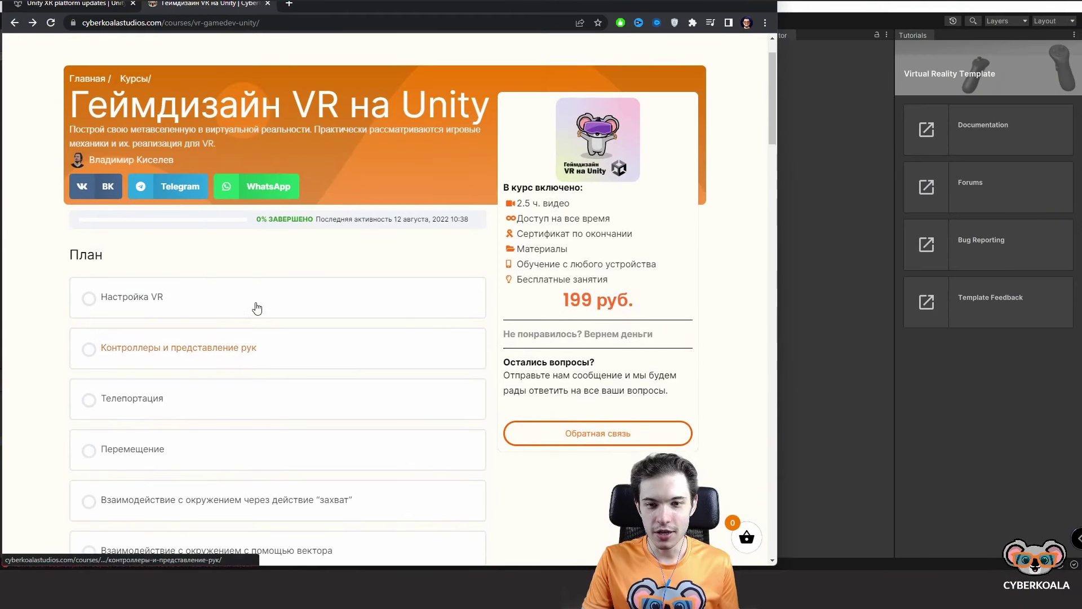
Step: Switch to the 'Unity XR platform updates' article tab and scroll back up to its title
scroll(257, 308, up, 1)
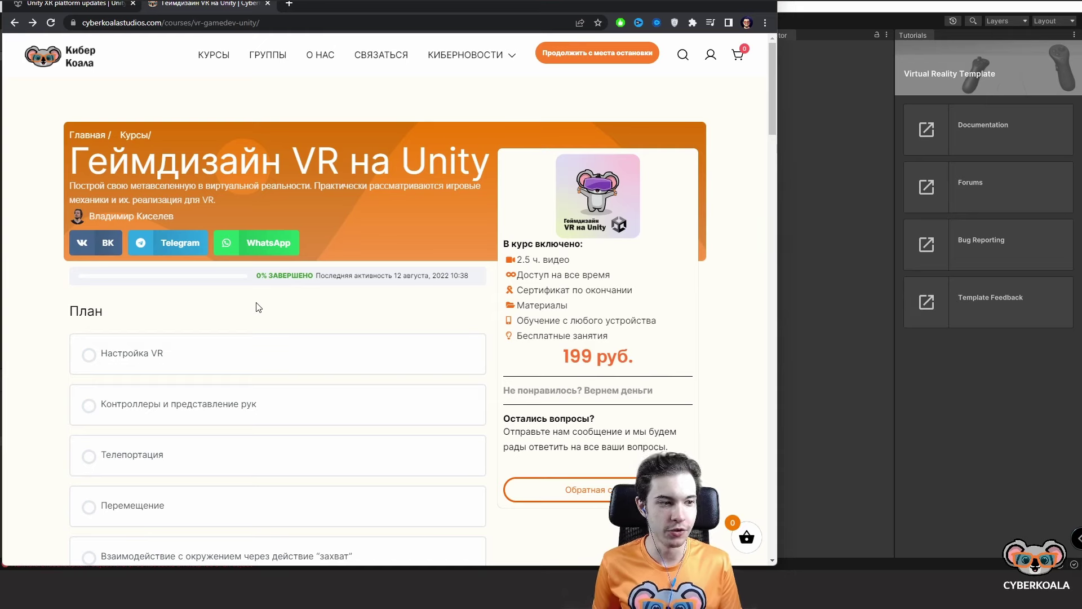
scroll(257, 307, down, 2)
click(278, 130)
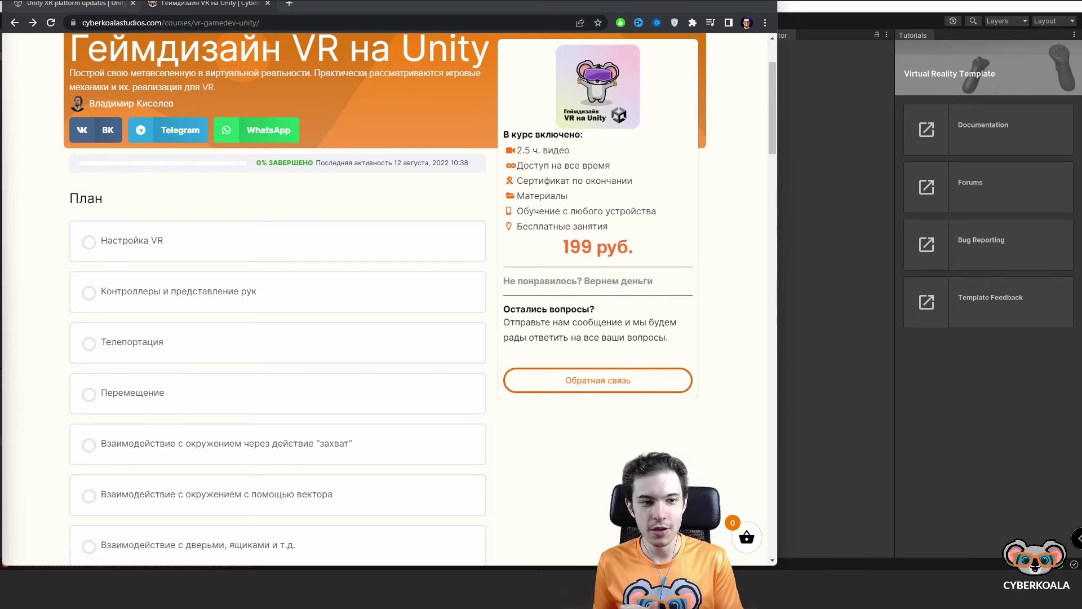
click(104, 7)
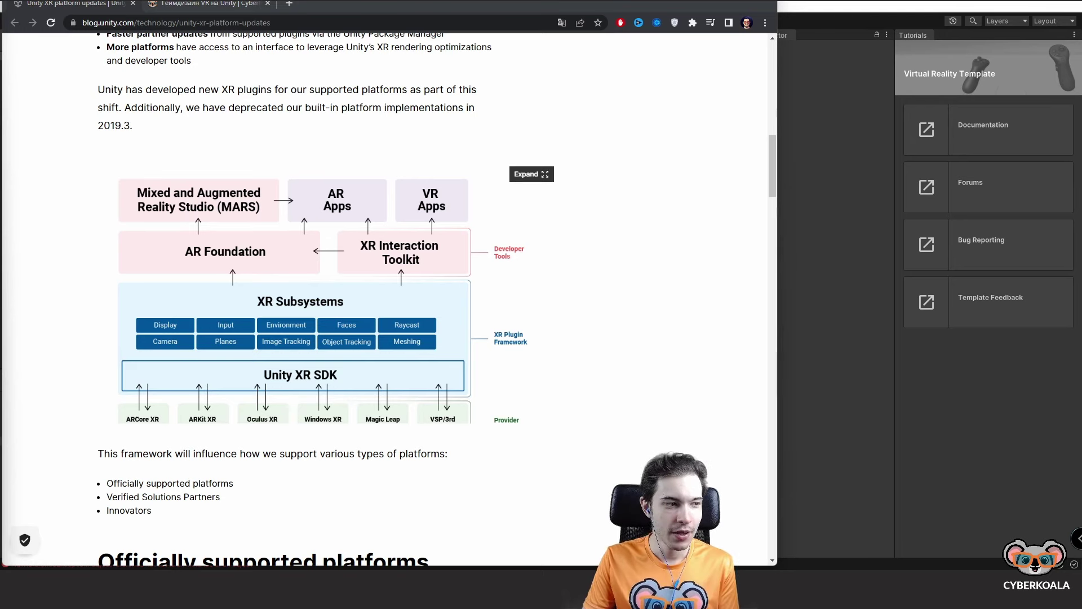
scroll(363, 183, up, 2)
scroll(363, 183, up, 9)
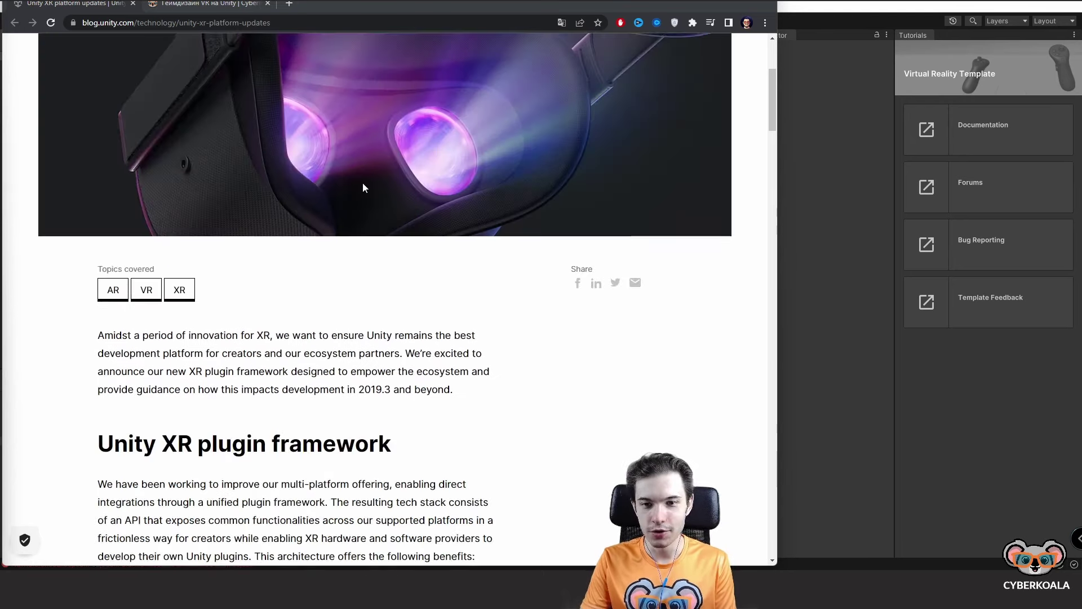
scroll(334, 239, up, 3)
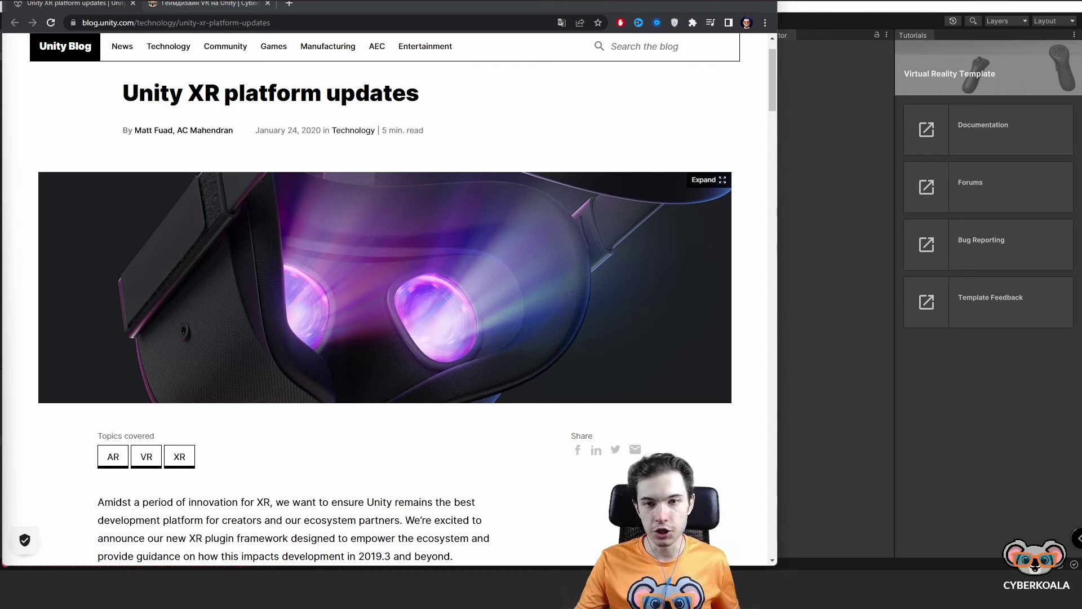
Step: Scroll the article past the XR plugin framework section to the architecture diagram
scroll(254, 145, down, 6)
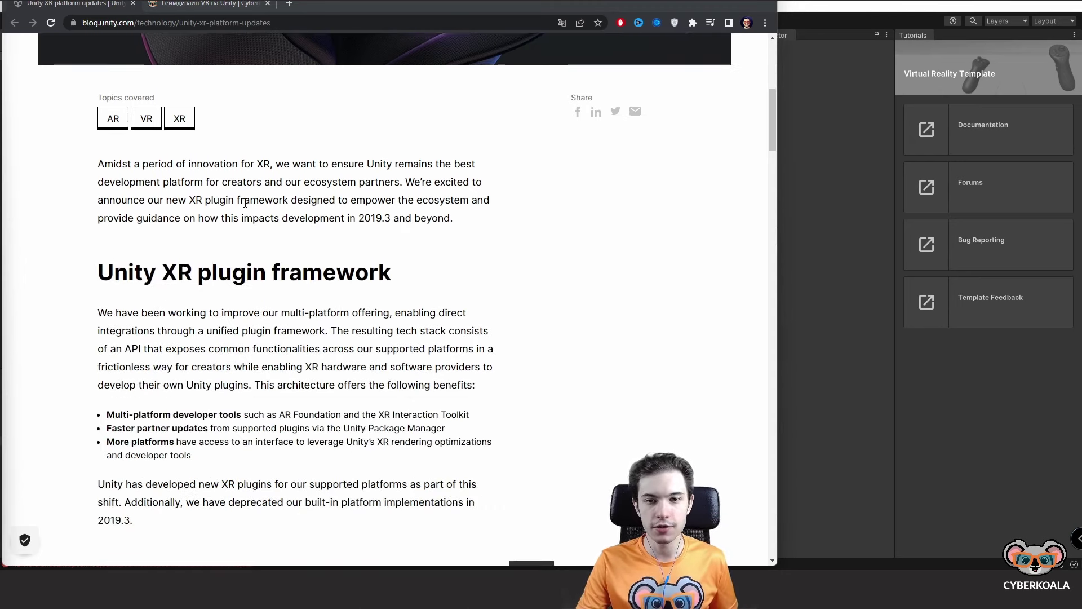
scroll(245, 203, down, 1)
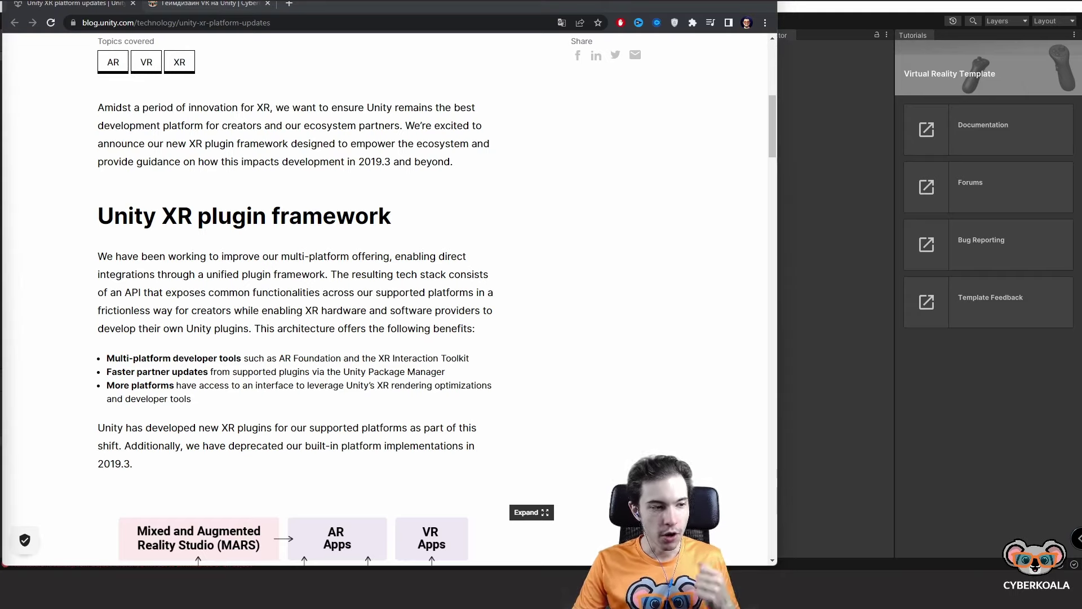
scroll(381, 334, down, 5)
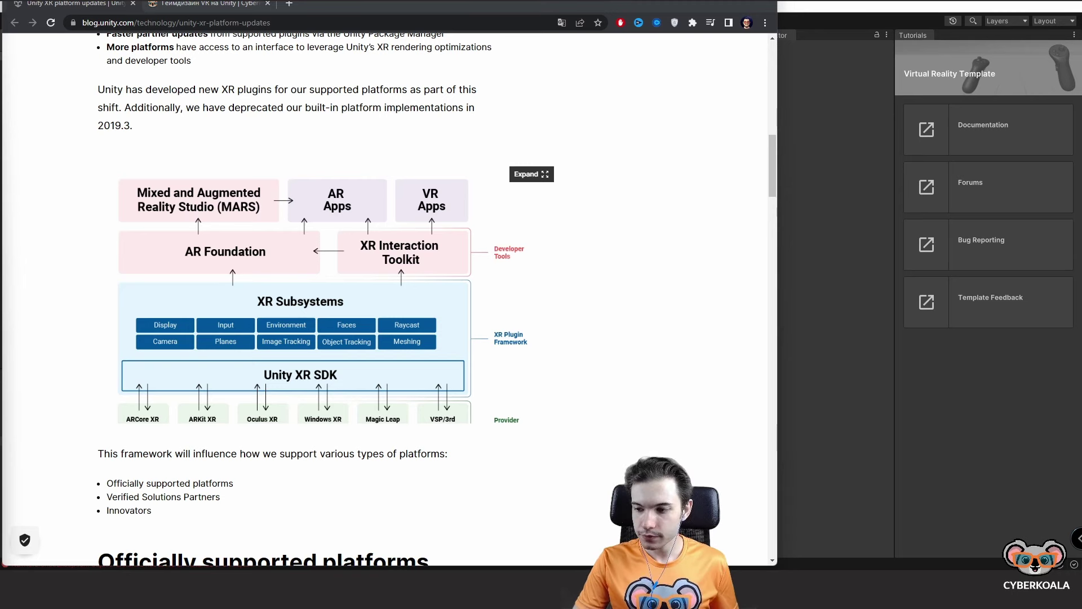
mouse_move(823, 587)
click(826, 541)
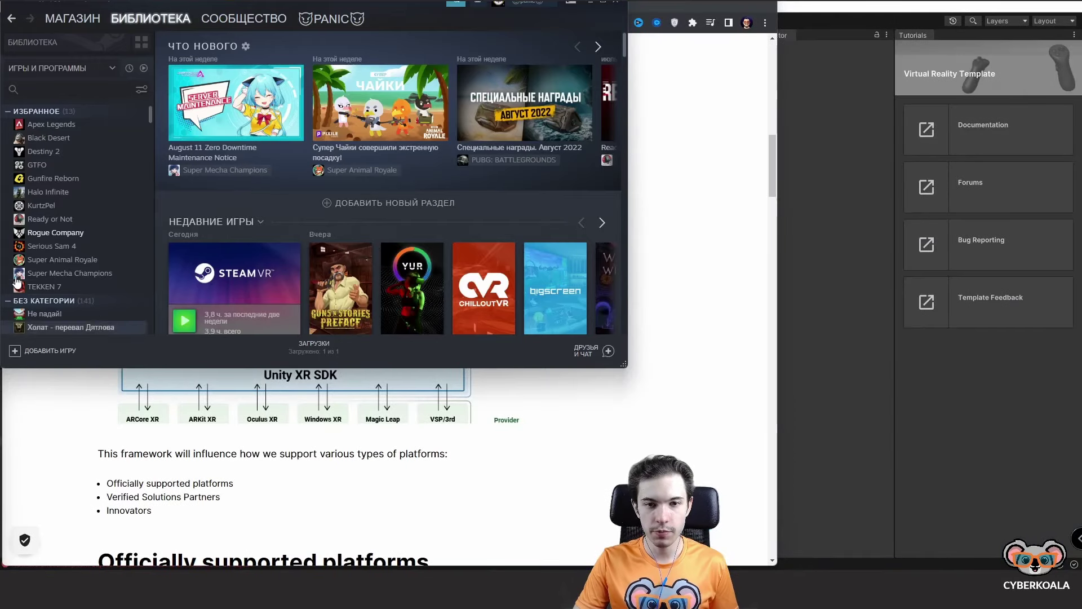
scroll(33, 254, down, 3)
scroll(60, 228, down, 3)
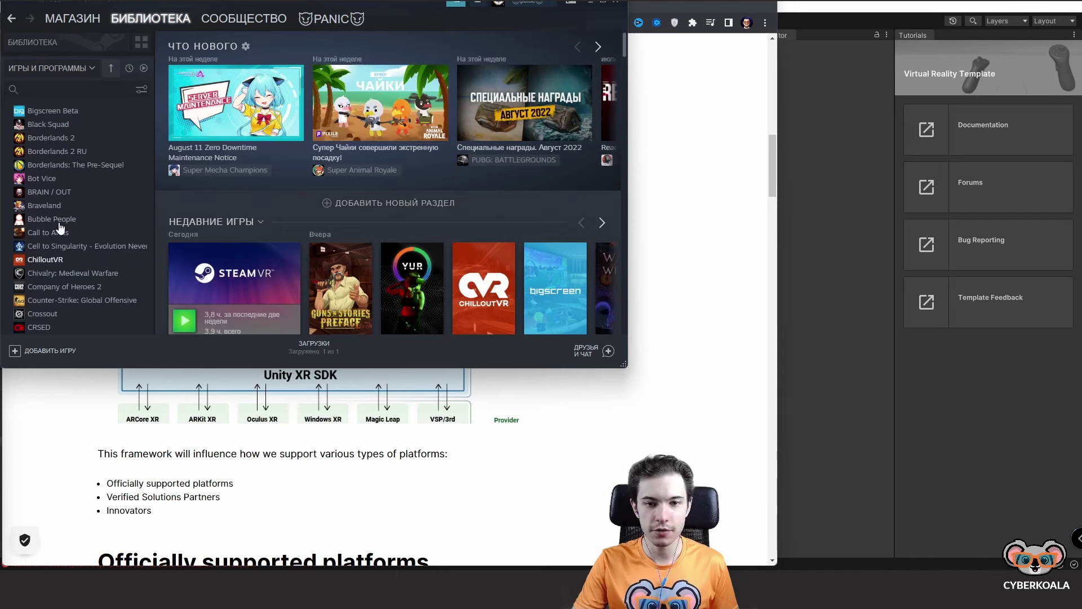
click(40, 76)
click(47, 87)
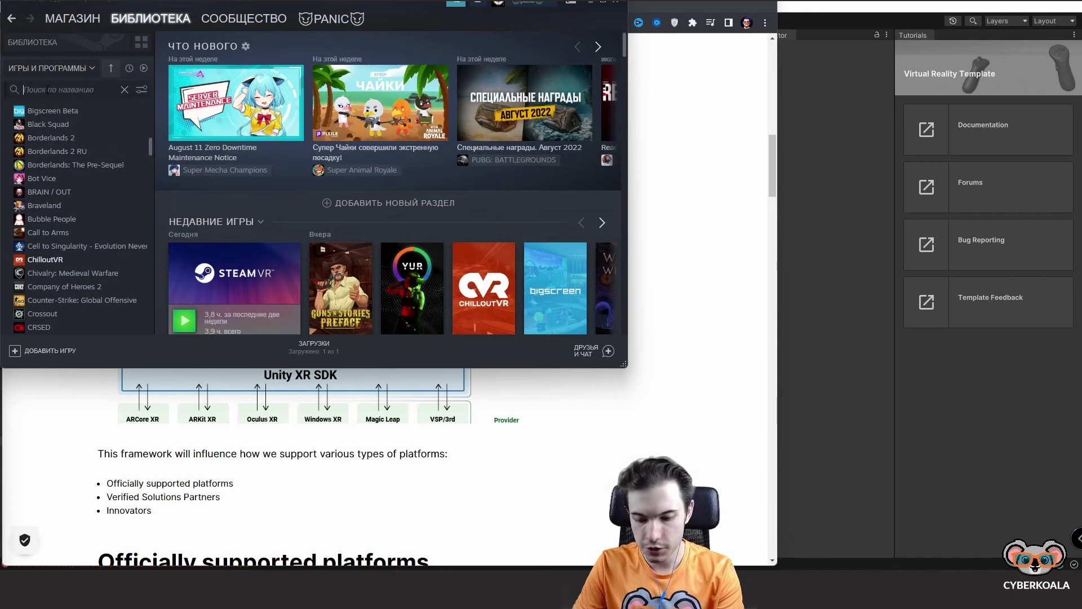
text(stea)
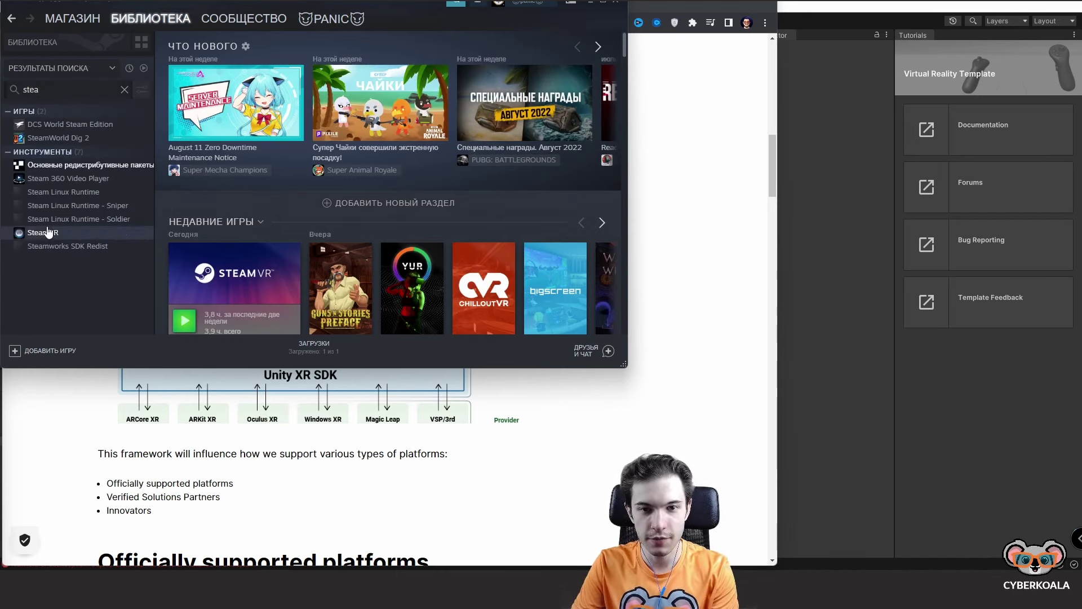
click(46, 232)
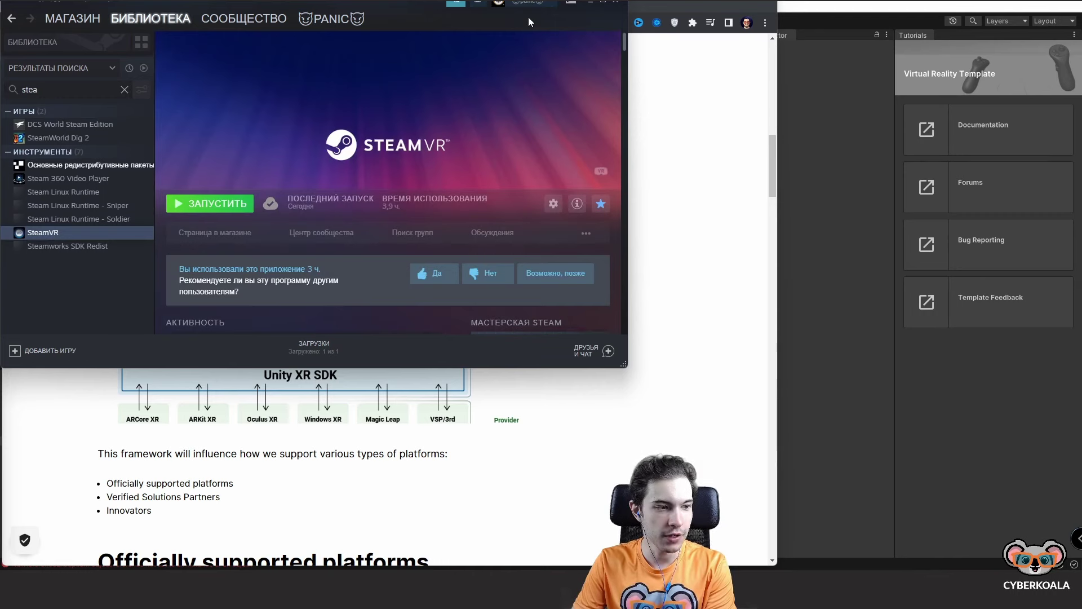
click(574, 3)
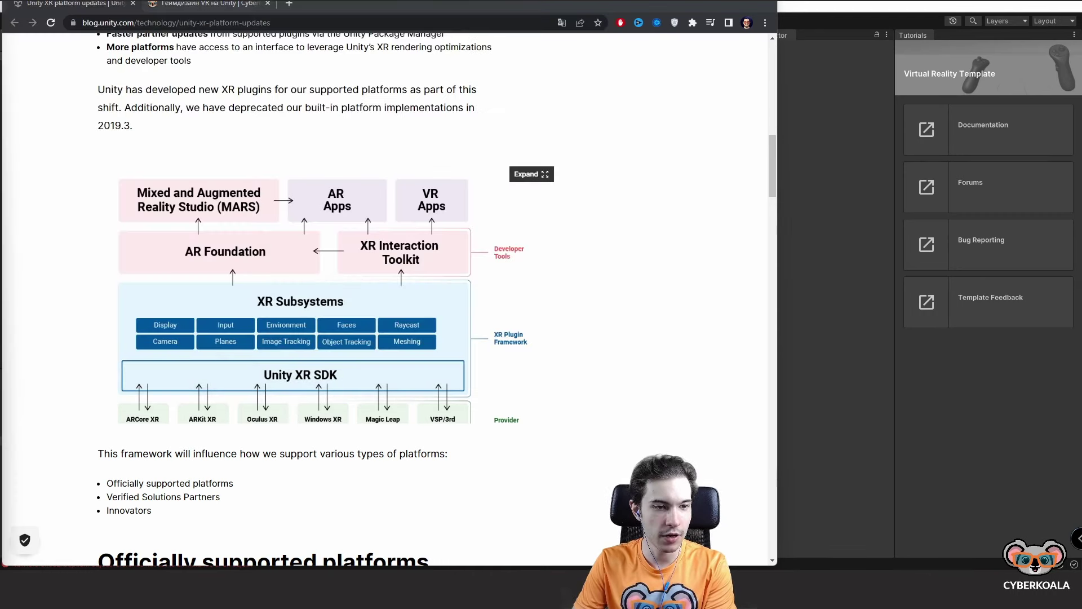
Step: Scroll through the article's platform sections, then bring up the Virtual Reality Template project in Unity Editor
scroll(363, 246, down, 1)
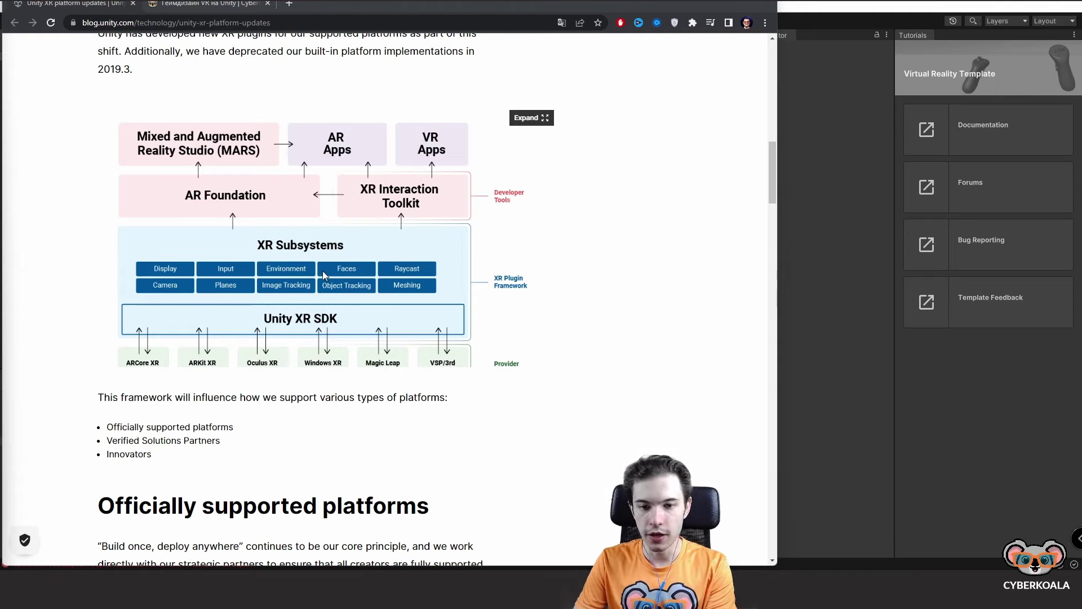
scroll(324, 275, down, 2)
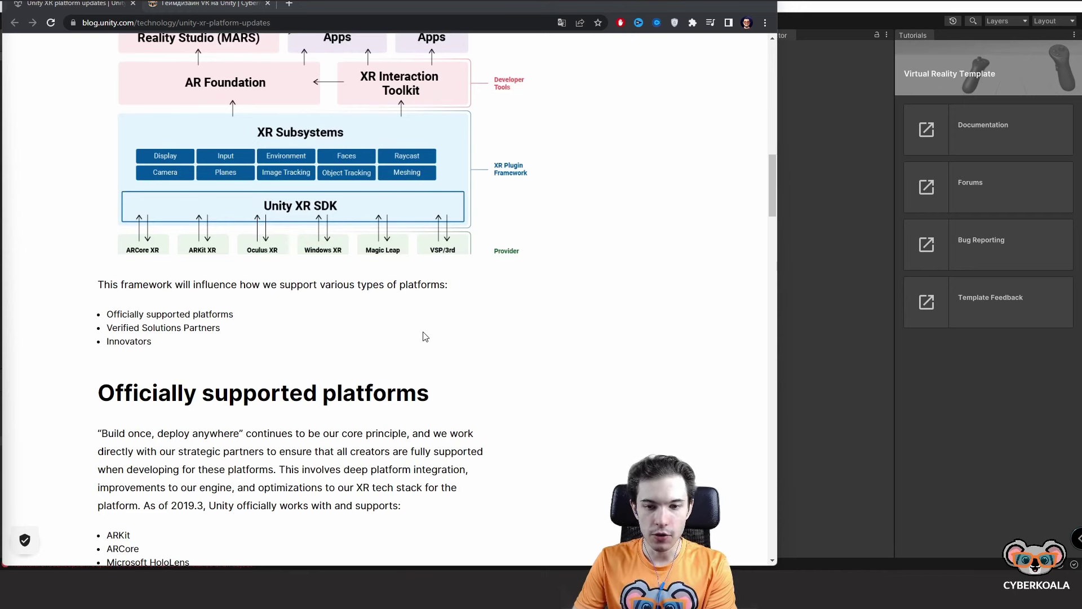
scroll(425, 336, down, 2)
scroll(425, 337, down, 2)
scroll(425, 336, down, 1)
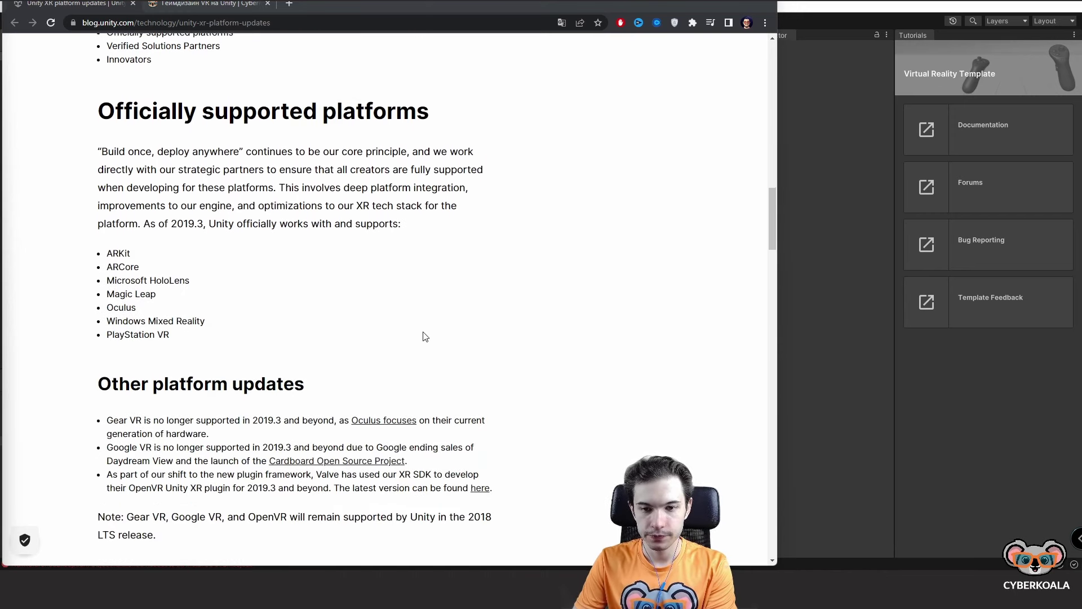
scroll(425, 337, down, 1)
scroll(425, 336, down, 3)
scroll(425, 337, down, 2)
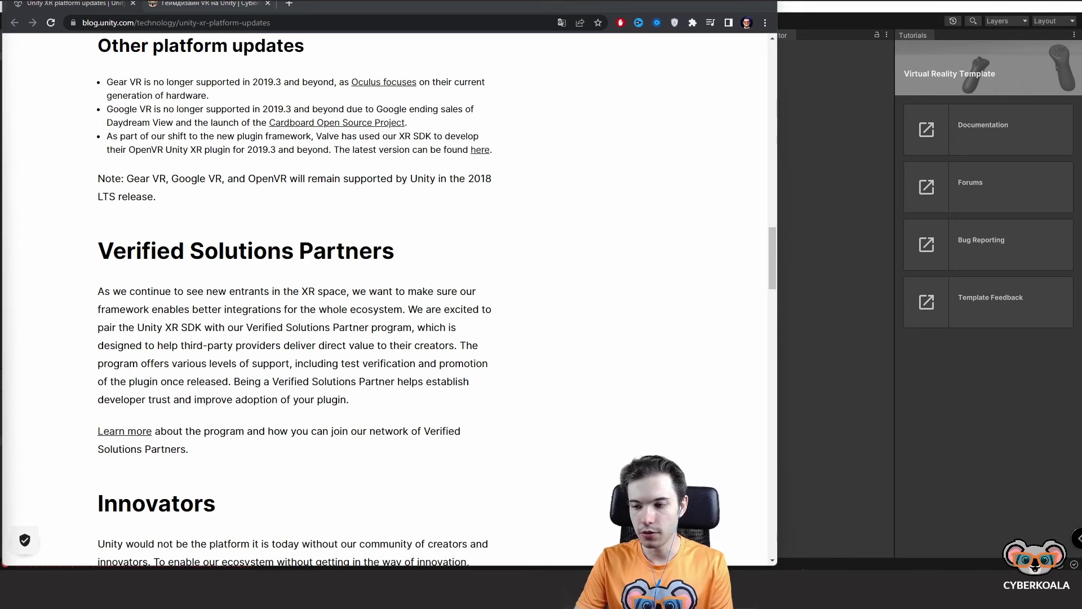
mouse_move(812, 586)
click(812, 508)
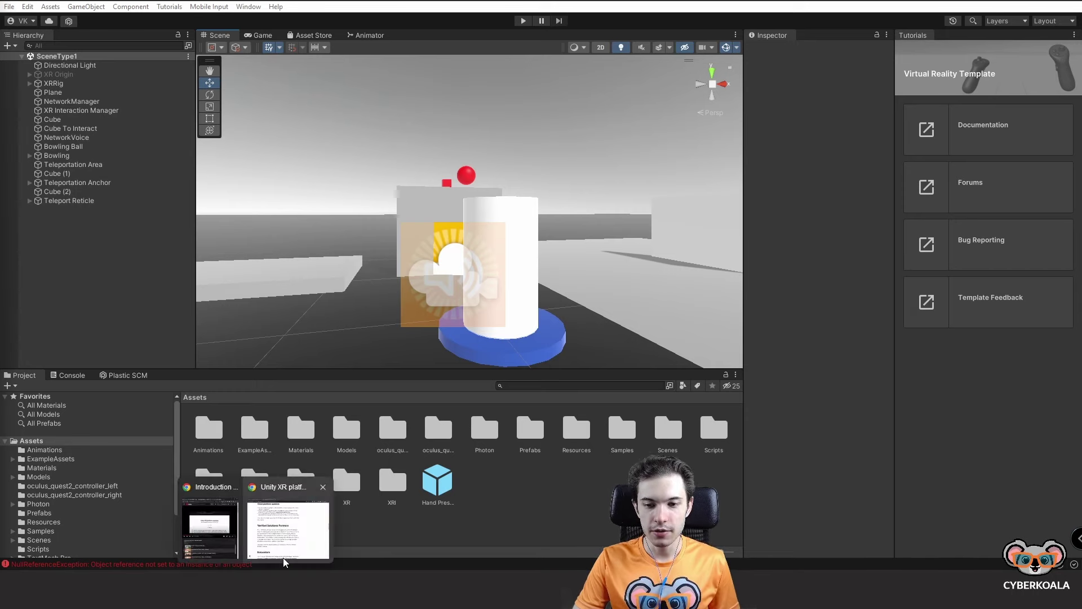
Step: Bring the Unity Blog article back in front and scroll to the architecture diagram
click(283, 557)
scroll(341, 393, up, 8)
scroll(341, 393, up, 5)
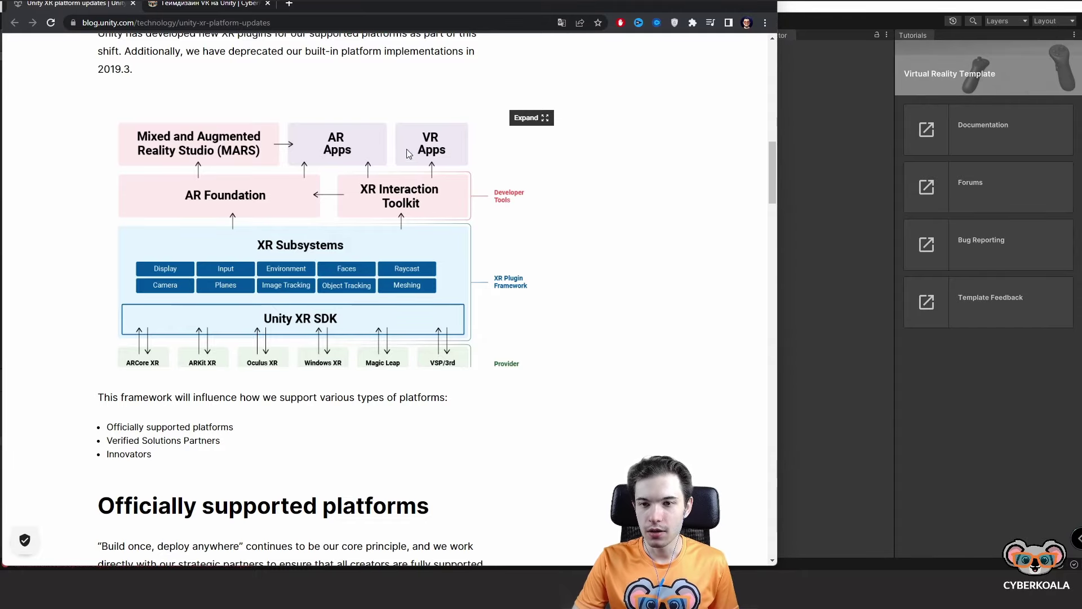
scroll(365, 209, down, 2)
scroll(365, 209, down, 7)
scroll(366, 208, down, 5)
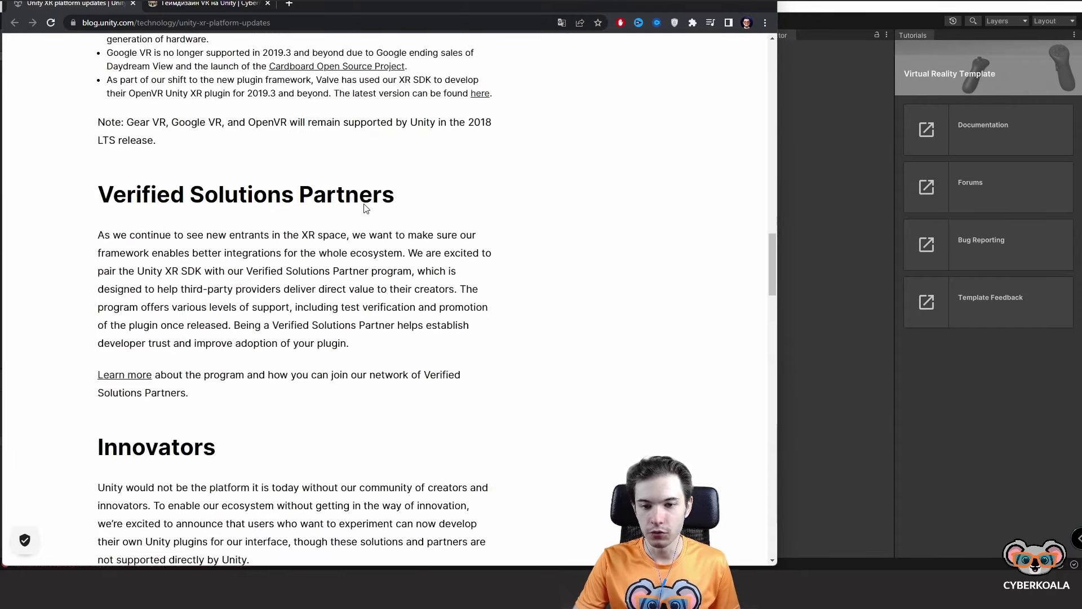
scroll(365, 209, down, 6)
scroll(365, 210, down, 3)
scroll(365, 210, up, 20)
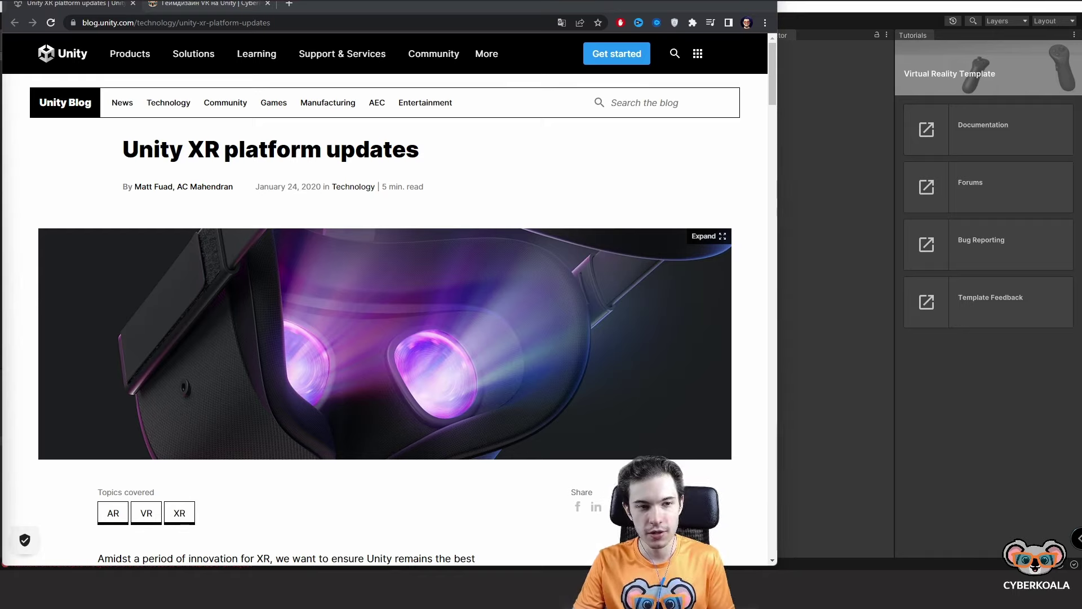
scroll(444, 305, down, 5)
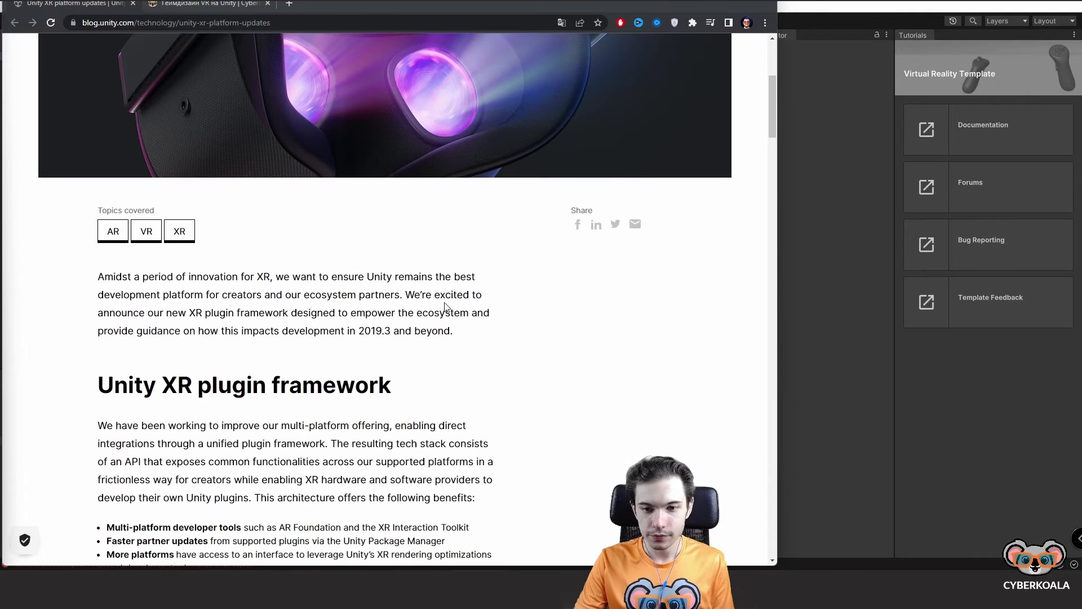
scroll(444, 305, down, 3)
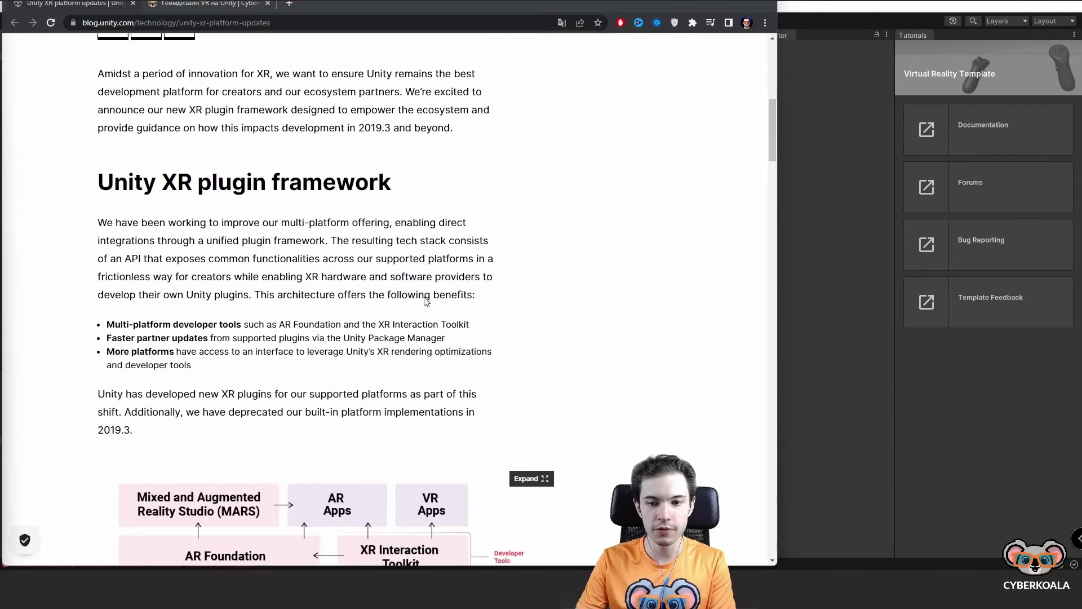
scroll(426, 302, down, 3)
scroll(426, 302, down, 2)
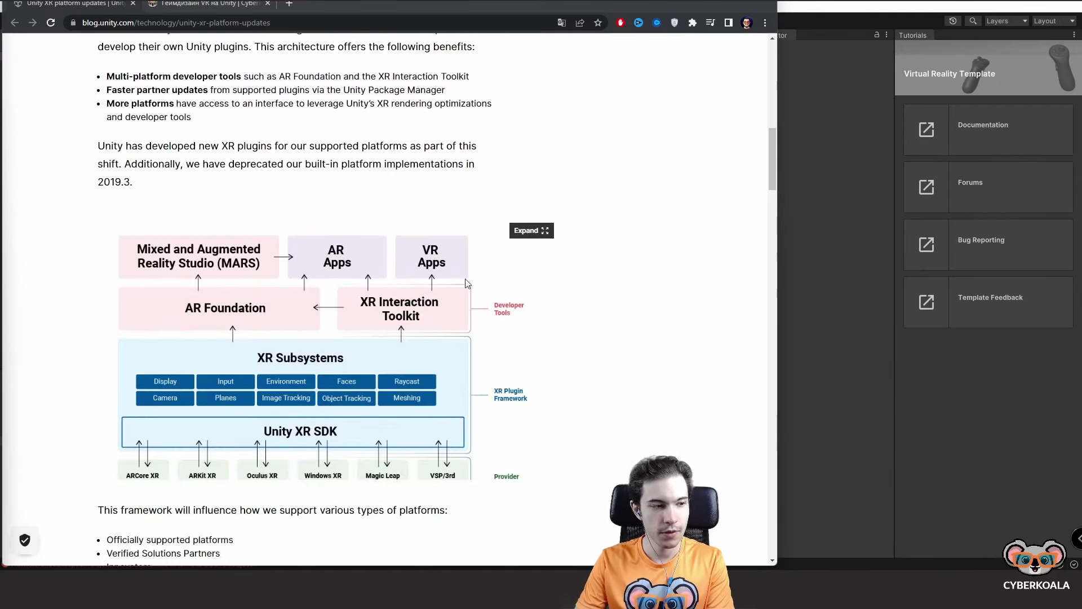
Step: Widen the browser window and reset the page zoom to 100% on the diagram
drag(777, 129, 927, 132)
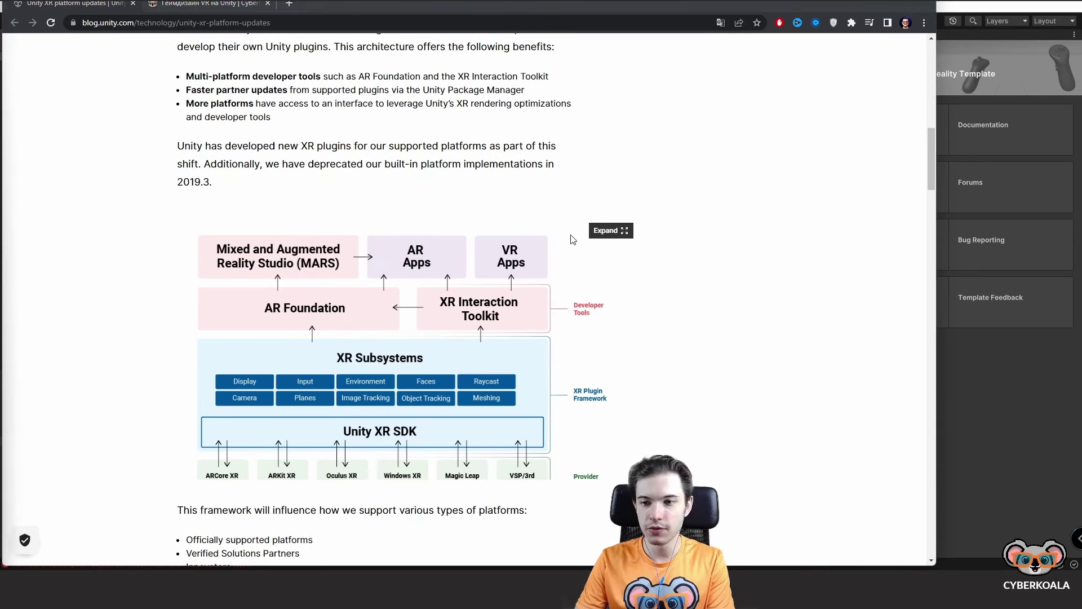
scroll(570, 234, down, 4)
scroll(388, 232, down, 1)
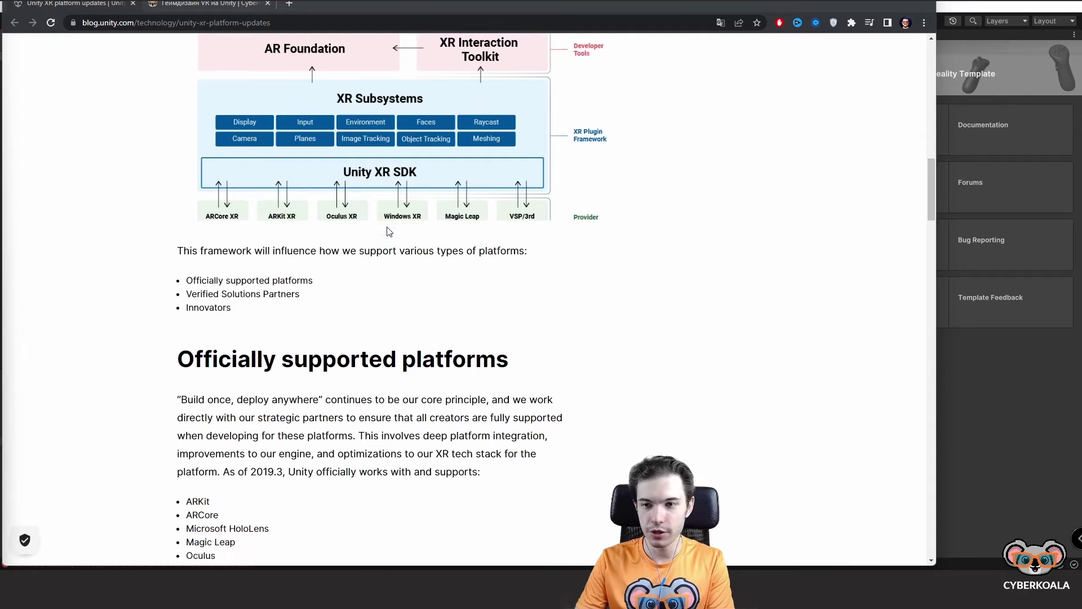
ctrl+scroll(389, 232, up, 1)
ctrl+scroll(405, 233, up, 1)
scroll(406, 234, down, 2)
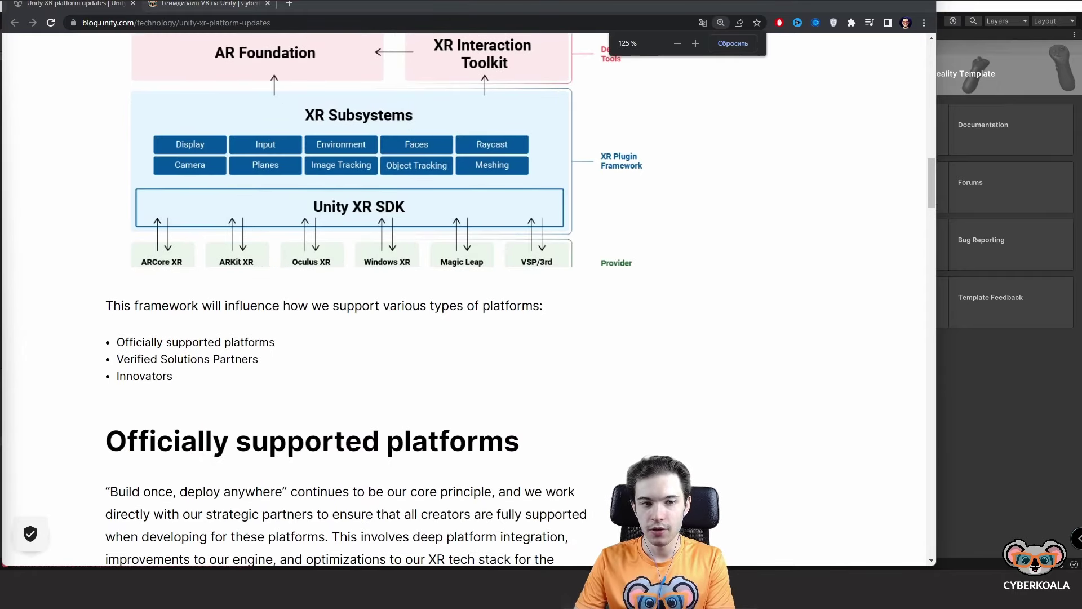
ctrl+scroll(280, 248, up, 2)
scroll(311, 246, up, 1)
scroll(311, 245, up, 1)
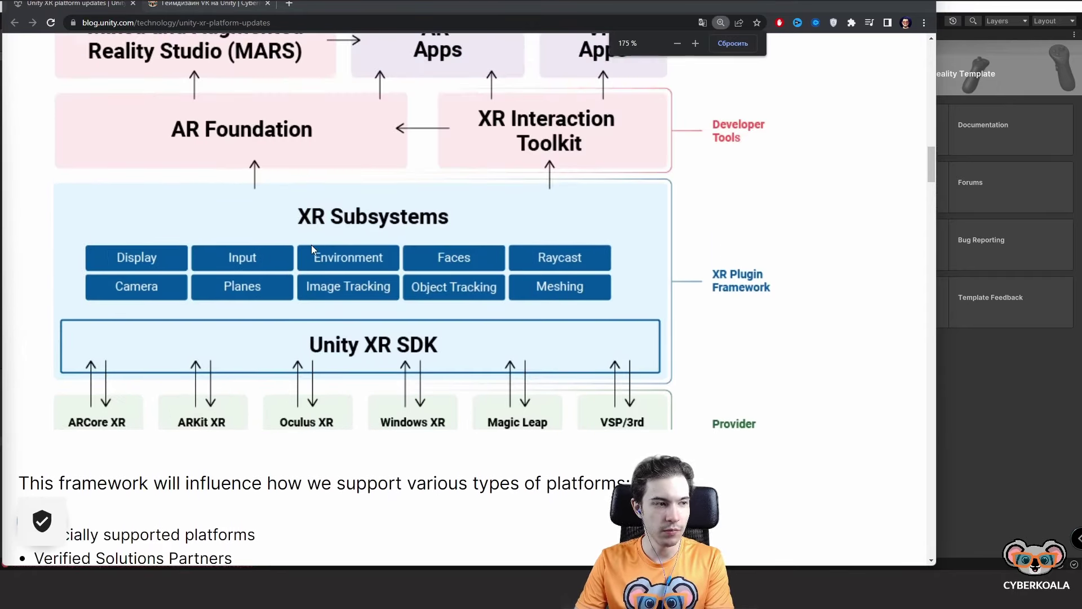
scroll(529, 239, up, 1)
middle_click(848, 242)
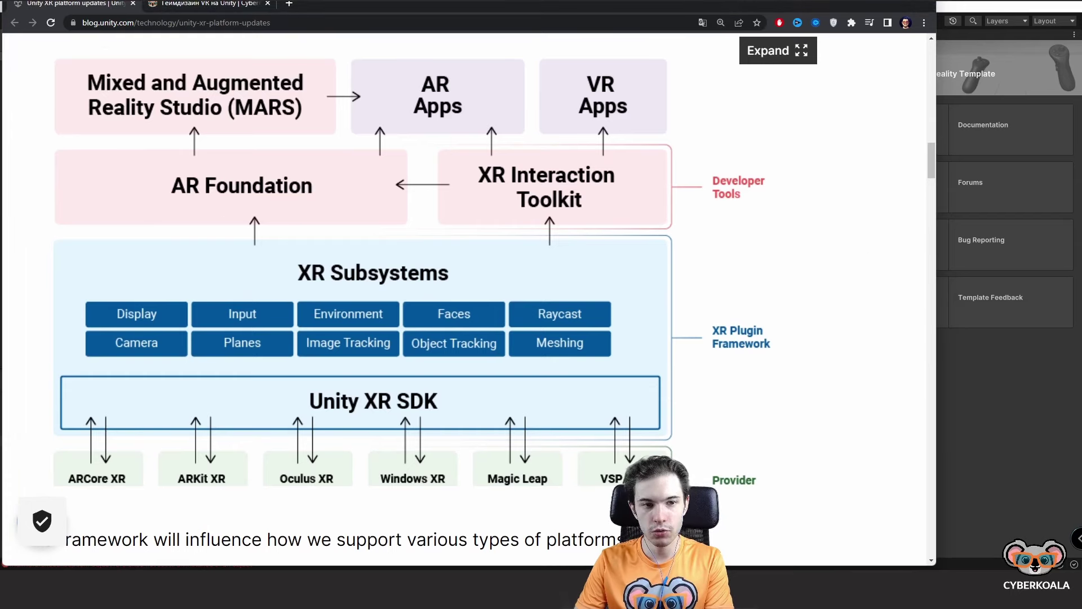
ctrl+scroll(821, 208, down, 3)
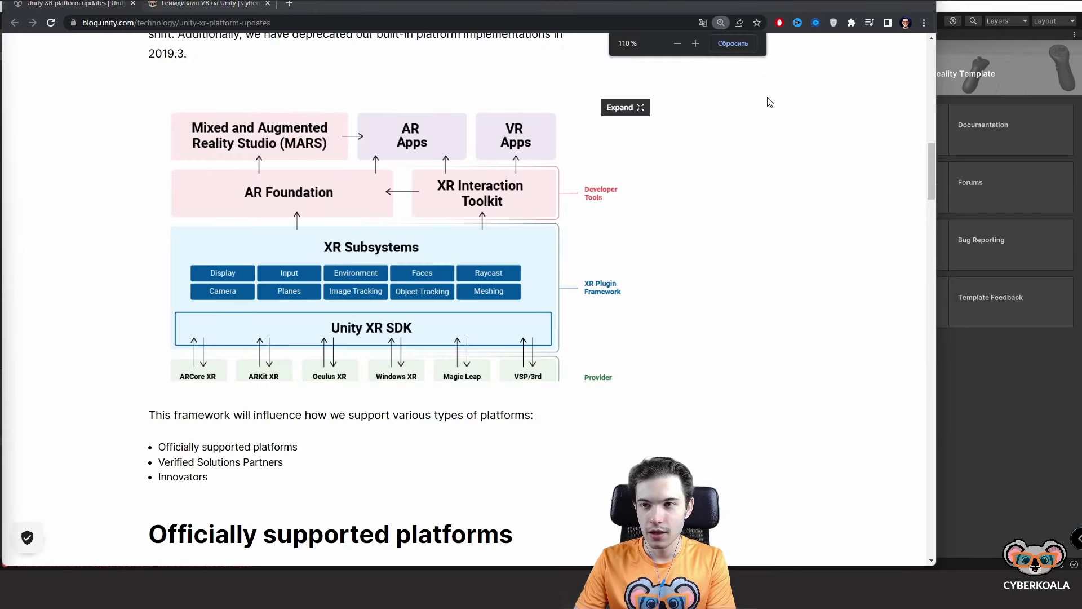
click(733, 43)
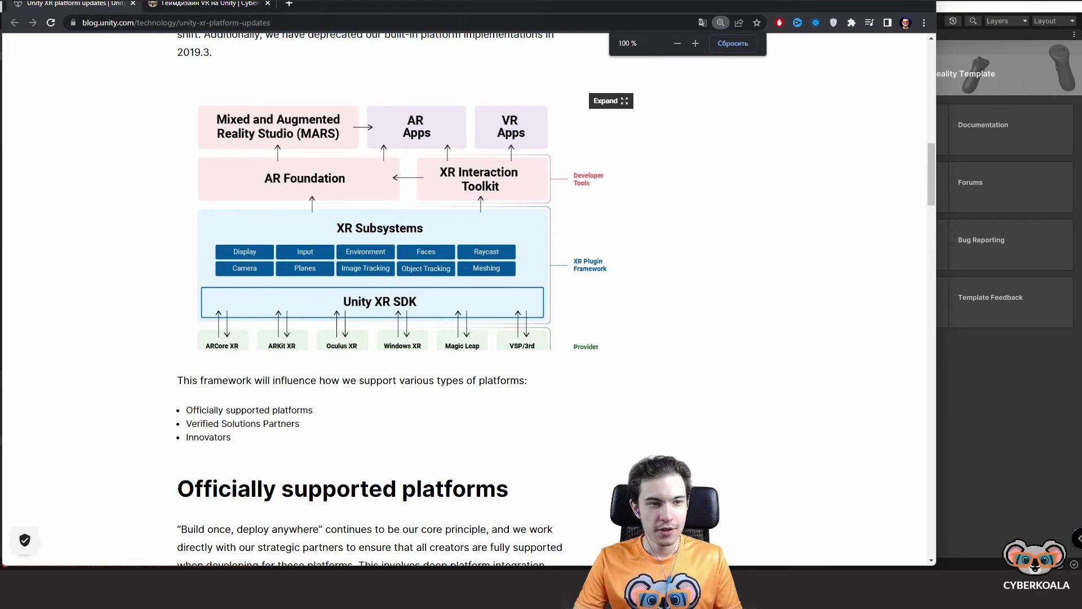
Step: Search 'unity' in a new tab and open the official unity.com site
click(296, 7)
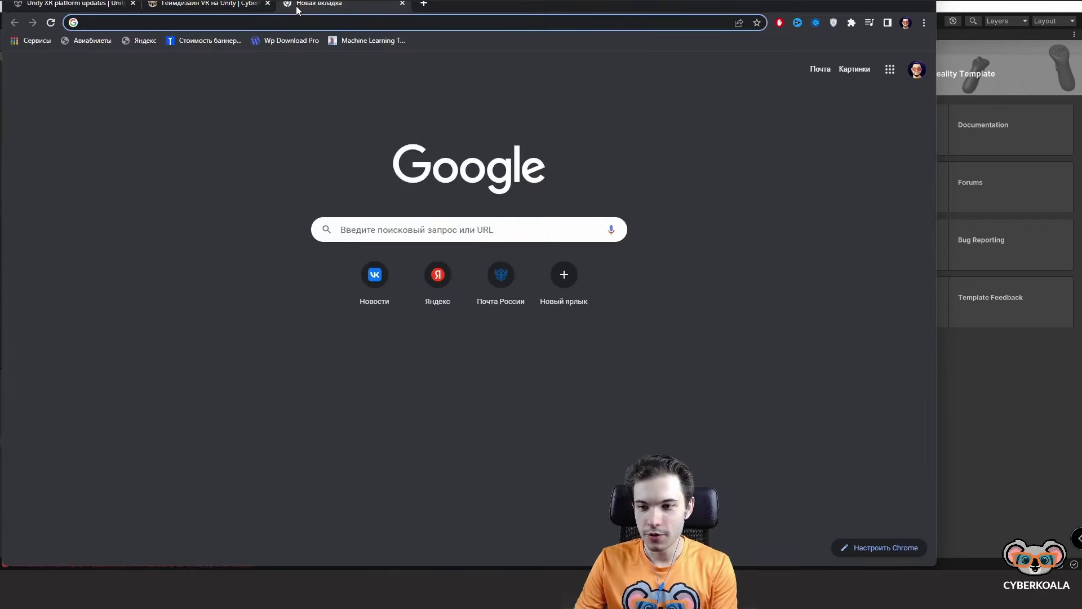
text(un)
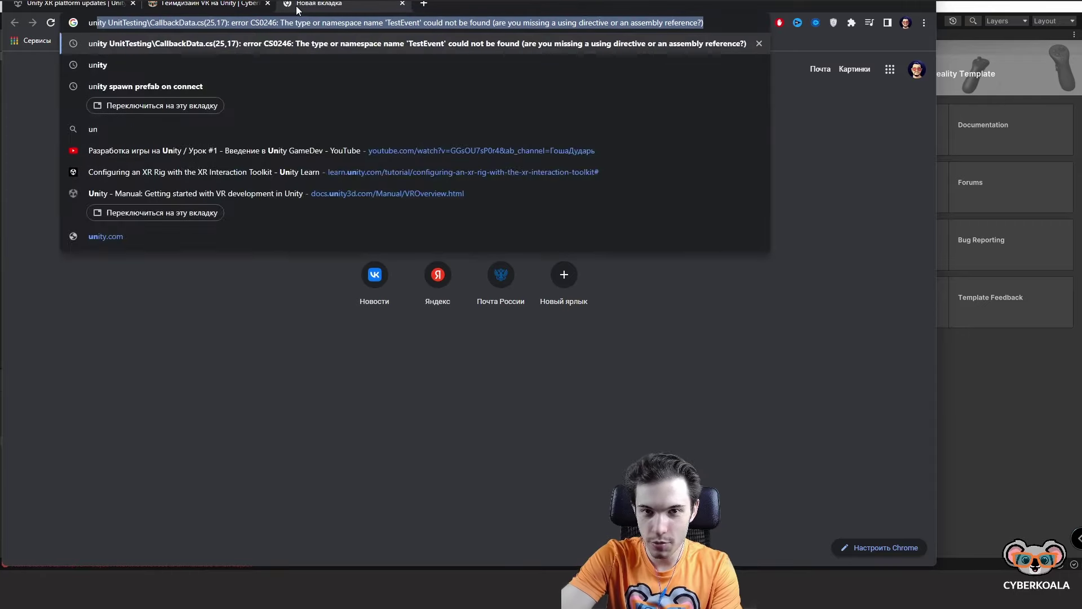
text(ity)
key(Return)
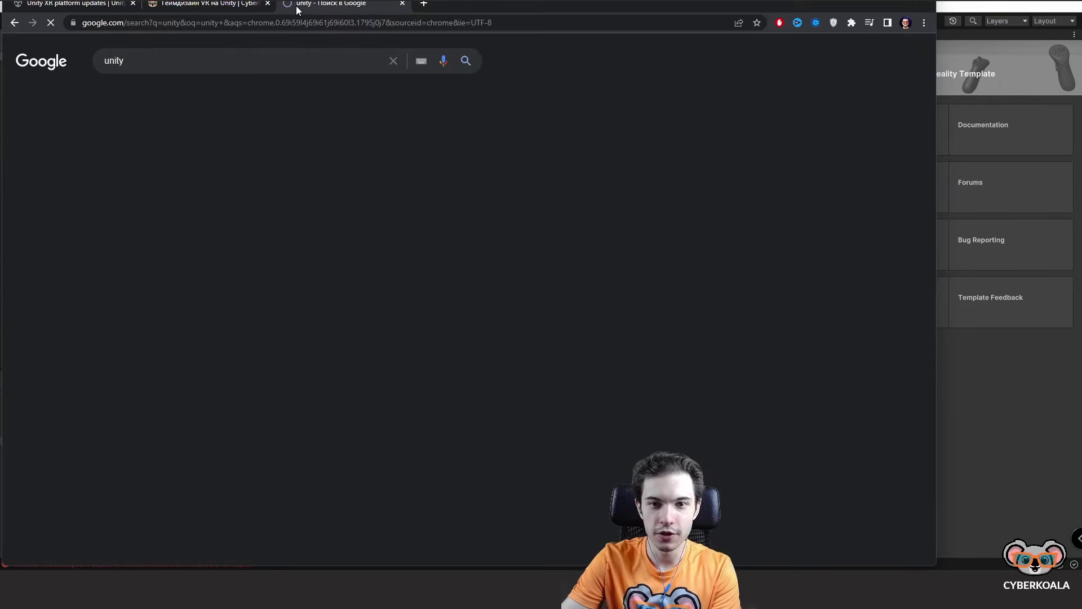
click(242, 158)
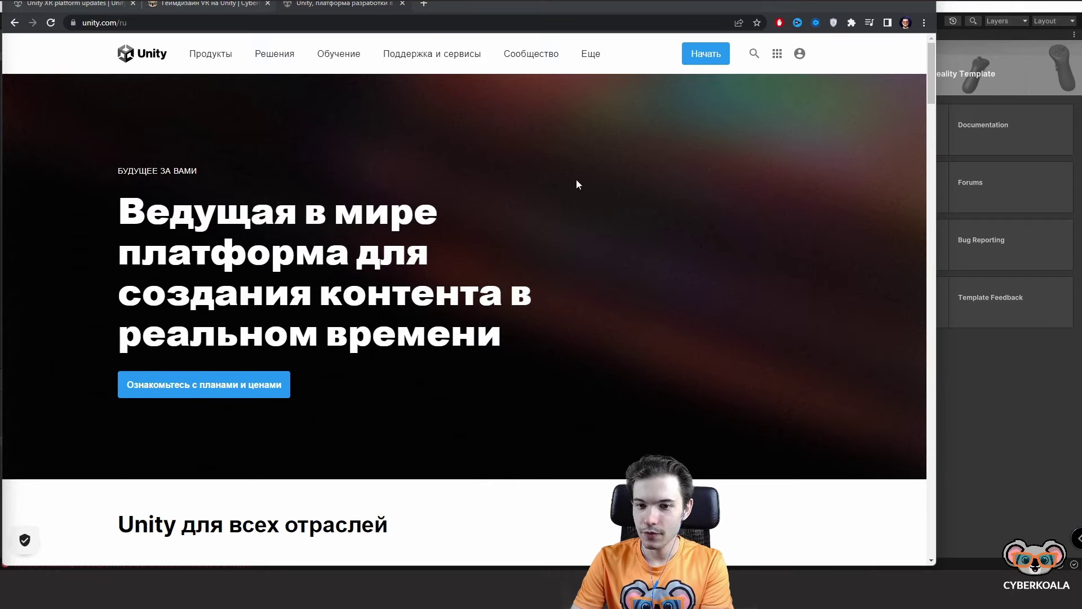
Step: Browse the unity.com home page and open the Plans and pricing page
scroll(576, 184, down, 3)
scroll(576, 185, down, 3)
scroll(576, 184, down, 3)
scroll(393, 314, up, 8)
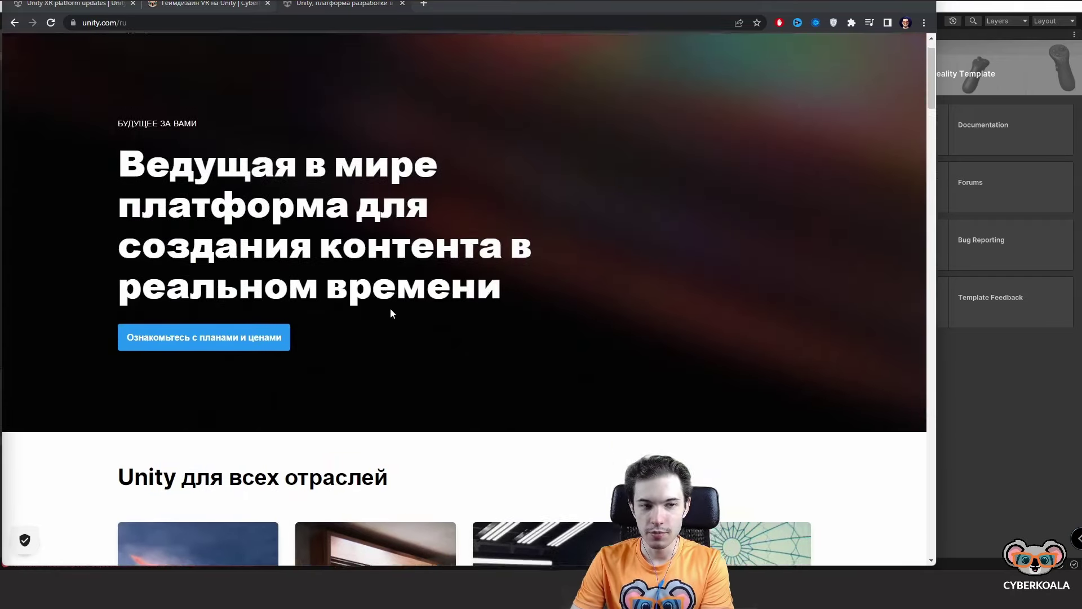
scroll(393, 314, up, 1)
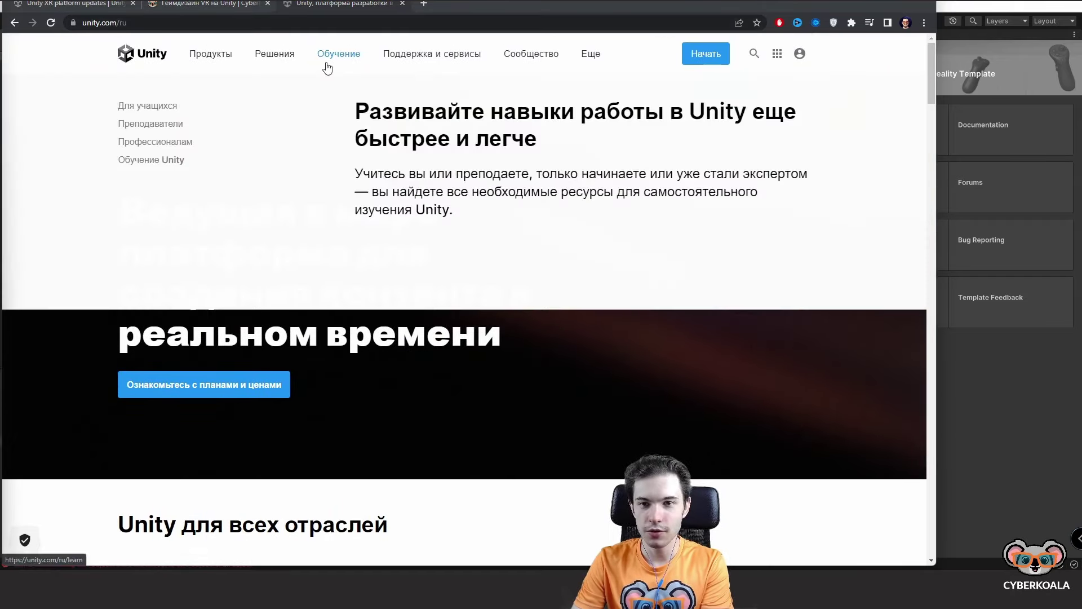
mouse_move(222, 62)
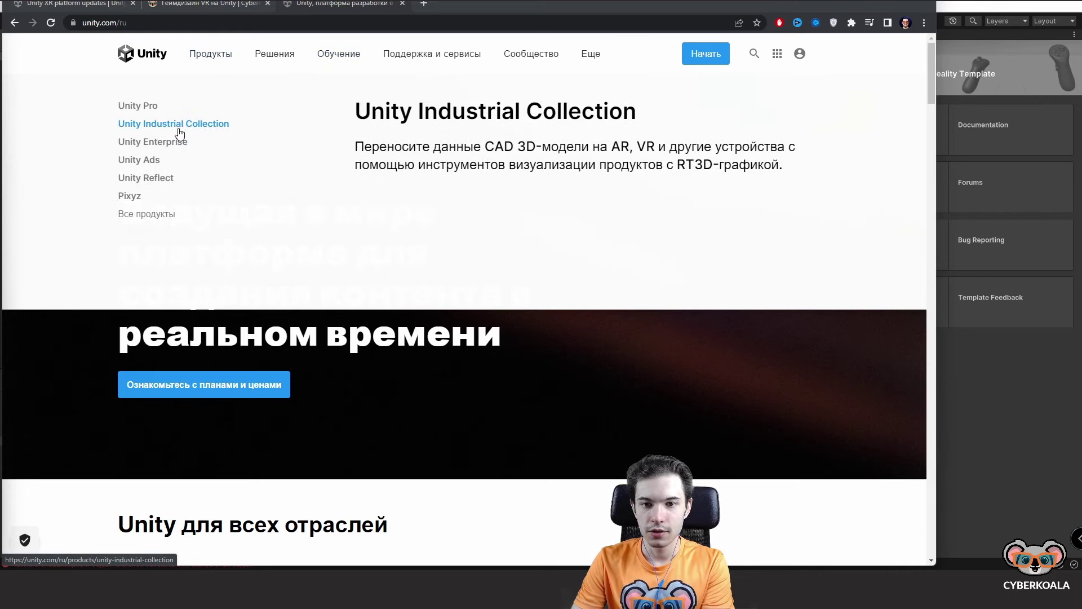
mouse_move(423, 73)
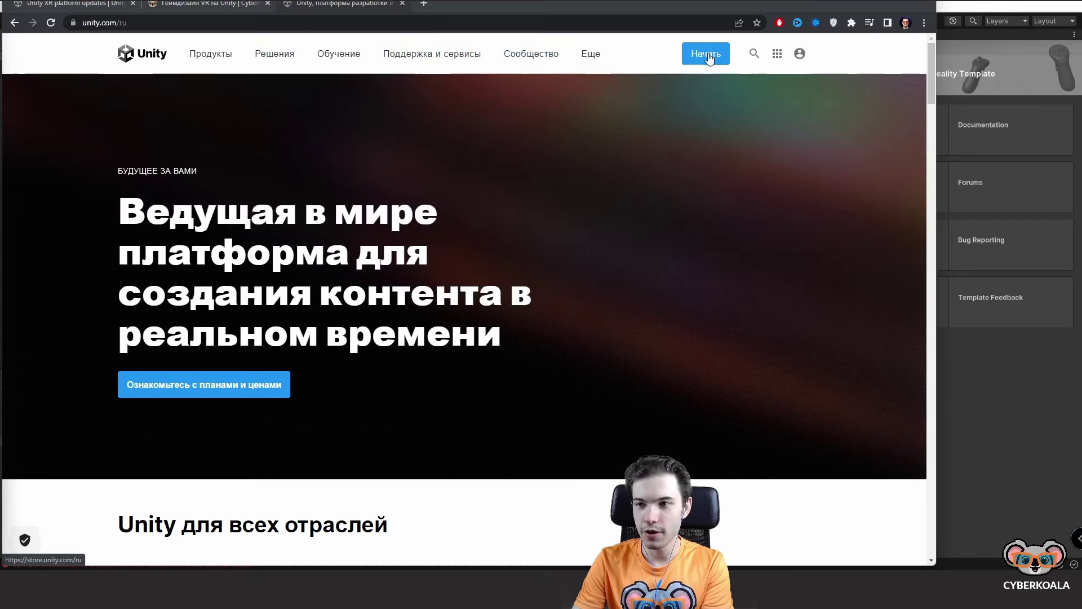
click(709, 57)
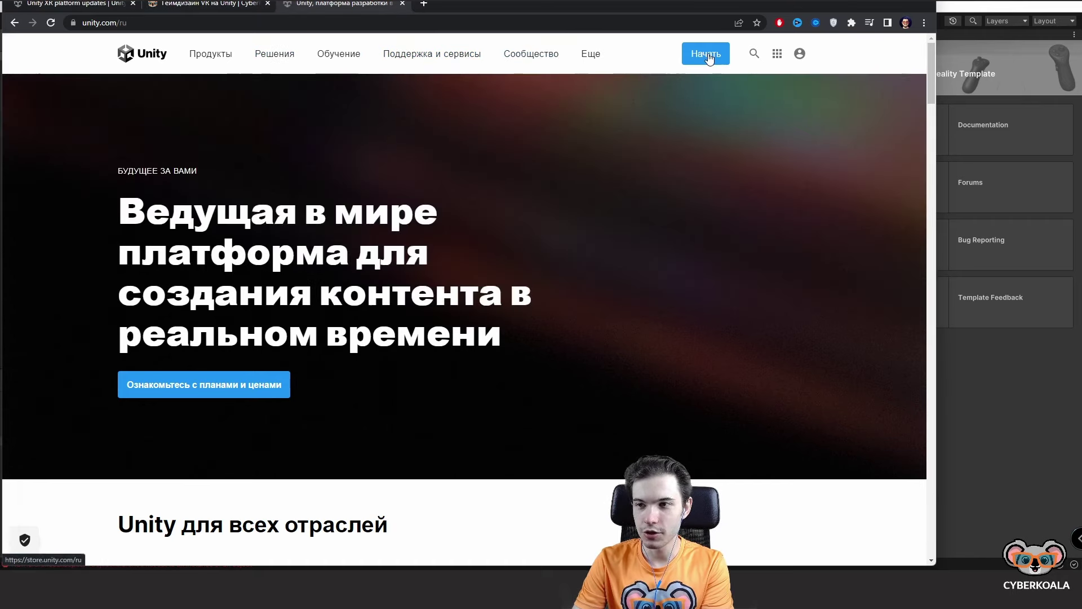
Step: Show the free Student and Hobbyist plans and go to the Unity download page
scroll(375, 259, down, 2)
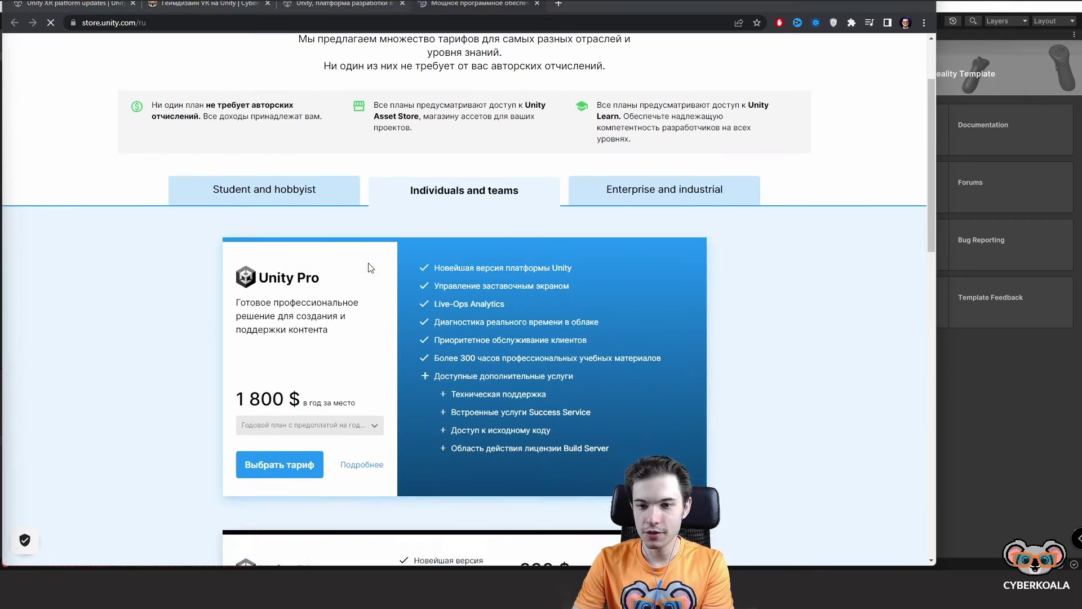
click(315, 190)
scroll(363, 220, down, 2)
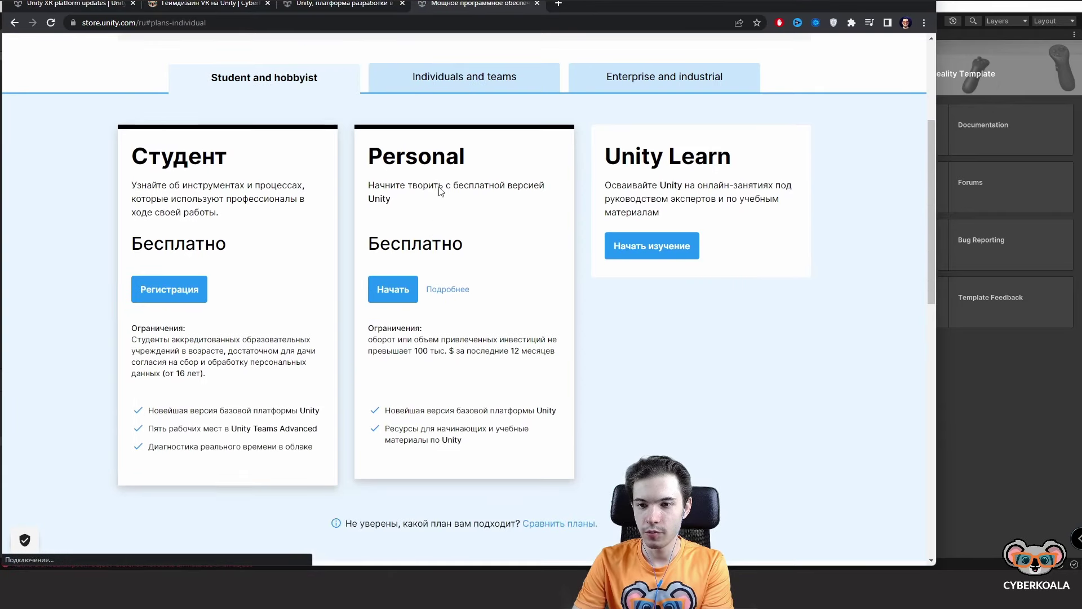
click(394, 290)
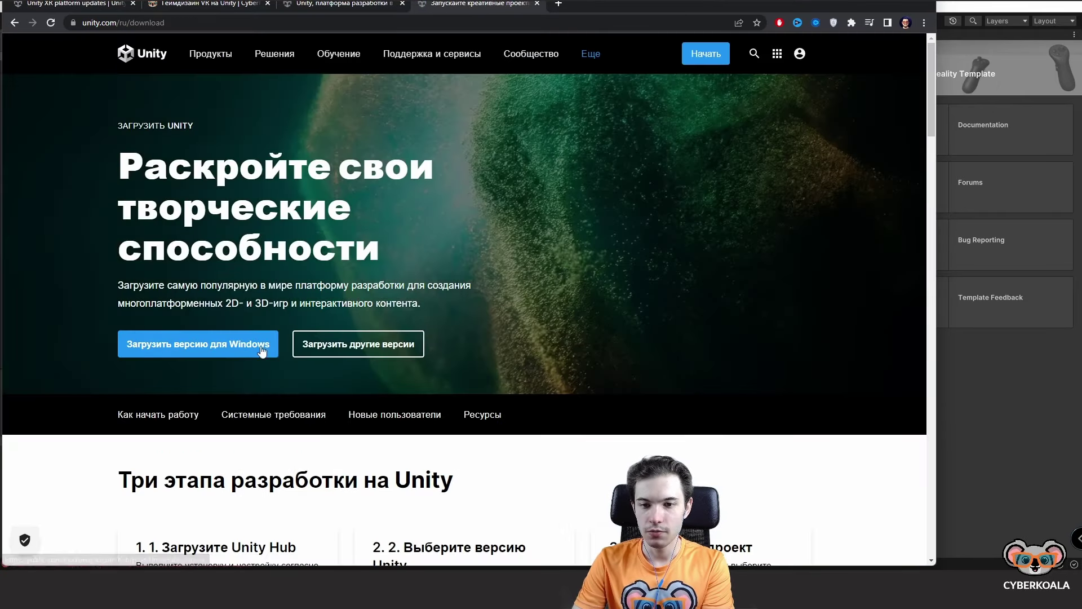
Step: Start the Windows Unity Hub download, cancel the save, and return to the Unity Editor
click(252, 350)
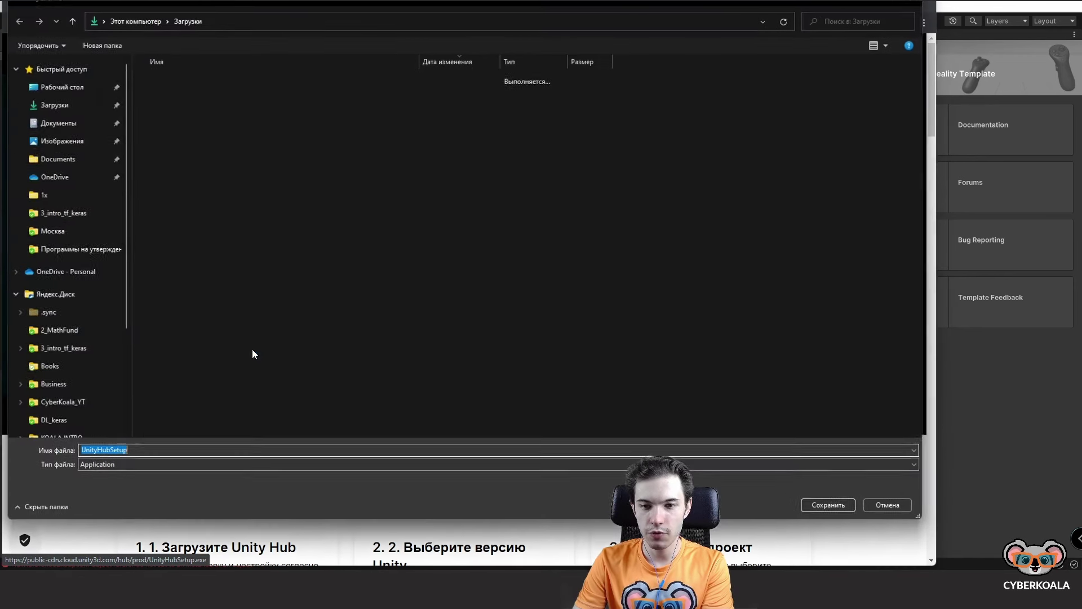
click(883, 502)
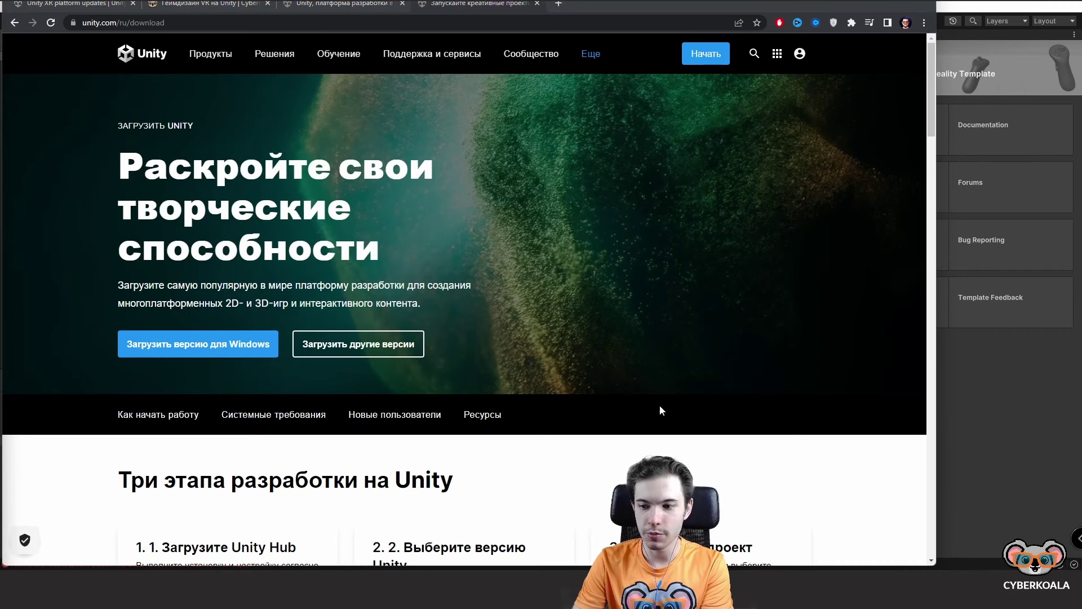
mouse_move(875, 589)
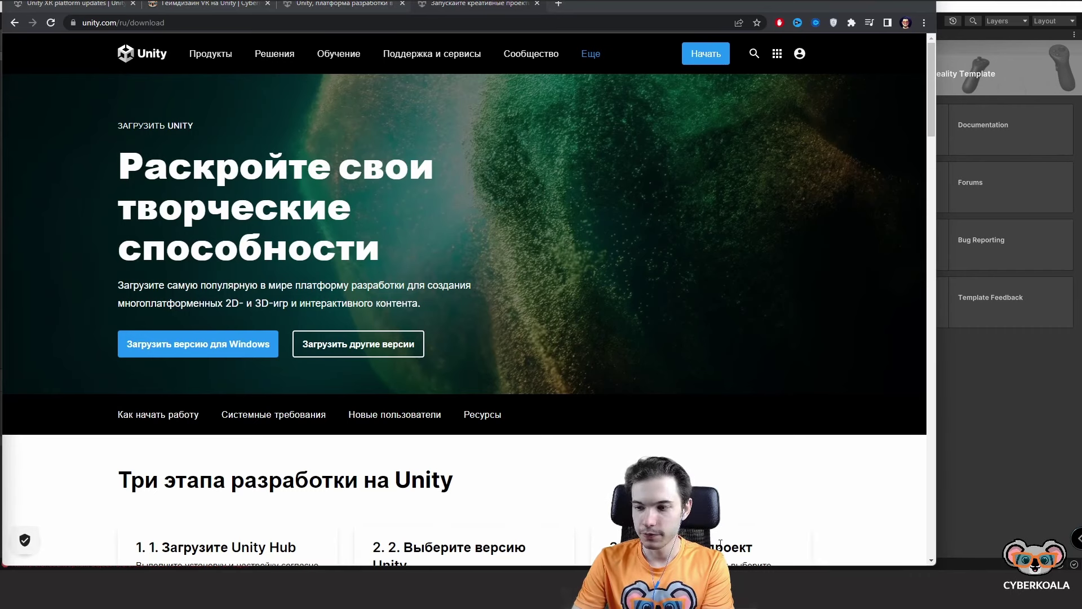
click(874, 521)
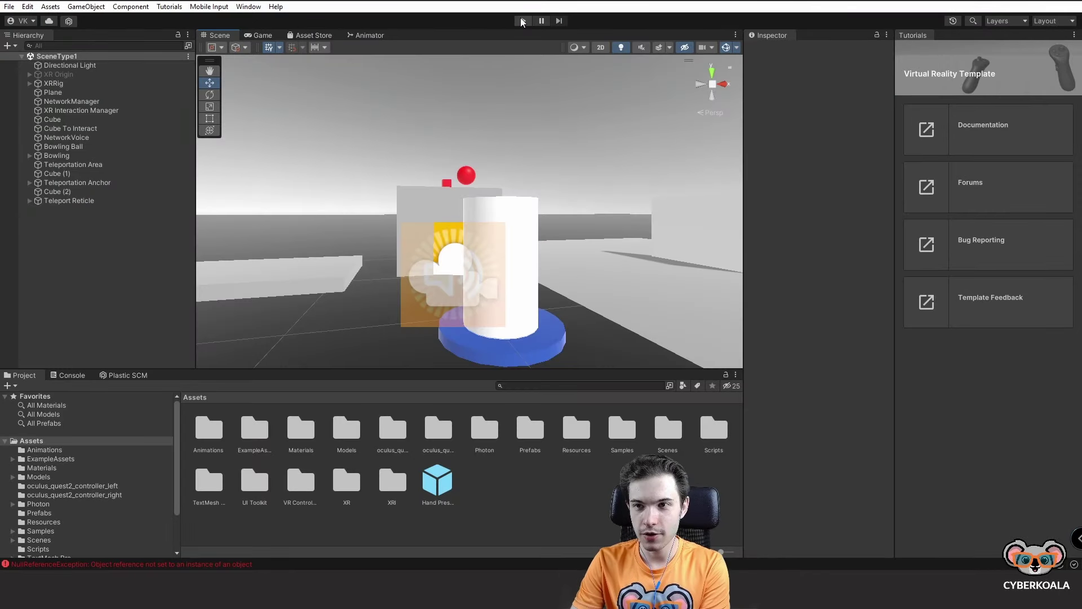
Step: Run the VR scene in Play mode to test it, then stop playback
click(522, 21)
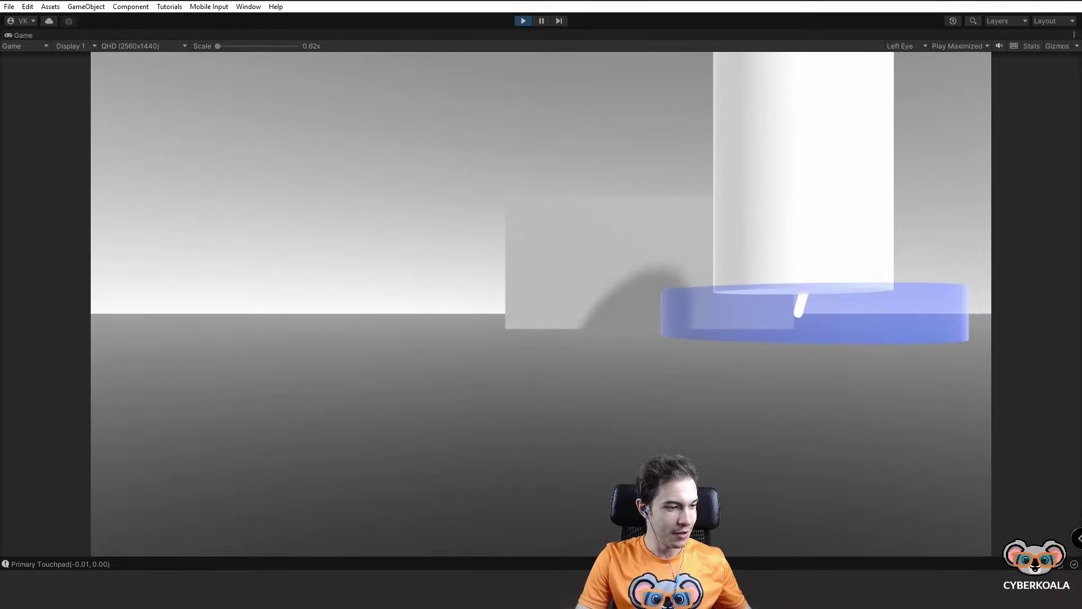
click(529, 20)
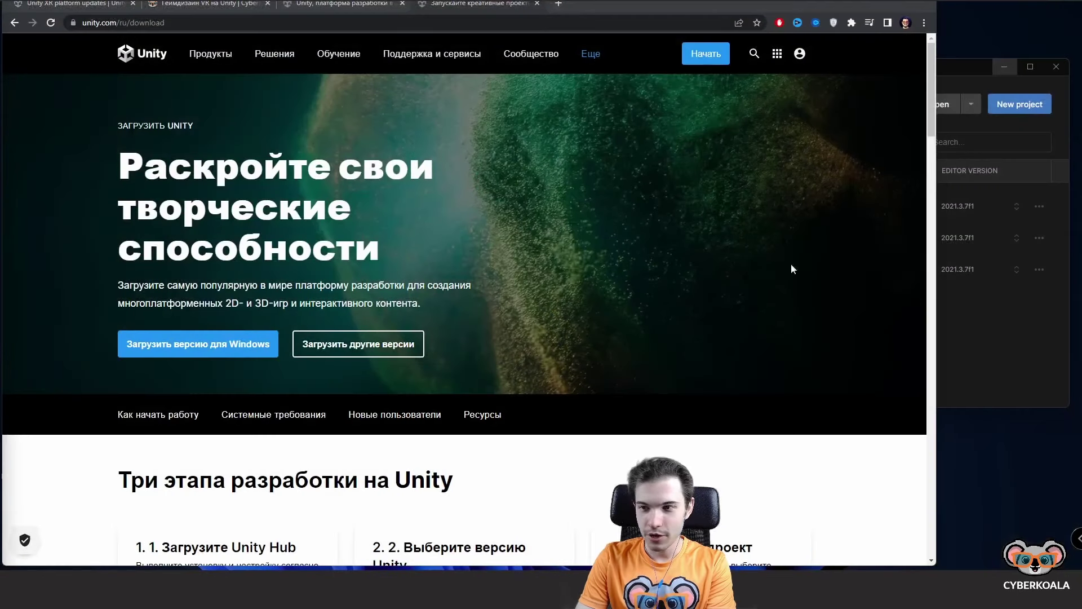
Step: Bring Unity Hub forward and show its Installs list of editors
click(826, 521)
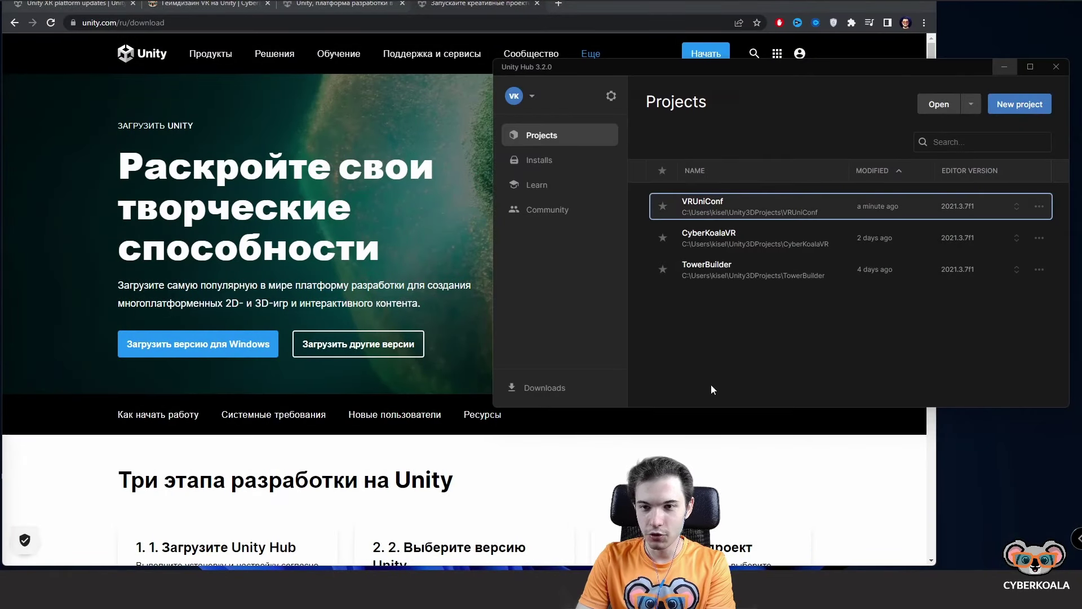
drag(663, 68, 533, 78)
click(433, 221)
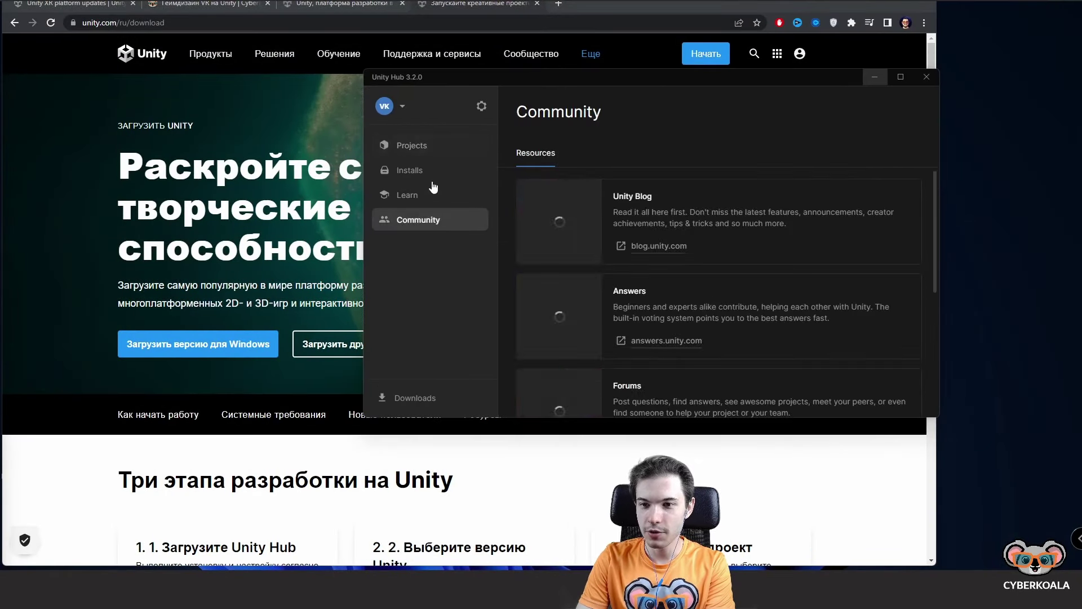
click(432, 178)
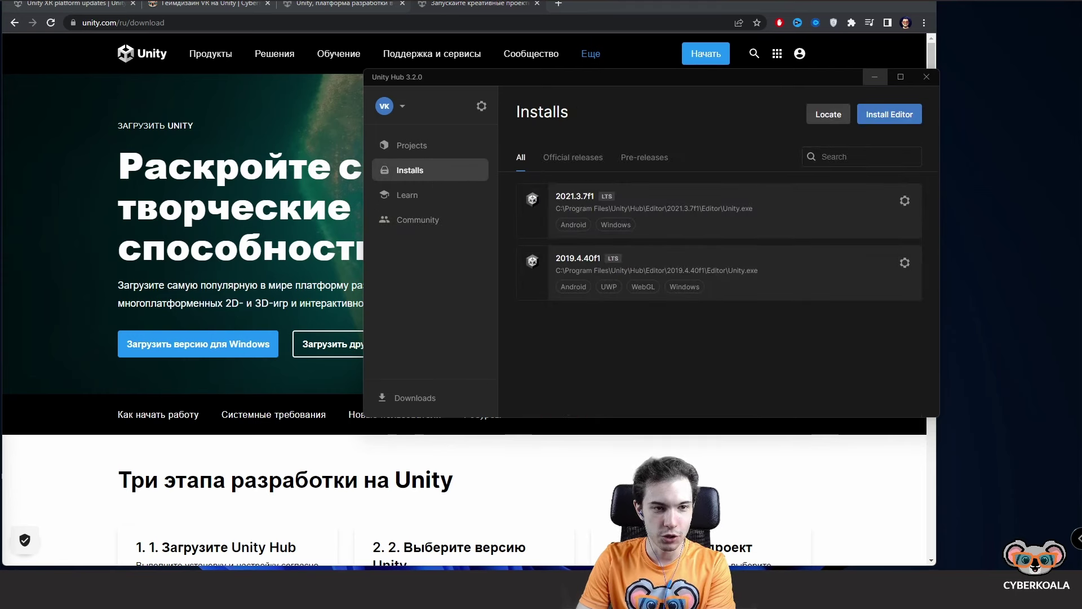
Step: Browse installable editor versions, then open Add modules for 2021.3.7f1
click(893, 113)
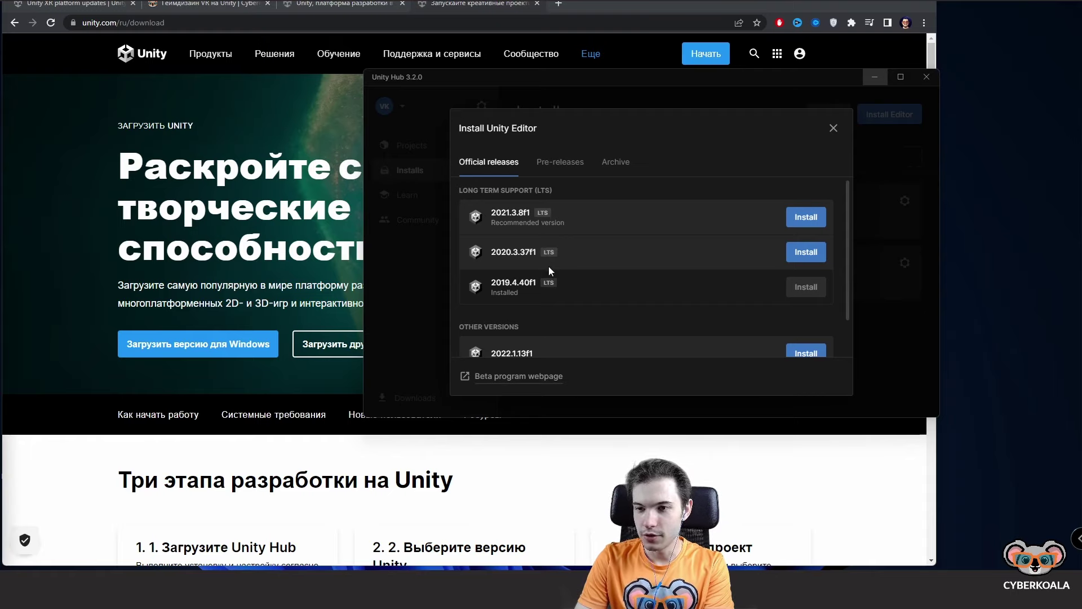
click(834, 129)
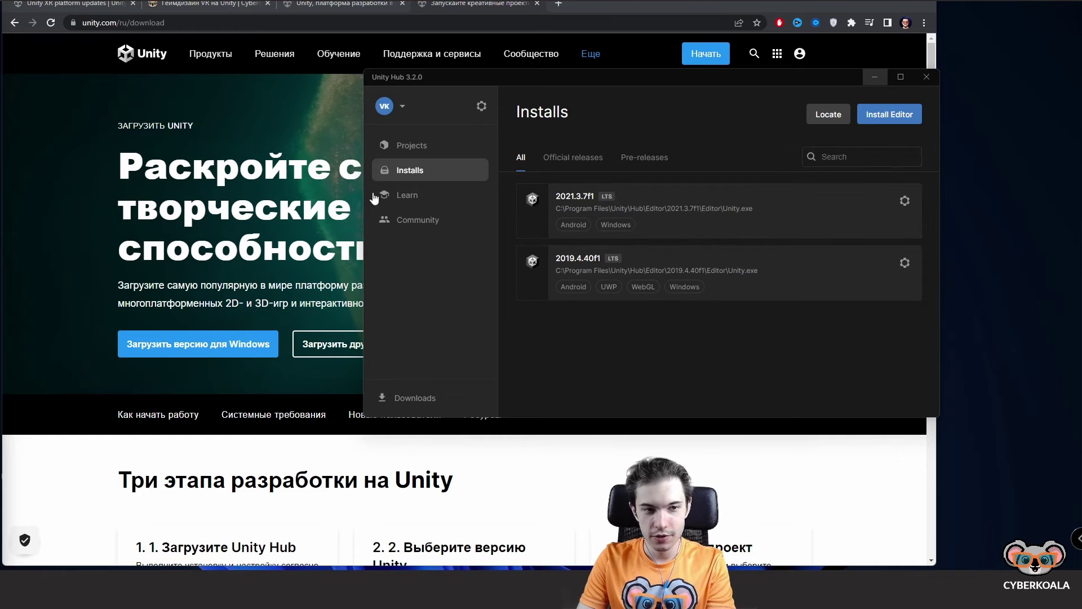
click(905, 201)
click(885, 223)
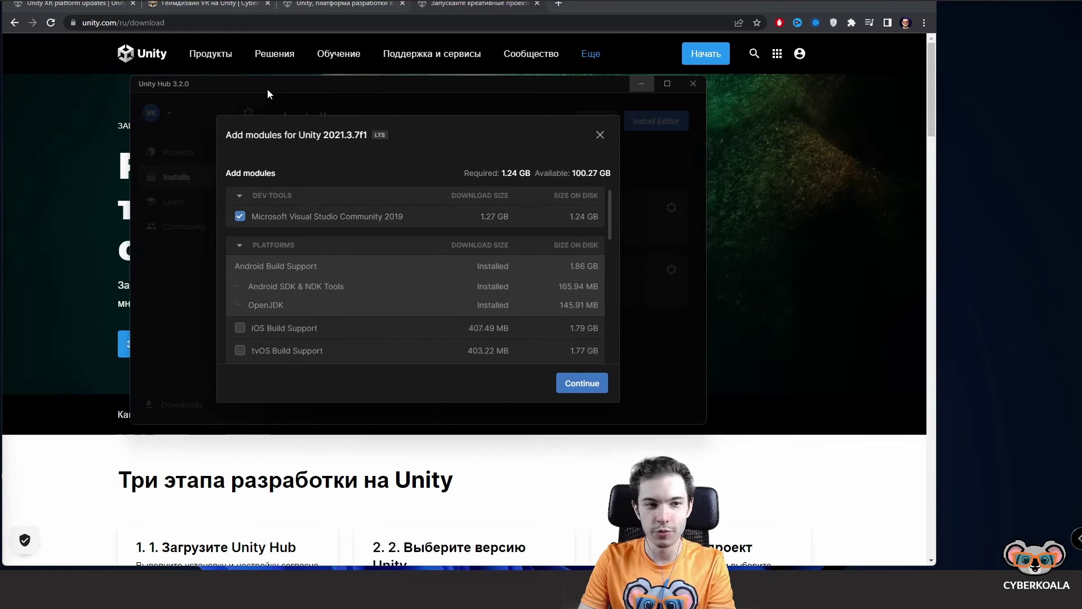
Step: Leave the Visual Studio Community 2019 module unticked in the 2021.3.7f1 module list
drag(515, 84, 357, 87)
click(342, 220)
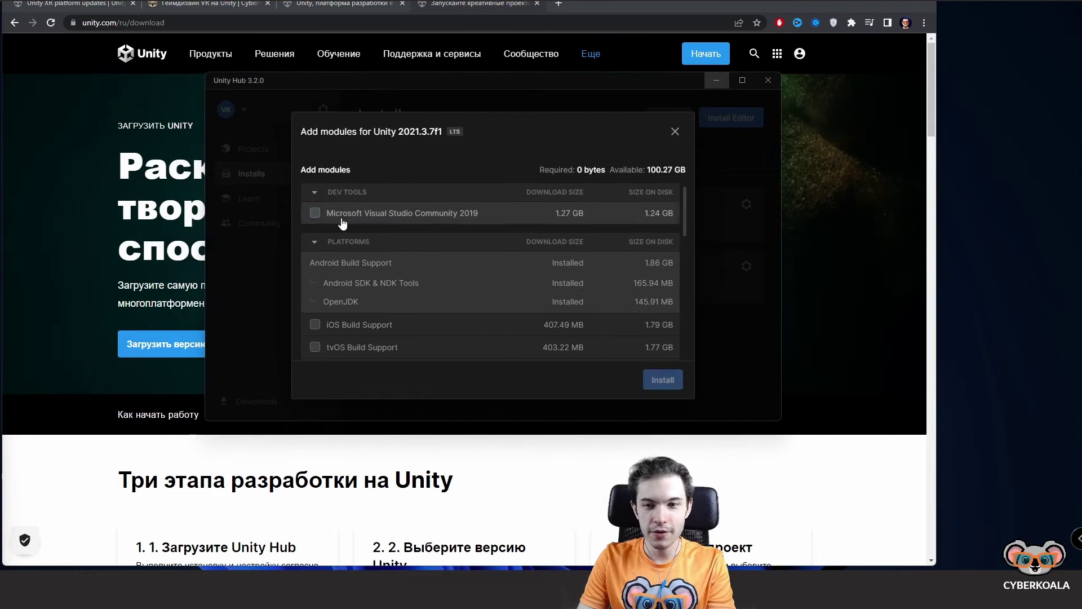
click(342, 220)
click(342, 220)
Step: Look over the full list of available modules for 2021.3.7f1
scroll(499, 276, down, 2)
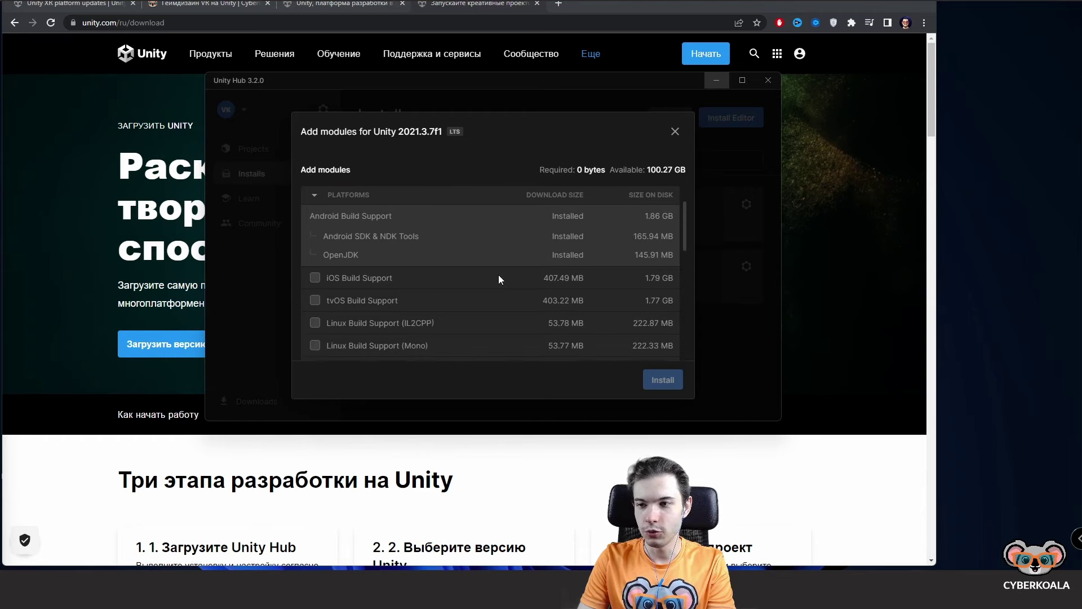
scroll(499, 275, up, 2)
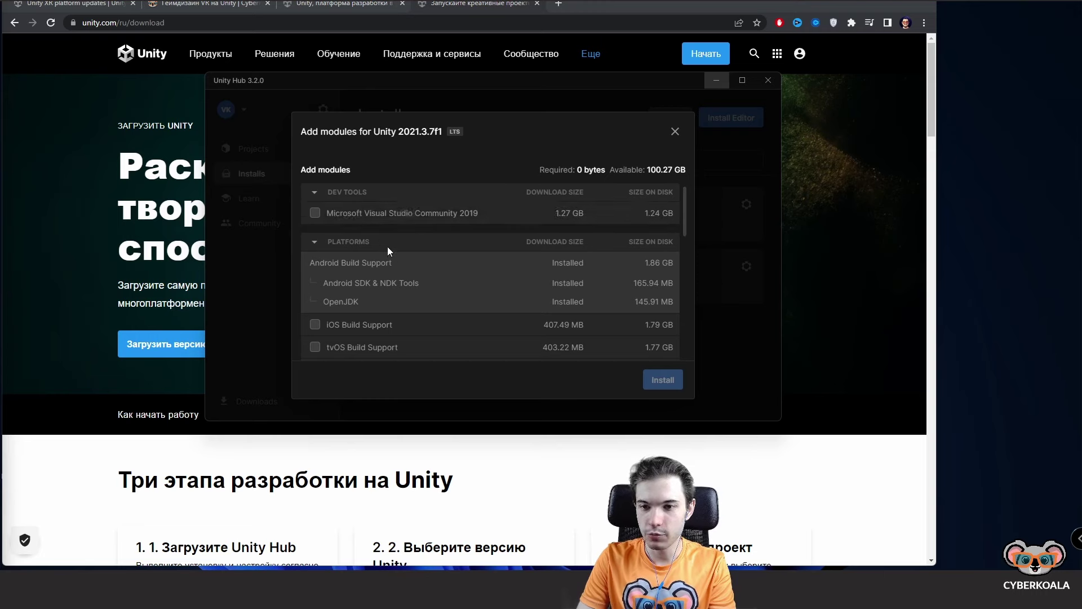
scroll(395, 343, down, 5)
scroll(397, 340, up, 5)
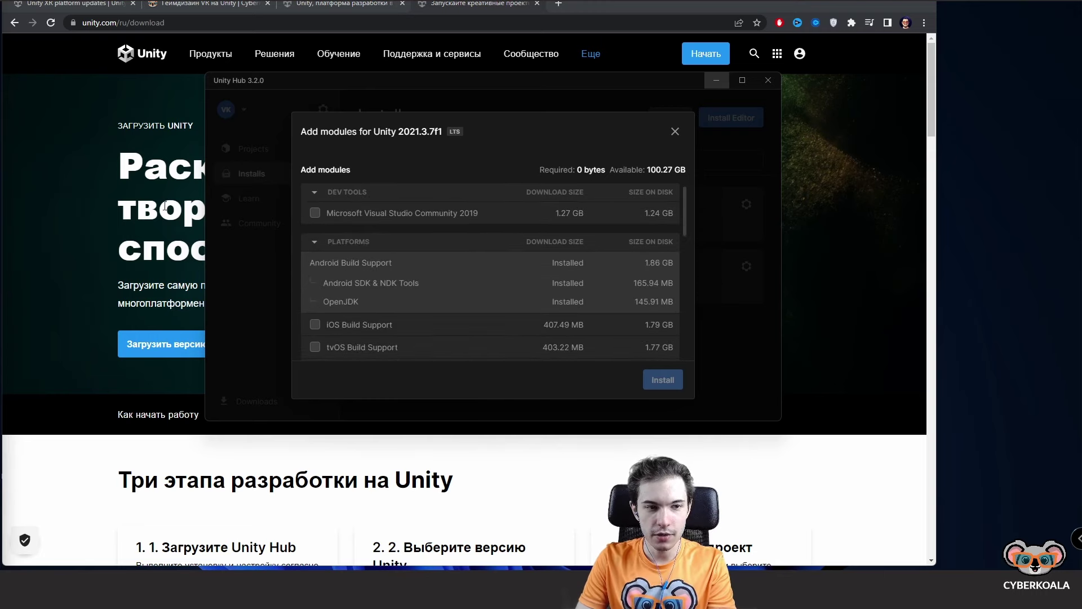
scroll(564, 228, down, 1)
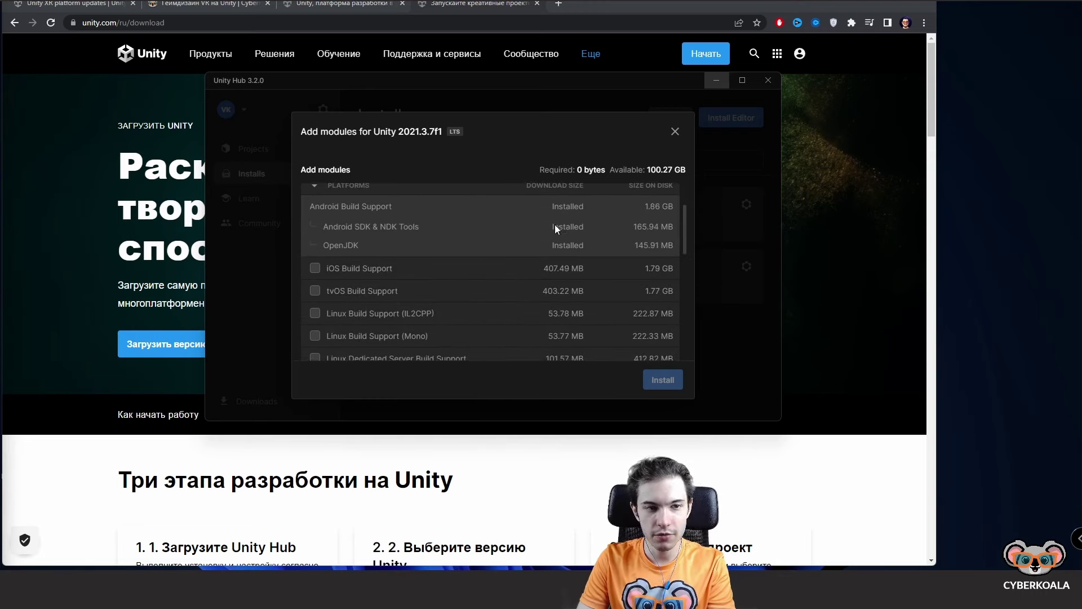
scroll(422, 291, up, 1)
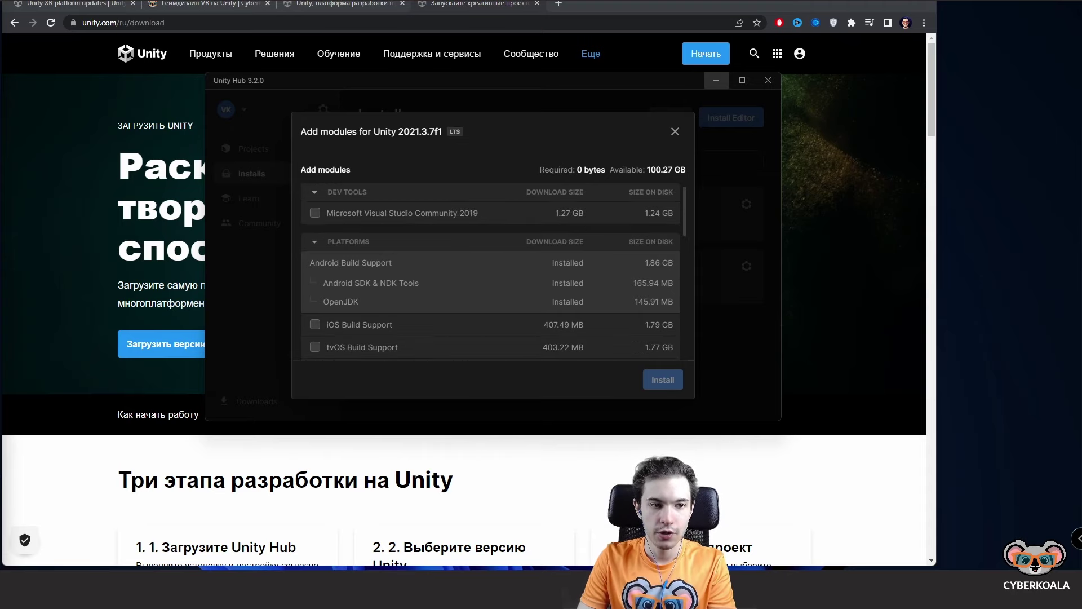
scroll(350, 212, down, 4)
scroll(355, 225, down, 1)
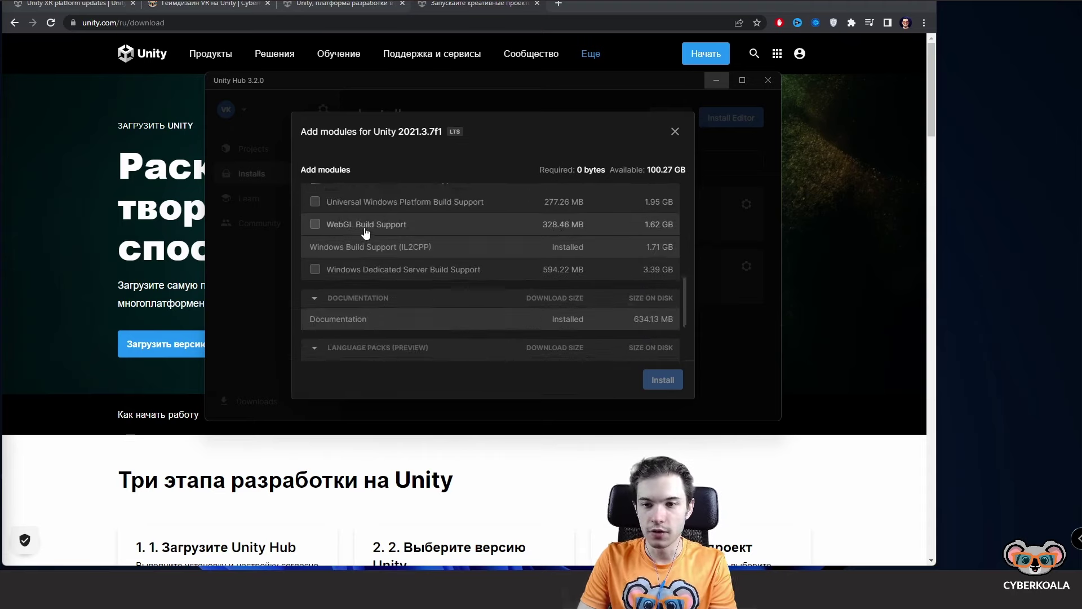
scroll(365, 232, up, 3)
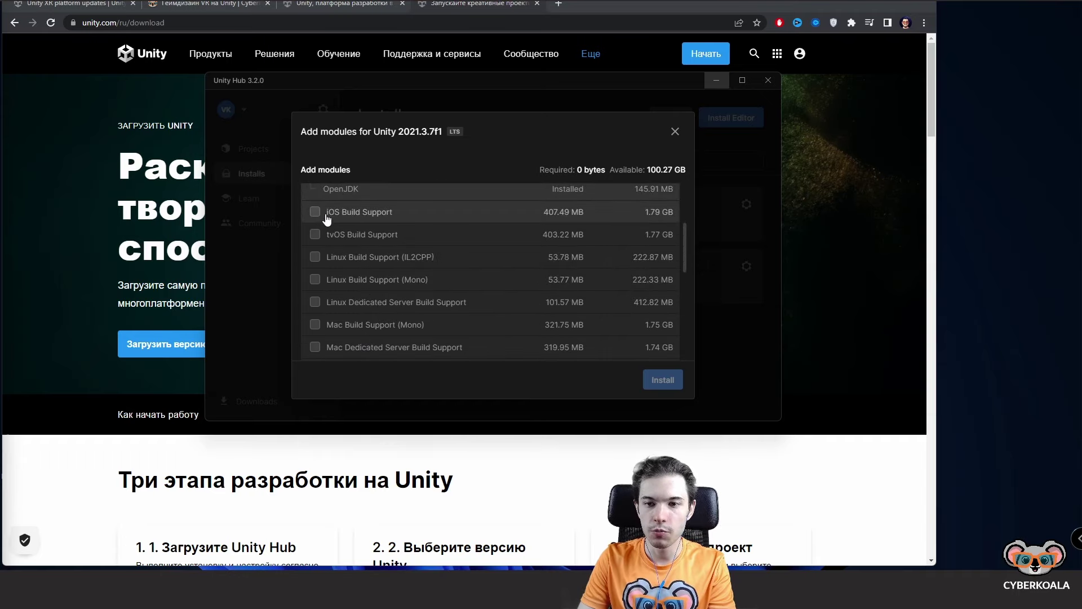
scroll(352, 234, down, 1)
scroll(355, 244, down, 1)
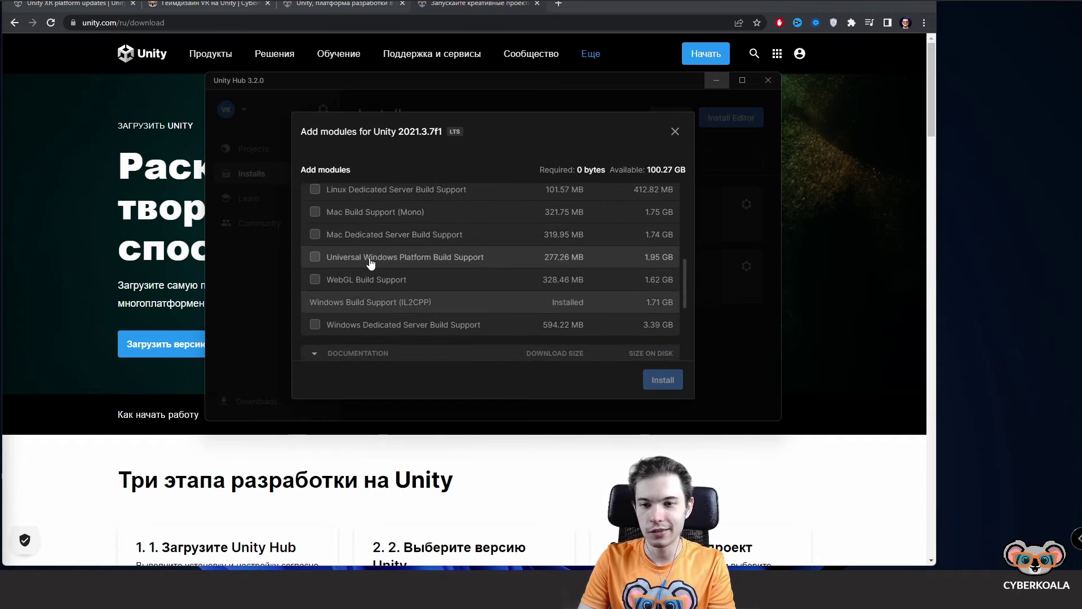
scroll(374, 277, down, 2)
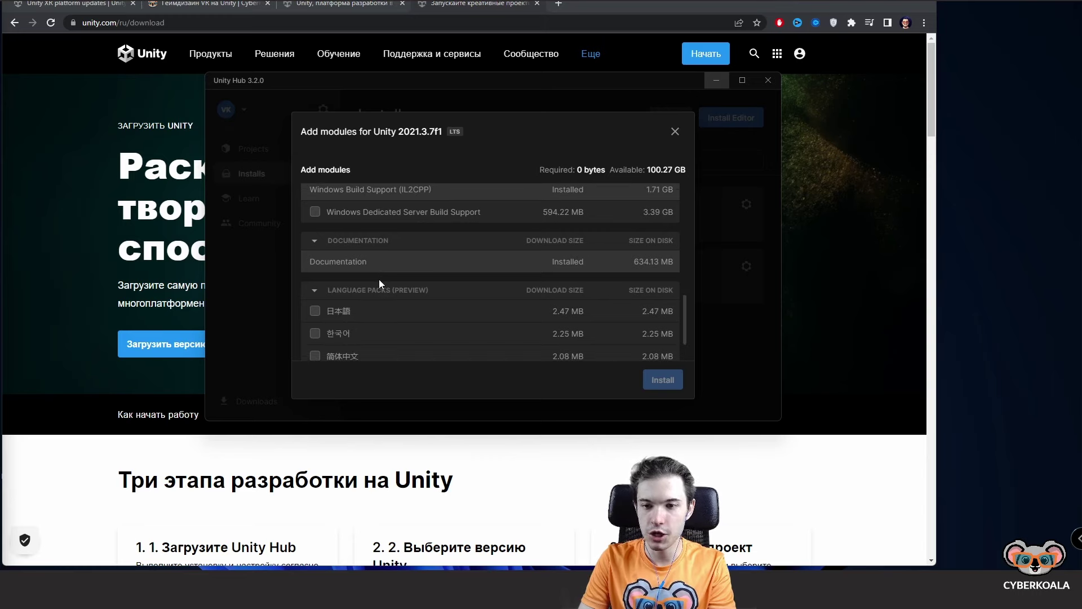
scroll(395, 227, up, 5)
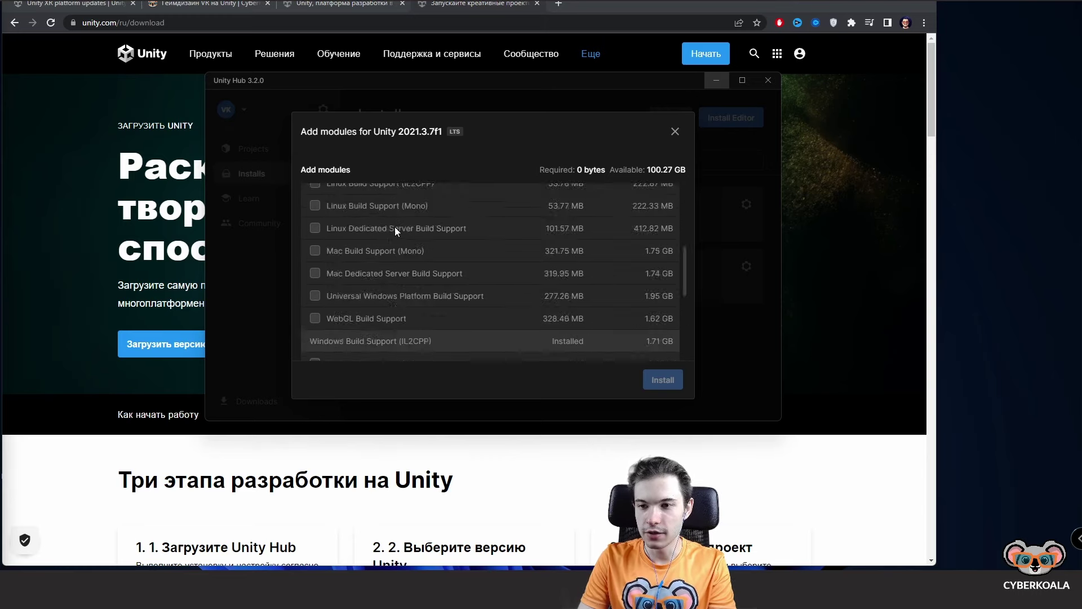
scroll(394, 227, up, 5)
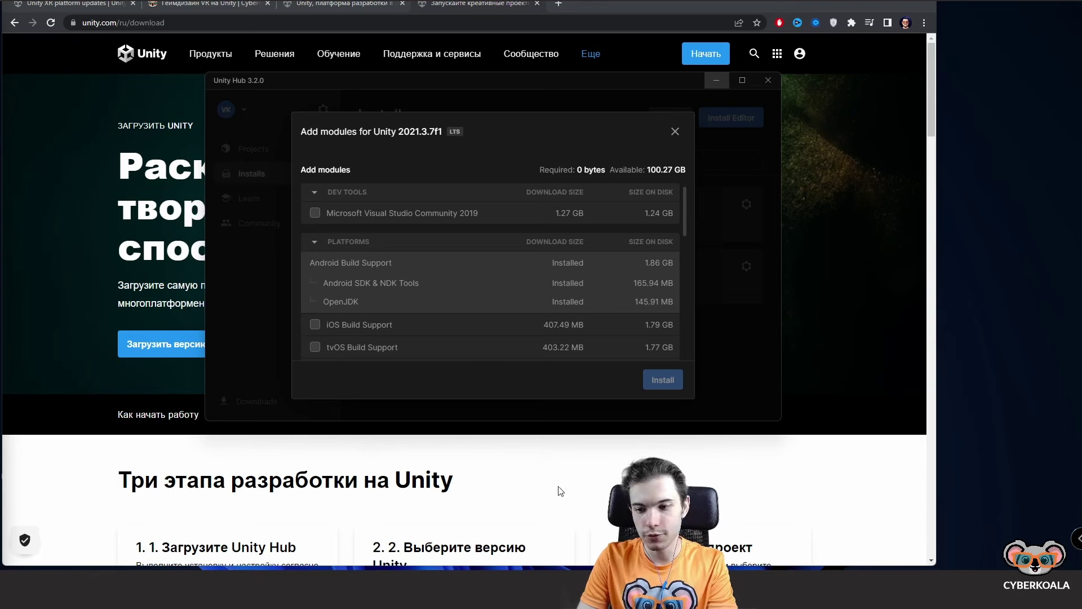
Step: Dismiss Visual Studio 2022's recent solutions list, then close the module dialog without installing
right_click(504, 589)
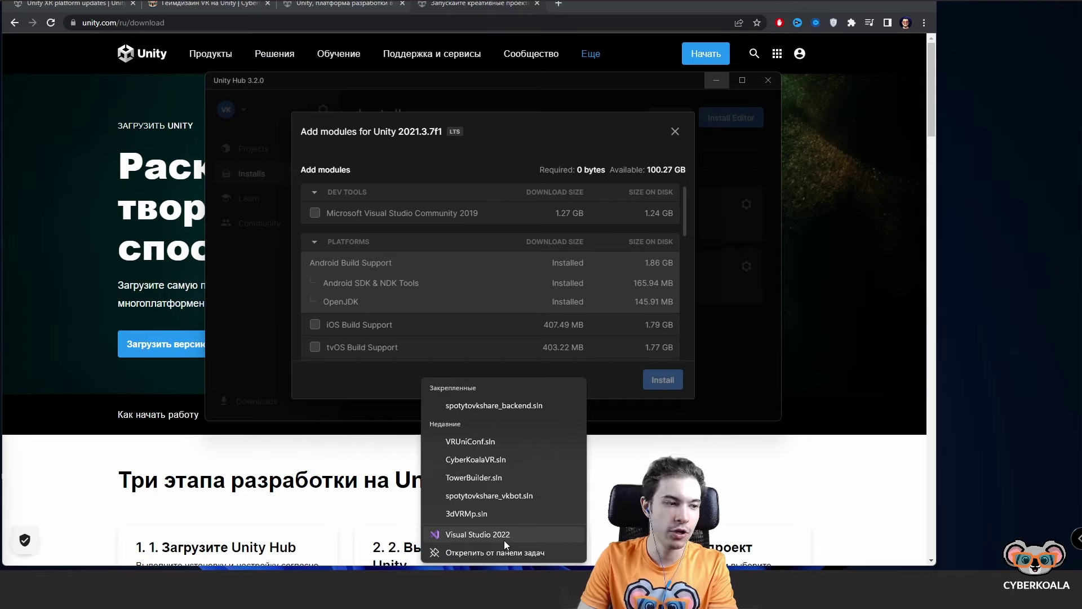
click(403, 310)
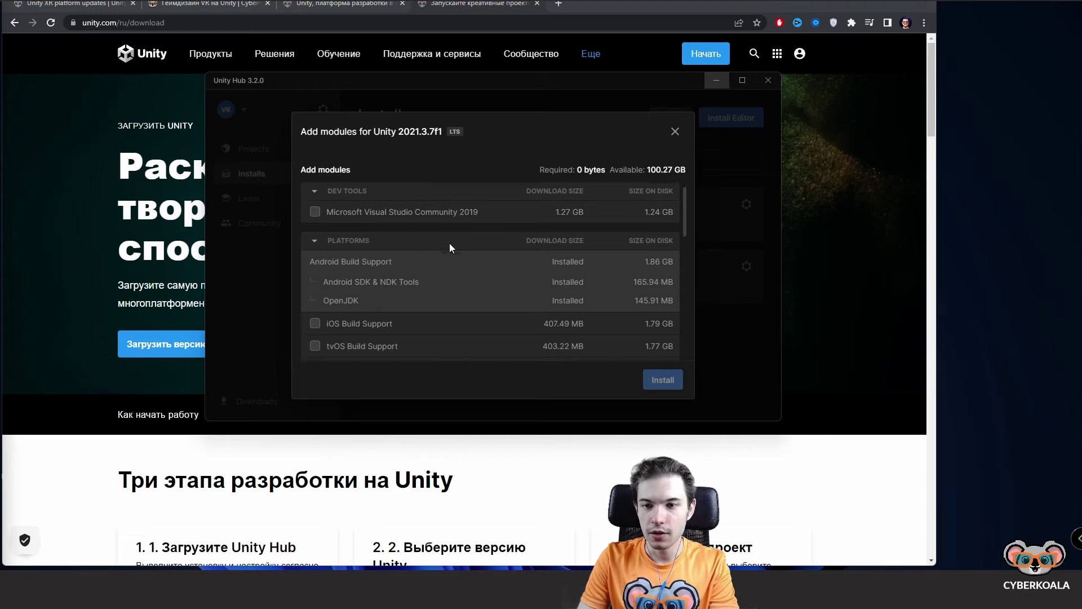
scroll(357, 216, down, 1)
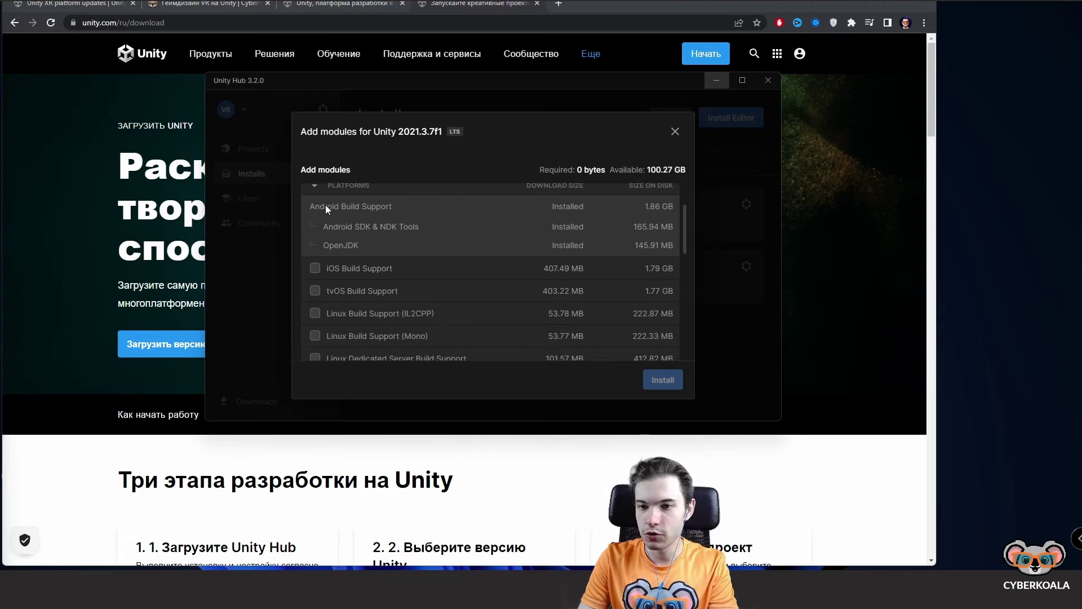
click(675, 131)
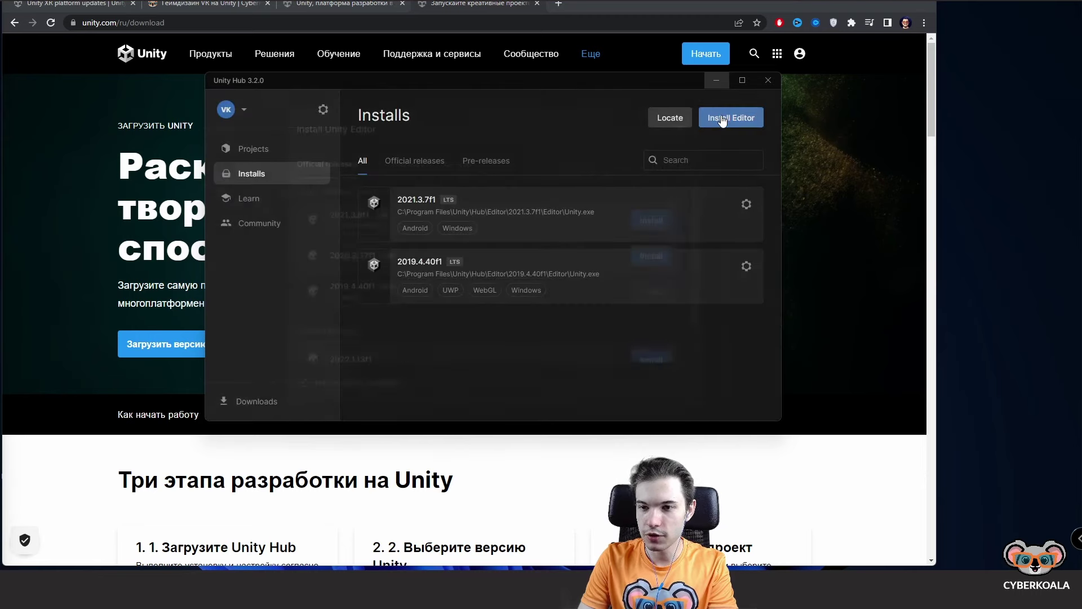
Step: Choose the recommended 2021.3.8f1 editor to install, keeping Visual Studio Community 2019 ticked
click(731, 117)
click(648, 221)
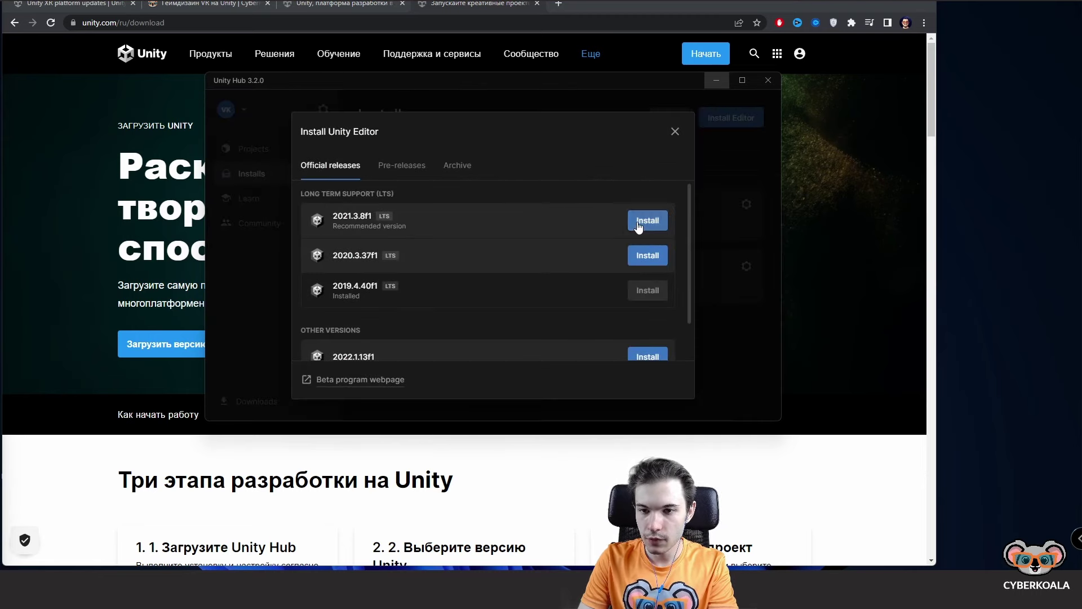
click(315, 212)
click(315, 213)
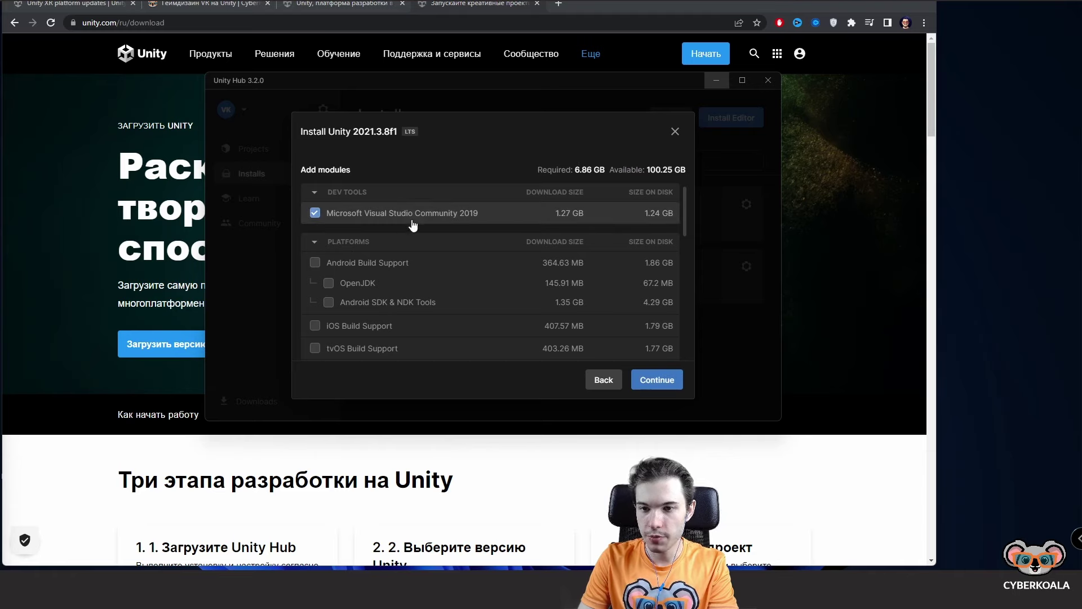
Step: Add Android Build Support with OpenJDK and Android SDK & NDK Tools, then continue
scroll(413, 217, down, 1)
click(354, 209)
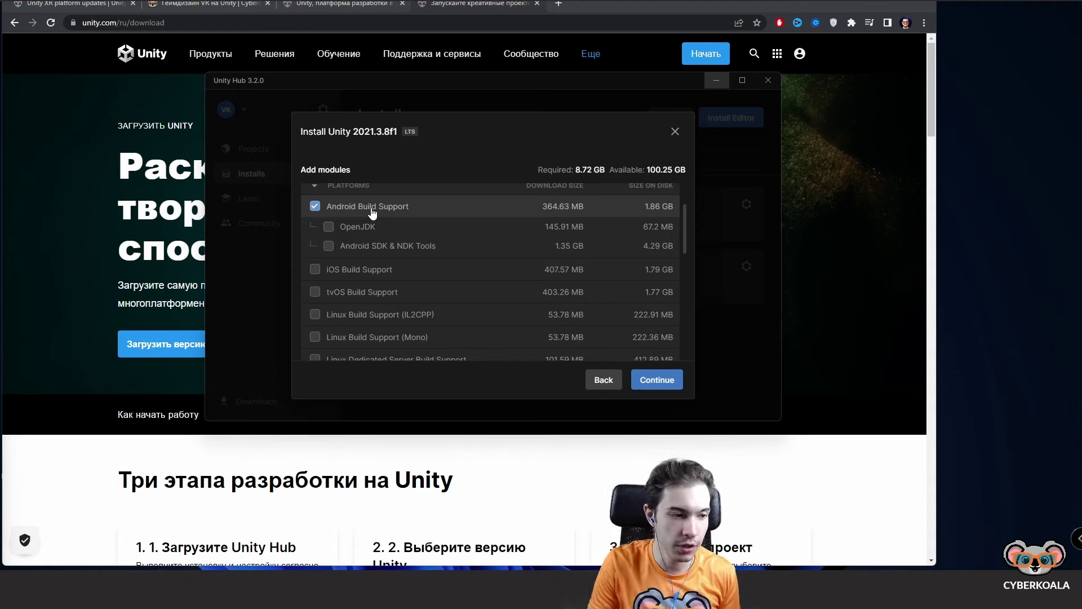
click(358, 244)
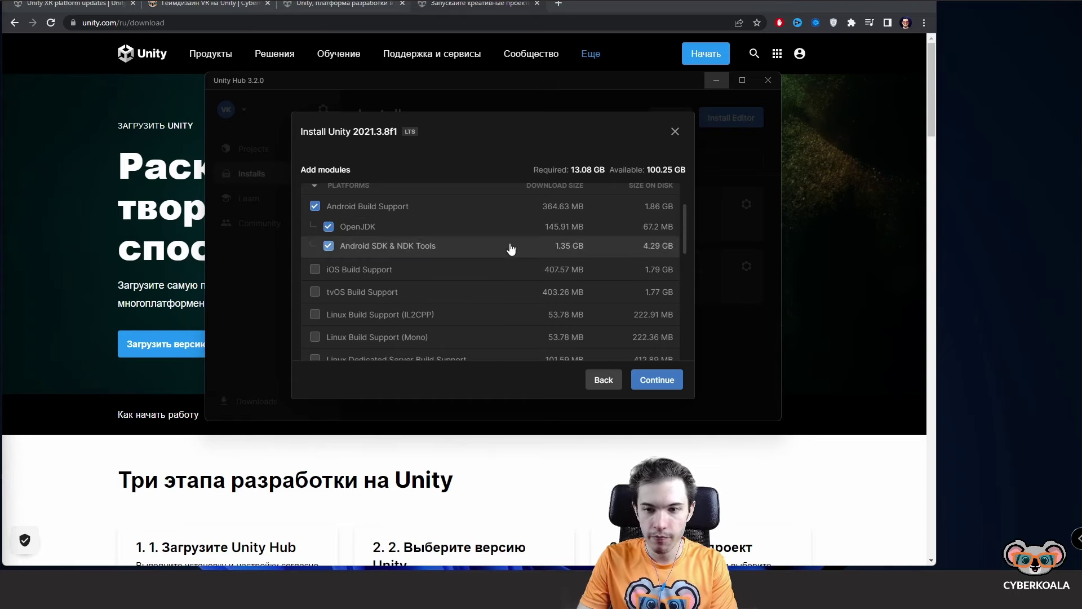
scroll(490, 258, down, 2)
scroll(511, 227, up, 2)
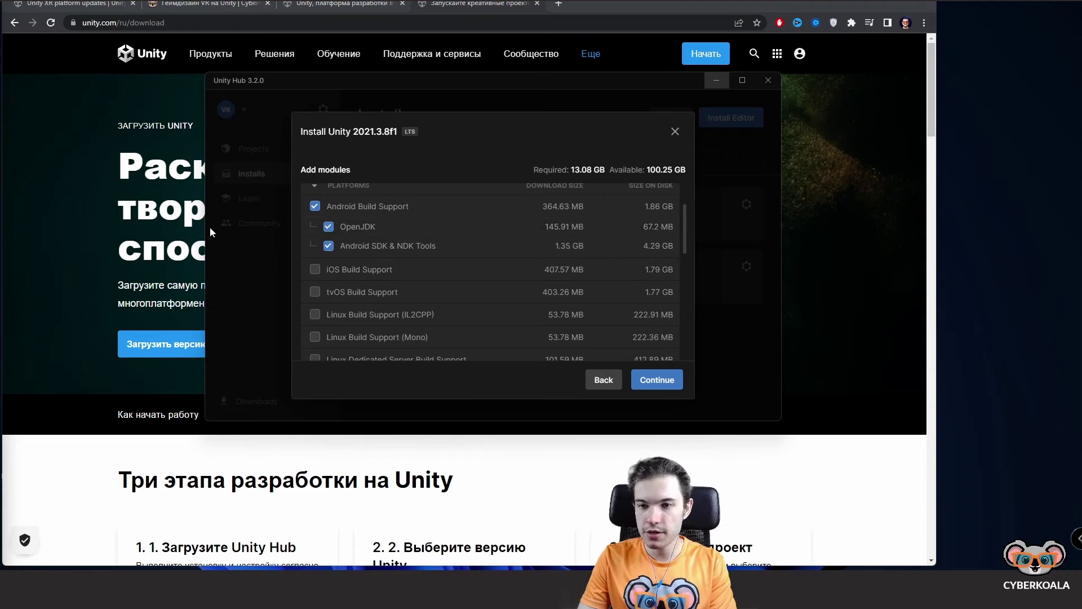
scroll(553, 282, down, 5)
scroll(553, 282, down, 5)
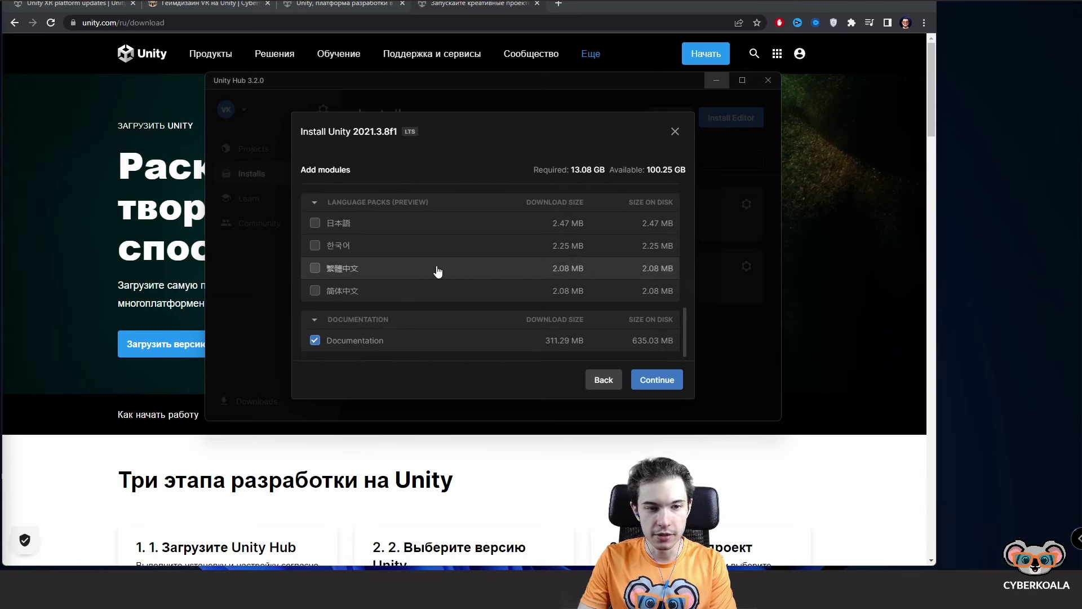
scroll(496, 271, up, 10)
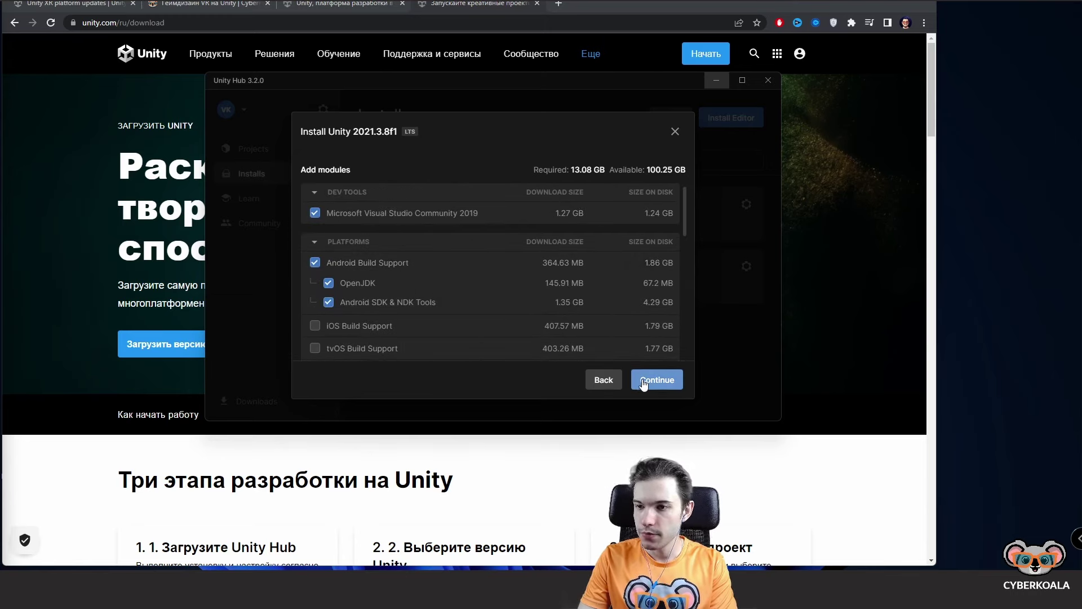
click(675, 132)
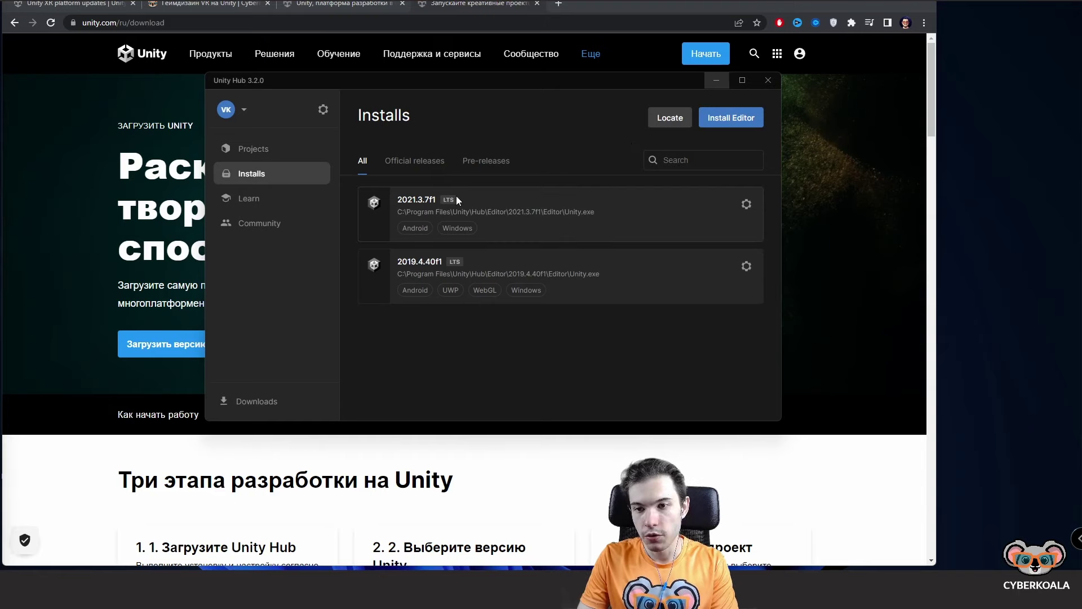
Step: Return Unity Hub to its Projects list and bring the unity.com download page to front
click(303, 153)
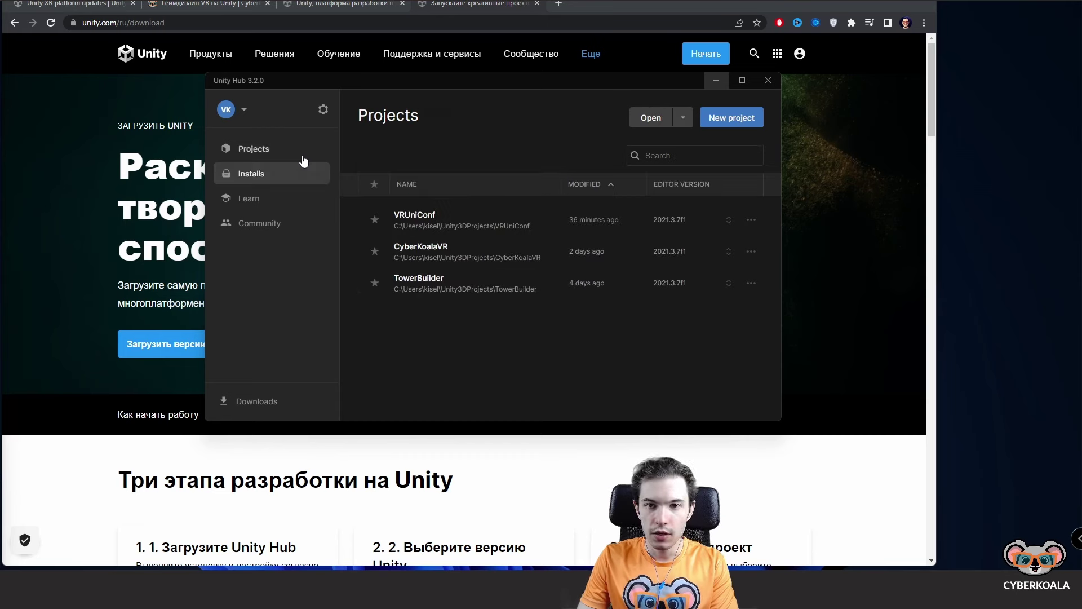
click(868, 4)
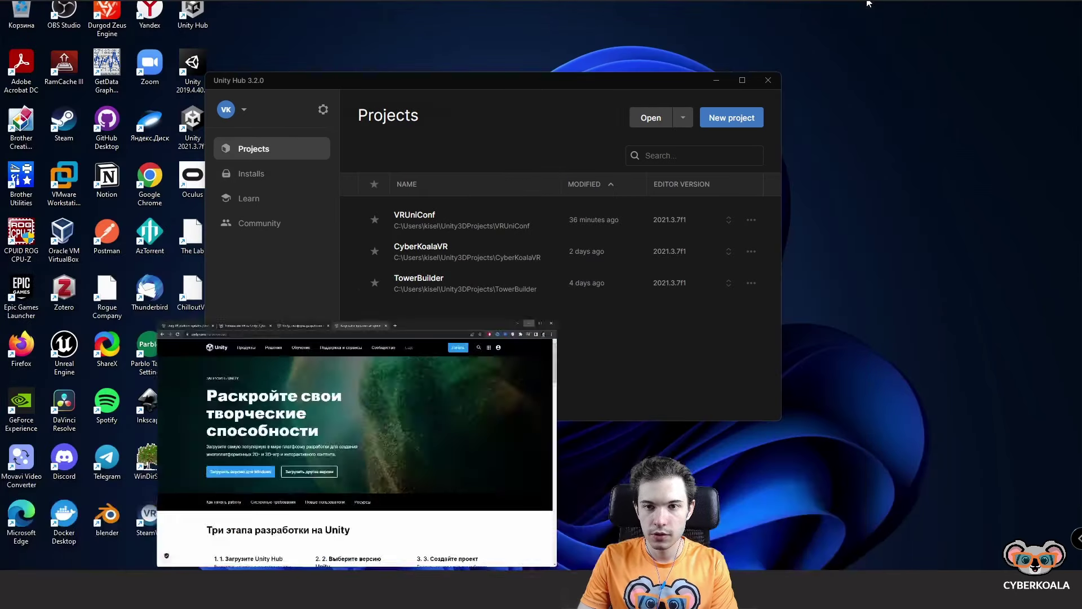
click(304, 542)
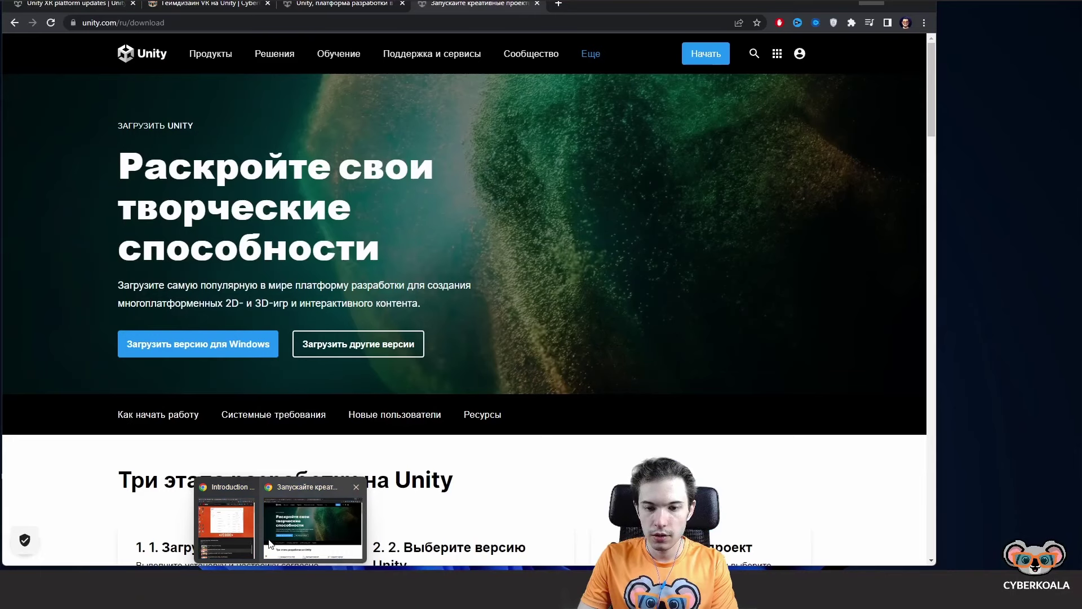
mouse_move(876, 586)
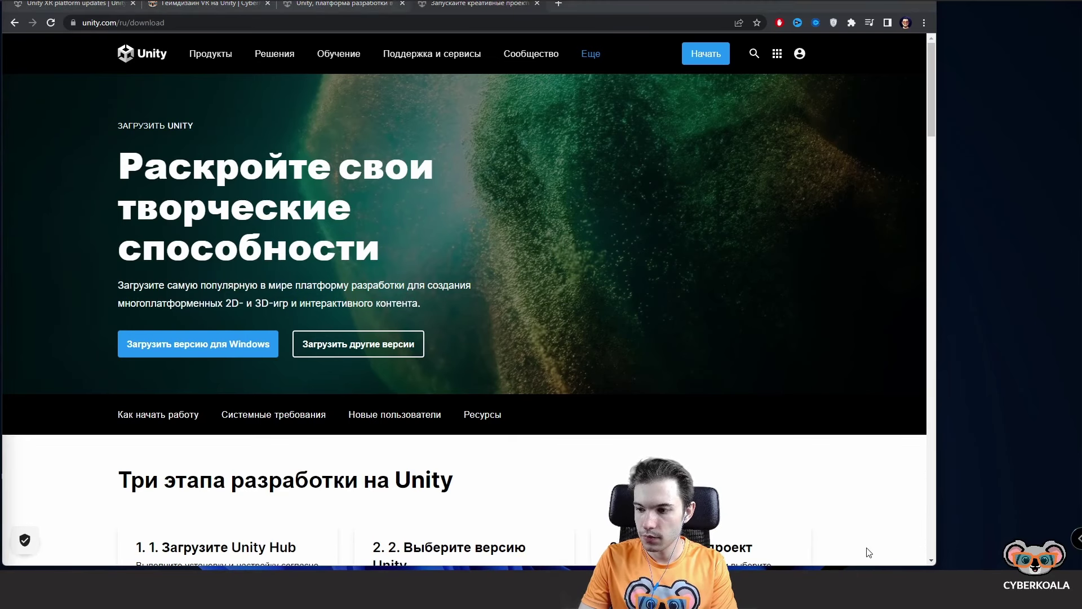
Step: Open a New project in Unity Hub with editor 2021.3.7f1 and the 3D template, enlarging the window
key(alt+Tab)
click(749, 111)
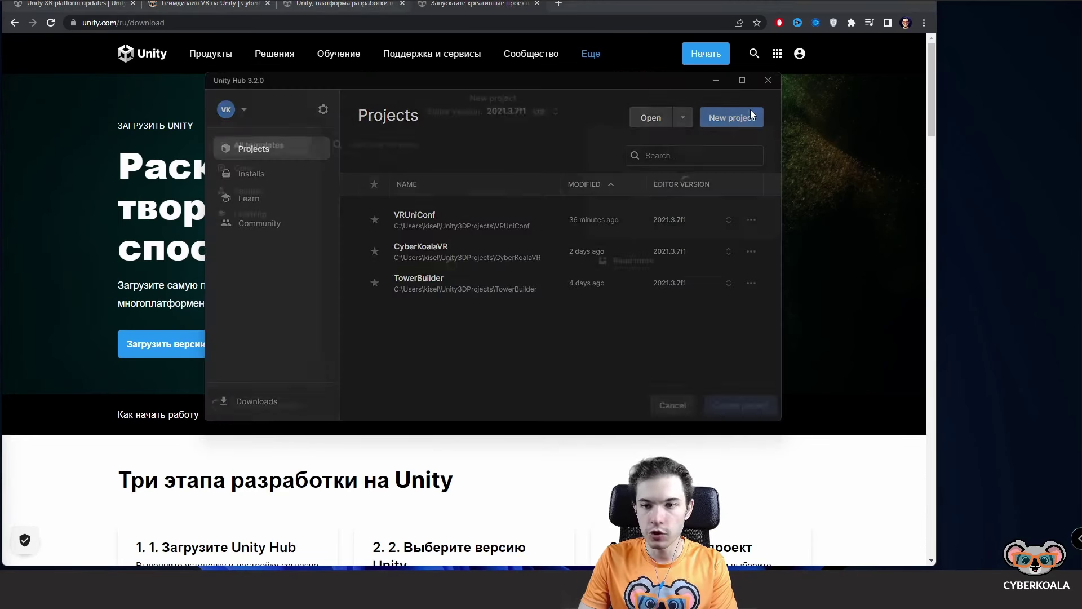
click(523, 116)
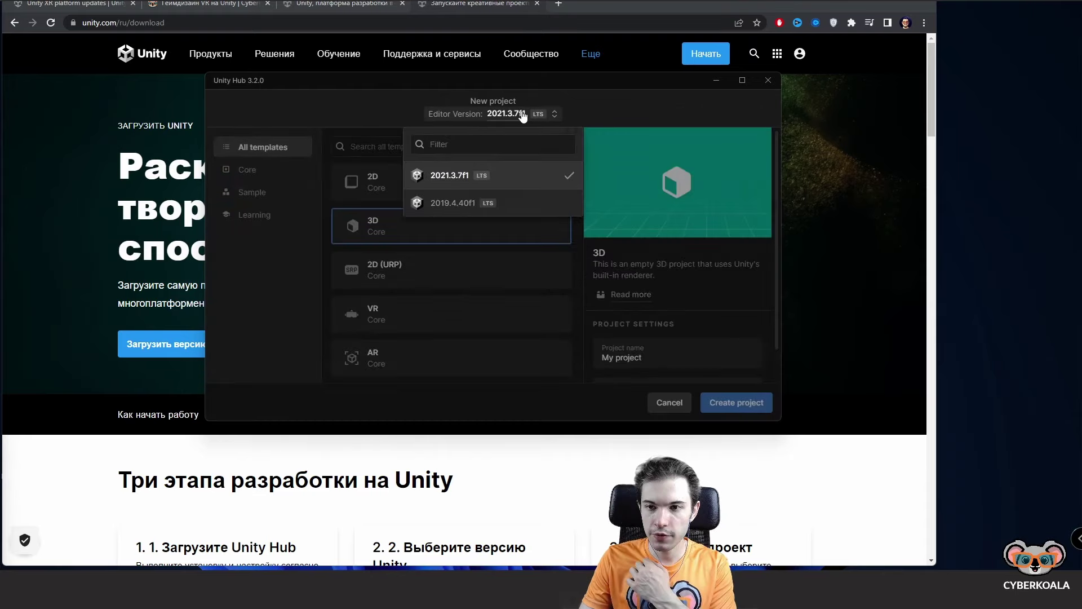
click(523, 116)
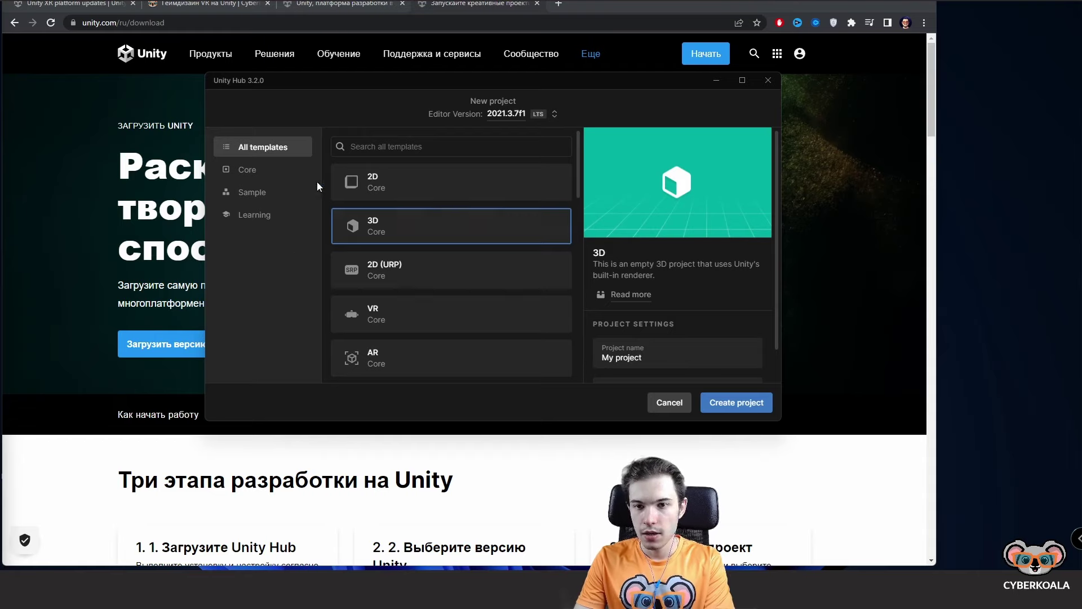
scroll(498, 232, down, 3)
scroll(454, 221, up, 3)
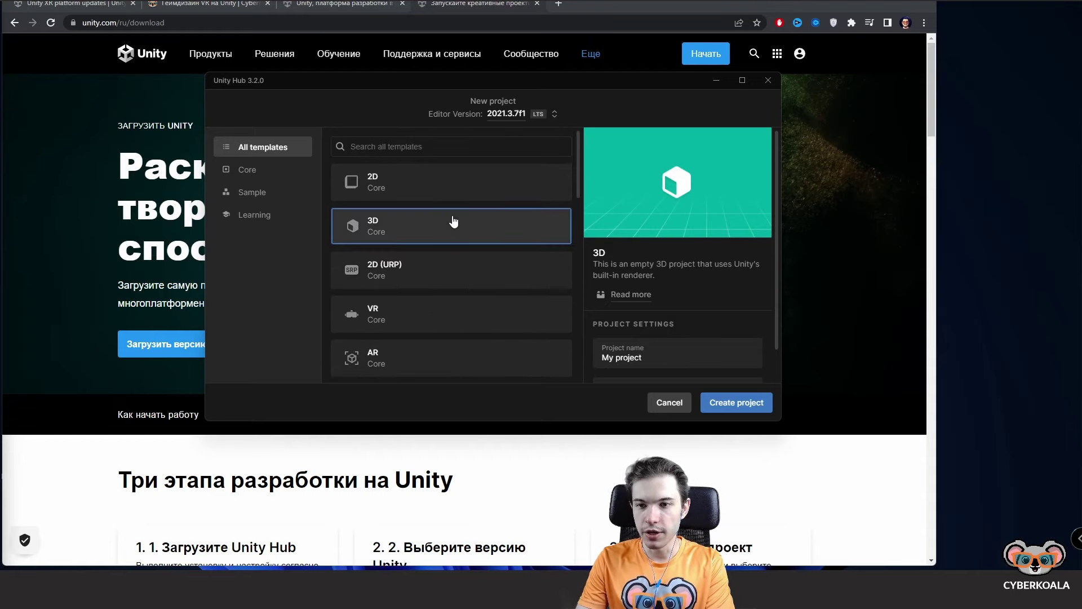
drag(791, 428, 899, 496)
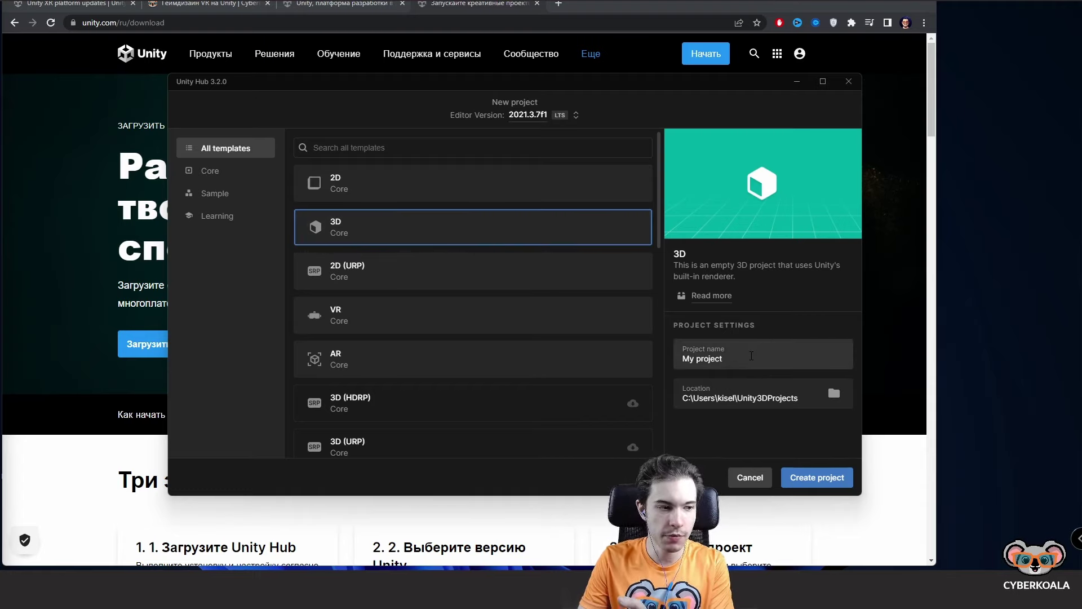
Step: Keep the default location and name the new project 'VR in Unity Tutorial'
click(723, 404)
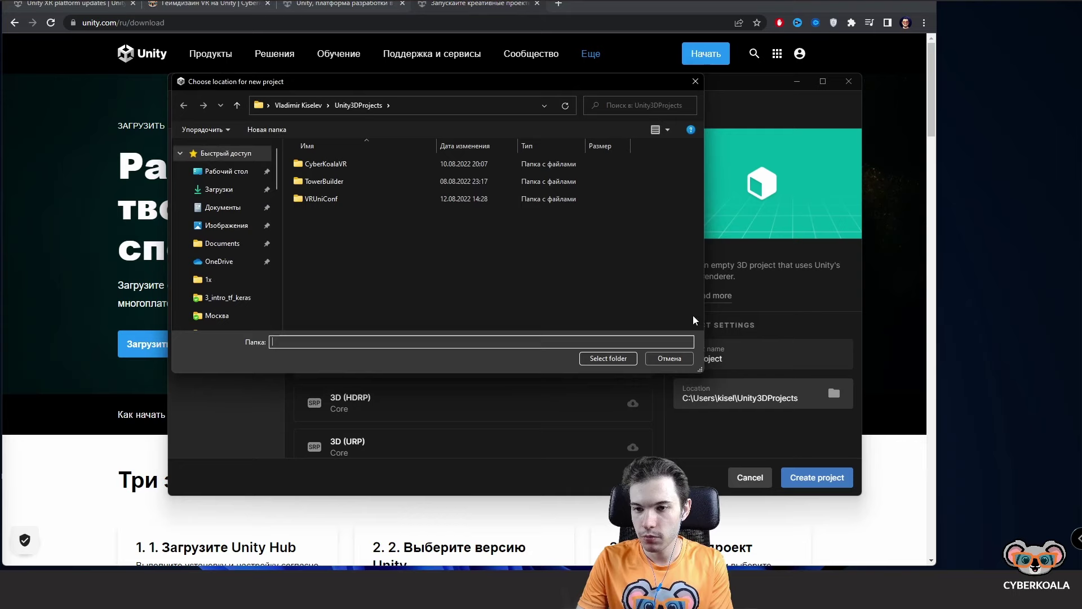
click(675, 357)
triple_click(687, 361)
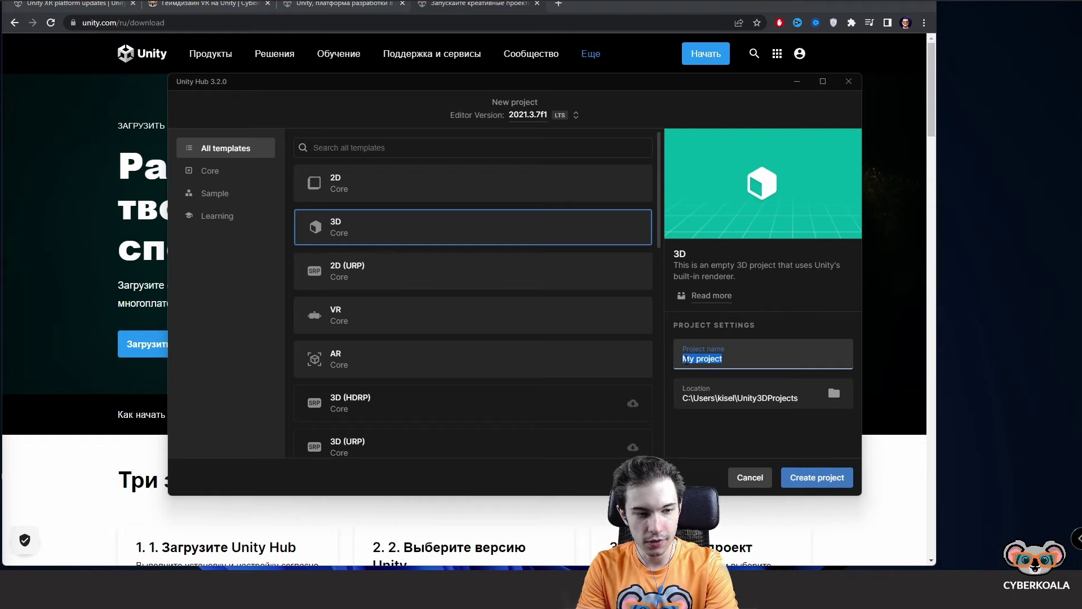
text(VR in )
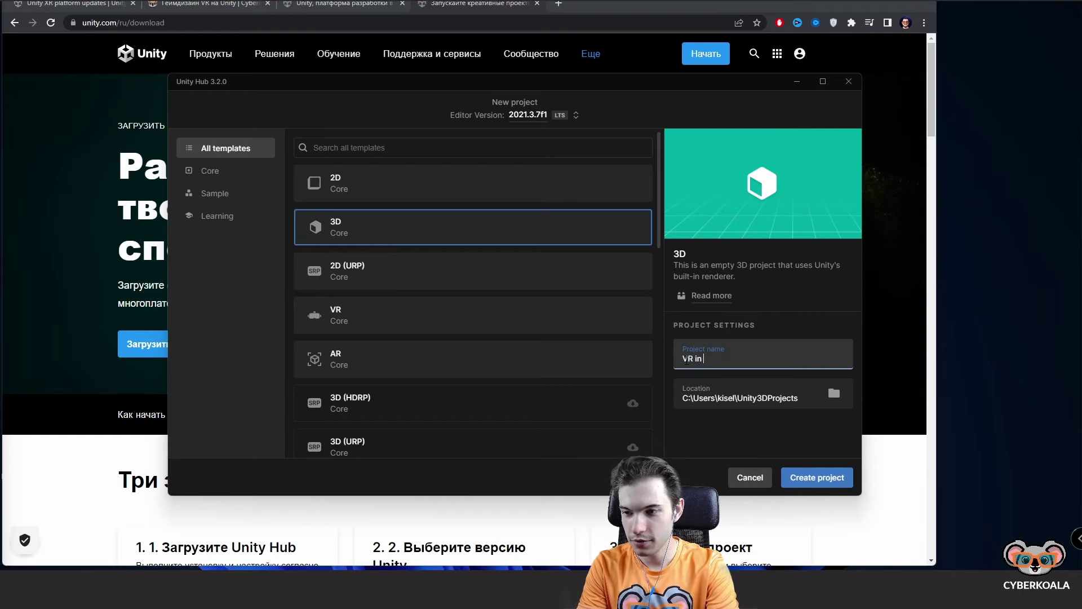
text(Unity)
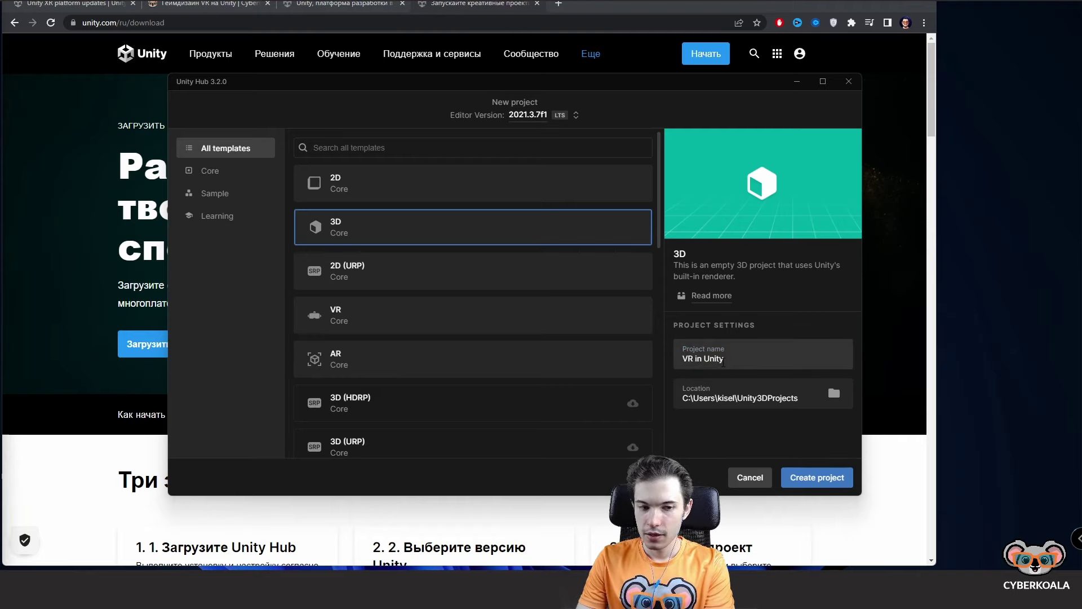
click(739, 357)
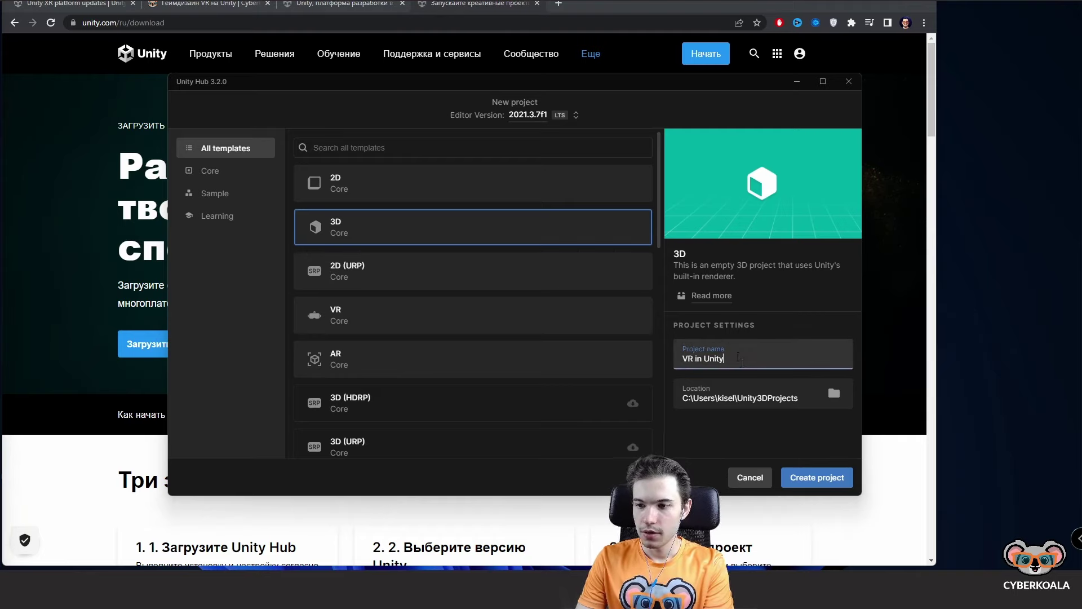
text( Tuti)
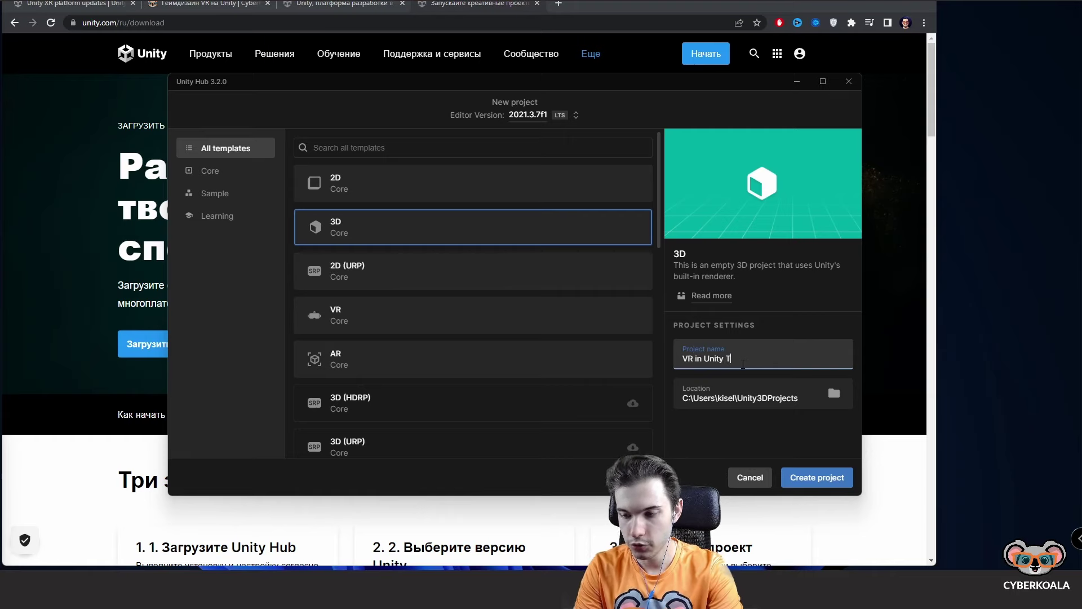
key(BackSpace)
text(ori)
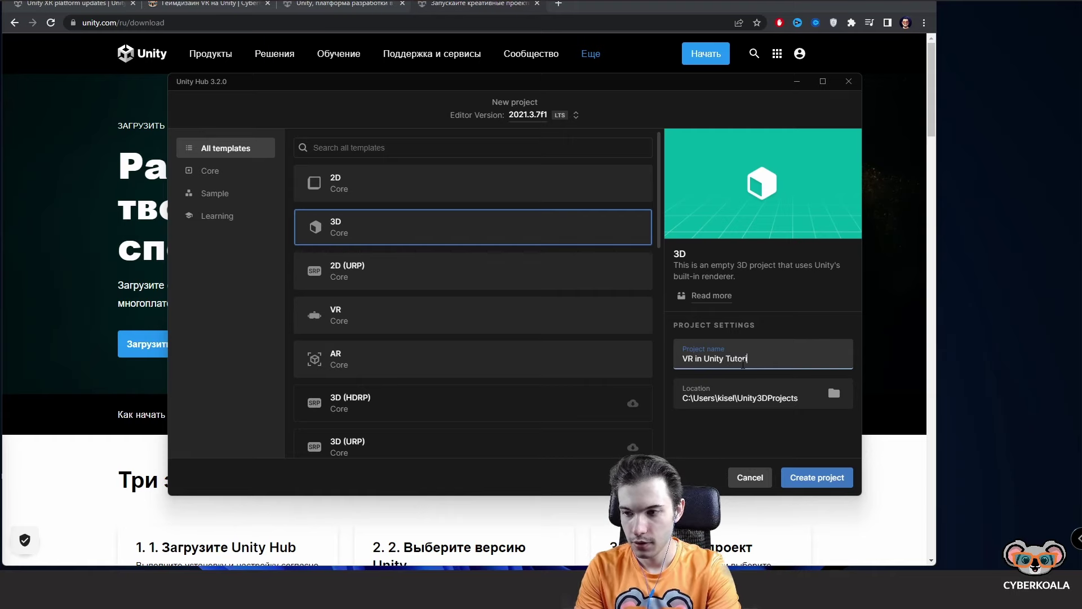
text(sl)
key(BackSpace)
key(BackSpace)
text(al)
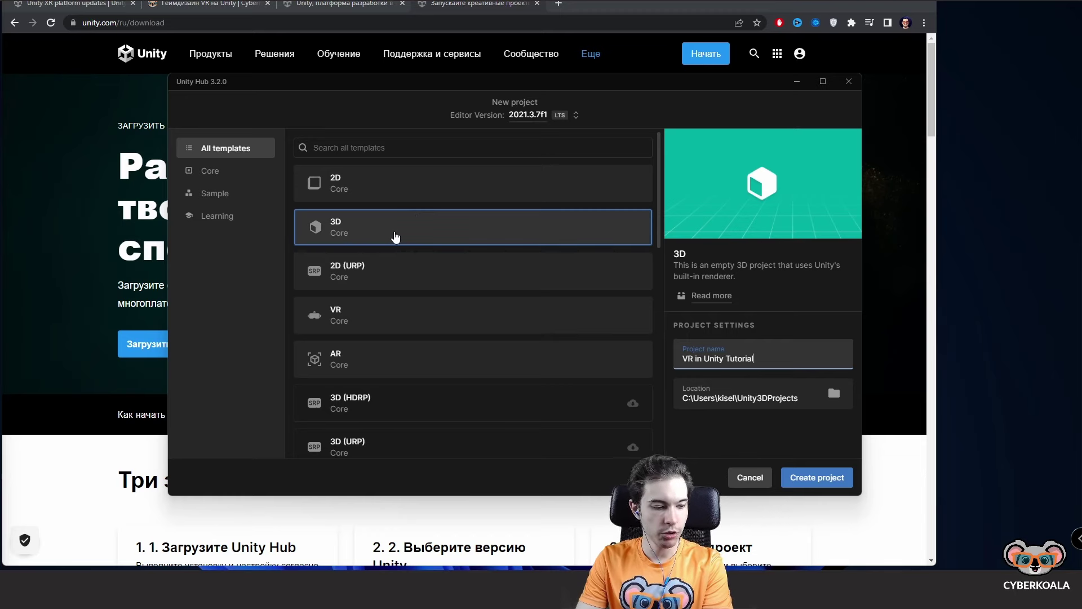
Step: Select the VR template in the project template list
scroll(527, 272, down, 6)
scroll(527, 272, down, 4)
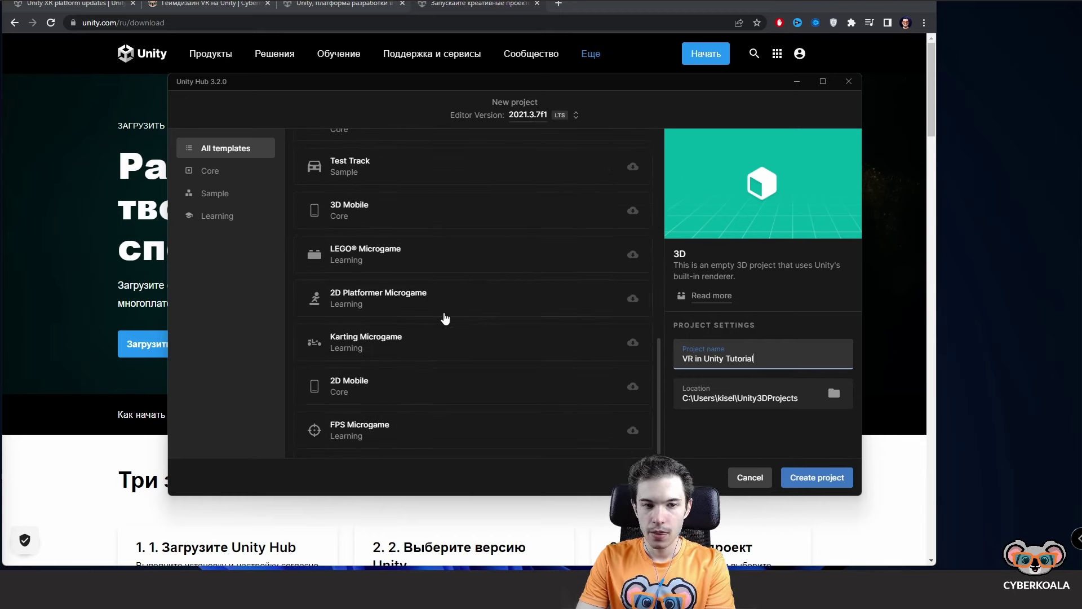
scroll(446, 318, up, 3)
scroll(443, 317, up, 4)
scroll(372, 314, up, 3)
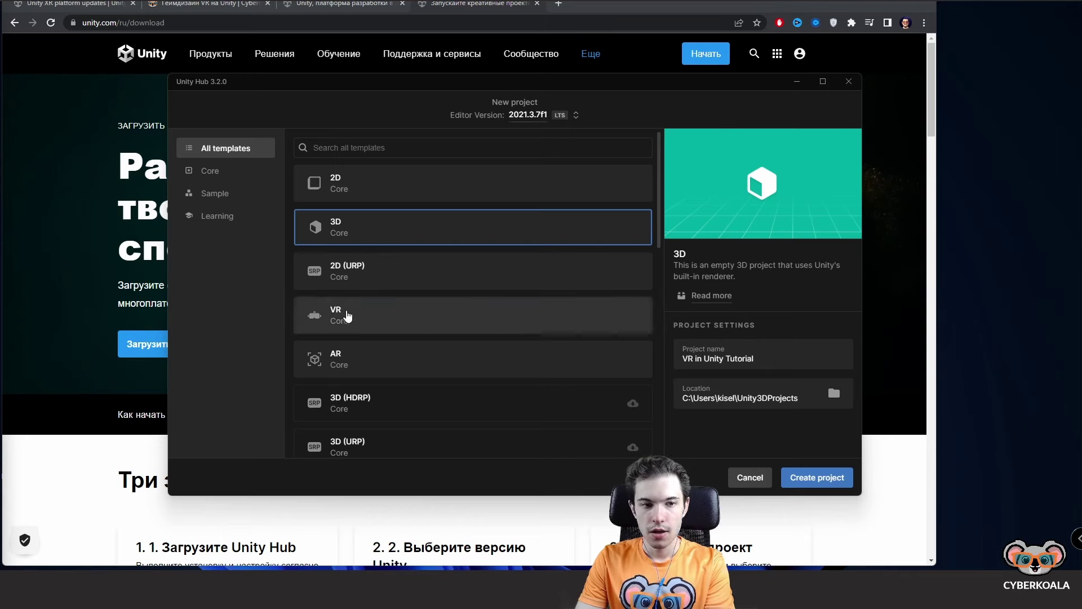
click(353, 314)
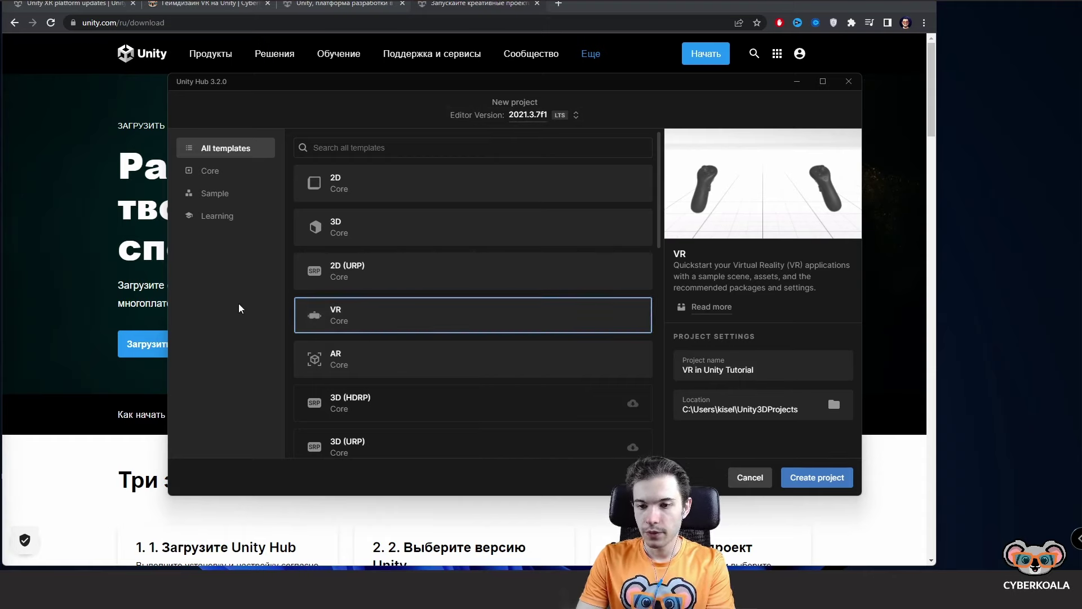
Step: Create the 'VR in Unity Tutorial' project from the VR template
scroll(316, 332, down, 1)
scroll(318, 340, down, 1)
scroll(318, 340, down, 2)
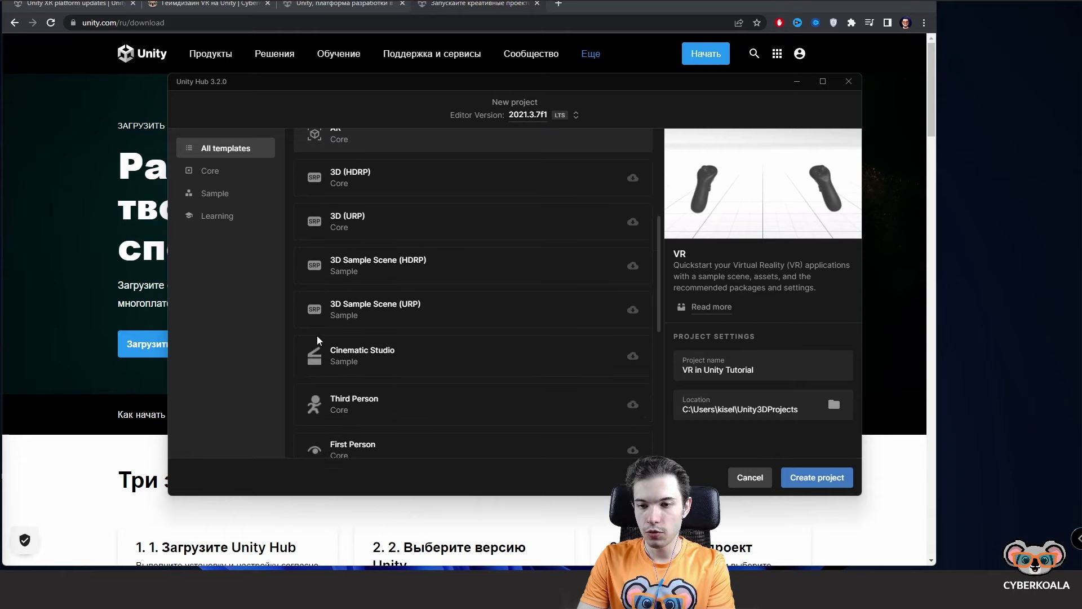
scroll(318, 340, up, 3)
scroll(319, 341, up, 2)
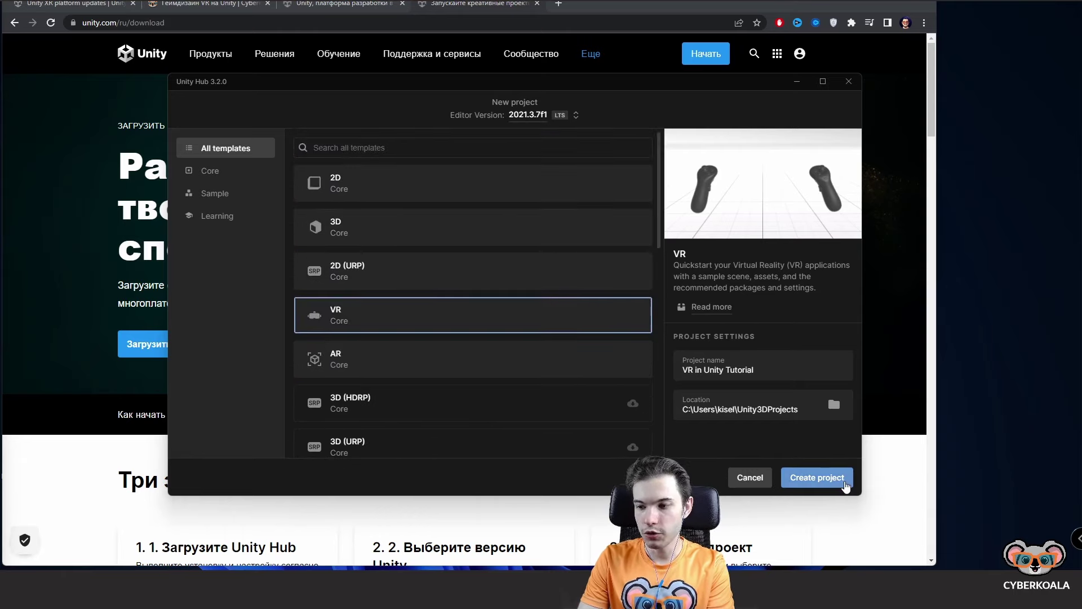
click(844, 483)
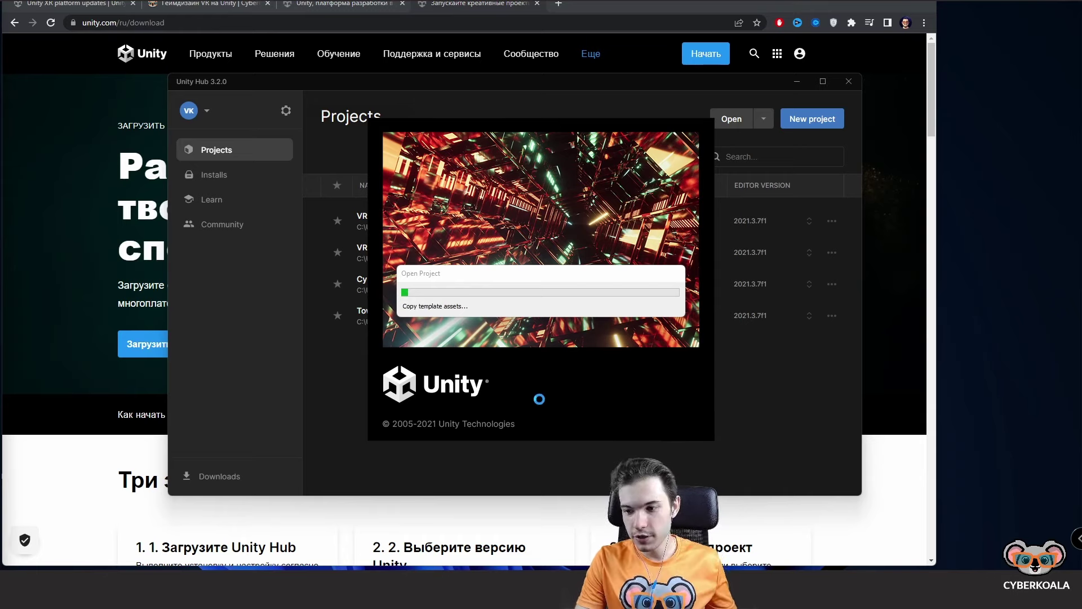
Step: In the Oculus app, confirm the Quest 2 headset and both Touch controllers are connected
click(776, 589)
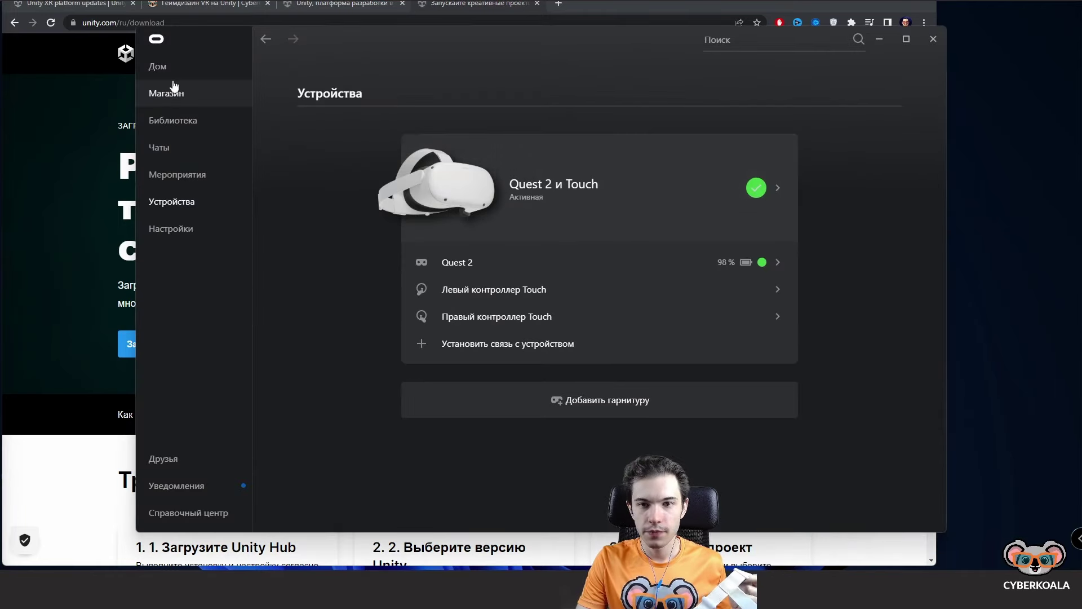
click(158, 66)
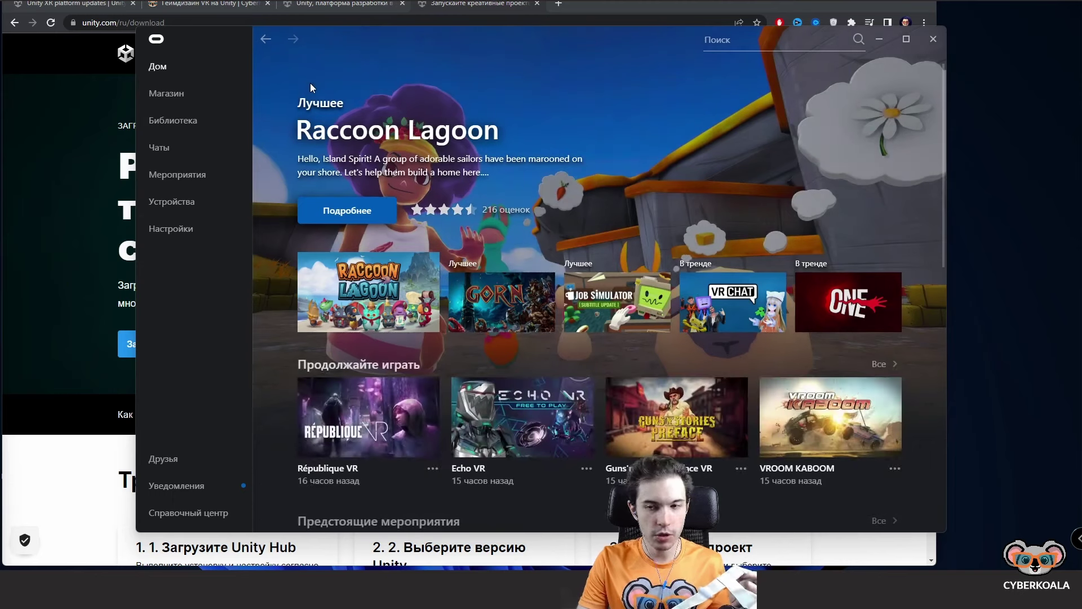
click(208, 200)
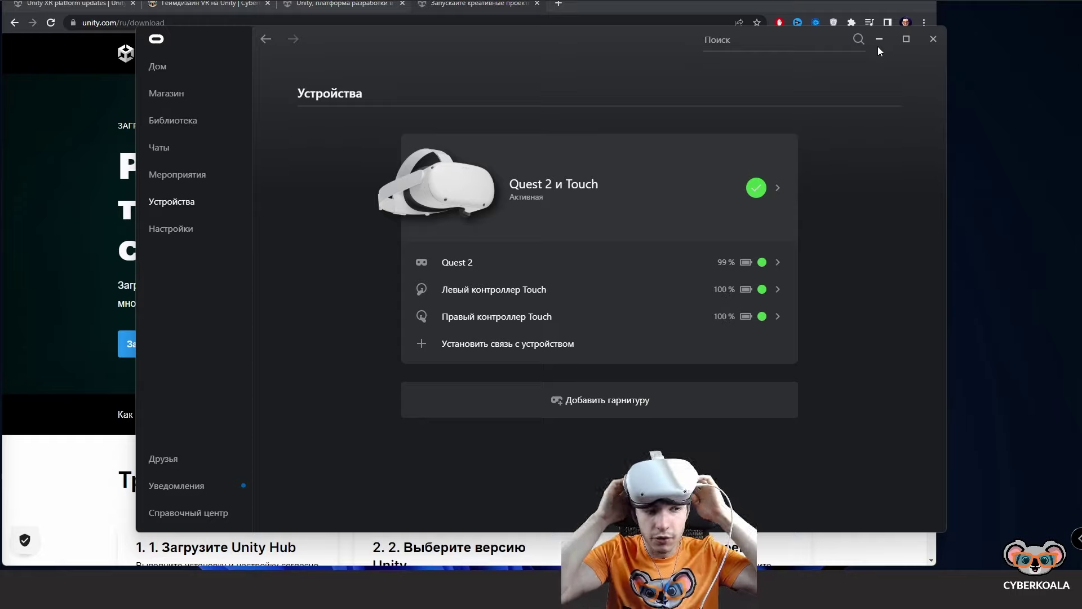
click(880, 38)
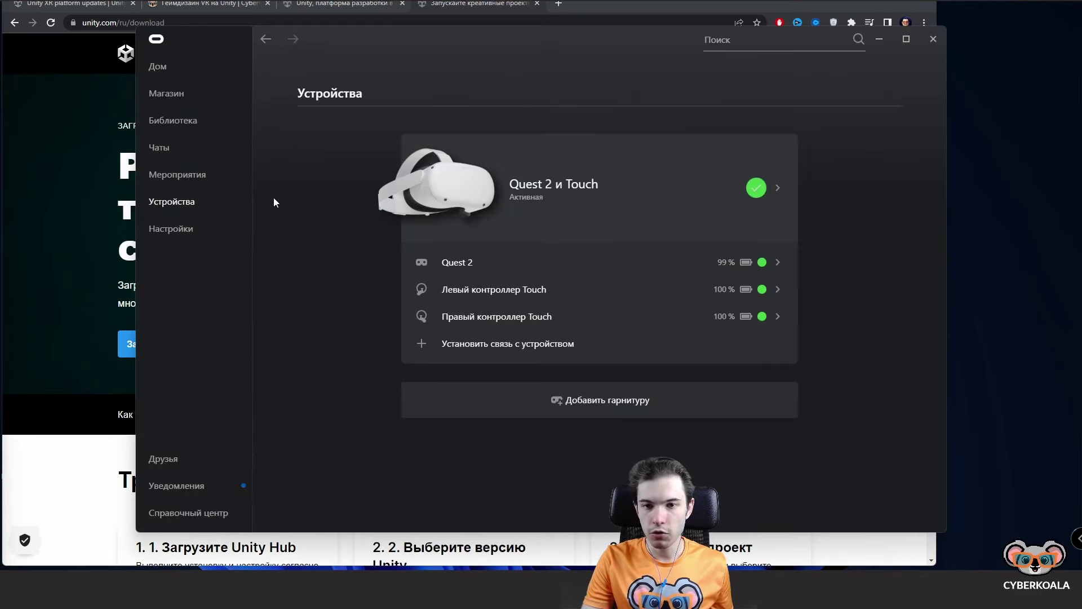
Step: Verify Unknown Sources (Неизвестные источники) is on under Settings > General, then minimize Oculus
click(192, 227)
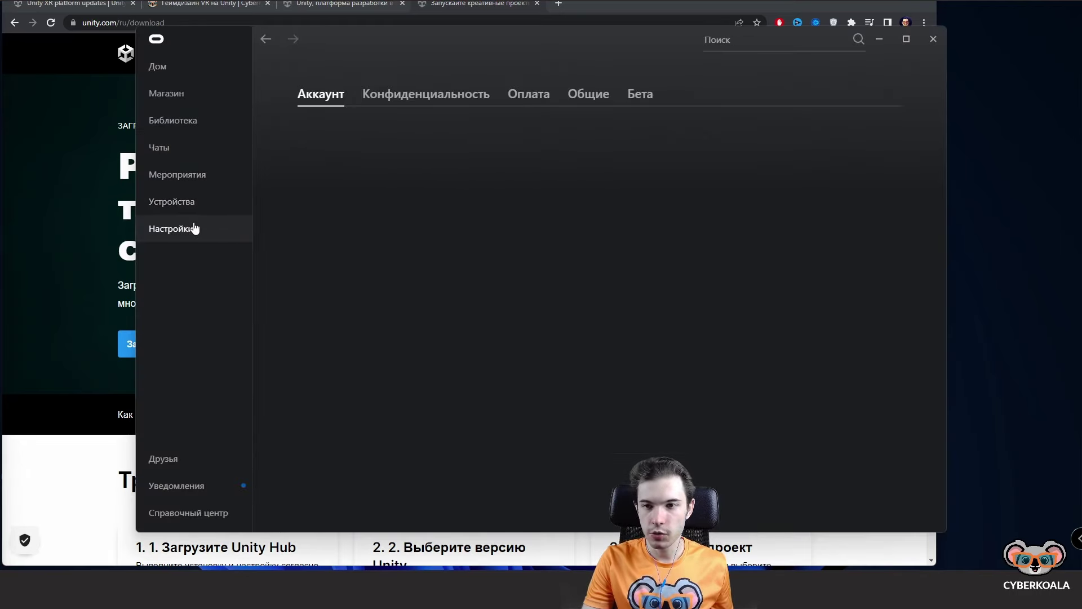
click(592, 92)
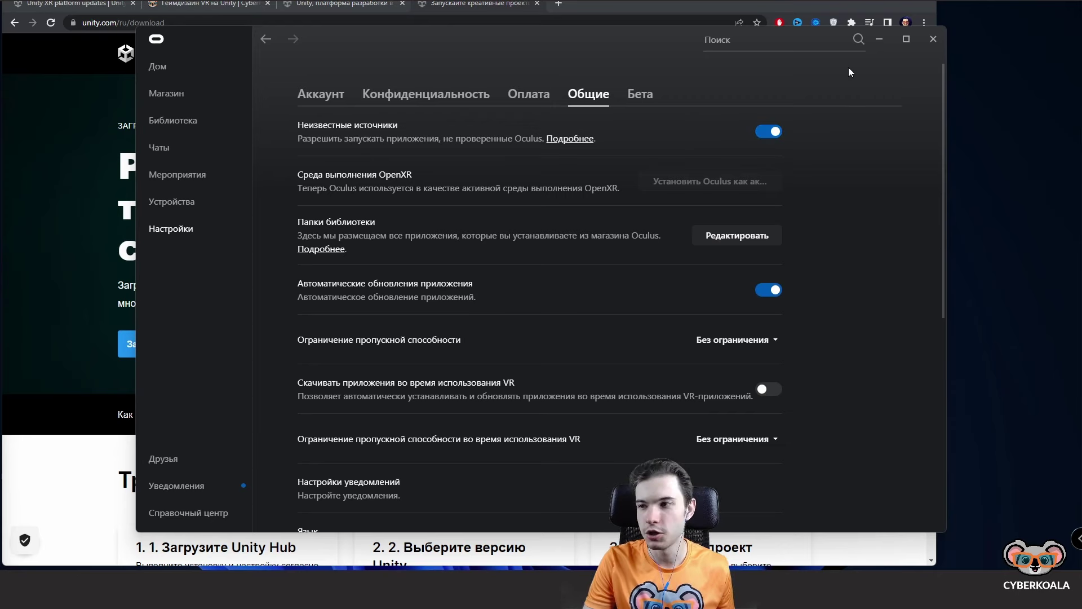
click(876, 32)
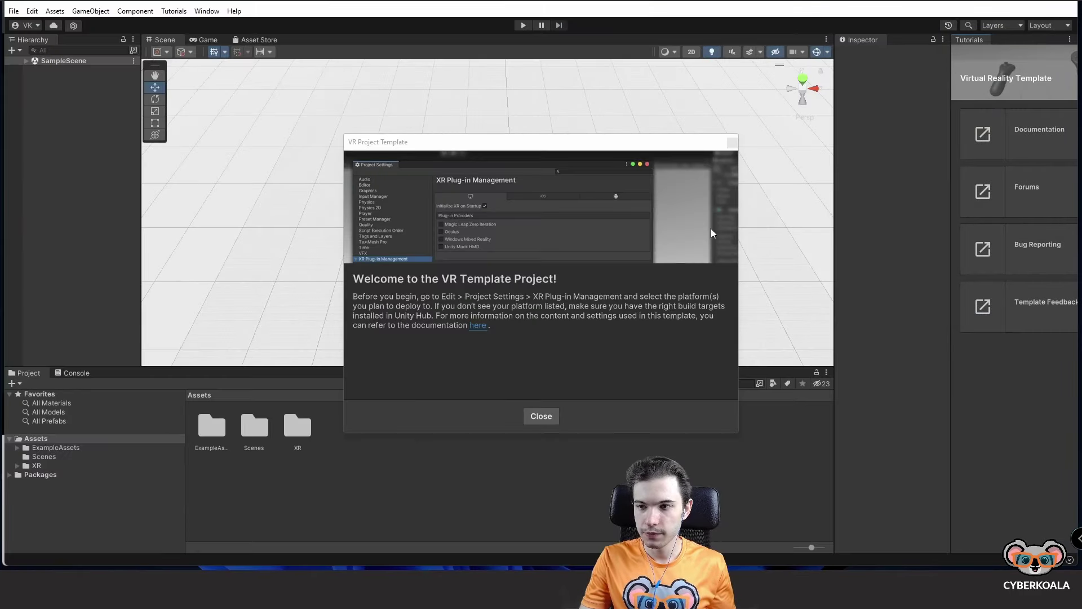
Step: Close the VR template welcome window and expand SampleScene and XRRig in the Hierarchy
click(733, 142)
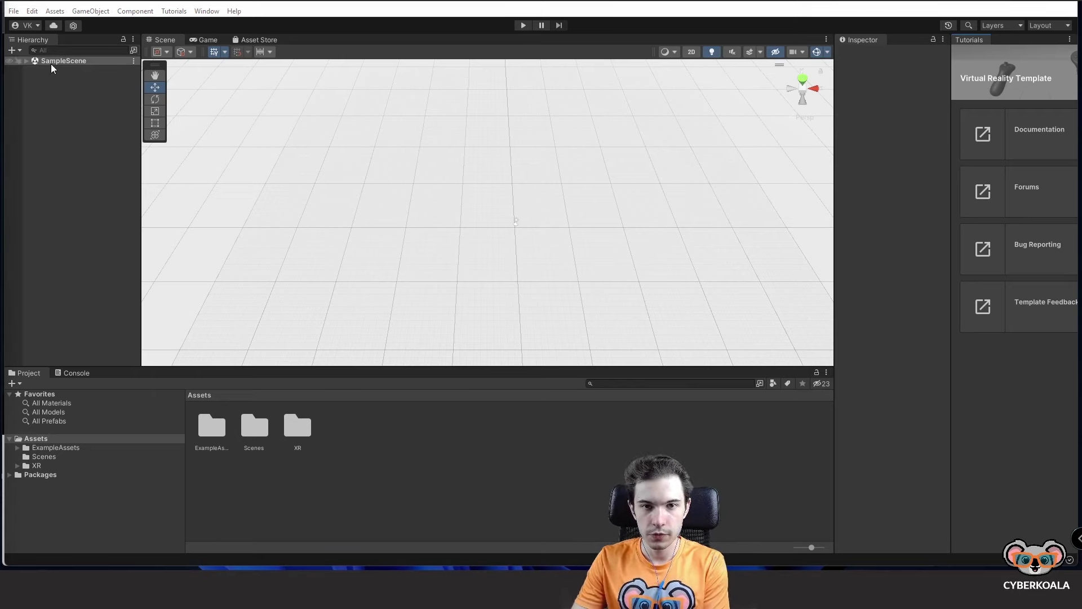
click(26, 61)
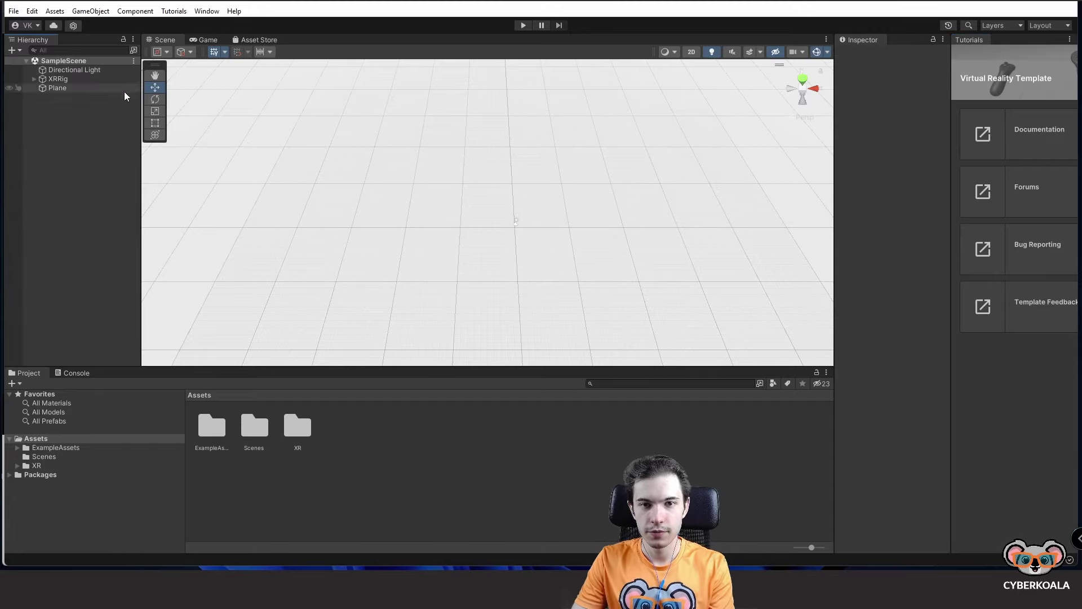
click(34, 79)
mouse_move(541, 169)
right_down()
mouse_move(625, 113)
mouse_move(360, 23)
right_up()
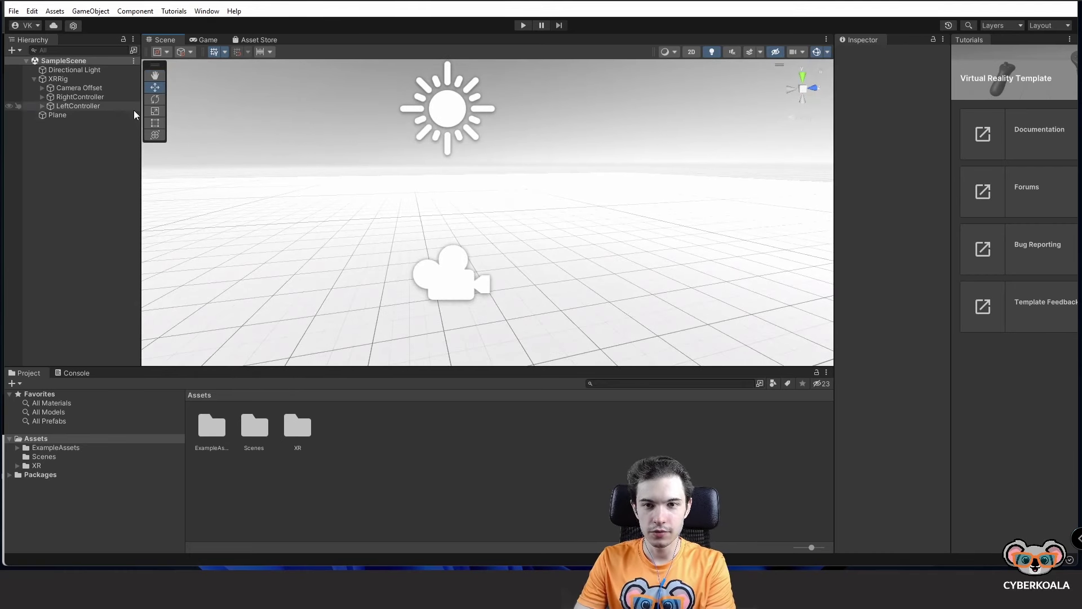
Step: Maximize the editor and widen the Hierarchy and Inspector panels
drag(141, 115, 163, 115)
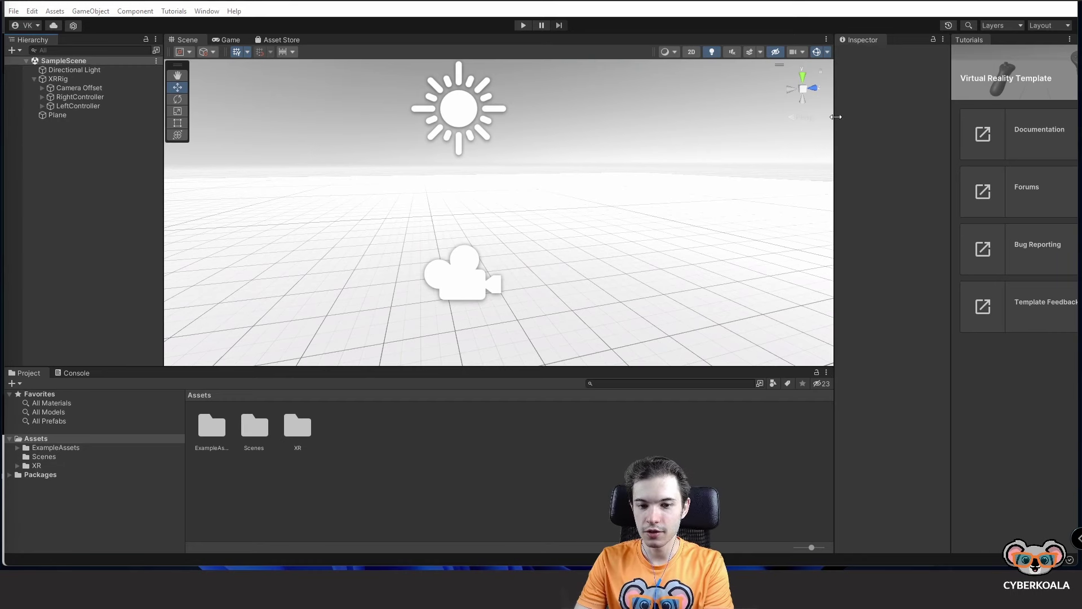
click(1035, 3)
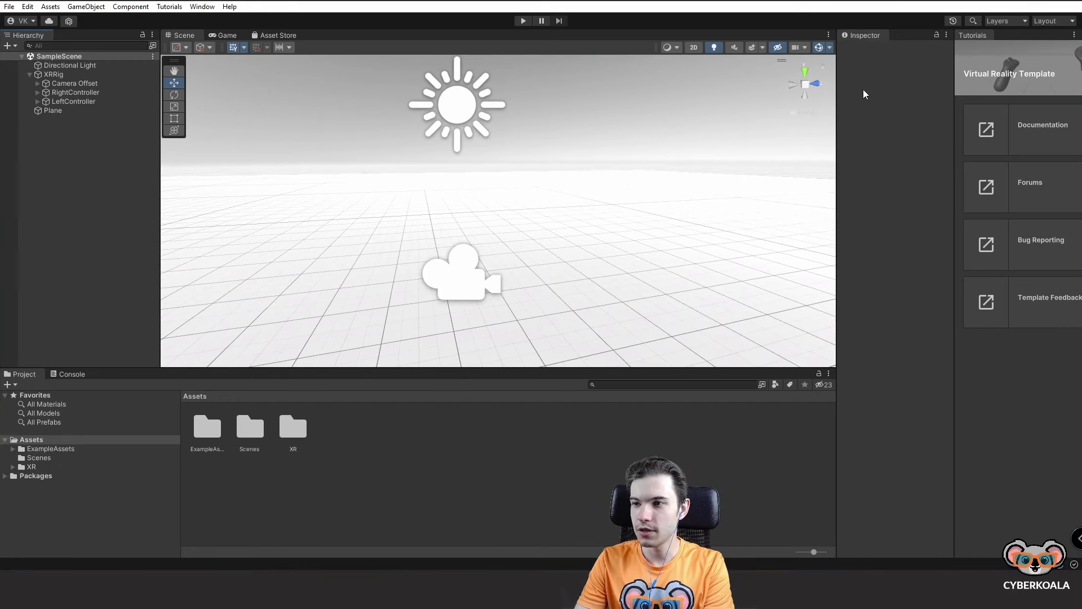
drag(838, 105, 793, 112)
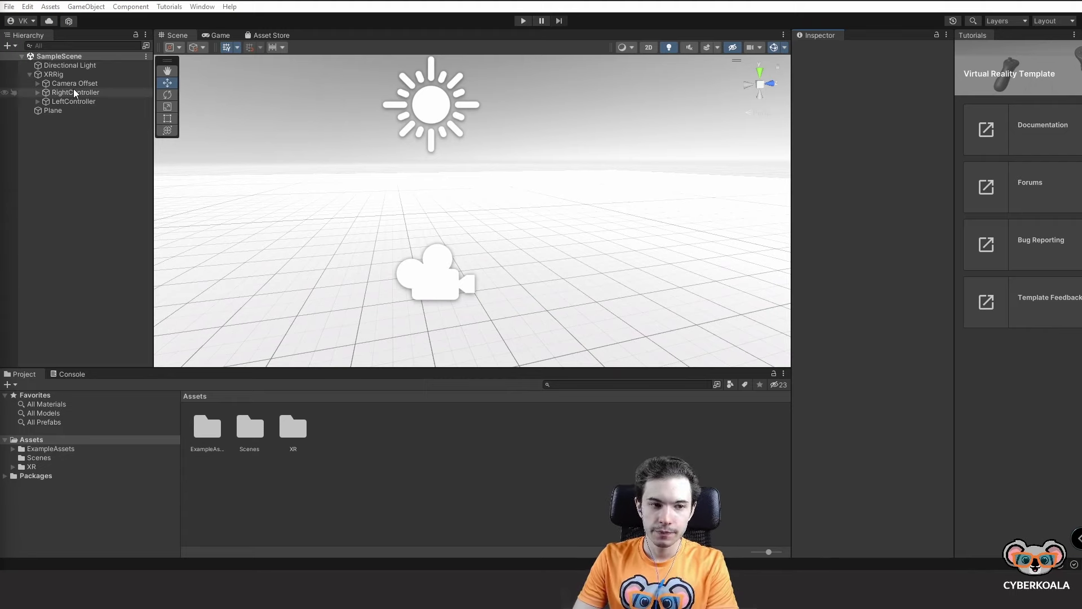
right_drag(496, 110, 471, 126)
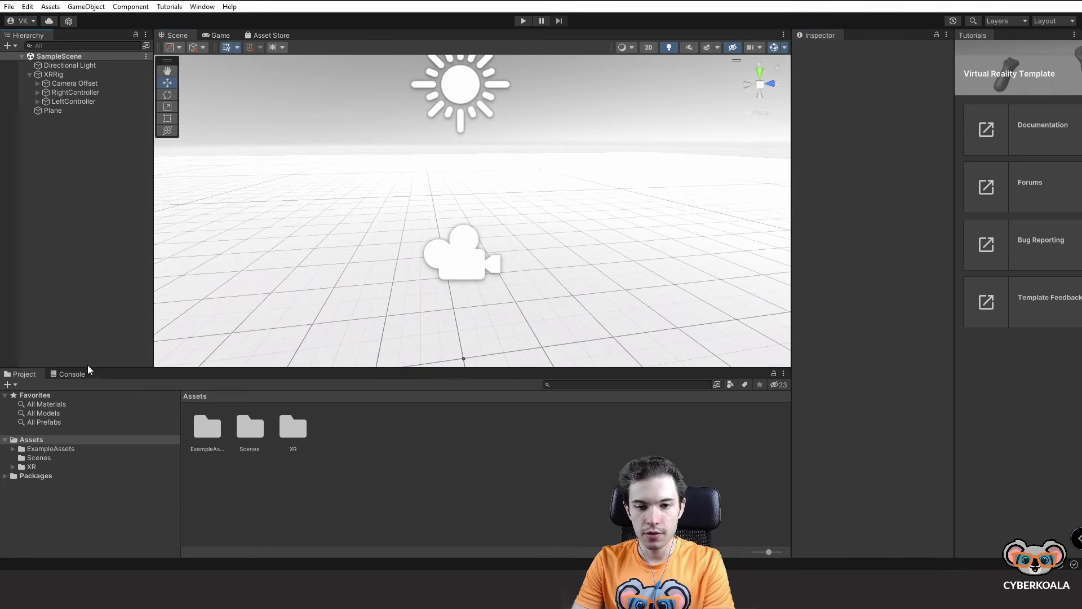
click(66, 375)
click(31, 379)
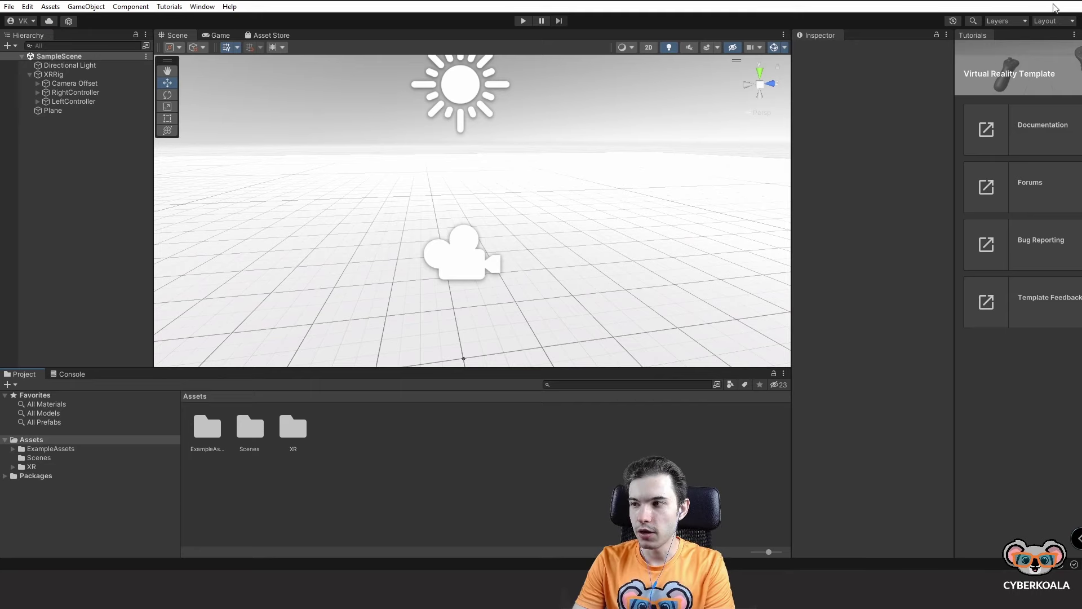
Step: Switch the editor to the Tall layout and accept the Close Tutorials notice
click(1068, 21)
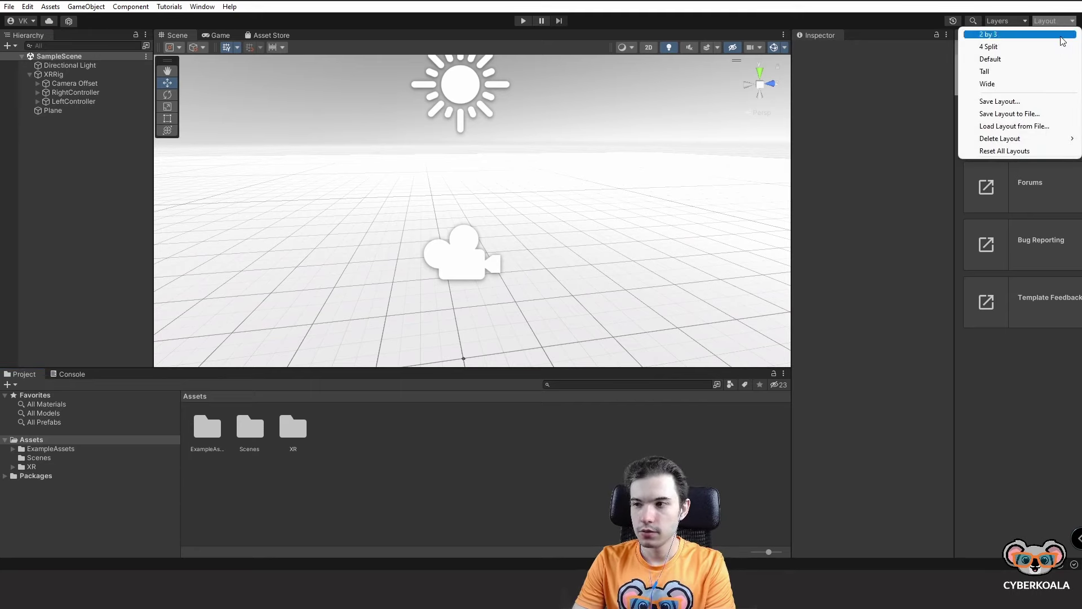
mouse_move(1026, 141)
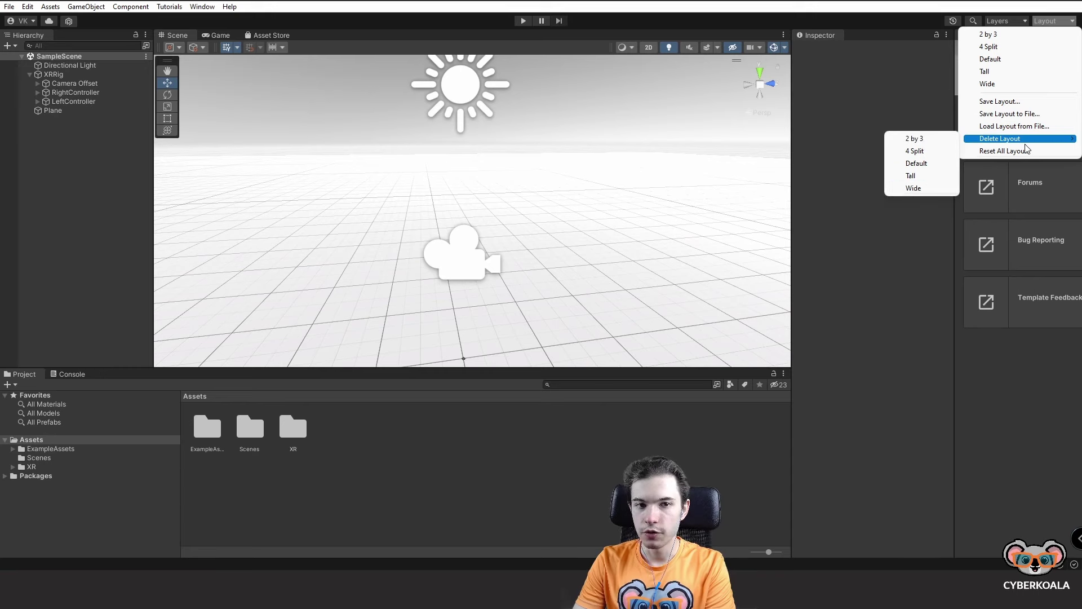
click(1019, 72)
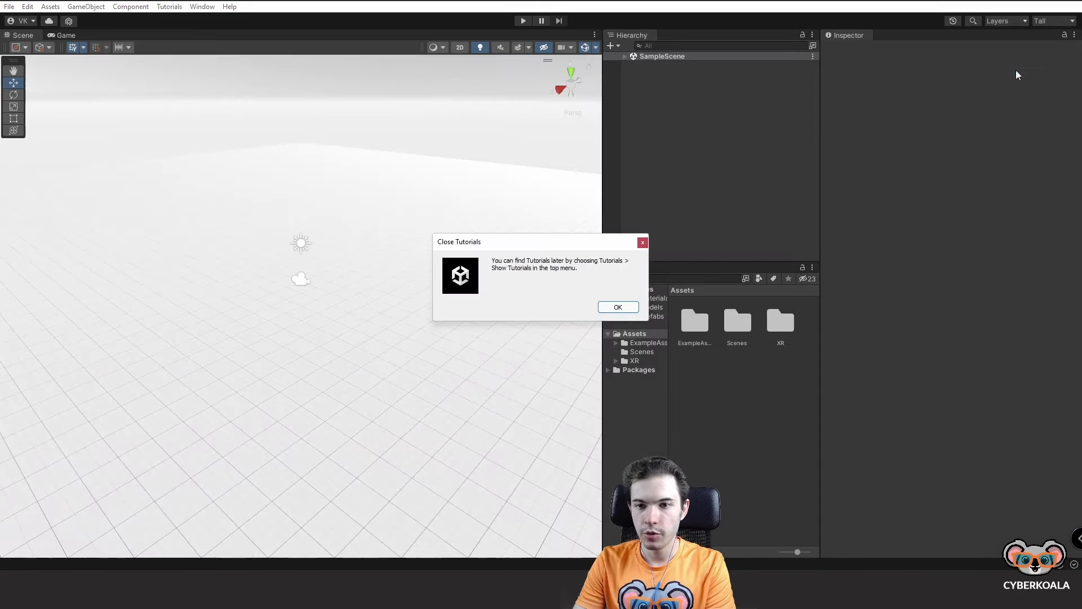
click(614, 309)
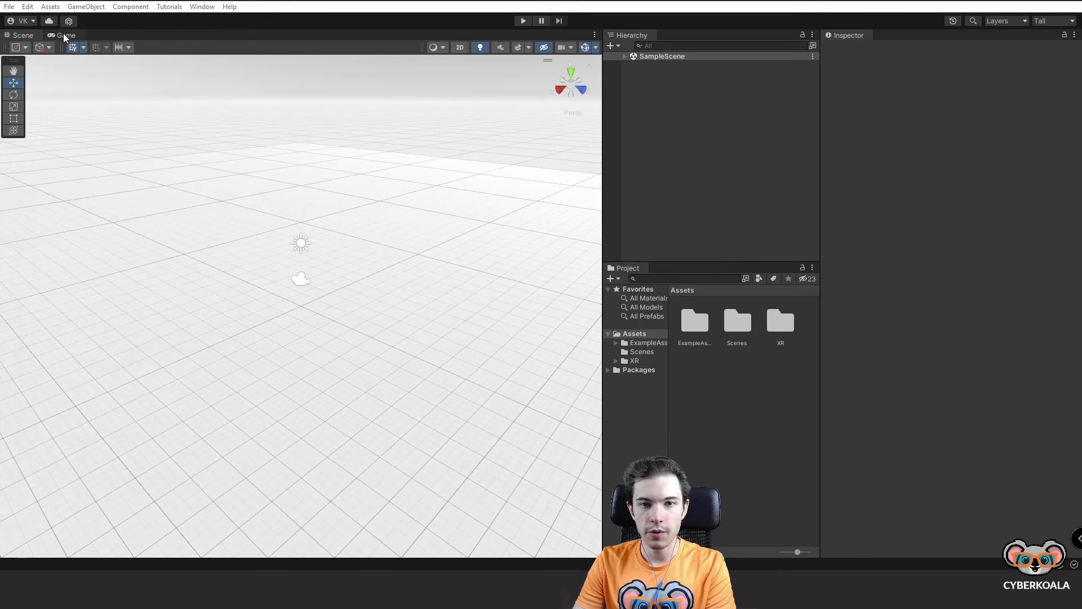
Step: Dock the Game view beneath the Scene view
drag(63, 35, 285, 428)
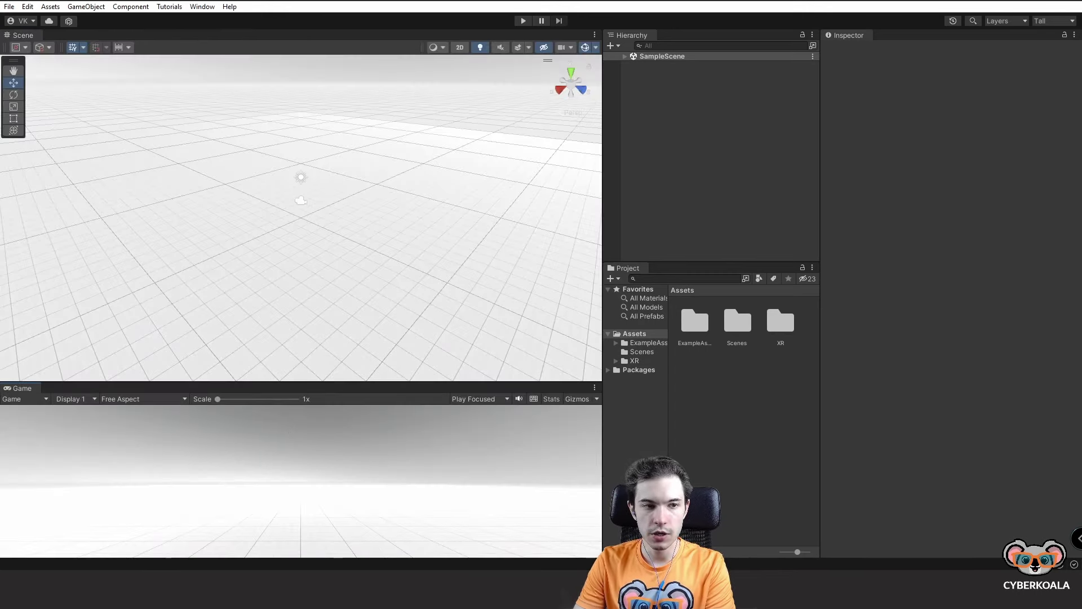
mouse_move(457, 197)
right_down()
mouse_move(392, 196)
mouse_move(401, 200)
right_up()
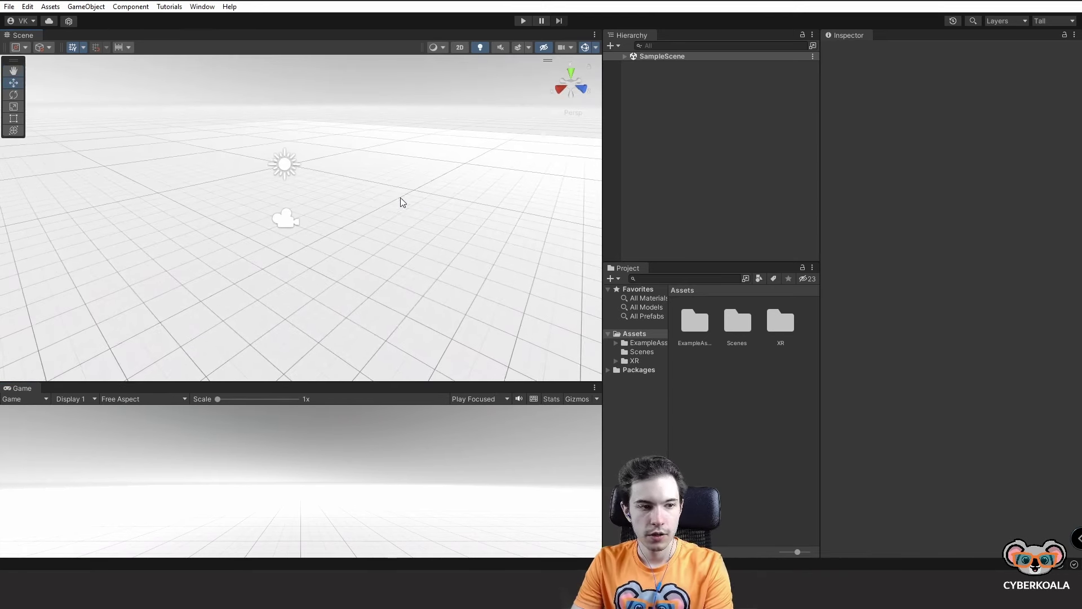
key(w)
mouse_move(73, 123)
right_down()
mouse_move(209, 165)
mouse_move(82, 193)
right_up()
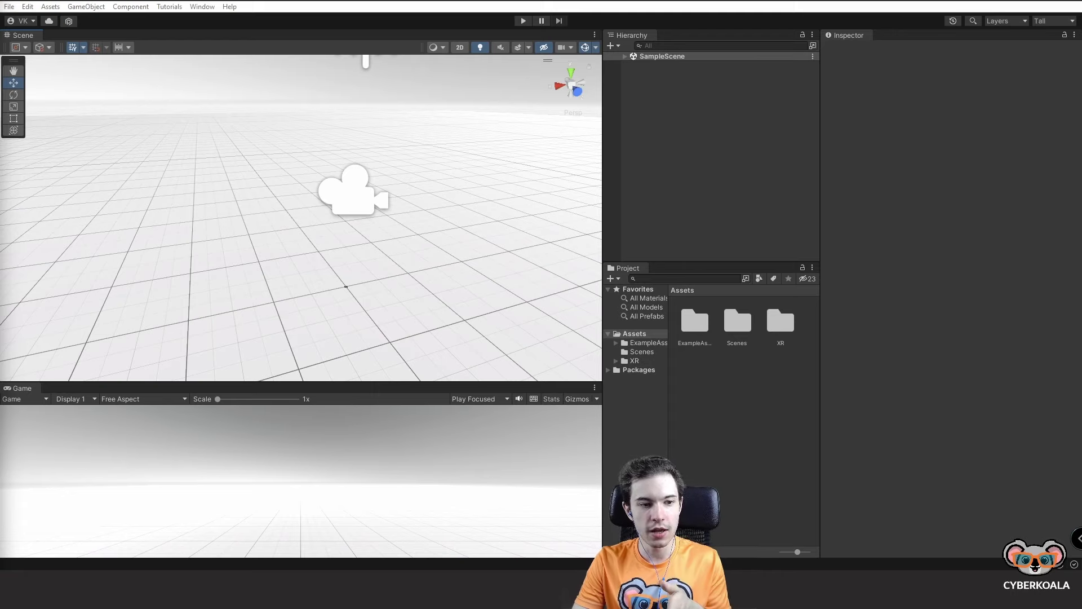
Step: Orbit the Scene view toward the camera, then raise the Scene/Game splitter to enlarge the Game view
right_drag(358, 205, 381, 203)
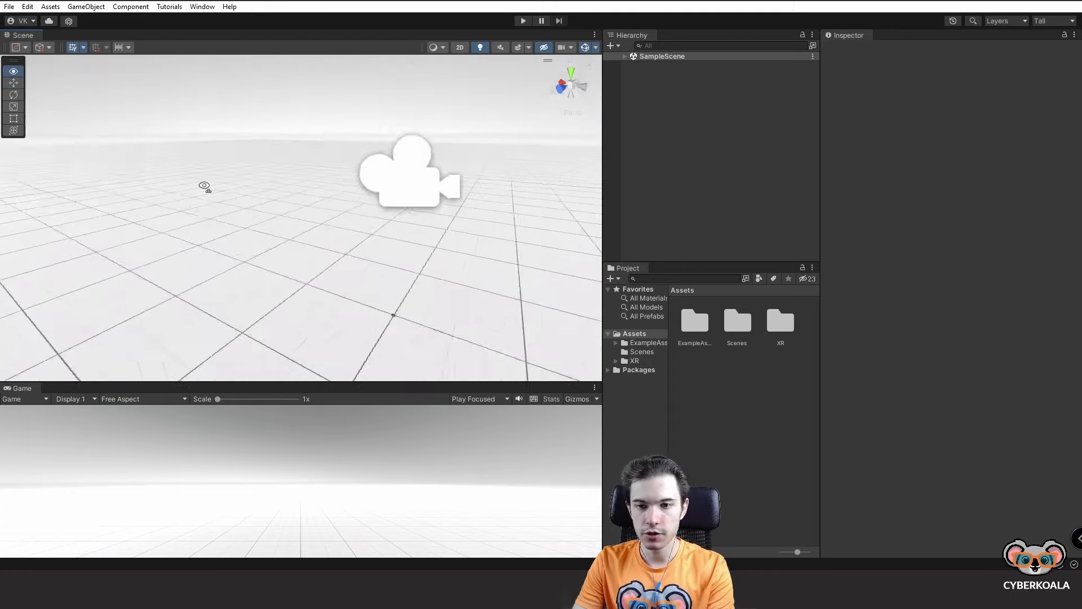
right_drag(381, 202, 203, 183)
mouse_move(513, 239)
right_down()
mouse_move(479, 218)
mouse_move(406, 225)
right_up()
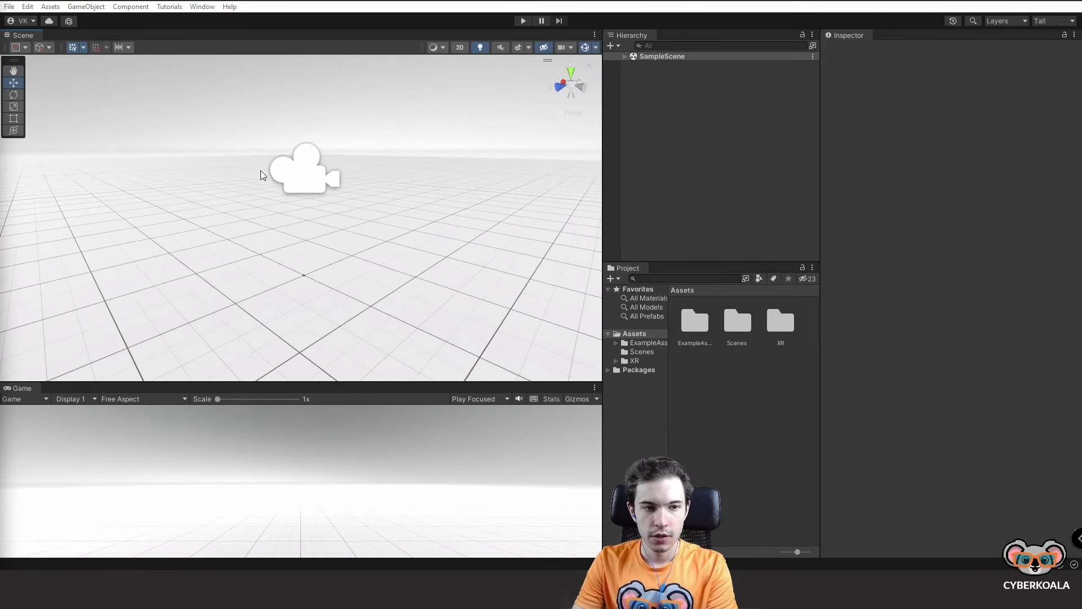
right_drag(315, 178, 289, 179)
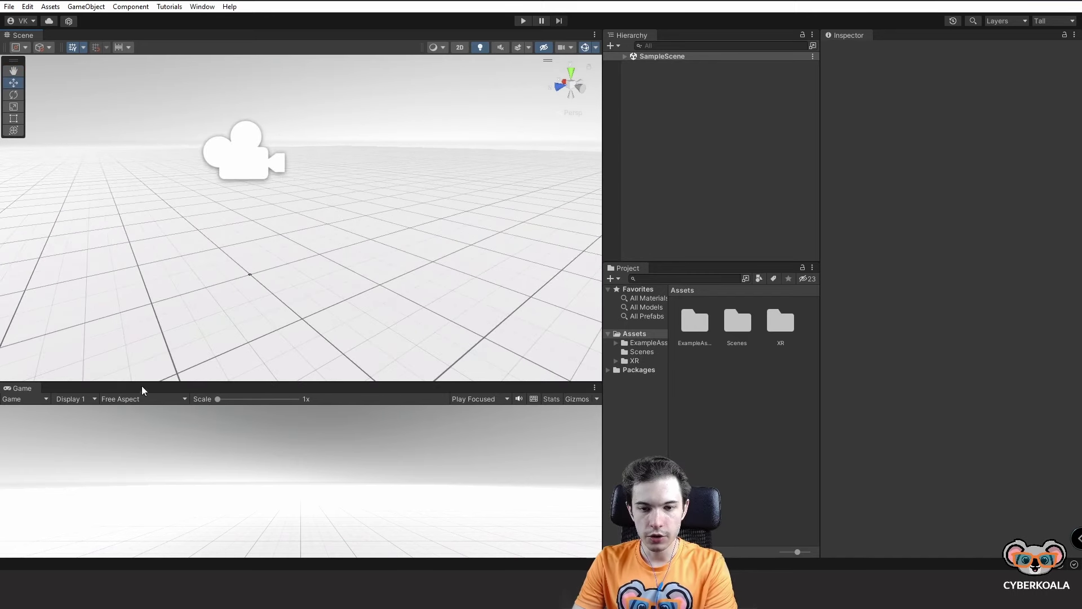
drag(140, 384, 145, 344)
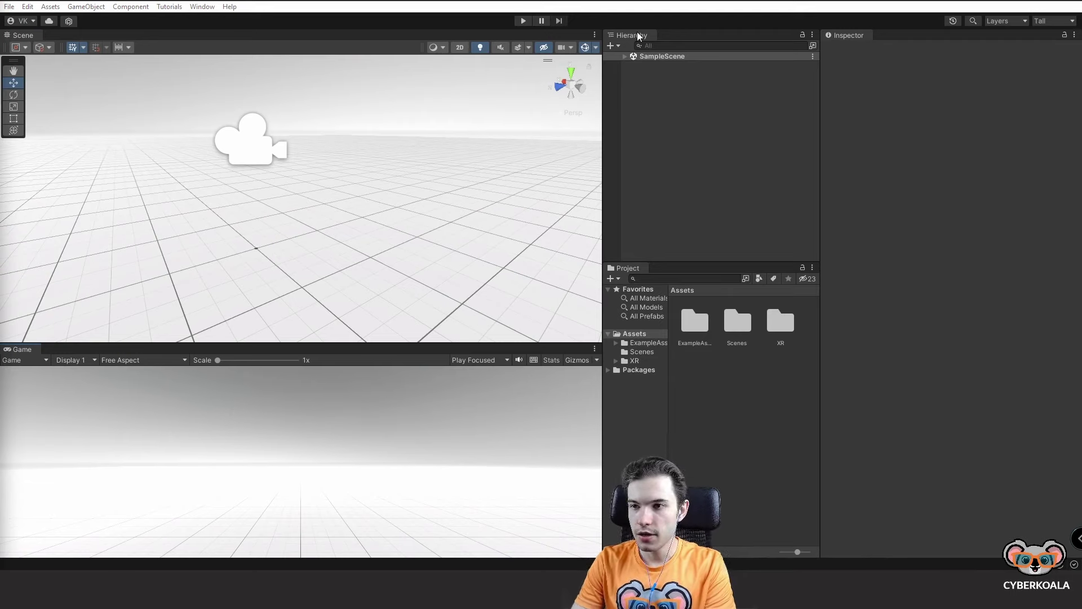
Step: Expand SampleScene, XRRig and Camera Offset, inspecting Plane, Camera Offset and Main Camera
click(625, 56)
click(633, 75)
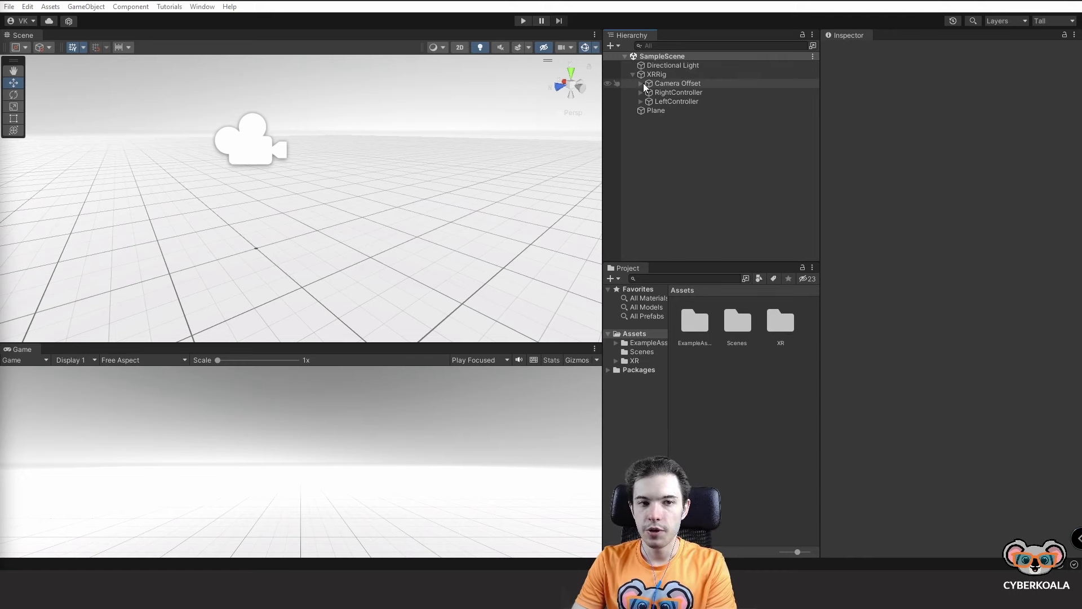
click(650, 110)
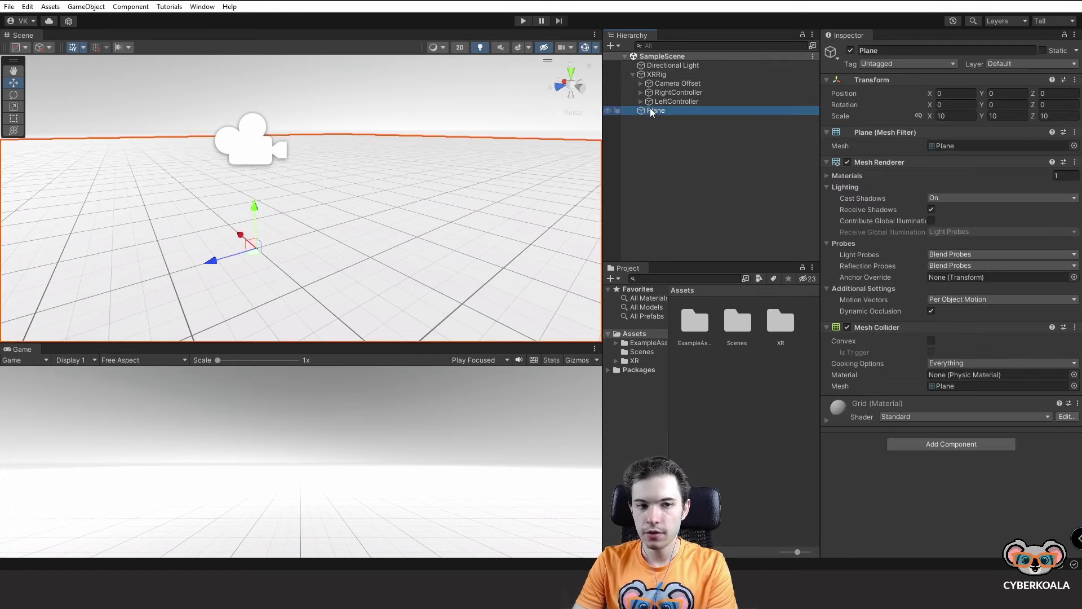
click(641, 84)
click(644, 84)
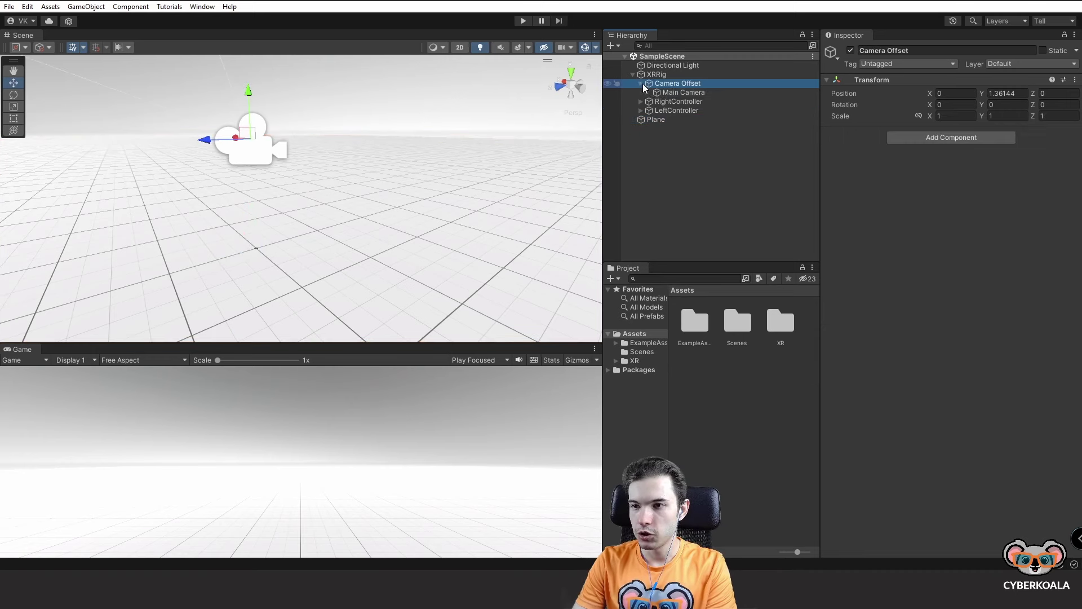
click(642, 93)
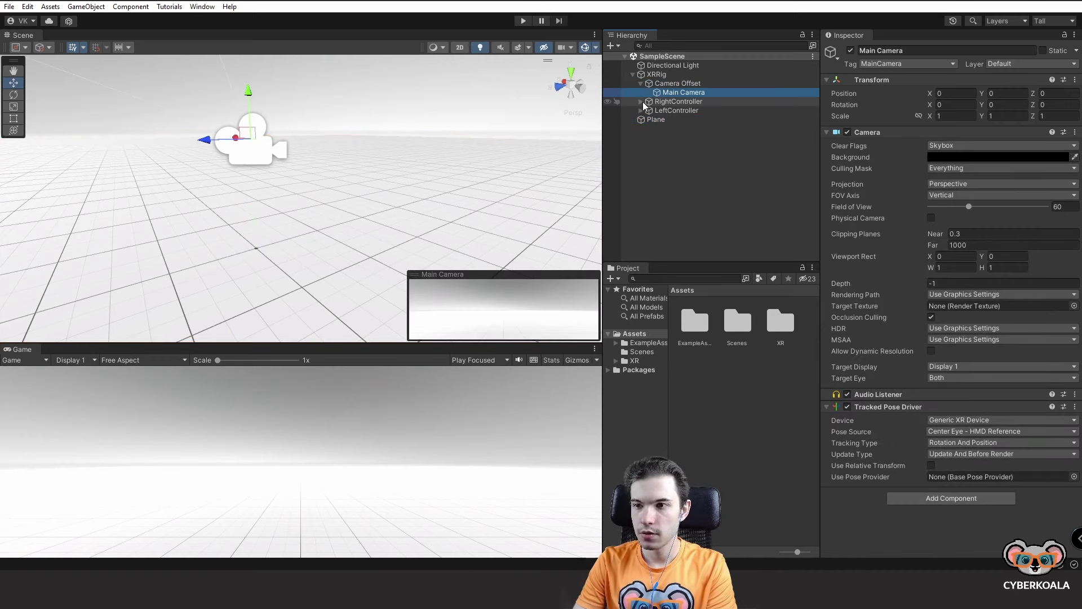
Step: Expand RightController and LeftController to inspect XRControllerRight and XRControllerLeft, framing the left one
click(641, 102)
click(644, 102)
click(645, 111)
click(646, 120)
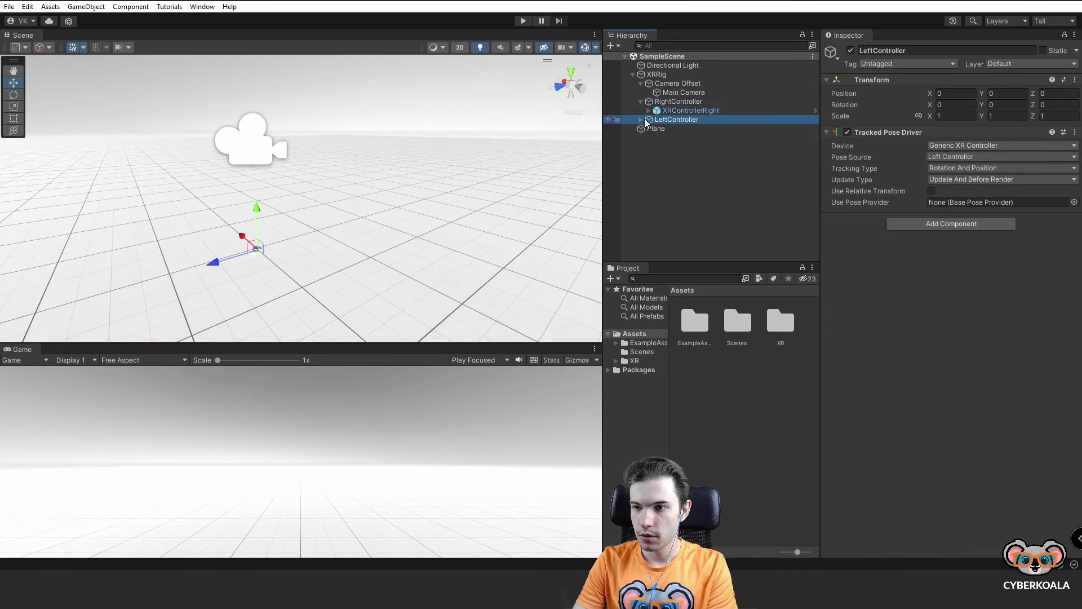
click(641, 120)
click(663, 129)
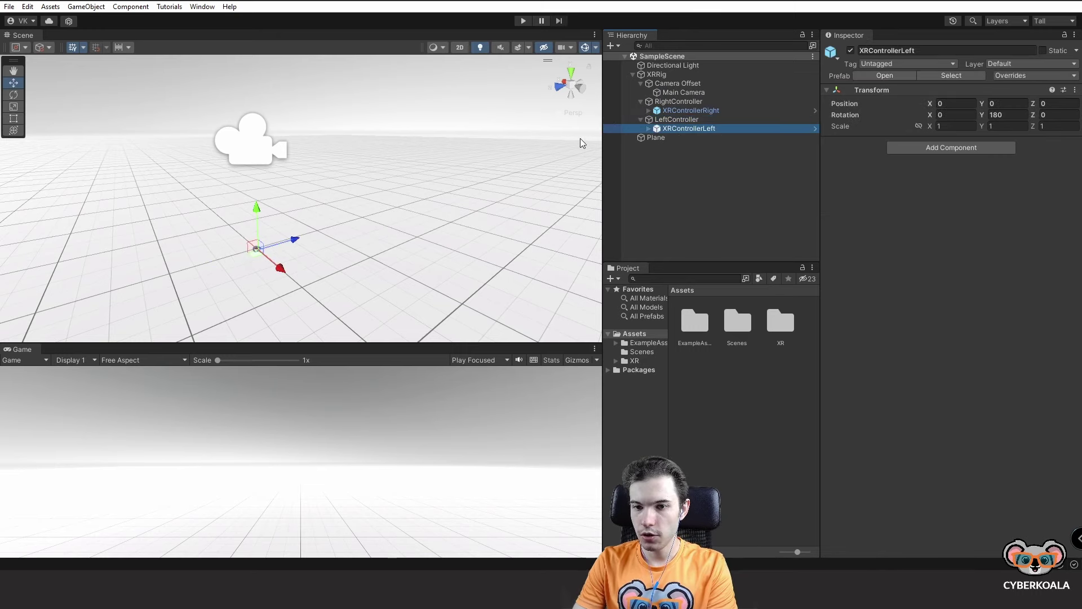
key(f)
mouse_move(474, 212)
alt+mouse_down()
mouse_move(540, 190)
mouse_move(558, 170)
alt+mouse_up()
click(668, 76)
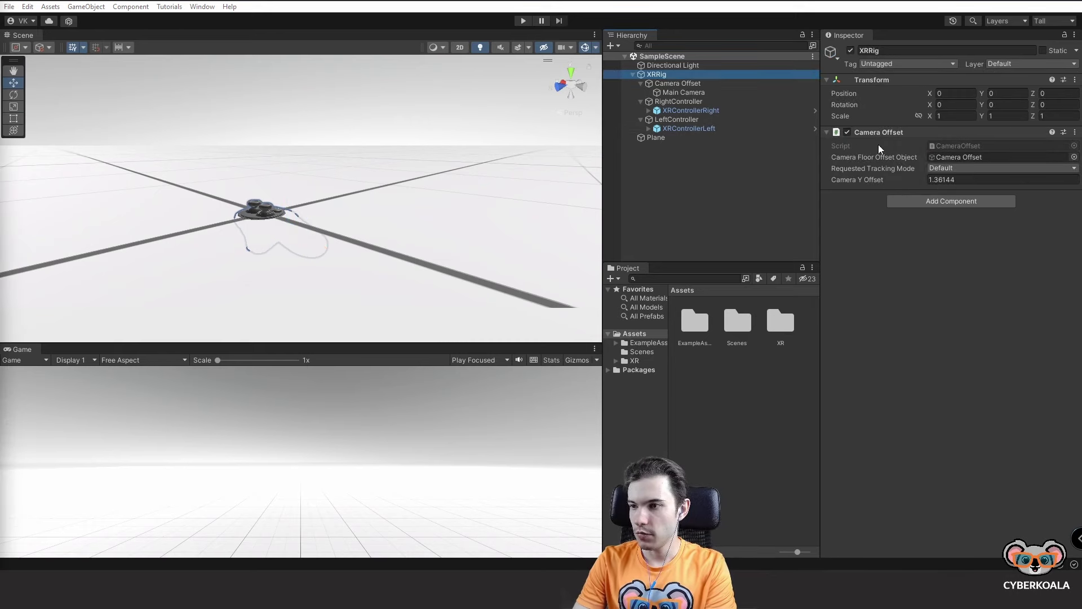
drag(935, 96, 982, 104)
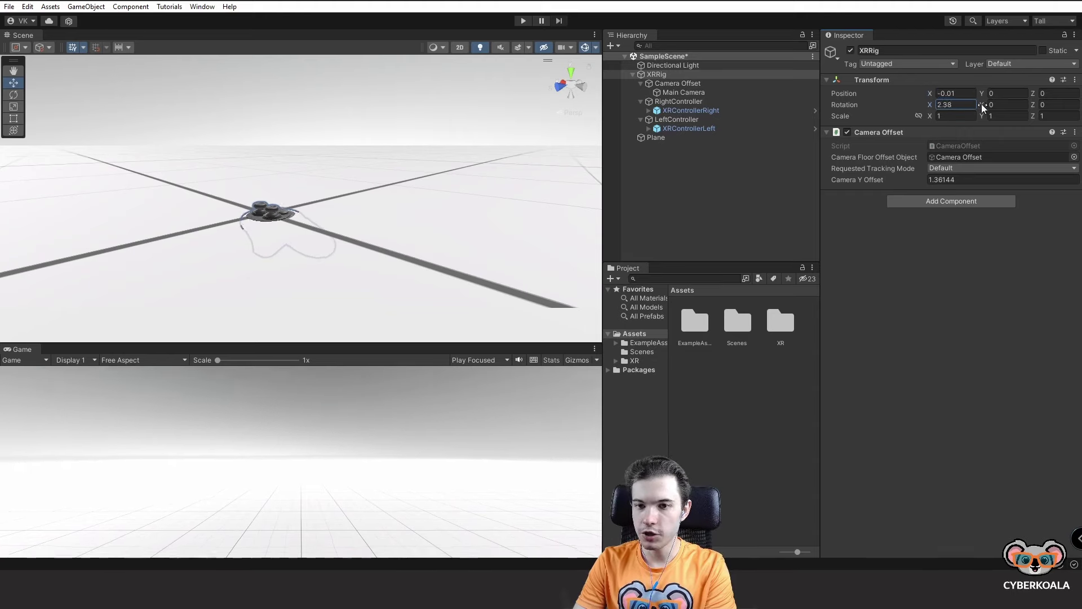
drag(691, 127, 1024, 131)
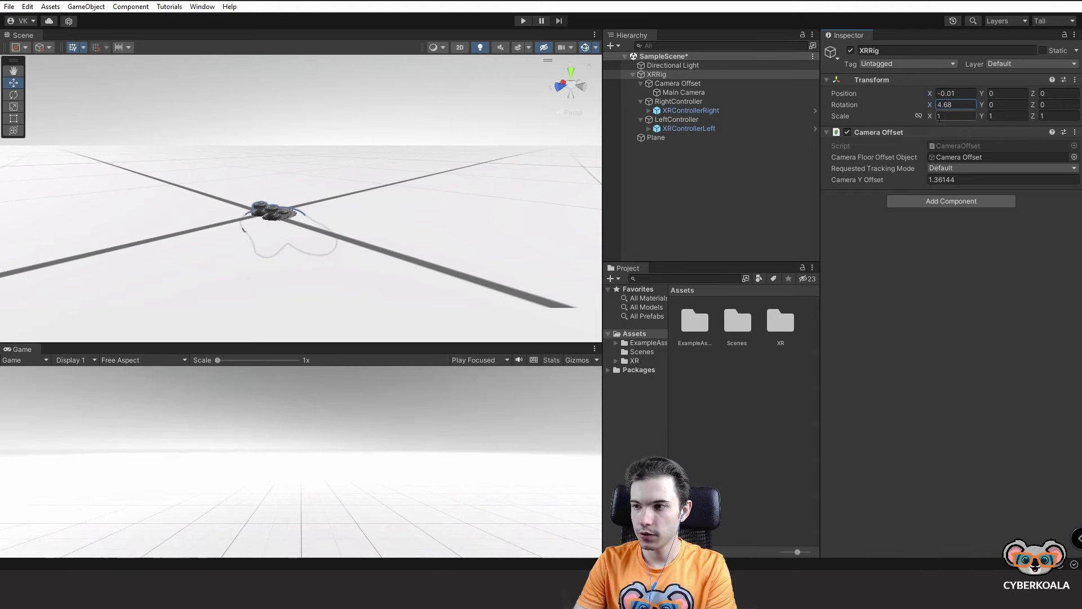
drag(931, 114, 965, 115)
key(ctrl+z)
key(ctrl+z)
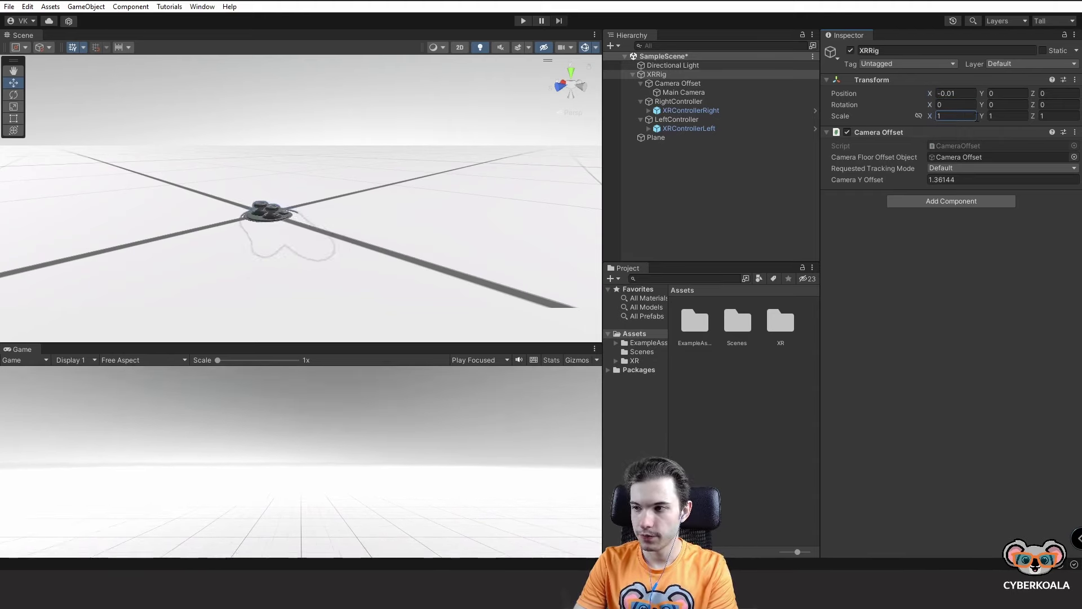
key(ctrl+z)
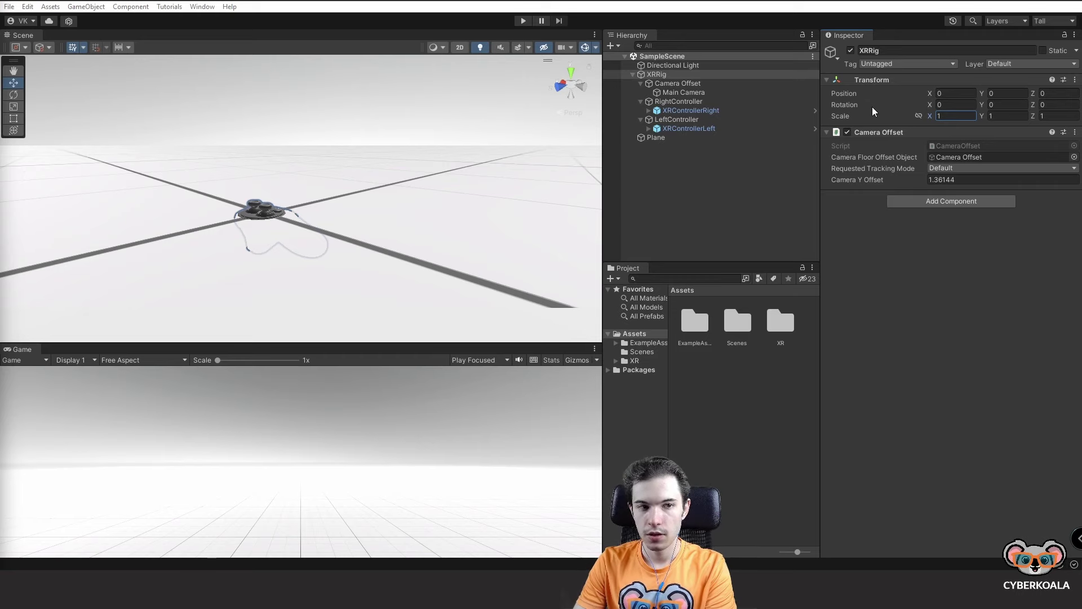
scroll(348, 169, down, 5)
right_drag(347, 170, 458, 126)
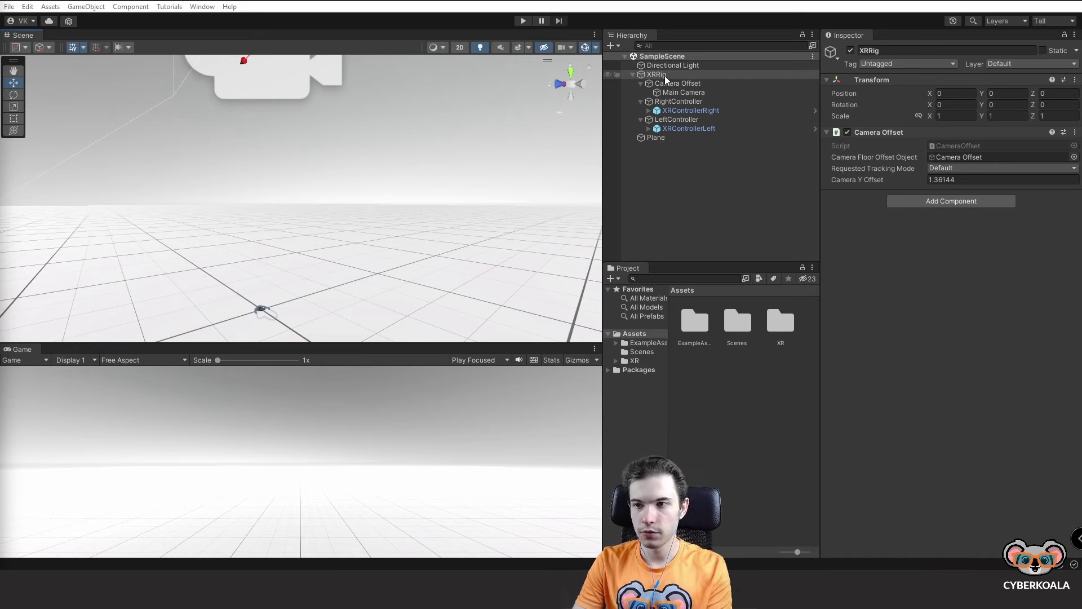
right_drag(410, 212, 387, 219)
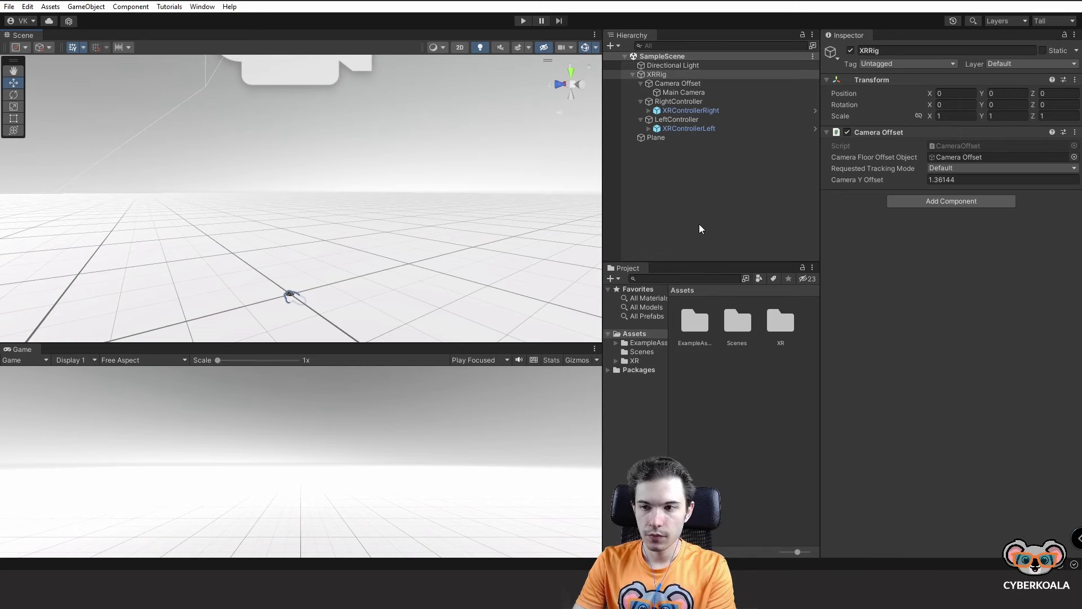
Step: Add a 3D Cube to the scene from the Hierarchy's creation menu
right_click(692, 208)
click(696, 179)
right_click(696, 178)
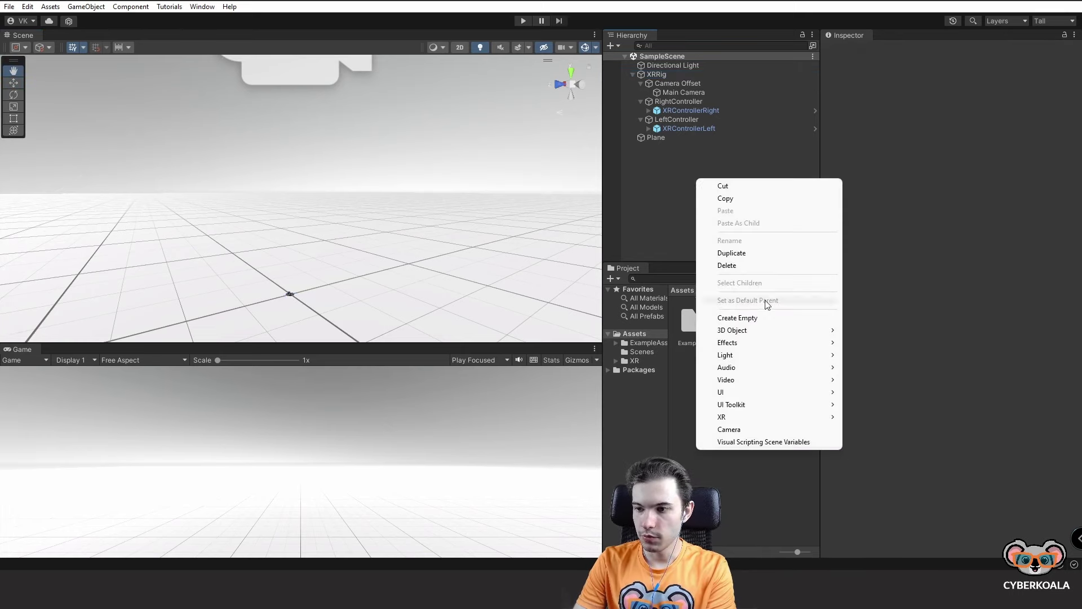
mouse_move(750, 330)
click(866, 331)
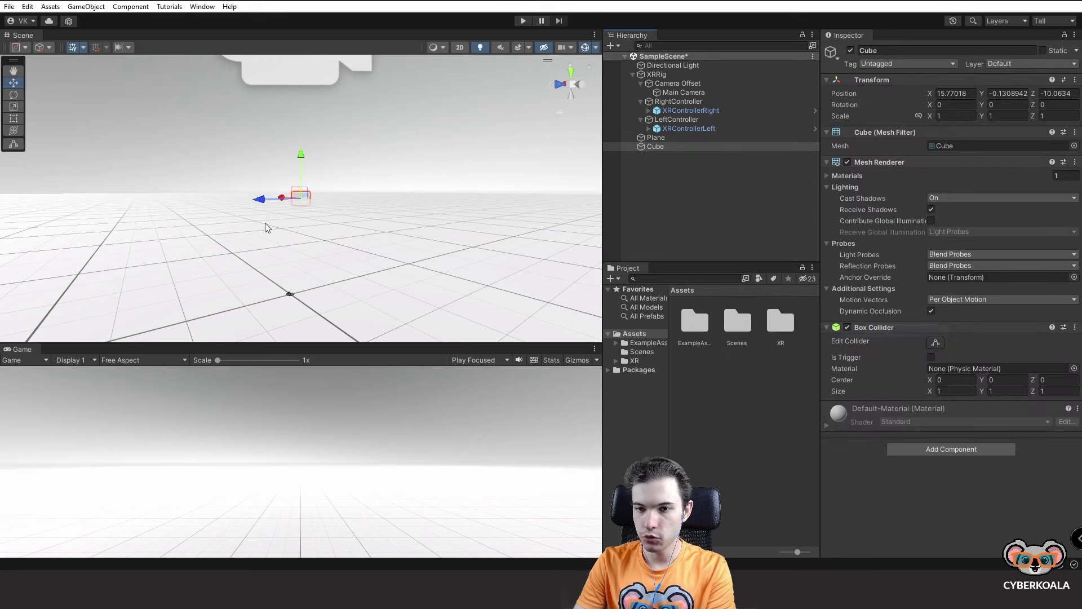
Step: Move the Cube to 2.098, 0.775, -0.344 and rotate it to 33.929, -11.106, -1.562
mouse_move(266, 199)
mouse_down()
mouse_move(465, 223)
mouse_move(319, 293)
mouse_move(174, 330)
mouse_up()
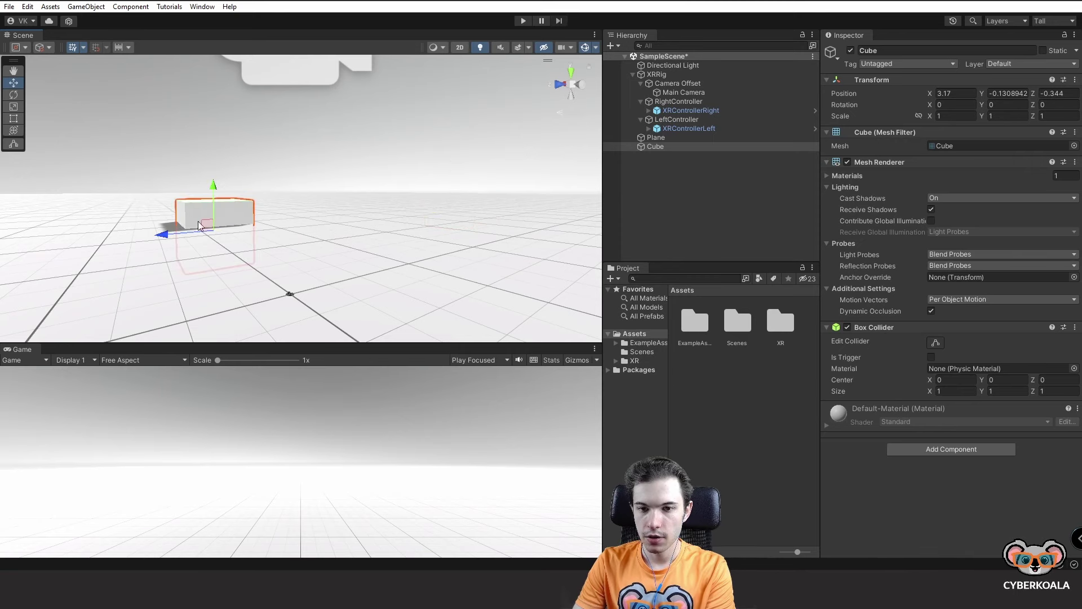
mouse_move(208, 231)
alt+mouse_down()
mouse_move(329, 230)
mouse_move(306, 245)
mouse_move(430, 245)
alt+mouse_up()
mouse_move(335, 225)
mouse_down()
mouse_move(353, 146)
mouse_move(339, 128)
mouse_up()
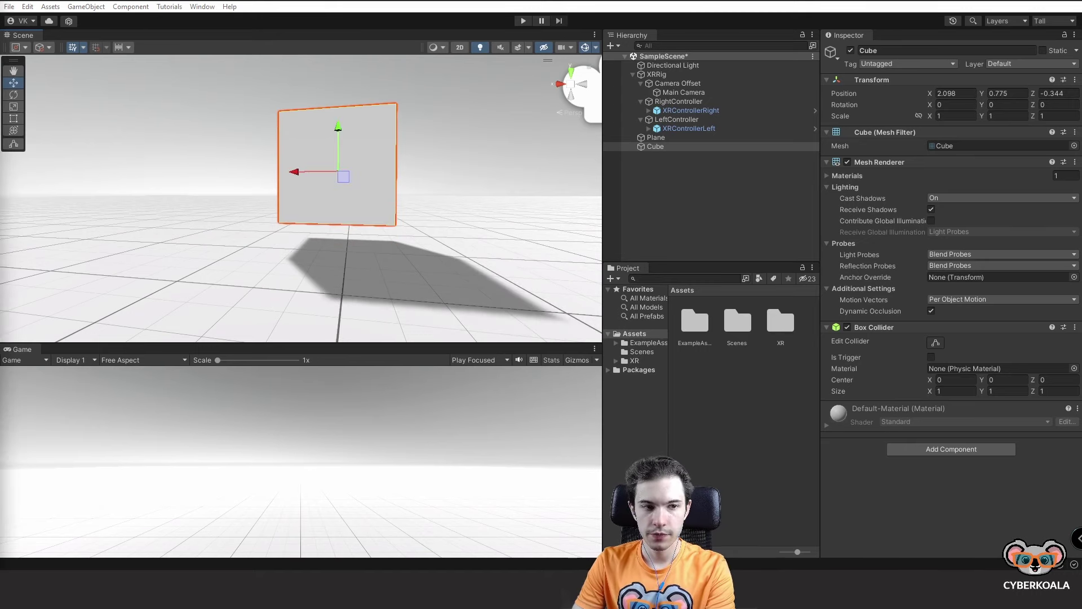
key(e)
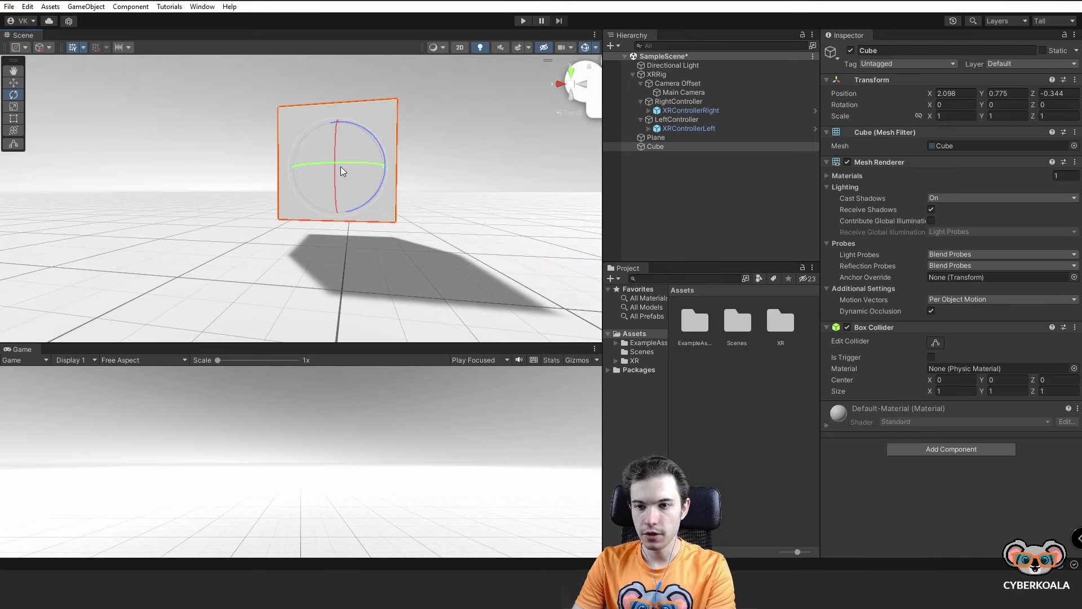
mouse_move(341, 167)
mouse_down()
mouse_move(322, 175)
mouse_move(372, 142)
mouse_move(340, 186)
mouse_up()
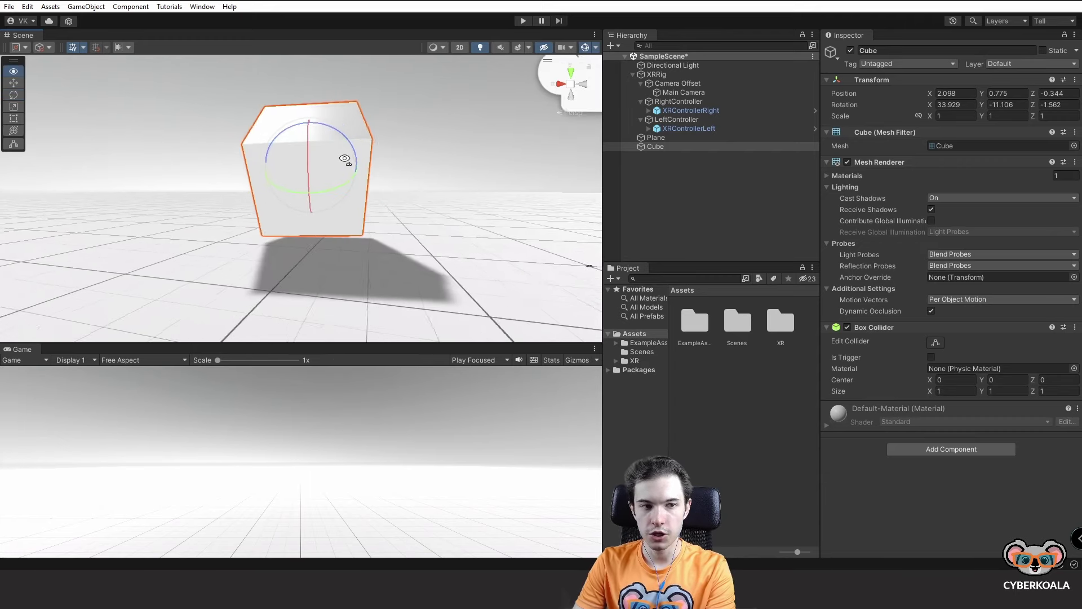
alt+drag(357, 159, 320, 153)
Step: Rescale the thin Cube slab so it is wider, deeper and taller
key(r)
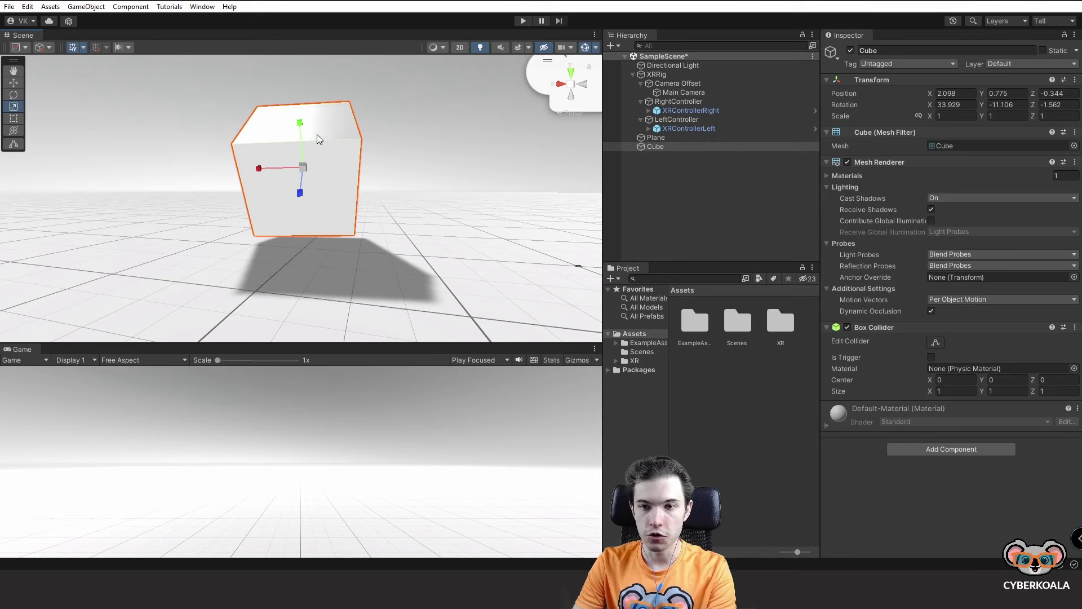
mouse_move(300, 122)
mouse_down()
mouse_move(259, 169)
mouse_move(297, 168)
mouse_move(160, 165)
mouse_up()
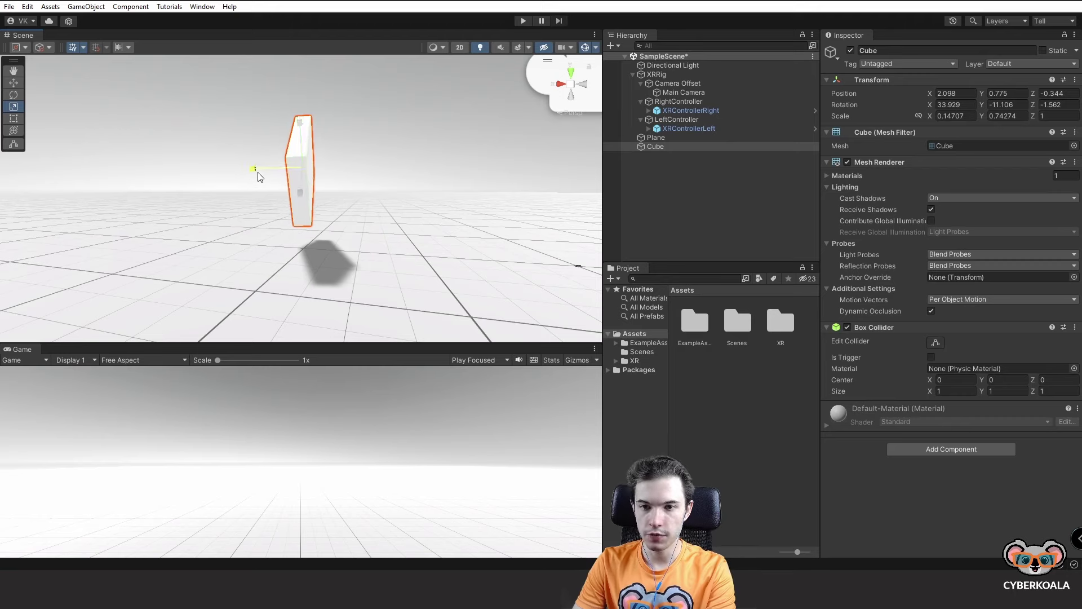
mouse_move(300, 193)
mouse_down()
mouse_move(302, 230)
mouse_move(306, 188)
mouse_move(248, 169)
mouse_up()
alt+drag(304, 140, 582, 123)
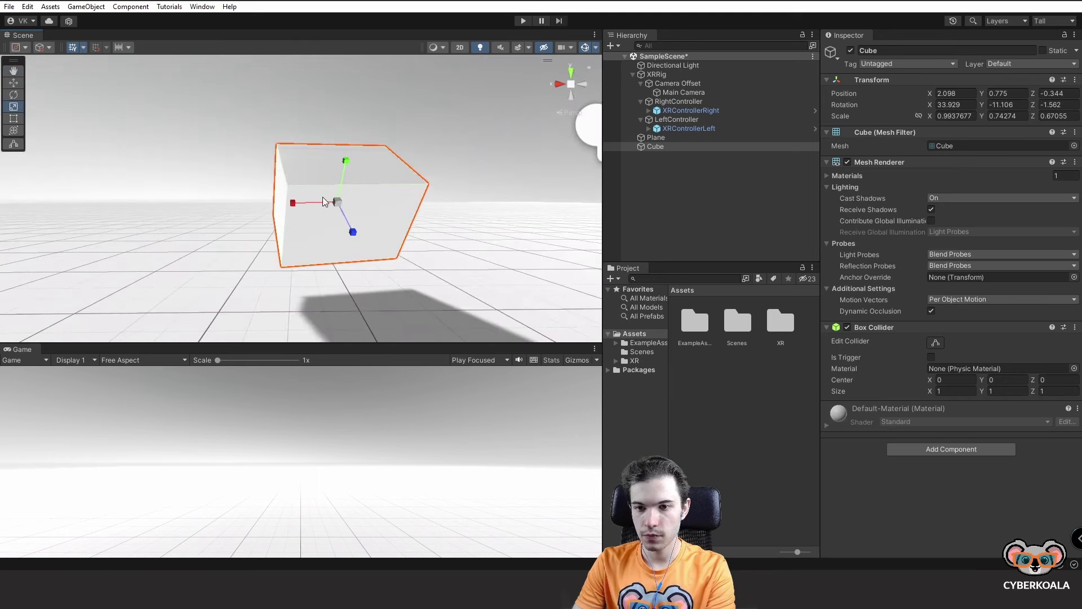
drag(346, 160, 361, 169)
drag(363, 236, 369, 232)
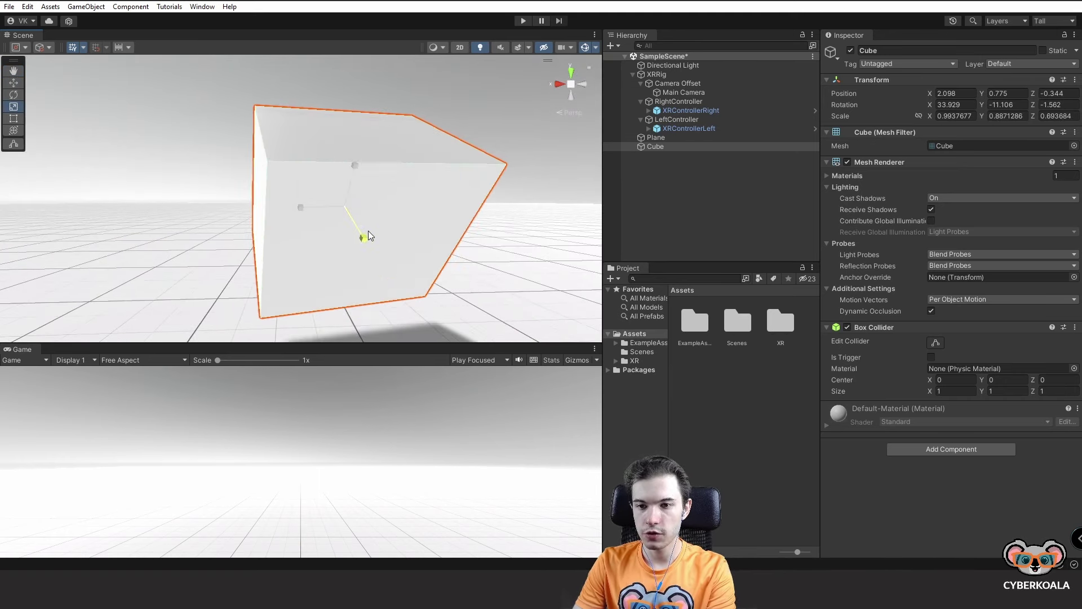
scroll(367, 231, down, 5)
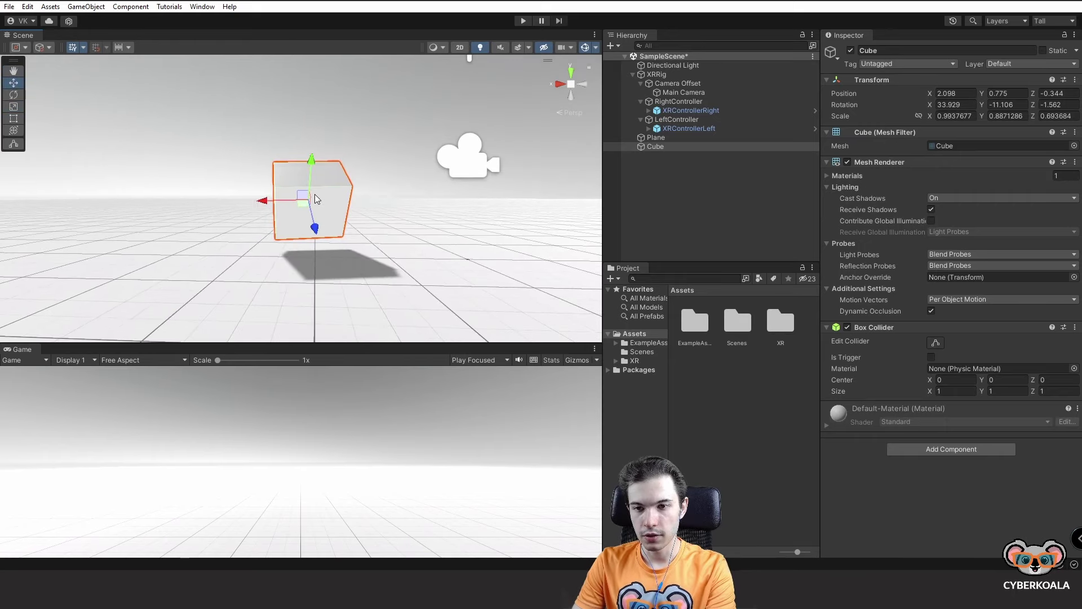
Step: Tilt the Cube nearly upright, stretch it to scale 0.994, 0.887, 1.102, and enter Play mode
key(e)
key(w)
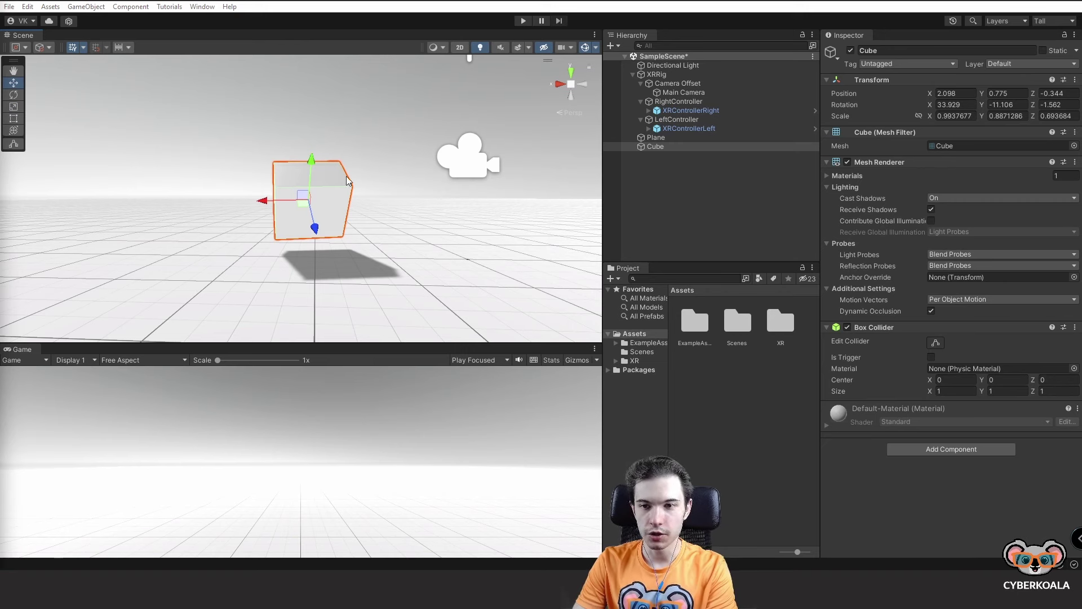
mouse_move(307, 211)
alt+mouse_down()
mouse_move(291, 223)
mouse_move(303, 230)
alt+mouse_up()
key(e)
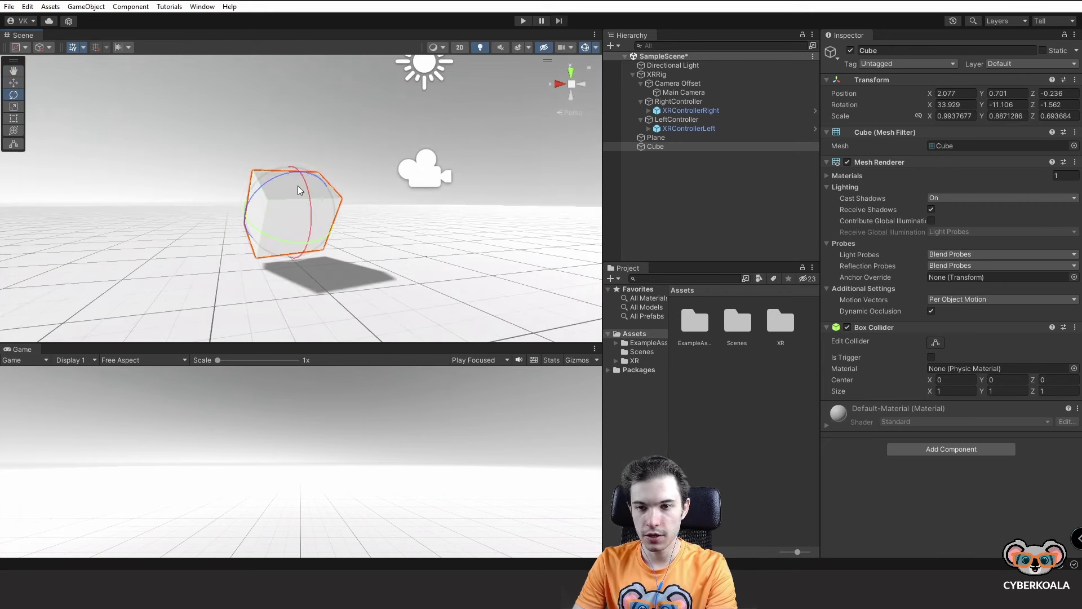
drag(296, 171, 285, 151)
key(r)
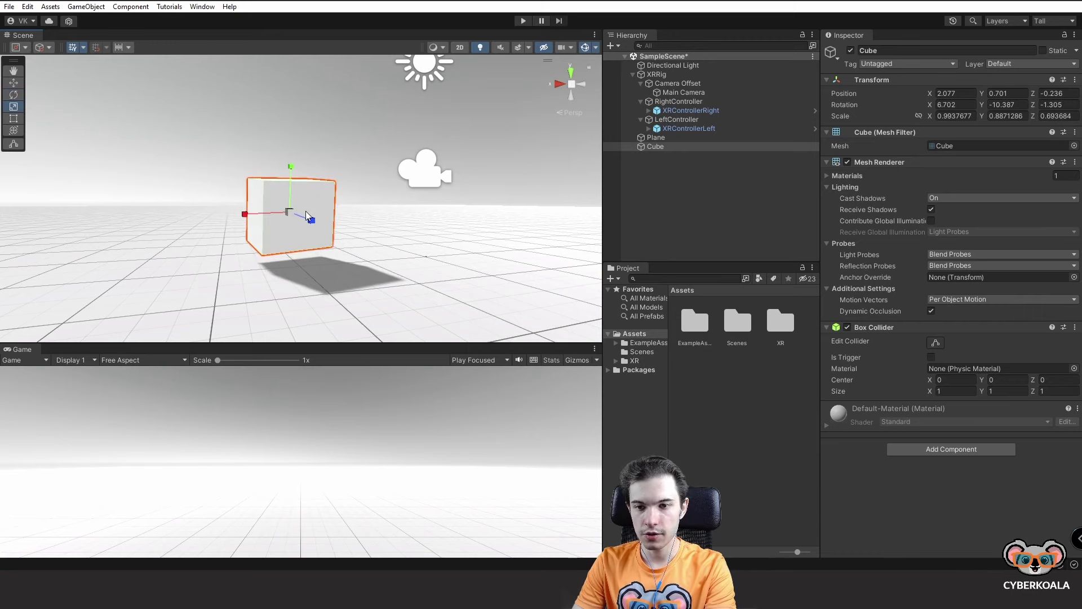
mouse_move(305, 211)
mouse_down()
mouse_move(316, 219)
mouse_move(87, 290)
mouse_up()
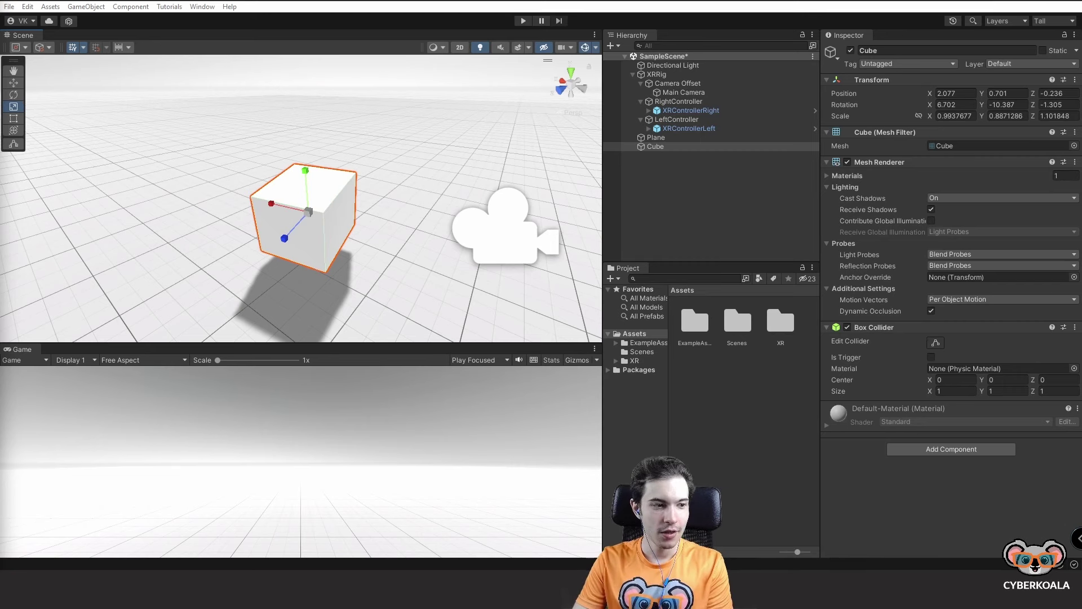
middle_drag(290, 194, 234, 181)
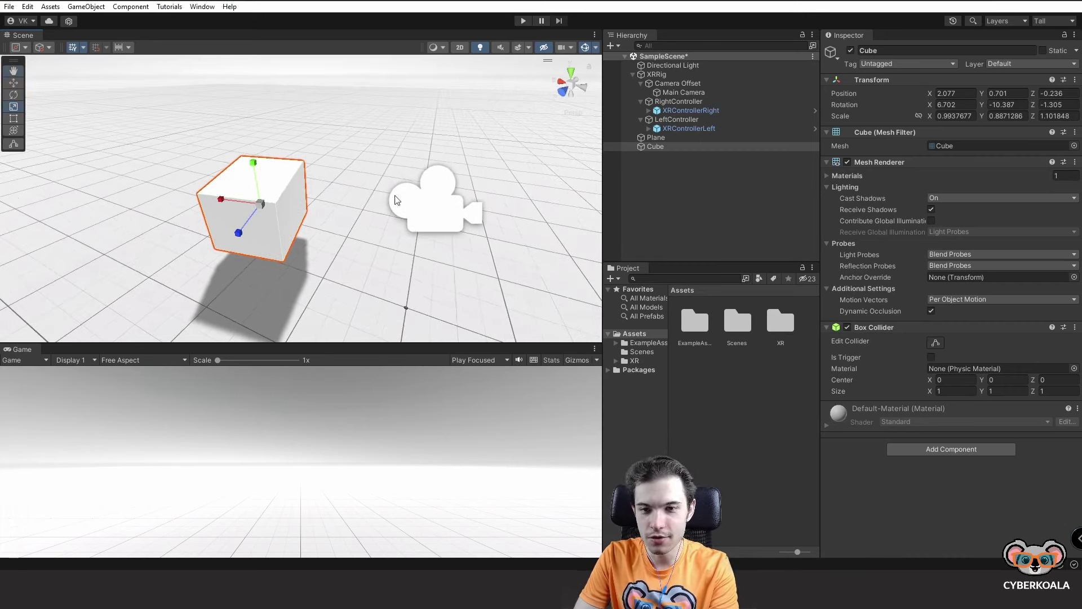
click(525, 20)
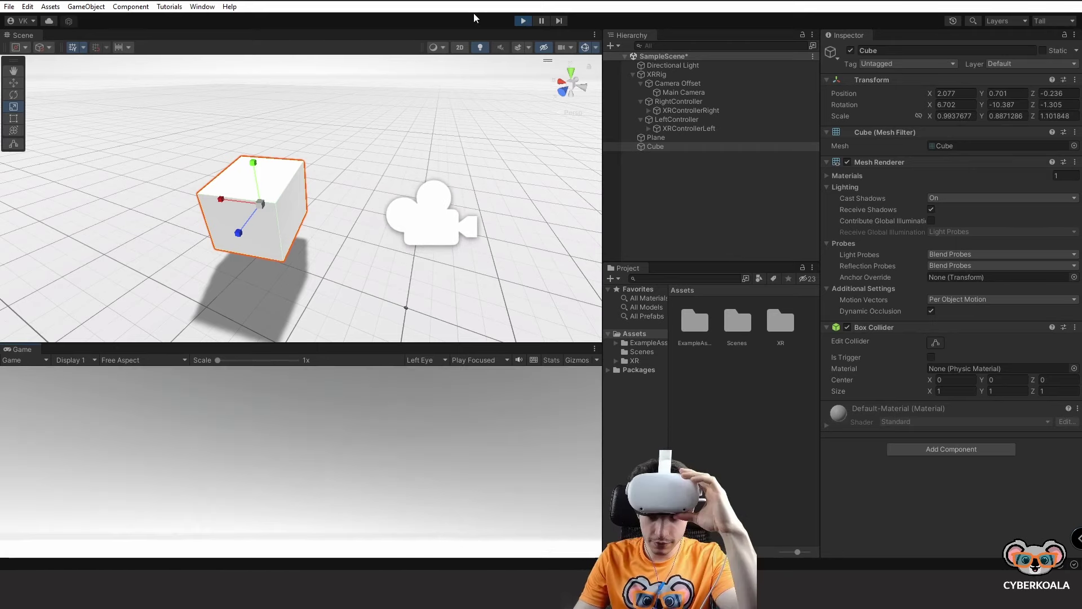
Step: Enlarge the Game view for the headset test, then stop Play mode
drag(393, 344, 393, 219)
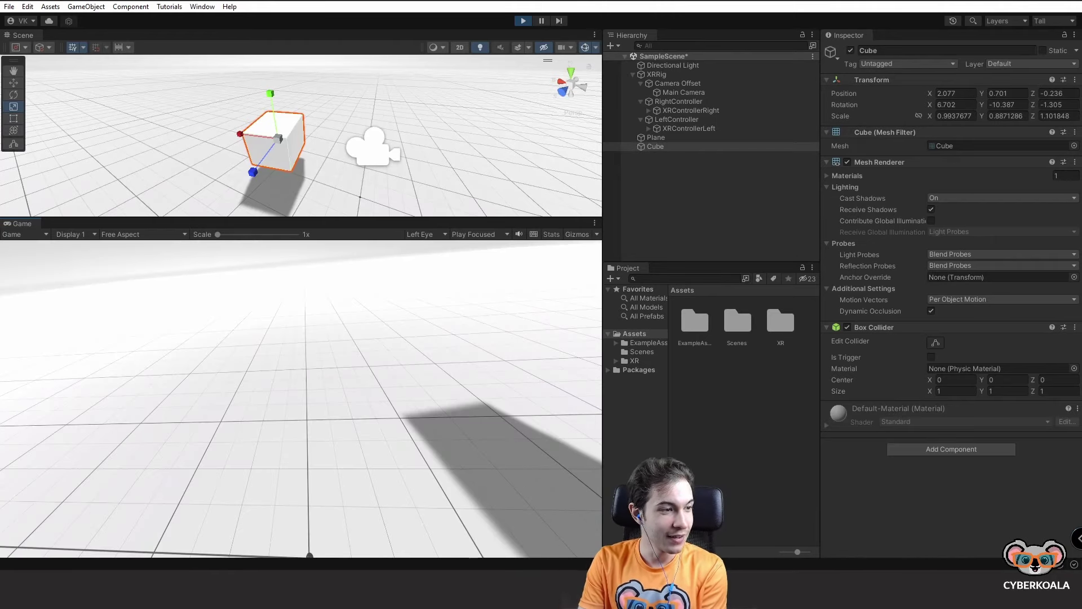
click(523, 21)
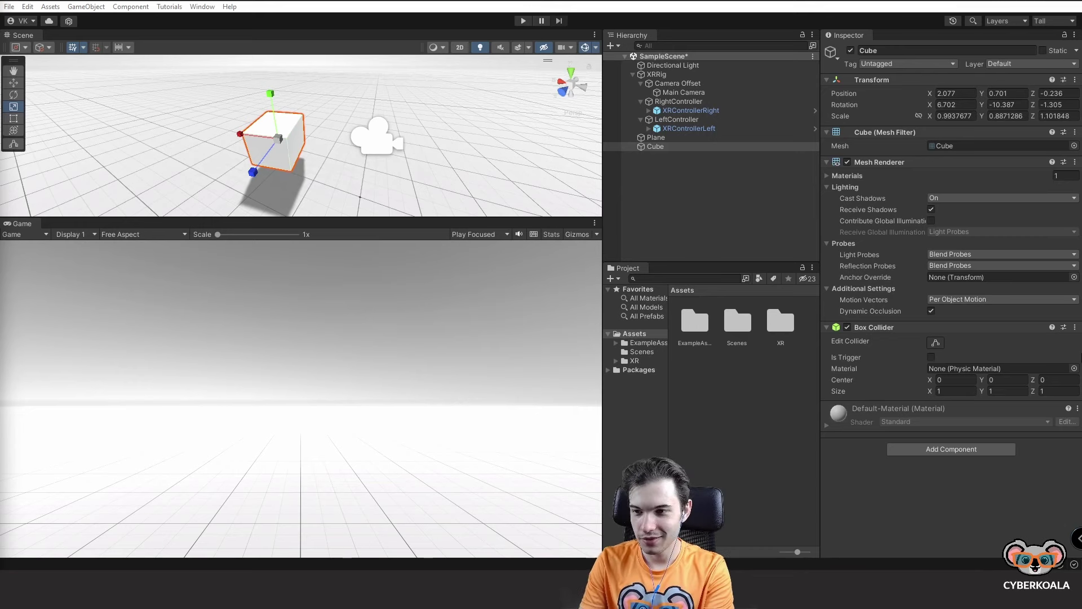
Step: Narrow the Scene and Game views, make the Scene view taller, and widen the folder tree
drag(602, 360, 556, 361)
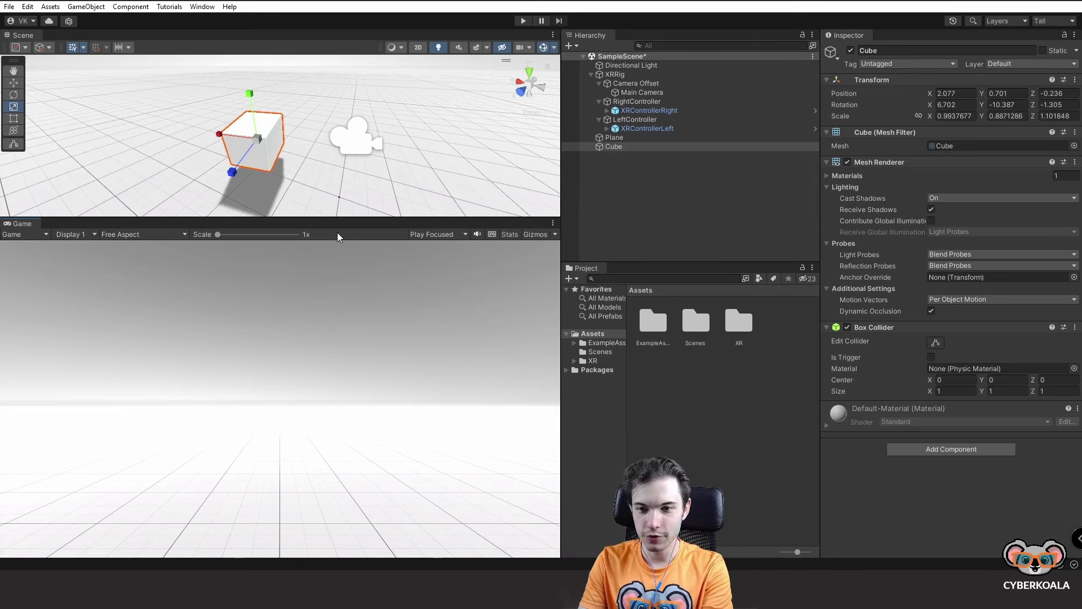
drag(337, 219, 339, 289)
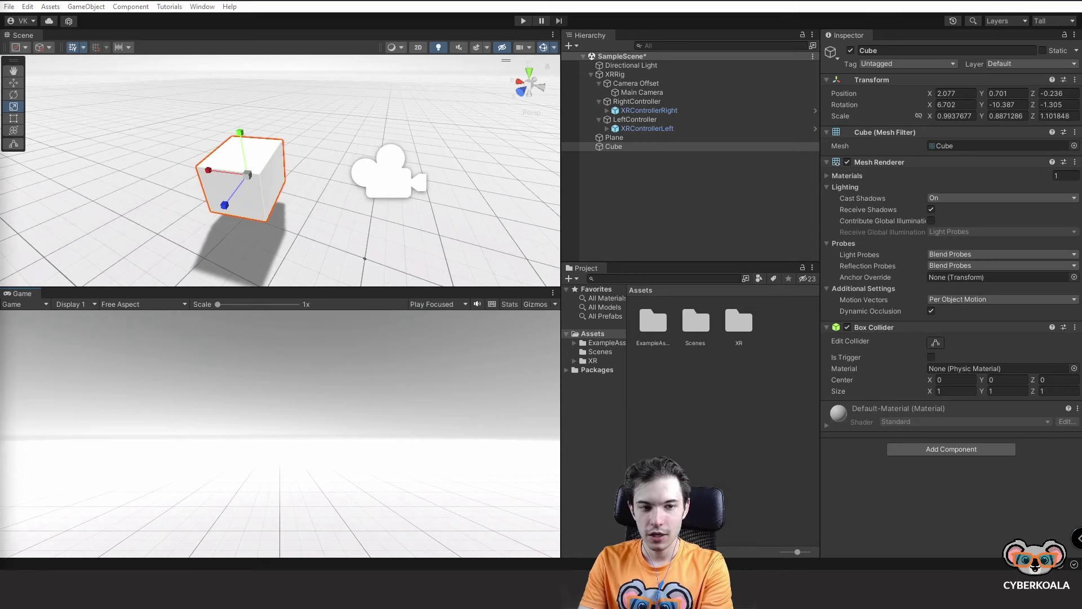
drag(627, 353, 652, 353)
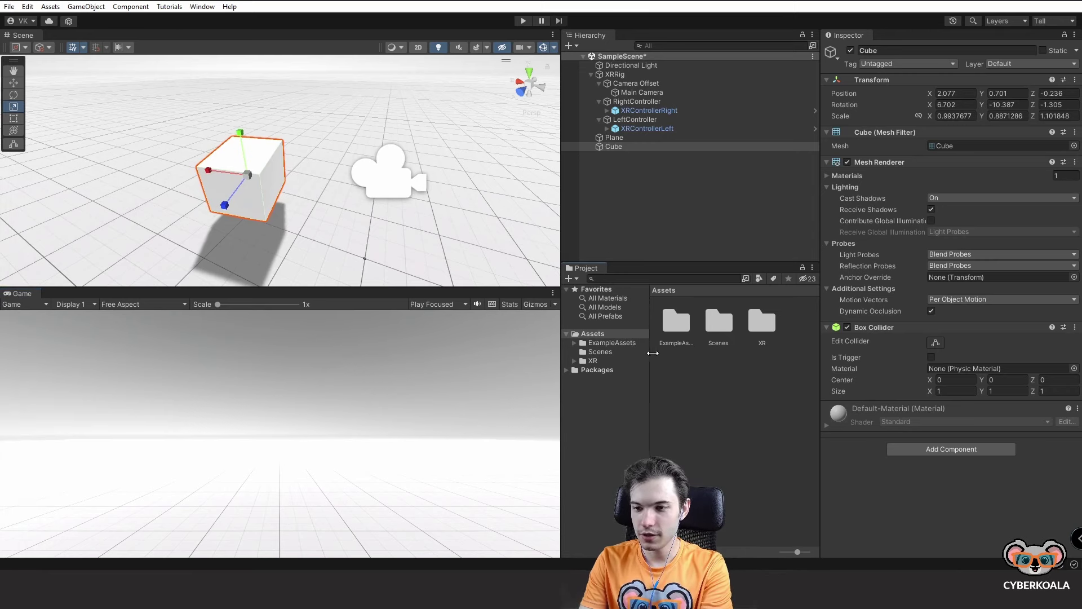
Step: Expand ExampleAssets and browse its Materials, Models, Prefabs and Textures folders
click(575, 343)
click(612, 343)
click(607, 352)
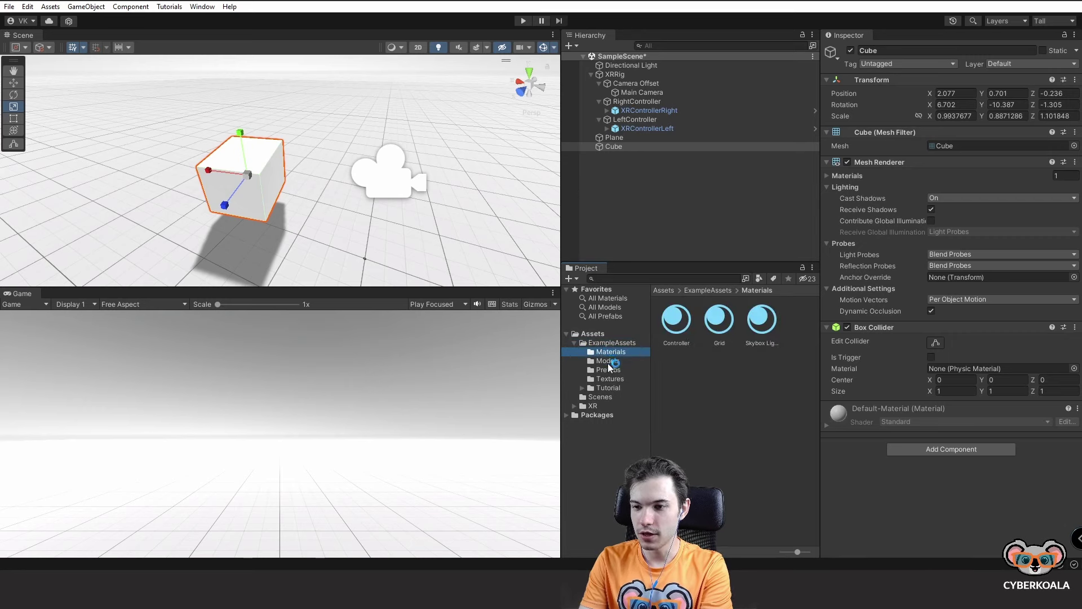
click(607, 360)
click(609, 369)
click(618, 380)
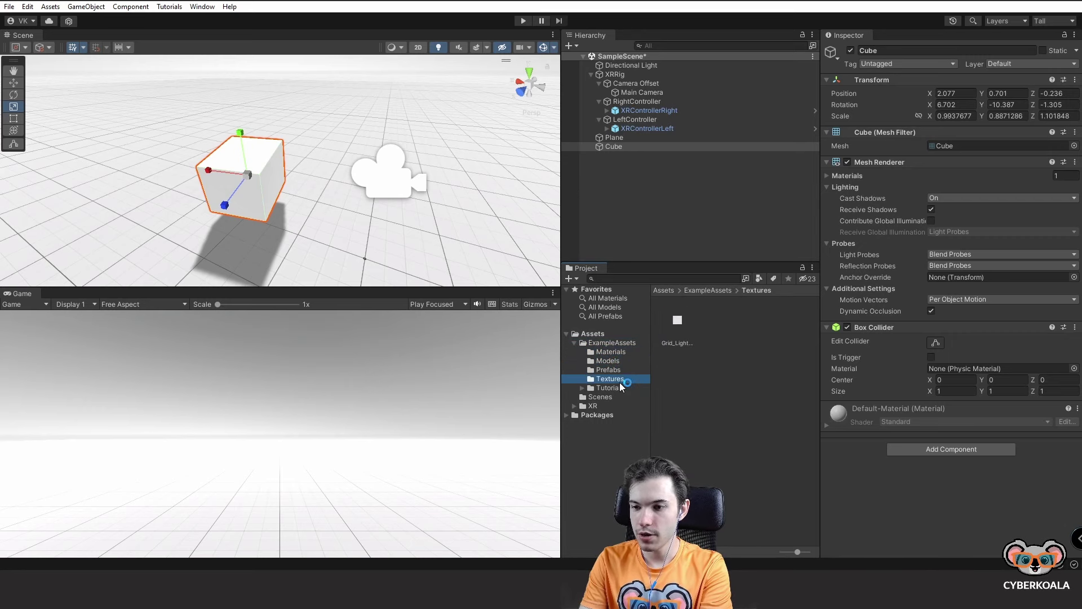
Step: Expand Tutorial and XR, browsing the Images, Scenes and Loaders folders
click(589, 388)
click(582, 388)
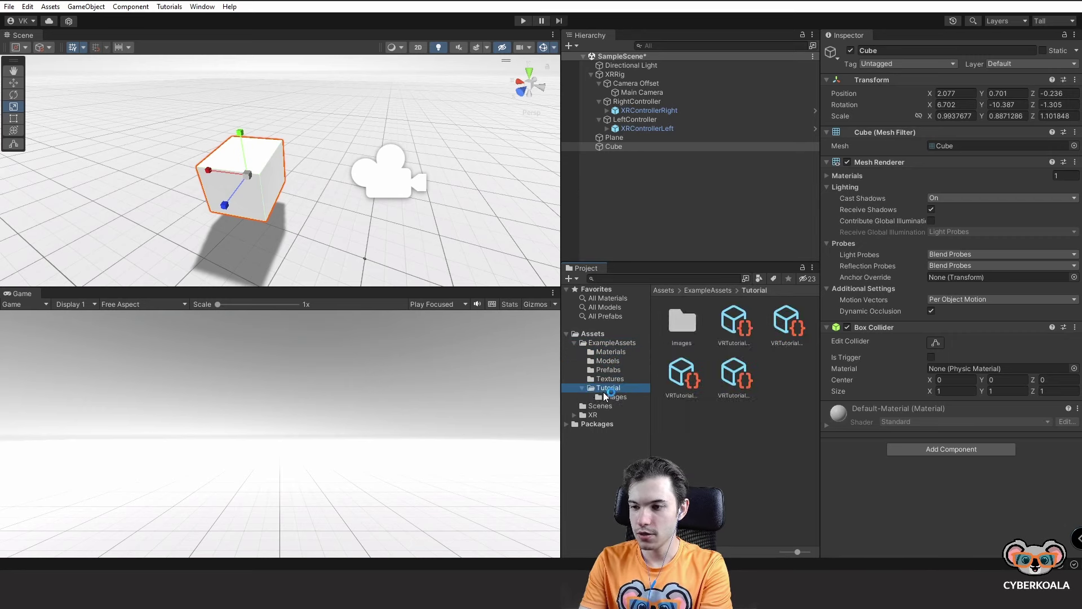
click(609, 397)
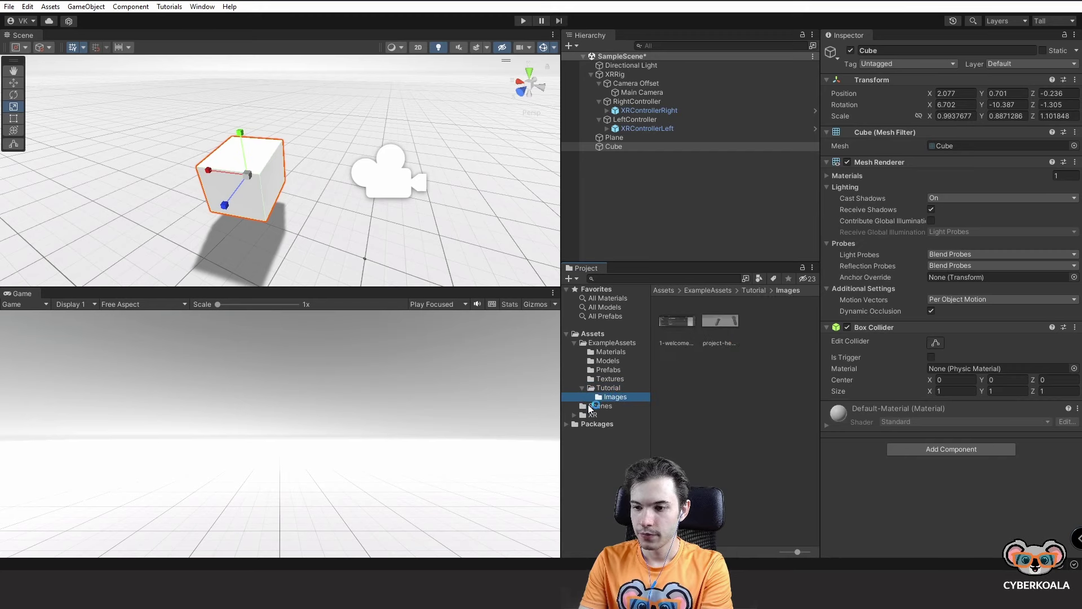
click(599, 406)
click(592, 415)
click(575, 415)
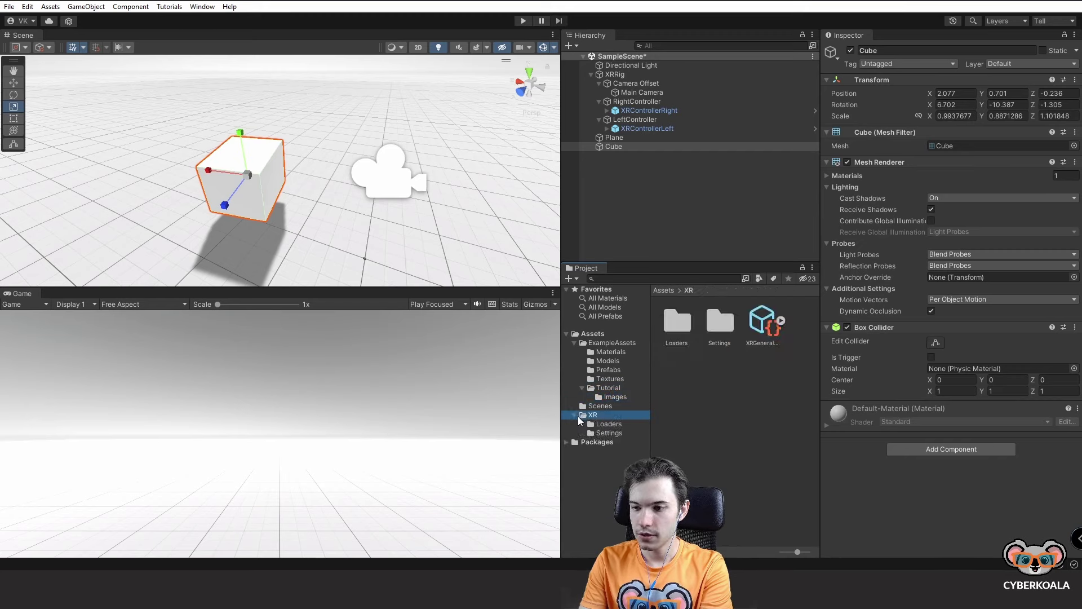
click(607, 424)
click(592, 415)
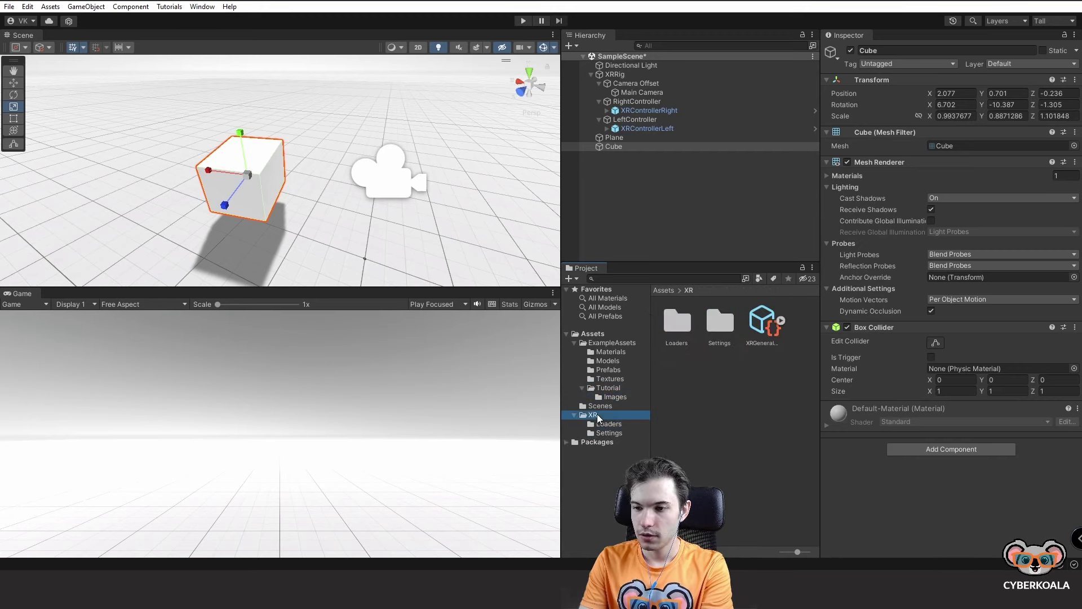
Step: Look through the installed Packages list, then return to the Assets Scenes folder
click(566, 442)
scroll(587, 428, down, 2)
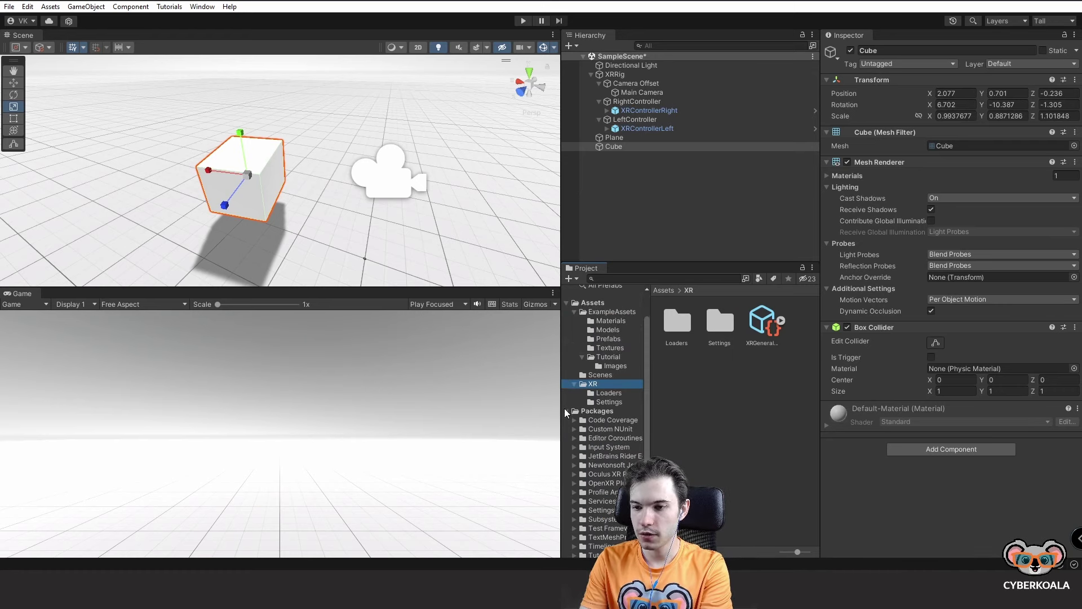
click(567, 411)
click(592, 333)
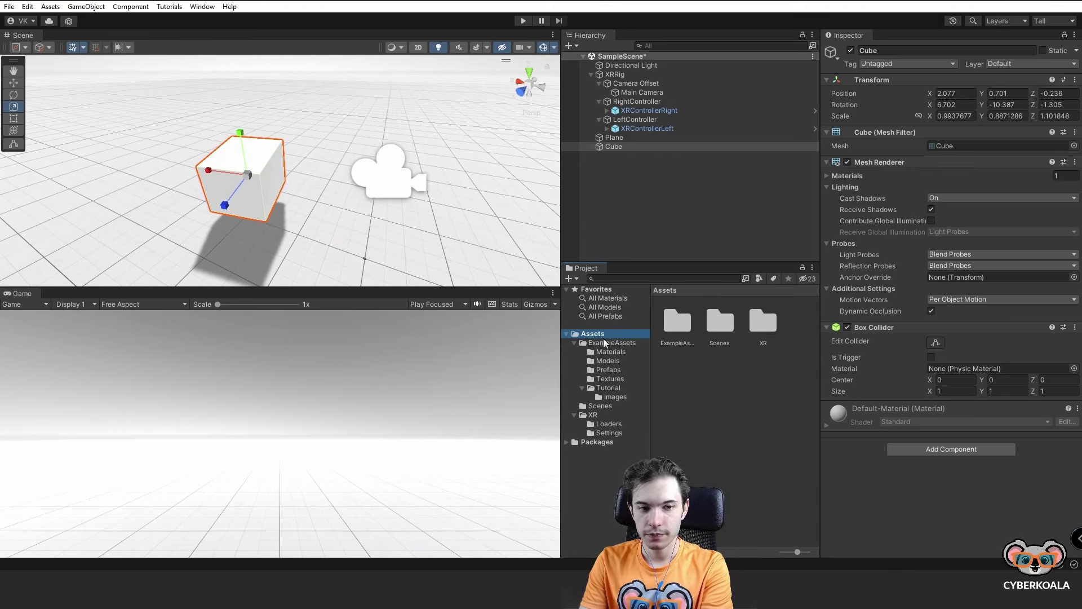
click(601, 405)
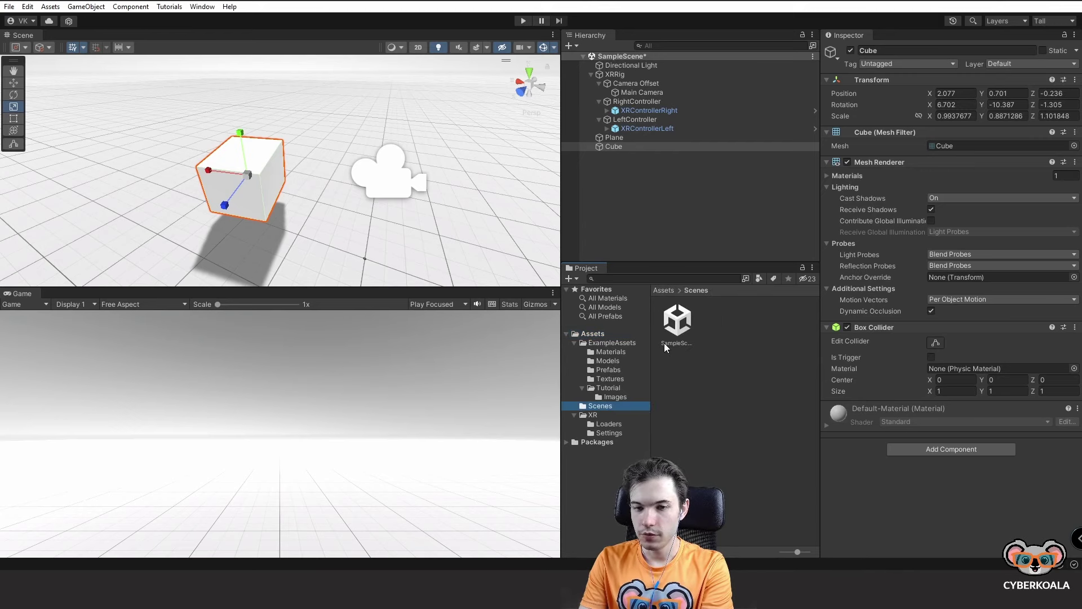
Step: Create a scene asset via Create > Scene named VR, then rename it to 'VR Bowling'
right_click(712, 330)
mouse_move(770, 17)
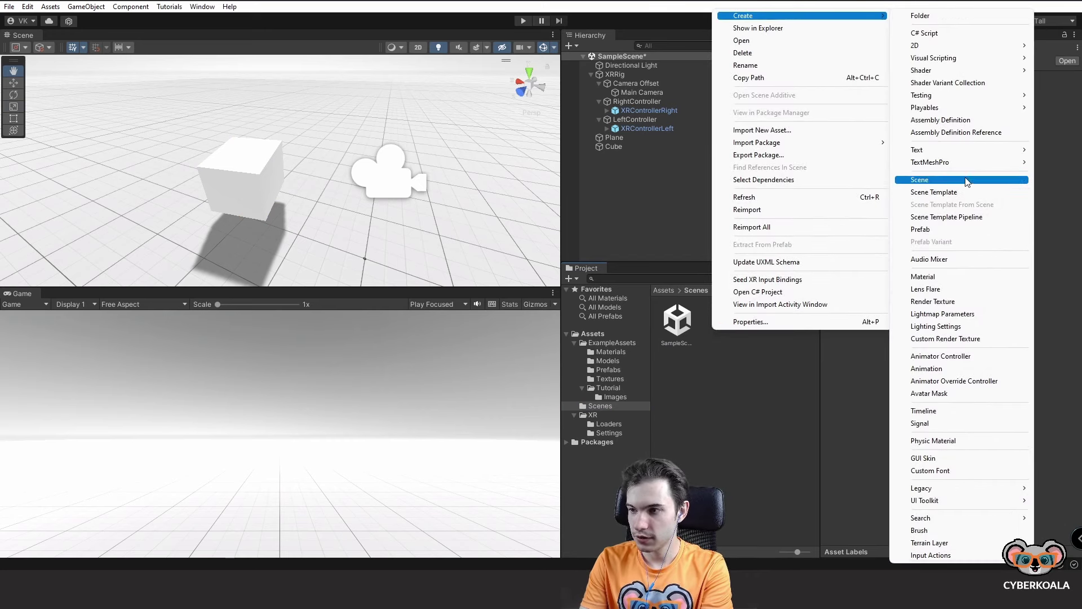
click(965, 179)
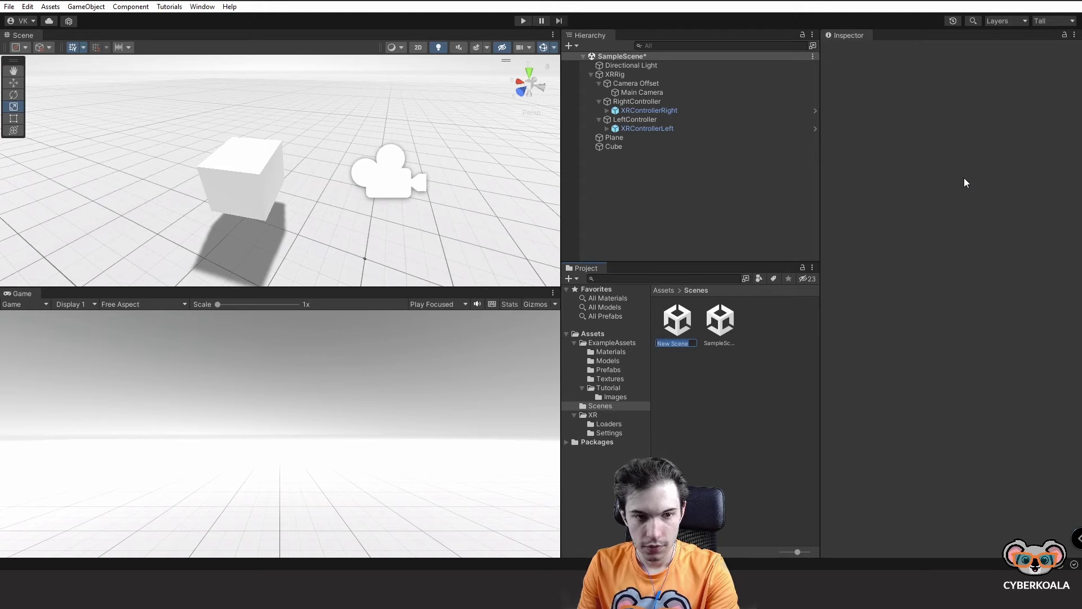
text(VR)
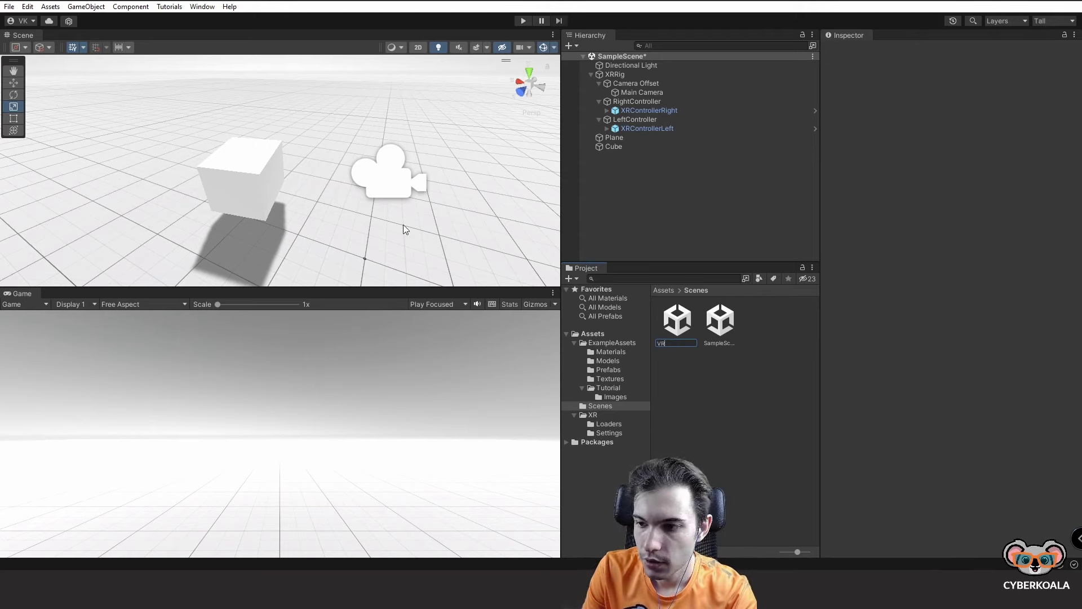
key(Return)
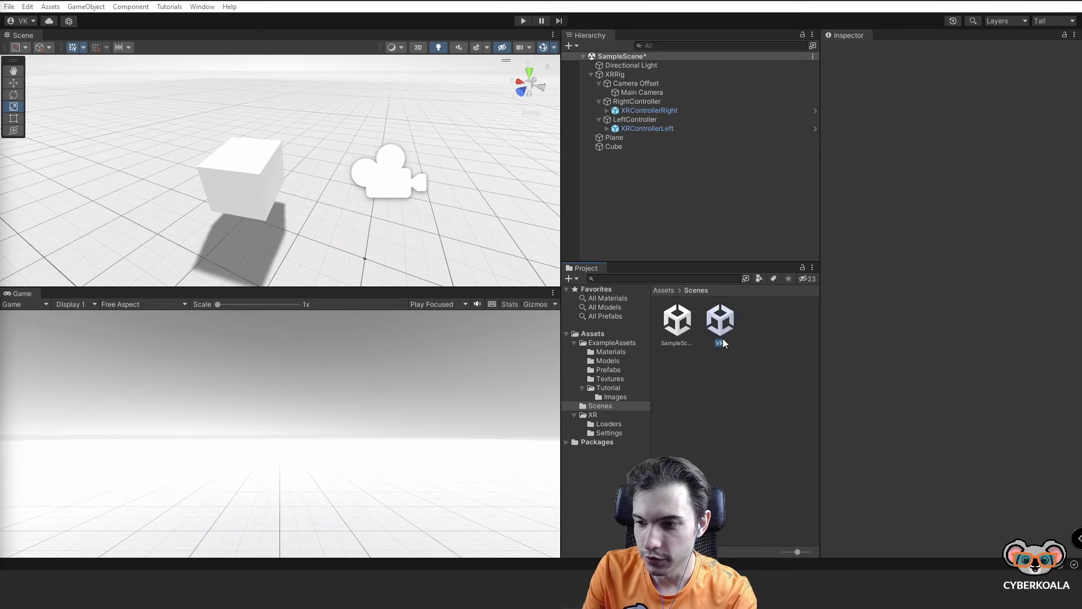
click(726, 342)
text(Bo)
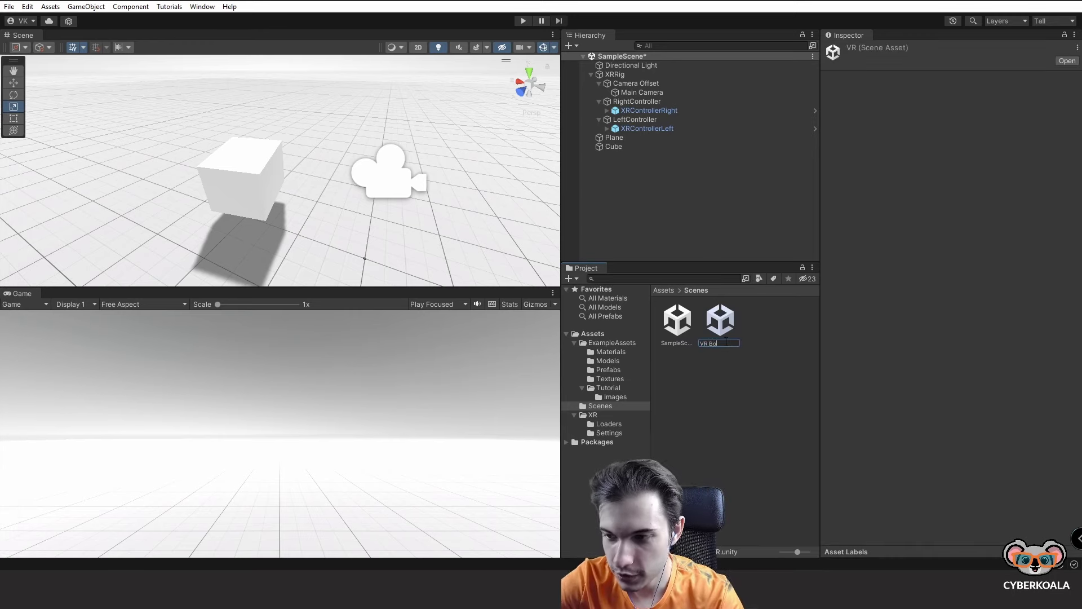
text(wling)
key(Return)
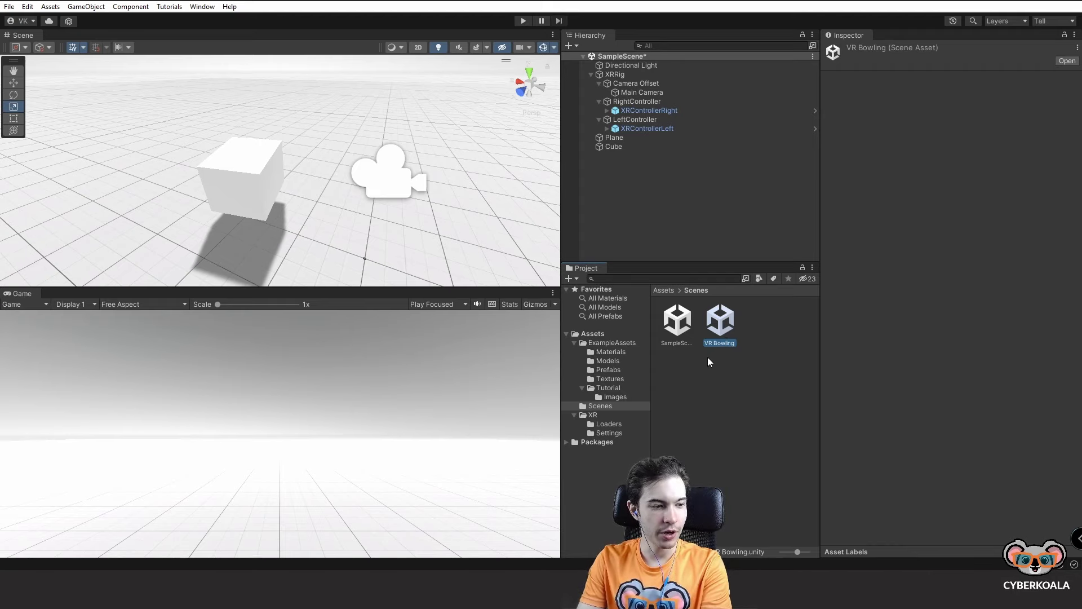
Step: Open the VR Bowling scene, saving SampleScene's changes, and tilt the Scene view upward
double_click(728, 326)
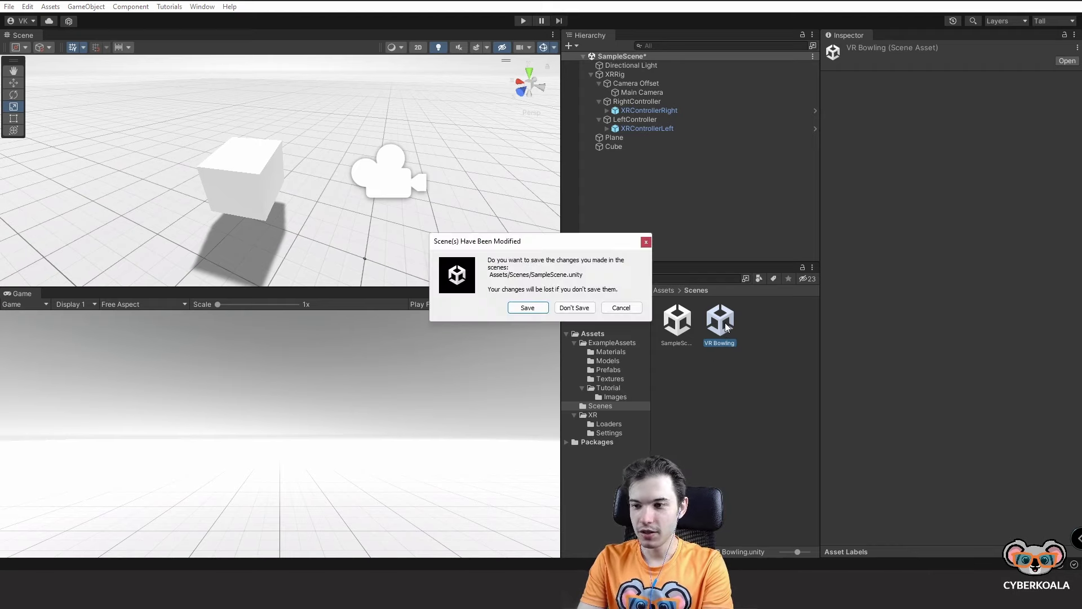
click(528, 307)
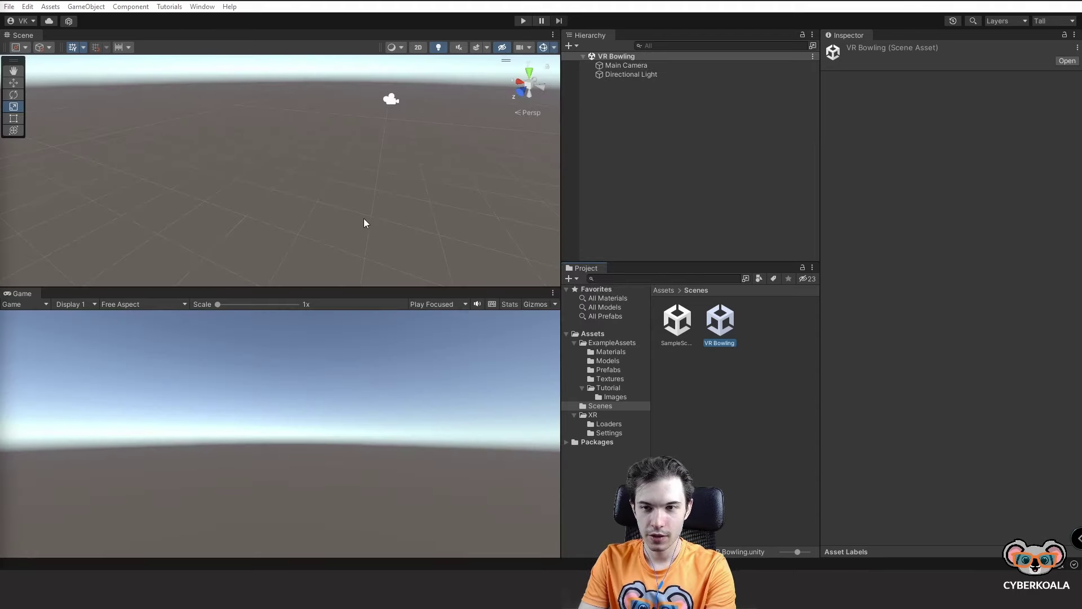
mouse_move(372, 261)
right_down()
mouse_move(364, 104)
mouse_move(351, 109)
right_up()
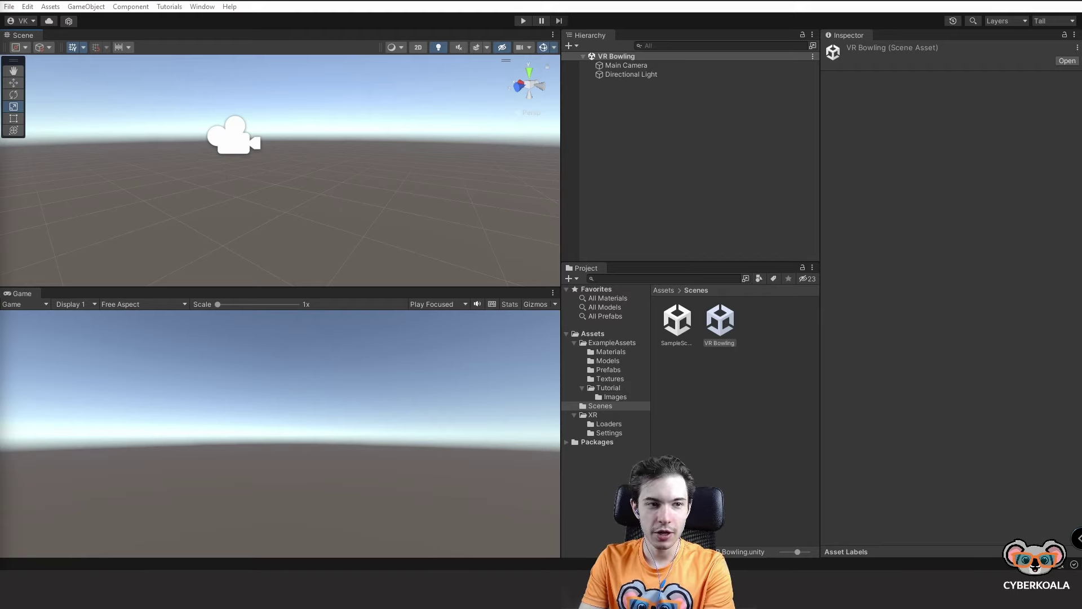
Step: Open Package Manager on the Unity Registry and search for 'XR interaction'
click(203, 7)
click(234, 144)
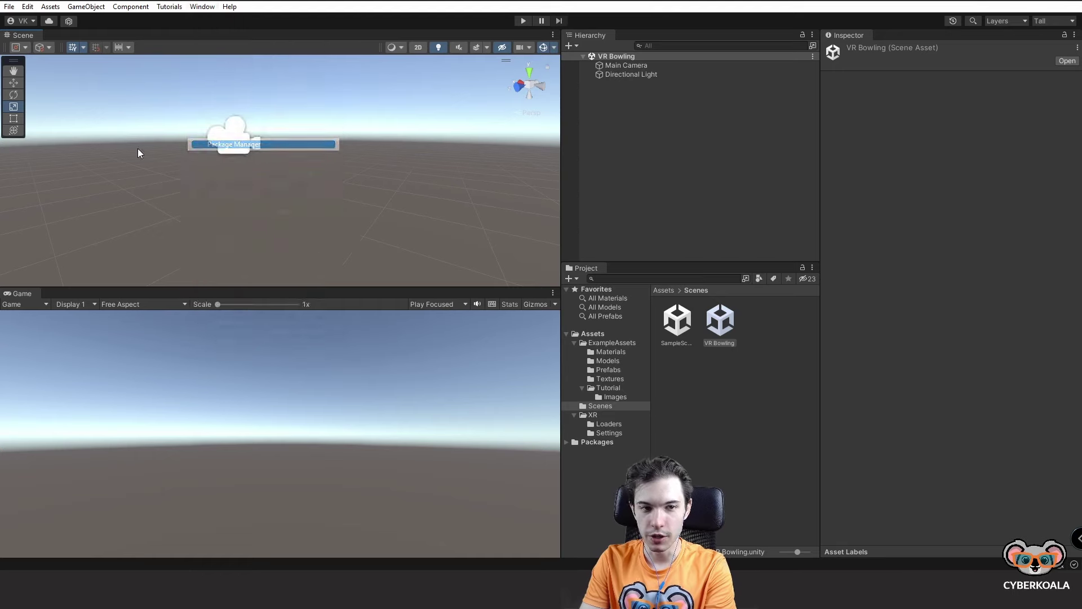
click(199, 130)
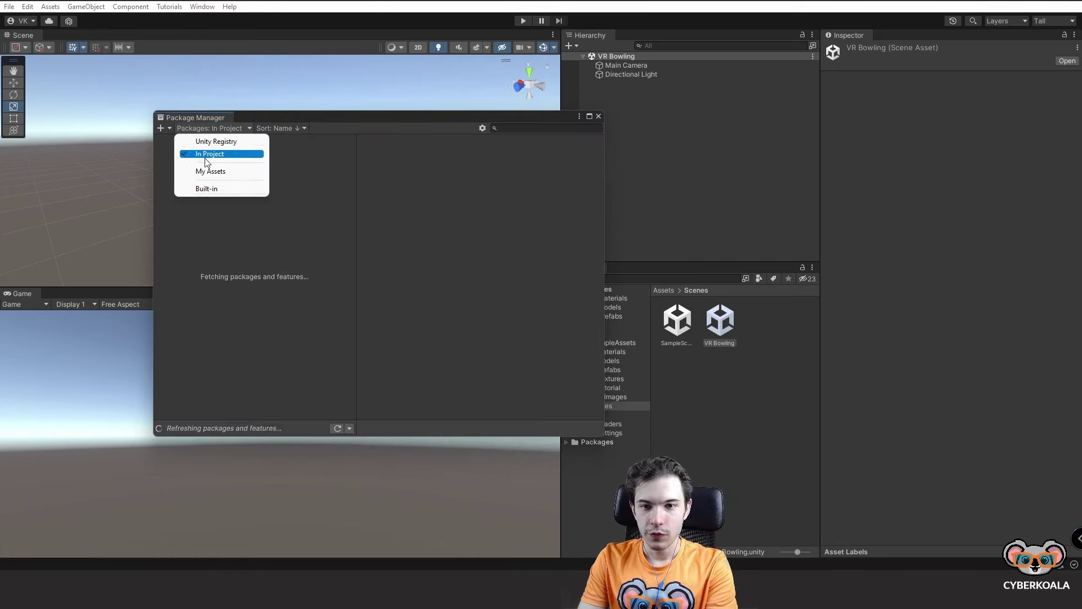
click(208, 144)
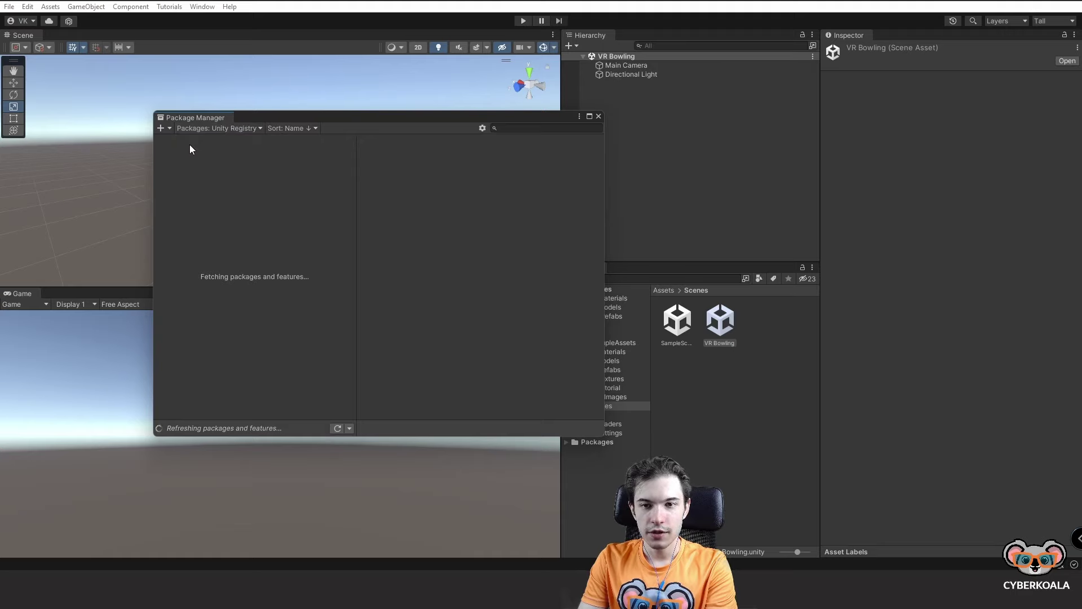
click(496, 129)
text(XR)
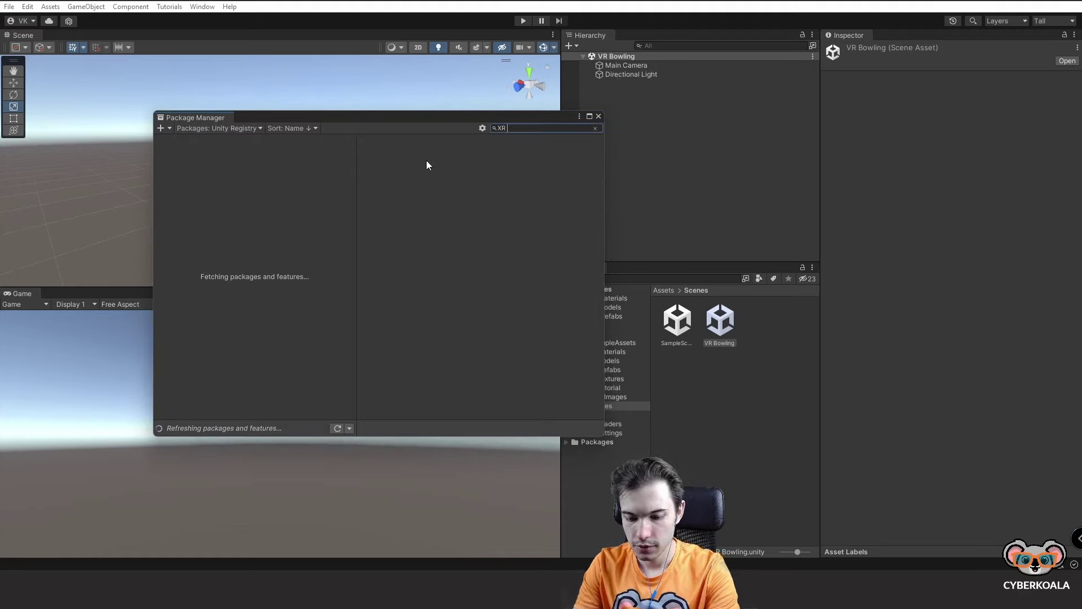
text( interac)
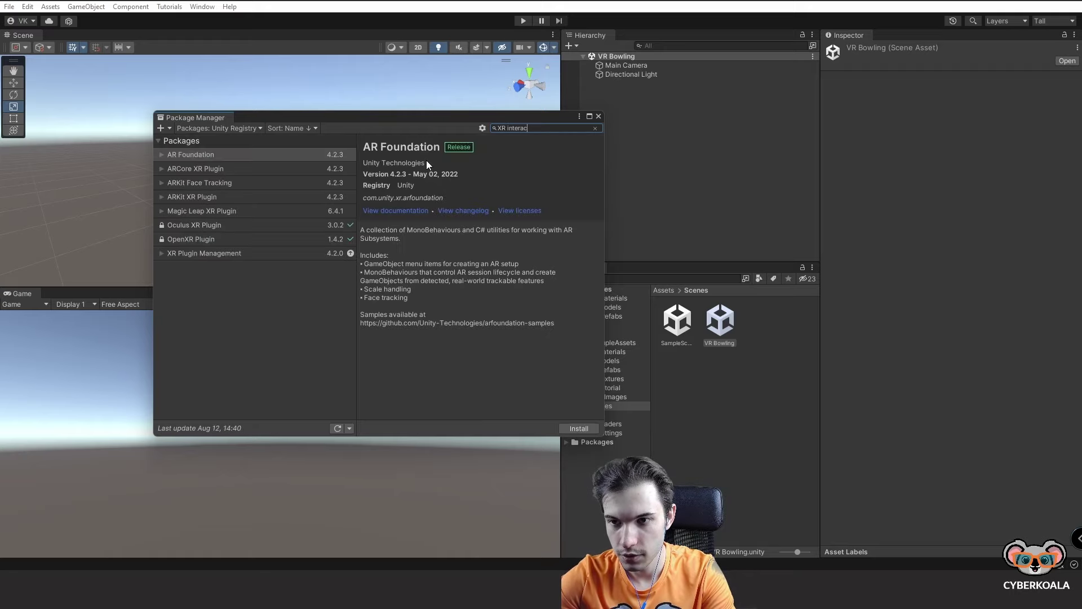
text(tion)
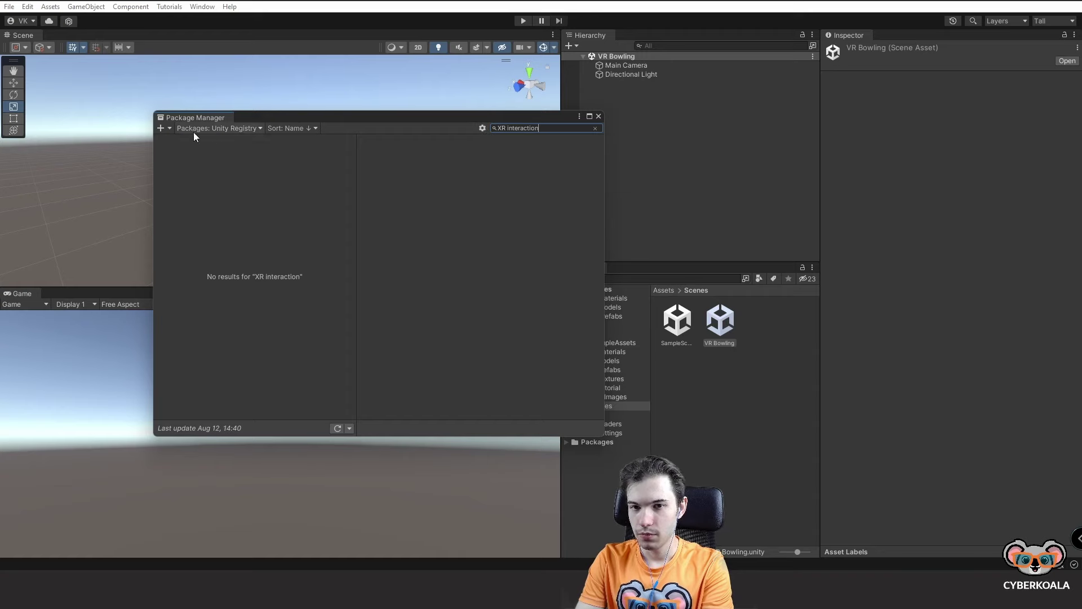
click(482, 128)
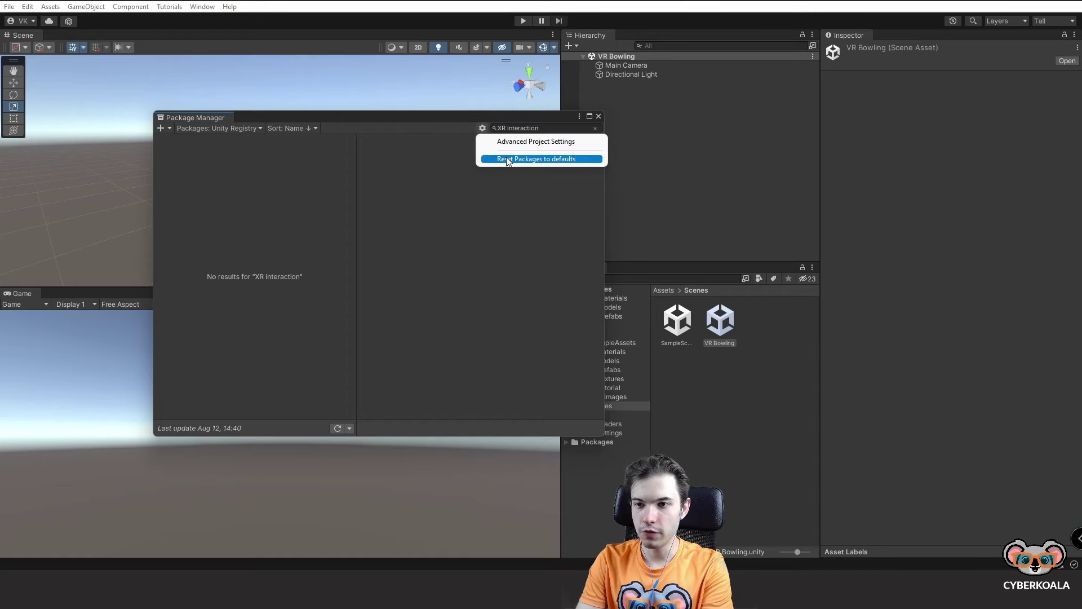
Step: Tick Enable Pre-release Packages in Package Manager project settings, acknowledge the warning, and close settings
click(522, 141)
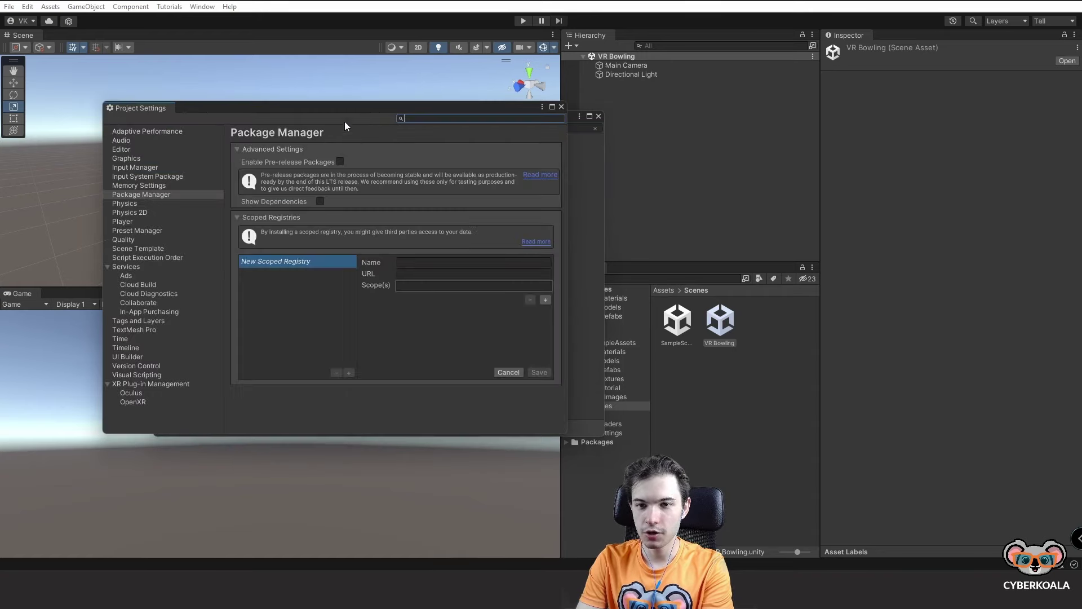
click(132, 192)
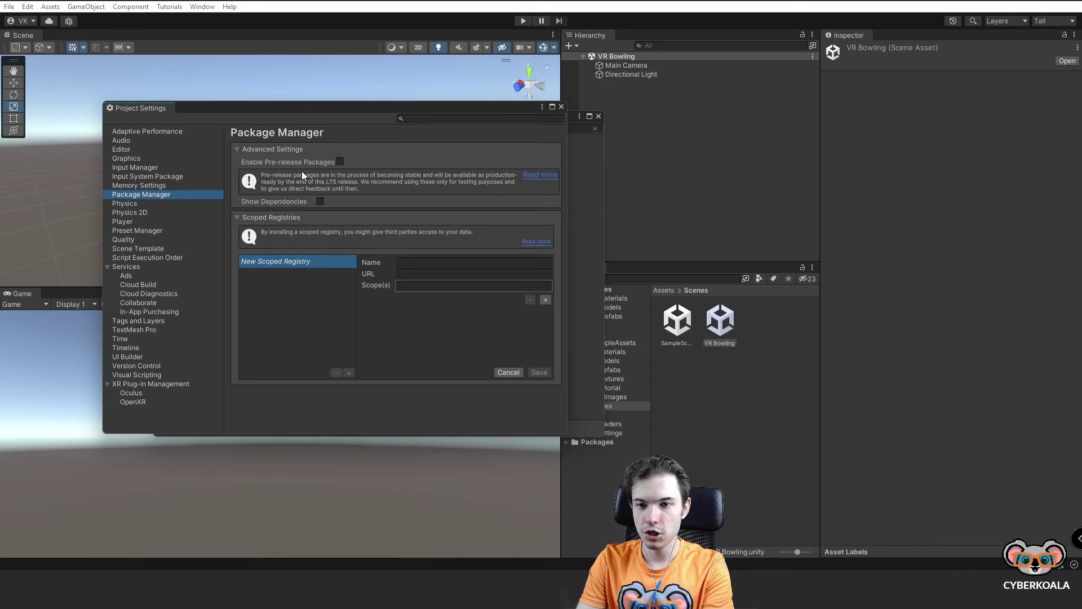
click(339, 162)
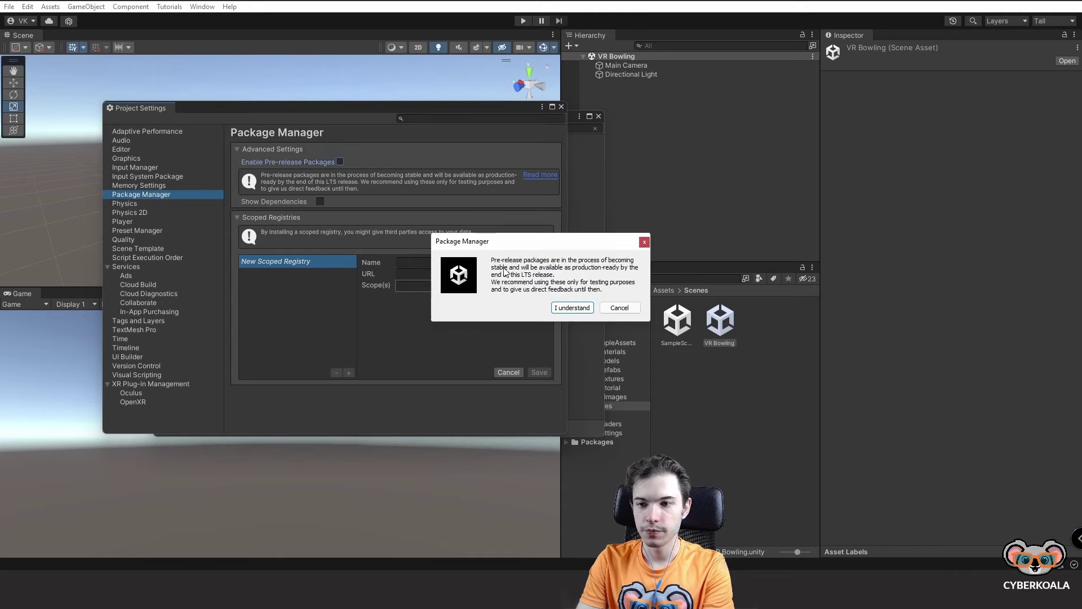
click(561, 307)
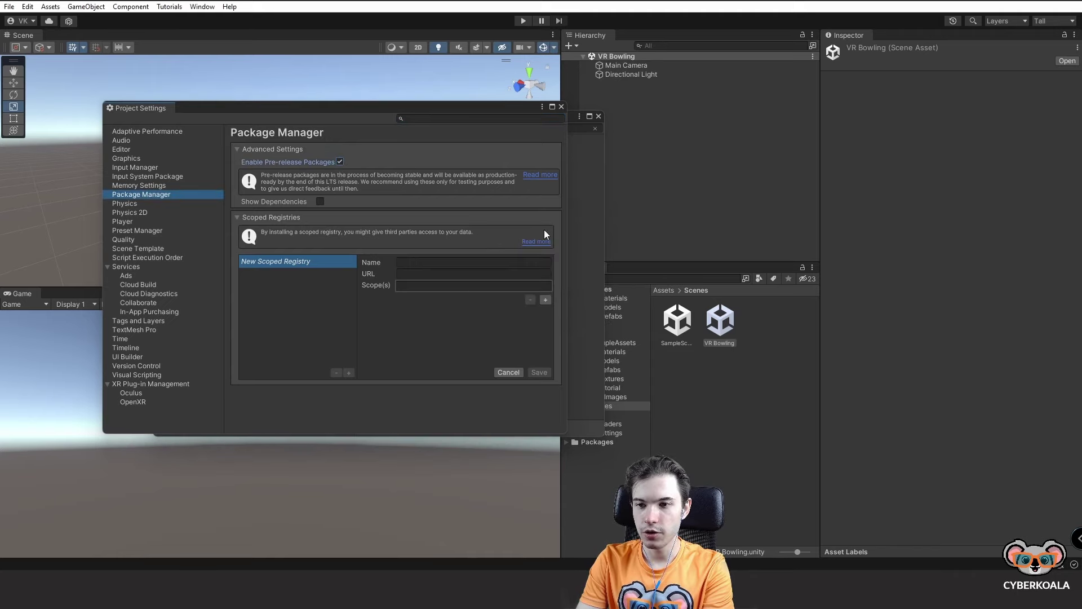
click(562, 107)
click(552, 130)
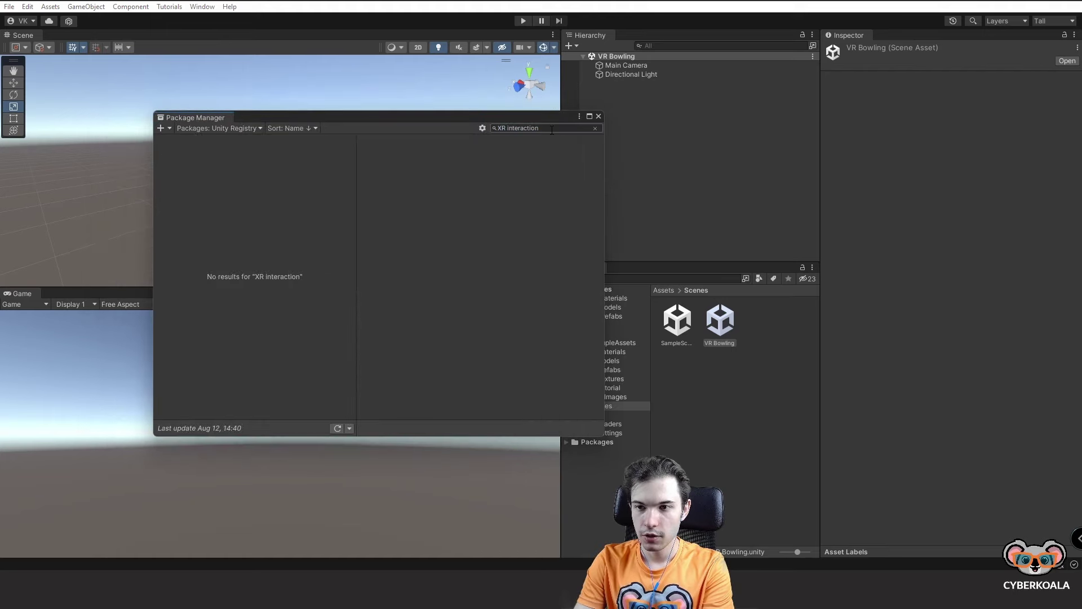
Step: Refresh the packages and check XR Plugin Management's versions among In Project packages
click(338, 428)
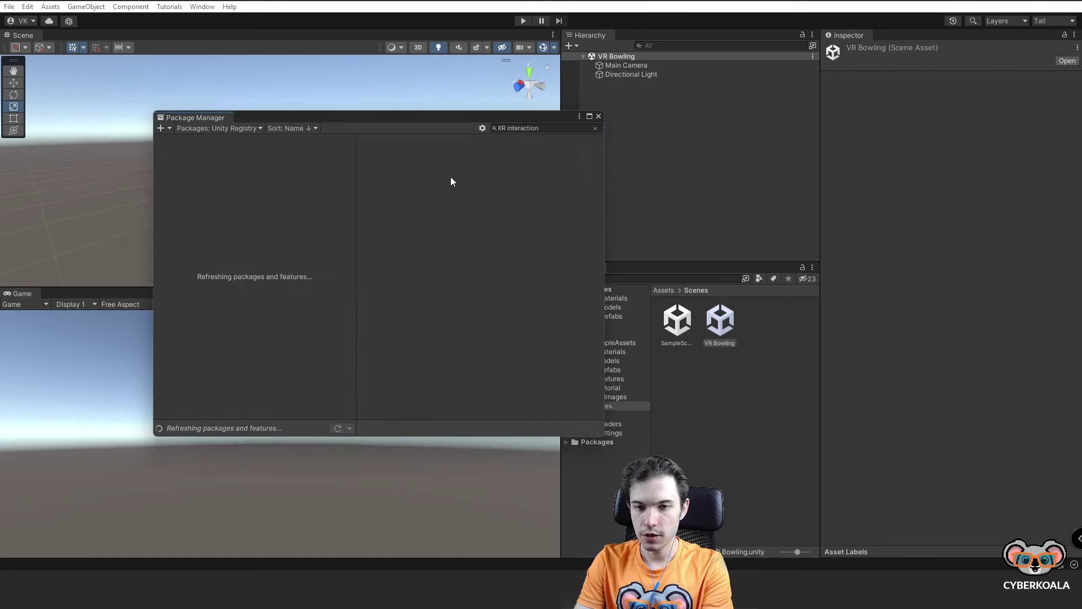
click(238, 128)
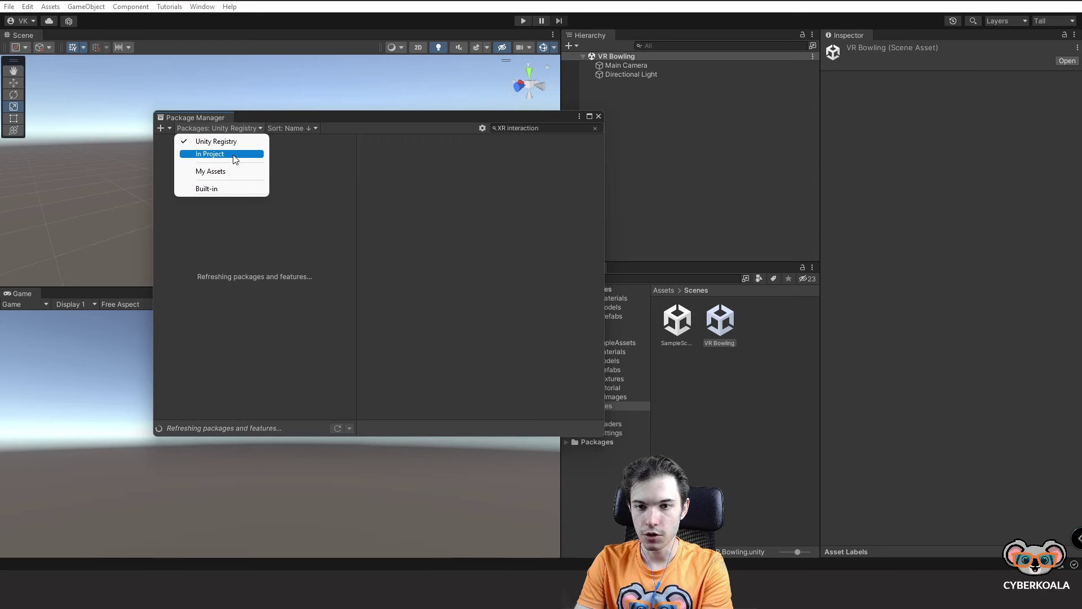
click(234, 155)
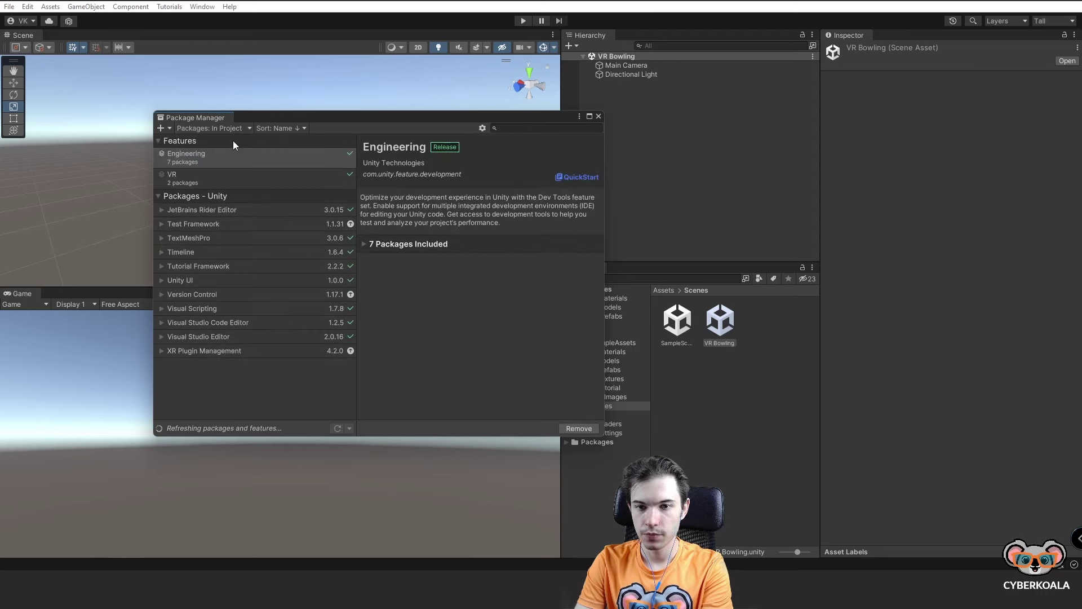
click(161, 351)
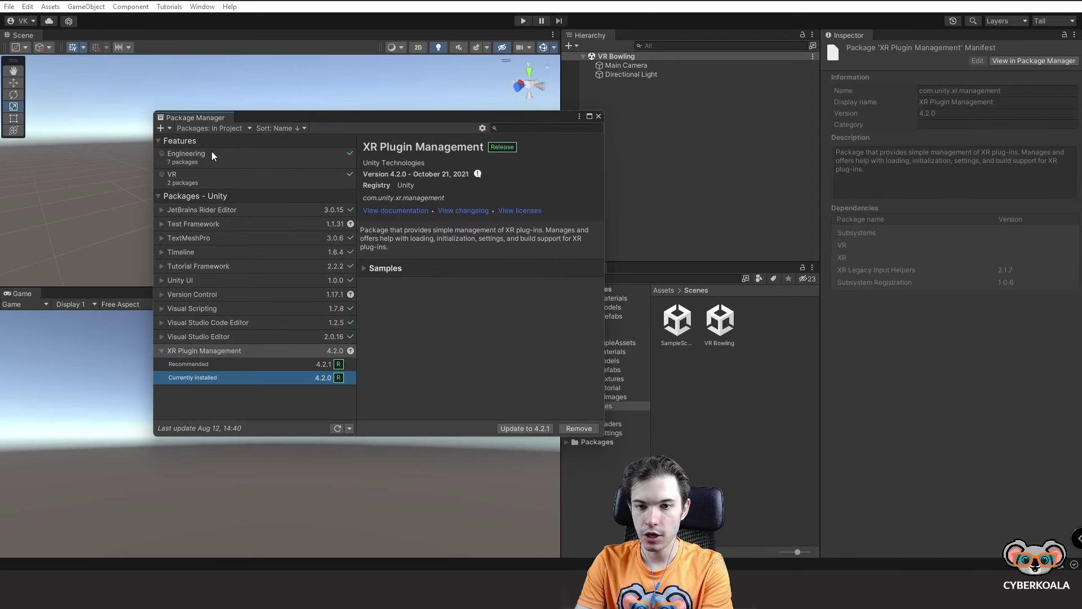
Step: Switch back to the Unity Registry and scroll through the full package list
click(191, 130)
click(193, 142)
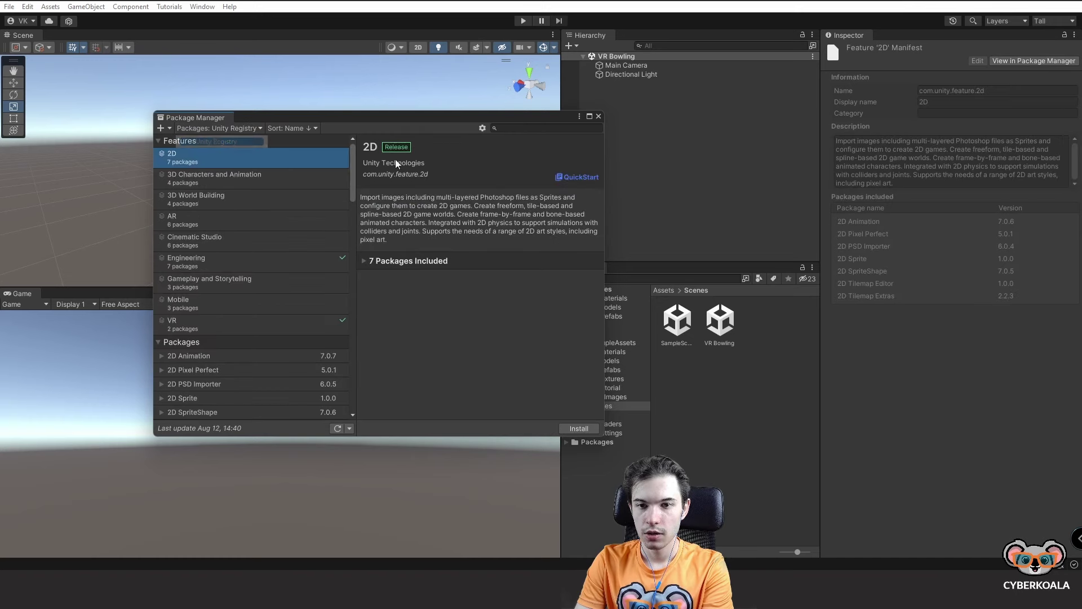
scroll(311, 295, down, 5)
scroll(300, 300, down, 5)
scroll(305, 305, down, 5)
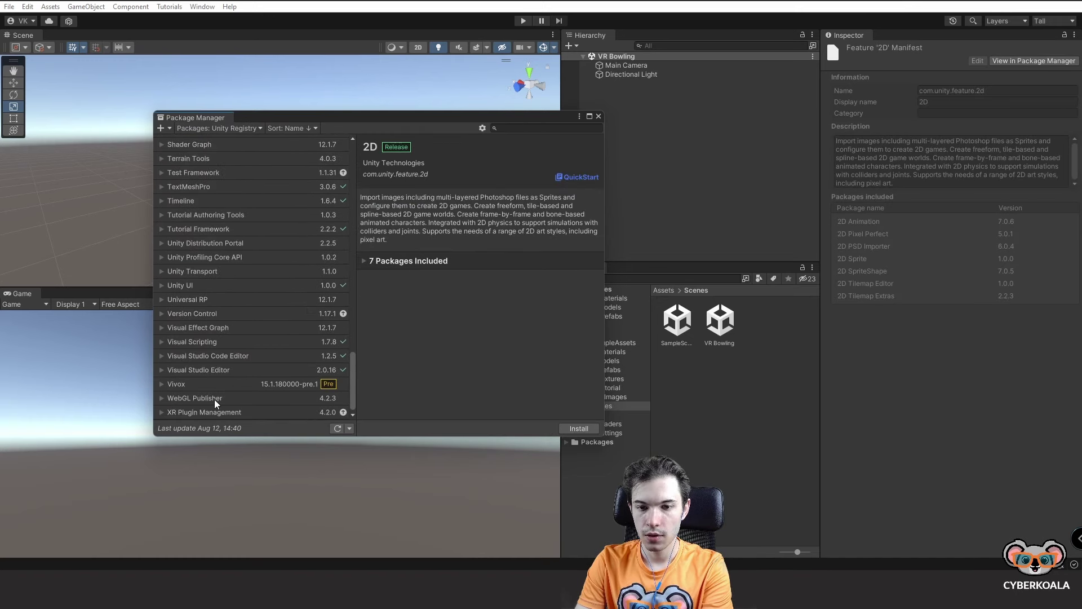
scroll(195, 225, up, 4)
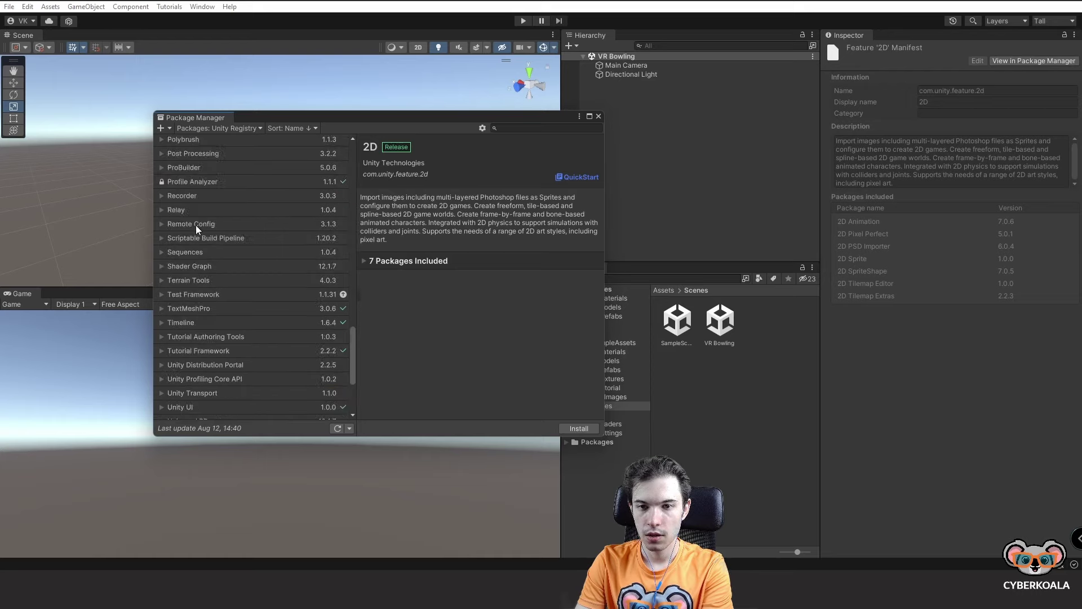
scroll(195, 218, up, 4)
scroll(195, 225, up, 4)
scroll(209, 207, up, 3)
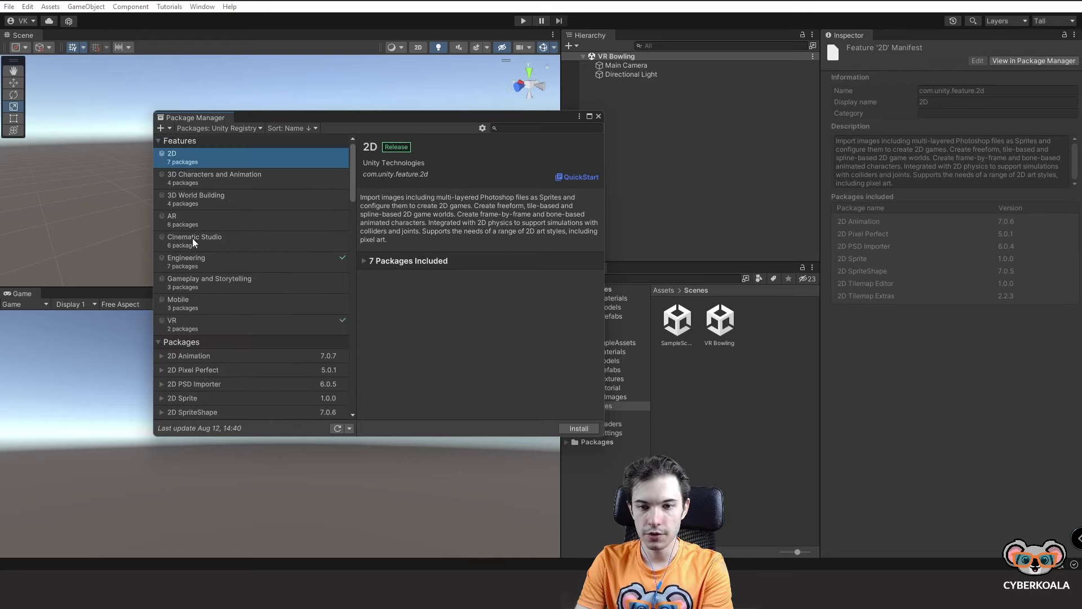
Step: Show the VR feature's details, leaving the package source unchanged
click(187, 326)
scroll(197, 336, down, 10)
scroll(194, 337, down, 5)
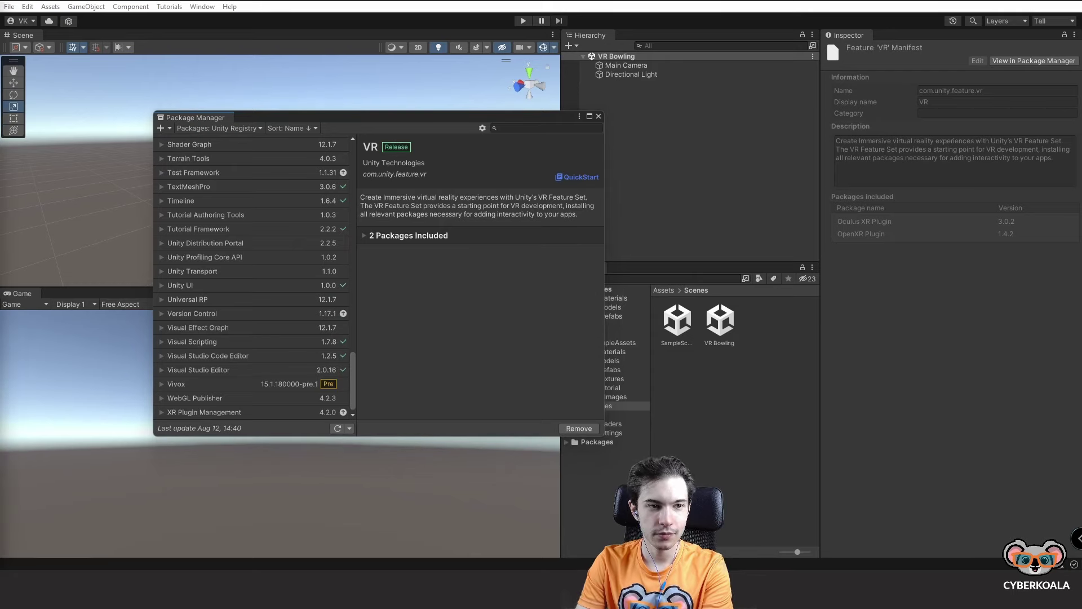
click(166, 129)
click(194, 128)
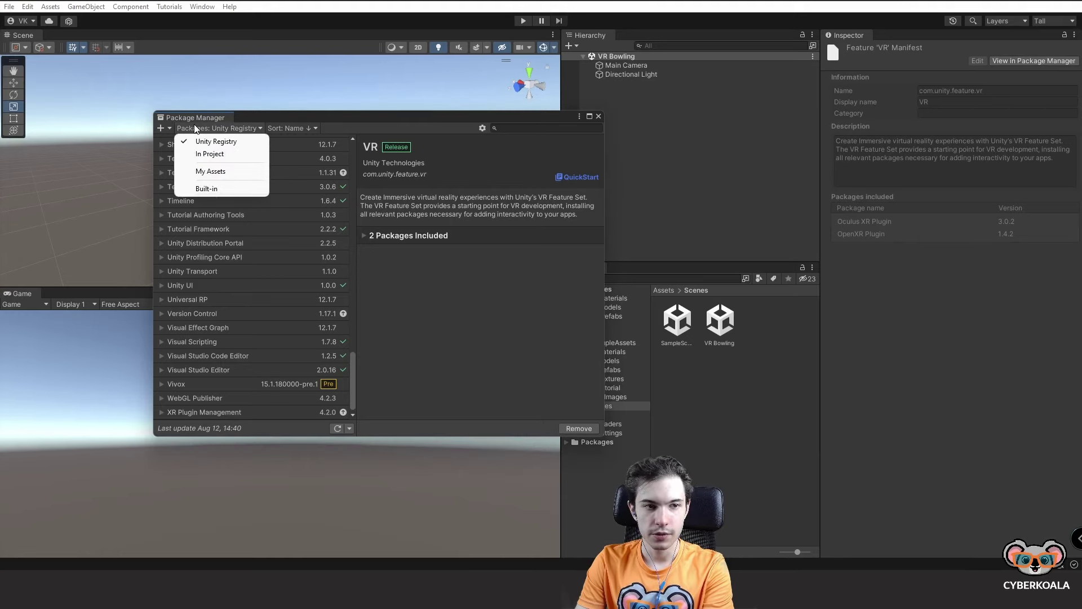
key(Escape)
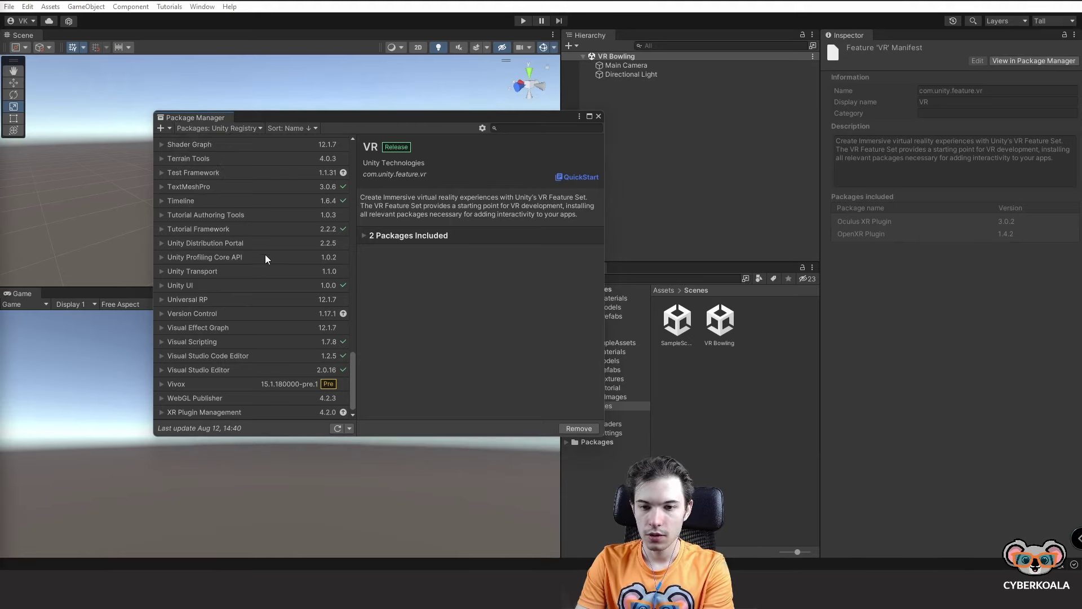
Step: Add com.unity.xr.interaction.toolkit by name, then view the Unity UI and Test Framework entries
click(160, 127)
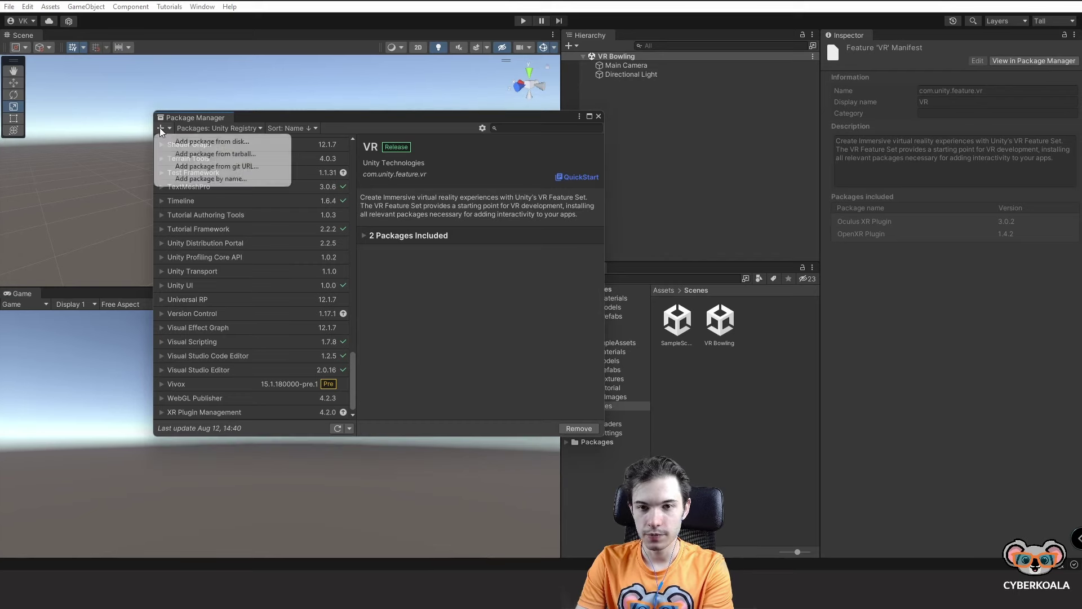
click(212, 179)
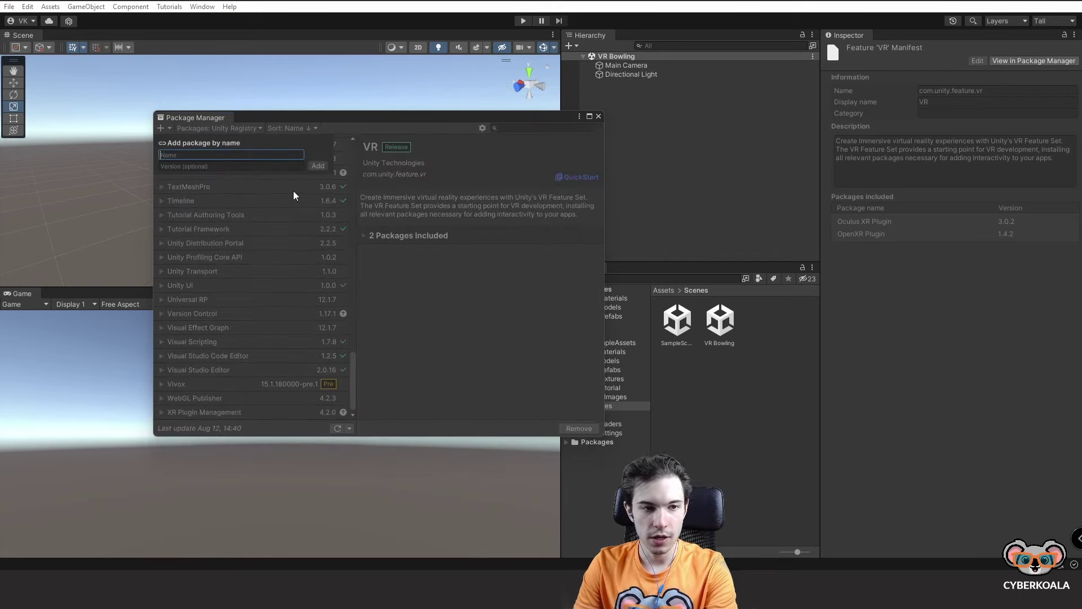
text(com)
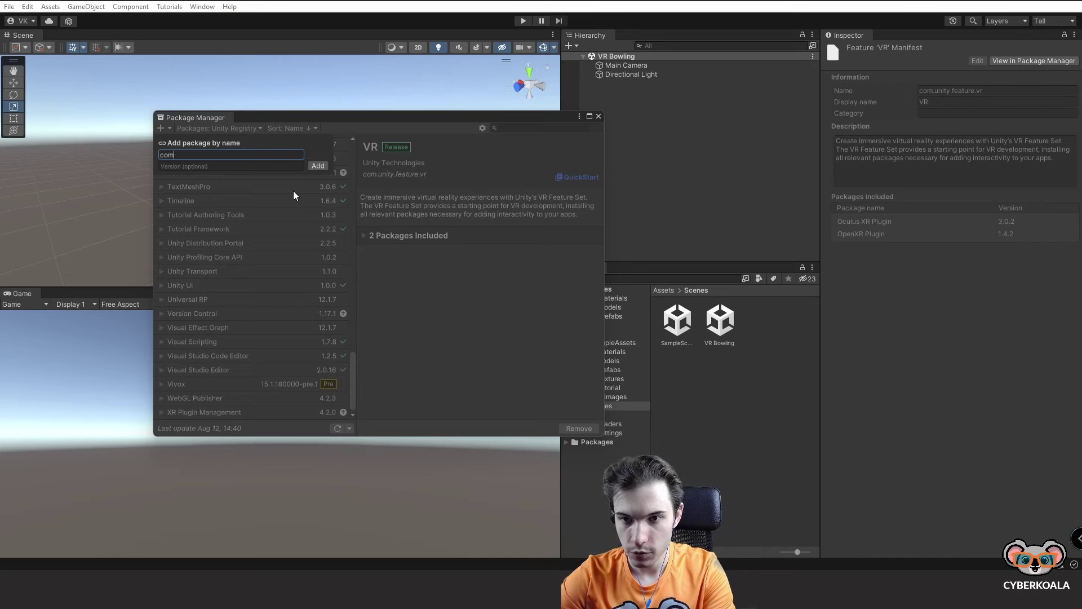
text(.unity.)
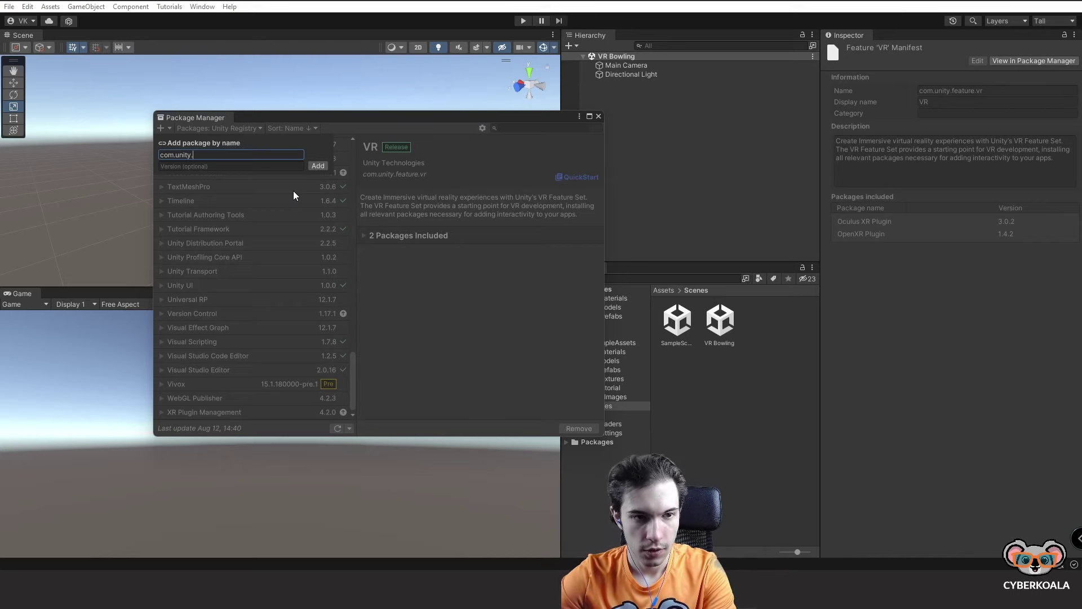
text(xr.interaction.t)
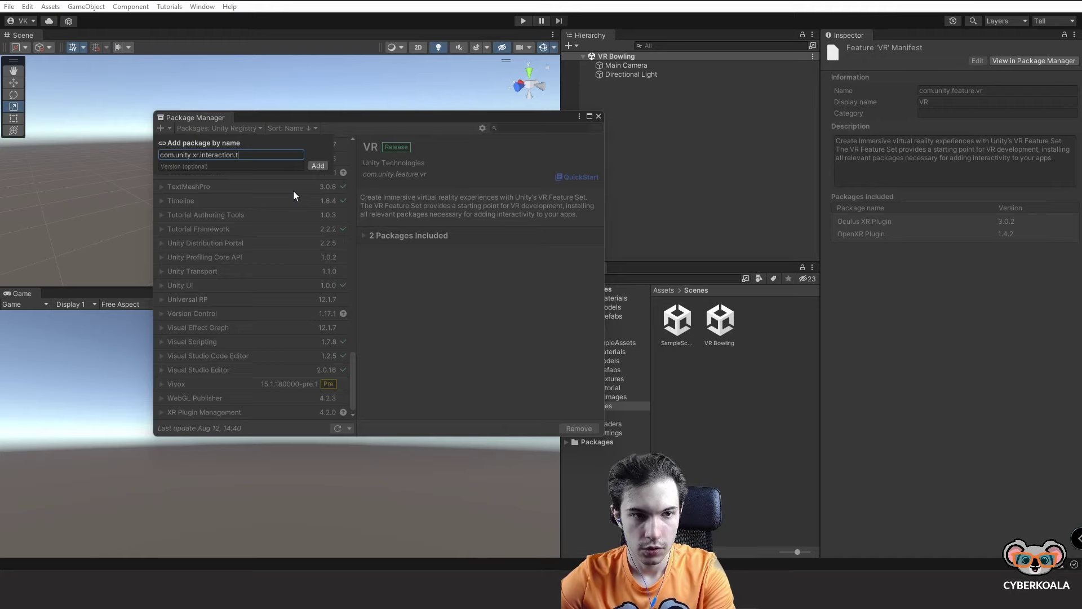
text(oolkit)
key(Return)
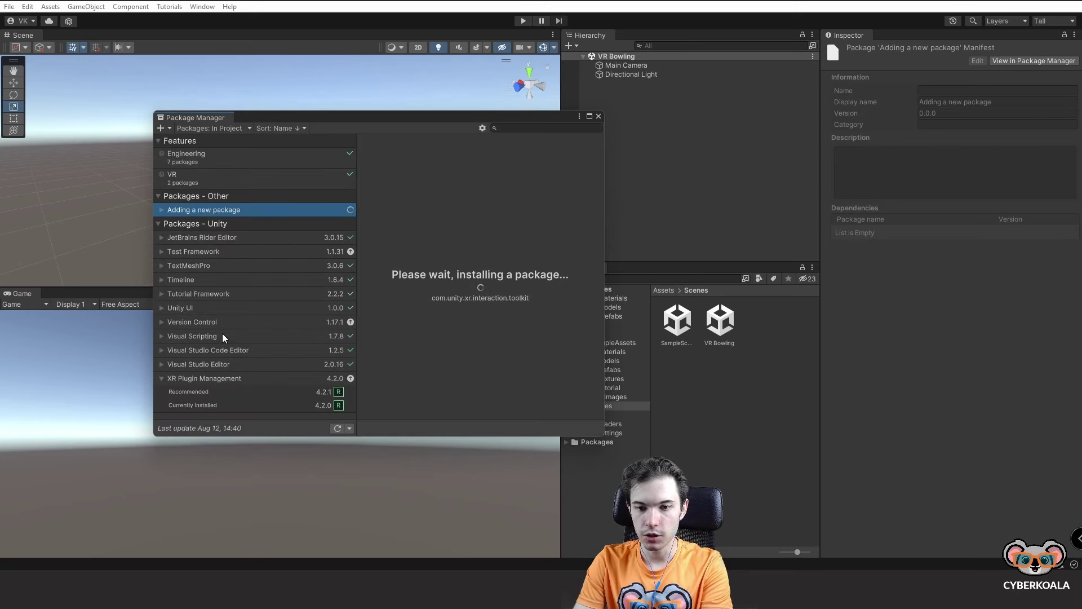
click(160, 310)
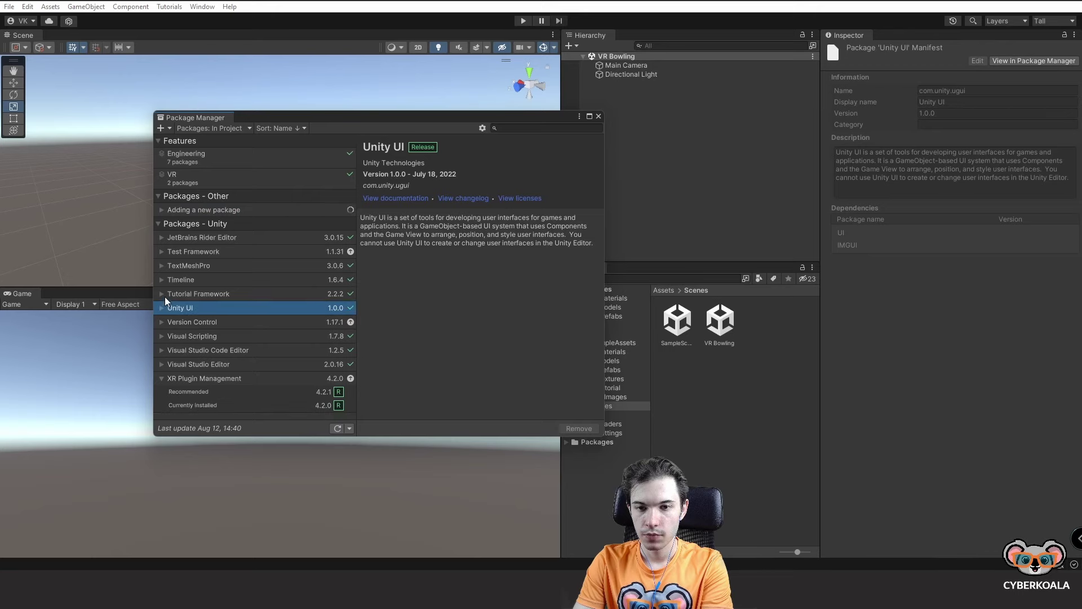
click(167, 252)
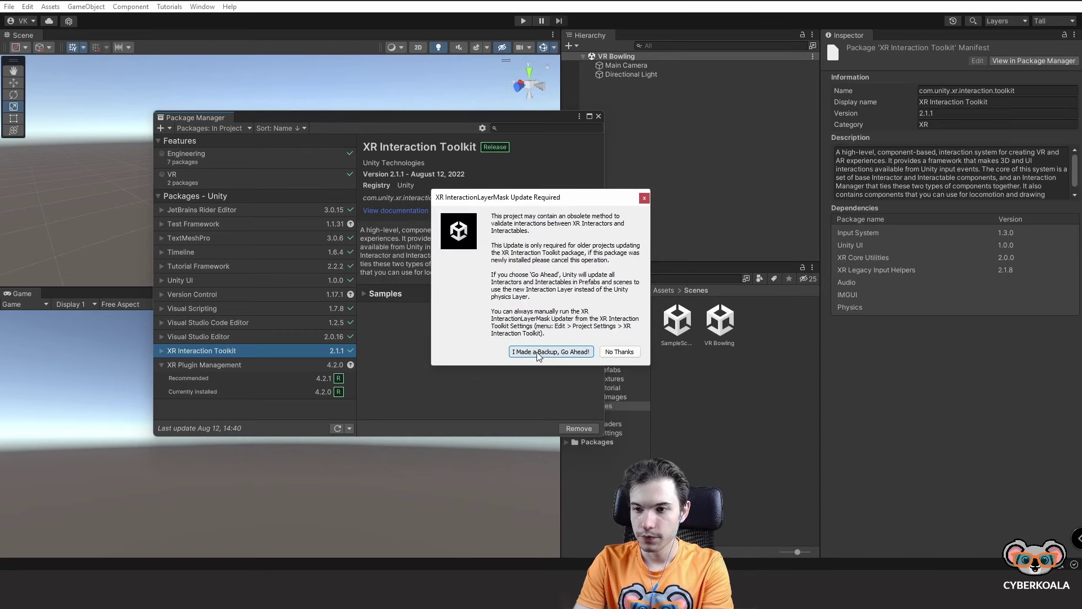
Step: Approve the interaction layer mask update, import the Starter Assets sample, and close Package Manager
click(538, 353)
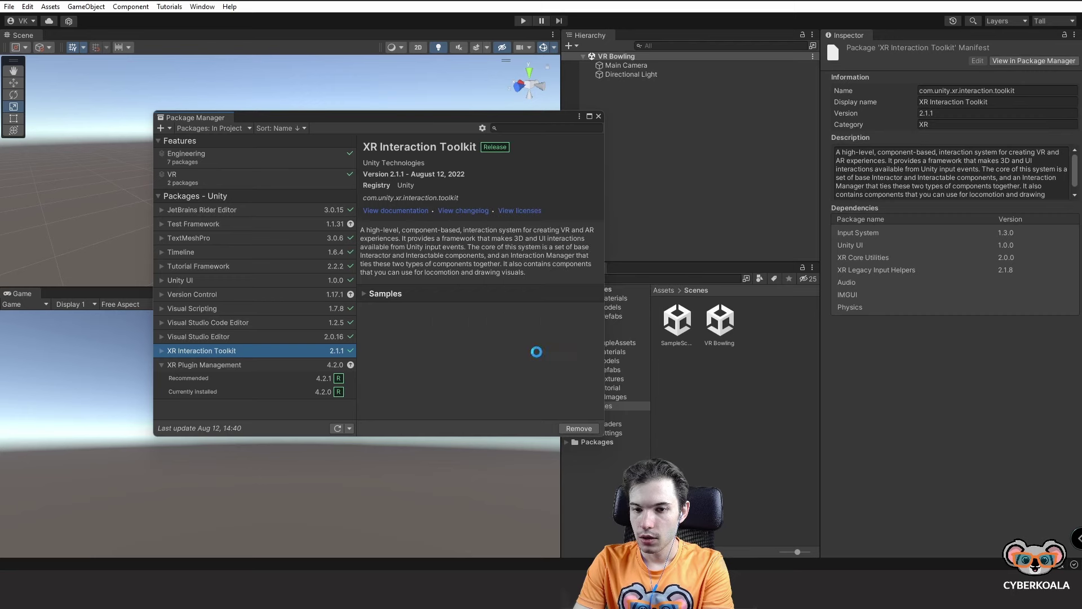
click(160, 351)
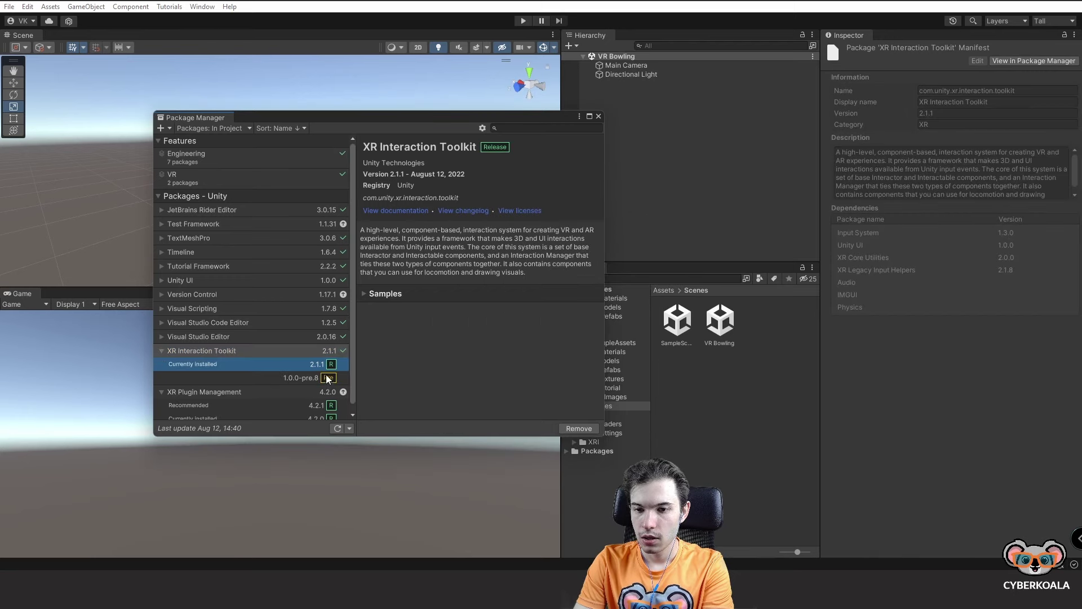
click(365, 293)
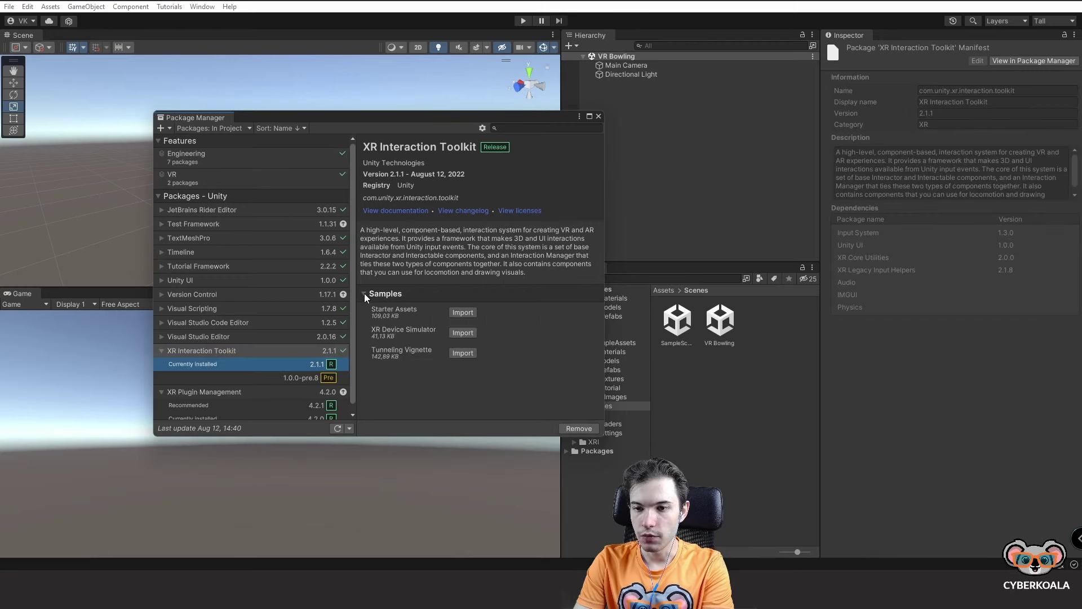
click(451, 313)
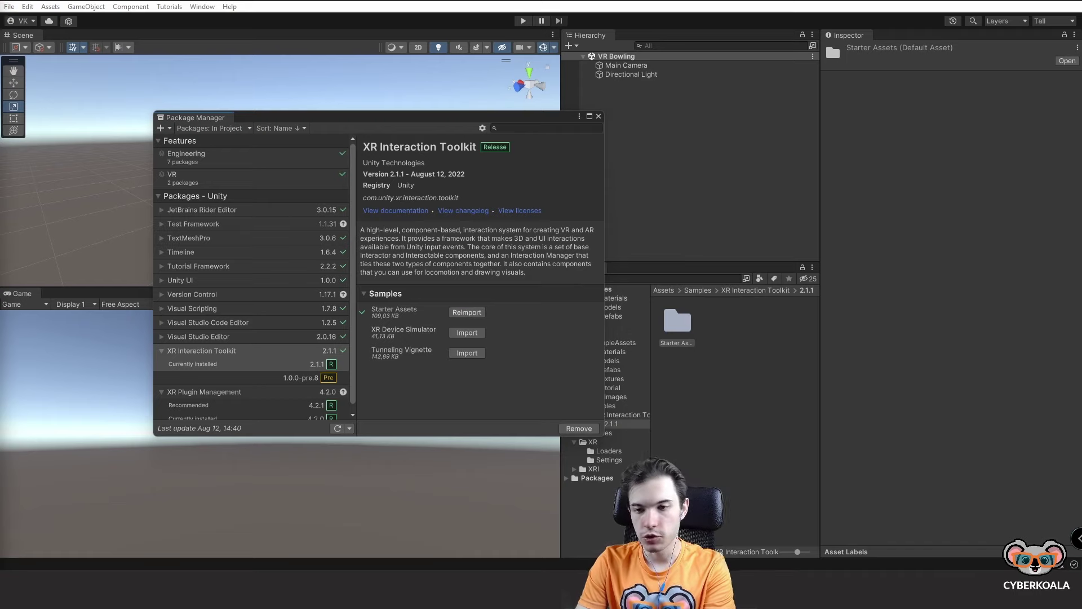
click(599, 116)
click(9, 6)
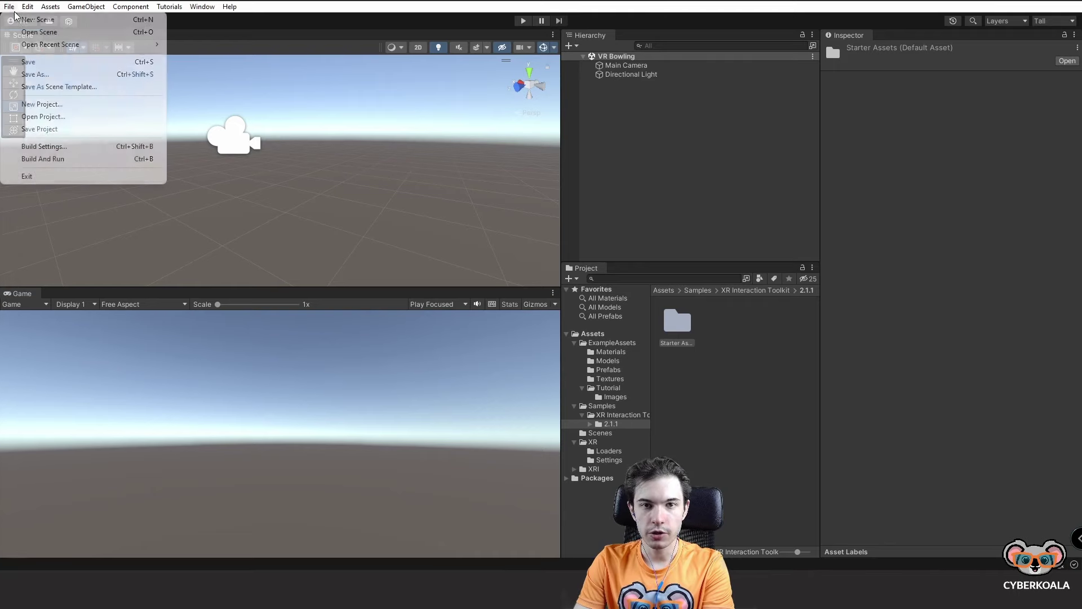
click(74, 150)
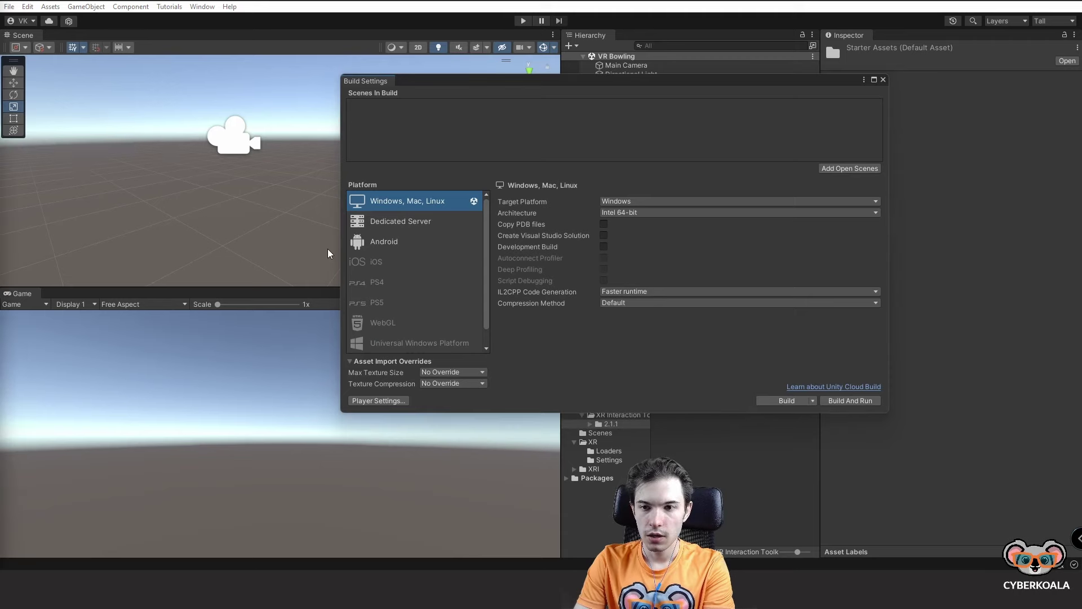
click(378, 400)
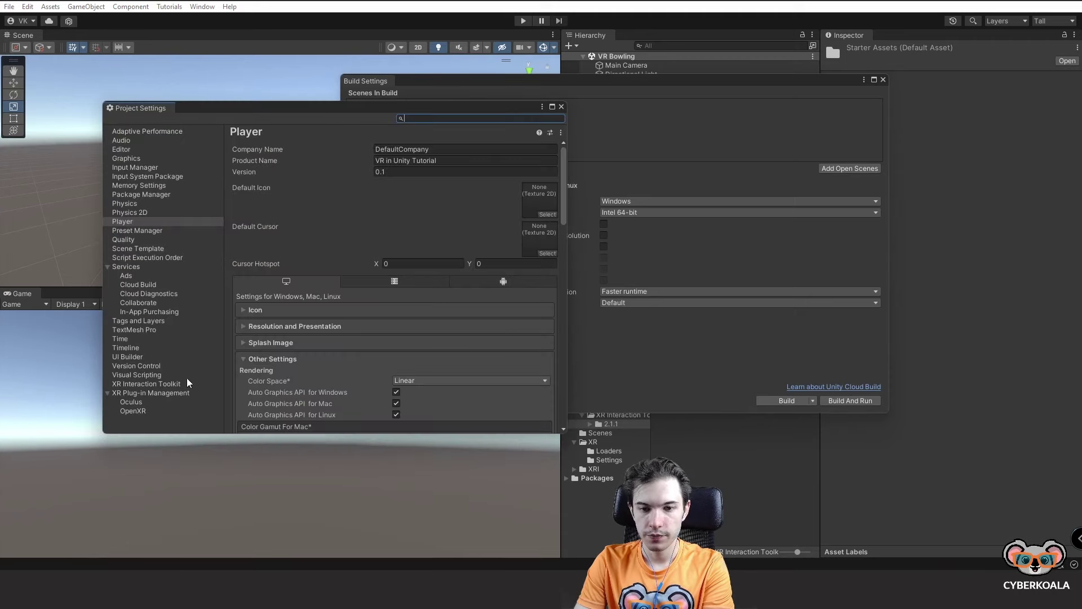
click(158, 392)
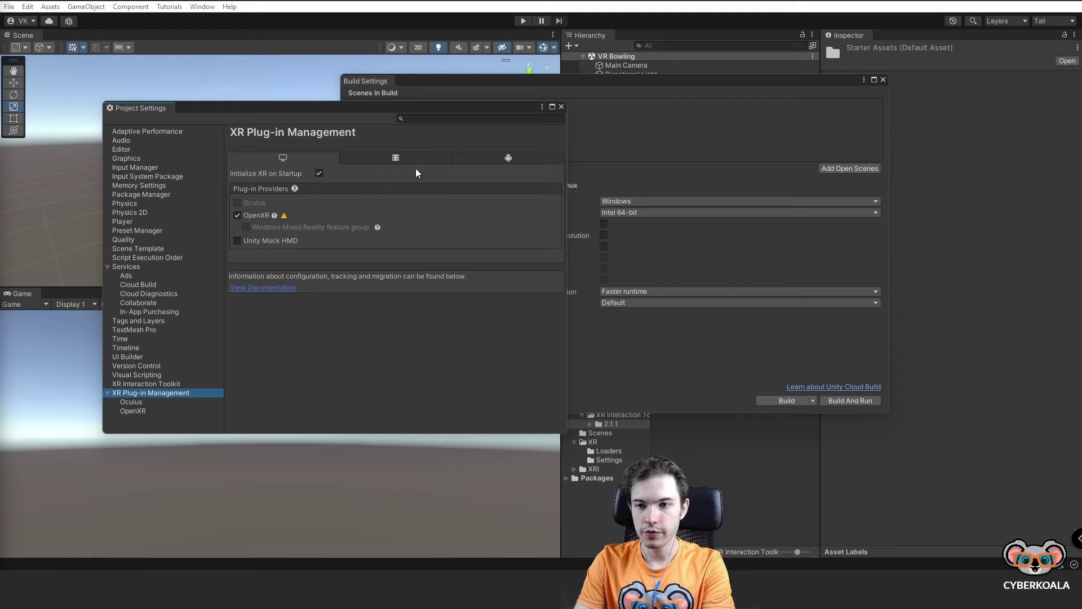
click(397, 156)
click(284, 156)
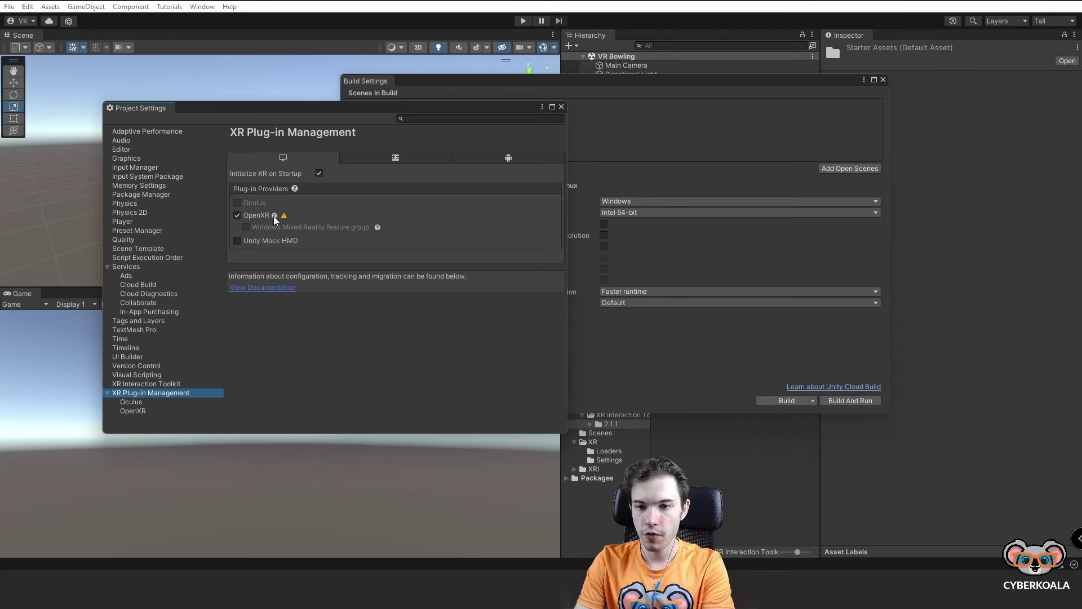
mouse_move(284, 216)
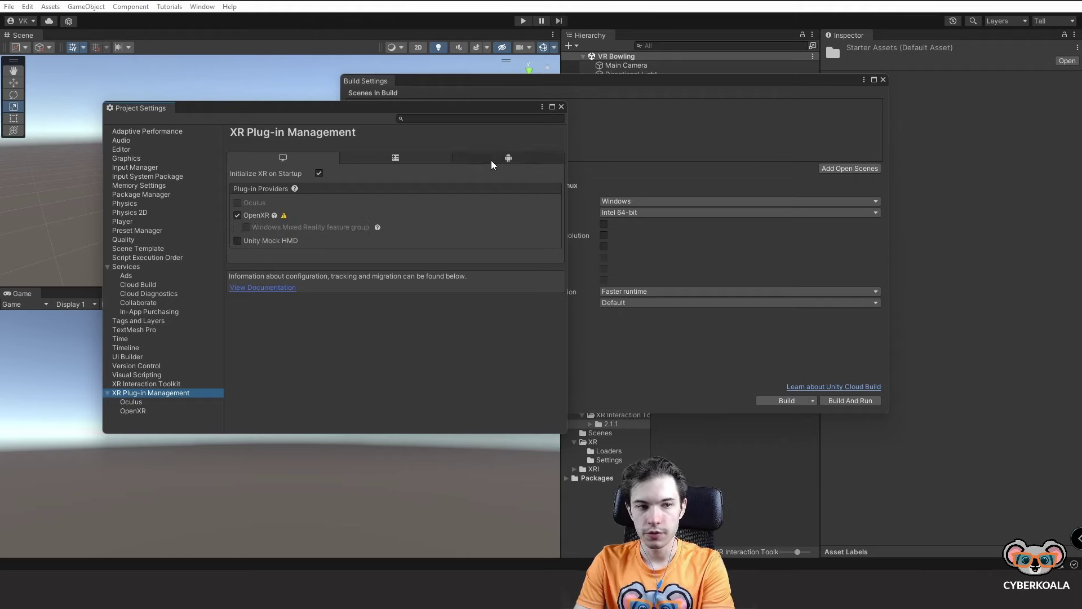
Step: Turn OpenXR off as the desktop XR plug-in provider
click(510, 160)
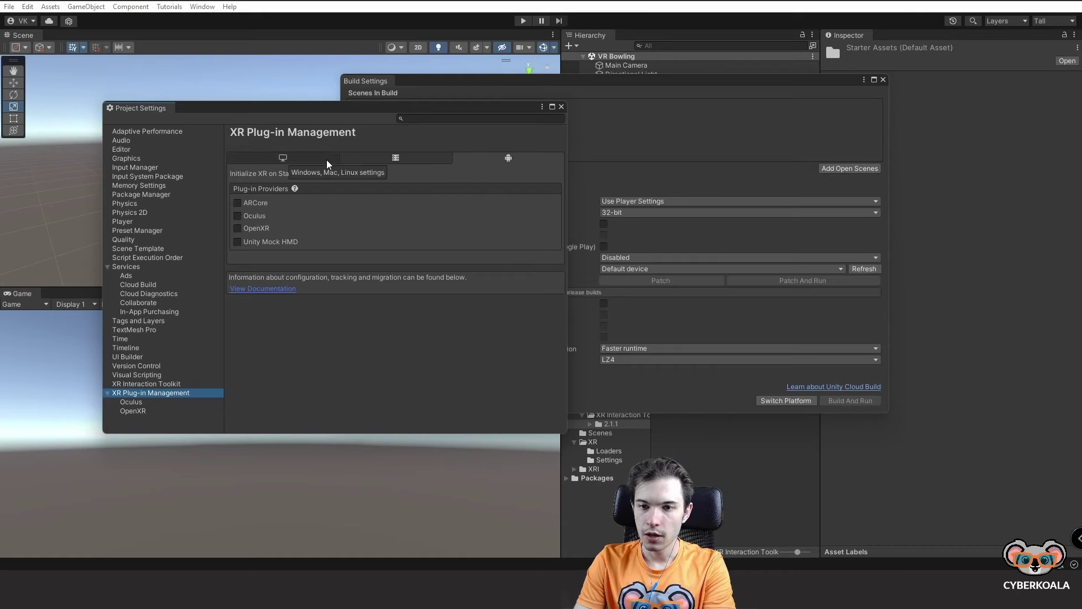
click(267, 160)
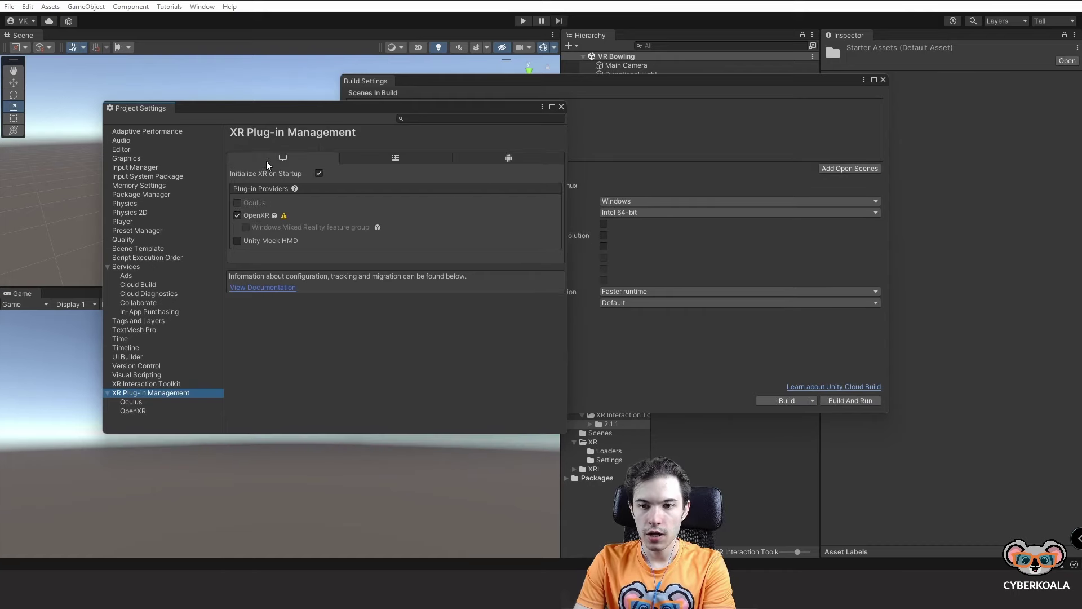
click(254, 215)
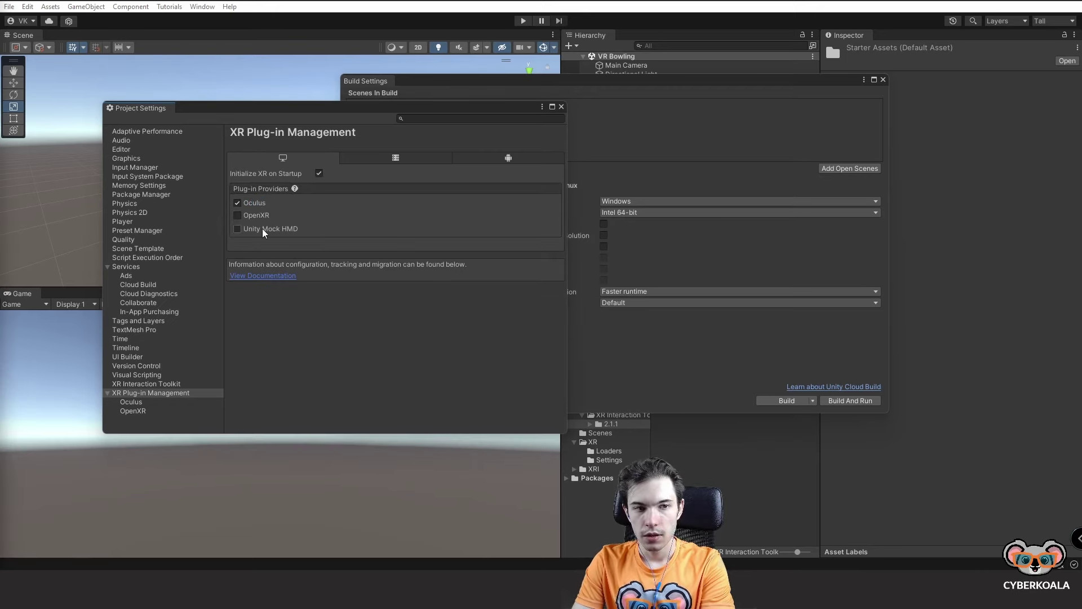
click(540, 155)
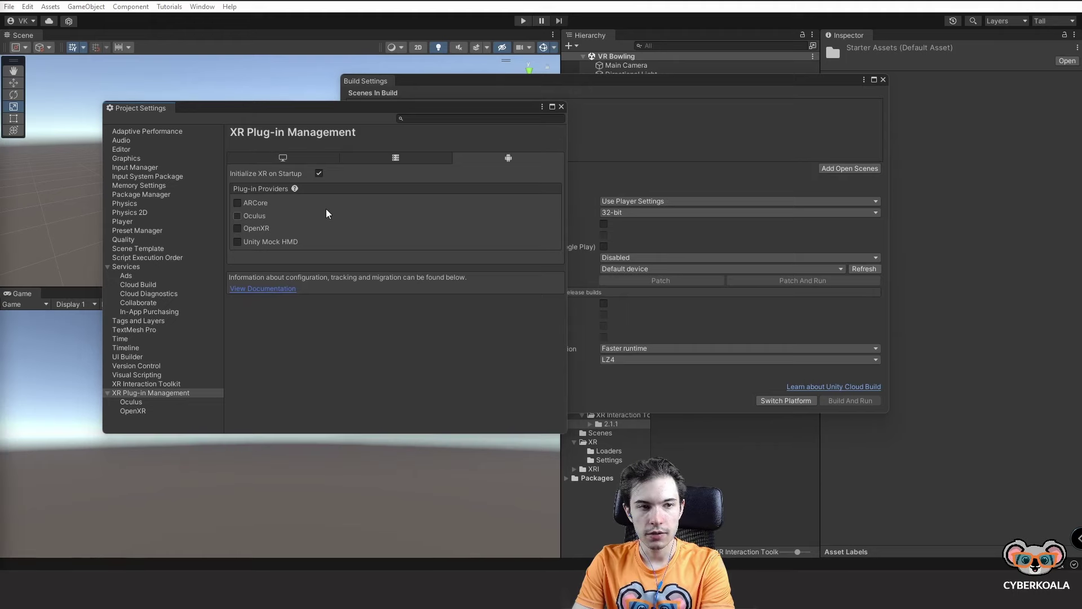
click(300, 159)
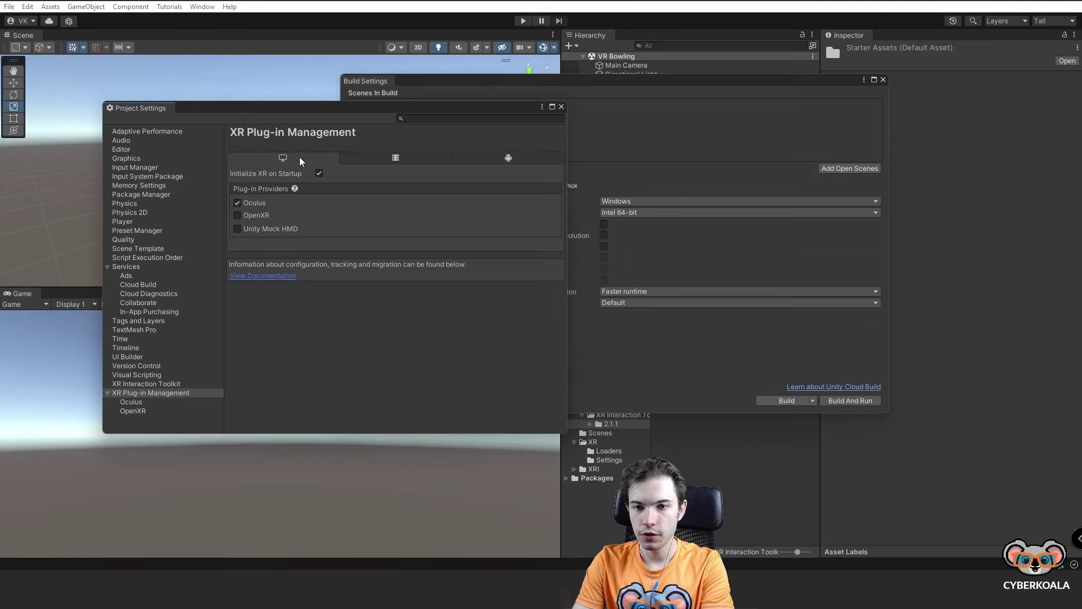
Step: Enable Oculus as the Android XR provider and open the Oculus settings page
click(505, 160)
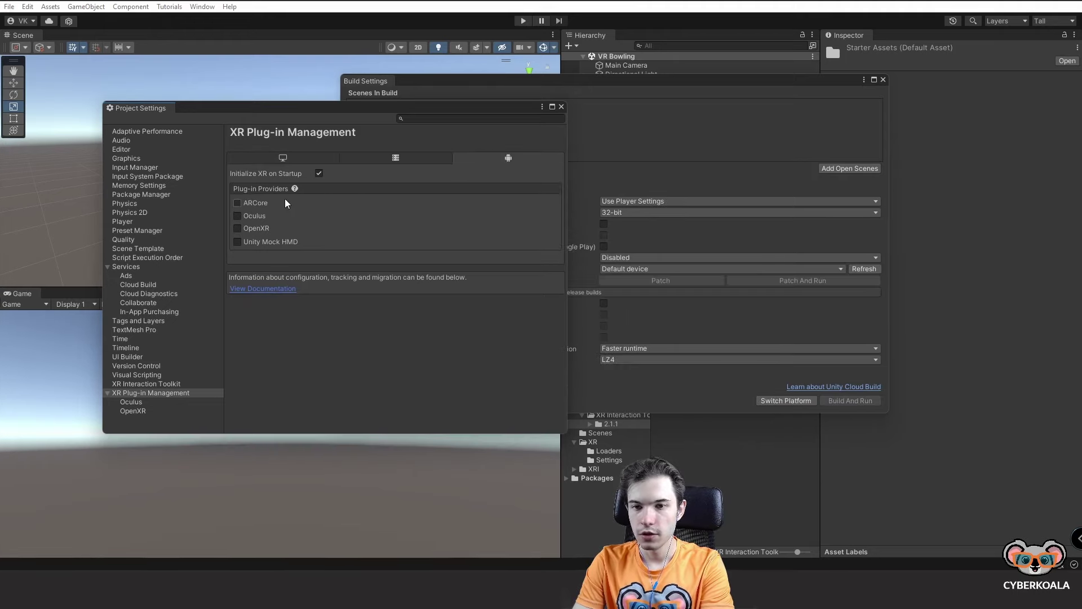
click(261, 217)
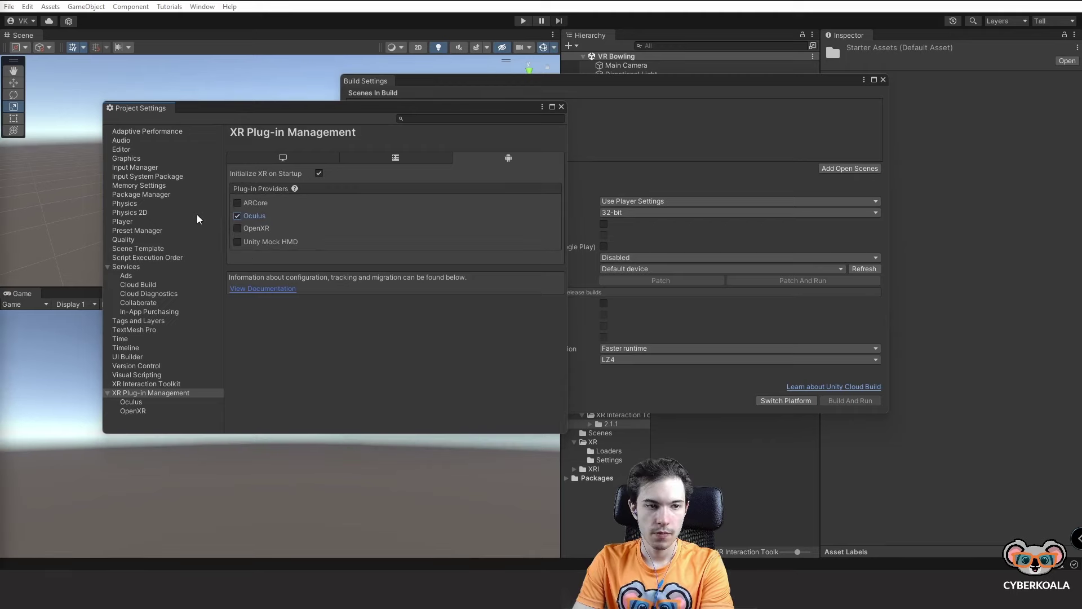
click(313, 159)
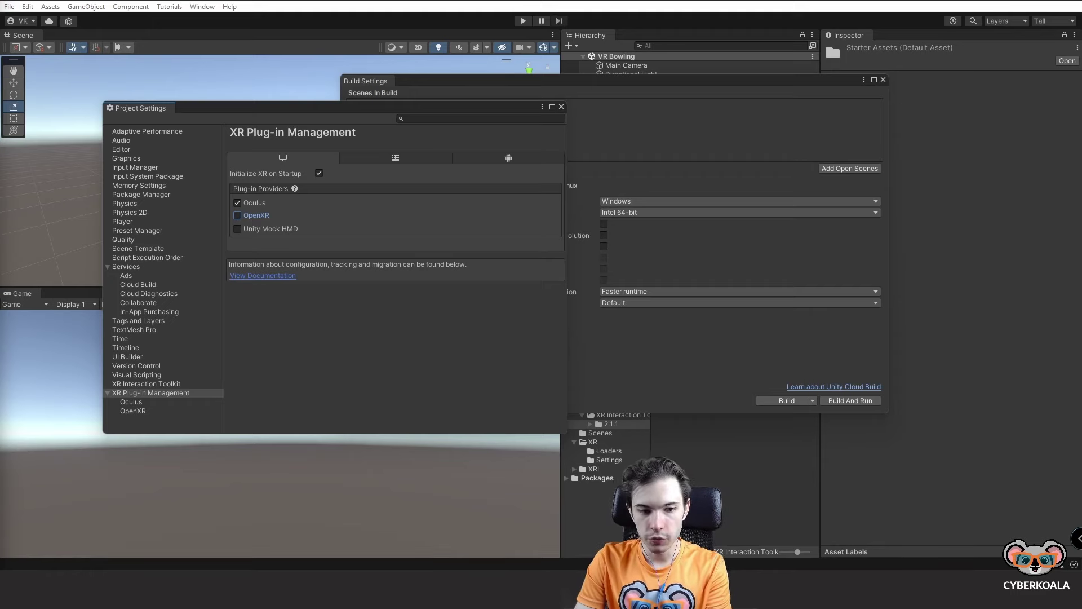
click(142, 402)
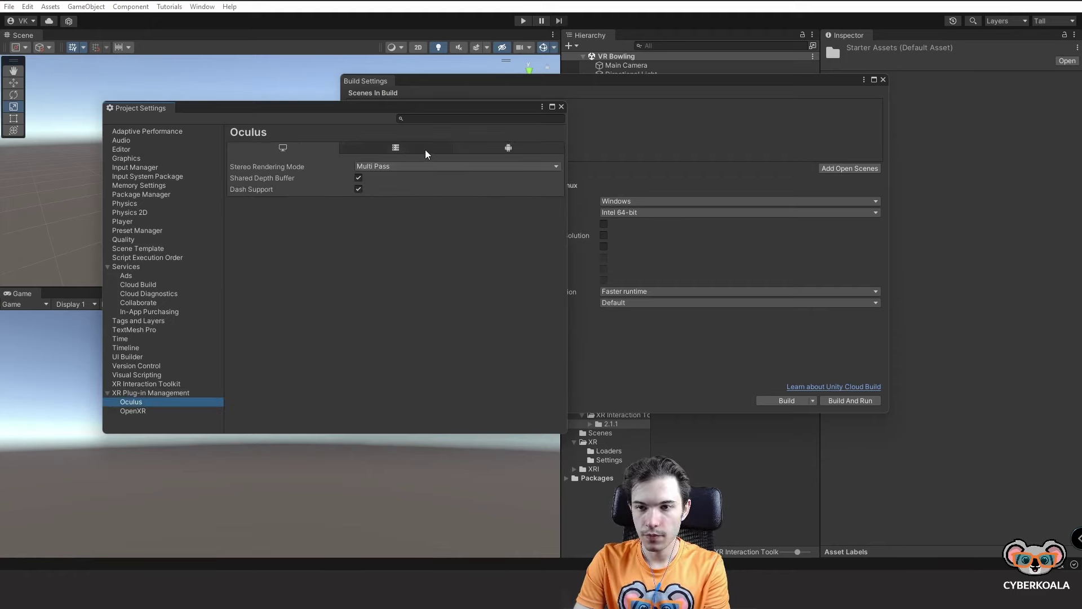
Step: Review the Oculus Android and desktop settings and the XR Interaction Toolkit page, ending on Player
click(463, 148)
click(293, 155)
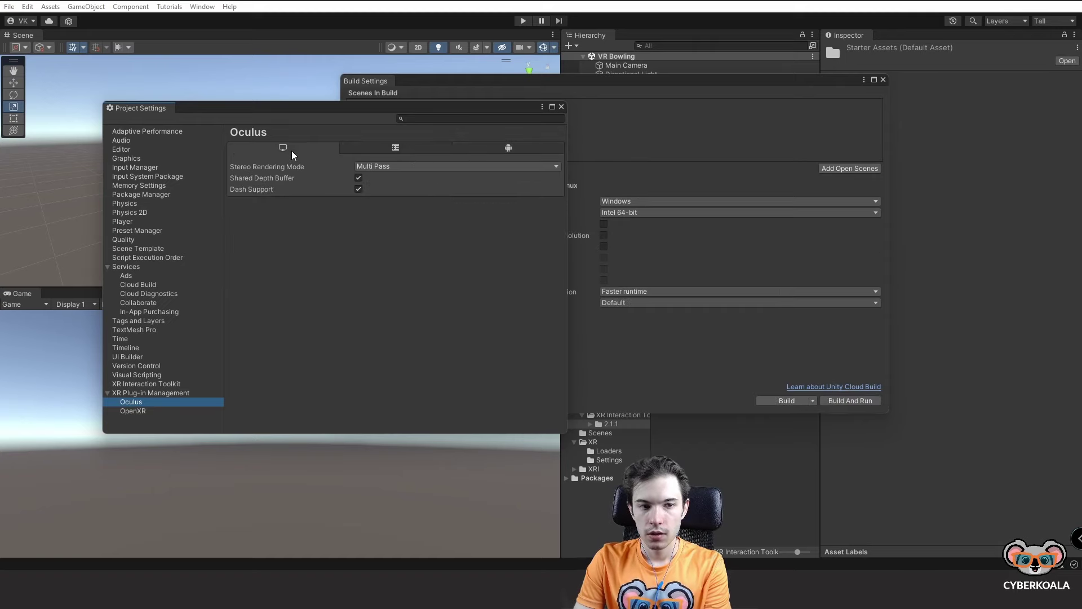
click(179, 390)
click(177, 385)
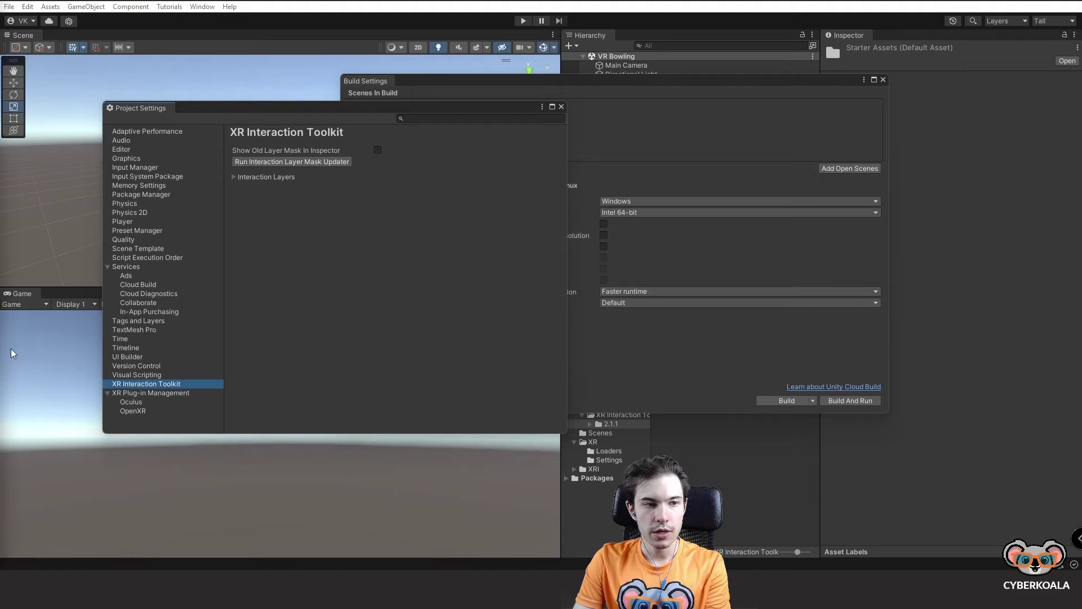
click(117, 222)
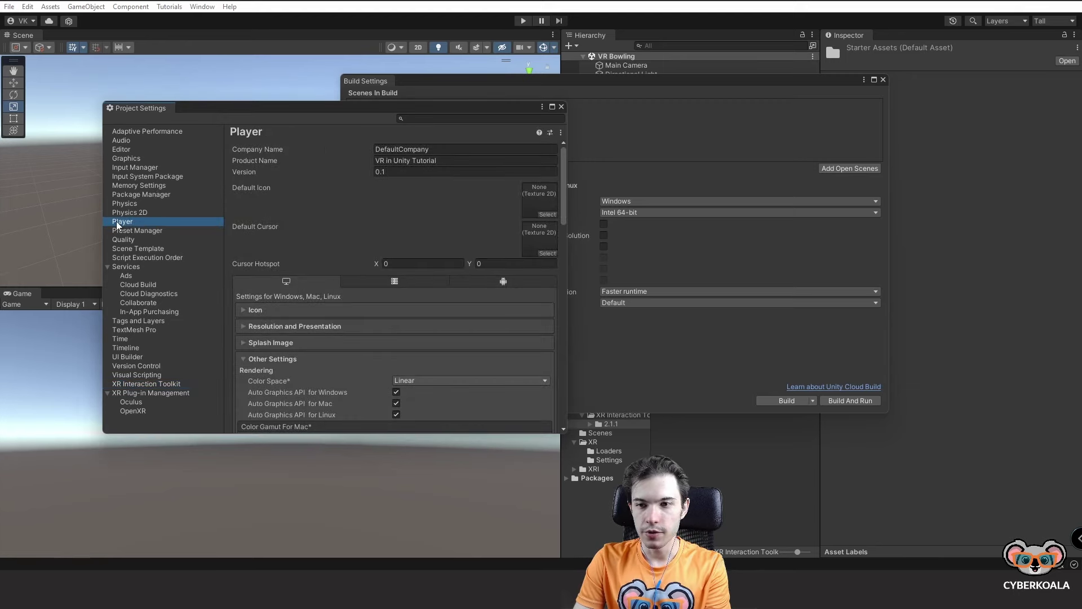
Step: Set the Company Name to com.cyberkoalastudios and copy it for reuse
click(447, 149)
key(ctrl+a)
text(com.)
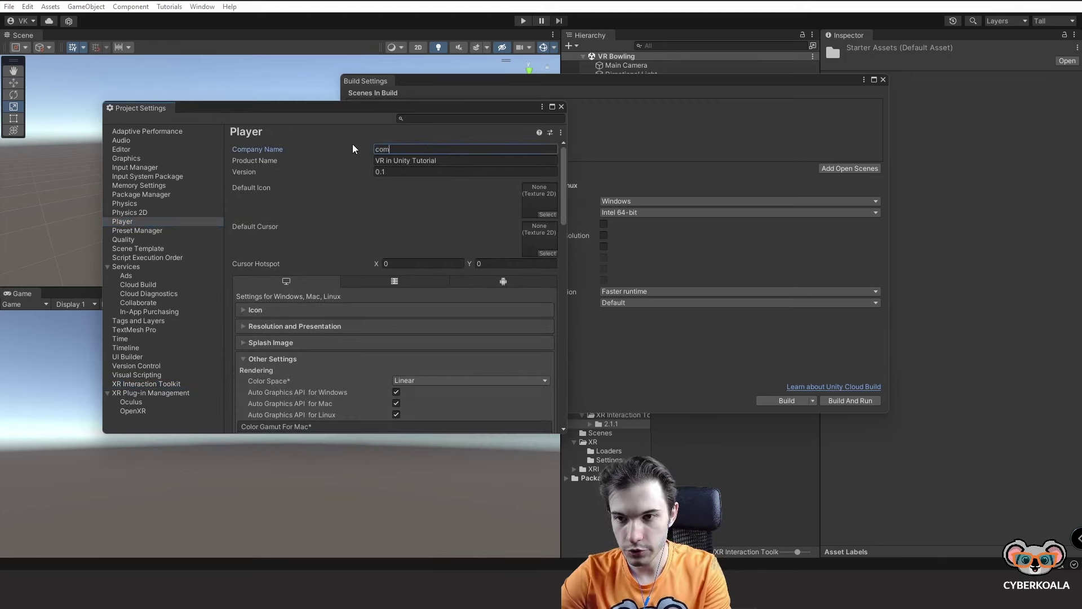
text(cyberkoal)
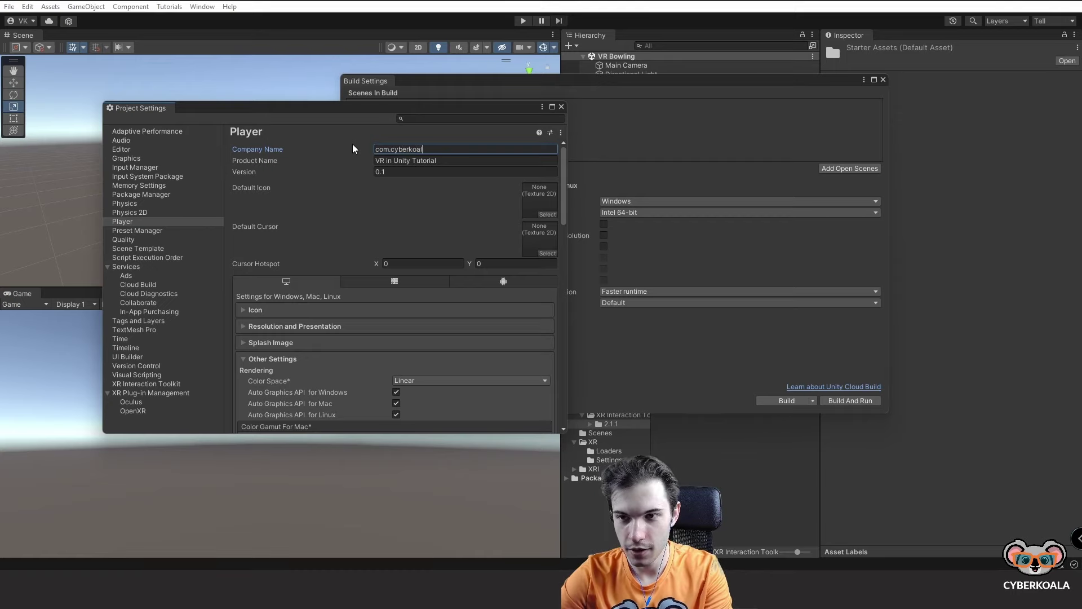
text(astudios)
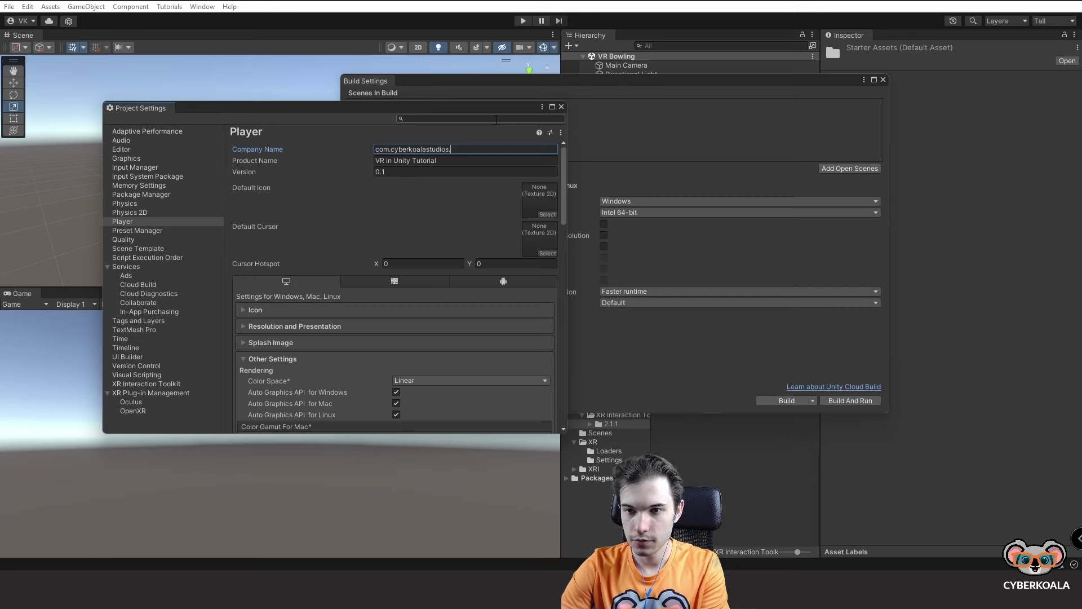
scroll(469, 154, down, 3)
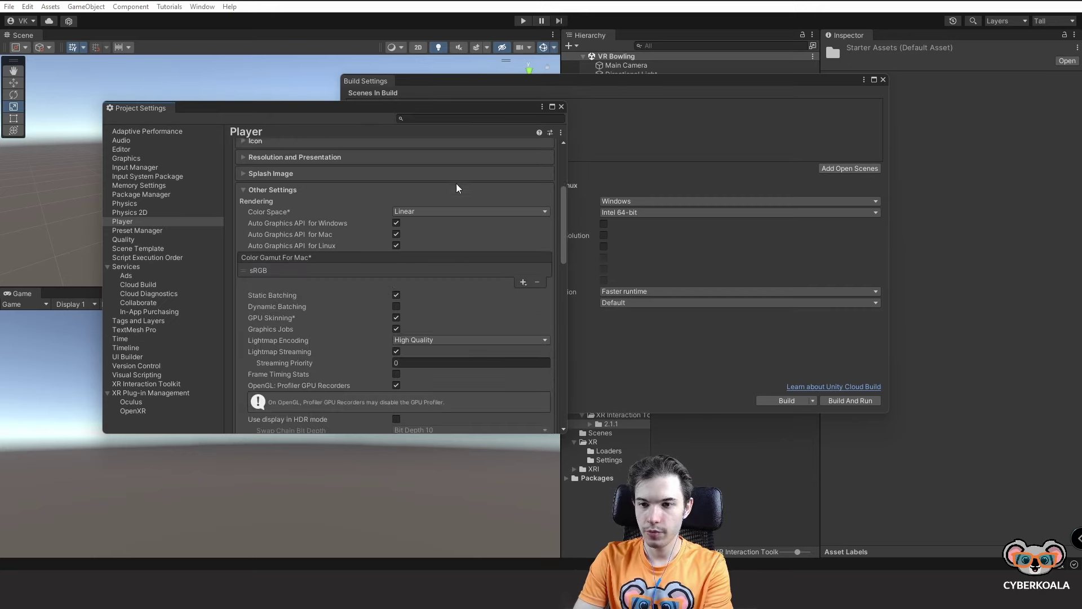
scroll(455, 184, down, 8)
scroll(465, 184, up, 3)
scroll(455, 212, up, 4)
scroll(451, 184, up, 4)
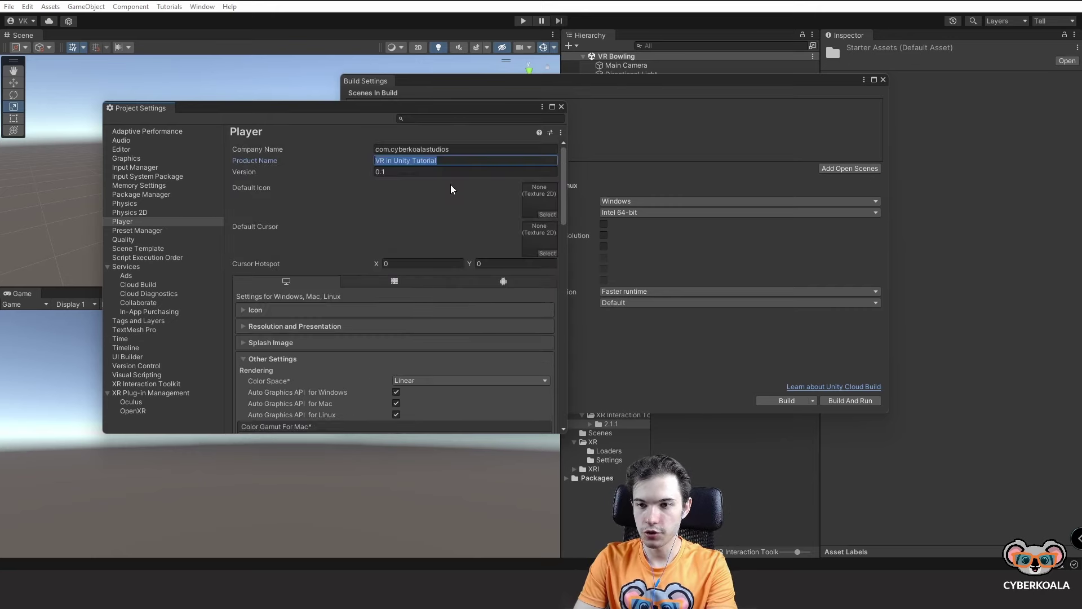
double_click(413, 149)
key(ctrl+c)
Step: Change the Bundle Identifier to com.cyberkoalastudios.unity.template.vr
scroll(445, 165, down, 8)
click(448, 236)
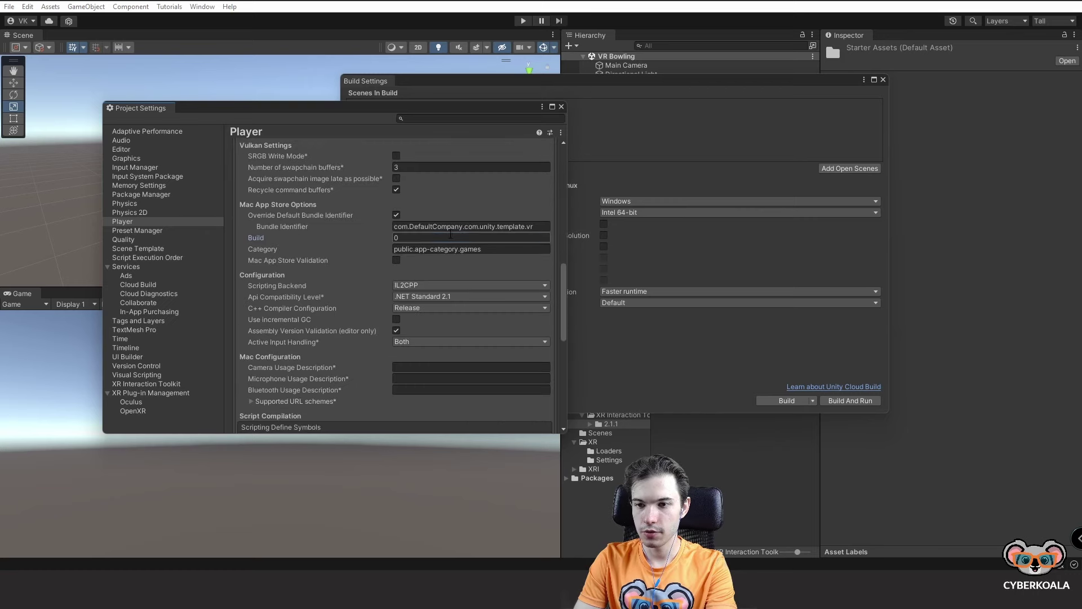
double_click(448, 227)
key(ctrl+v)
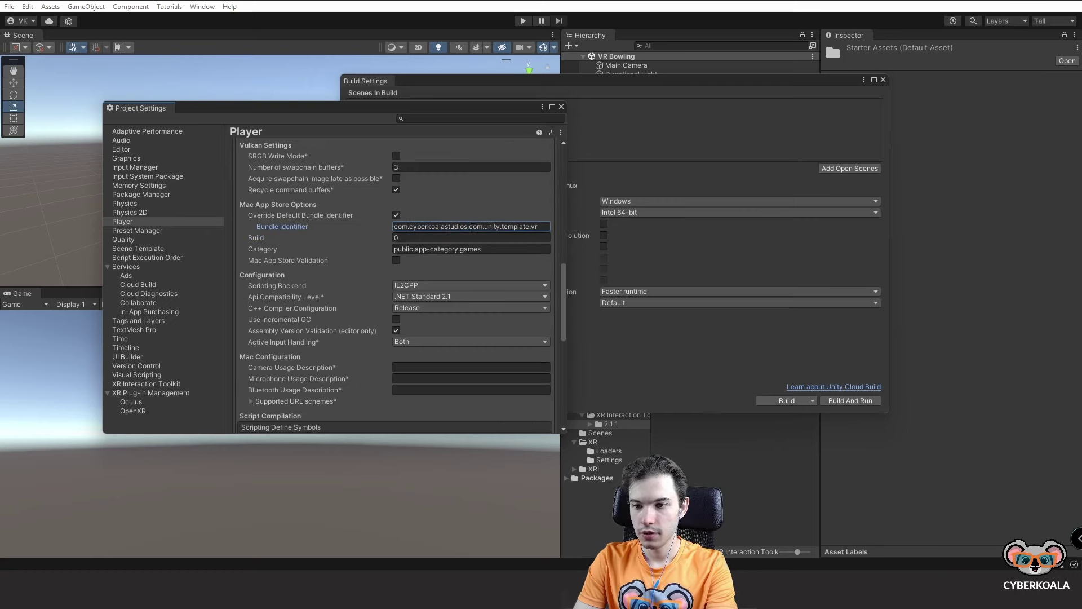
double_click(472, 227)
key(BackSpace)
key(BackSpace)
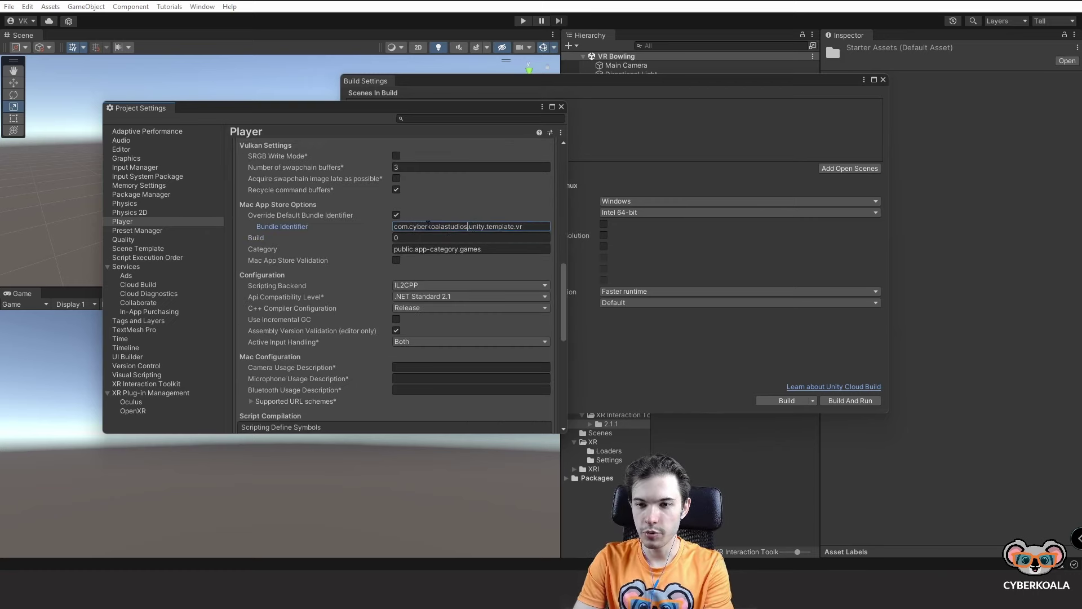
scroll(446, 254, up, 10)
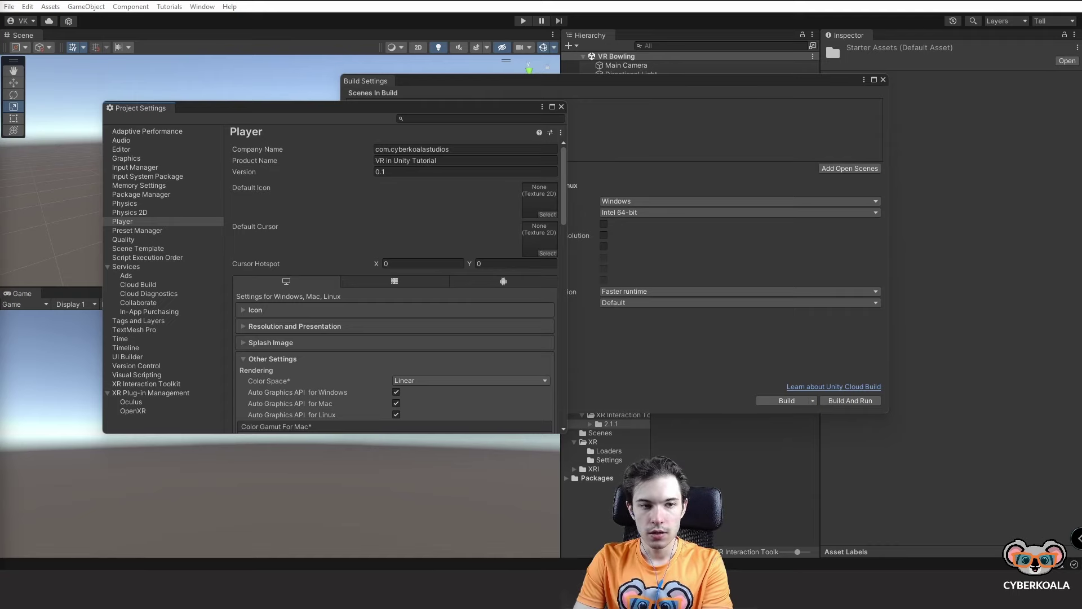
Step: Look through the Android player settings down to Optimization and Stack Trace
click(192, 223)
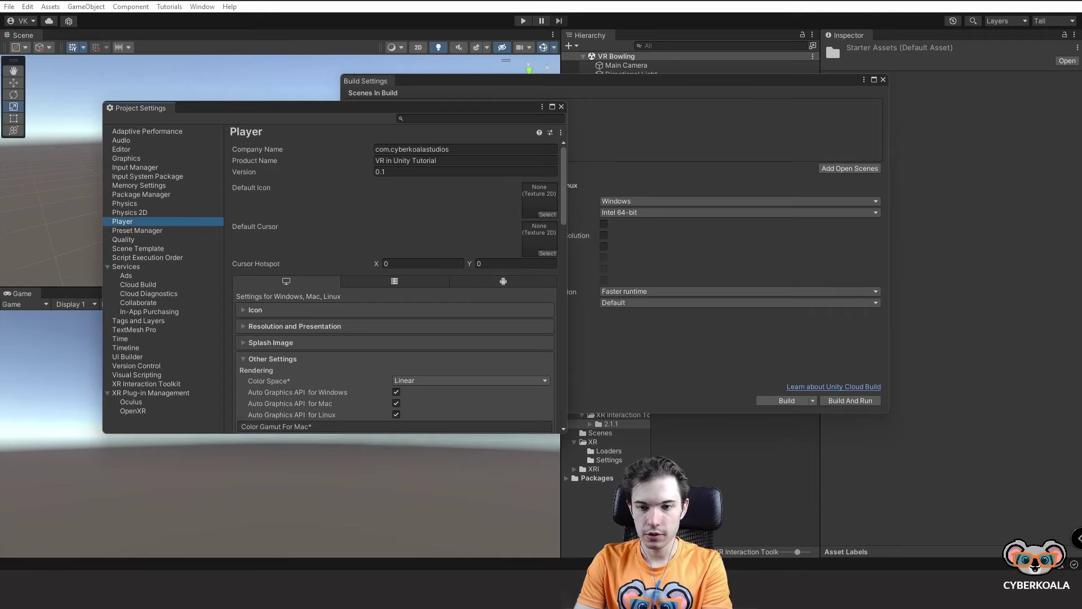
scroll(387, 327, down, 8)
scroll(451, 270, up, 10)
click(503, 212)
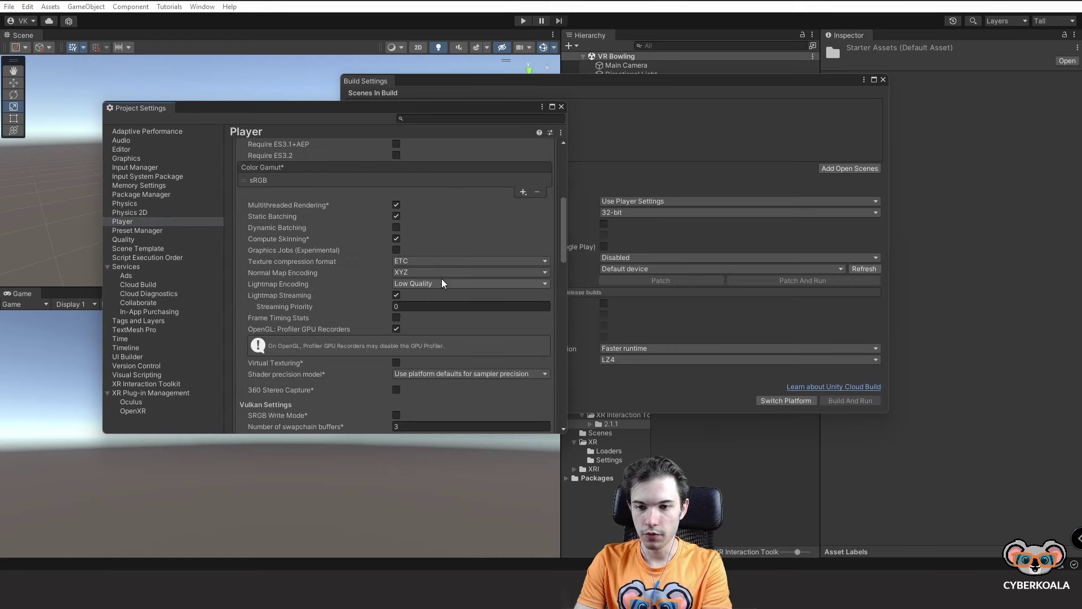
scroll(418, 316, down, 5)
scroll(413, 316, down, 3)
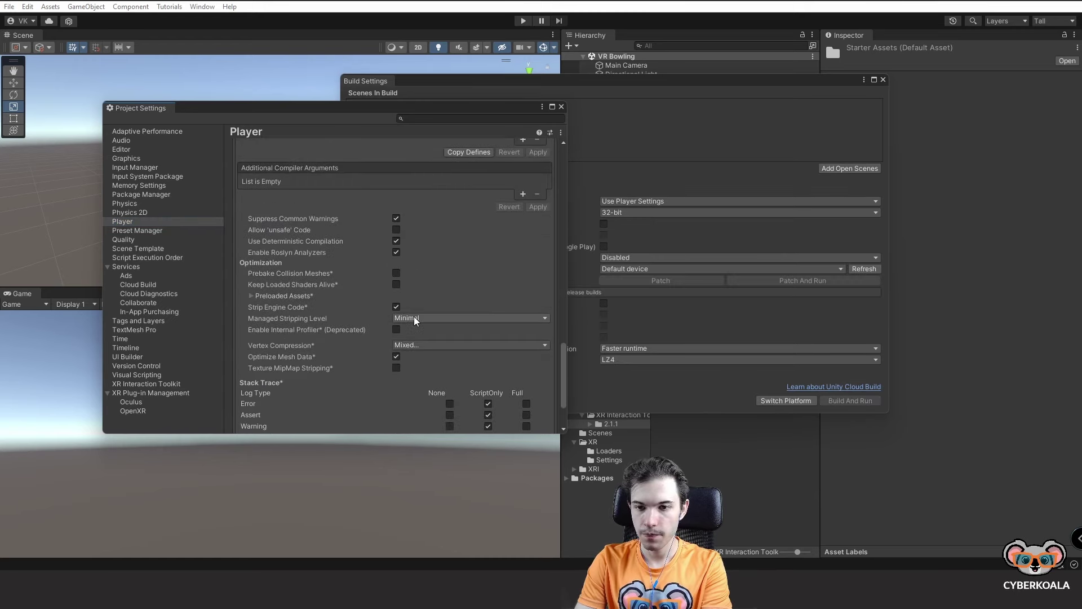
scroll(414, 316, down, 2)
scroll(414, 316, down, 1)
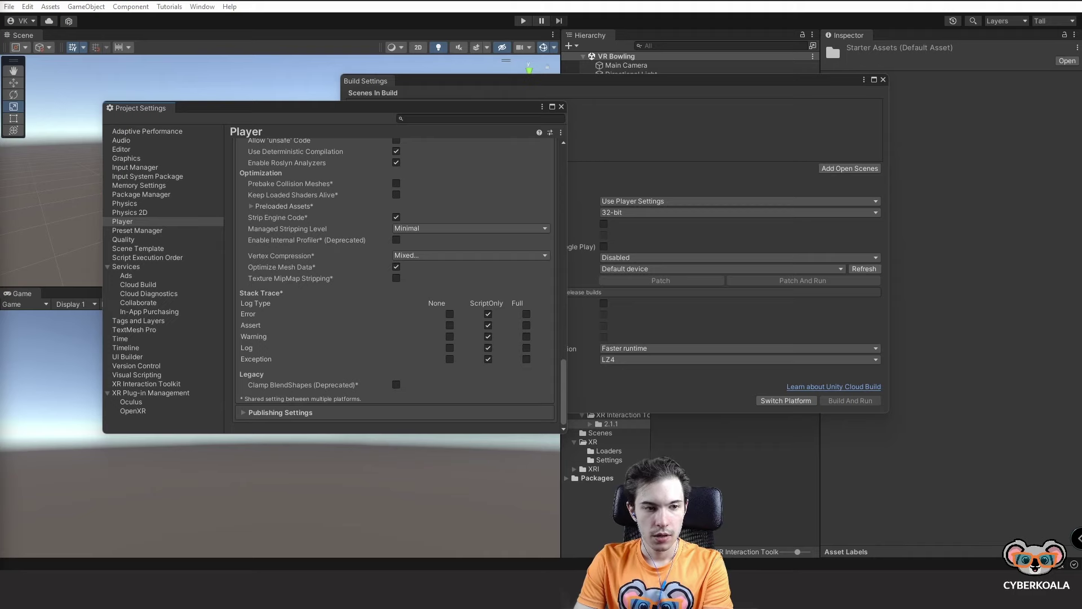
Step: Close Project Settings, select the Windows, Mac, Linux platform, and close Build Settings
click(562, 109)
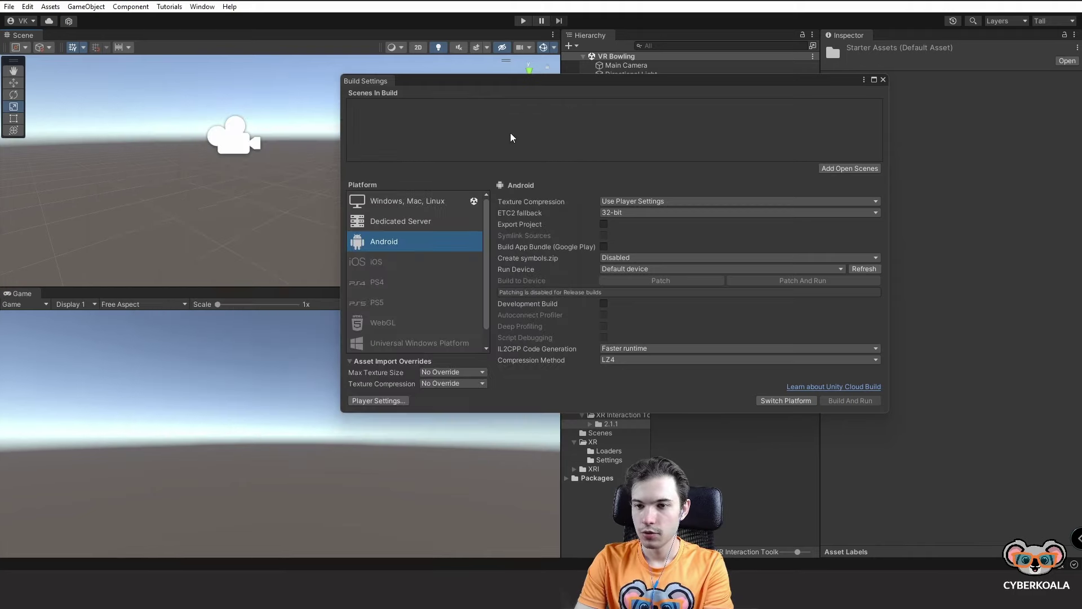
click(442, 204)
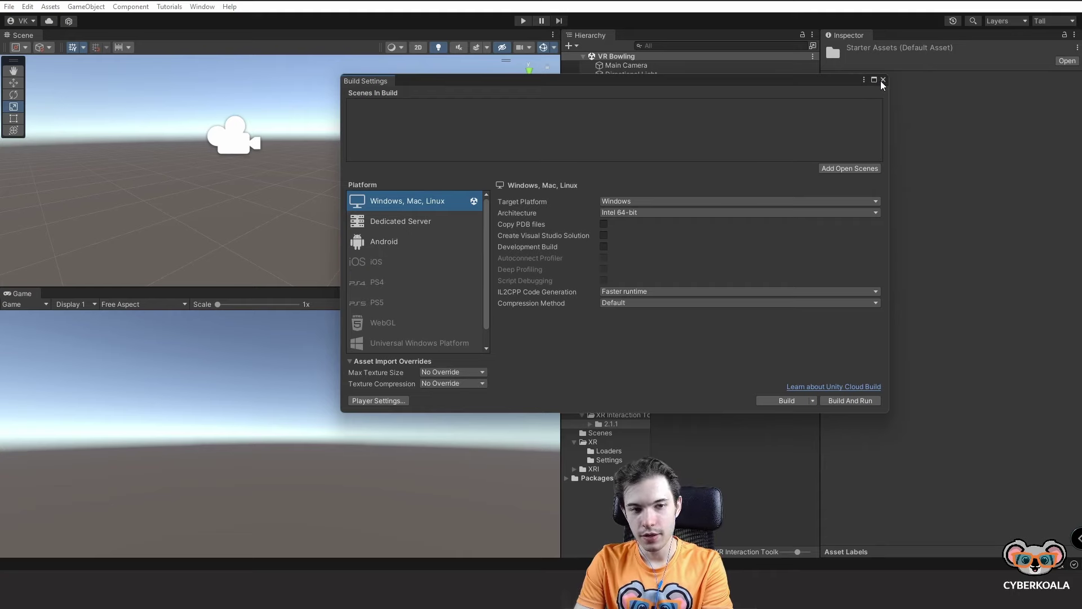
click(883, 80)
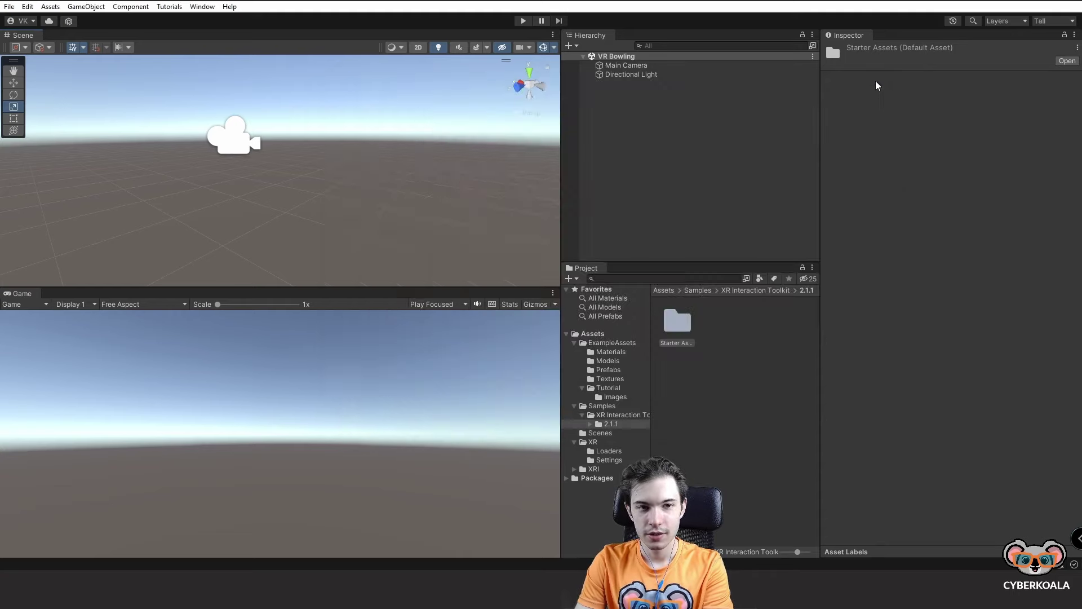
right_click(647, 124)
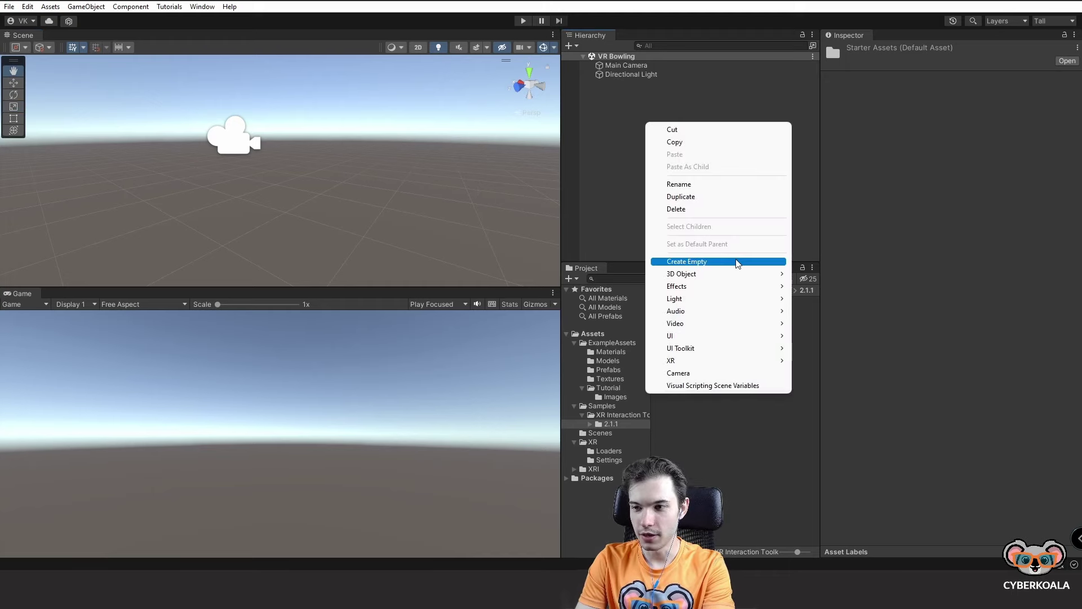
Step: Add a 3D Plane to the scene and set its position to 0, 0, 0
click(603, 138)
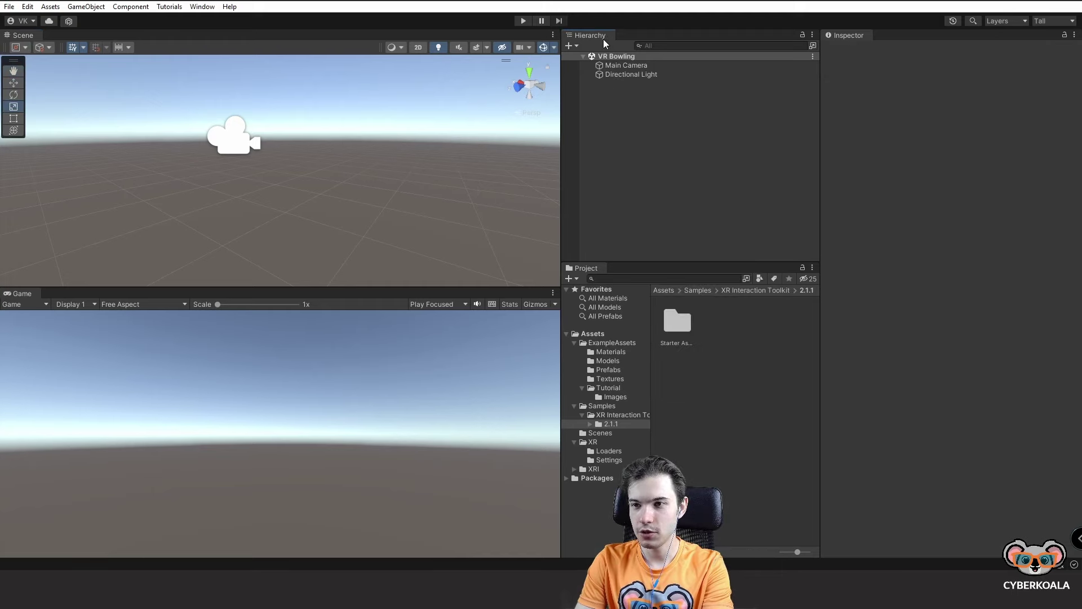
right_click(632, 103)
mouse_move(707, 253)
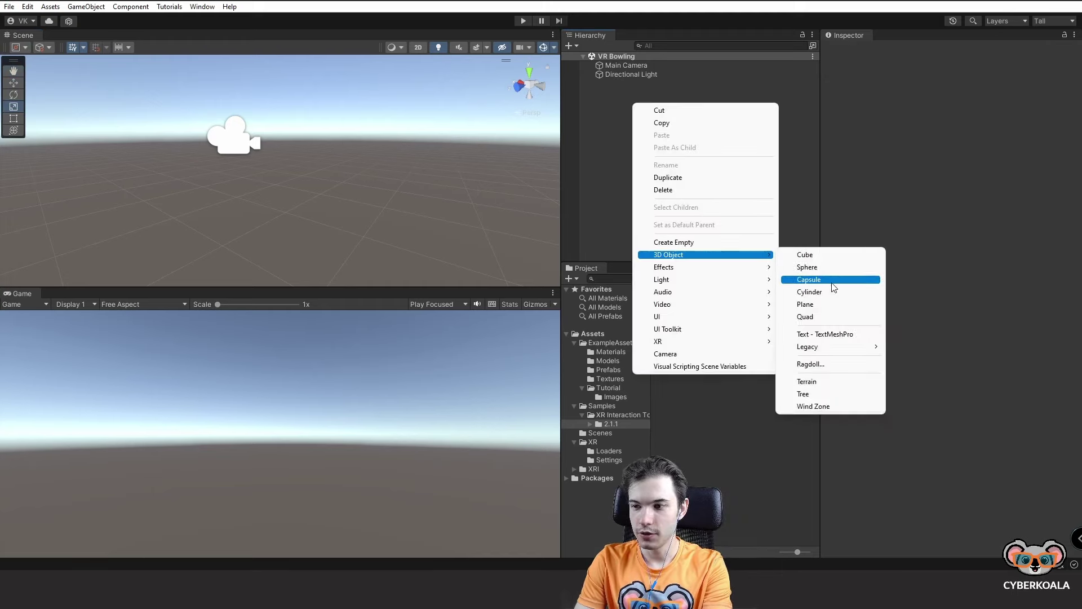
click(823, 303)
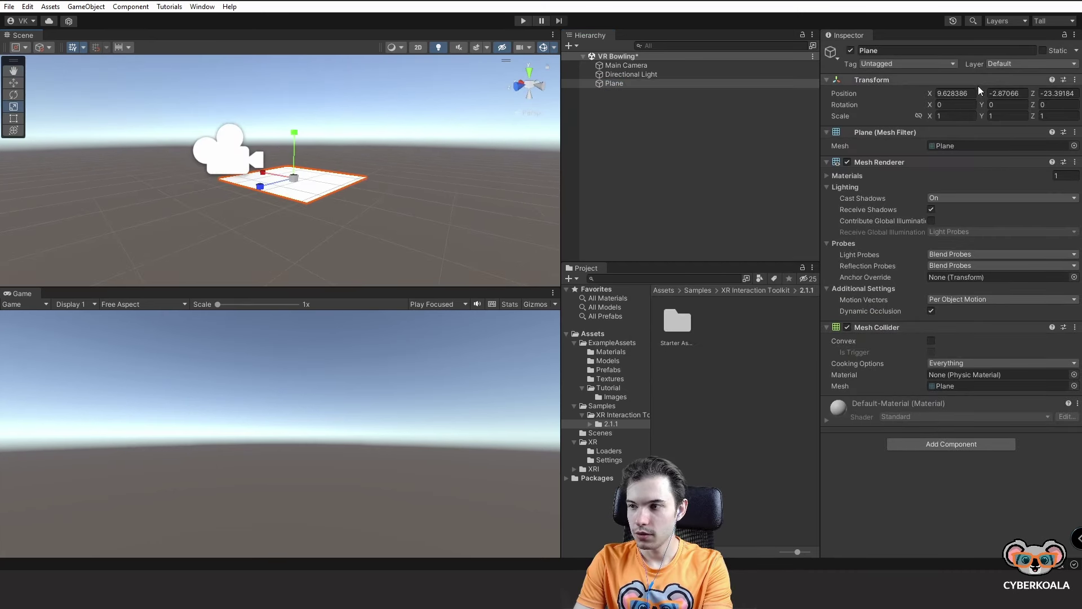
click(954, 93)
key(Tab)
text(0)
key(Return)
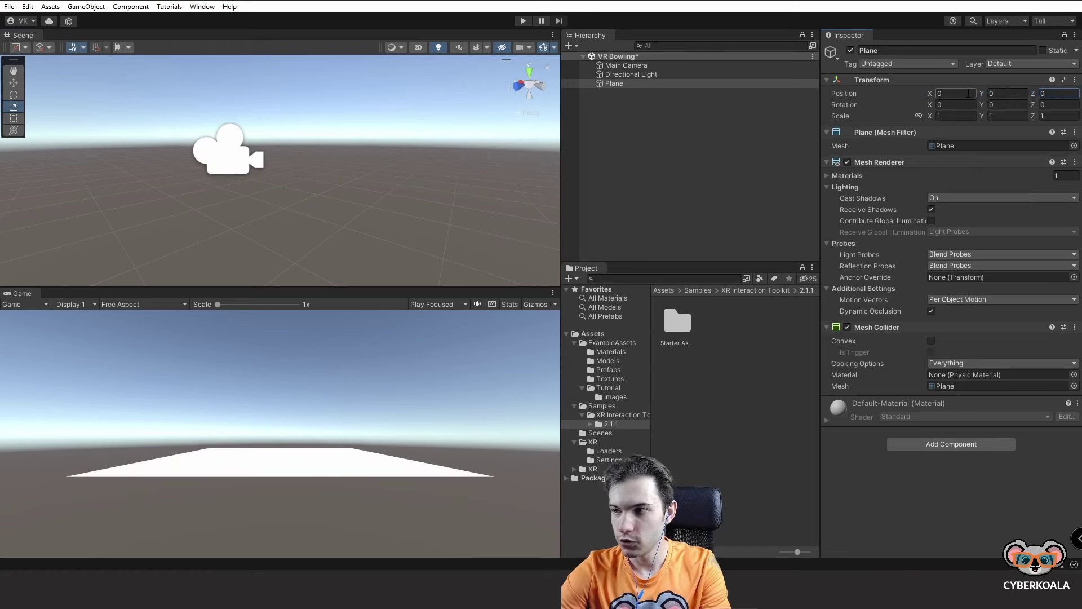
Step: Stretch the plane to X scale 3.4879 and Z scale 2.8676
mouse_move(316, 248)
alt+mouse_down()
mouse_move(264, 253)
mouse_move(200, 217)
alt+mouse_up()
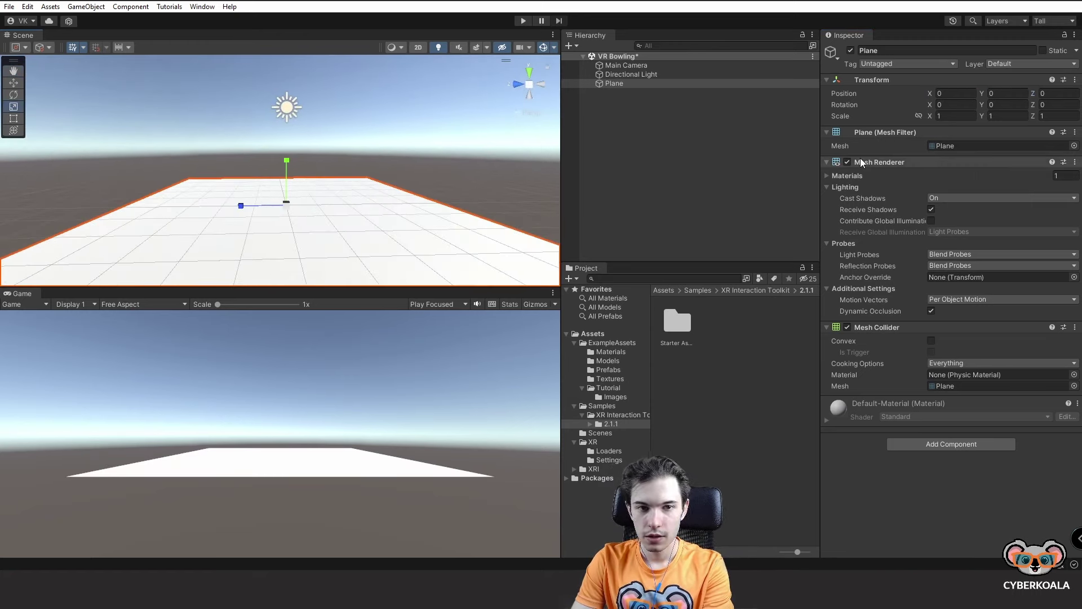
drag(288, 203, 375, 218)
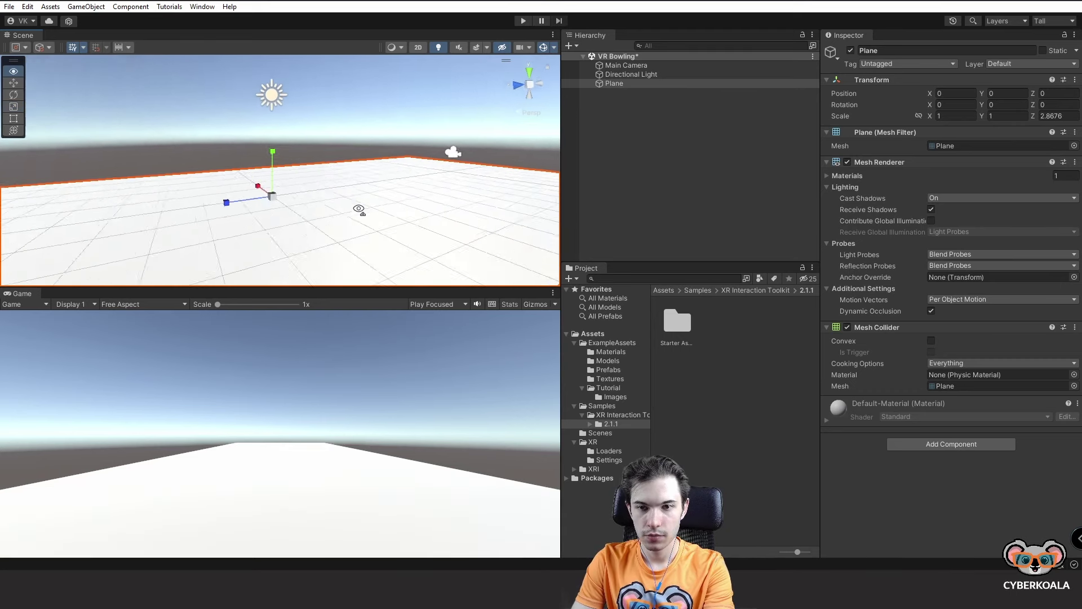
drag(298, 173, 230, 169)
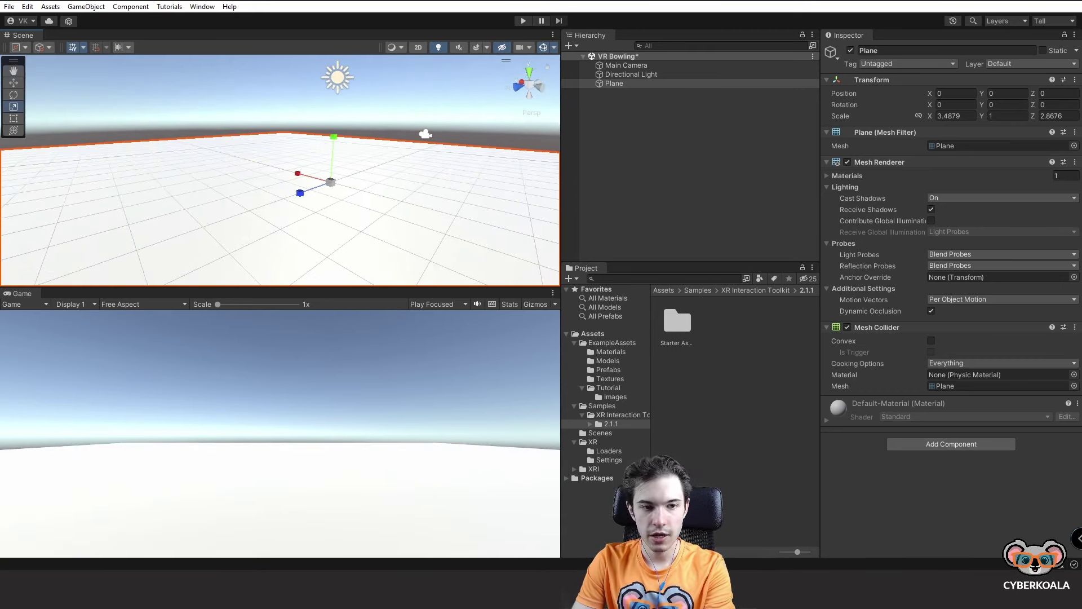
Step: Collapse the Samples folder in Assets and widen the Hierarchy and Project panels
click(608, 334)
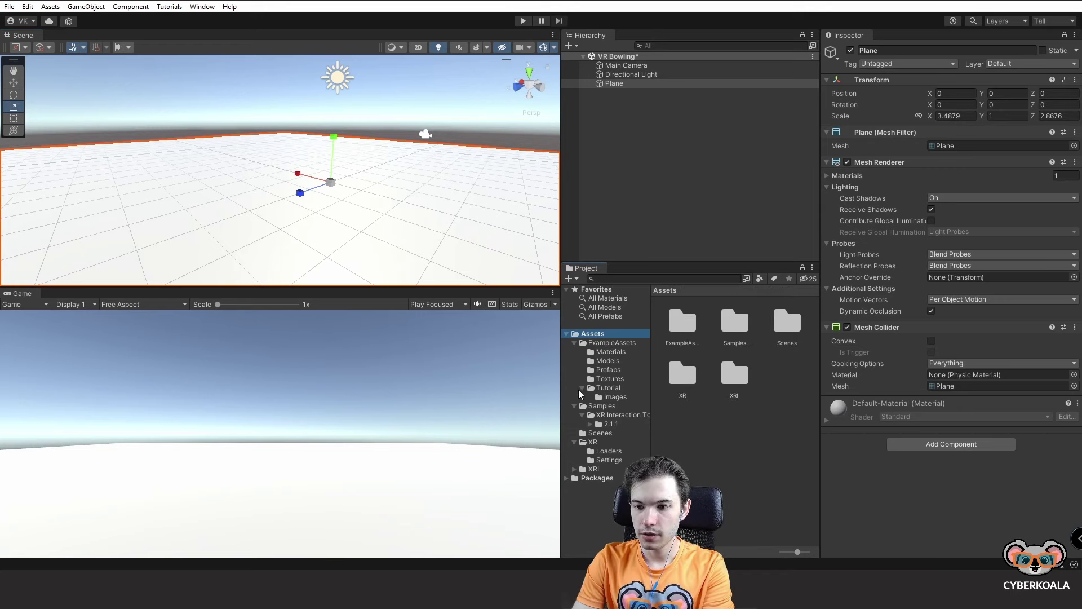
click(574, 406)
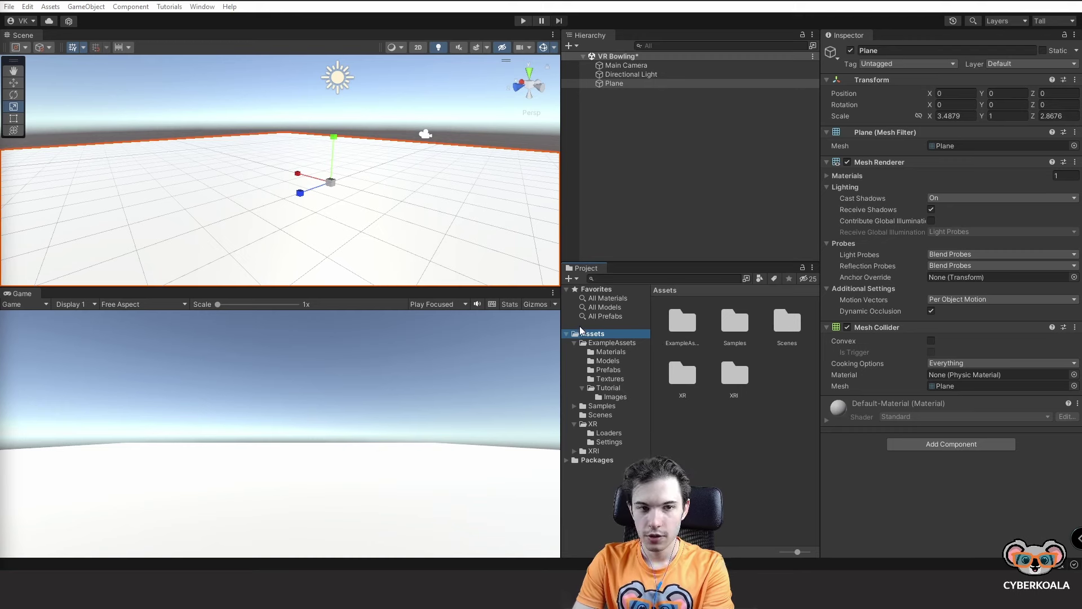
drag(563, 320, 509, 319)
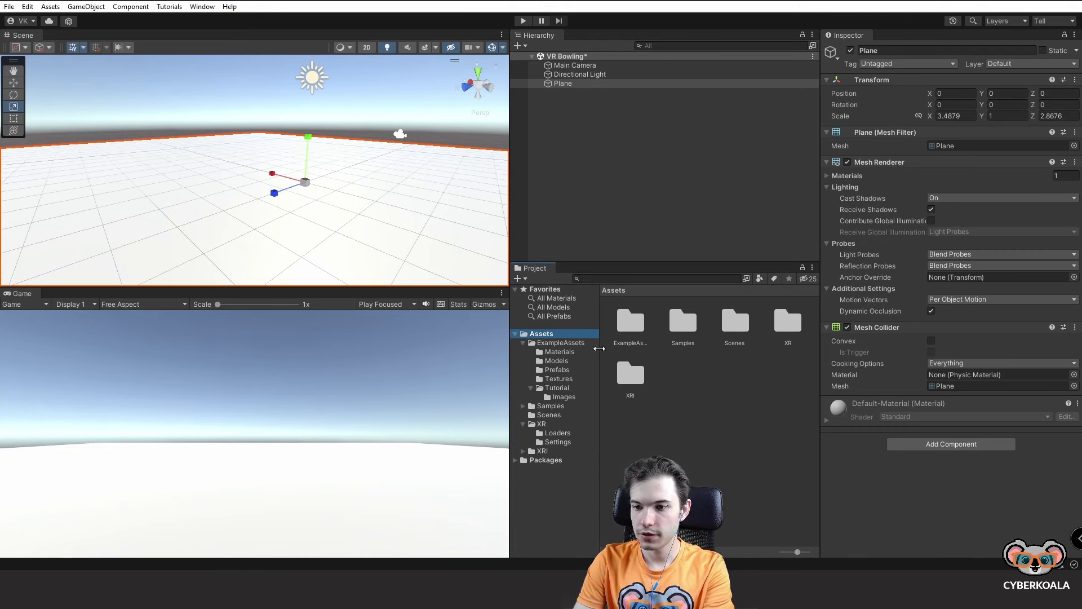
Step: Create a new material named Black in the Materials folder
click(561, 352)
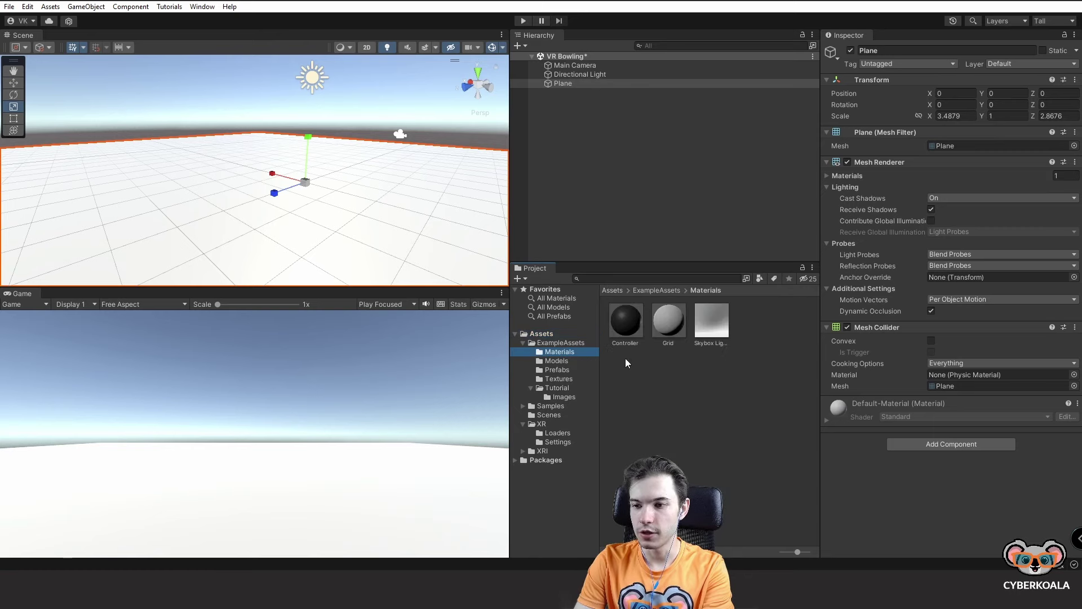
click(656, 372)
right_click(654, 367)
click(646, 367)
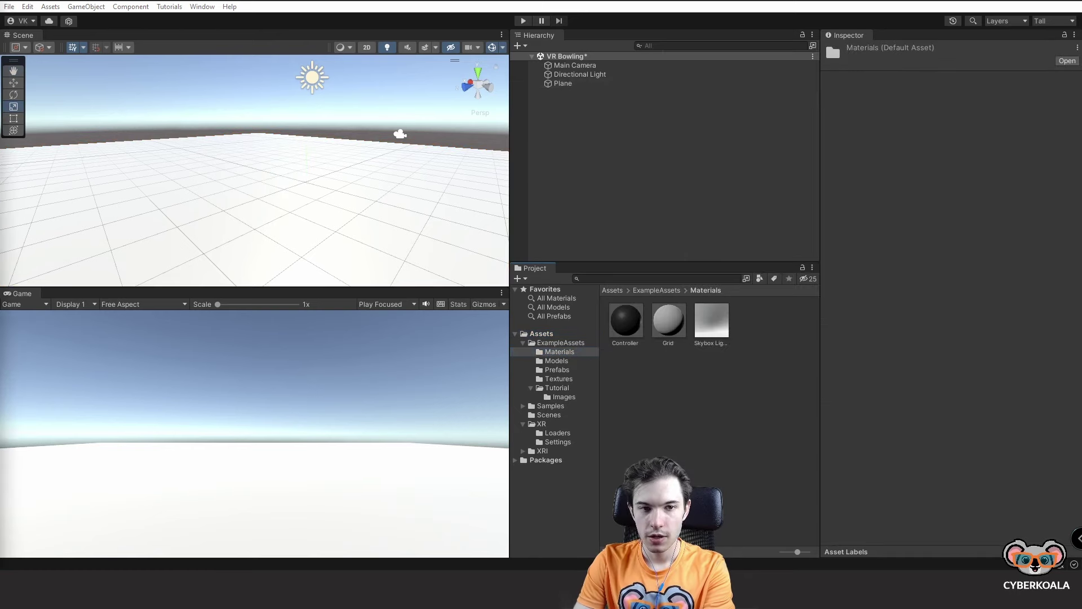
right_click(712, 401)
mouse_move(767, 88)
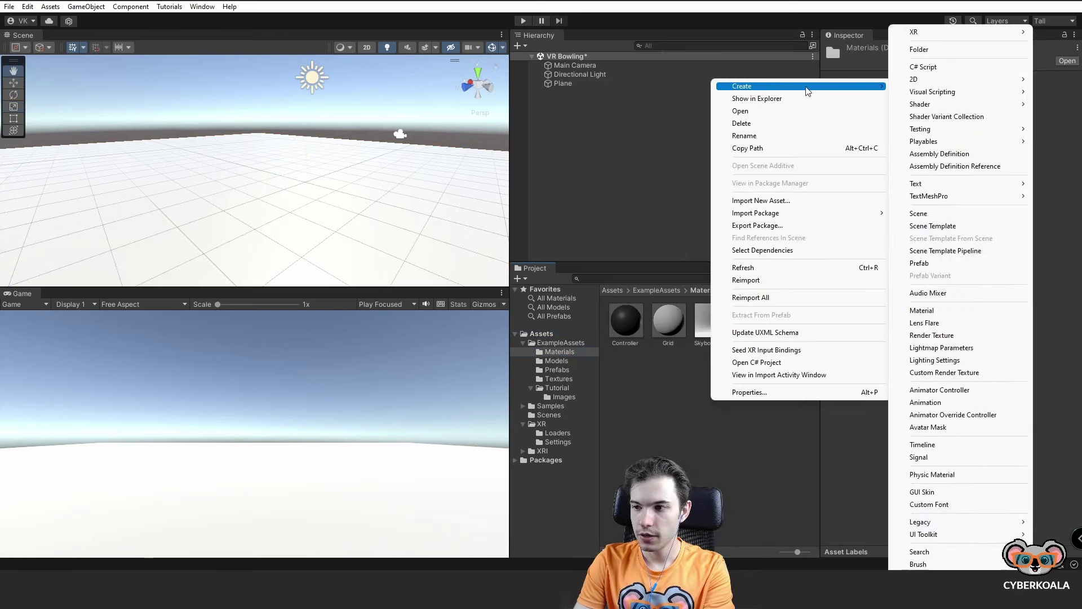
click(922, 310)
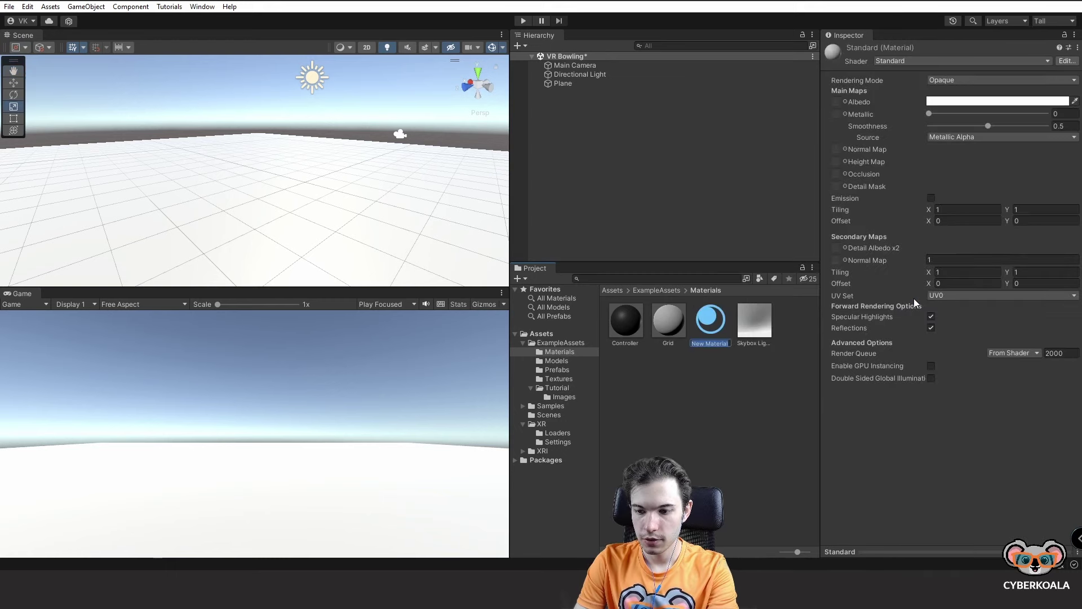
text(Black)
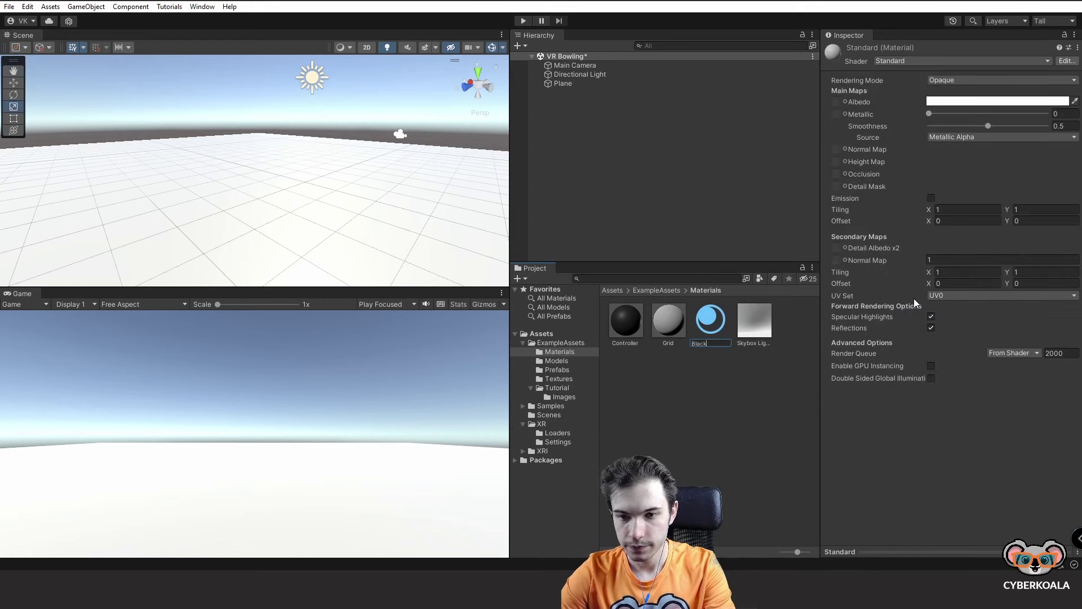
key(Return)
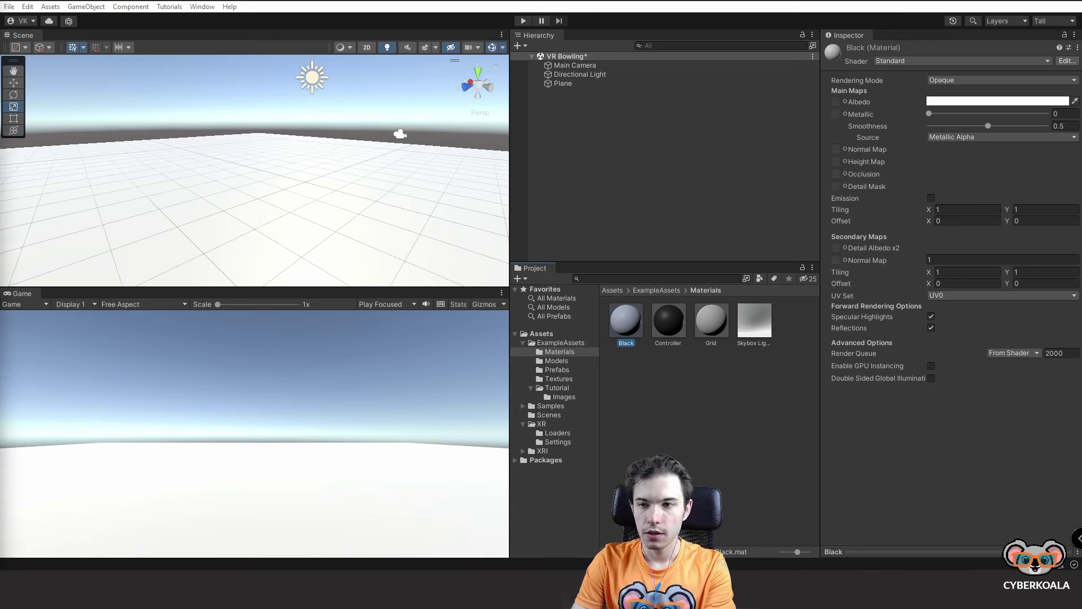
Step: Set the Black material's base colour to a dark grey
click(952, 101)
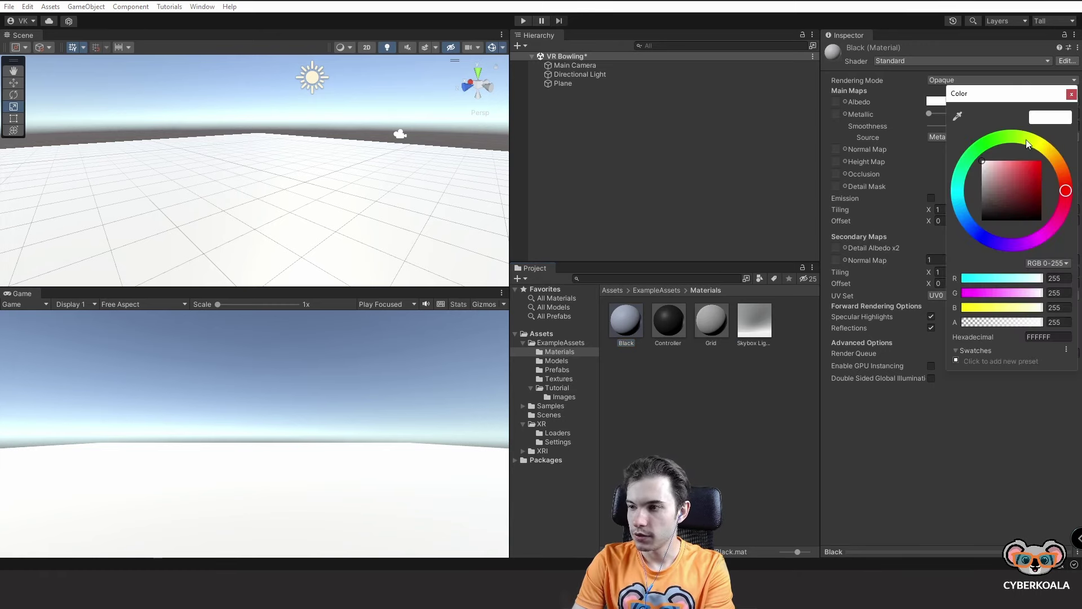
click(990, 198)
mouse_move(988, 201)
mouse_down()
mouse_move(969, 215)
mouse_move(966, 201)
mouse_up()
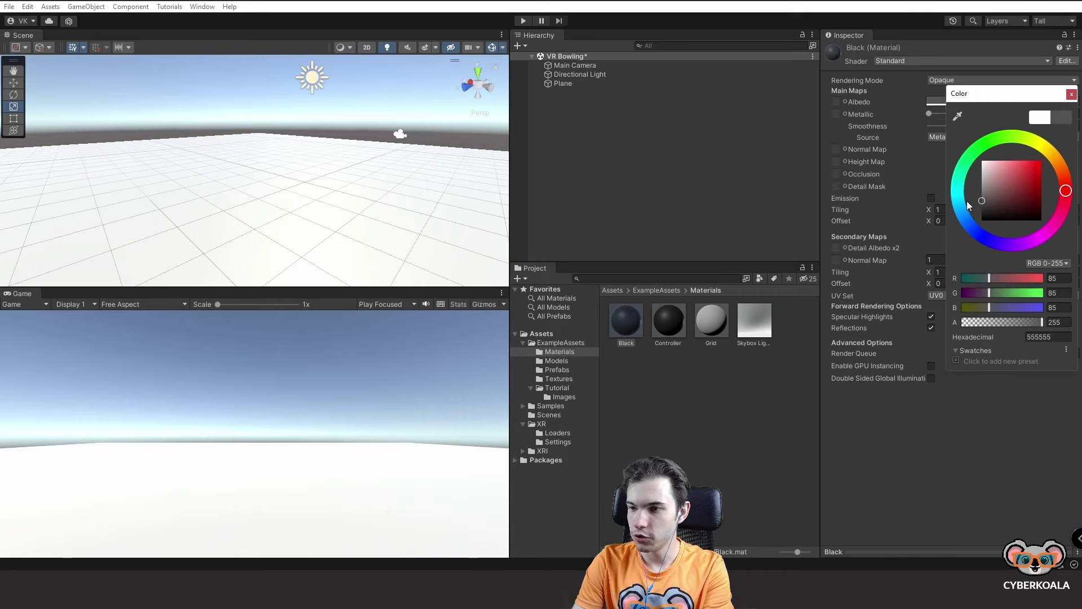
click(755, 400)
Step: Apply the Black material to the ground plane and view the whole floor
drag(618, 318, 393, 208)
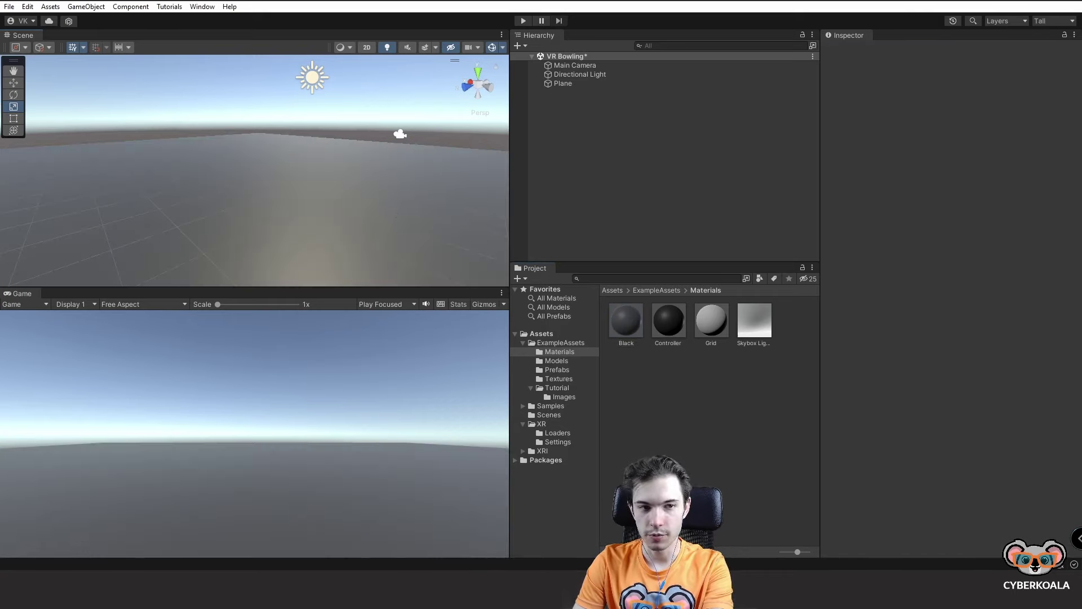
mouse_move(479, 231)
right_down()
mouse_move(224, 247)
mouse_move(286, 266)
mouse_move(630, 234)
right_up()
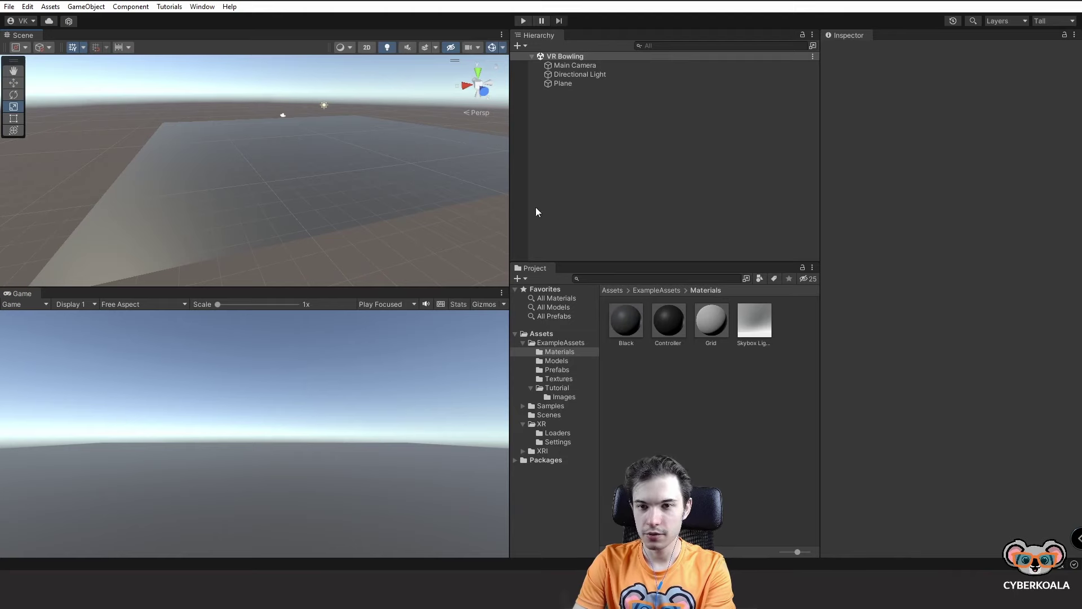
right_drag(422, 146, 440, 170)
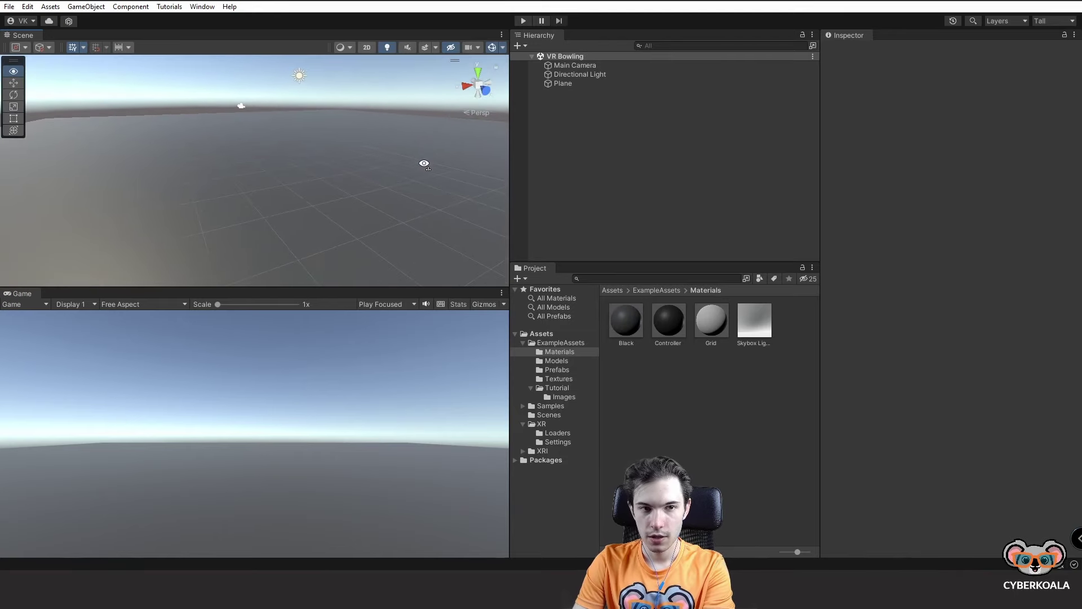
Step: Delete Main Camera from the Hierarchy, leaving only Directional Light and Plane
click(575, 65)
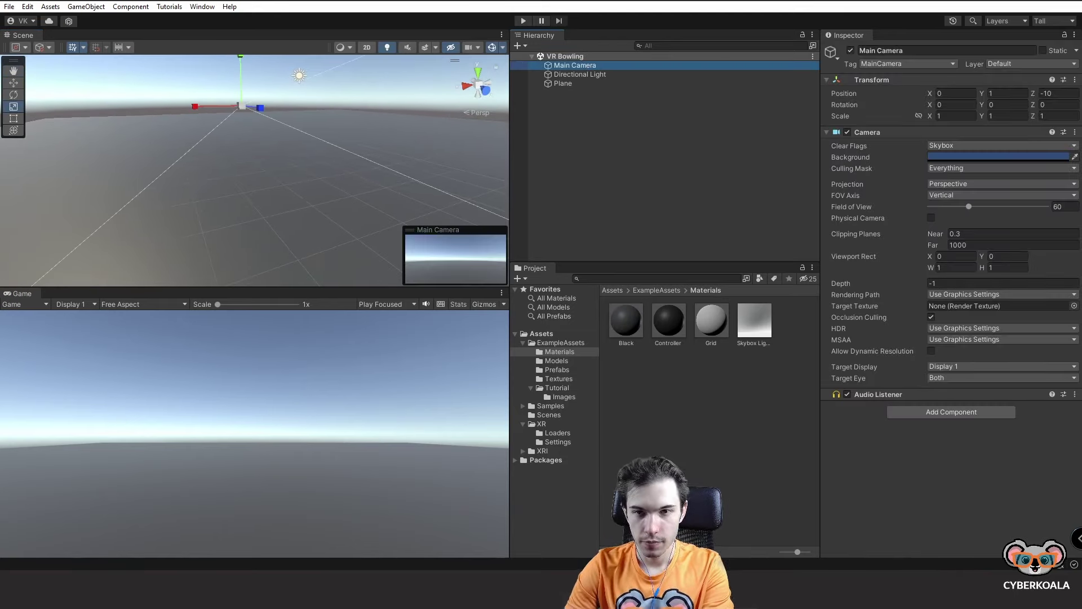
right_click(607, 64)
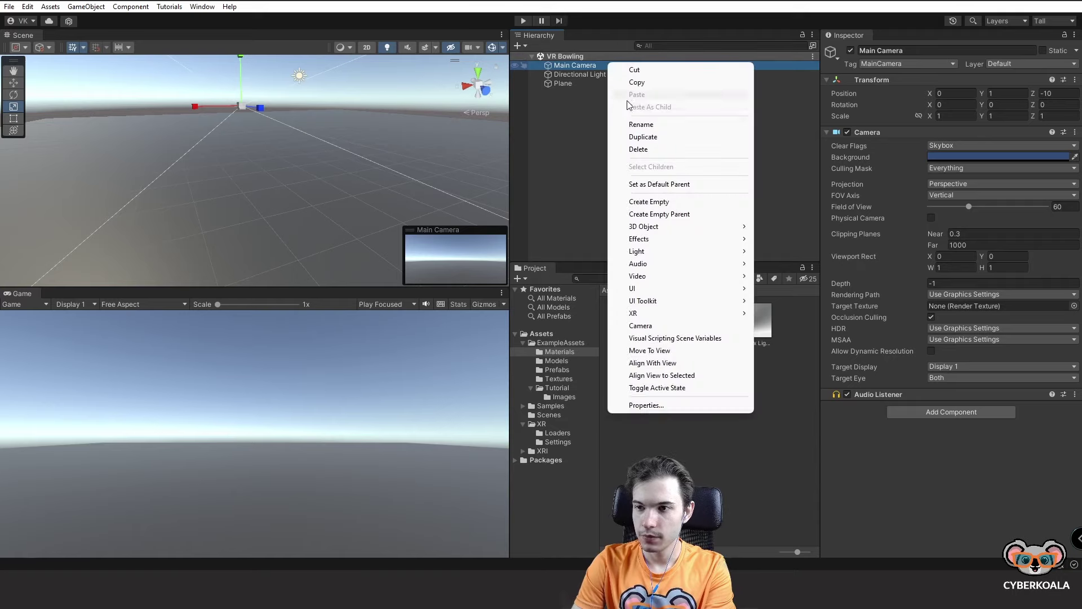
click(642, 149)
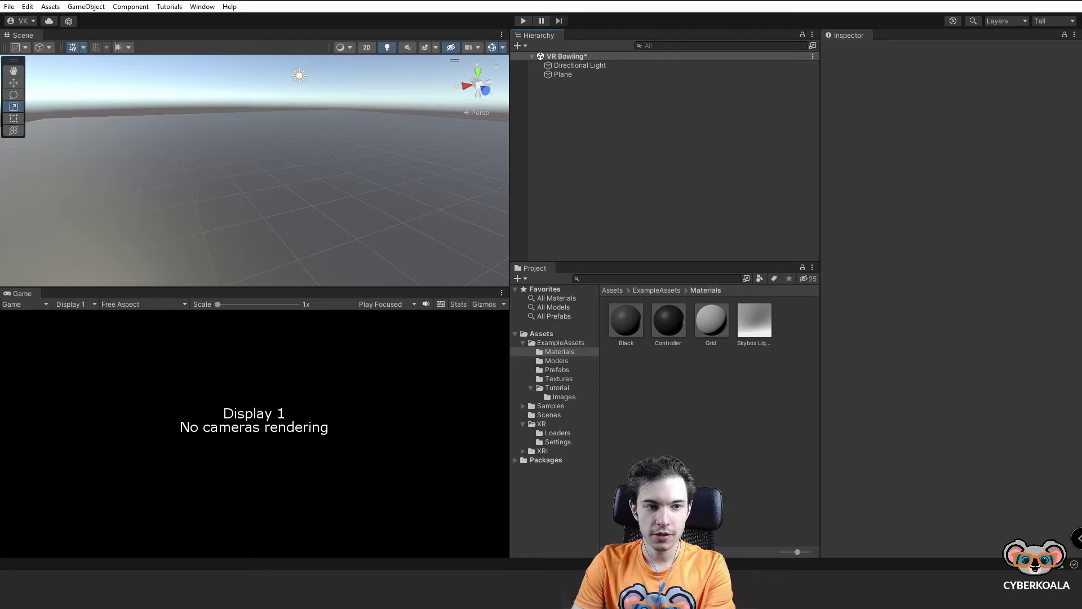
alt+drag(217, 201, 99, 192)
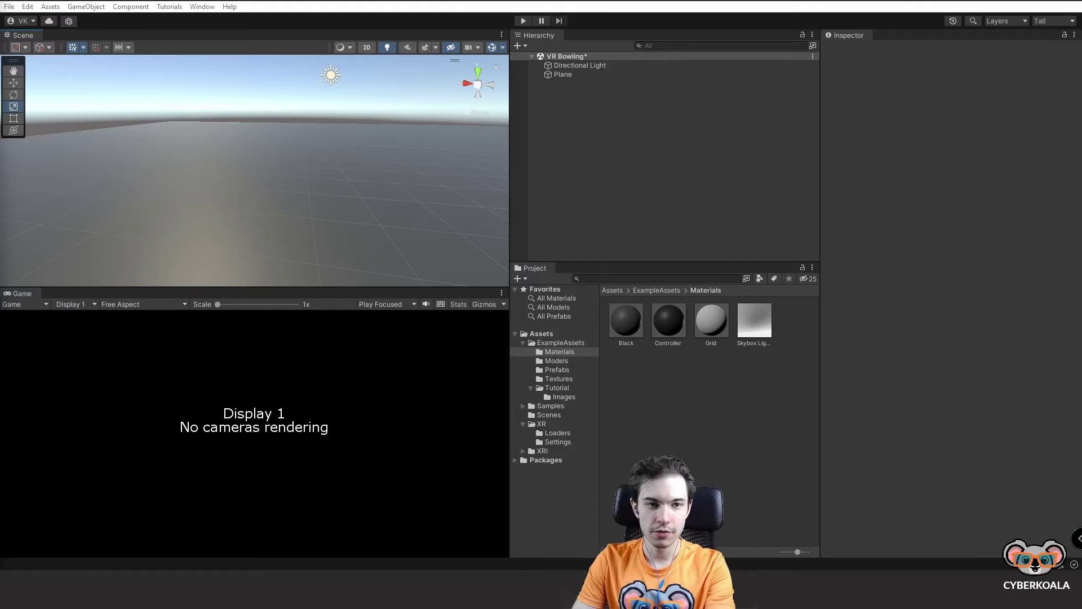
alt+drag(99, 191, 200, 147)
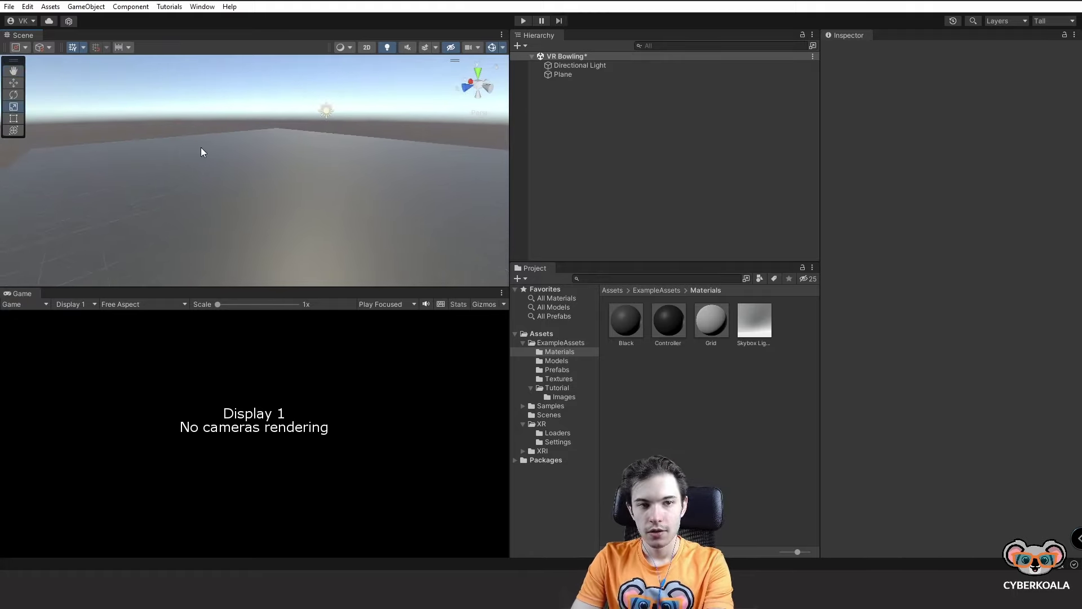
Step: Create an empty GameObject in the Hierarchy and name it XR Rig
right_click(596, 111)
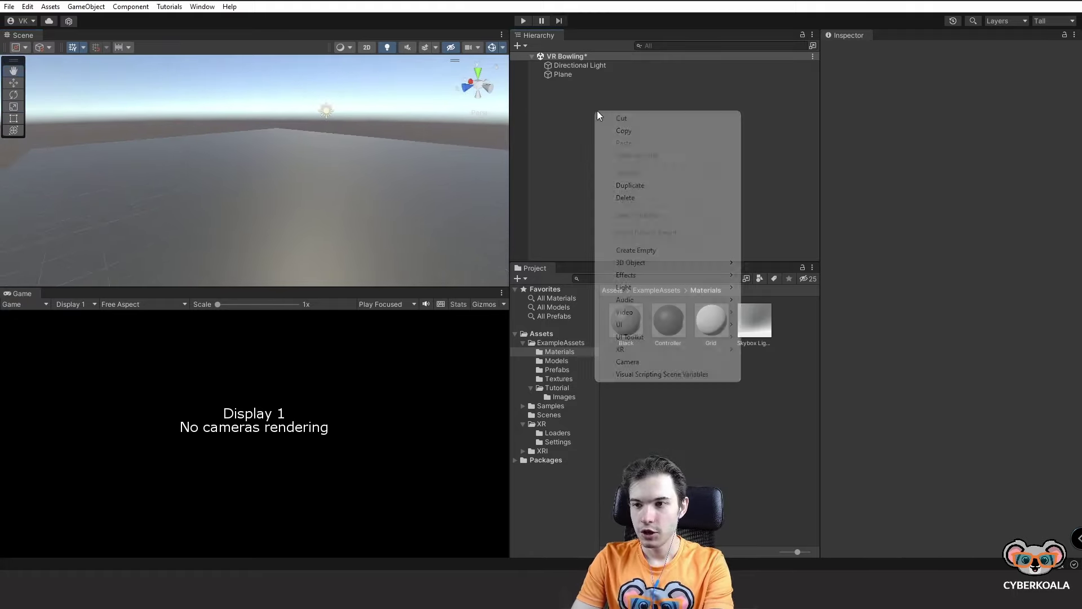
click(669, 254)
text(VR)
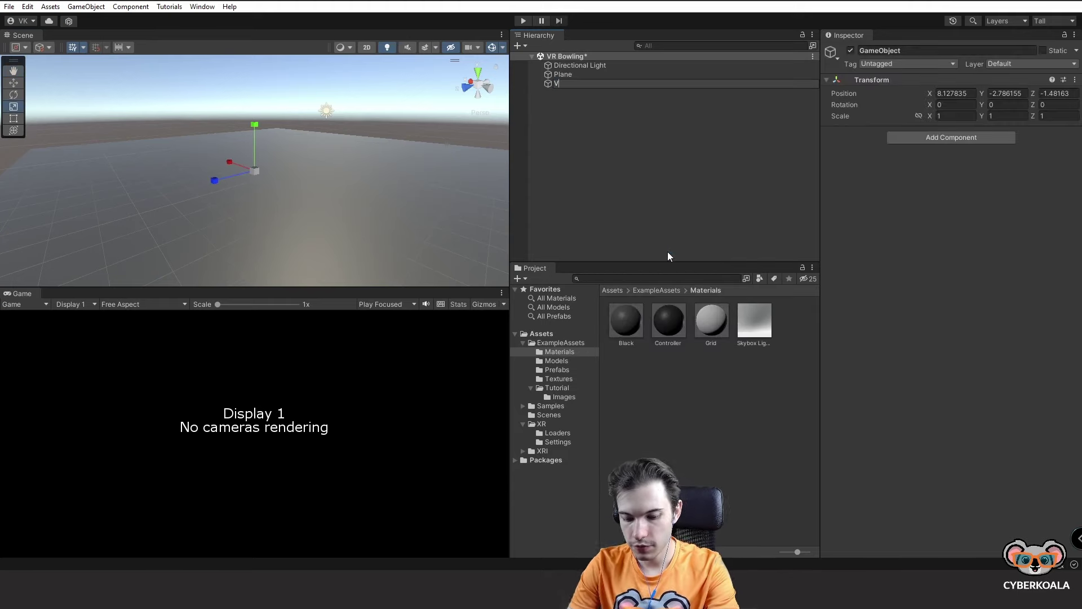
text(RIG)
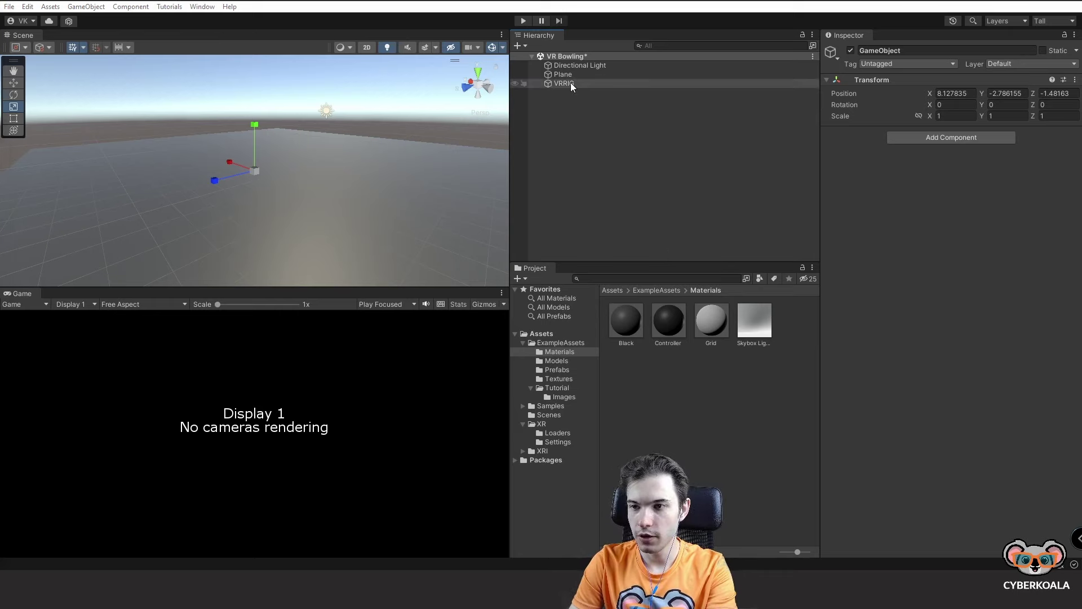
key(Return)
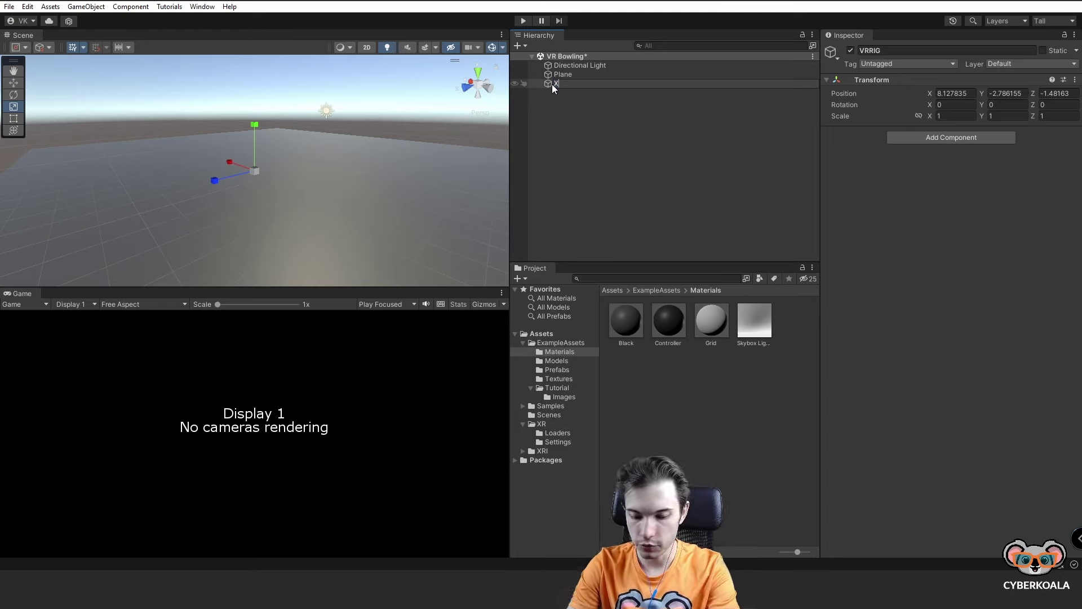
text(R Rig)
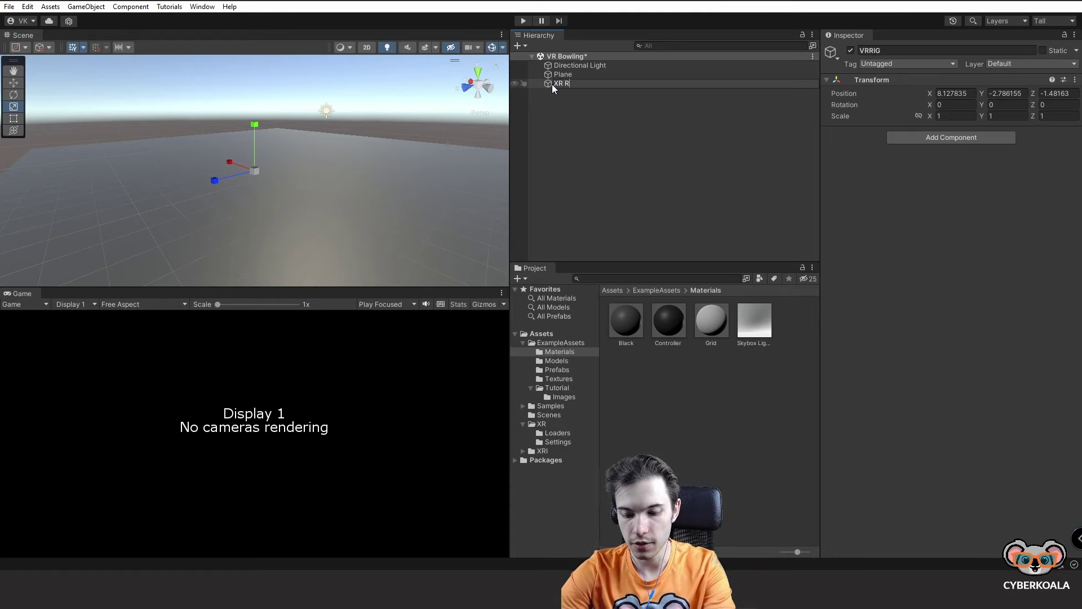
key(Return)
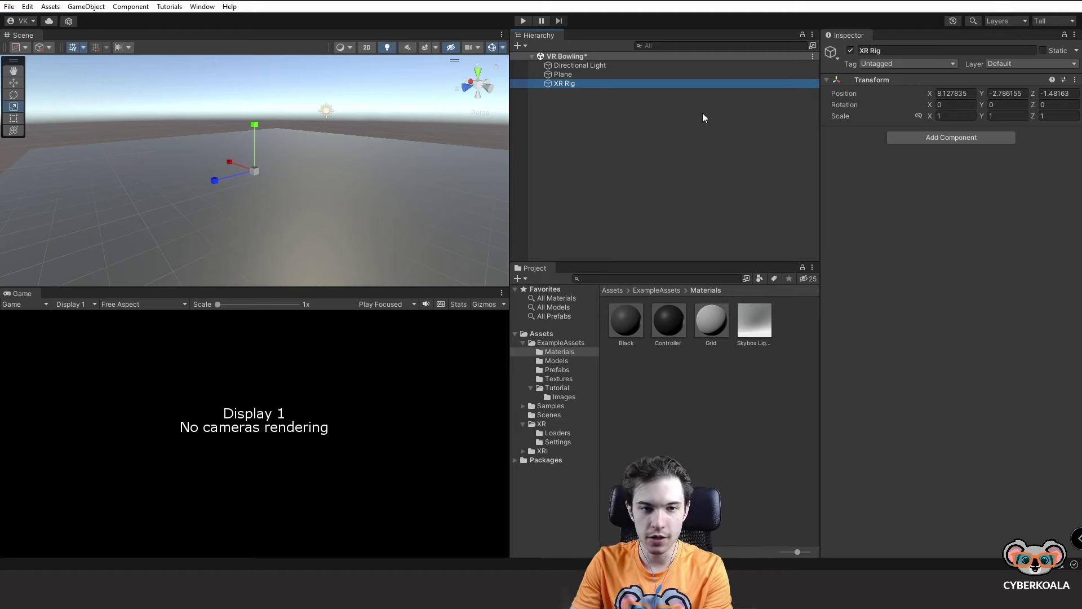
Step: Set the XR Rig's Transform position to 0, 0, 0
click(952, 93)
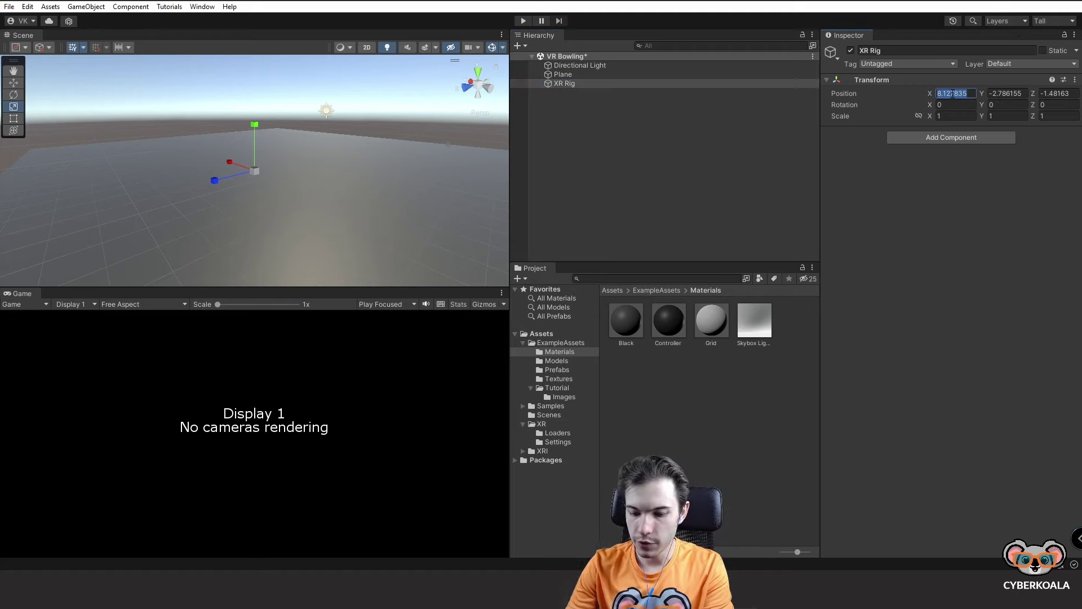
text(0)
key(Tab)
text(0)
key(Tab)
text(0)
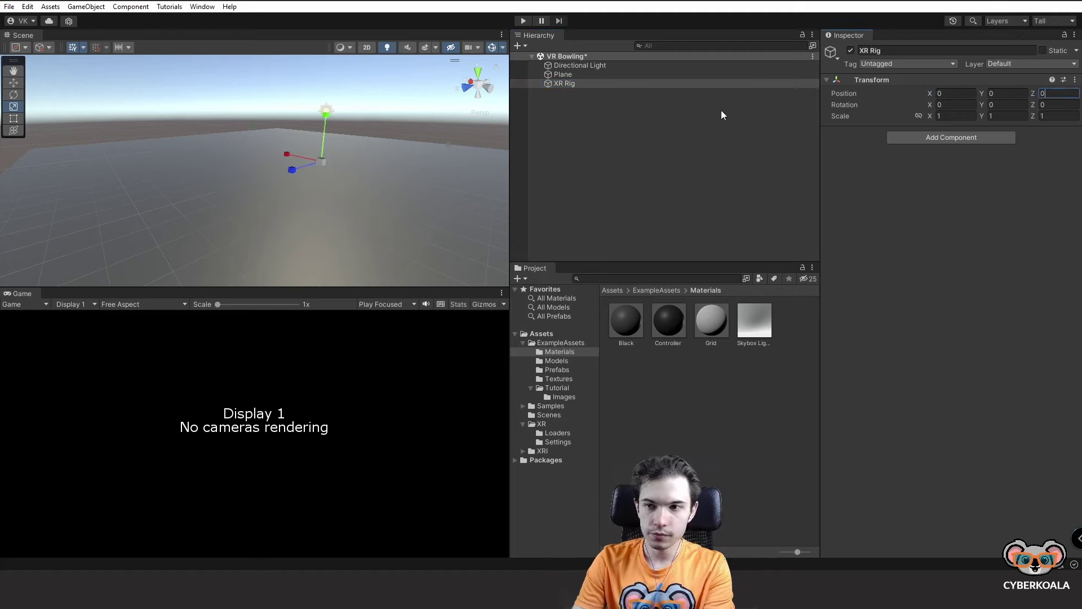
click(607, 84)
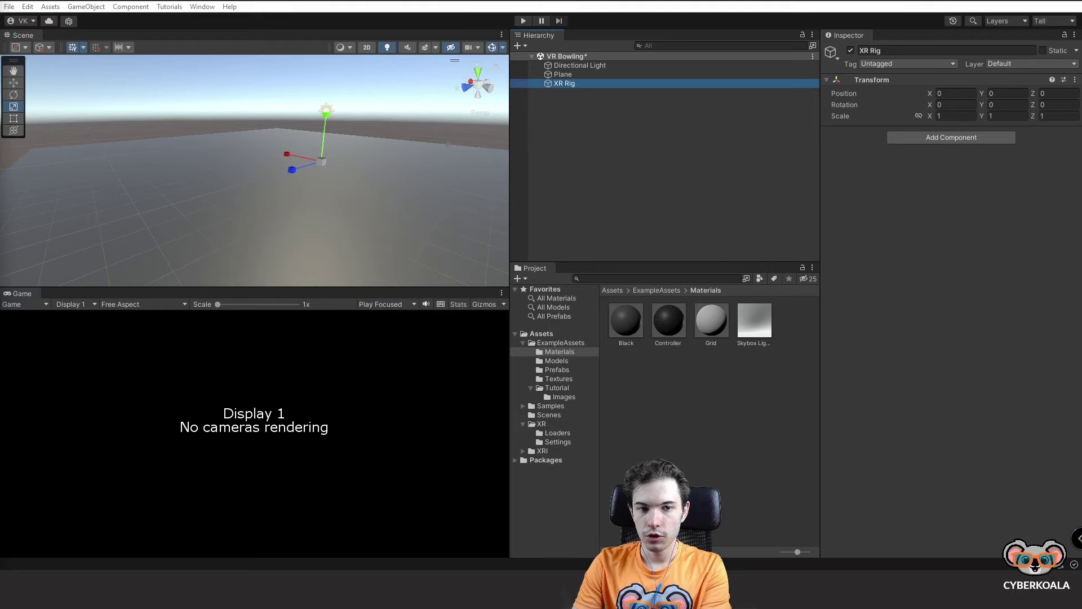
Step: Search Add Component on XR Rig for 'xrrRig' to list rig components
click(916, 138)
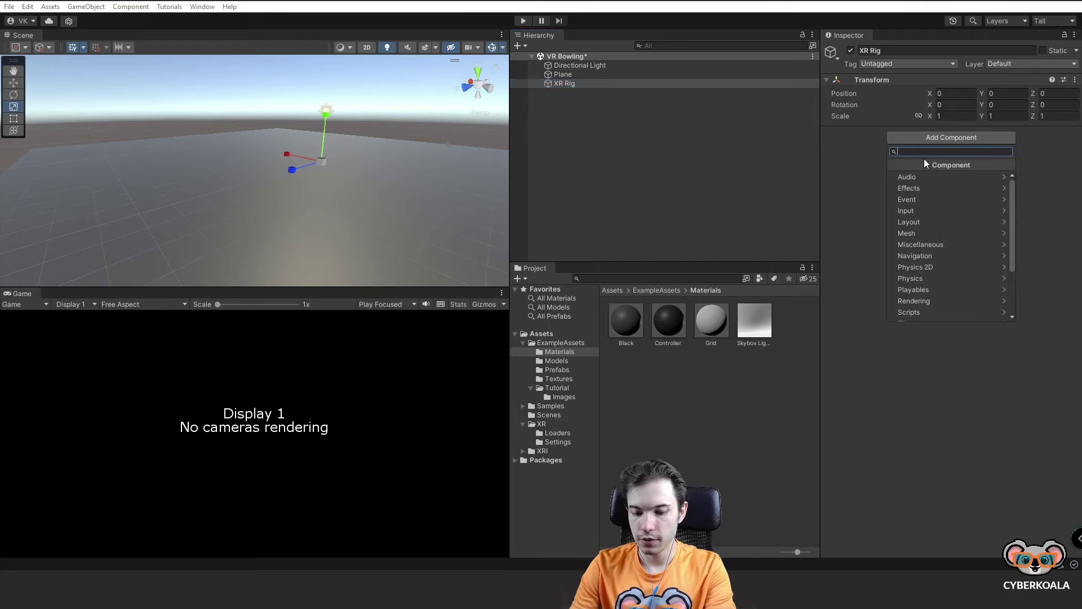
text(xrr)
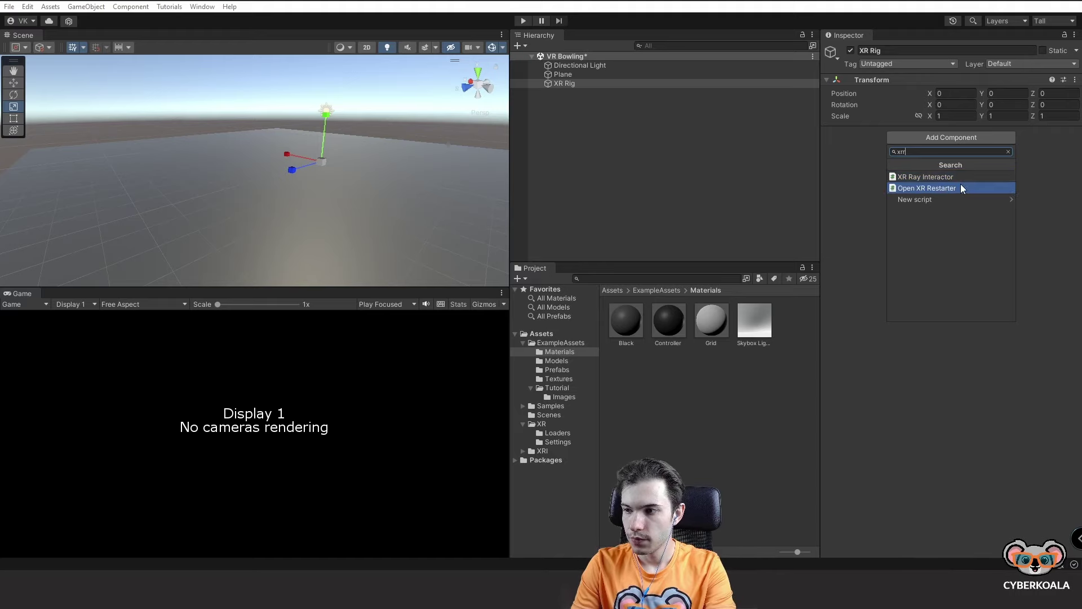
text(Rig)
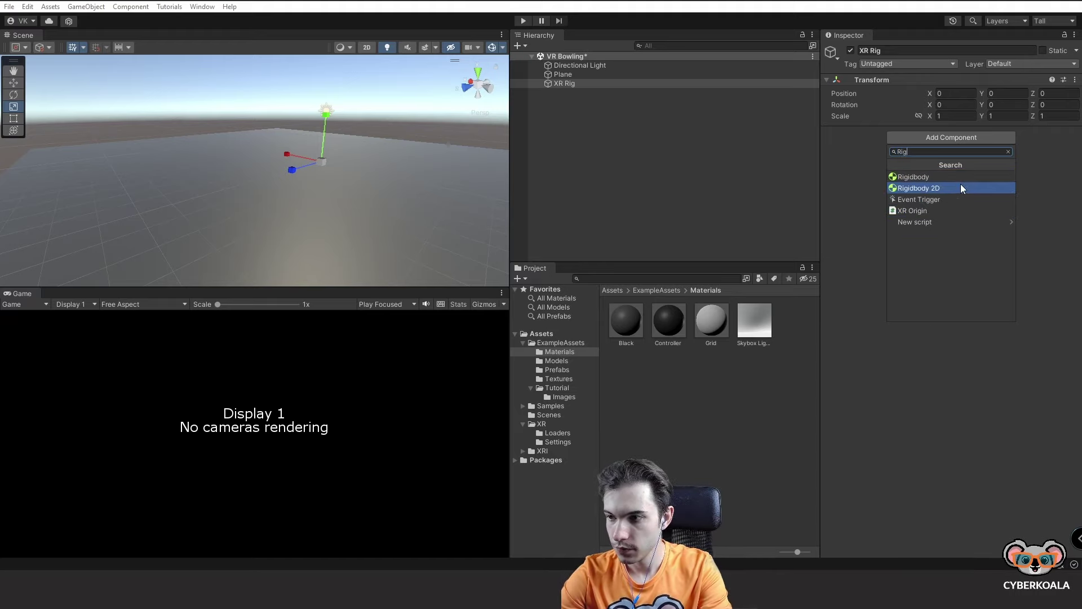
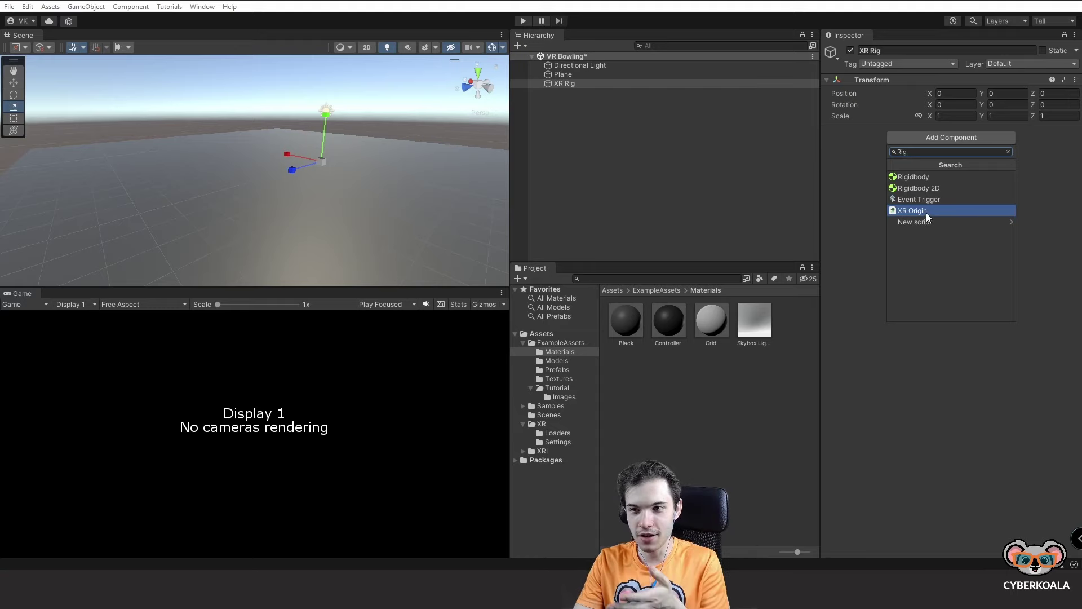
Step: Add an XR Origin component to the XR Rig, keeping Camera Y Offset at 1.1176
click(947, 210)
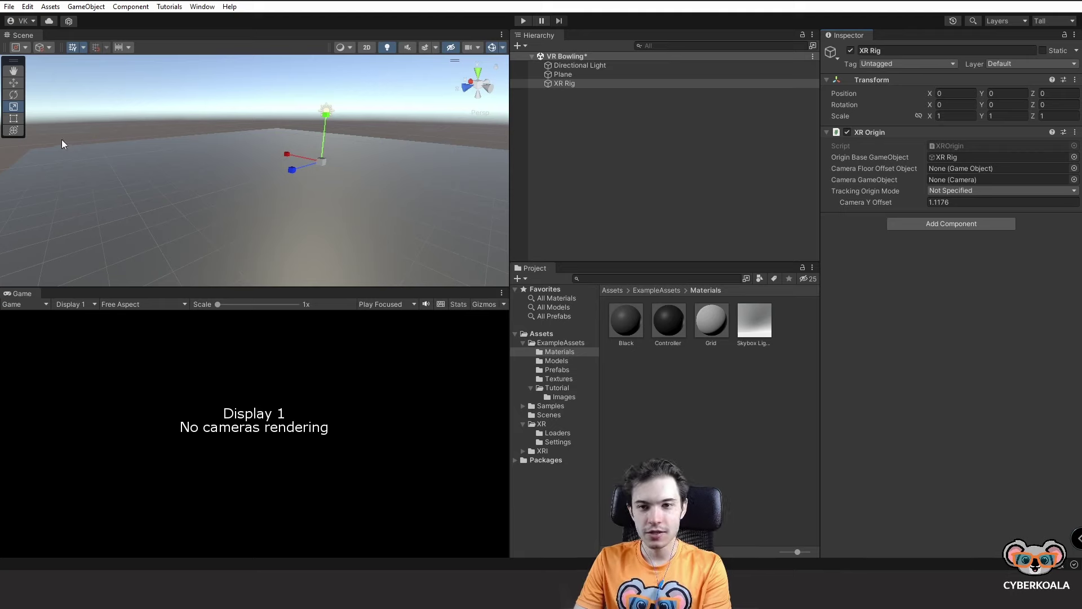
click(1011, 168)
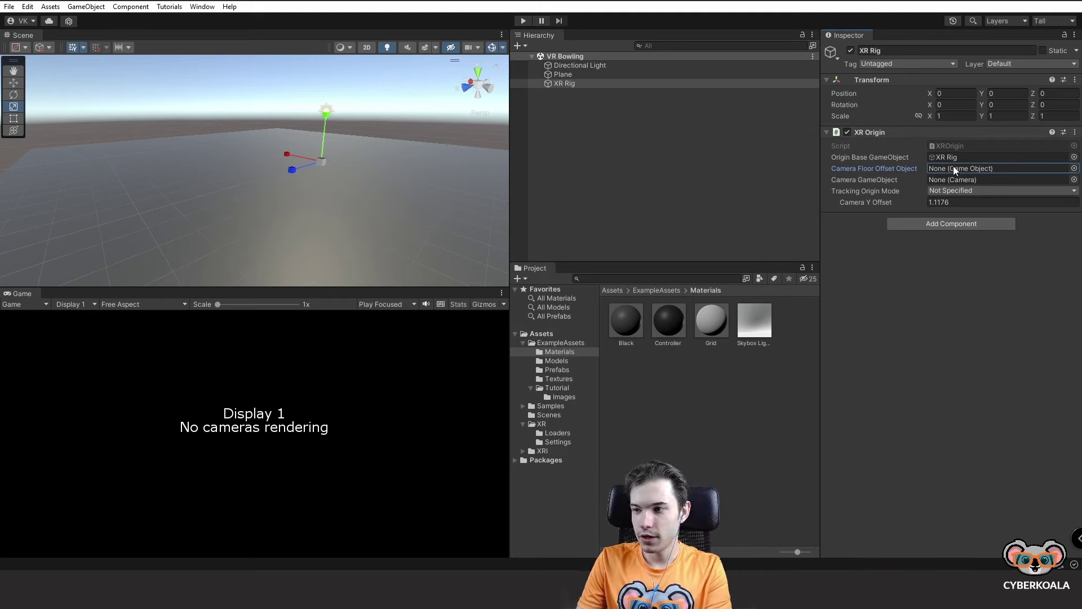
mouse_move(870, 171)
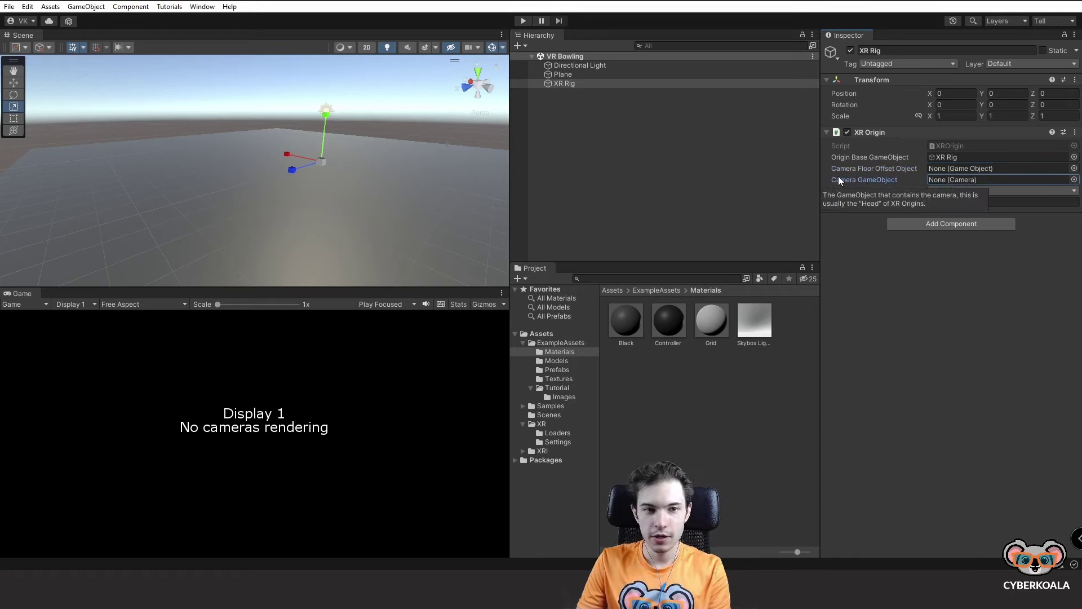
click(590, 83)
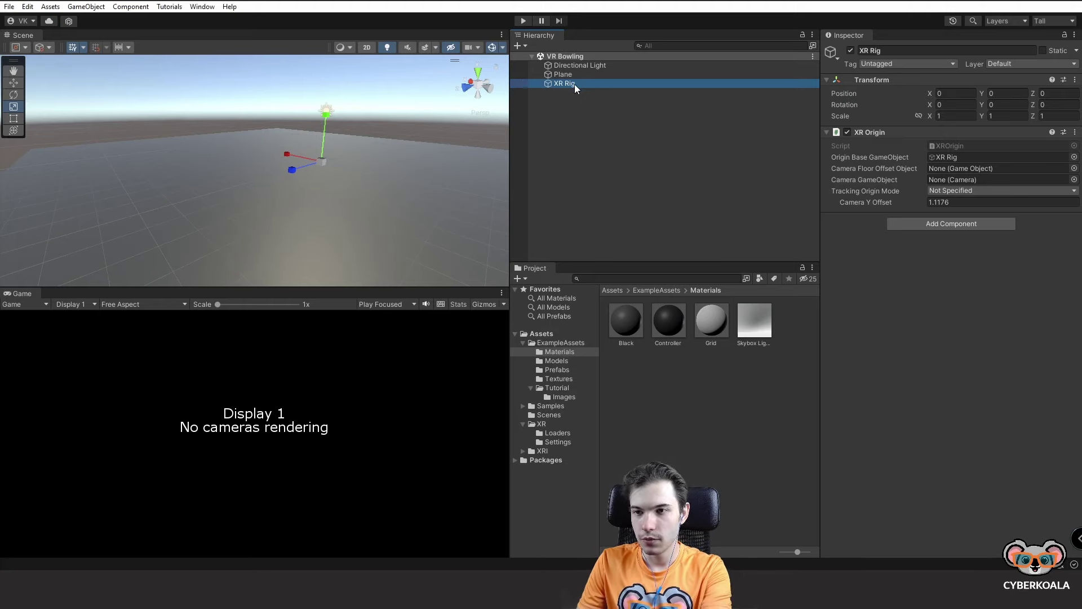
Step: Create an empty child GameObject under the XR Rig
right_click(614, 82)
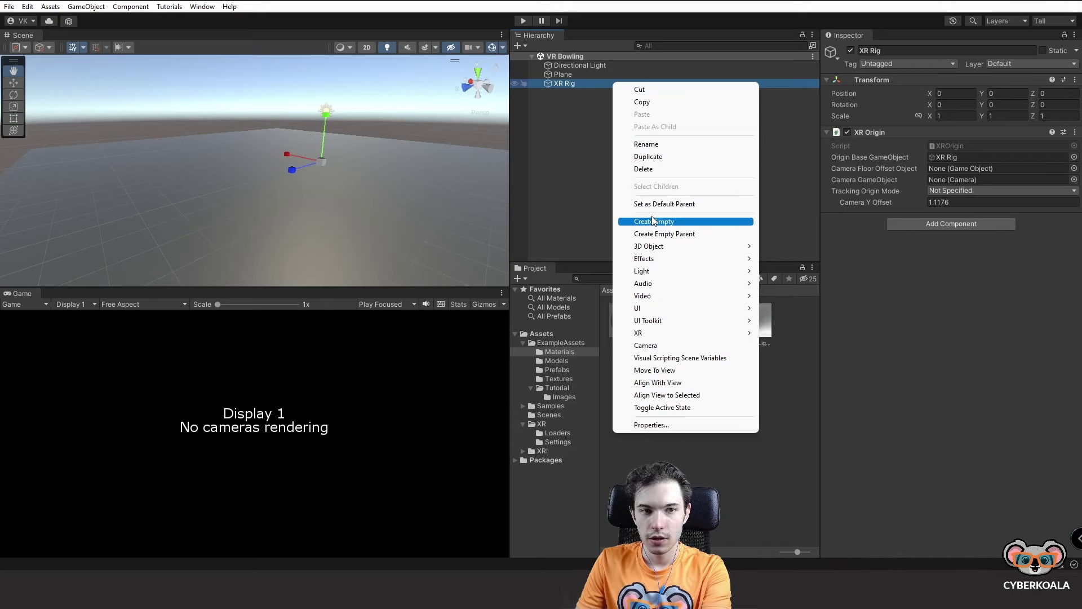
click(653, 220)
key(Return)
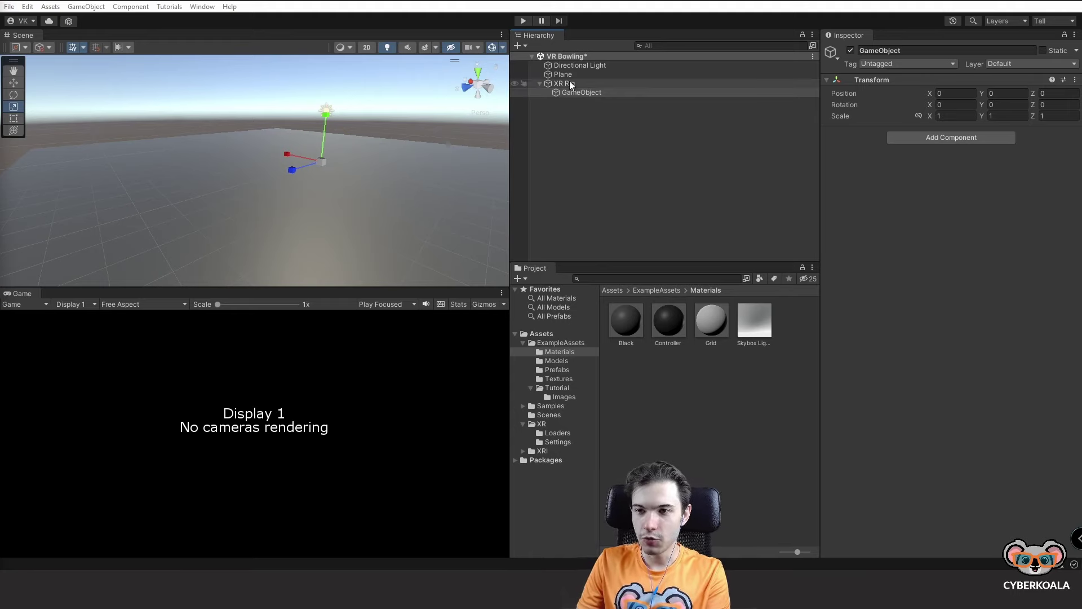
Step: Rename the new empty object to 'Camera Offset' and save the scene
click(590, 91)
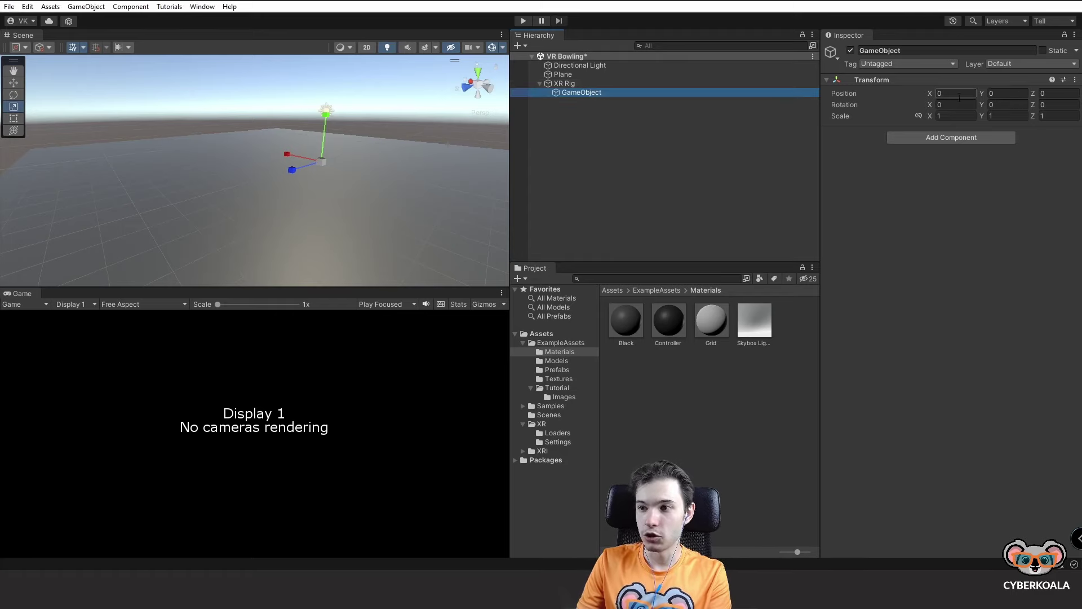
click(614, 91)
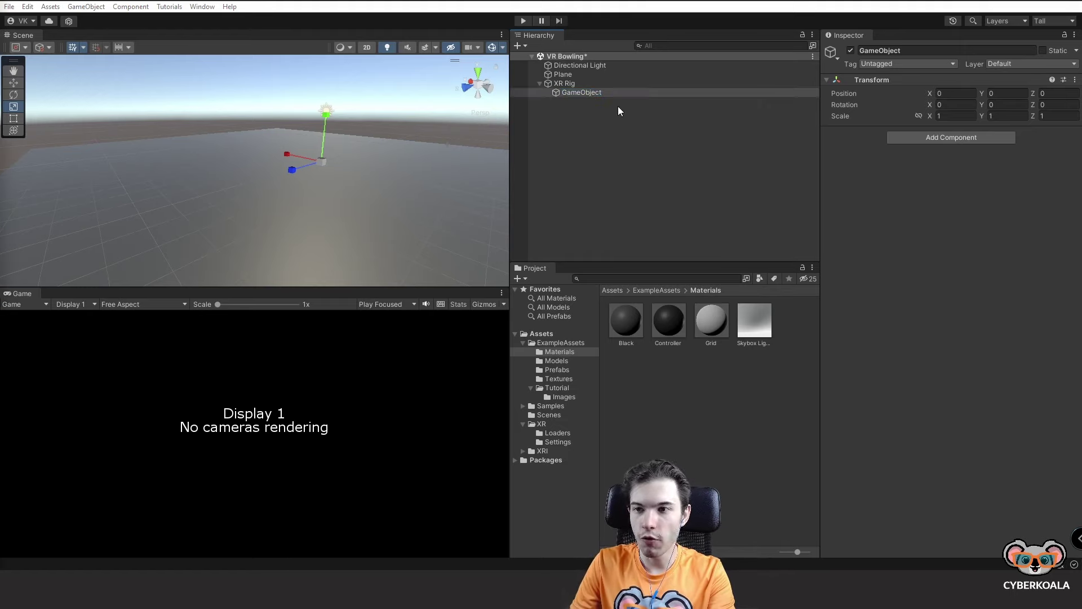
click(618, 106)
double_click(601, 92)
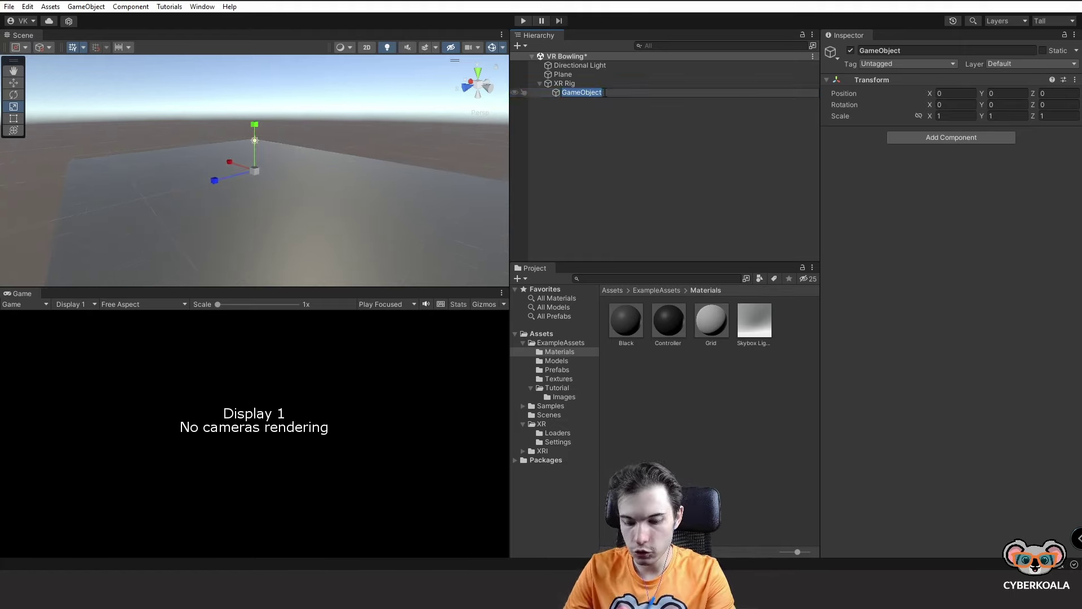
text(Camera)
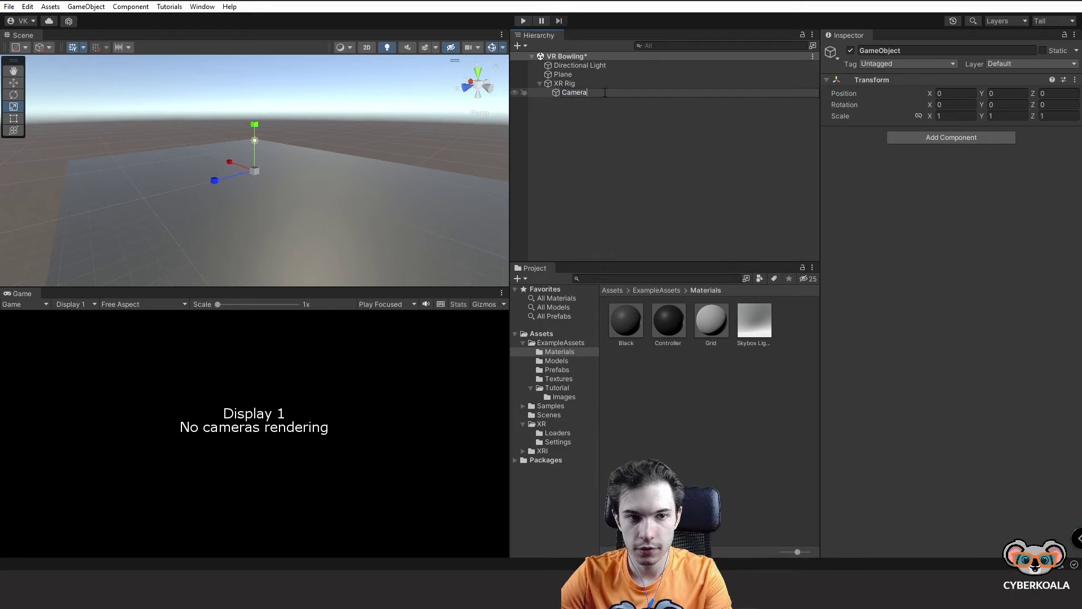
text( Offset)
key(Return)
key(ctrl+s)
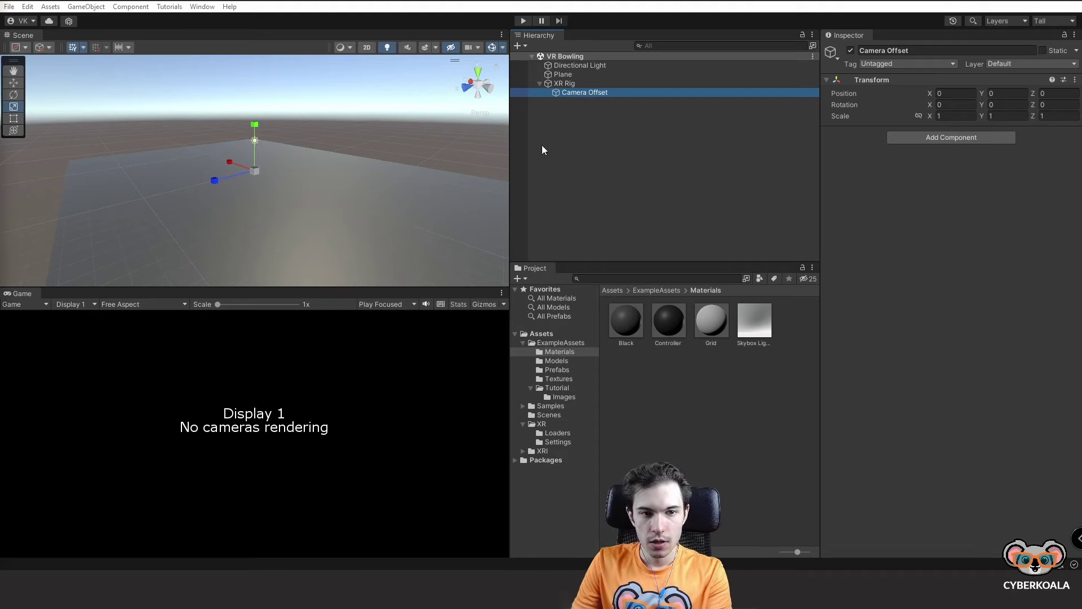
Step: Create a Camera under Camera Offset and name it 'VR Camera'
right_click(602, 92)
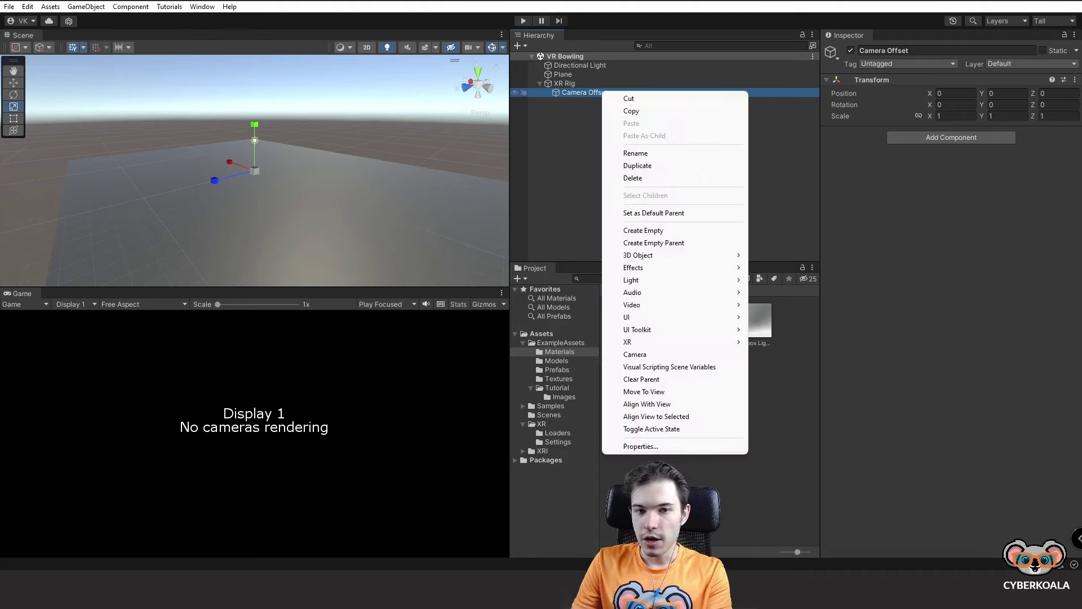
click(634, 111)
right_click(594, 96)
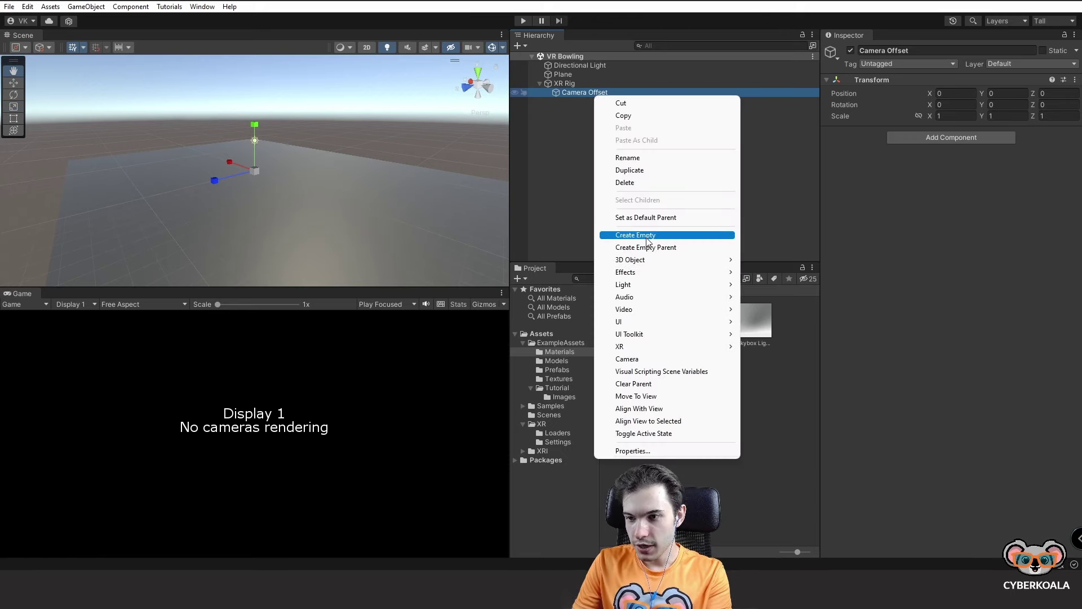
mouse_move(653, 261)
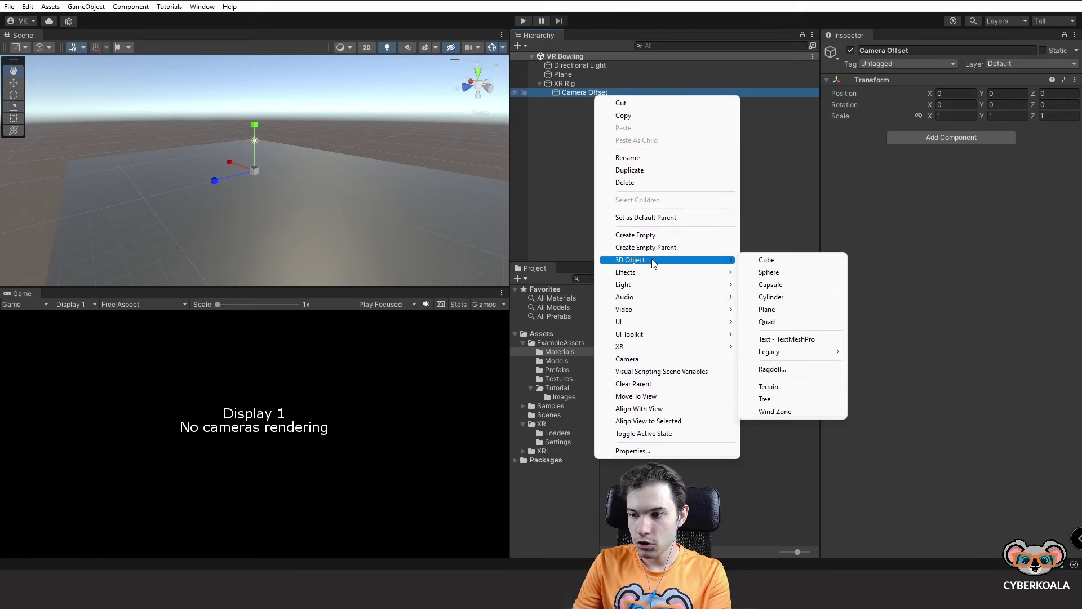
click(644, 358)
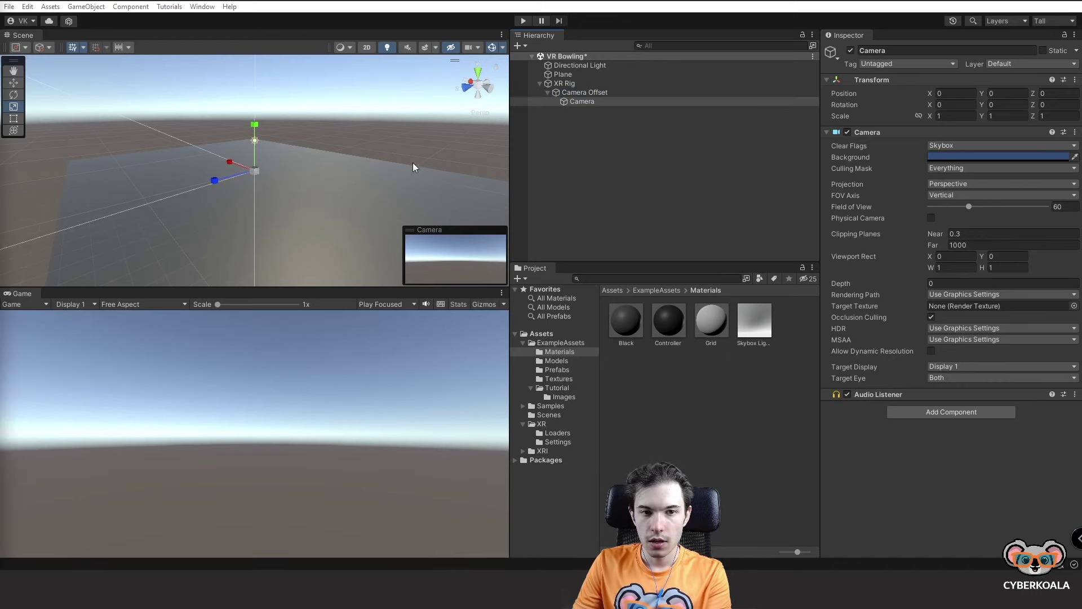
click(584, 102)
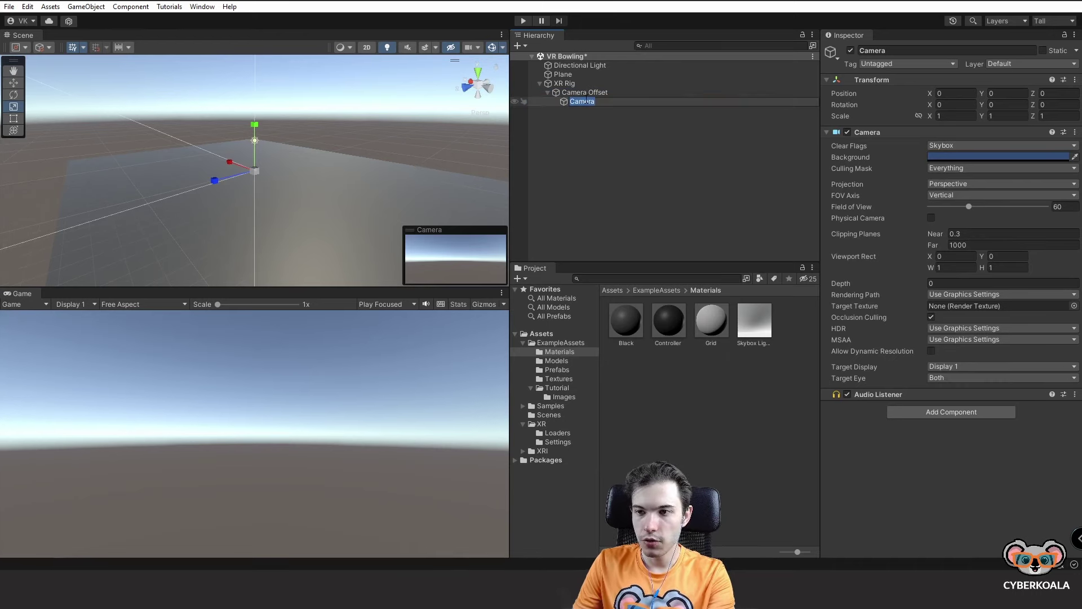
text(VR V)
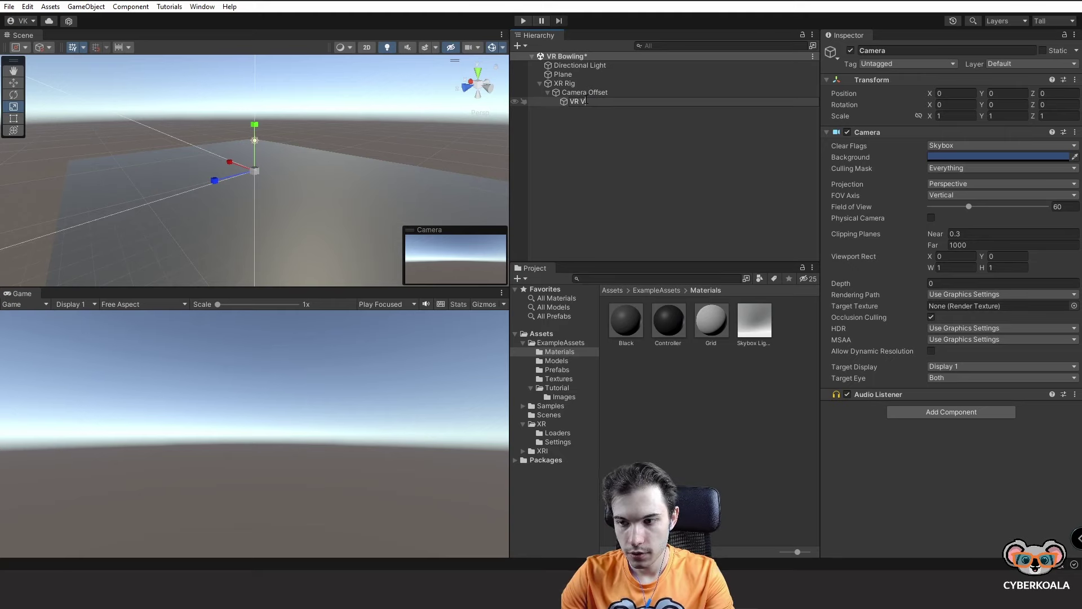
key(BackSpace)
text(Came)
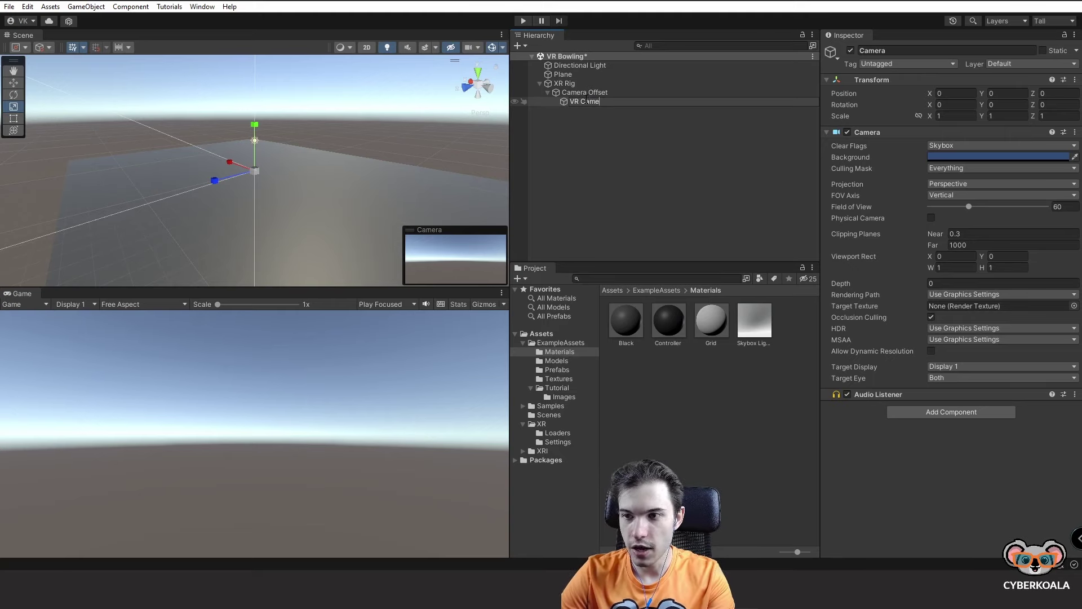
text(ra)
key(Return)
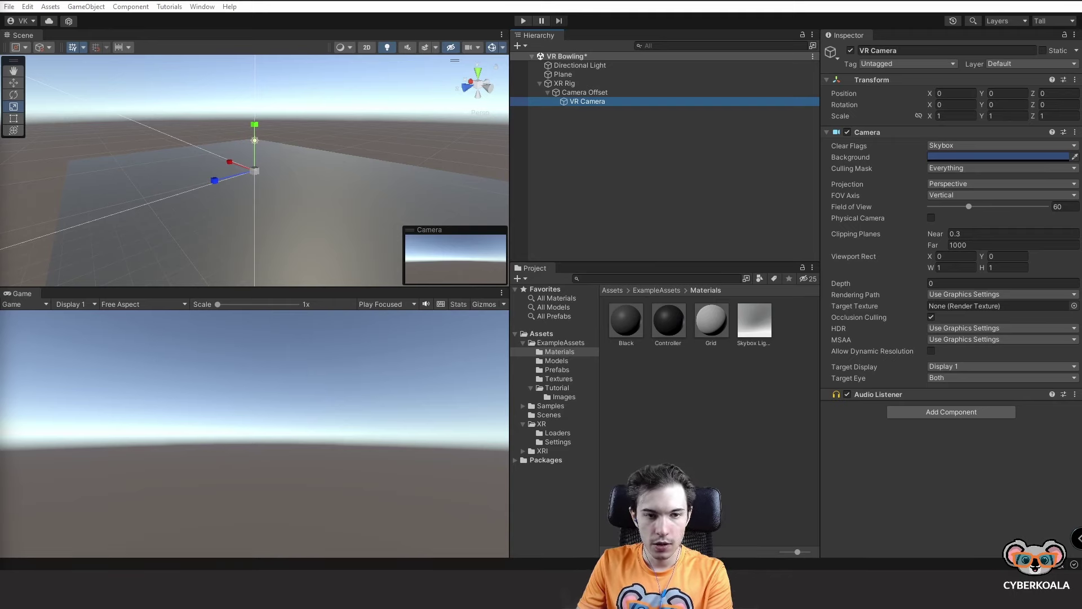
Step: Select VR Camera and browse the Add Component categories, including Playables, without adding anything
click(608, 93)
click(605, 101)
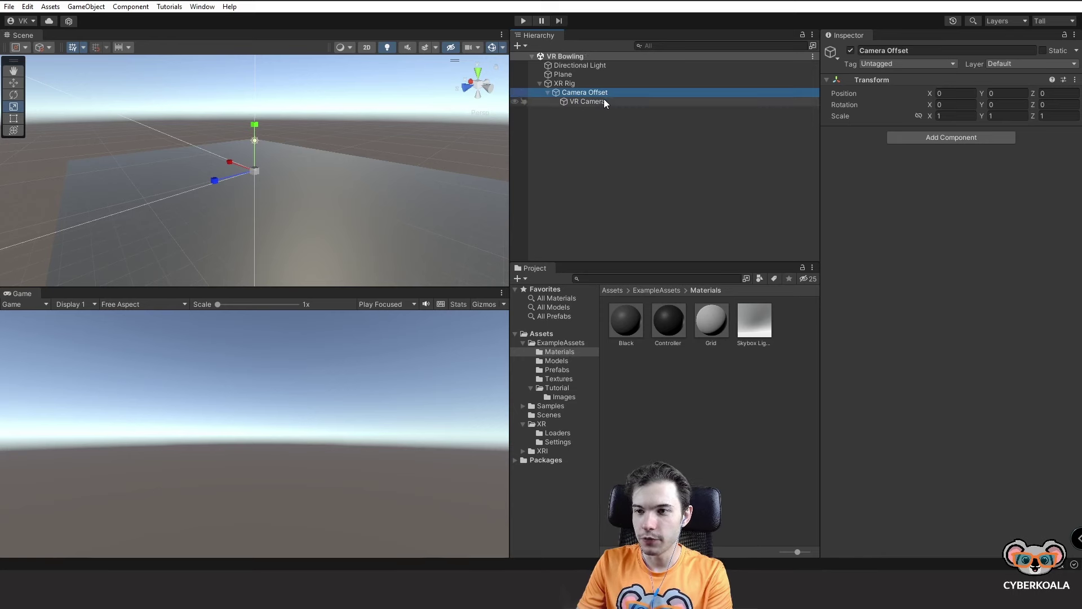
click(958, 420)
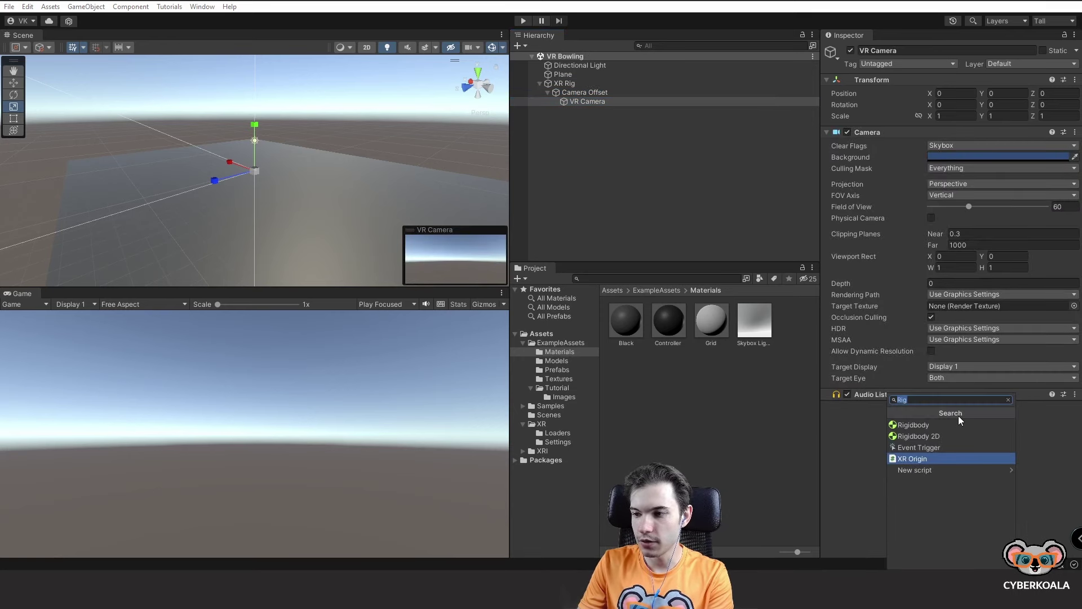
key(BackSpace)
scroll(980, 445, down, 2)
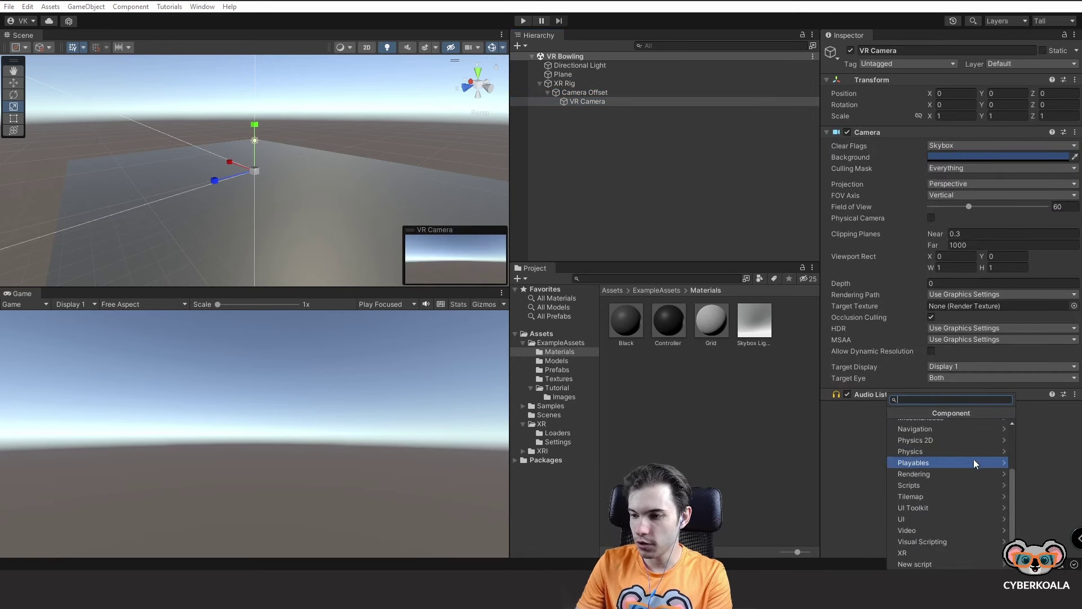
click(942, 464)
click(897, 412)
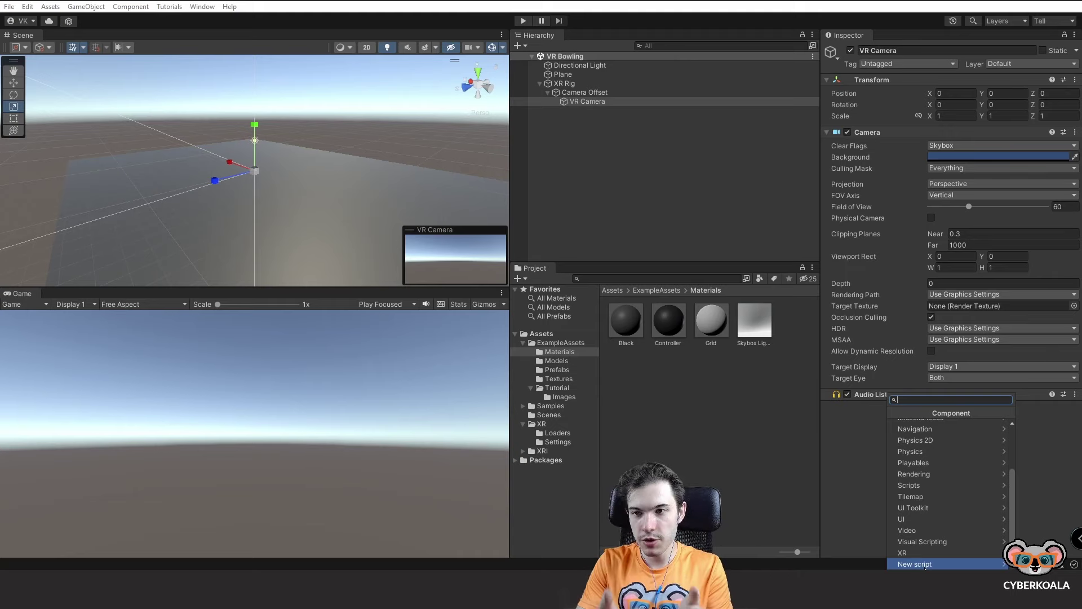
Step: Show the Assets folder in the Project panel, then dismiss VR Camera's component list
click(561, 415)
click(541, 333)
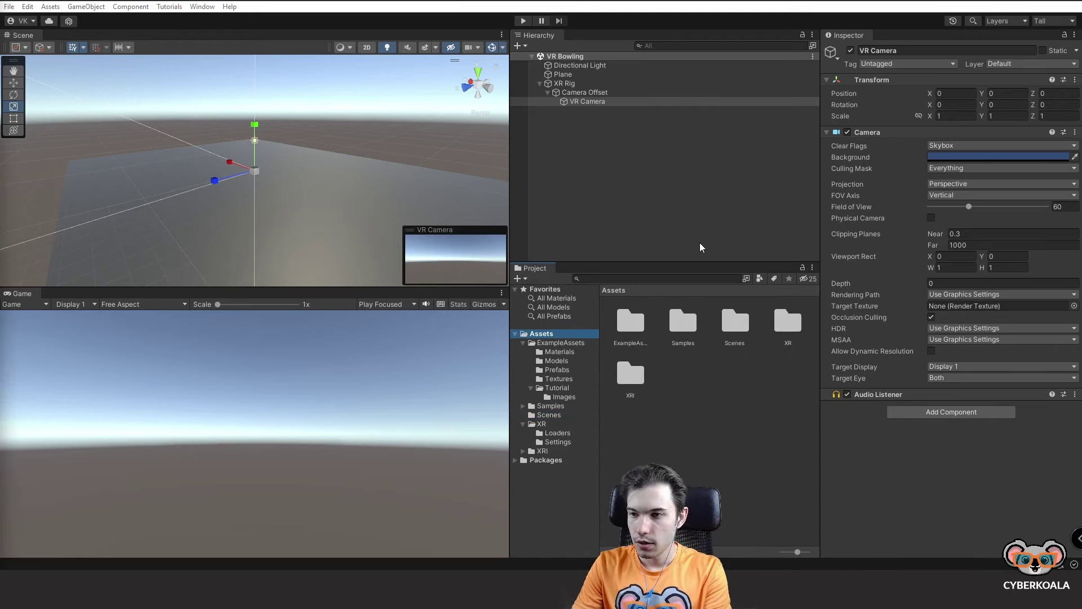
click(588, 102)
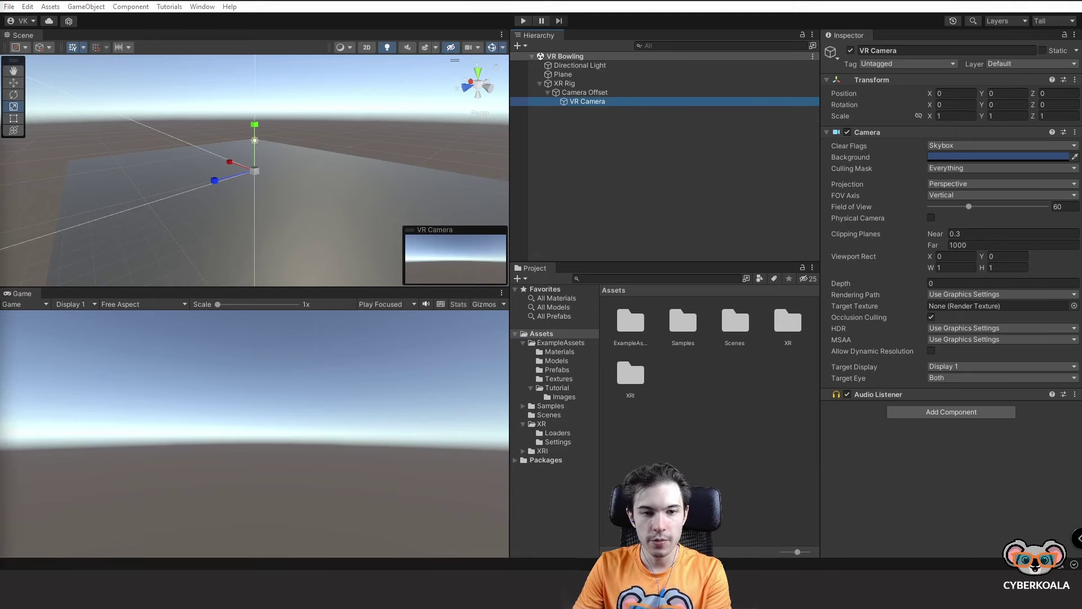
click(937, 412)
key(Escape)
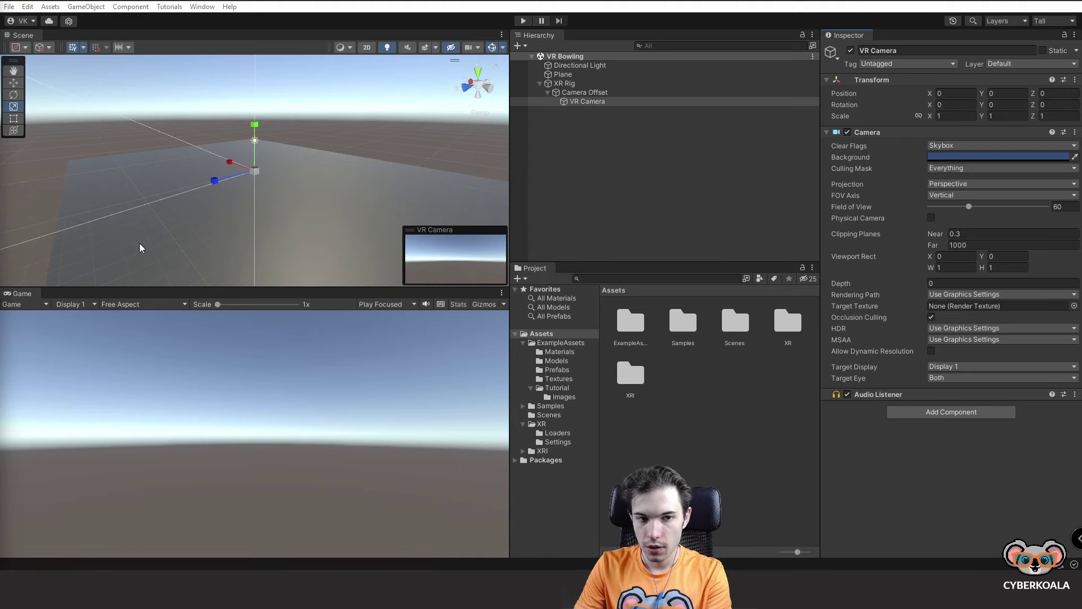
Step: Add a Tracked Pose Driver to VR Camera via a 'trac' component search
click(925, 411)
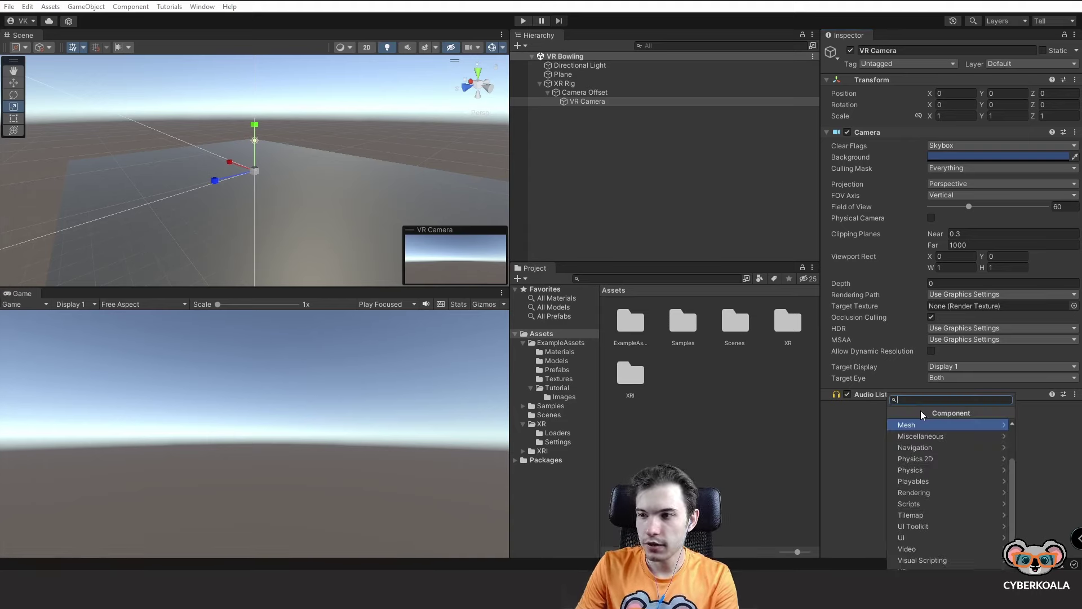
click(876, 135)
click(921, 163)
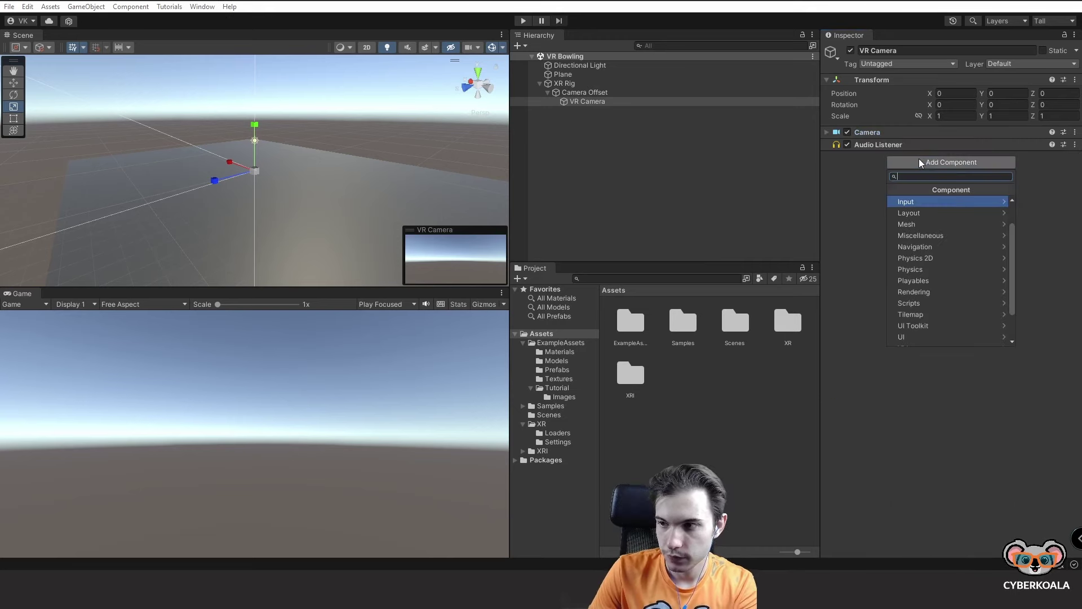
text(trac)
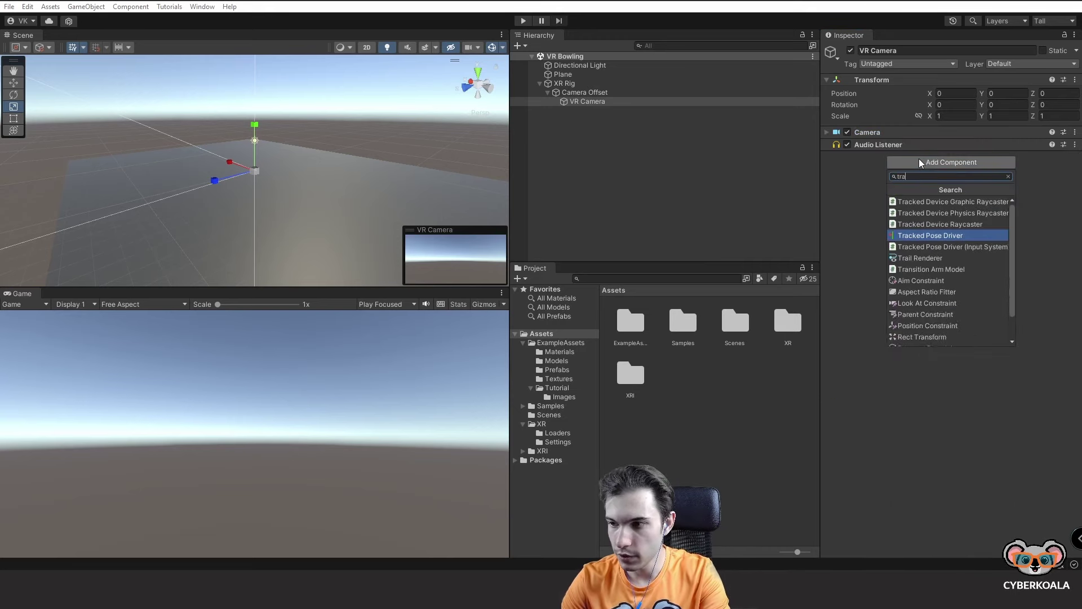
click(916, 236)
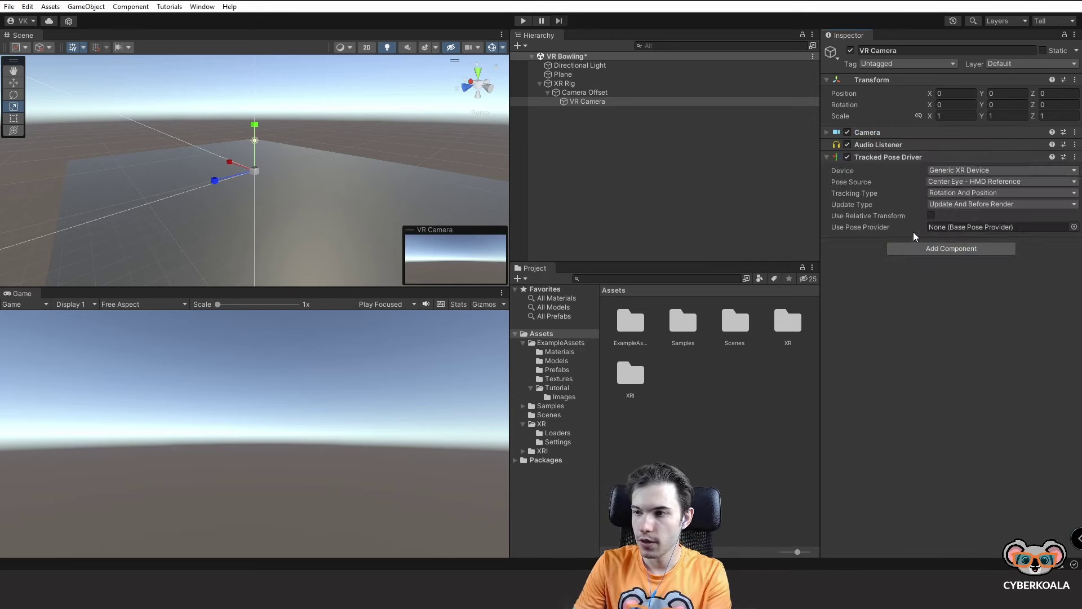
Step: Keep the driver on Generic XR Device with Center Eye - HMD Reference, then select Camera Offset
click(965, 170)
click(975, 183)
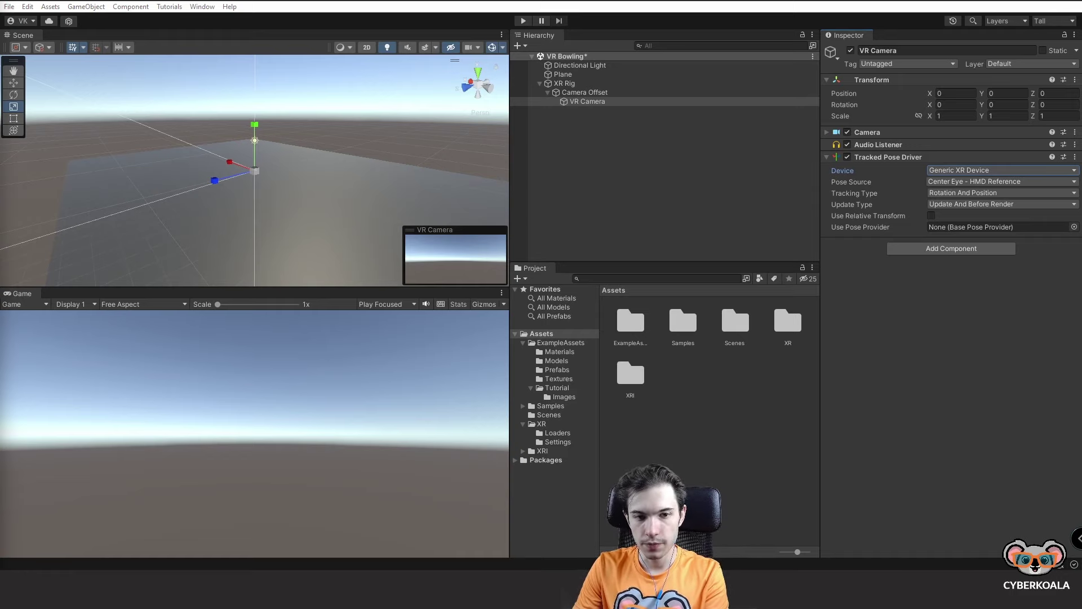
click(974, 170)
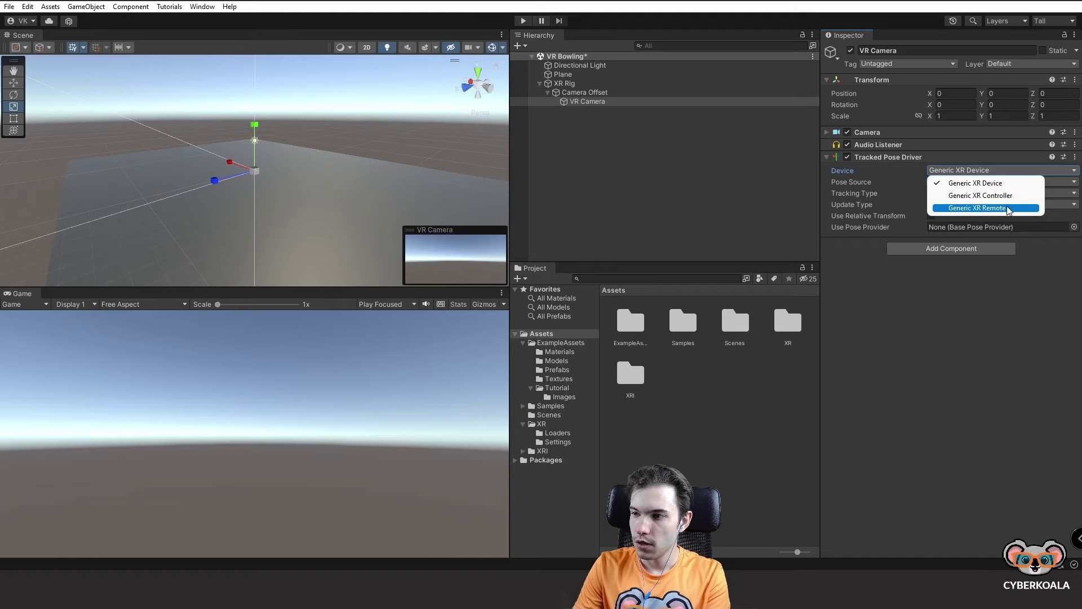
key(Up)
key(Up)
key(Return)
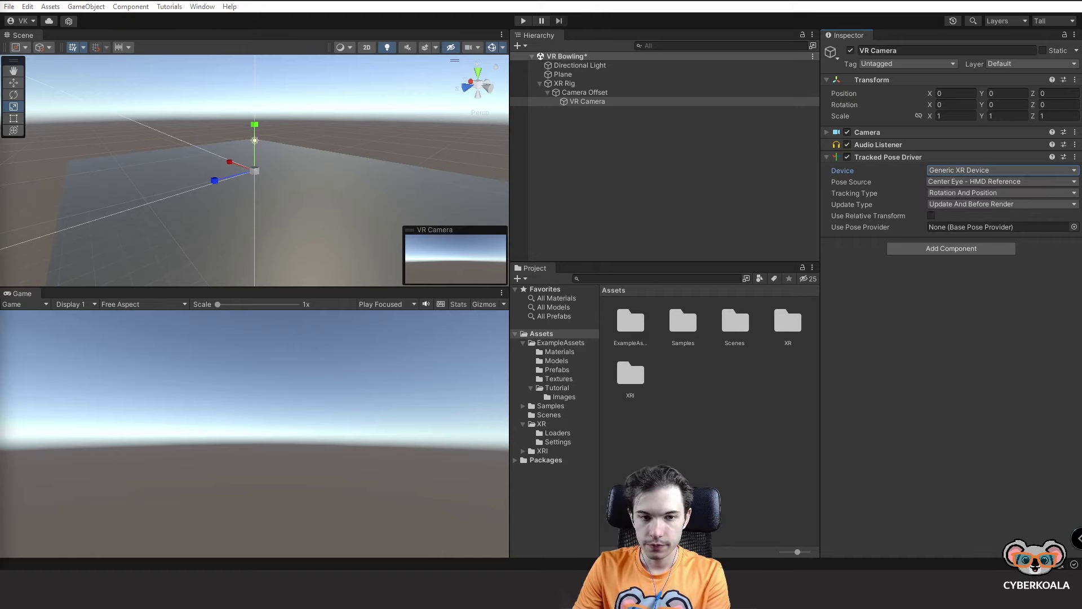
click(987, 172)
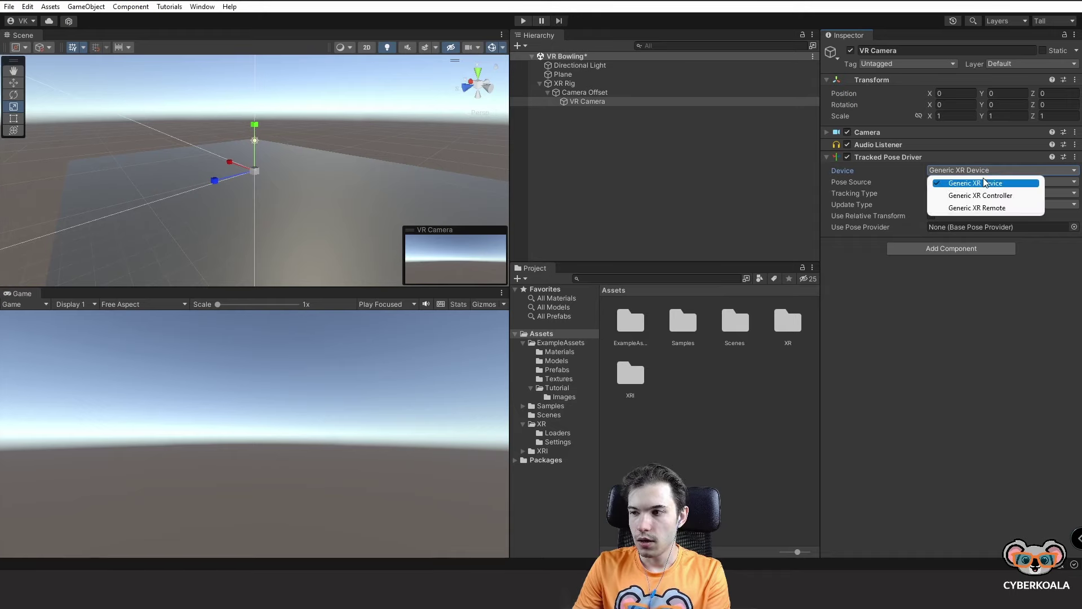
key(Return)
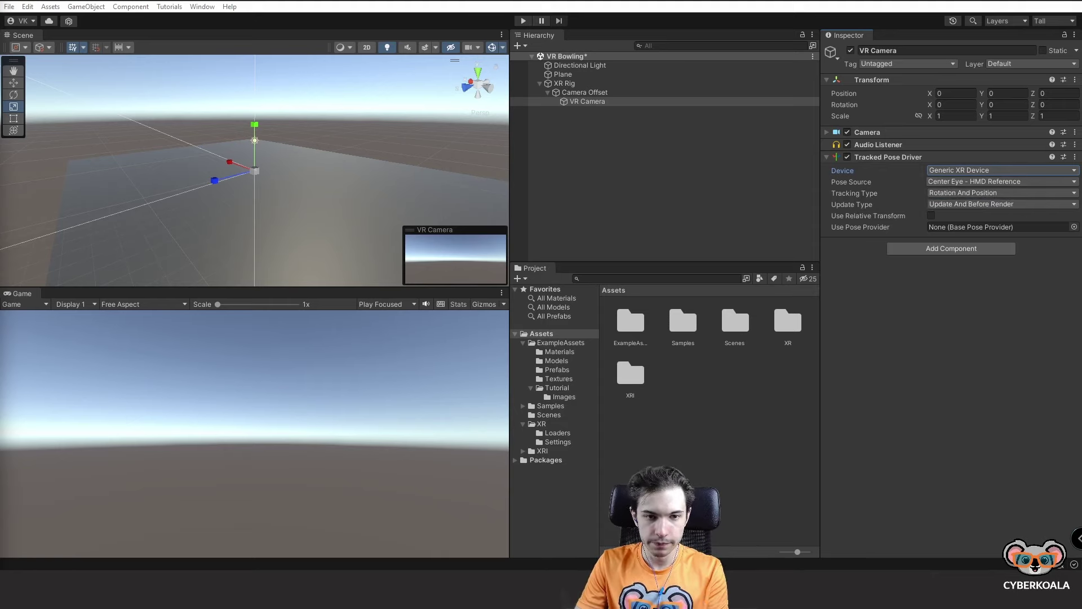
click(984, 182)
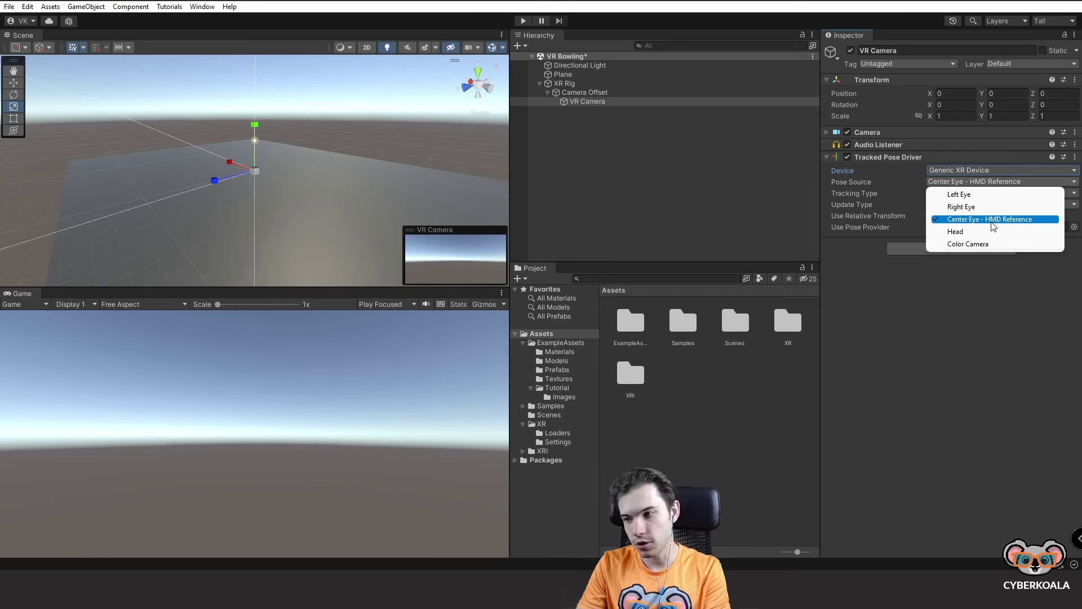
click(992, 221)
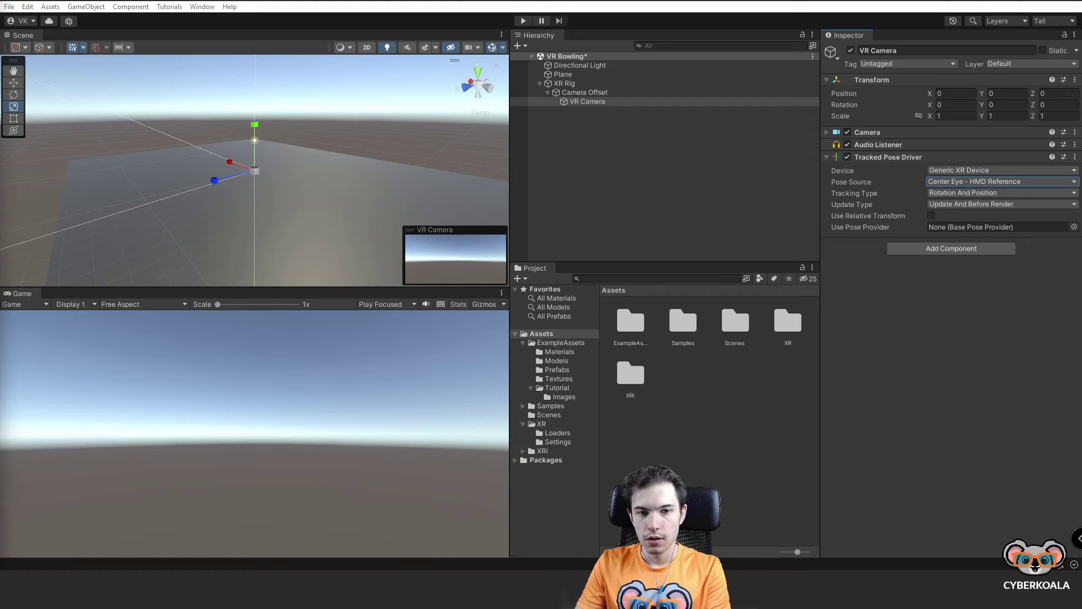
click(599, 94)
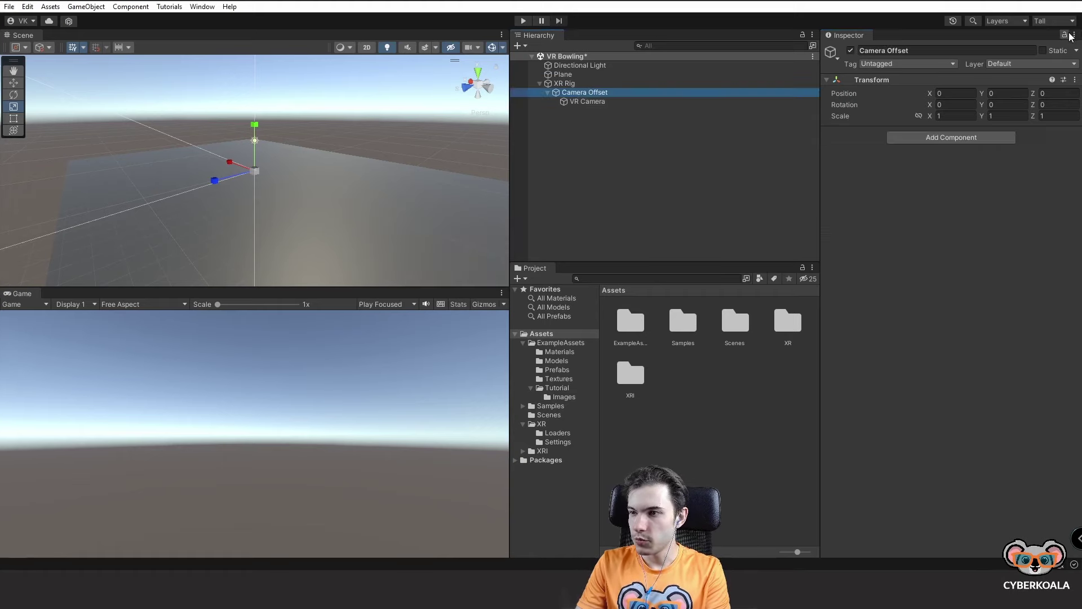
Step: Set XR Origin's Camera Floor Offset Object to Camera Offset and Camera GameObject to VR Camera, then play
click(564, 82)
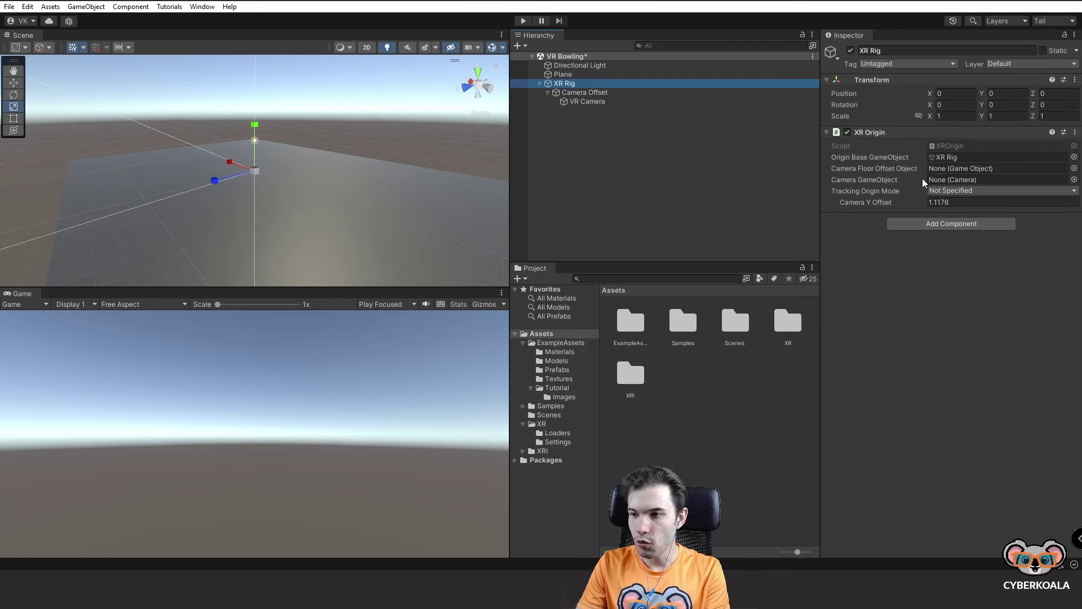
mouse_move(924, 182)
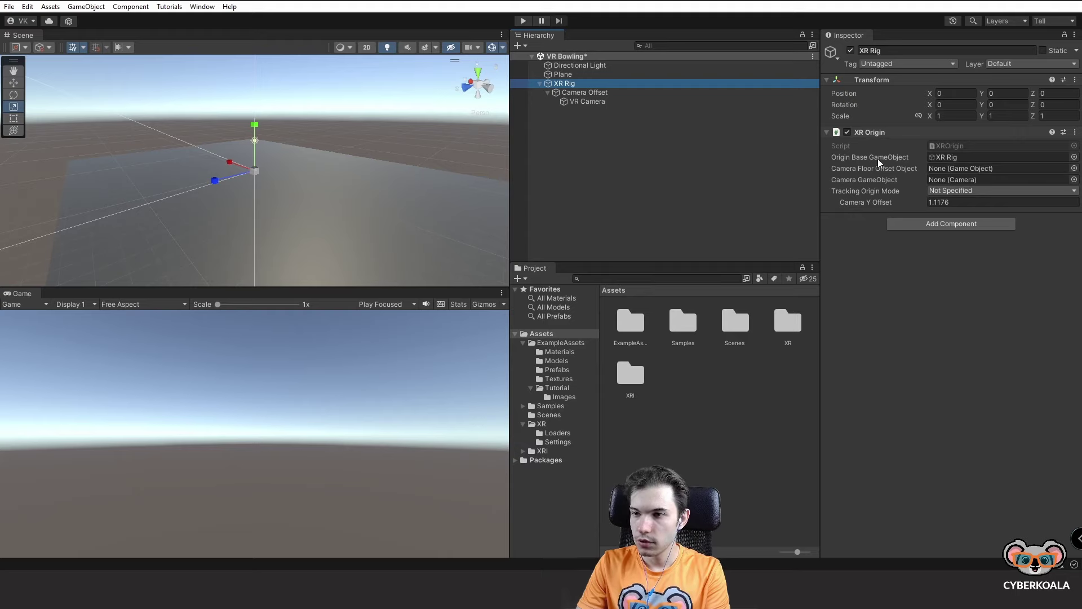
drag(601, 94, 957, 165)
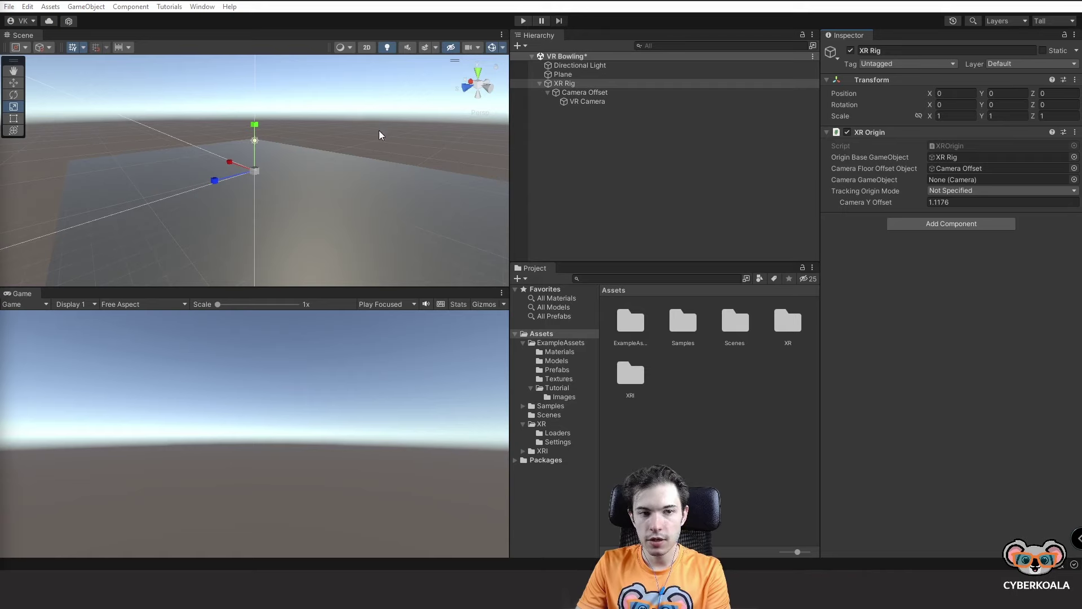
drag(584, 103, 954, 180)
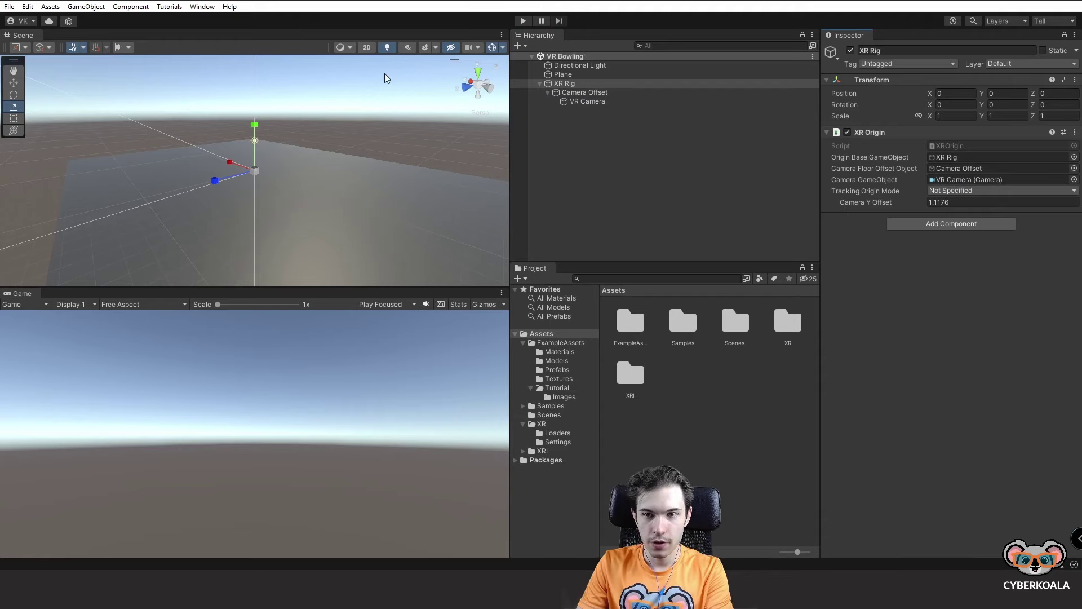
click(523, 21)
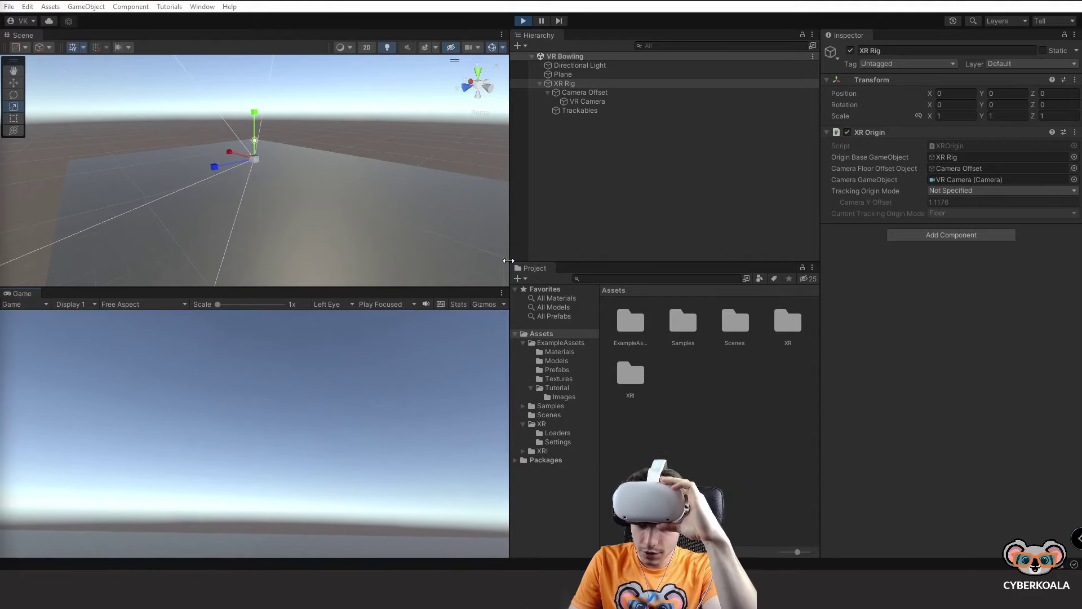
Step: Widen the Scene and Game views and switch play mode to Play Maximized, test-running once
drag(513, 261, 640, 279)
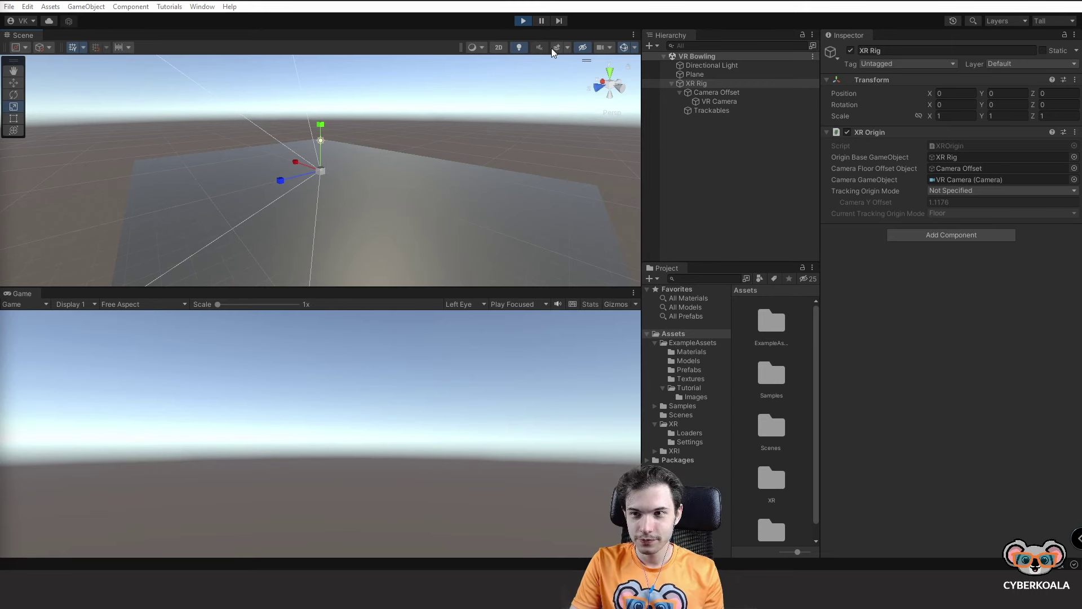
click(524, 21)
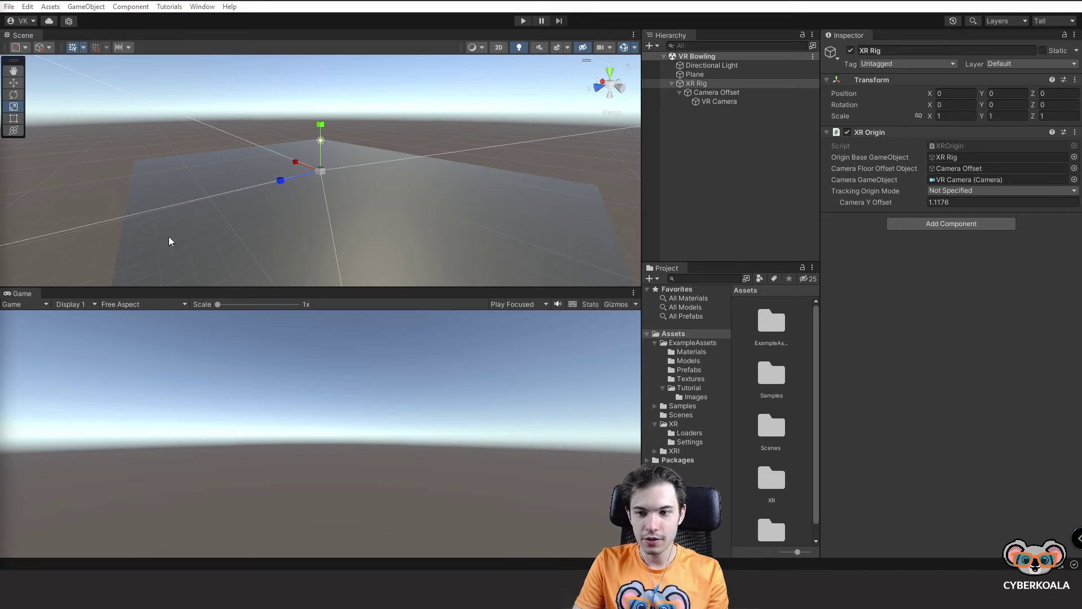
click(545, 304)
click(536, 325)
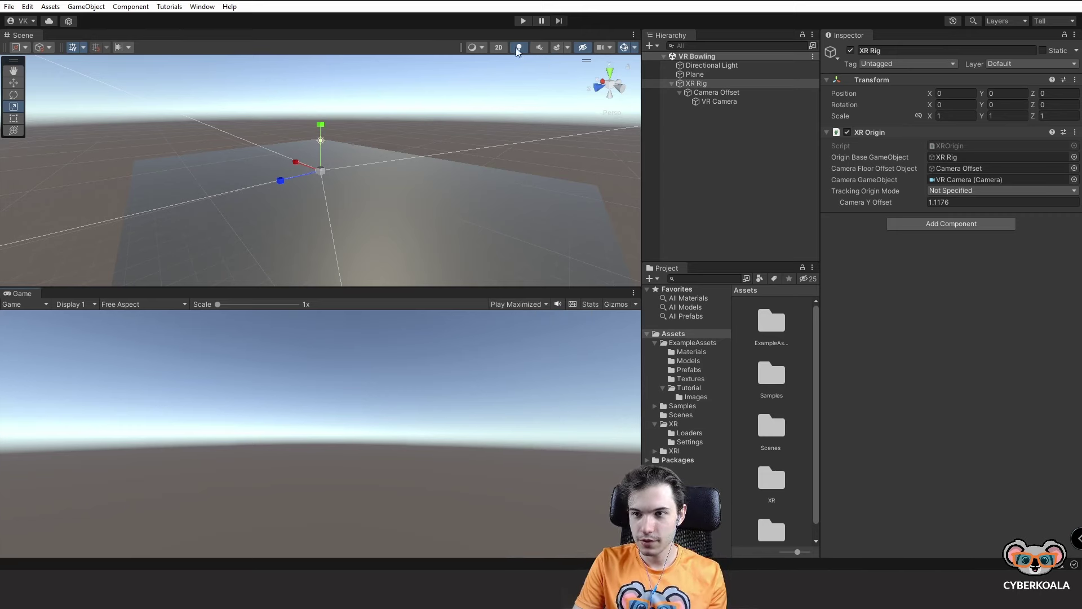
click(522, 21)
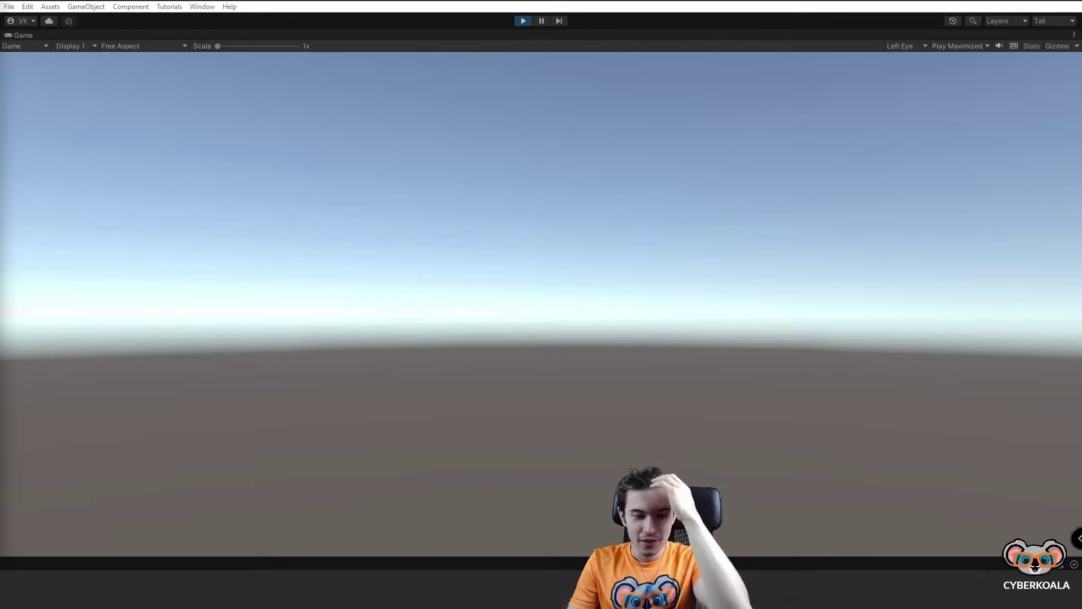
click(521, 20)
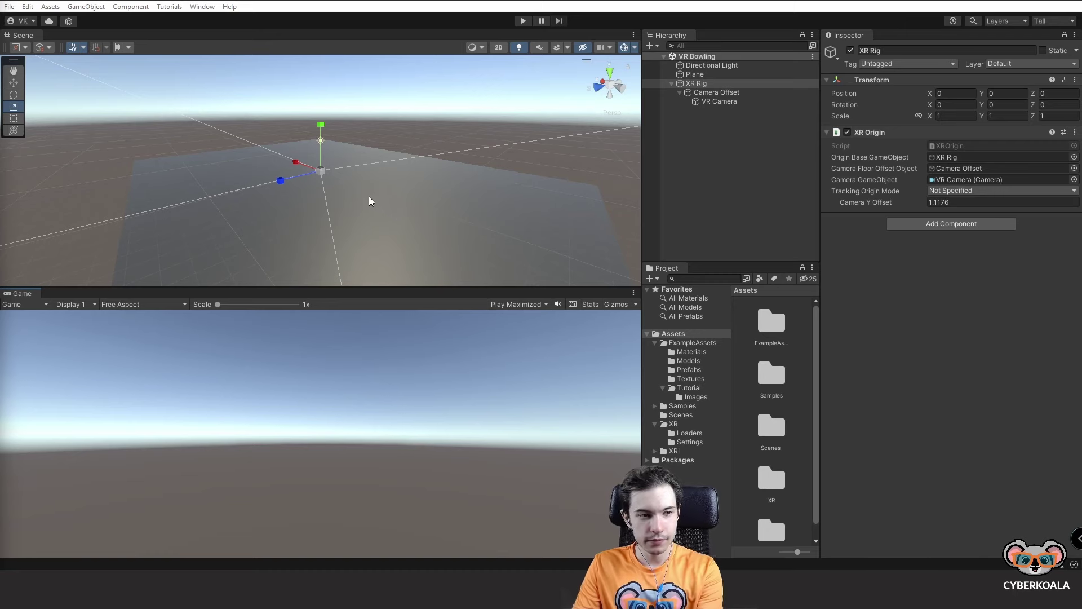
Step: Drag the XR Rig up with the Move tool to Position Y 1.61
mouse_move(368, 196)
right_down()
mouse_move(345, 192)
mouse_move(349, 180)
mouse_move(309, 186)
right_up()
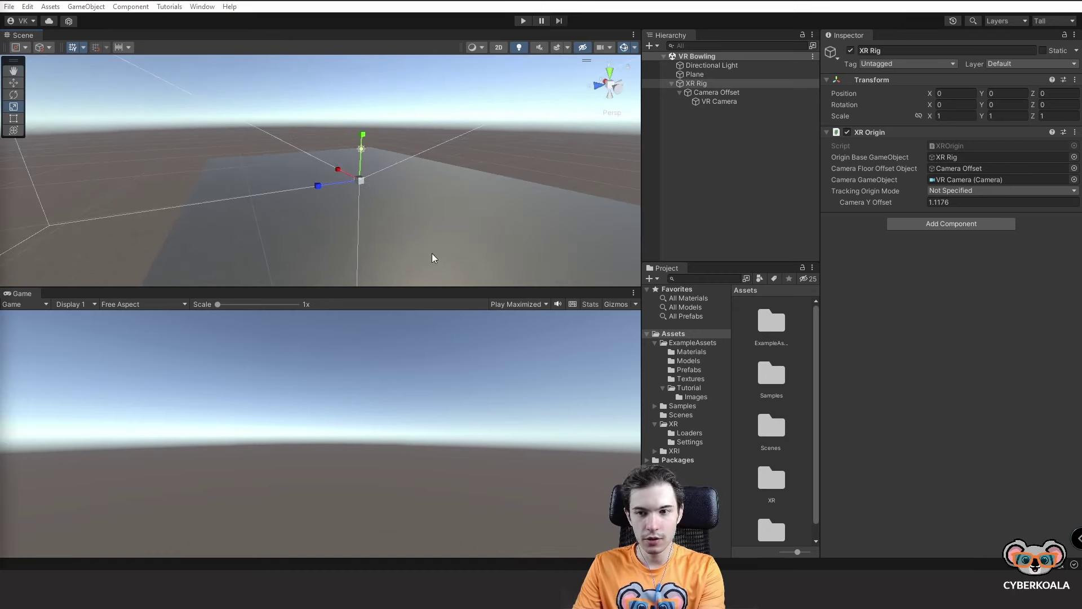
right_drag(432, 253, 261, 249)
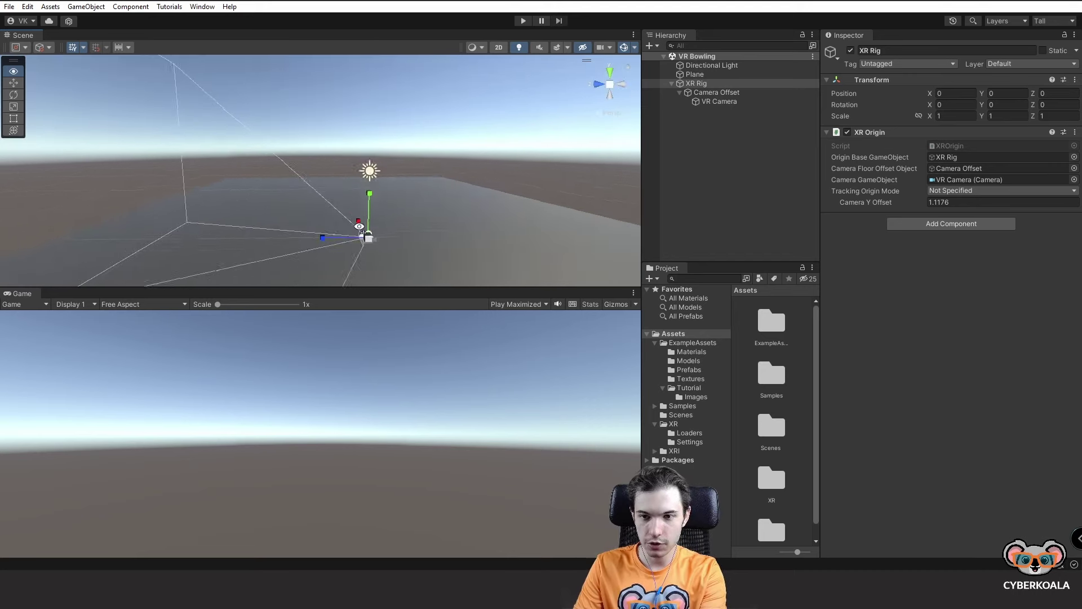
key(w)
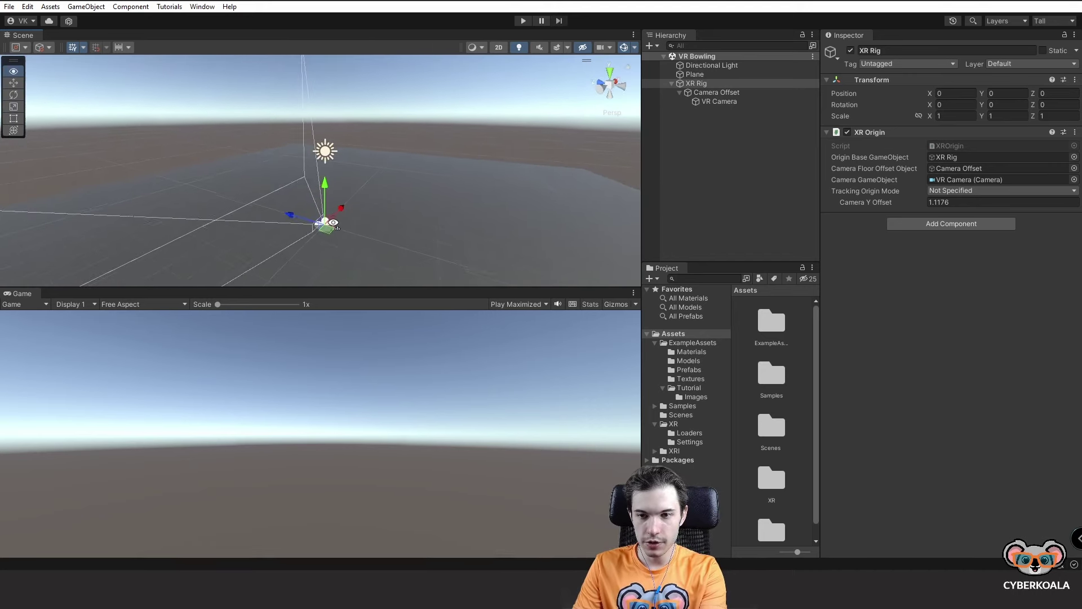
right_drag(332, 218, 277, 282)
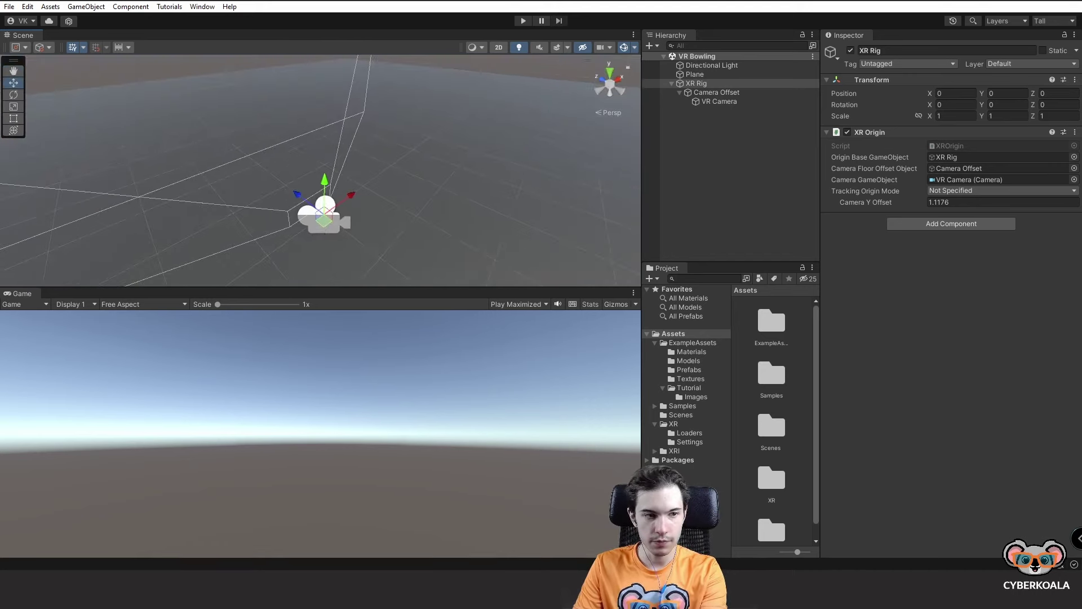
drag(319, 186, 326, 140)
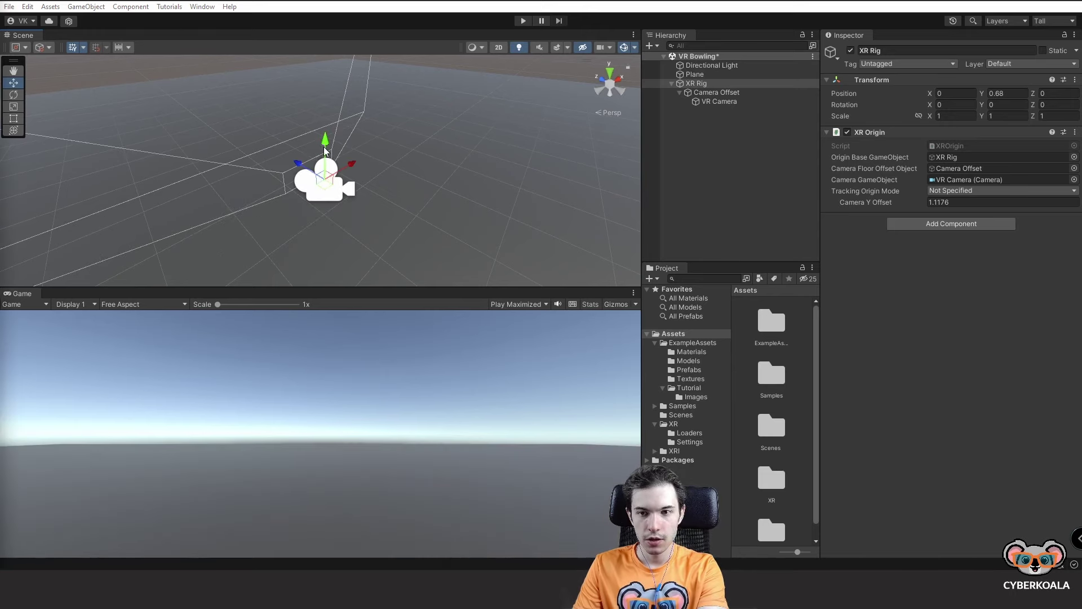
drag(325, 152, 334, 70)
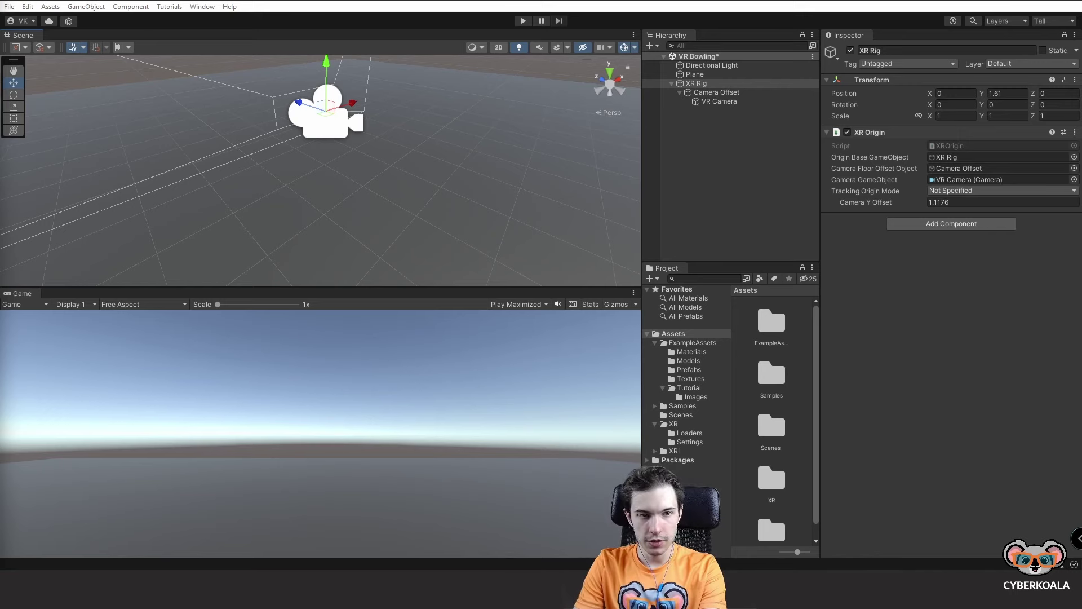
click(722, 83)
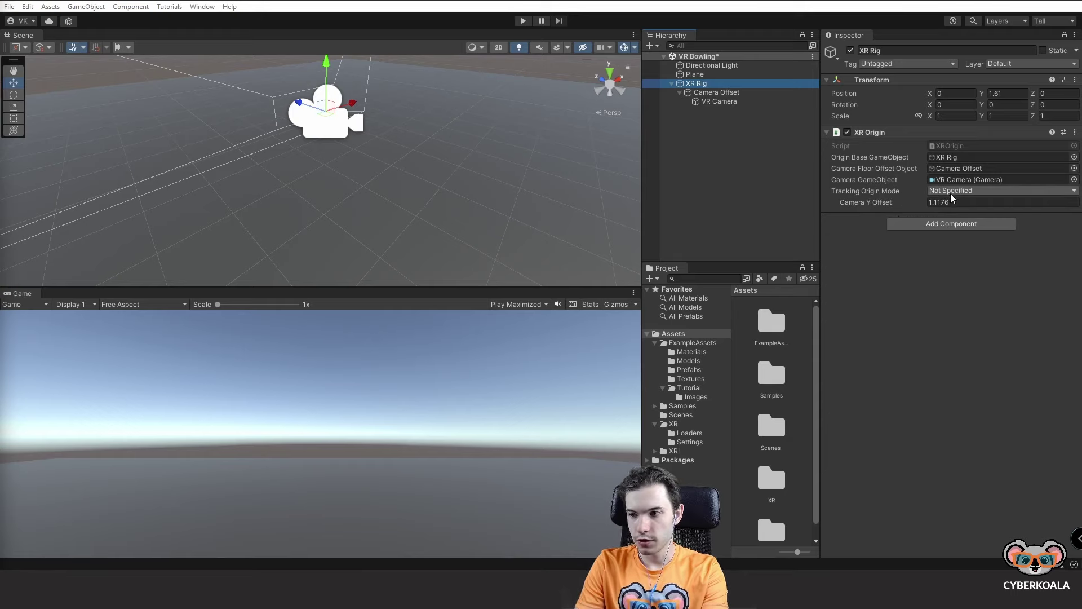
Step: Change XR Origin's Tracking Origin Mode to Floor and play the scene
click(950, 193)
click(955, 228)
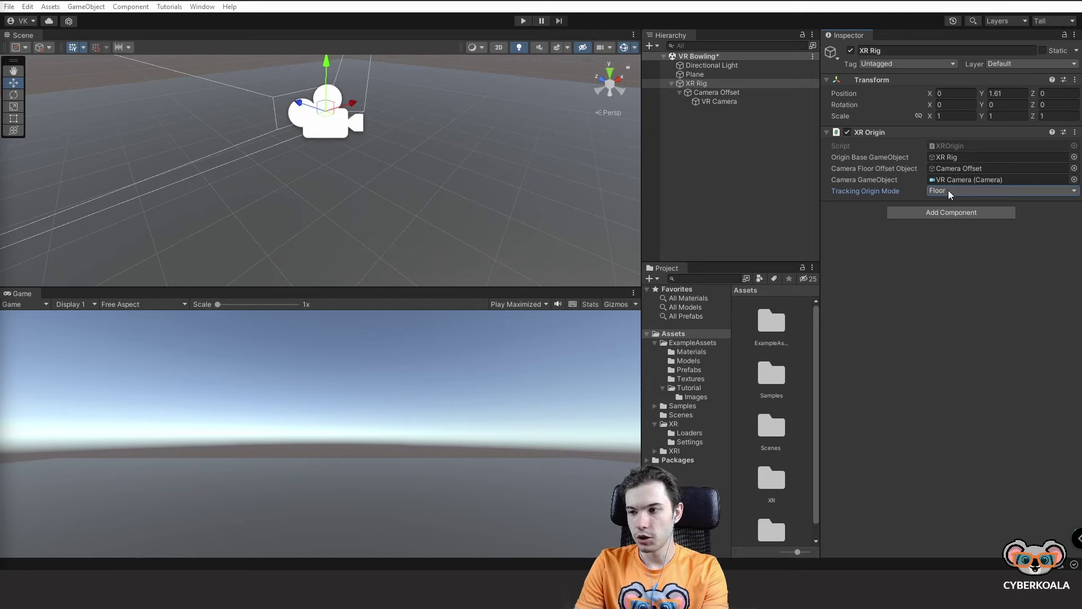
click(523, 21)
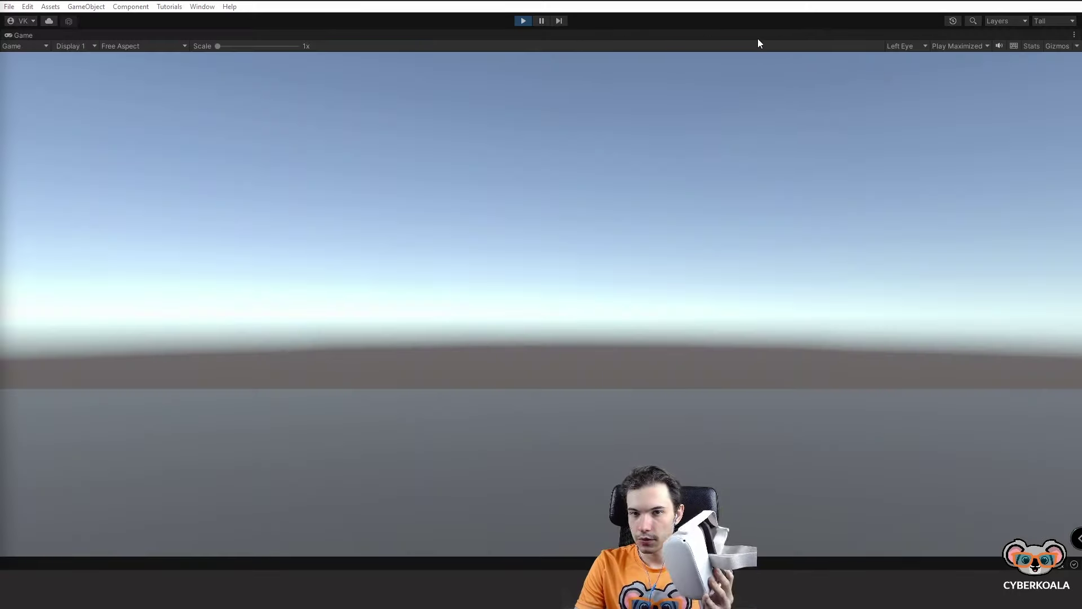
Step: Switch play mode back to the focused Game view and restart play
click(529, 22)
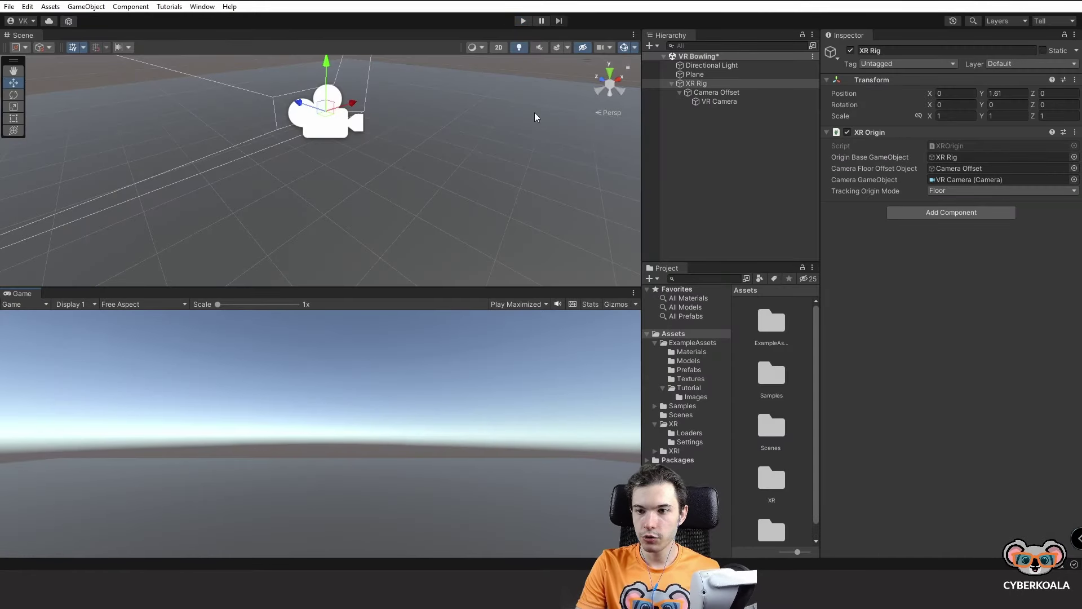
click(528, 304)
click(526, 312)
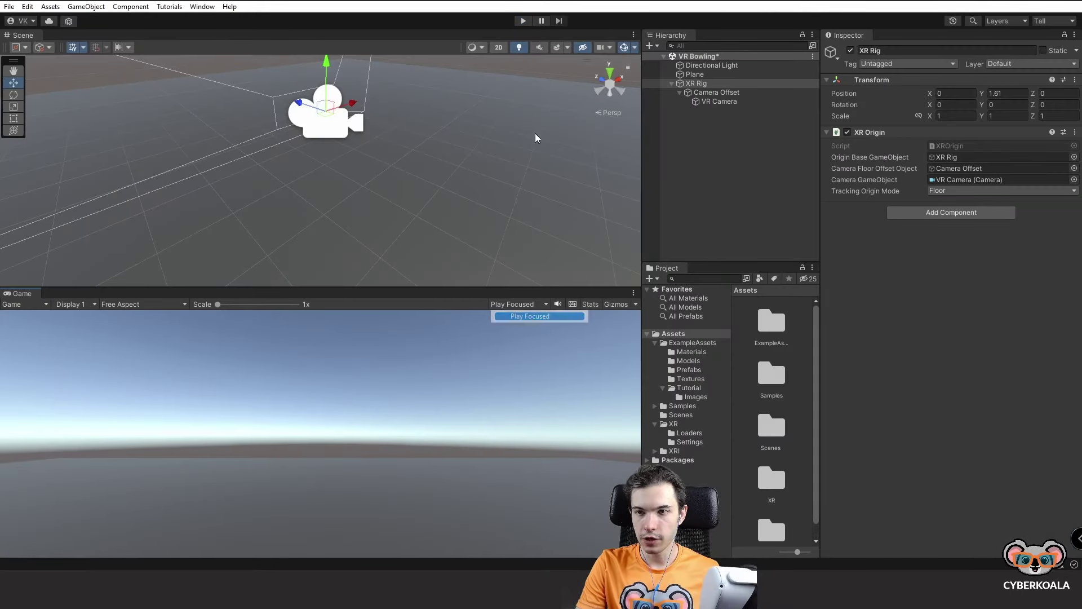
click(523, 20)
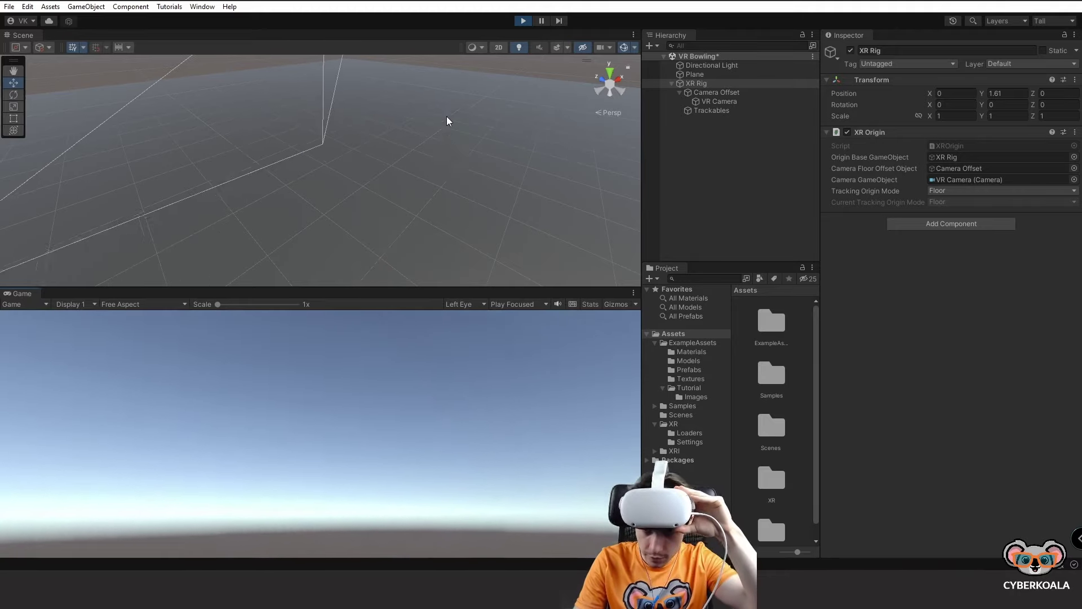
Step: Look around the running scene, select XR Rig, attempt a save, then clear the selection
right_drag(446, 117, 446, 85)
scroll(446, 118, down, 2)
scroll(446, 118, down, 1)
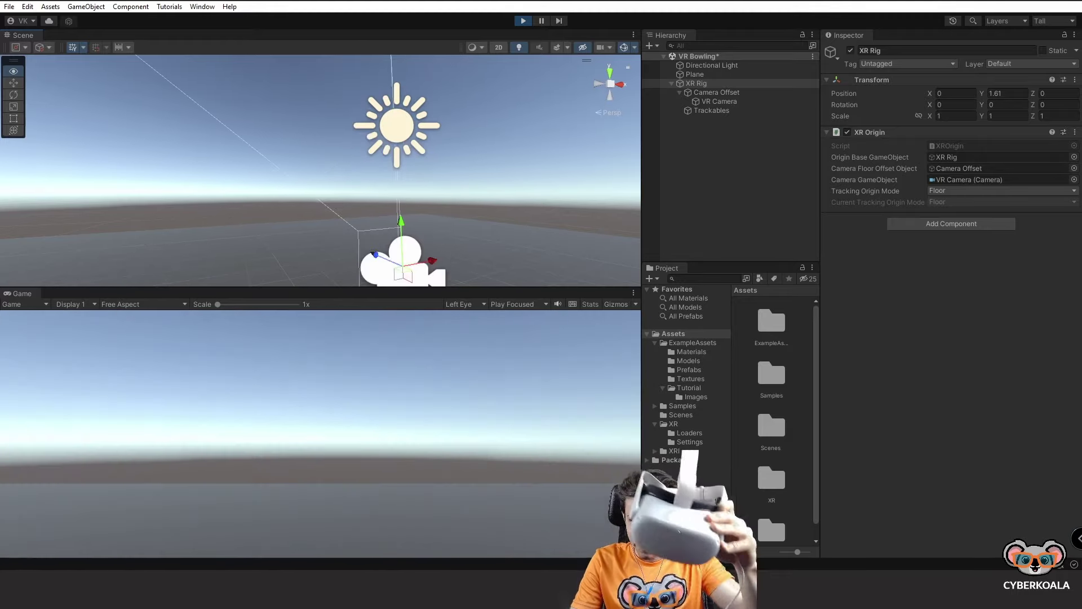
key(w)
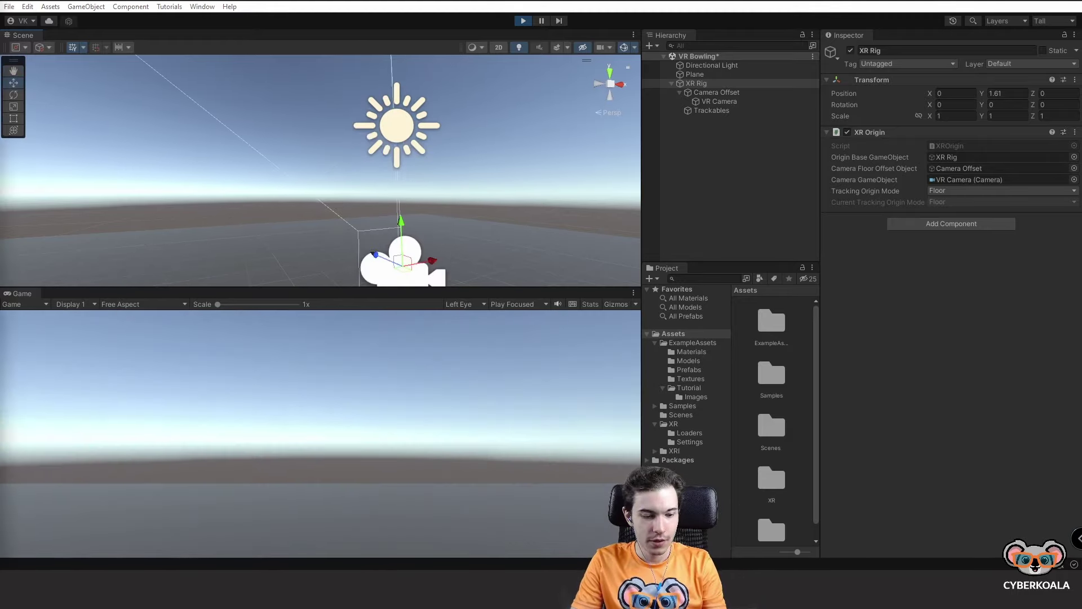
right_drag(470, 206, 469, 231)
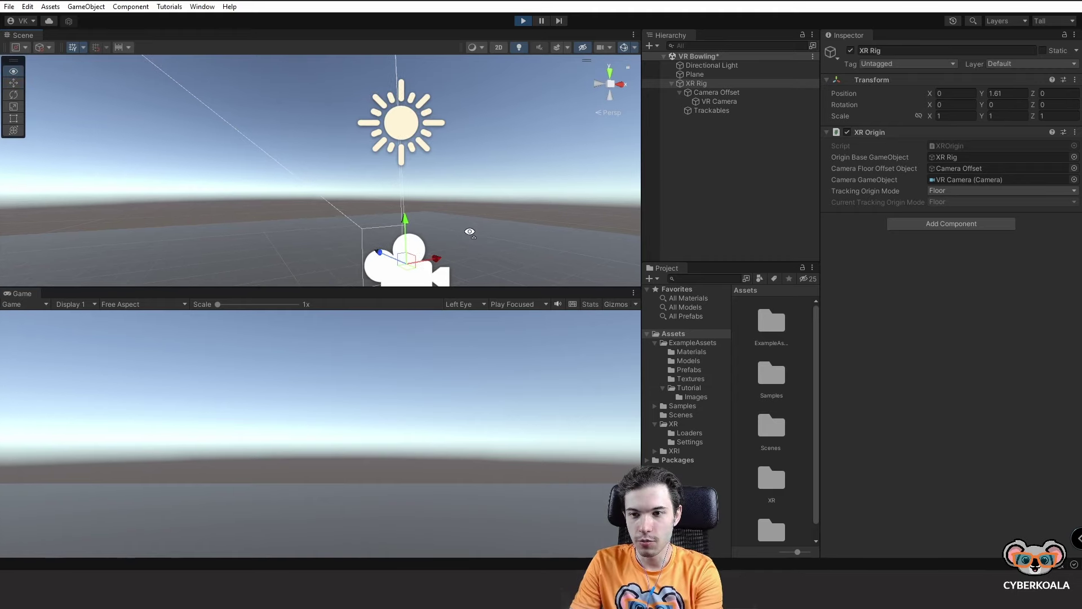
click(708, 82)
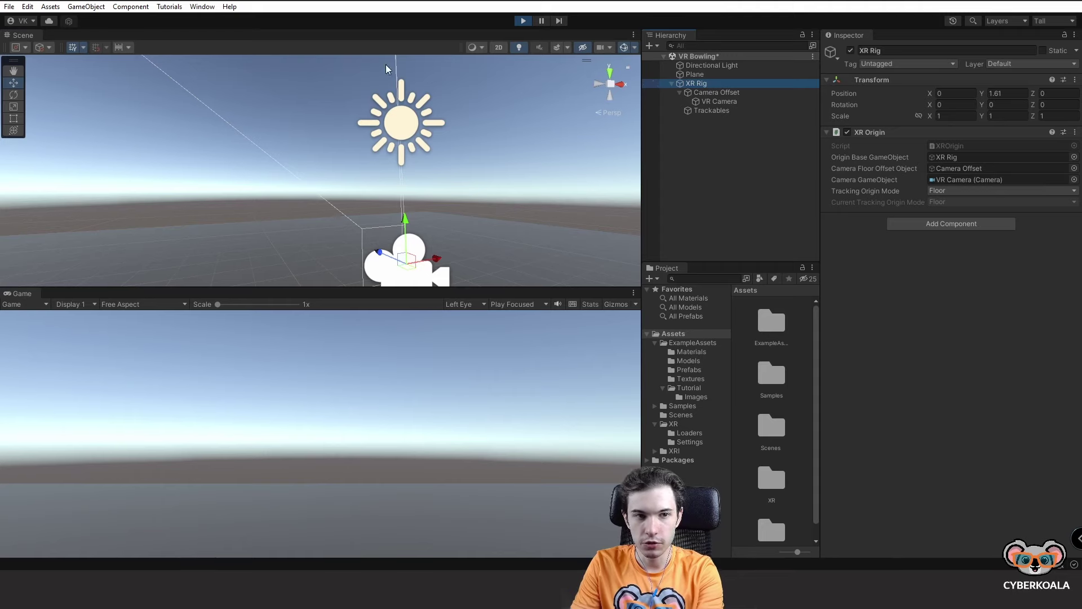
key(ctrl+s)
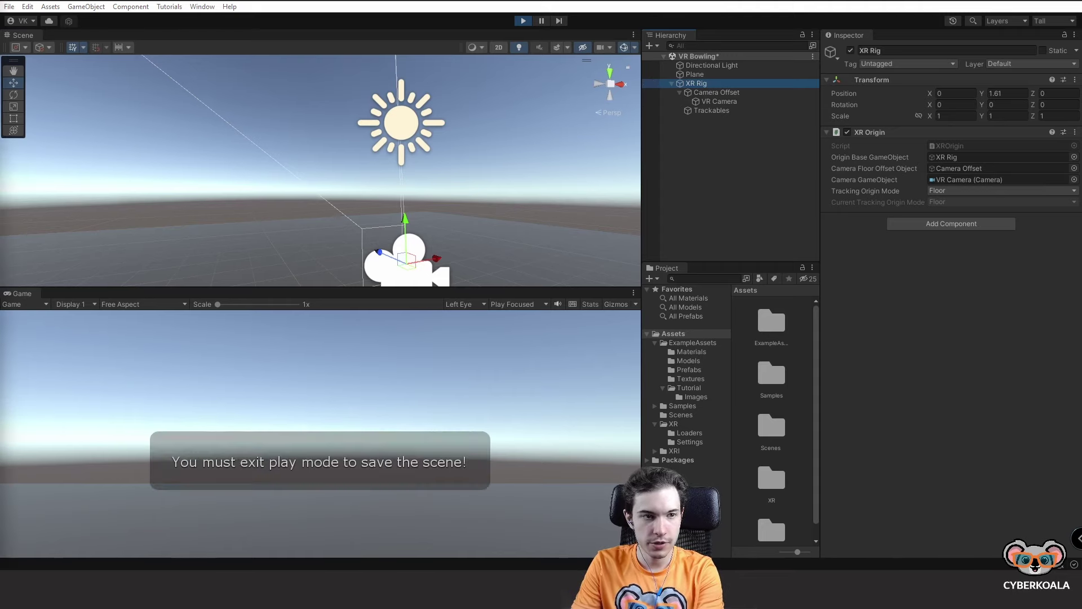
click(750, 140)
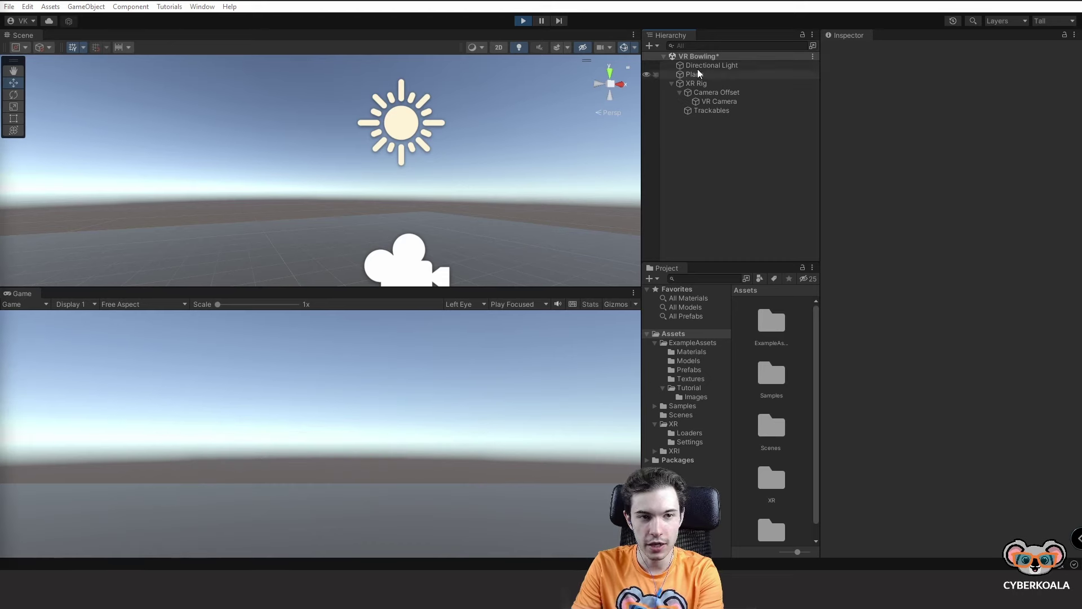
Step: Stop Play mode and add an empty child named LeftHand Controller under Camera Offset
click(723, 92)
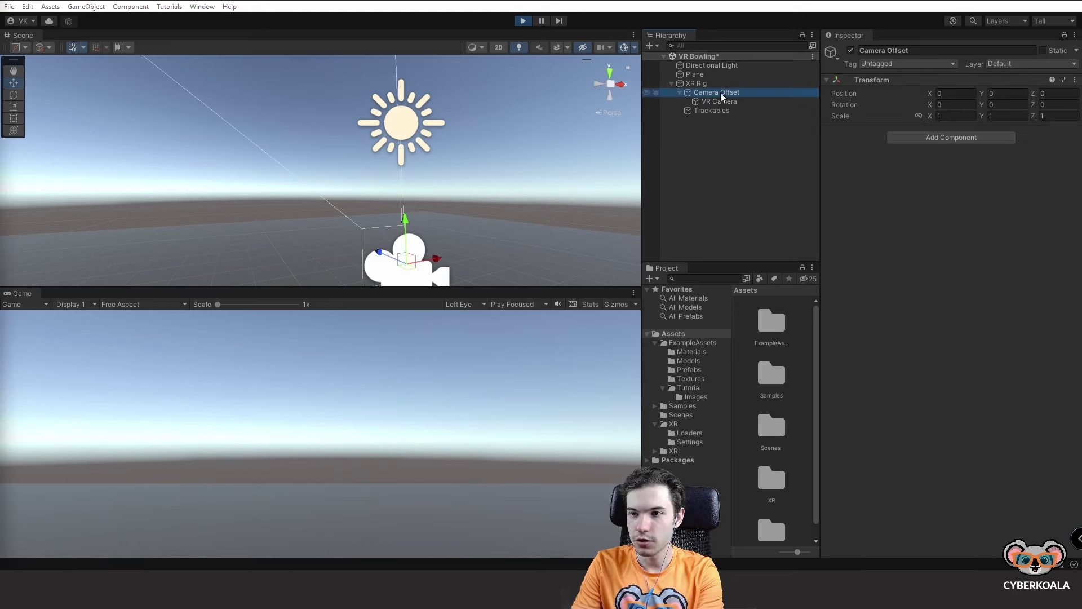
click(523, 21)
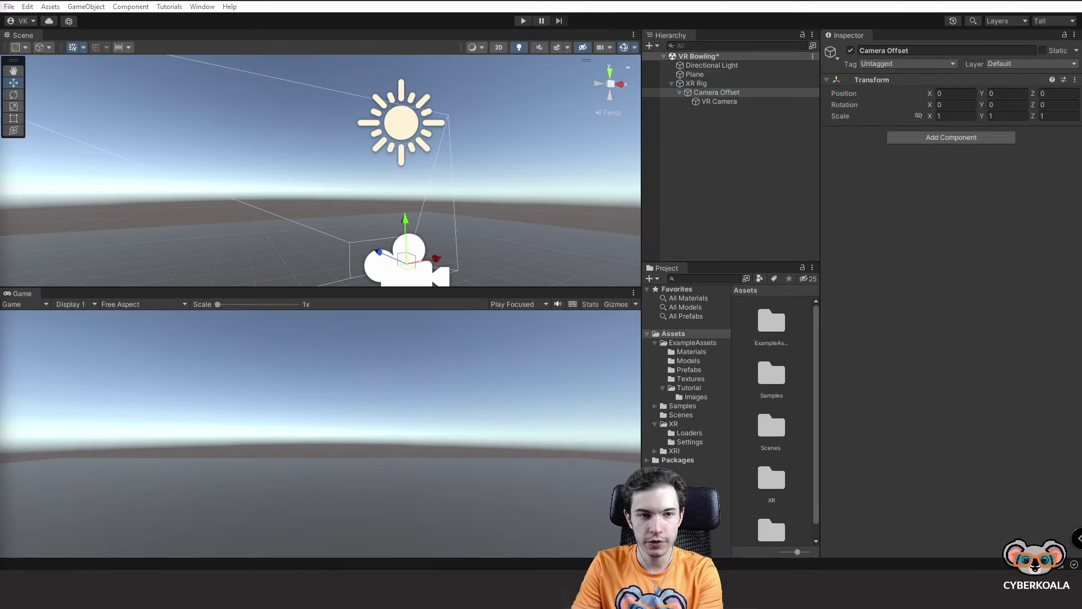
right_click(731, 92)
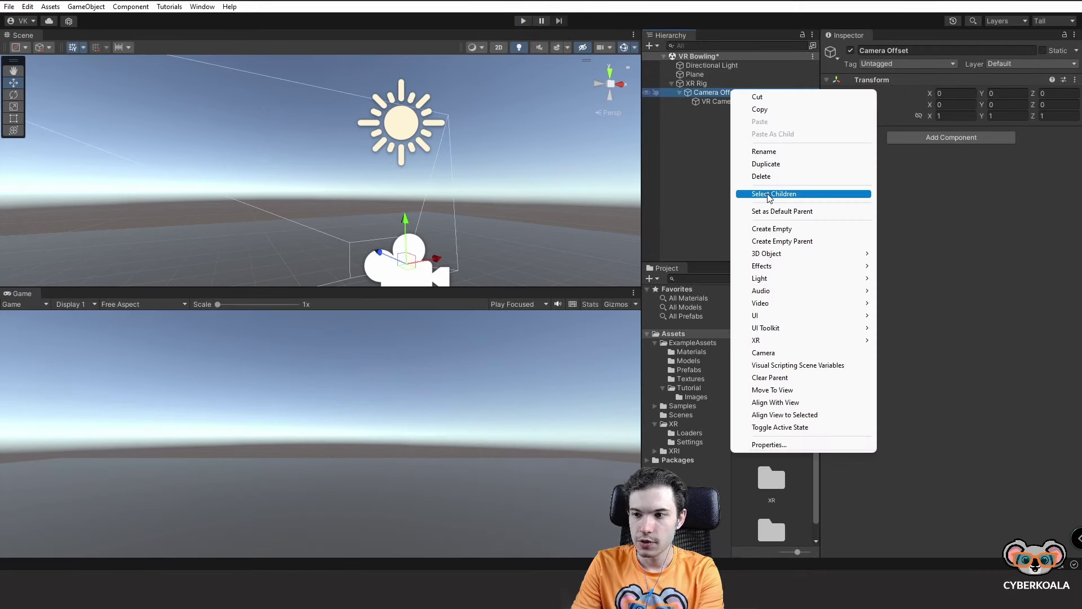
click(768, 229)
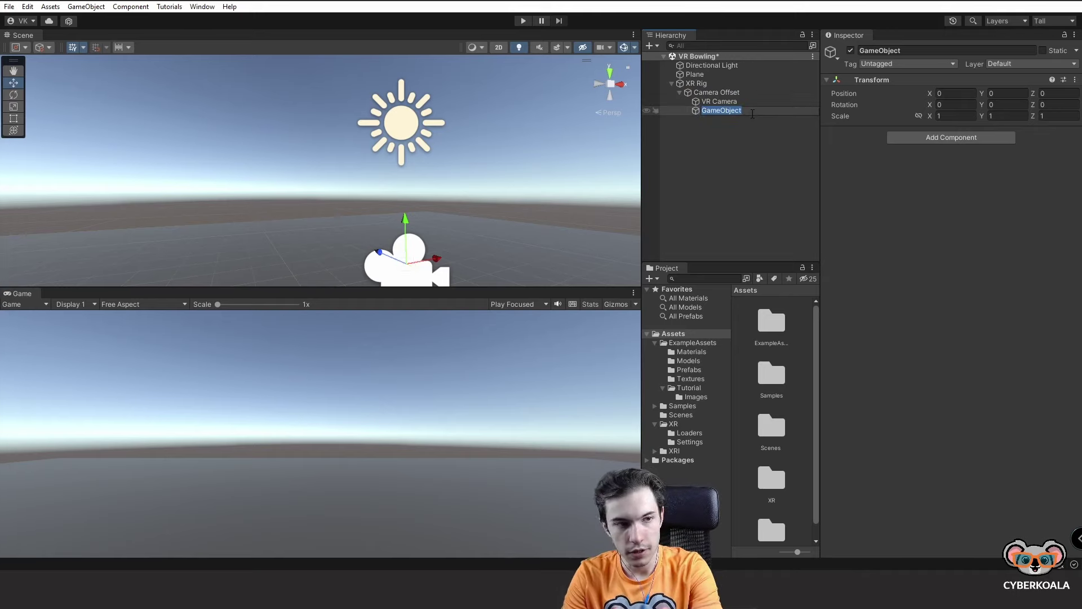
text(LeftHand)
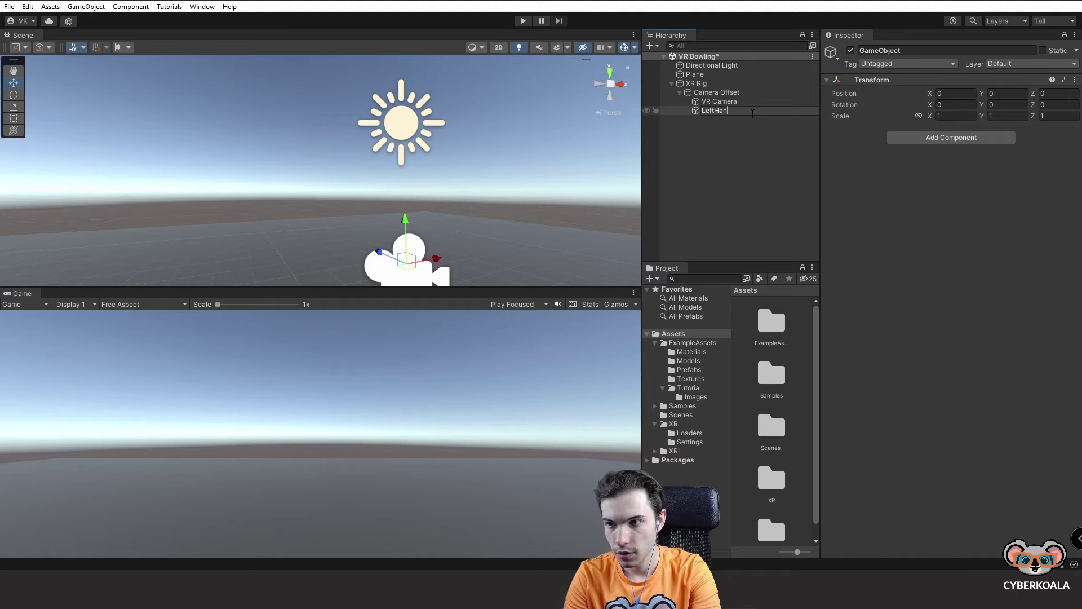
text( Controller)
key(Return)
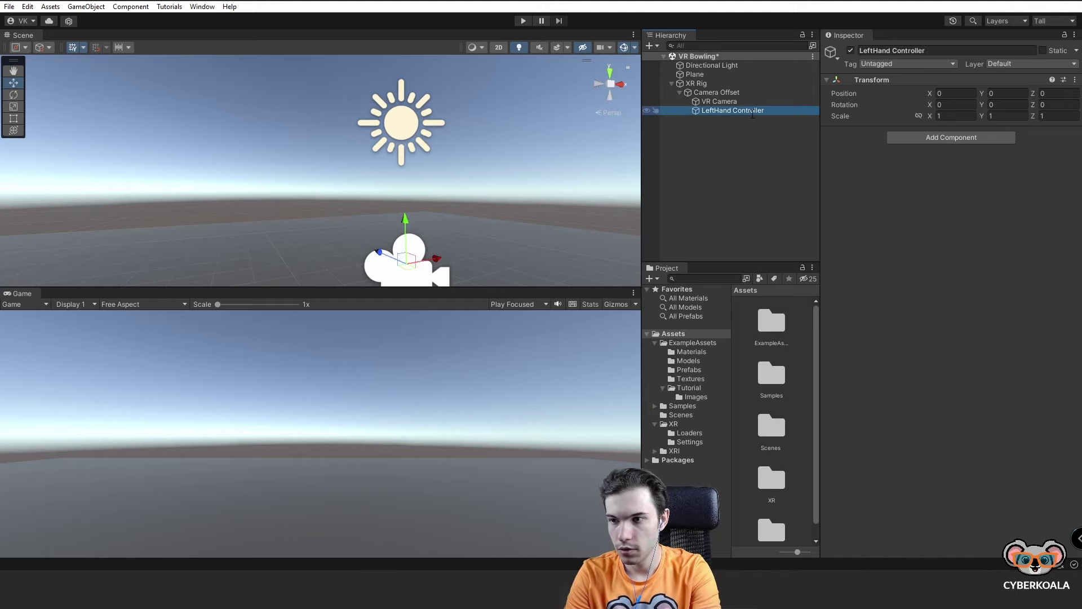
Step: Add a second empty child named RightHand Controller under Camera Offset
right_click(721, 93)
click(767, 234)
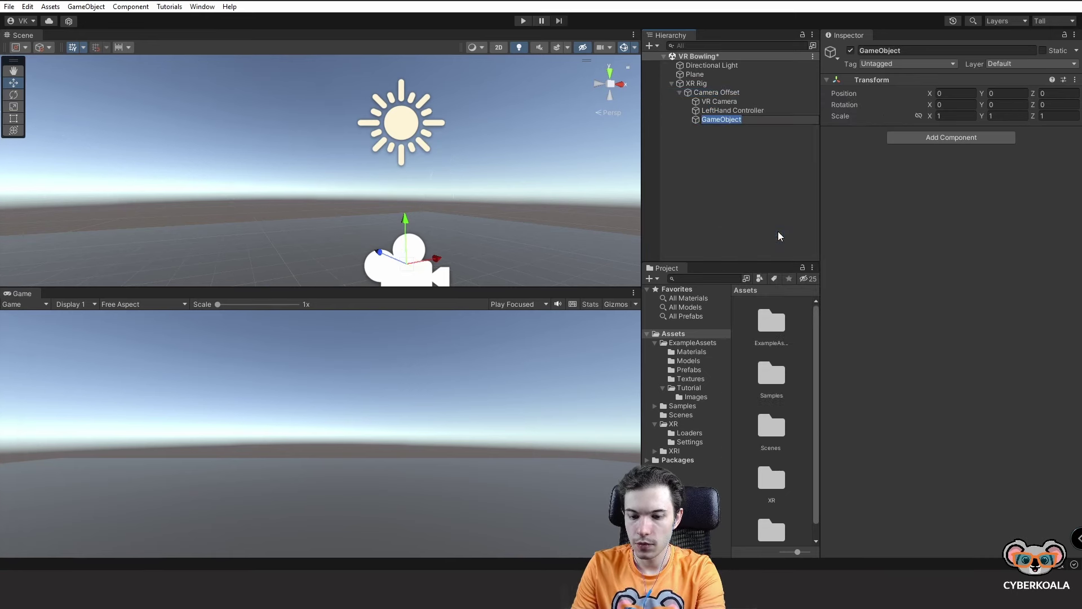
text(RightHand)
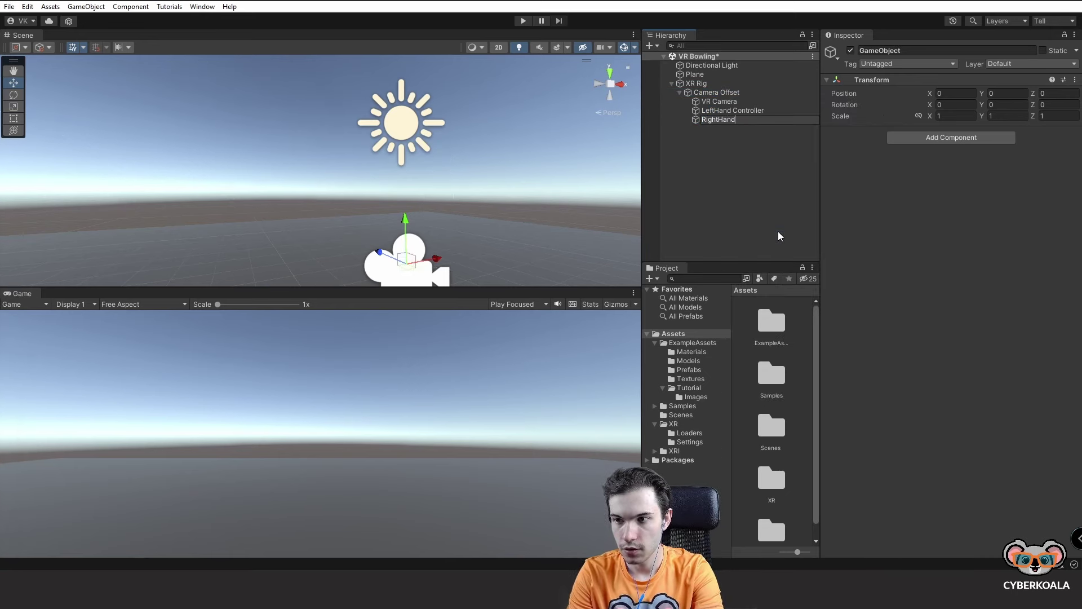
text( Control)
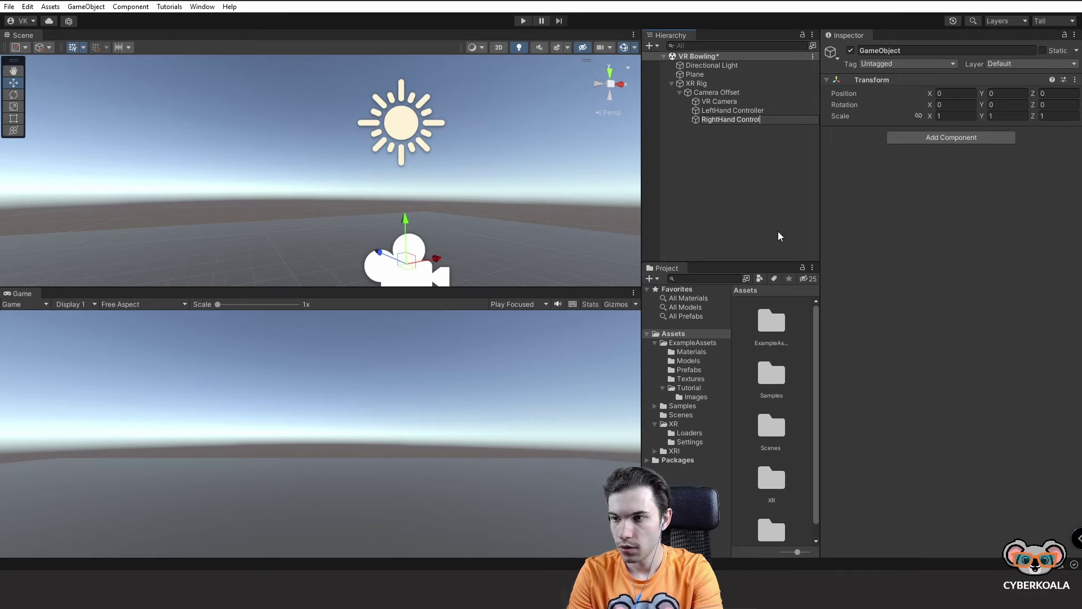
text(ler)
key(Return)
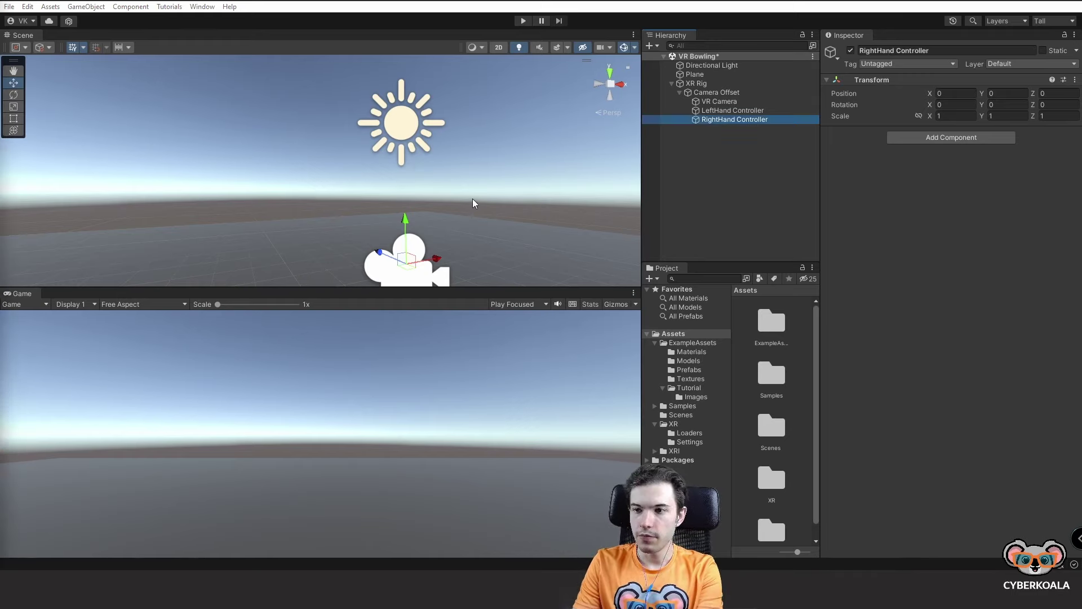
click(333, 156)
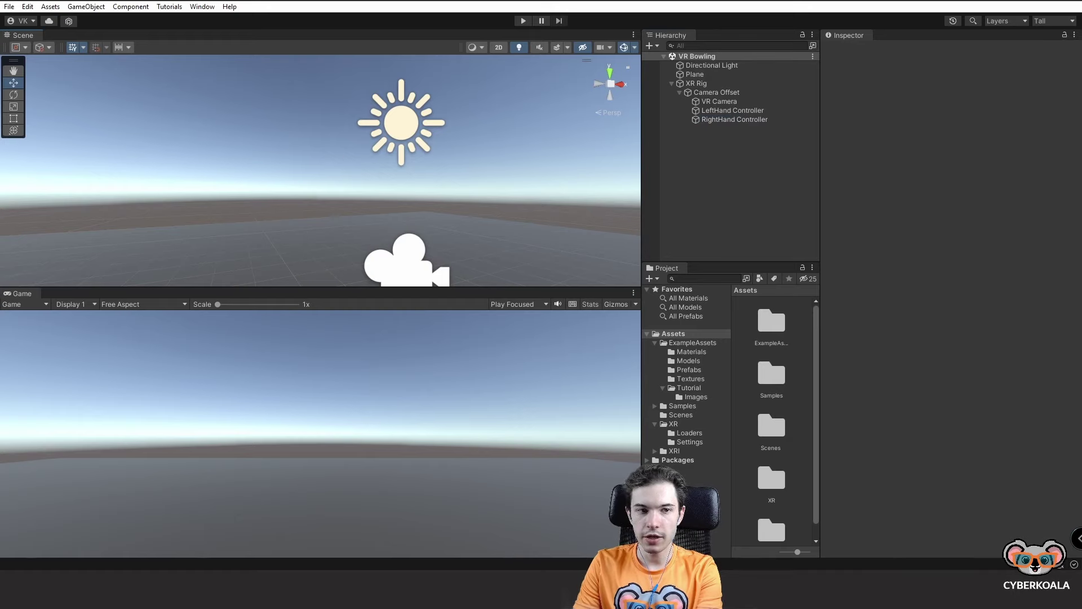
click(202, 7)
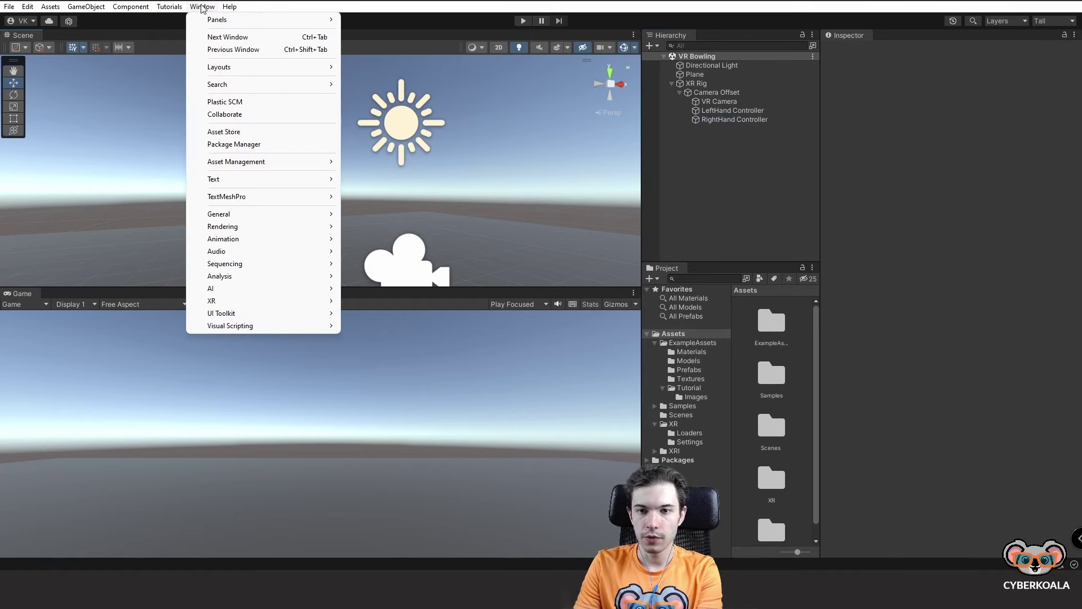
mouse_move(262, 301)
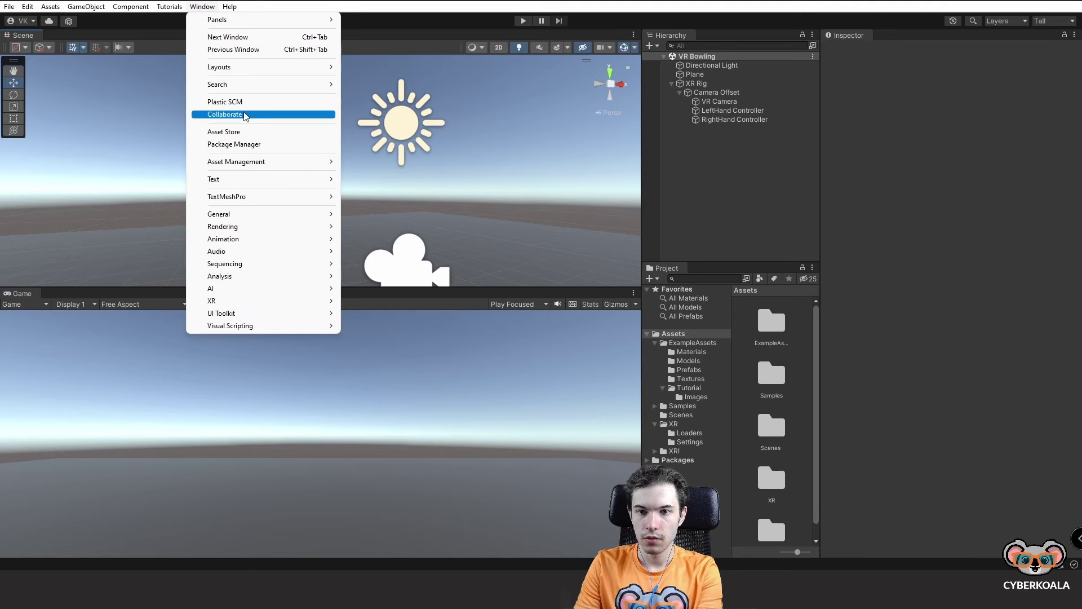
click(243, 144)
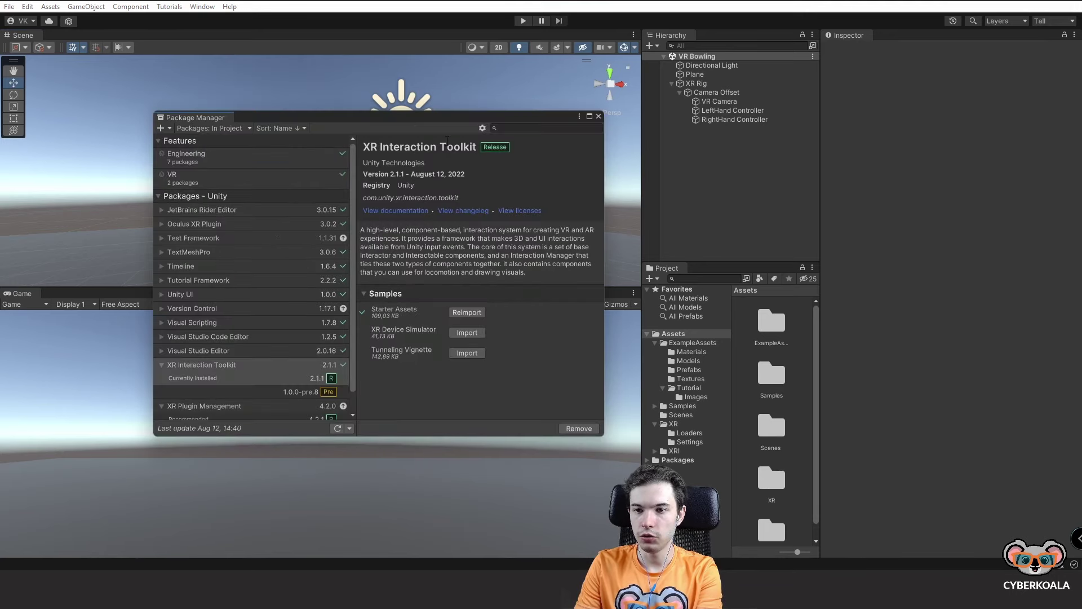
click(598, 116)
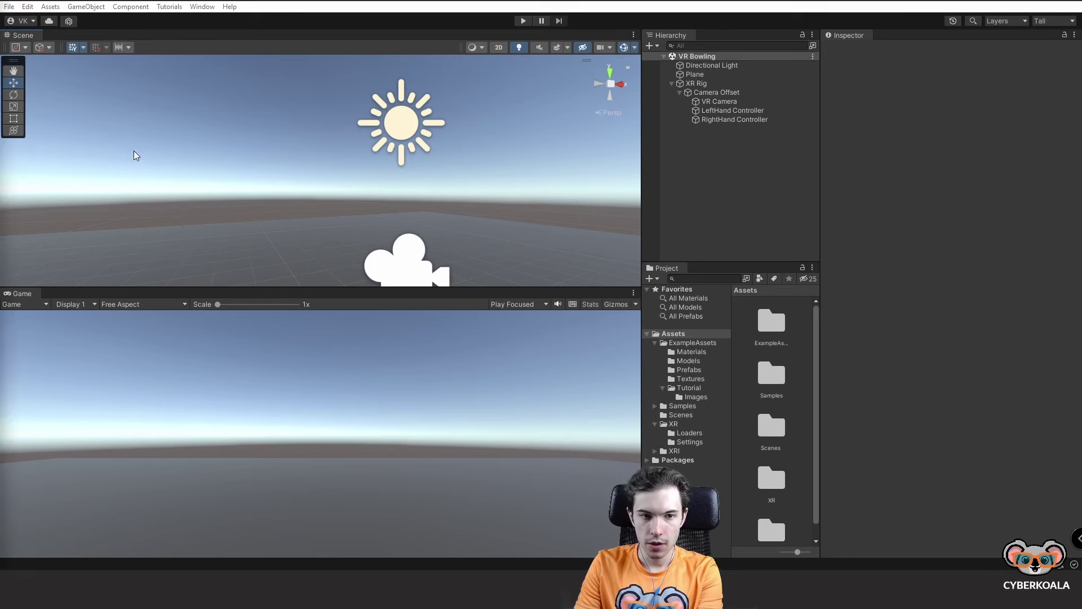
Step: Give LeftHand and RightHand Controller an XR Controller (Device-based) component, found by searching XRC
click(727, 110)
shift+click(723, 120)
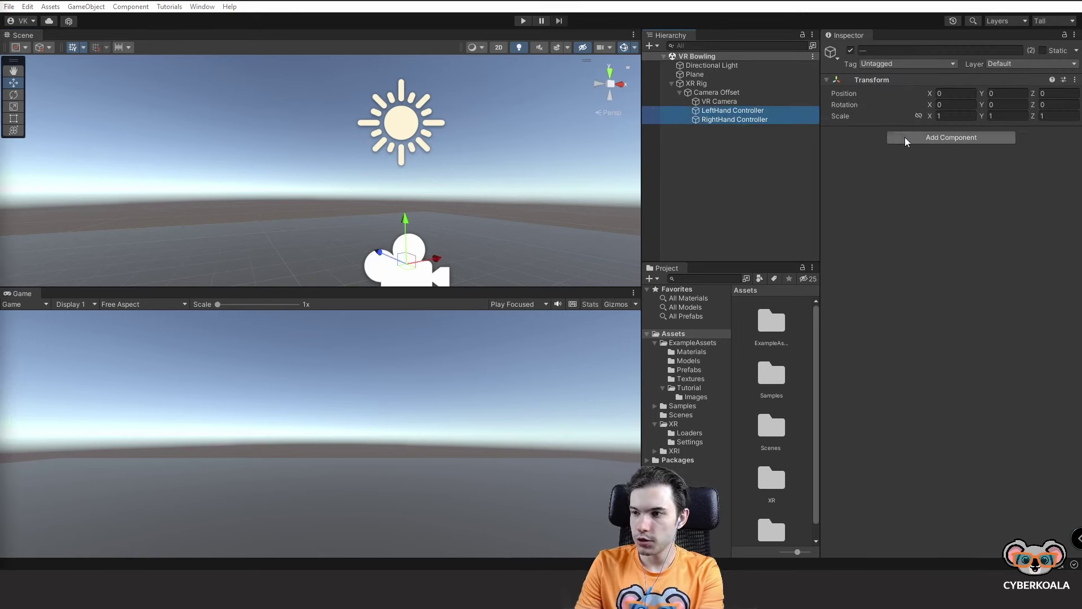
click(907, 138)
click(906, 139)
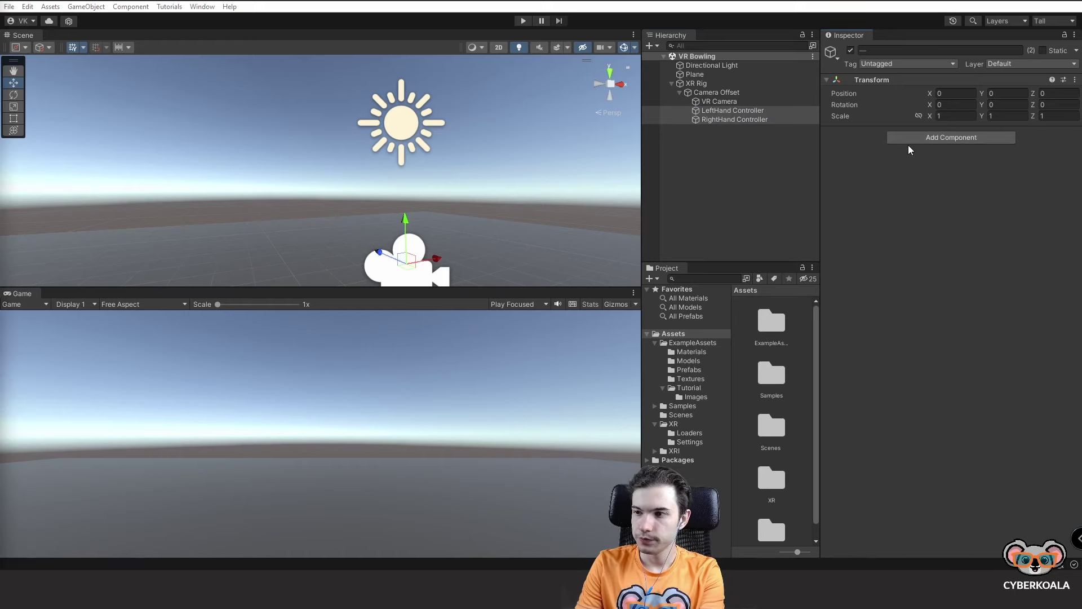
click(911, 137)
text(XRC)
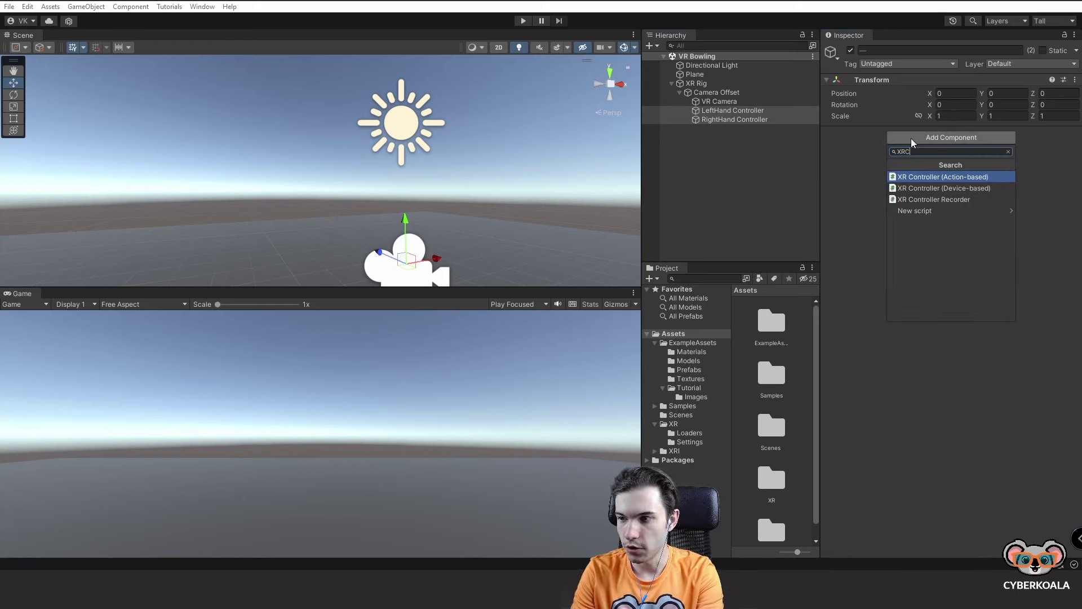
key(Escape)
click(918, 139)
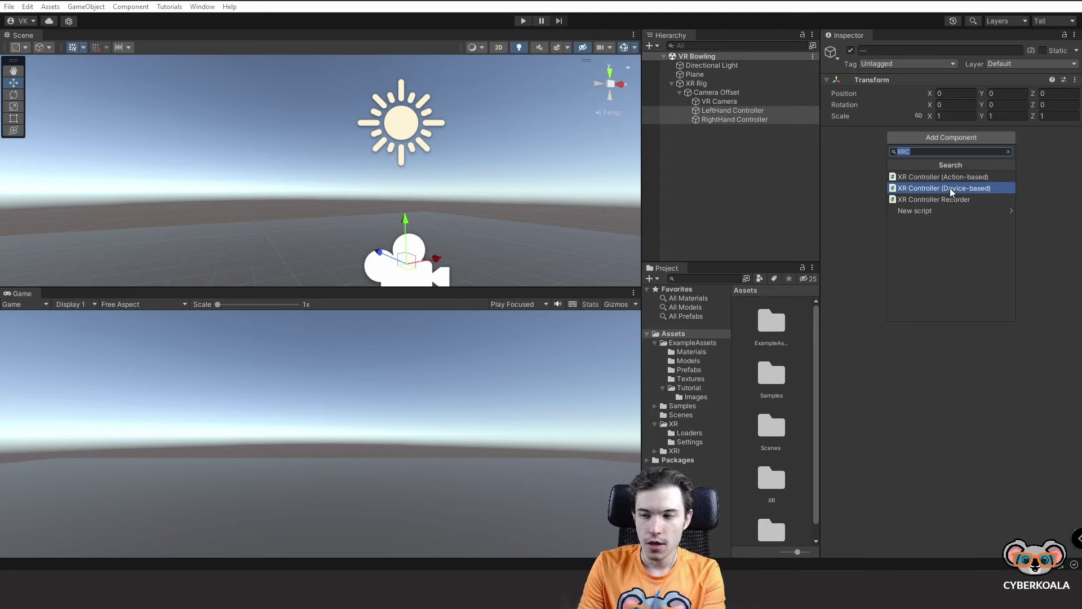
click(950, 190)
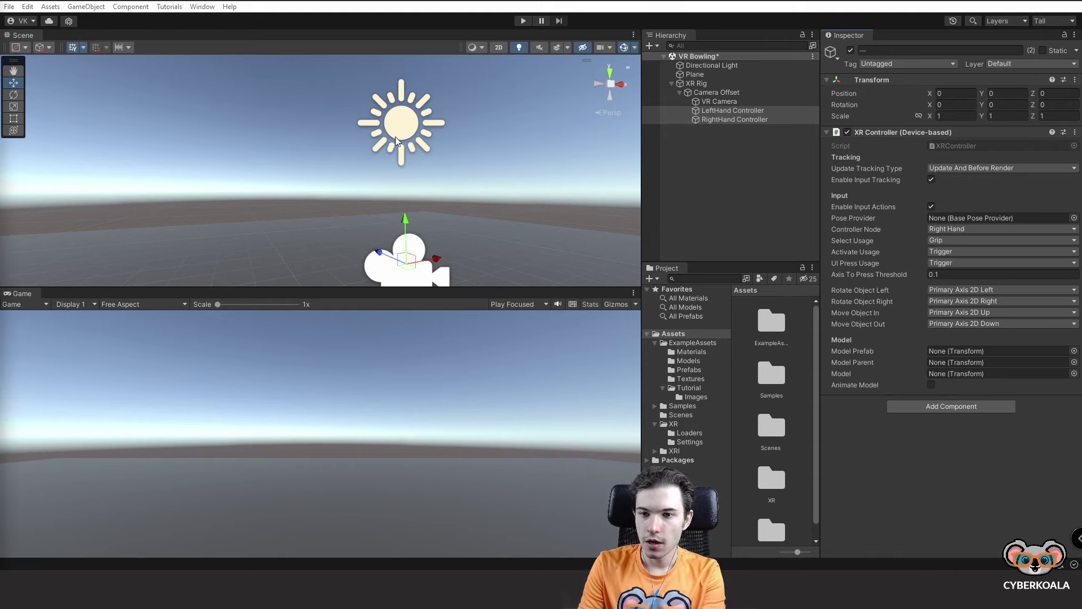
Step: Set the LeftHand Controller's XR Controller node to Left Hand
click(732, 110)
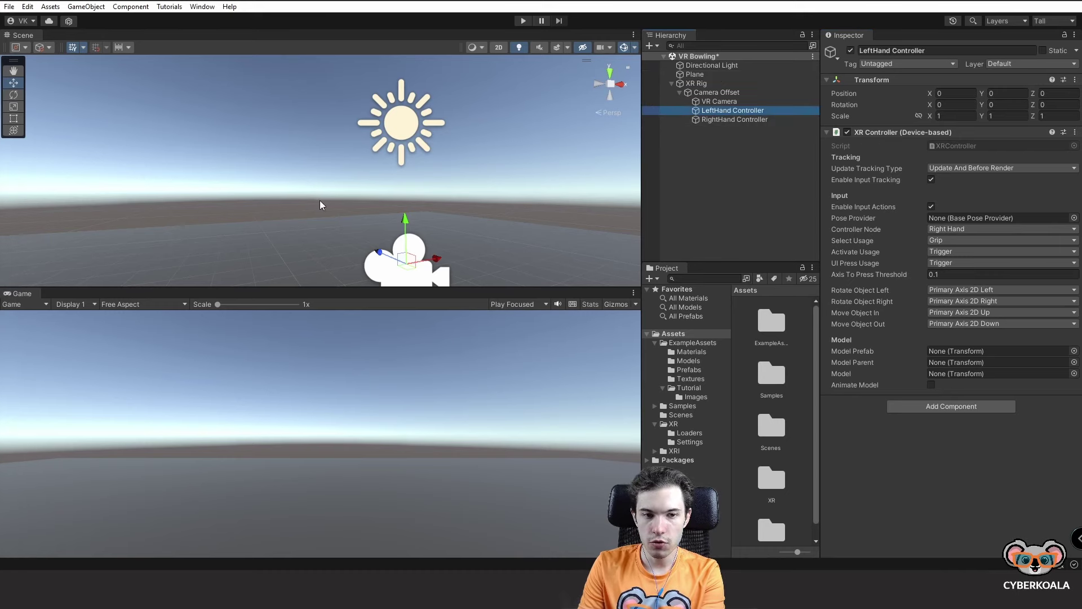
click(746, 111)
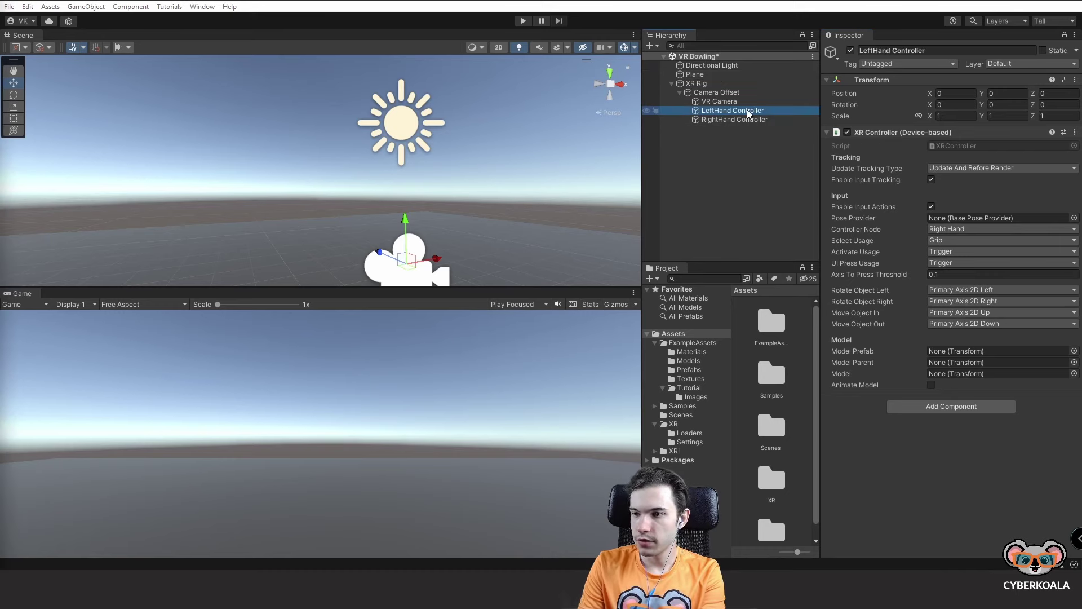
click(966, 227)
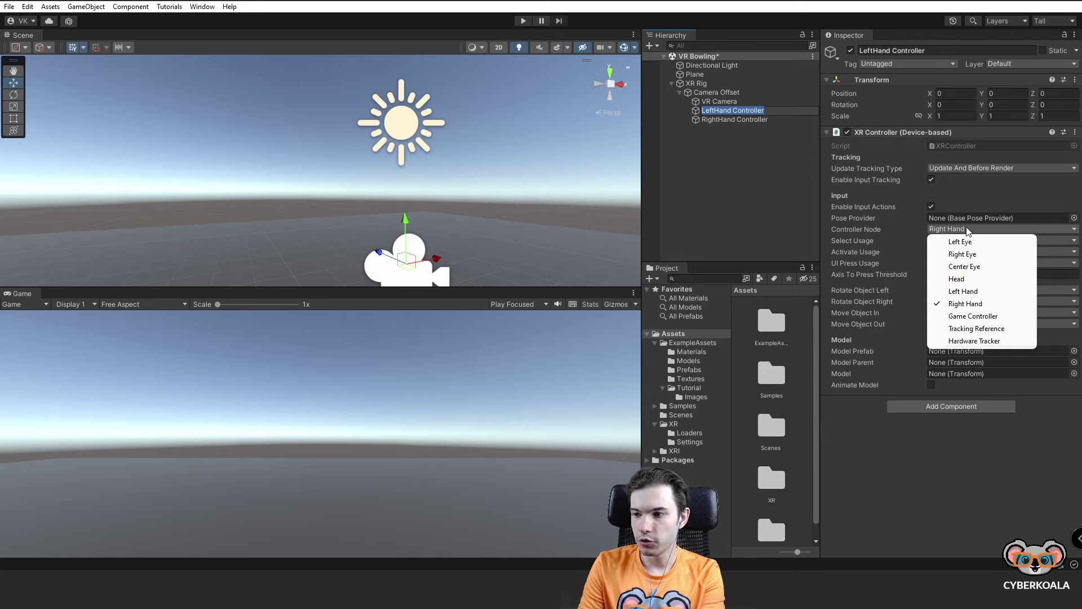
click(963, 290)
click(759, 119)
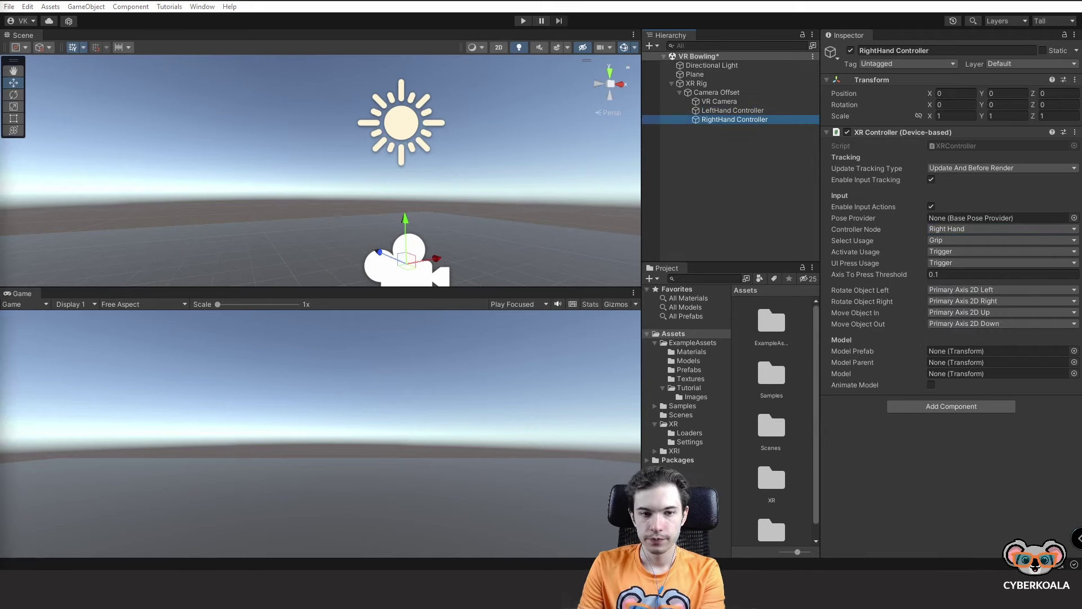
click(754, 111)
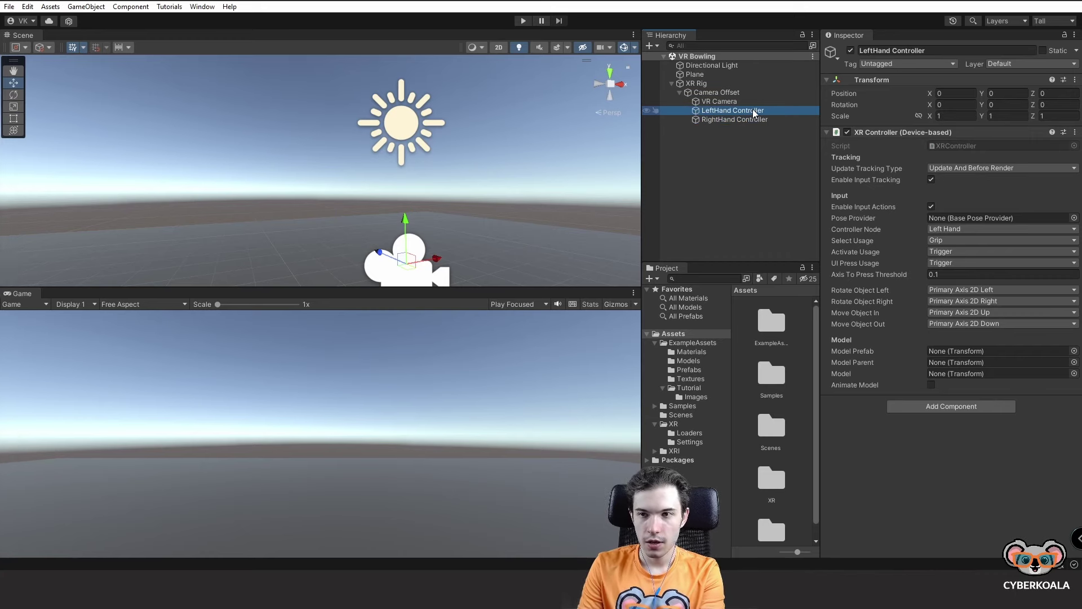
Step: Run a Play mode test of controller tracking while orbiting the Scene view, then stop it
click(529, 23)
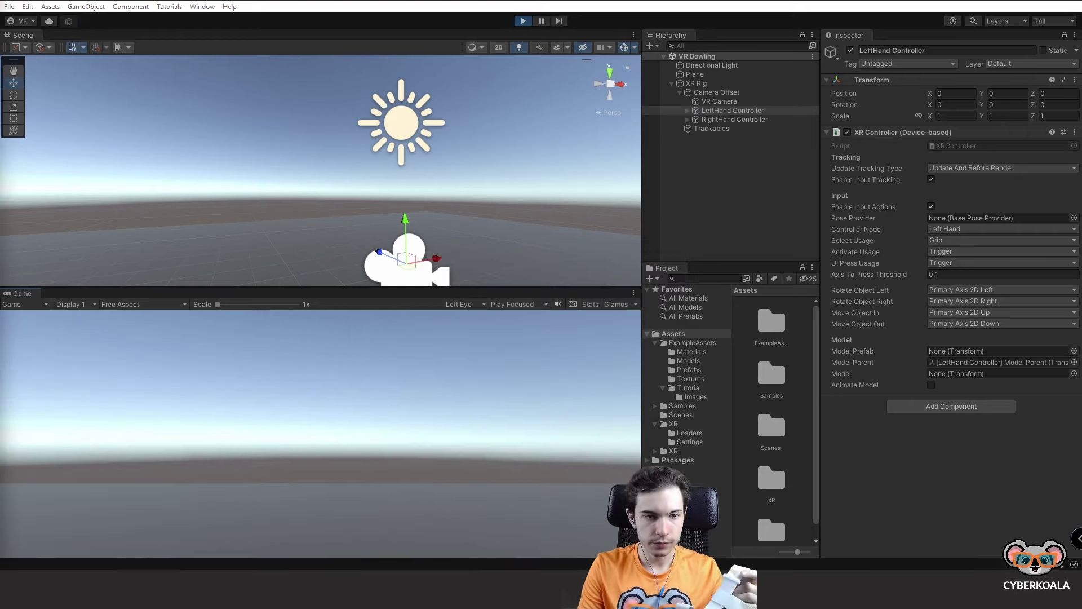
right_drag(431, 213, 450, 231)
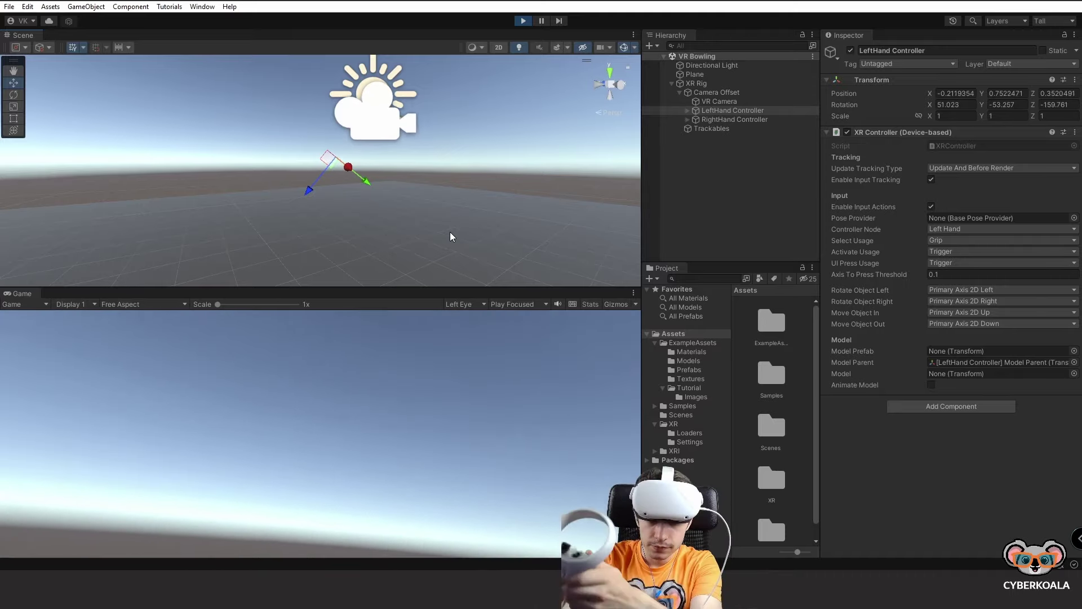
right_drag(375, 163, 405, 137)
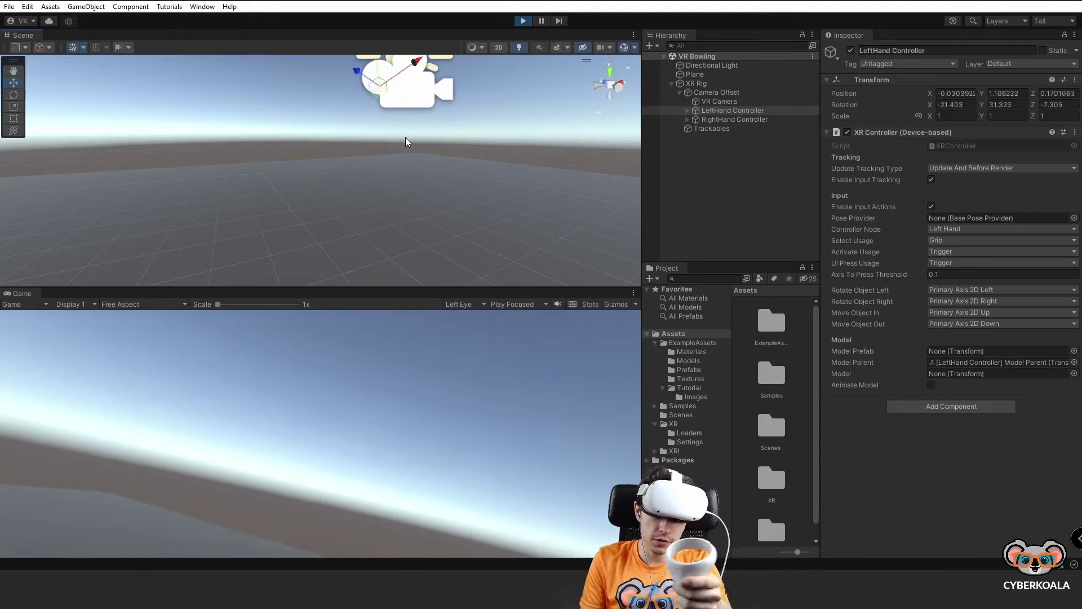
mouse_move(405, 137)
right_down()
mouse_move(425, 97)
mouse_move(407, 108)
right_up()
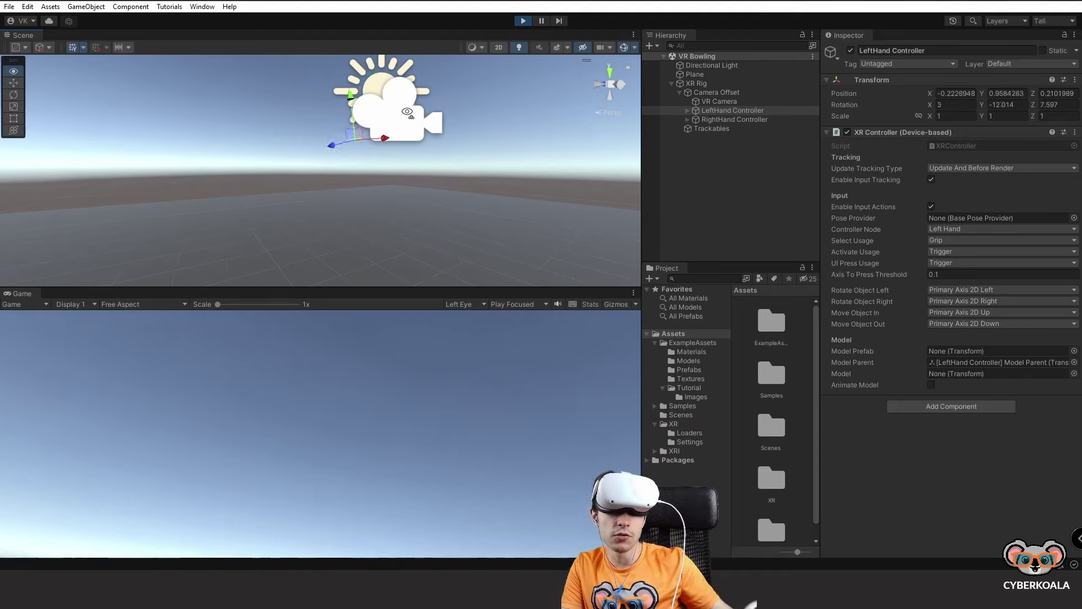
right_drag(407, 112, 408, 119)
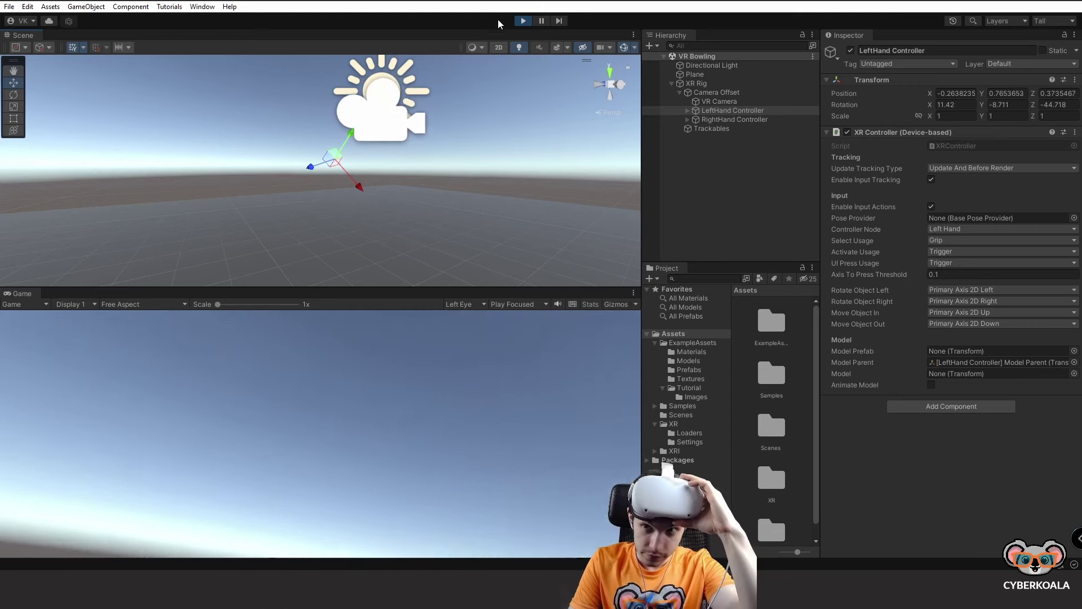
click(523, 20)
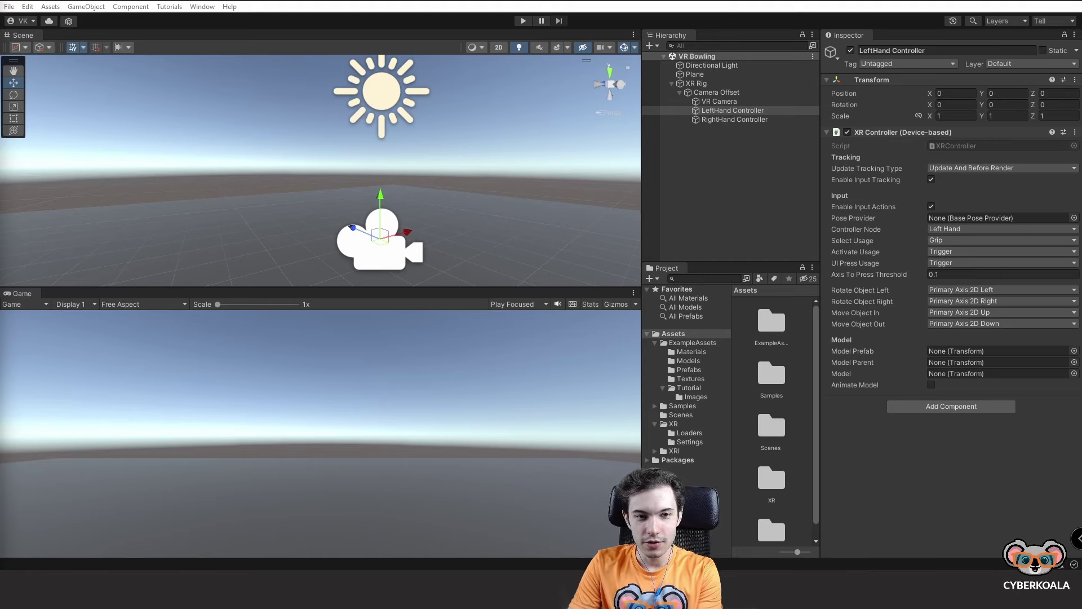
Step: Frame the RightHand Controller, check its Model Prefab setting, and widen the Hierarchy and Project panels
click(738, 117)
click(741, 110)
click(742, 117)
click(745, 113)
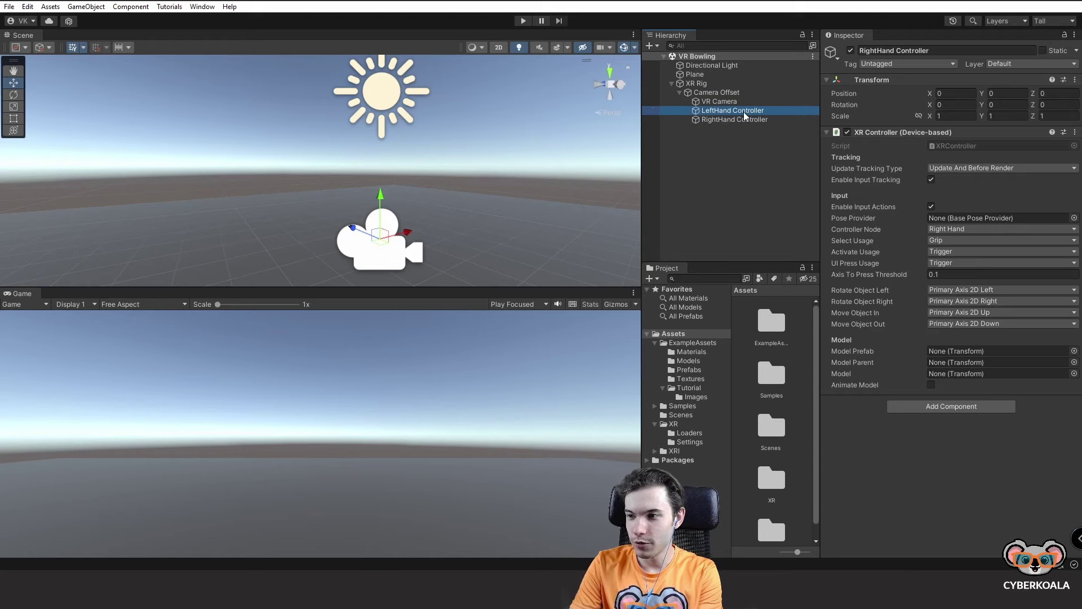
double_click(745, 119)
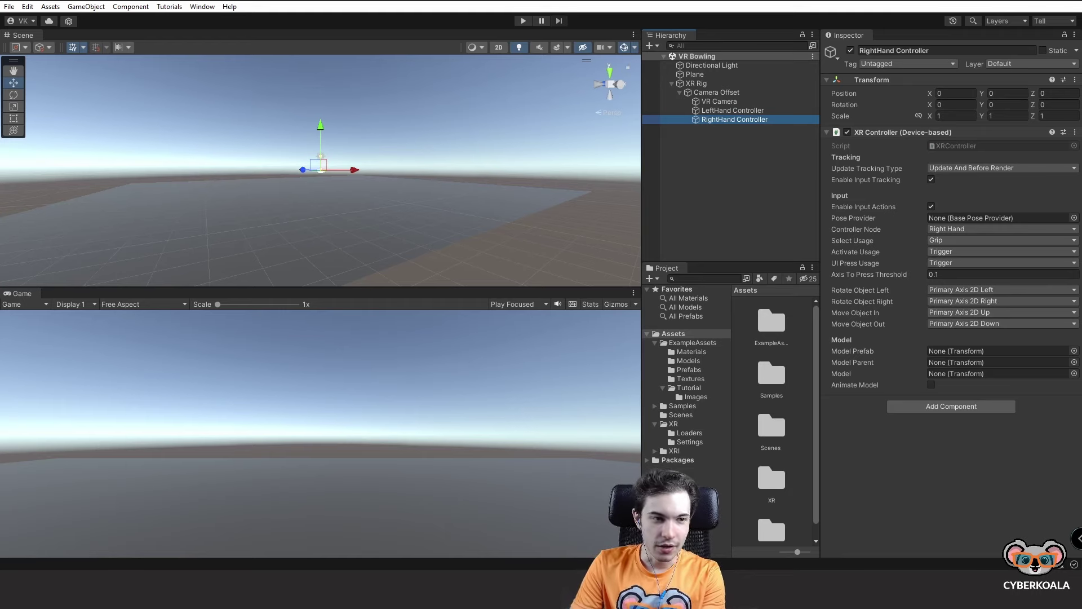
click(963, 355)
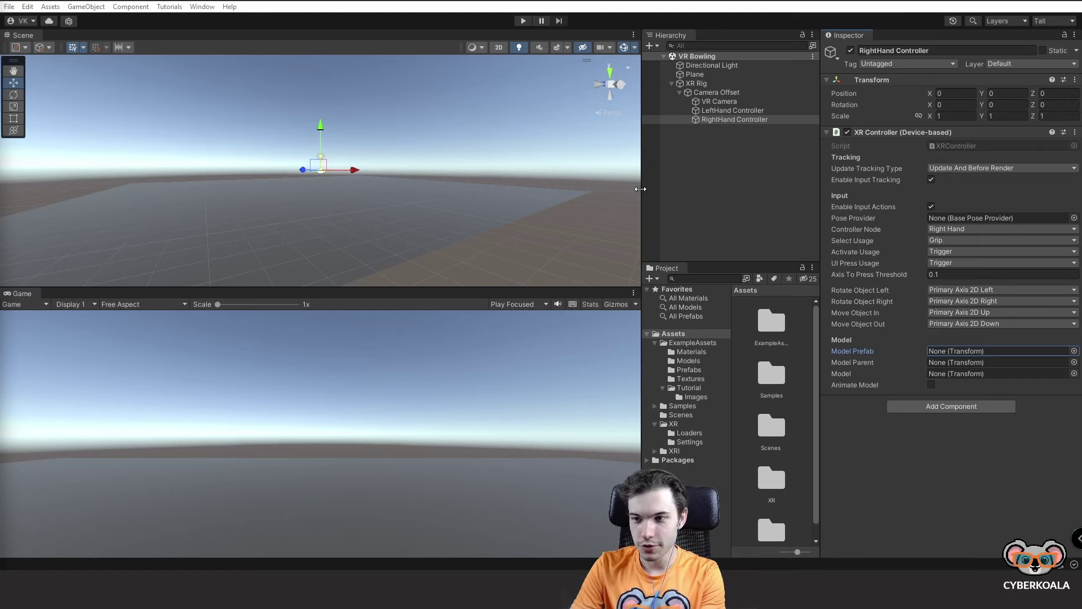
drag(640, 189, 567, 188)
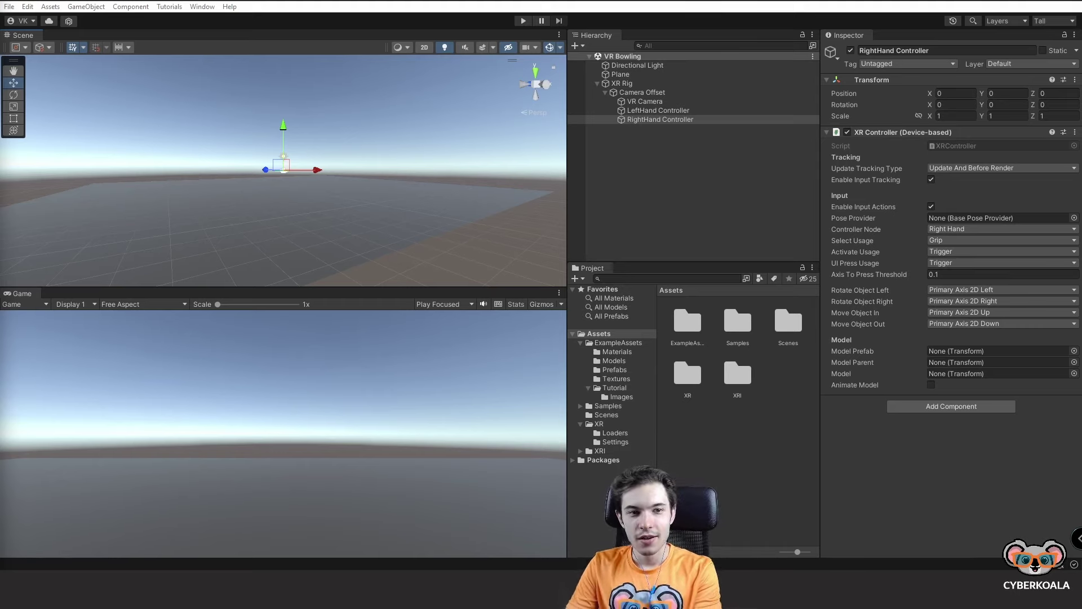
Step: Create an empty top-level object in the Hierarchy named VR Controller
click(654, 111)
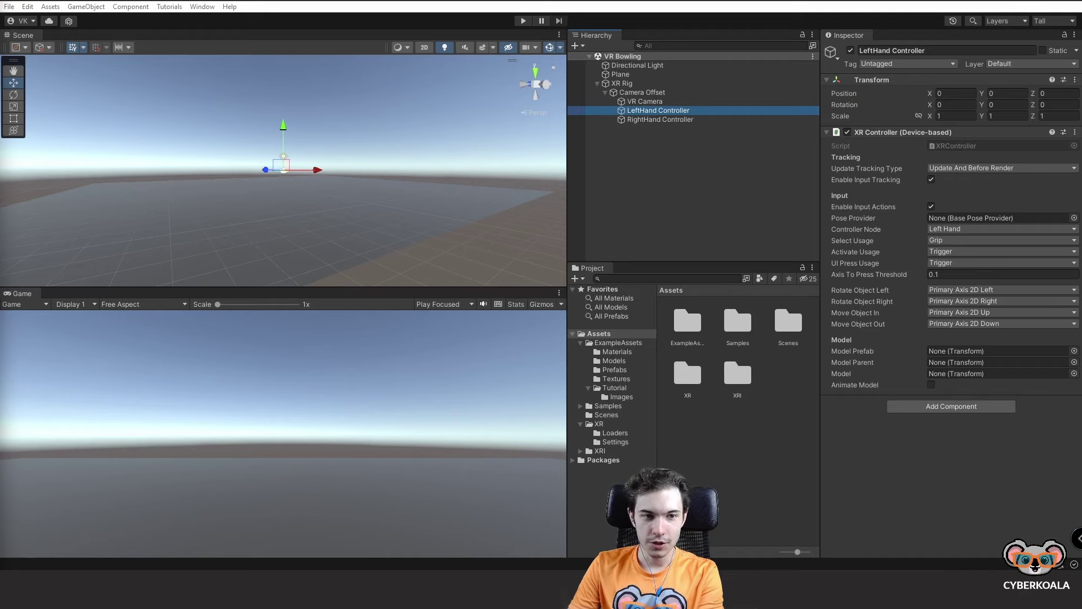
click(580, 254)
right_click(627, 160)
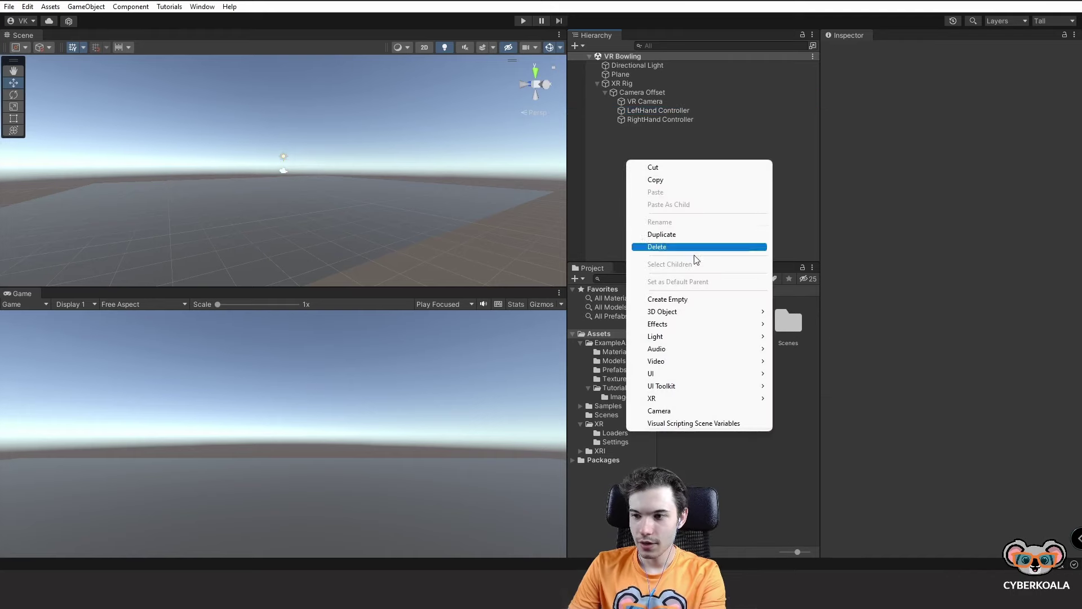
click(681, 299)
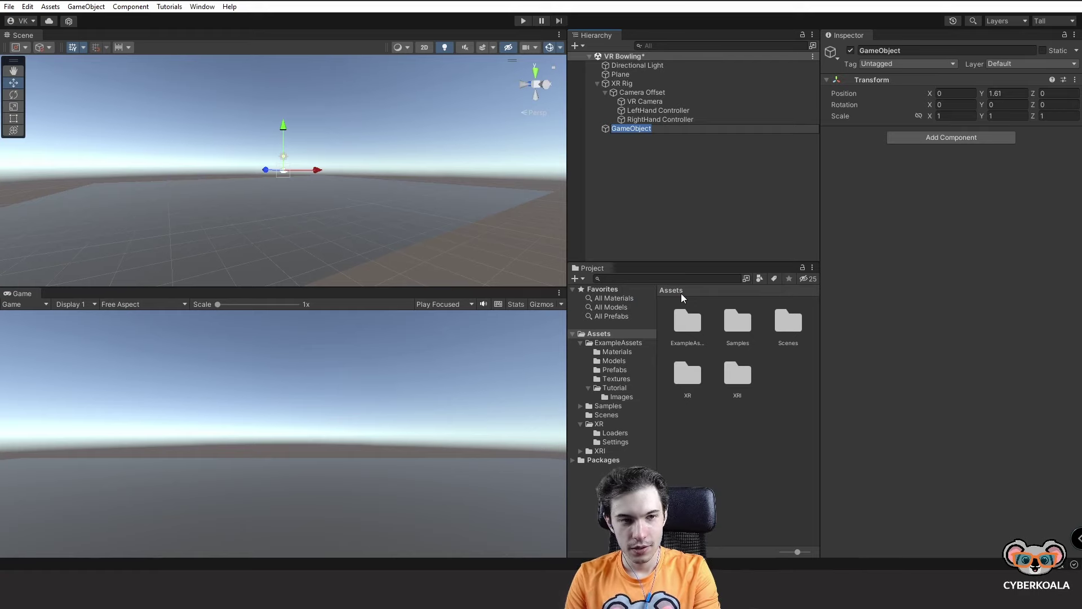
text(VR C)
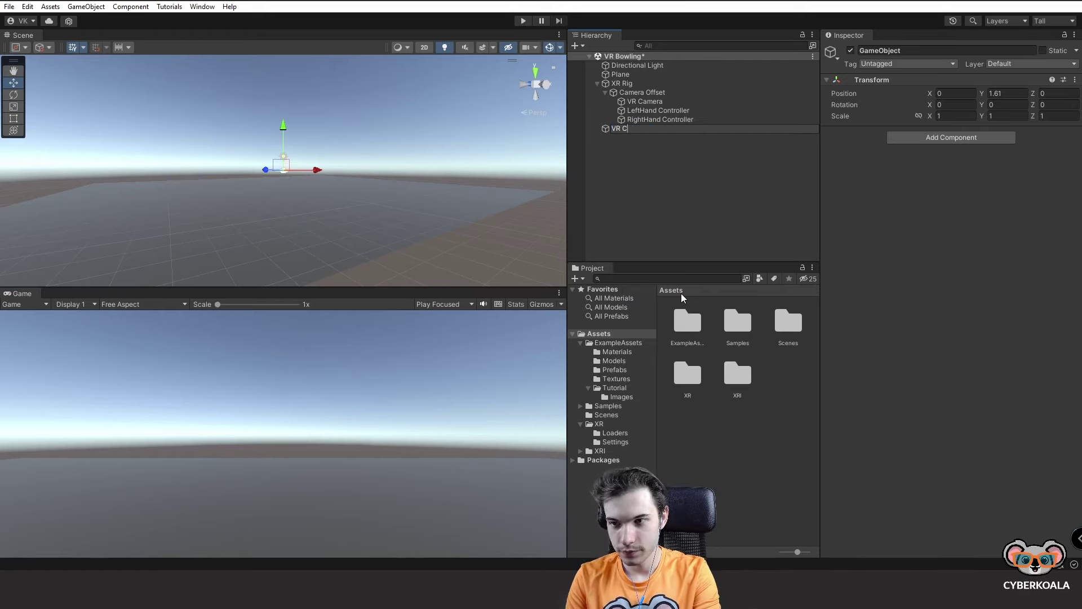
text(ontroller)
key(Return)
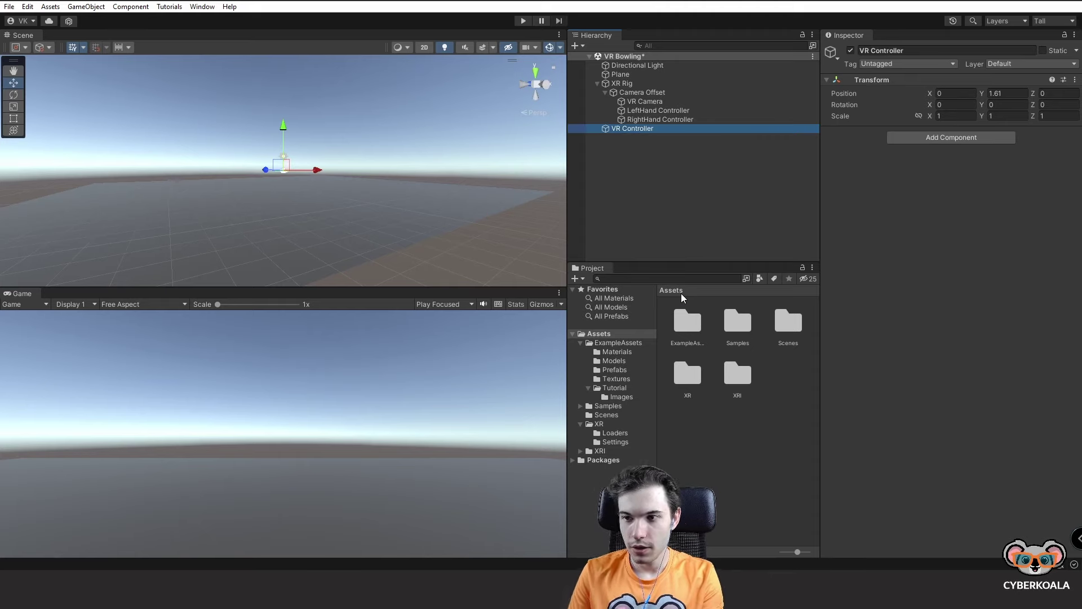
right_click(678, 128)
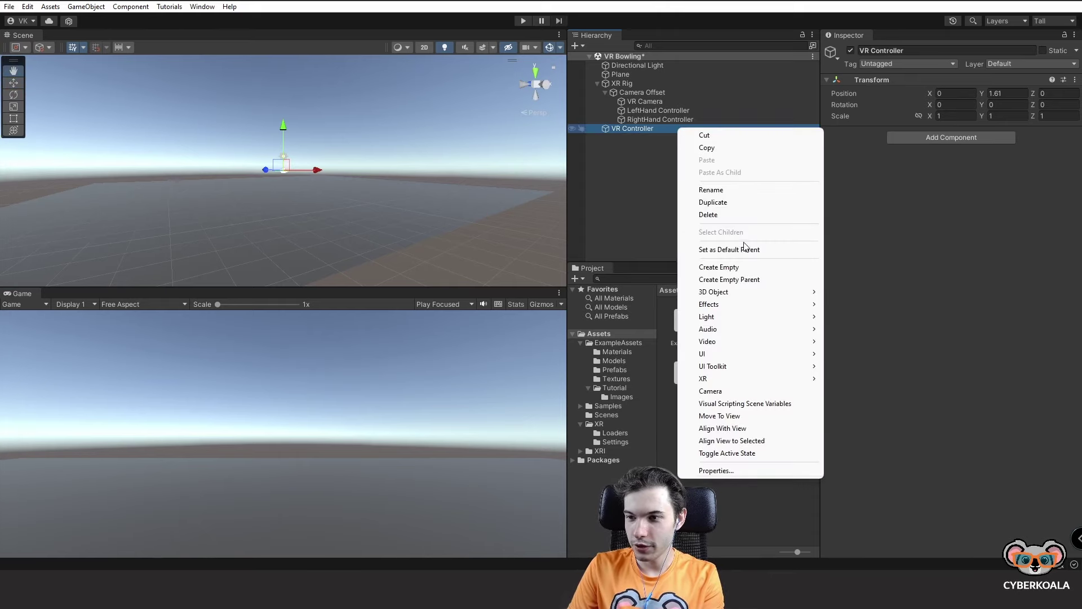
Step: Add a Cube inside VR Controller and roughly shrink it with the Scale tool
mouse_move(741, 292)
click(851, 292)
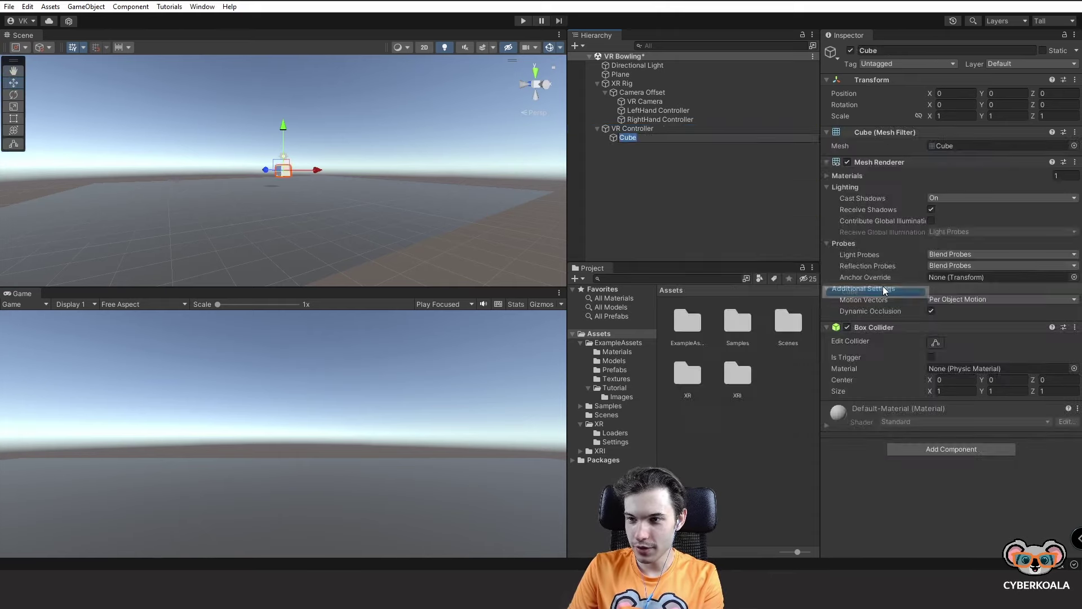
mouse_move(354, 190)
alt+mouse_down()
mouse_move(326, 155)
mouse_move(422, 284)
mouse_move(361, 273)
alt+mouse_up()
key(f)
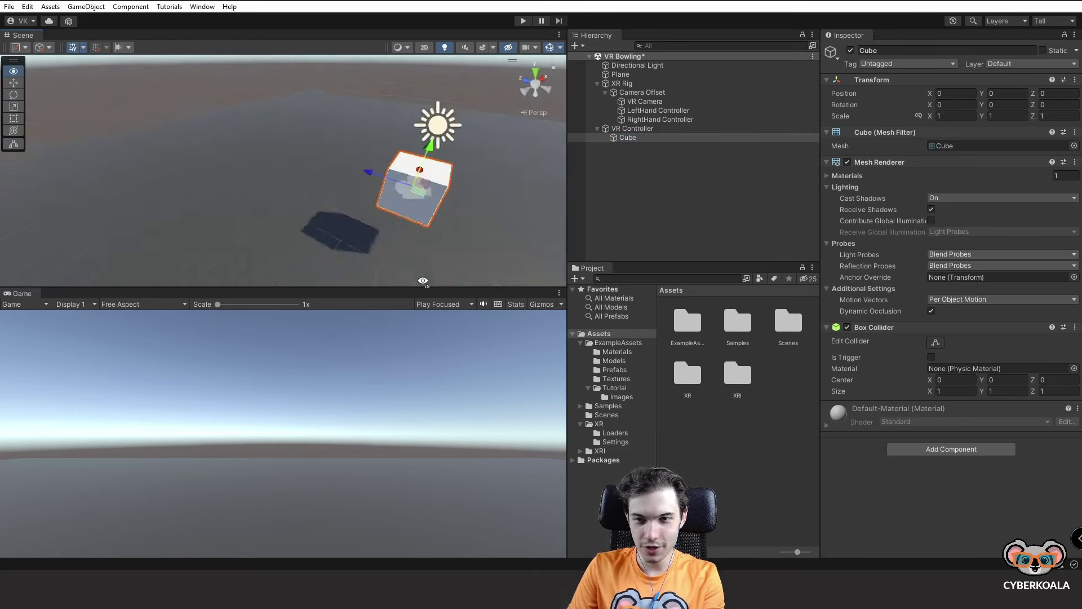
key(r)
drag(286, 161, 601, 161)
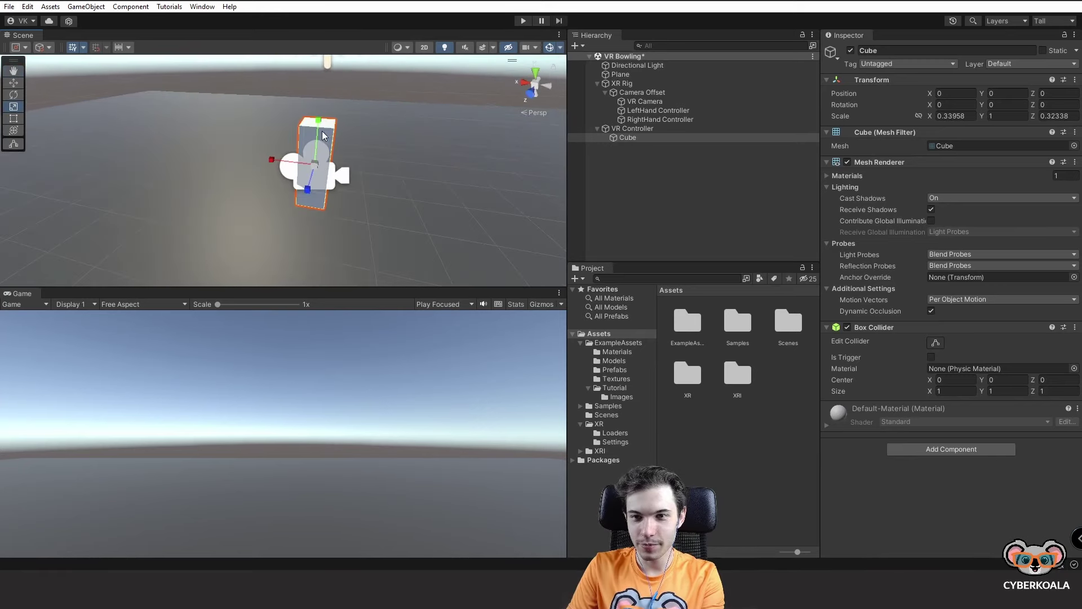
mouse_move(324, 135)
mouse_down()
mouse_move(311, 186)
mouse_move(294, 192)
mouse_move(287, 154)
mouse_up()
scroll(294, 192, up, 3)
scroll(295, 192, up, 2)
mouse_move(316, 112)
mouse_down()
mouse_move(298, 142)
mouse_move(315, 141)
mouse_up()
key(w)
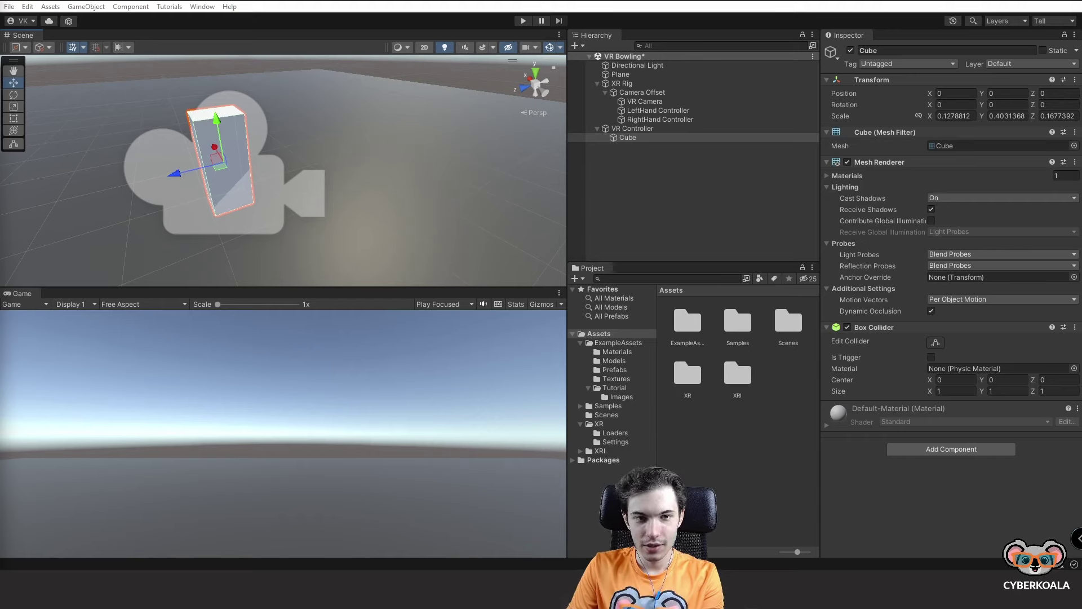
Step: Set the Cube's Transform scale exactly to X 0.05, Y 0.05, Z 0.1
click(962, 117)
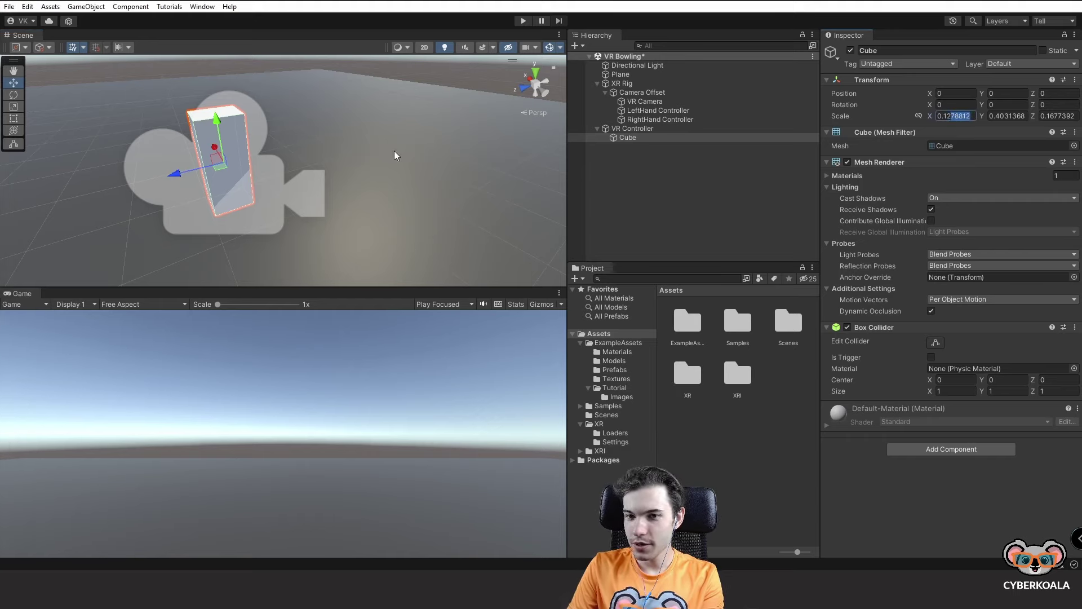
click(204, 172)
key(r)
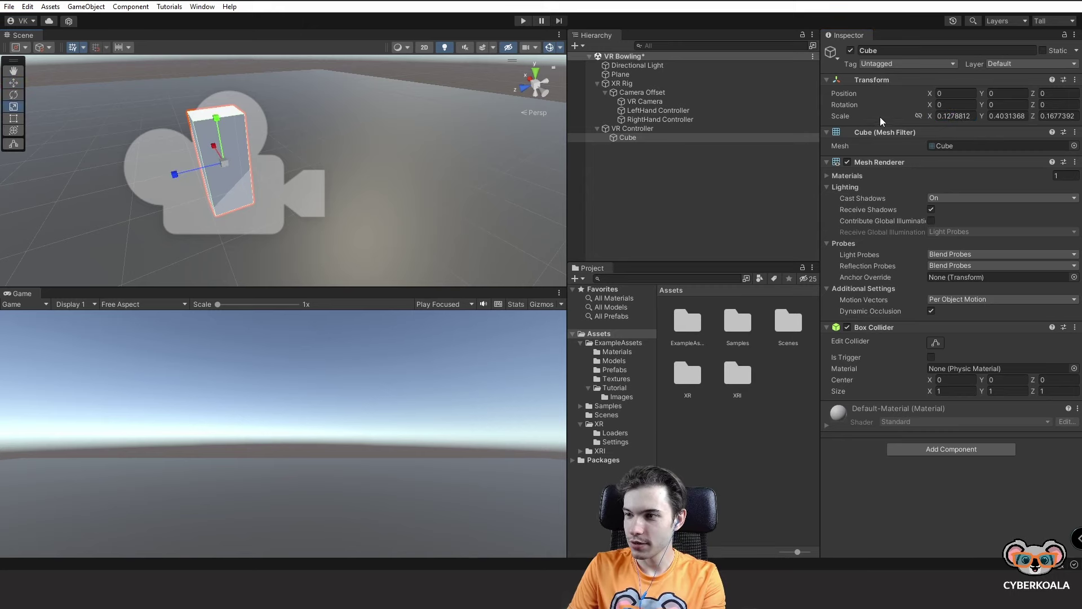
mouse_move(214, 147)
mouse_down()
mouse_move(220, 156)
mouse_move(198, 176)
mouse_up()
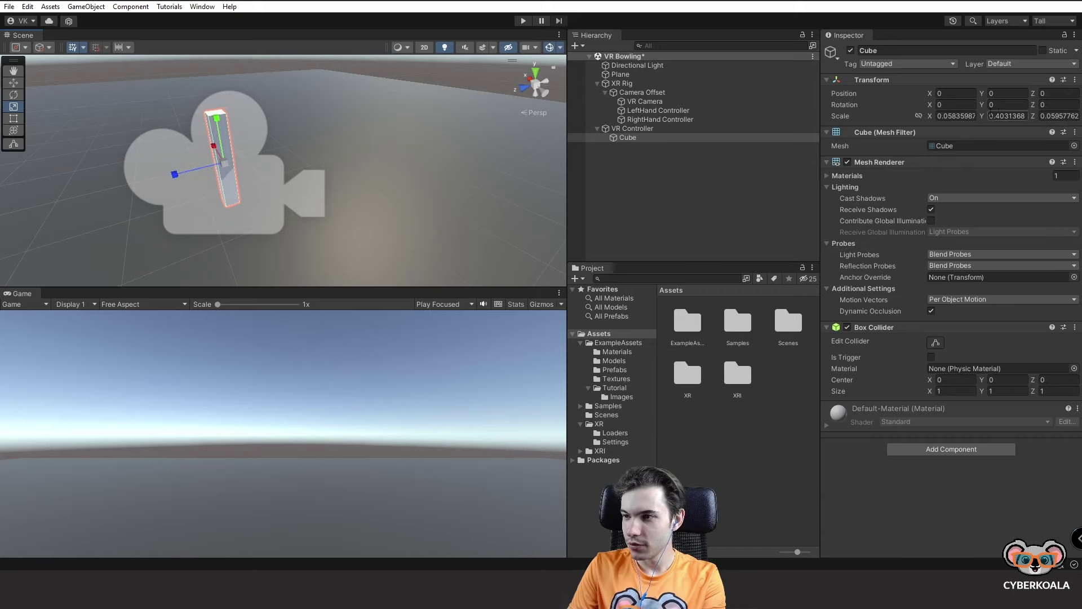
click(1058, 116)
text(0.05835987)
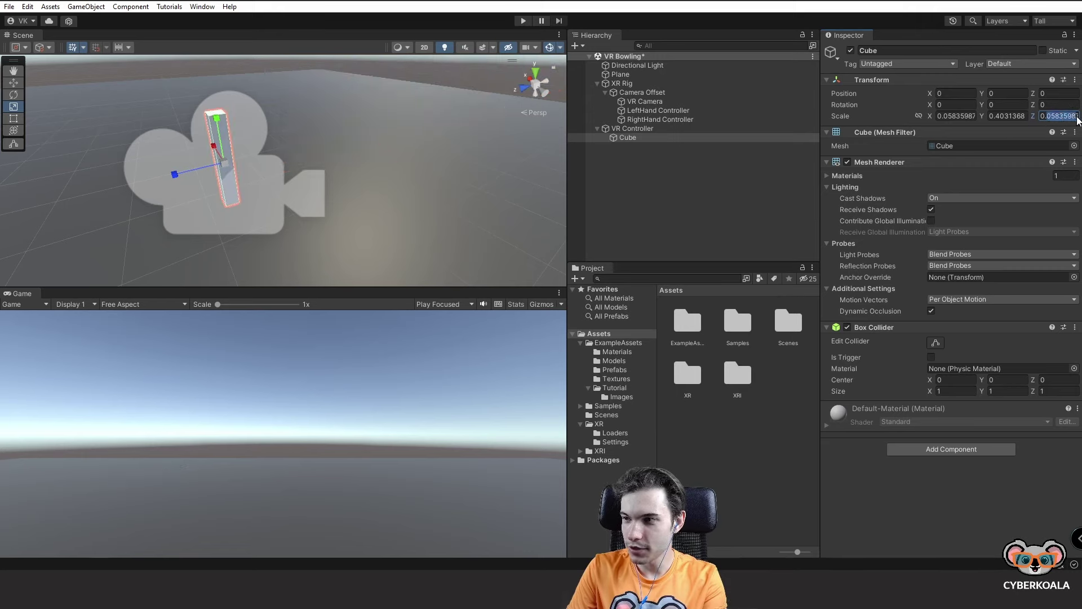
text(0.1)
click(957, 116)
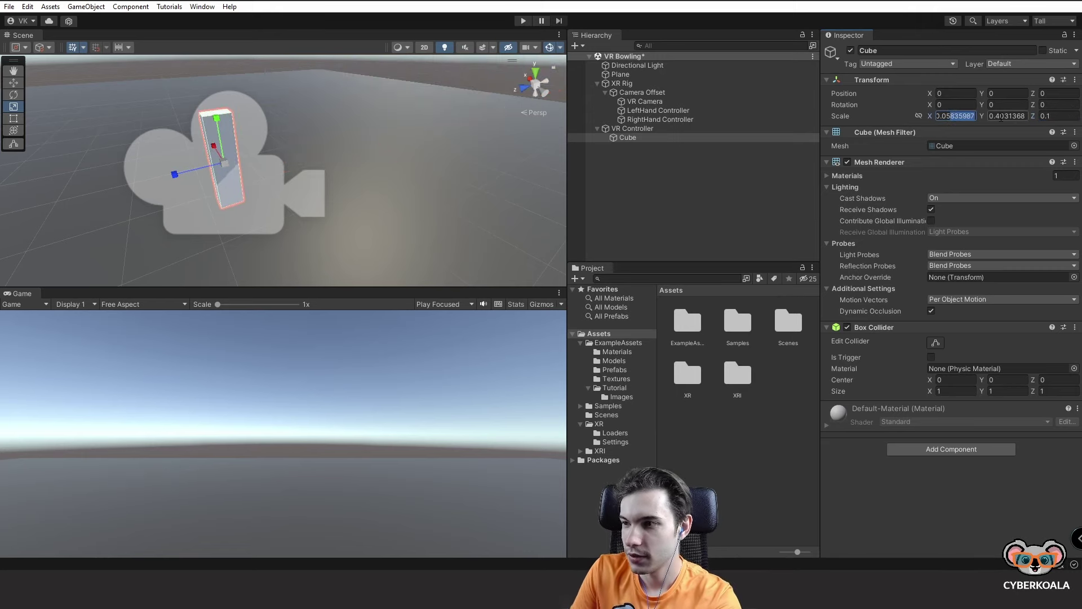
text(0.05)
key(Tab)
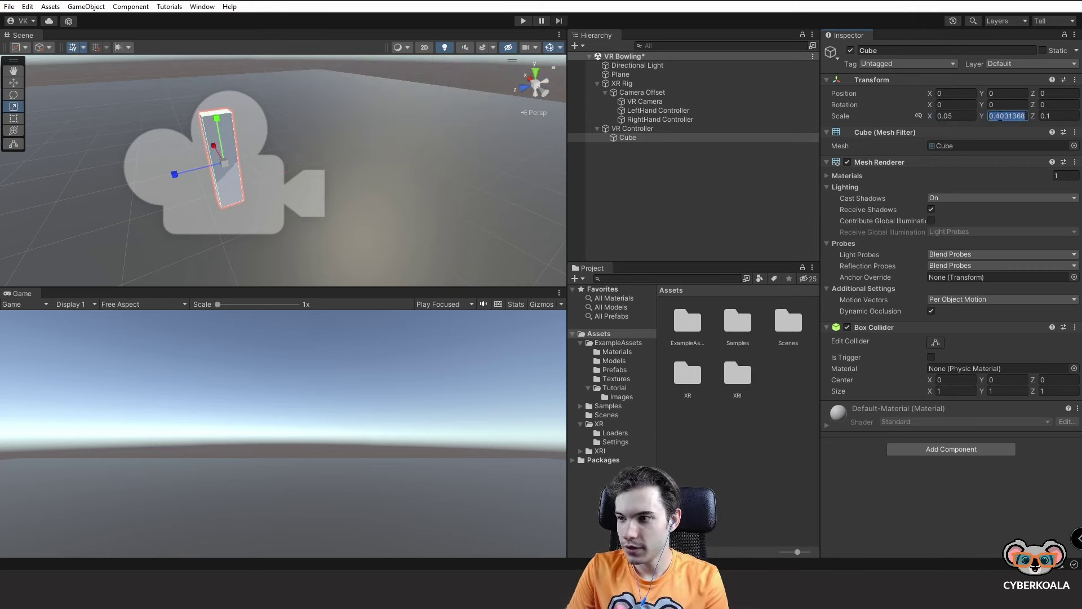
text(0.05)
right_drag(347, 114, 284, 62)
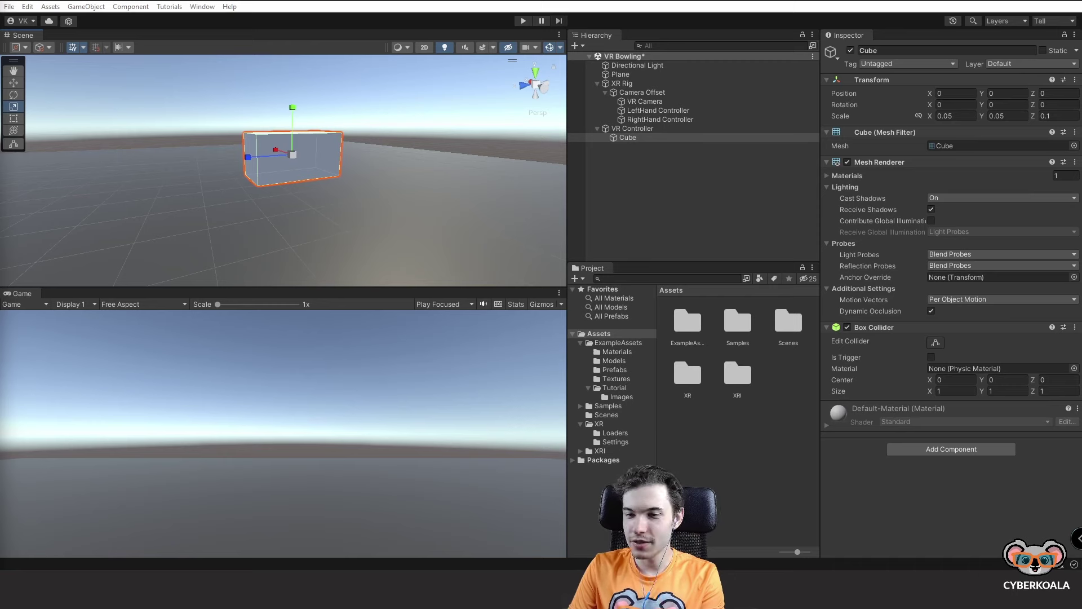
Step: Create an orange-brown New Material in the Materials folder and apply it to the Cube
click(617, 352)
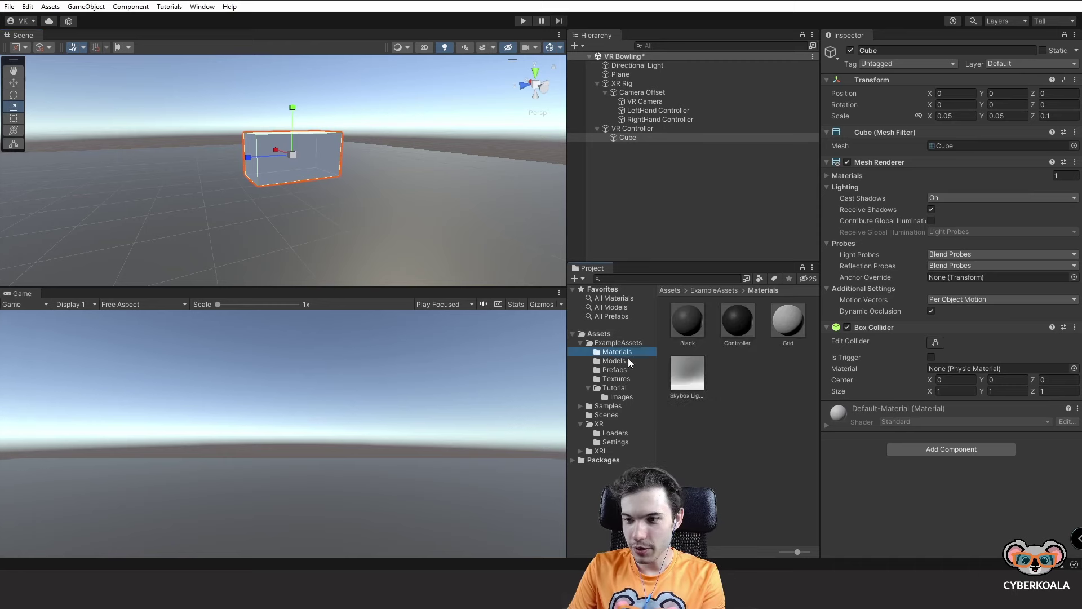
right_click(719, 410)
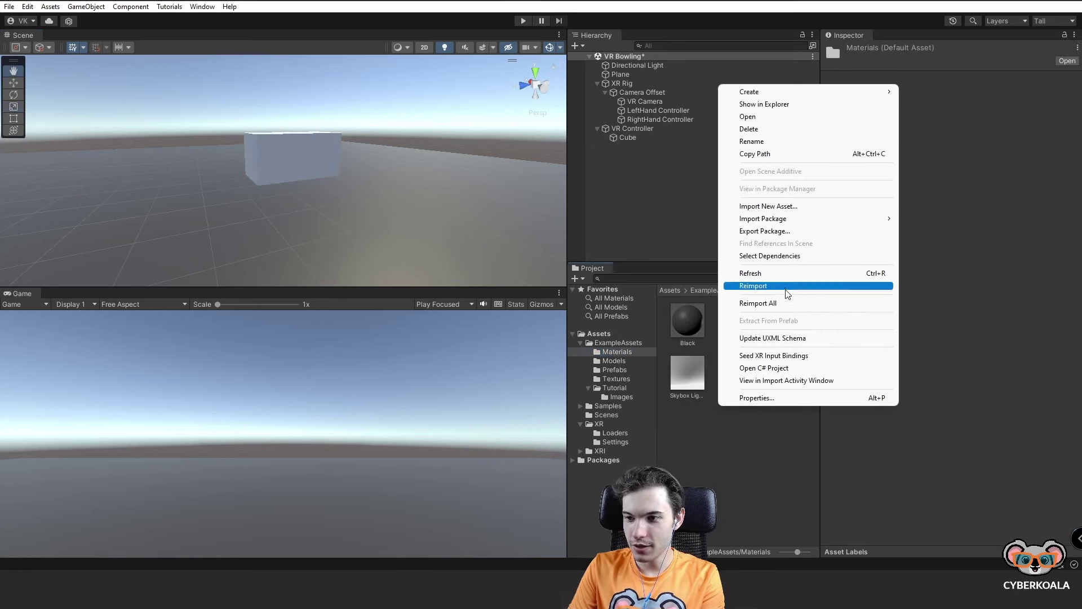
mouse_move(755, 92)
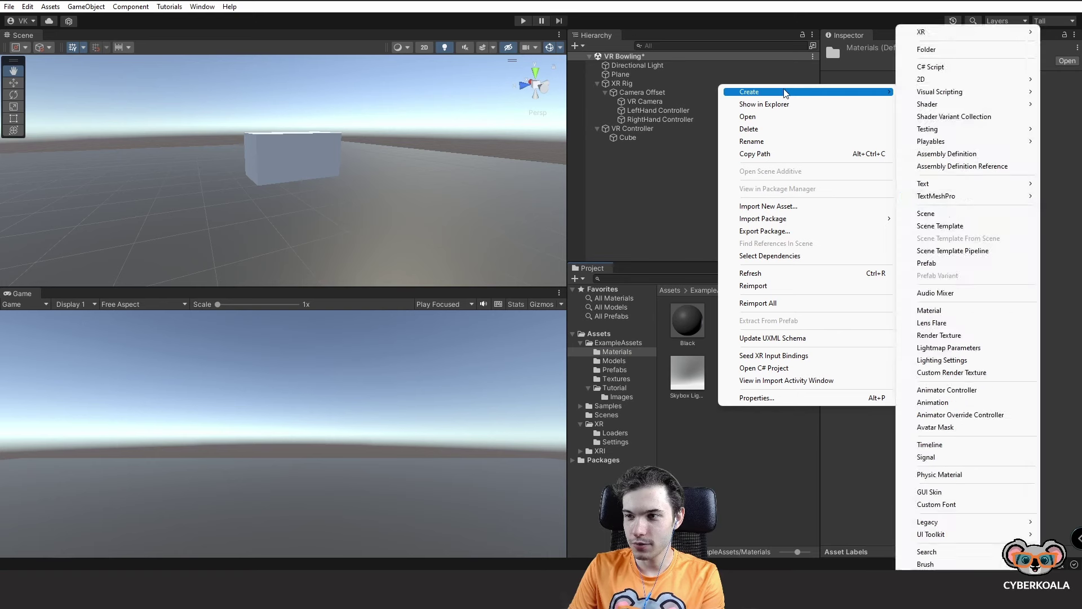
click(959, 310)
click(960, 104)
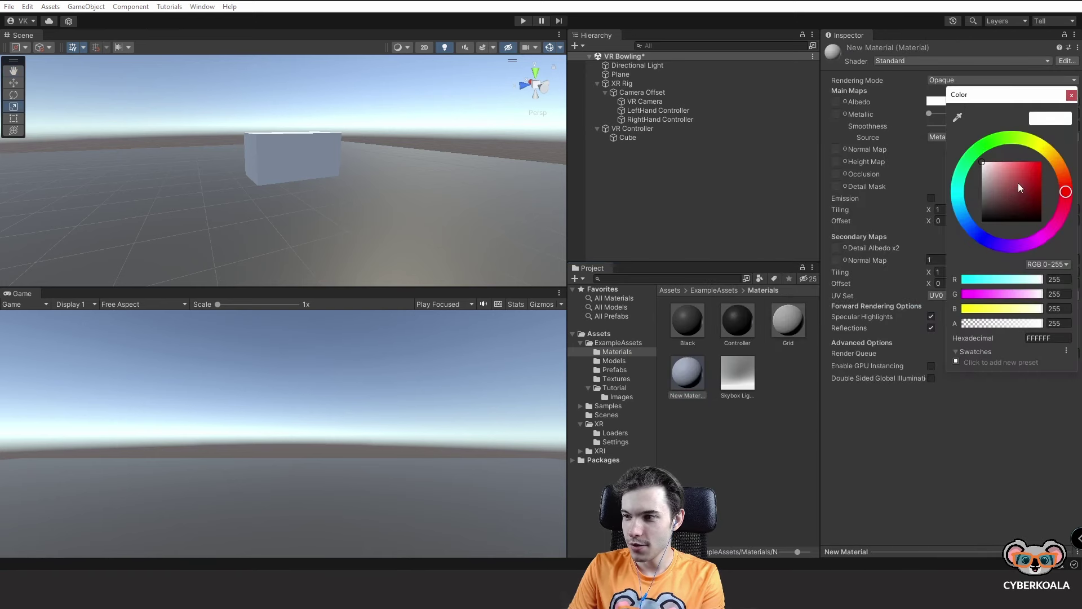
mouse_move(1018, 182)
mouse_down()
mouse_move(973, 192)
mouse_move(1025, 164)
mouse_move(1059, 164)
mouse_move(1014, 166)
mouse_up()
click(1048, 151)
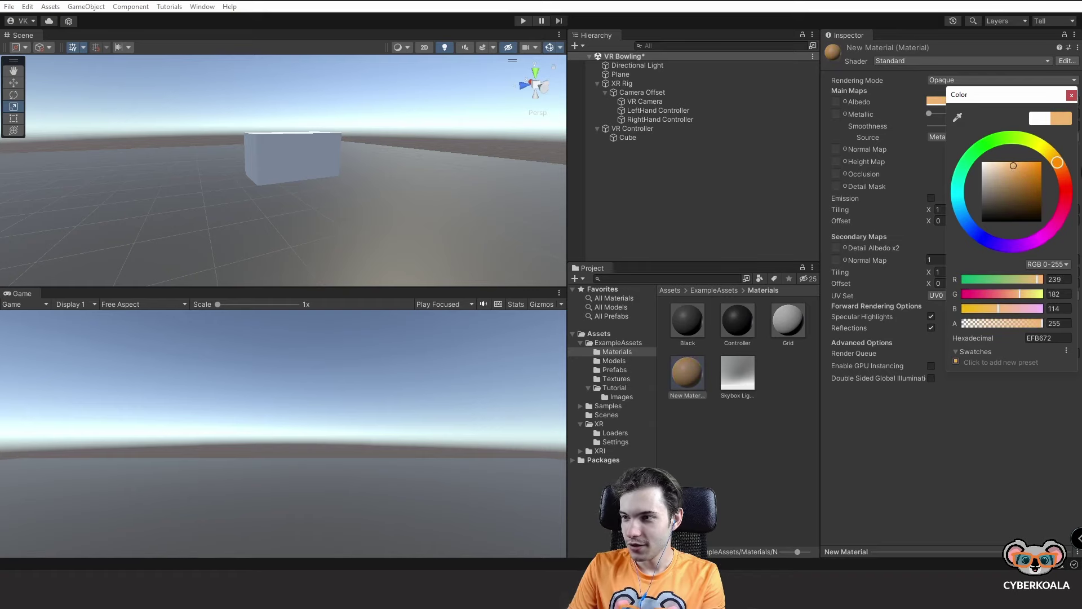
click(731, 398)
mouse_move(674, 361)
mouse_down()
mouse_move(265, 140)
mouse_move(181, 121)
mouse_move(355, 152)
mouse_move(357, 208)
mouse_up()
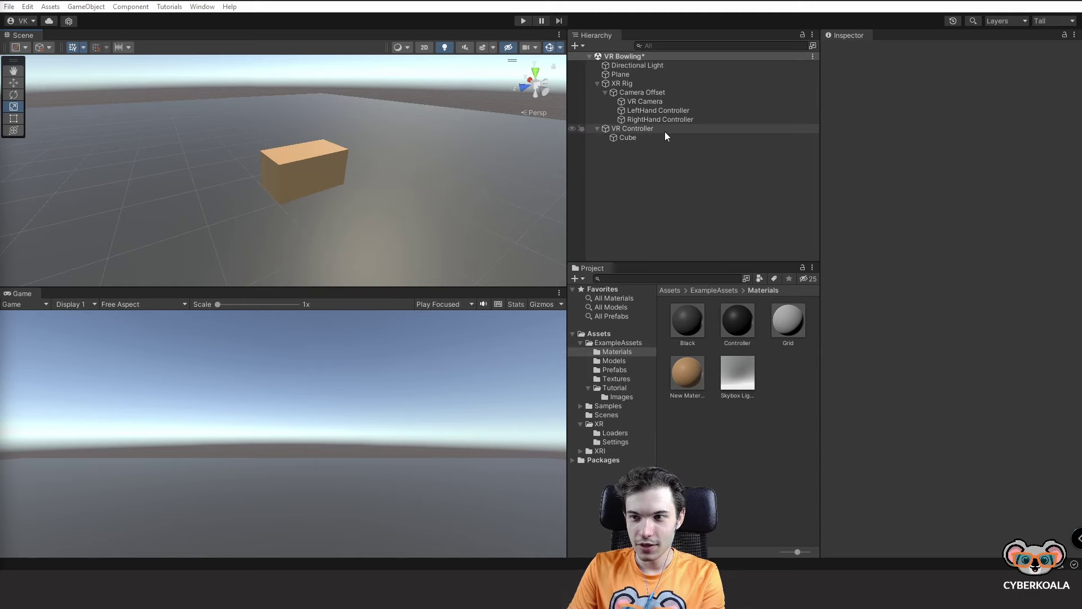
click(624, 130)
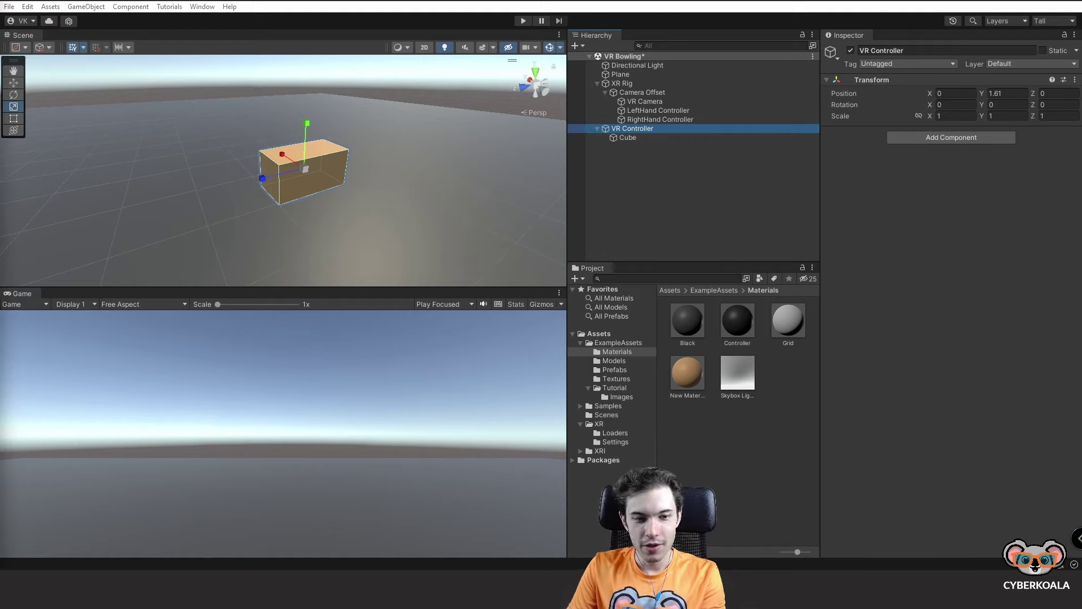
Step: Turn VR Controller into a prefab in Assets > ExampleAssets > Prefabs
click(601, 342)
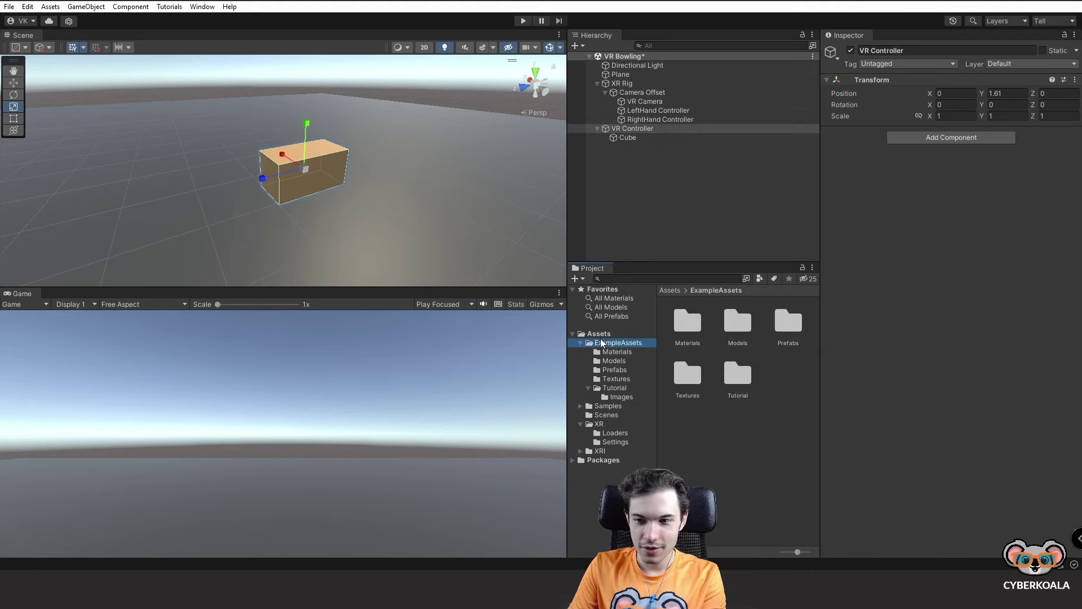
click(613, 369)
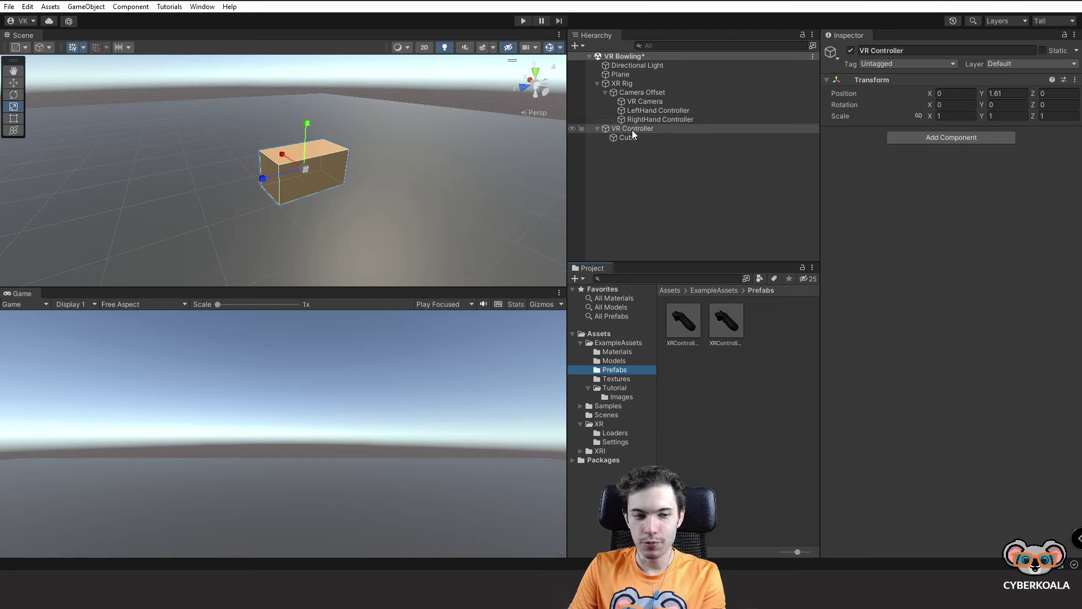
drag(624, 128, 755, 327)
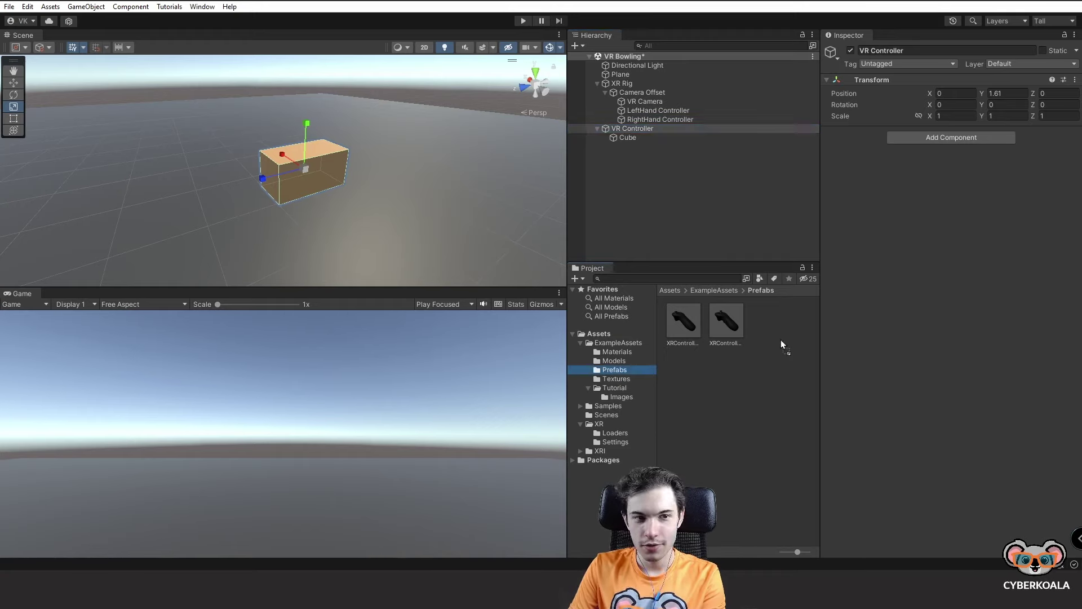
drag(781, 340, 782, 342)
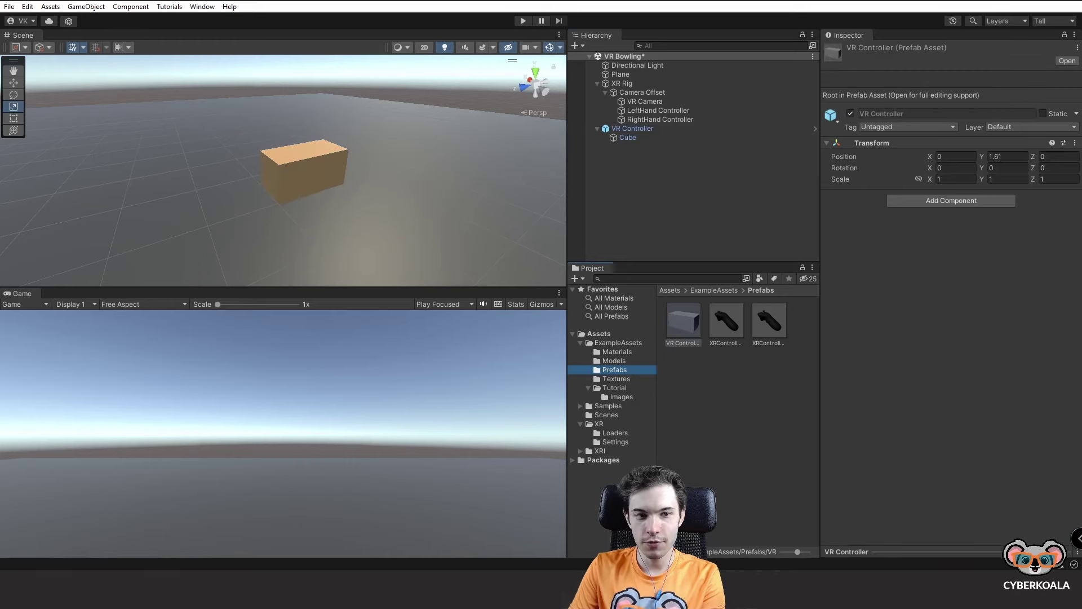
click(665, 313)
click(680, 334)
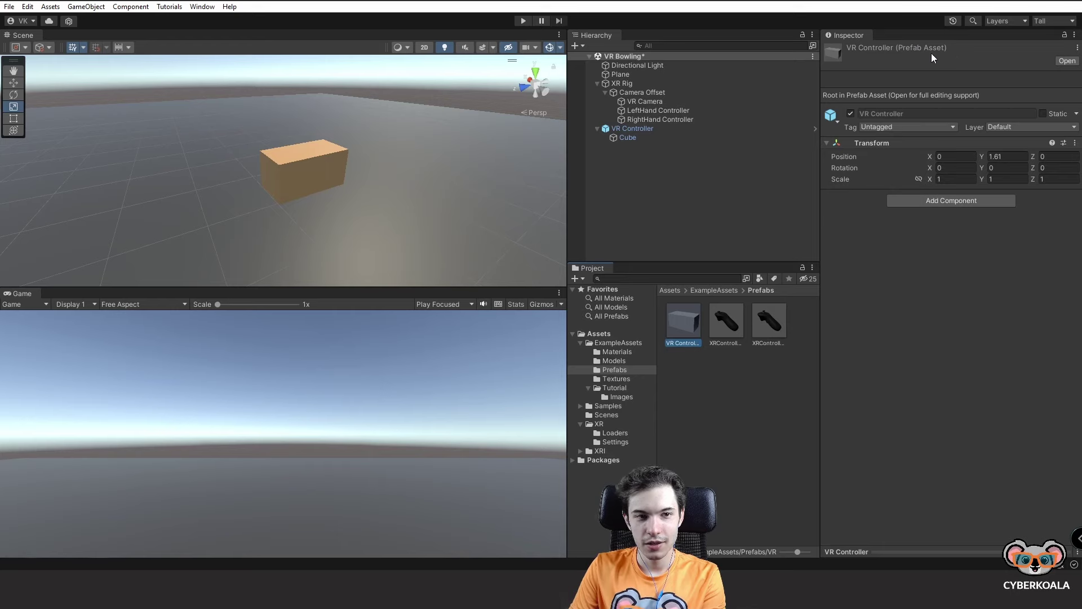
Step: Delete the VR Controller instance from the scene, keeping the prefab asset
click(620, 129)
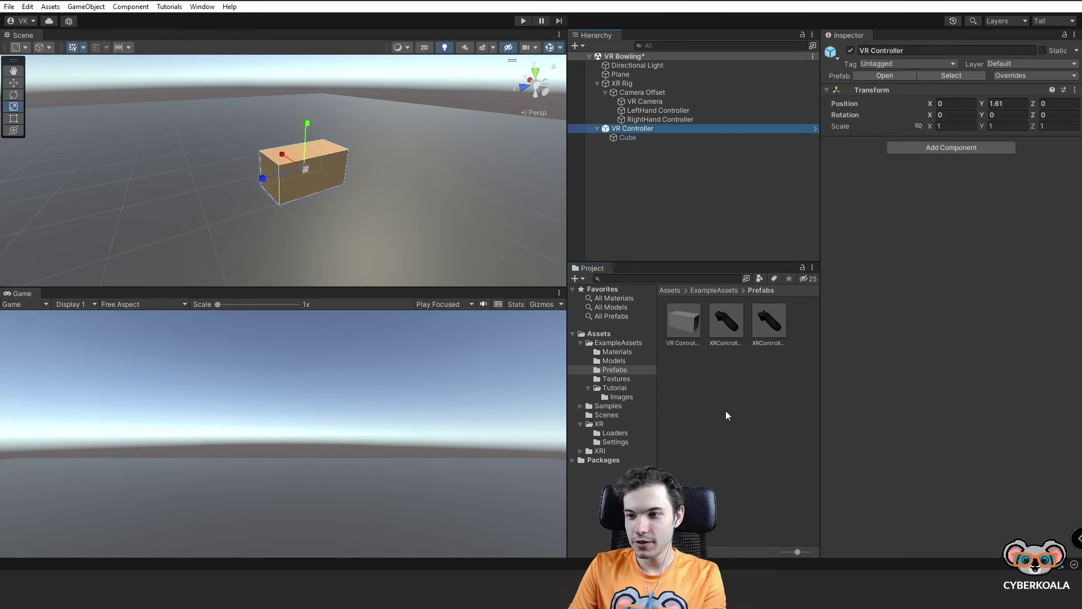
right_click(643, 129)
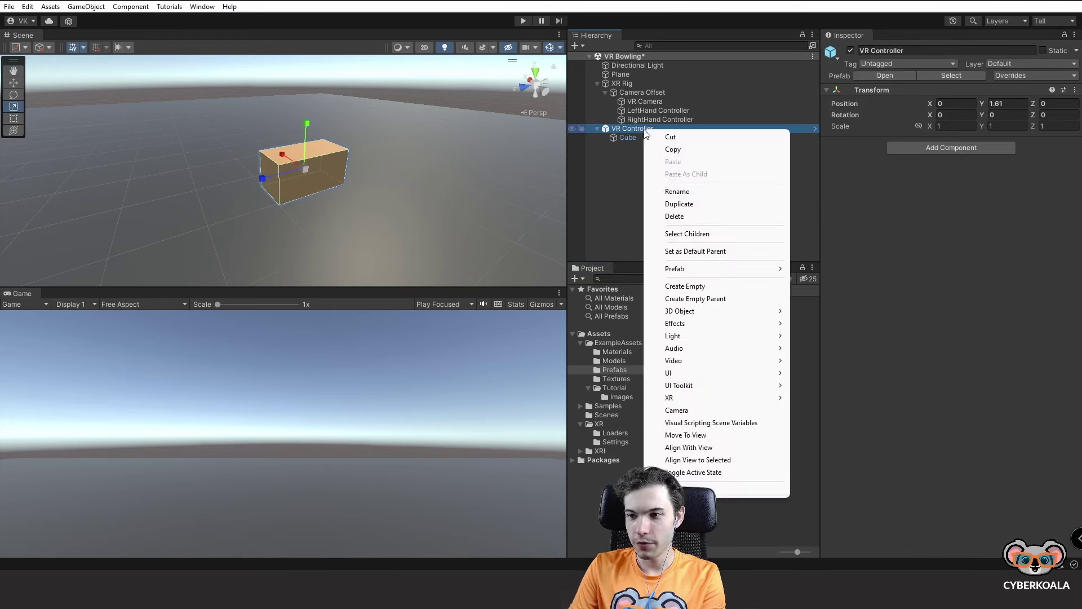
click(685, 219)
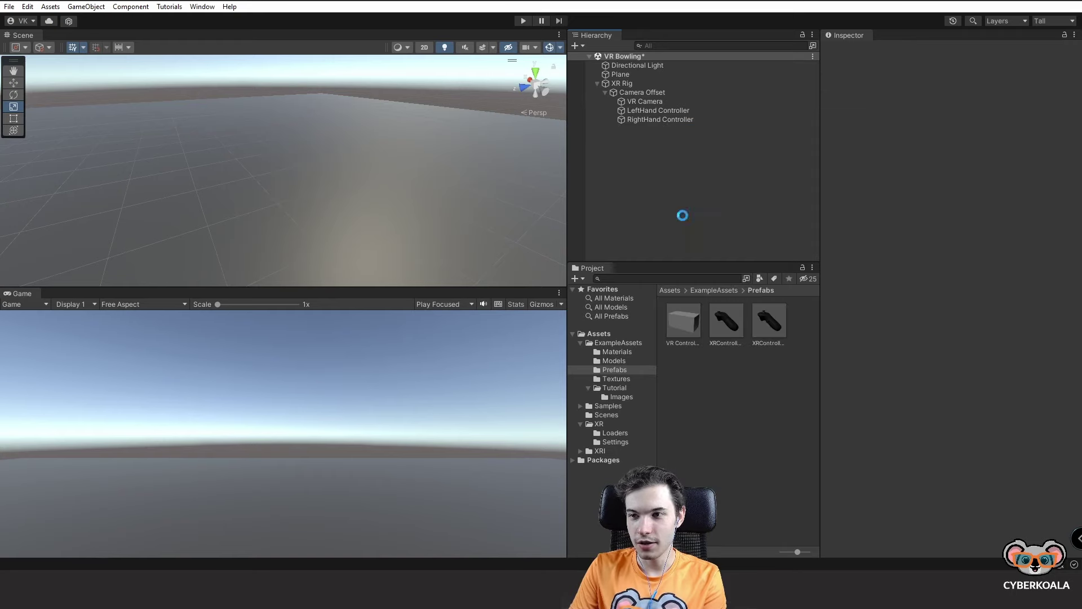
click(683, 341)
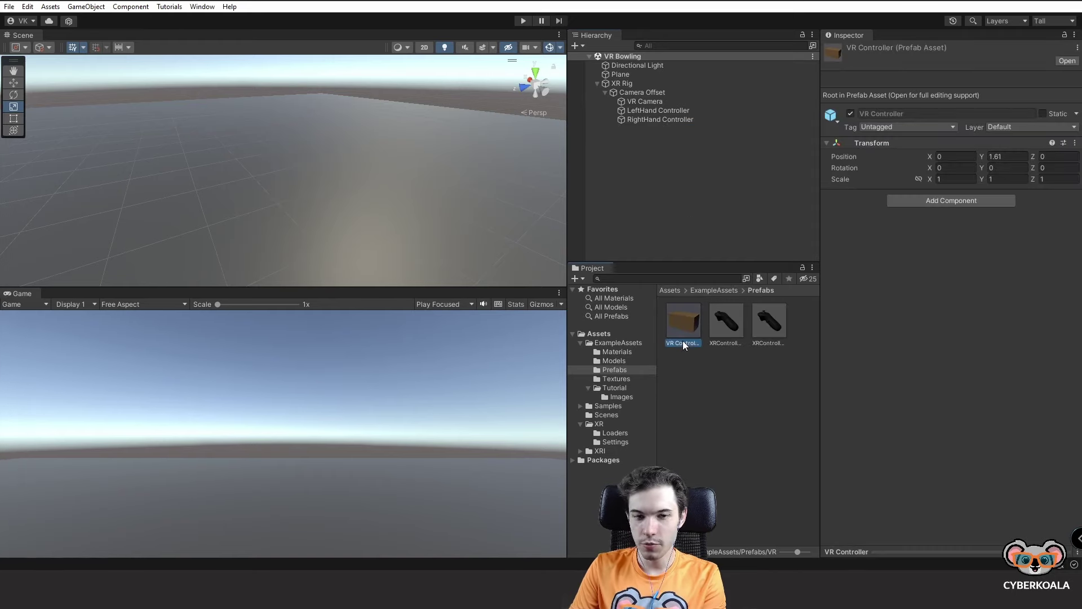
click(657, 110)
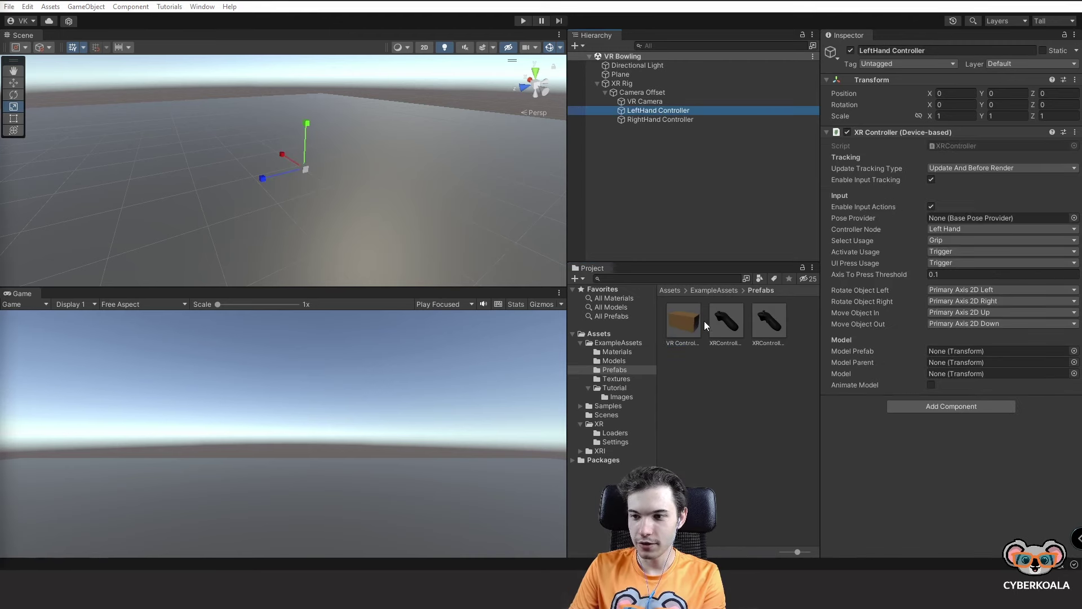
Step: Set the XR Controller Model Prefab of LeftHand and RightHand Controller to VR Controller, then save
drag(686, 330, 992, 350)
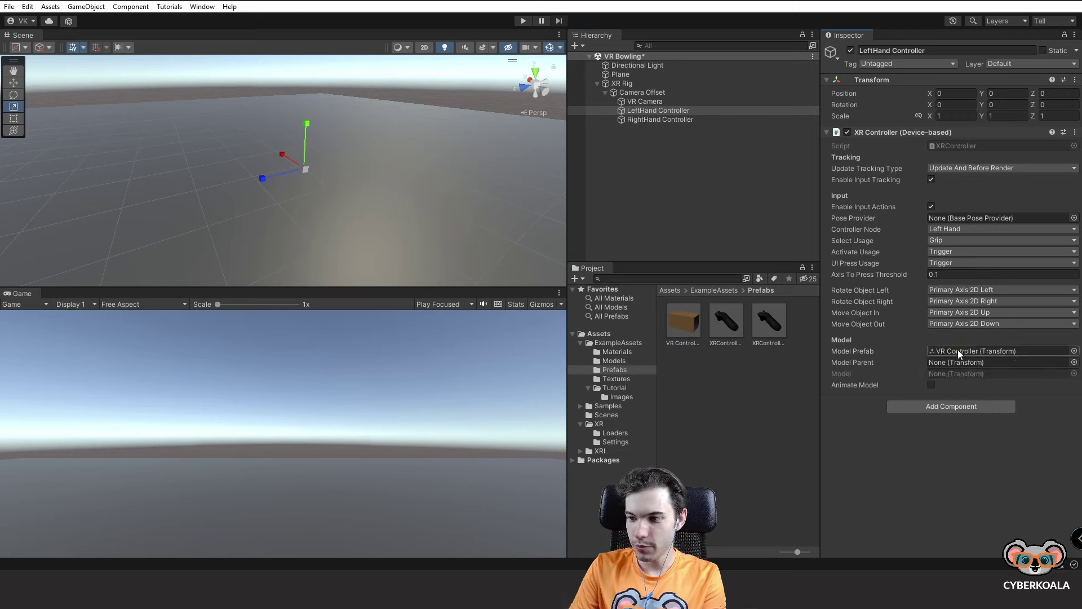
click(682, 120)
drag(683, 330, 992, 350)
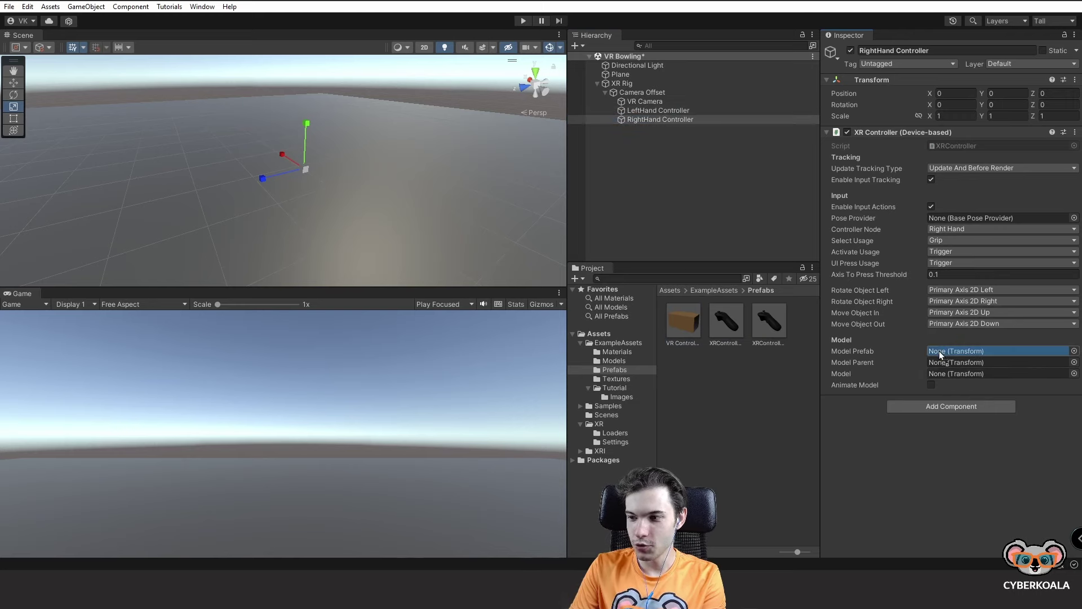
right_drag(370, 163, 249, 139)
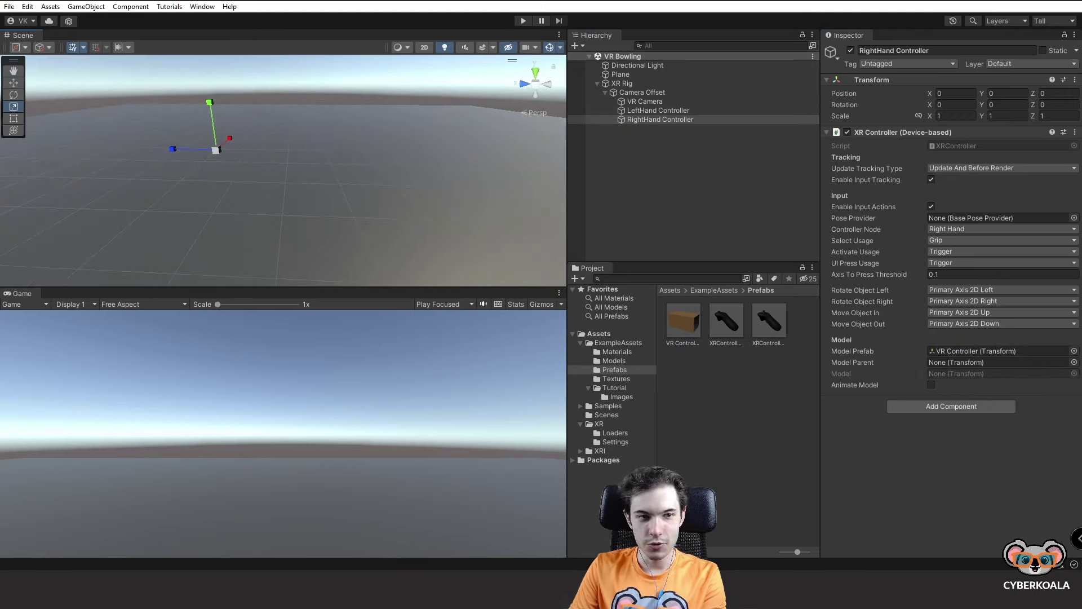
key(ctrl+s)
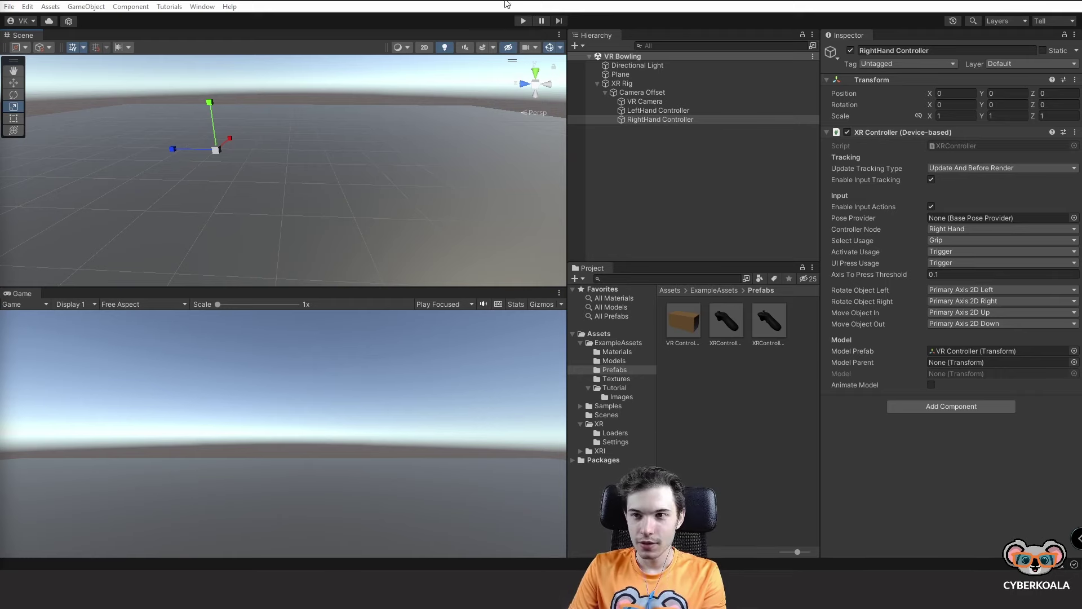
Step: Enter Play mode and watch the spawned VR Controller model follow the tracked hand
click(524, 20)
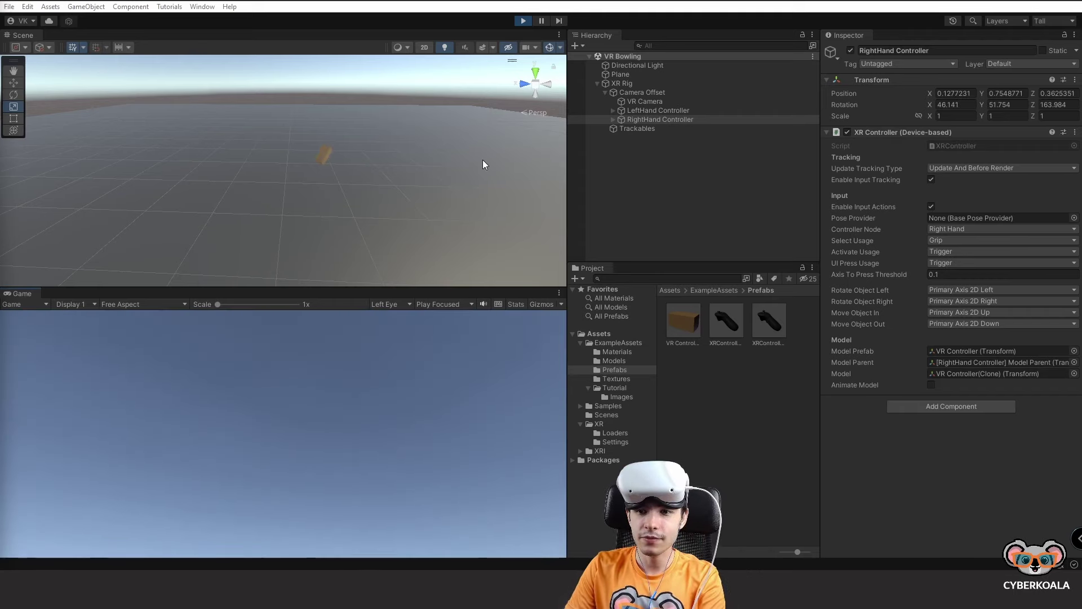
right_drag(482, 164, 300, 125)
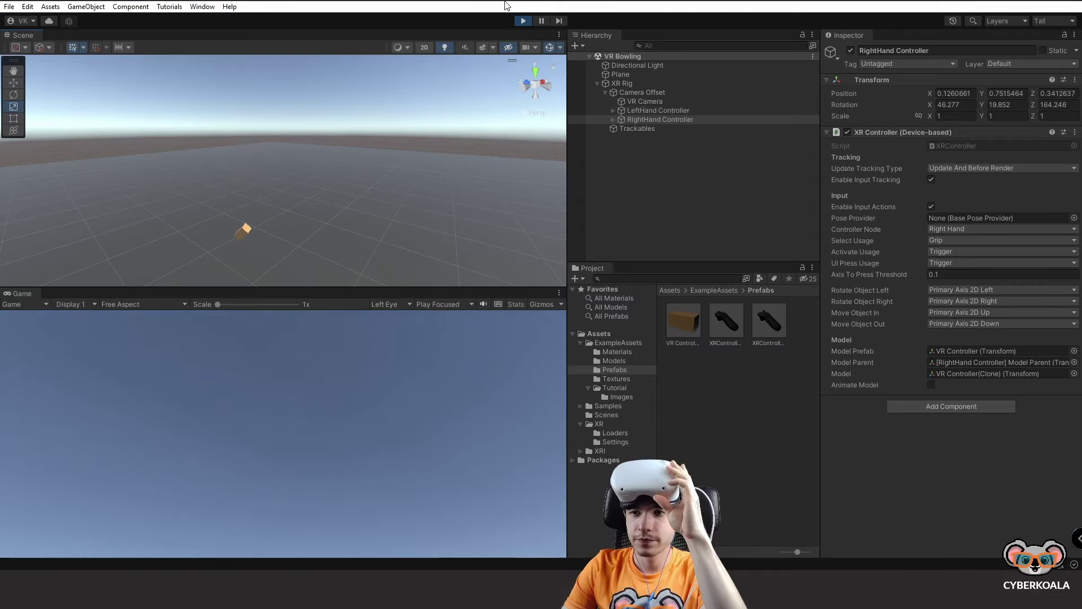
Step: Exit Play mode and review the VR Camera and Camera Offset settings
click(523, 21)
click(636, 100)
click(636, 94)
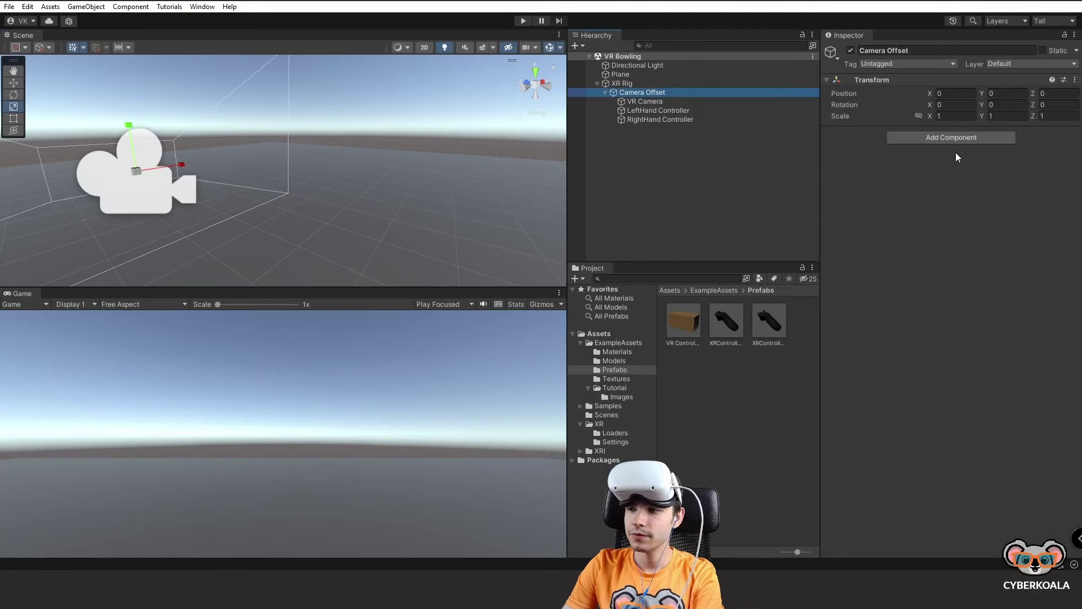
click(637, 103)
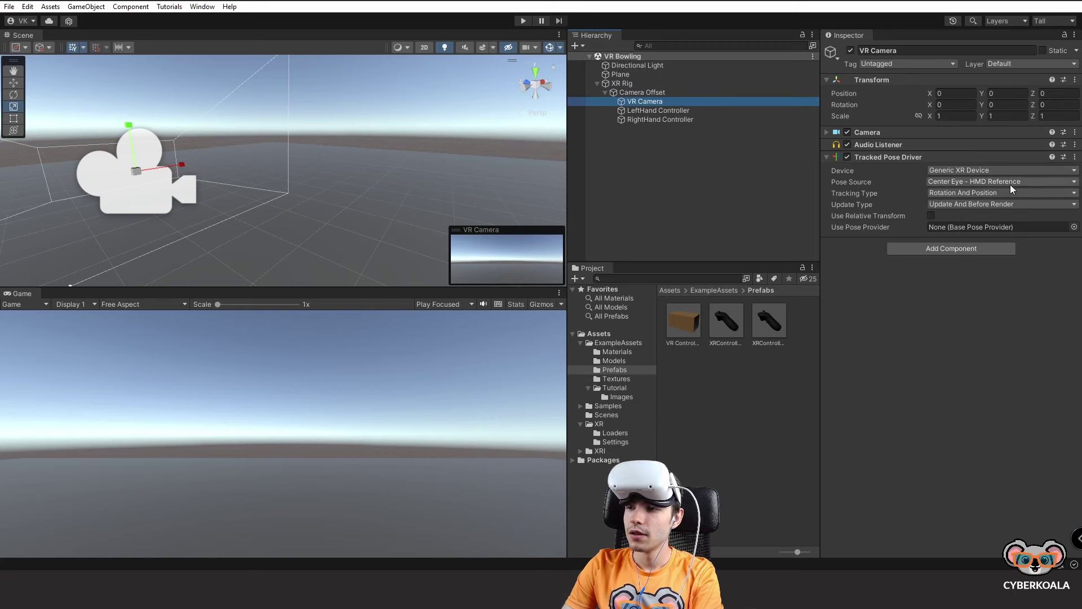
Step: Switch the XR Rig's XR Origin Tracking Origin Mode to Device
click(655, 83)
click(654, 76)
click(654, 83)
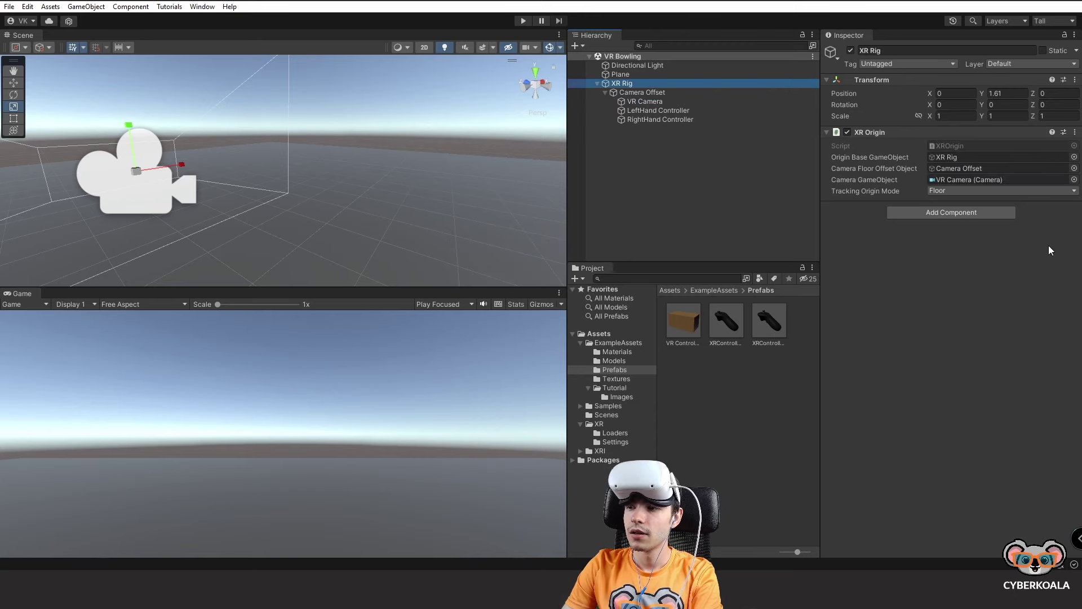
click(991, 191)
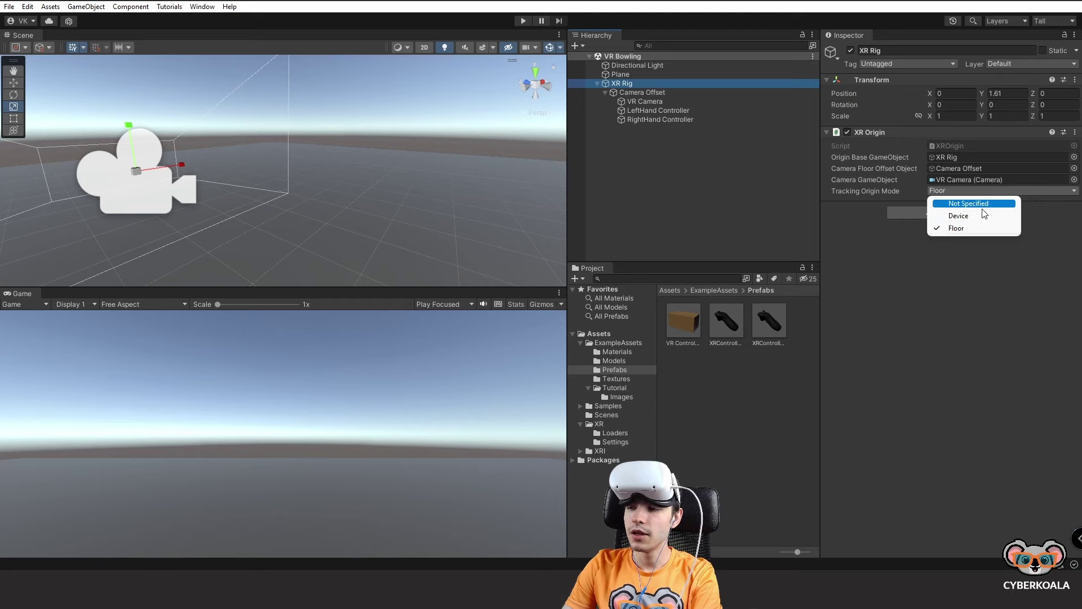
click(984, 215)
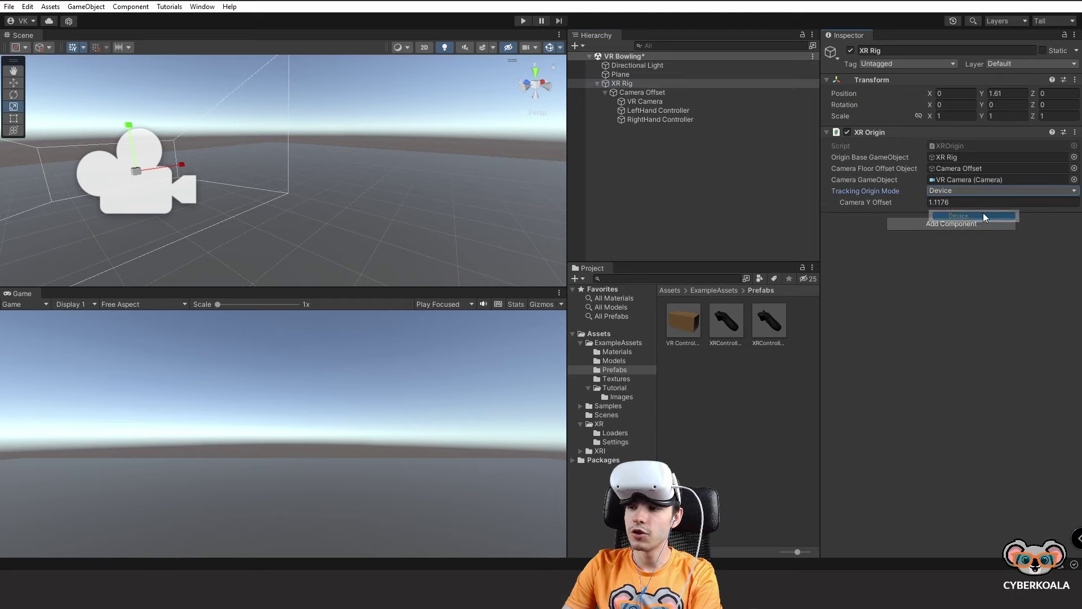
click(522, 21)
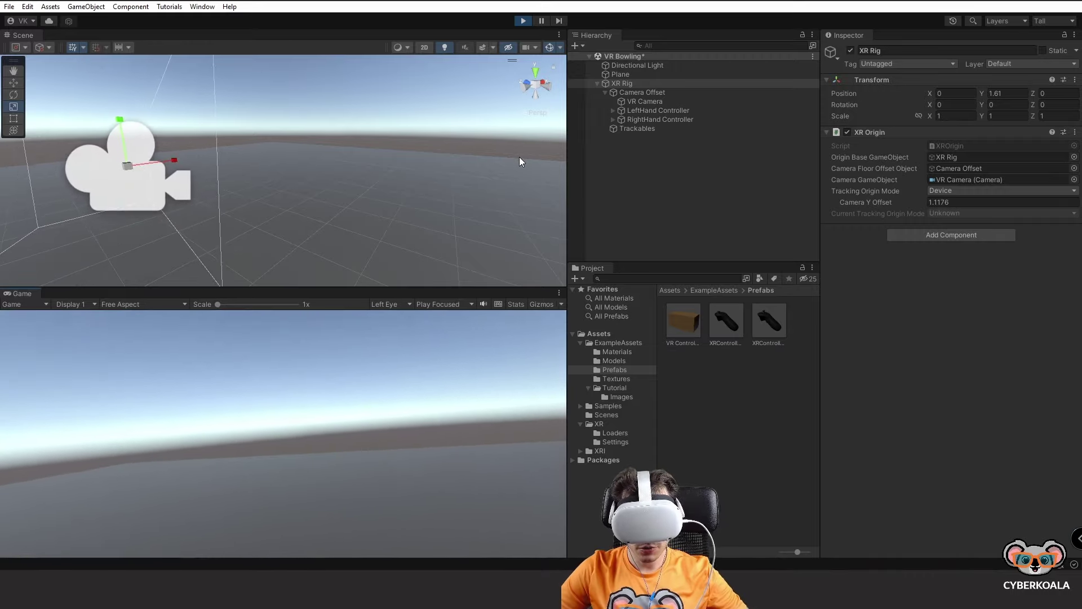
click(520, 21)
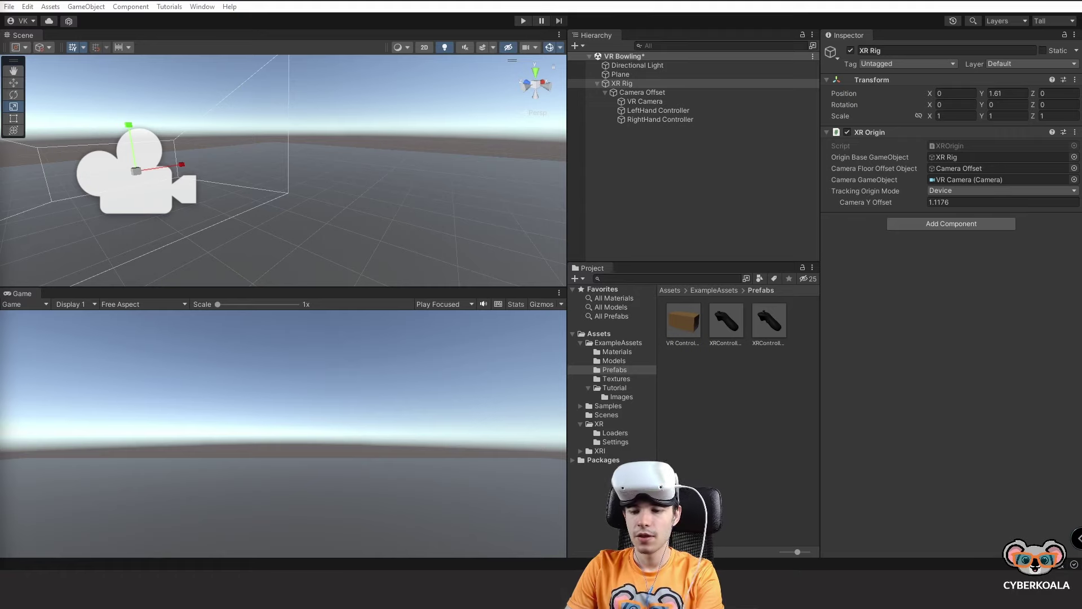
Step: Set the XR Rig's Tracking Origin Mode back to Floor
click(658, 110)
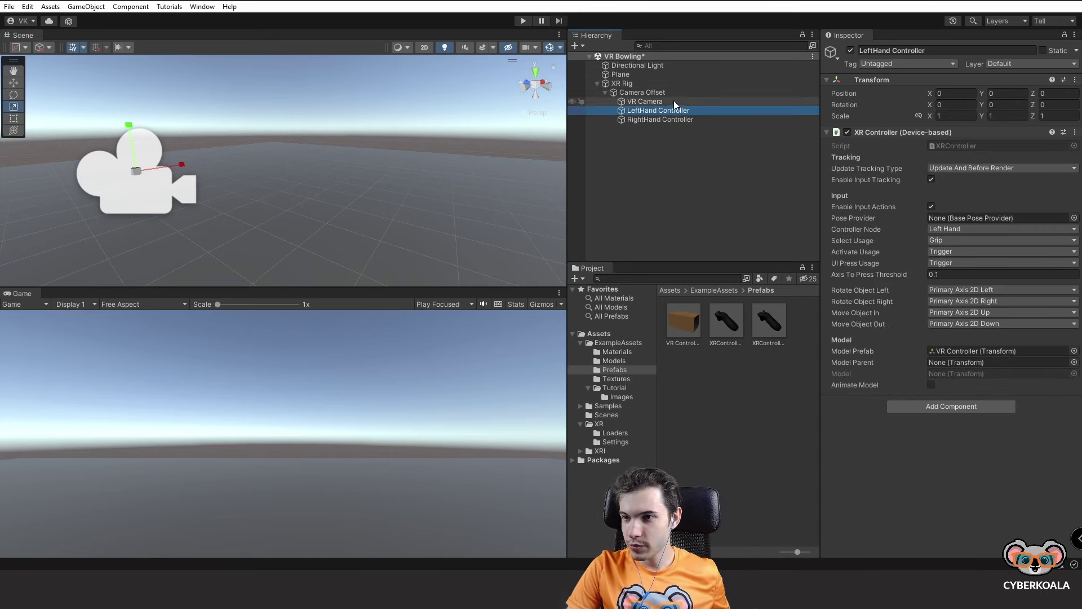
click(665, 92)
click(664, 84)
click(969, 190)
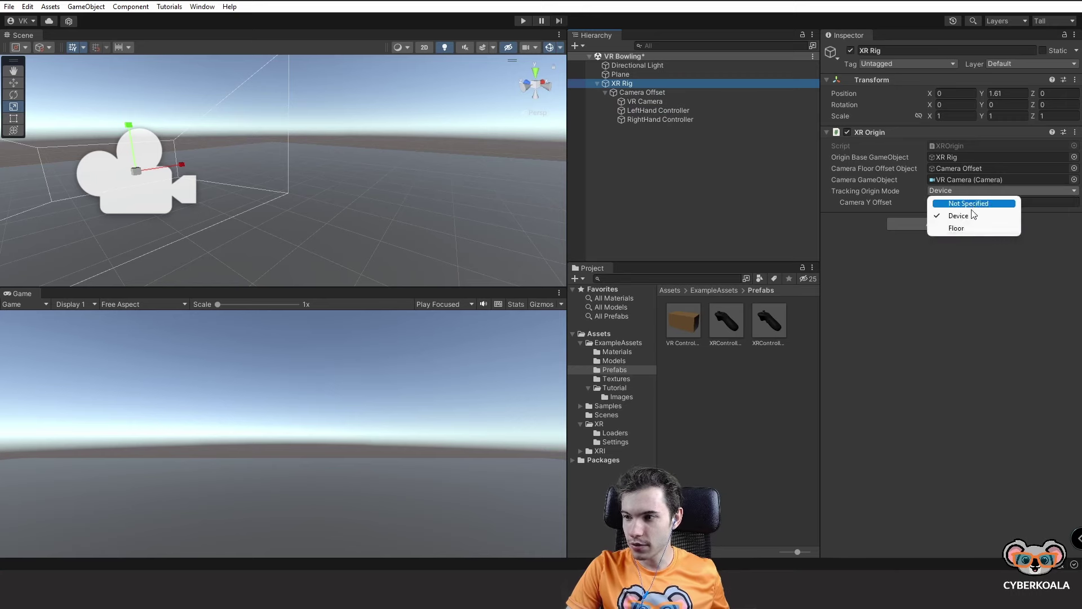
click(966, 228)
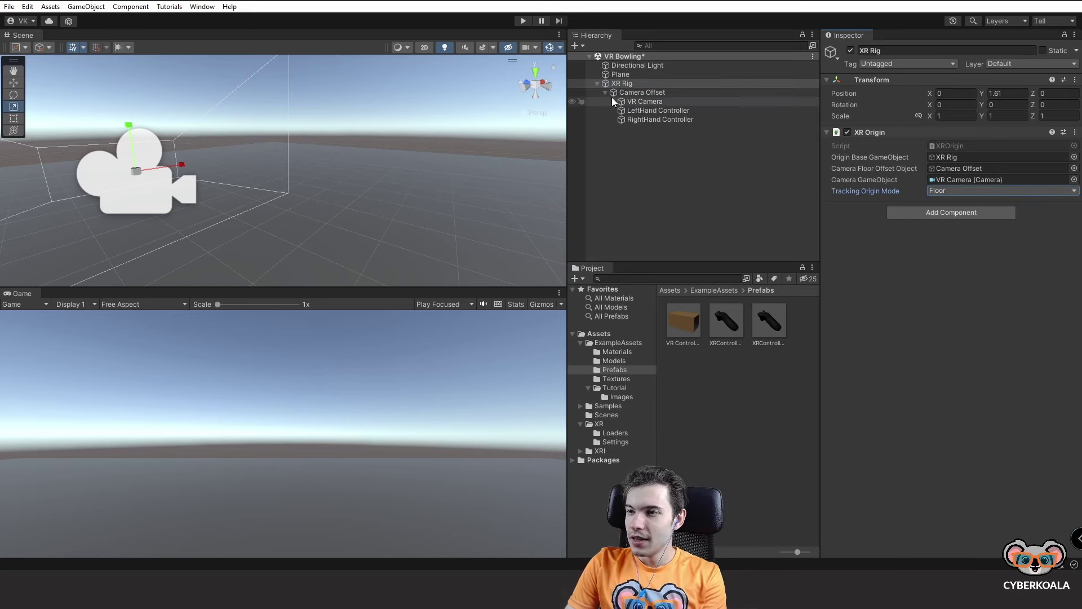
Step: Set the XR Rig's Transform Position Y to 0
right_drag(508, 169, 430, 64)
scroll(430, 64, down, 2)
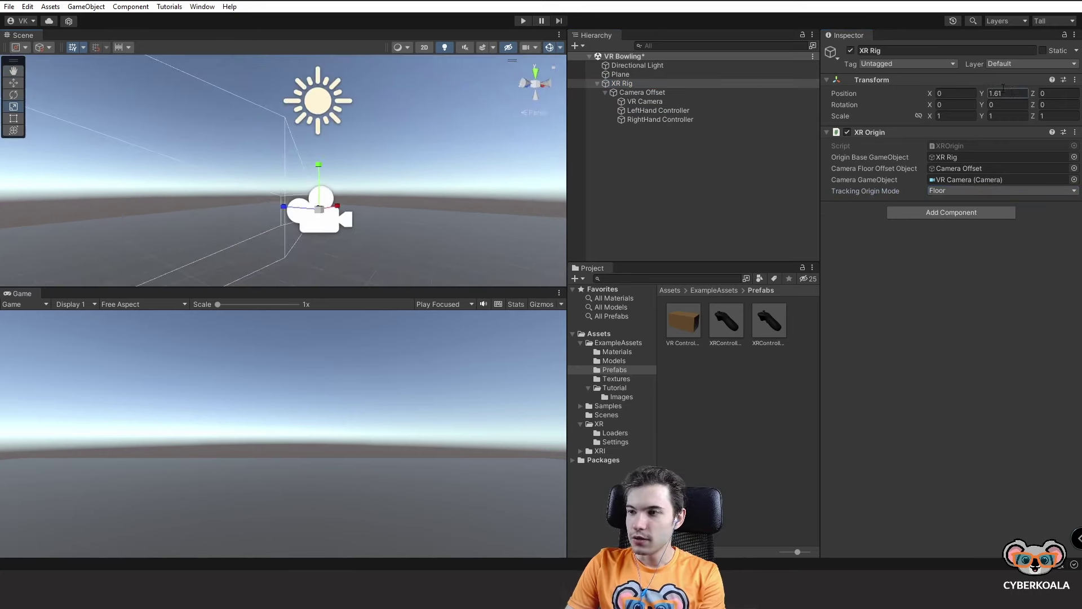
text(0)
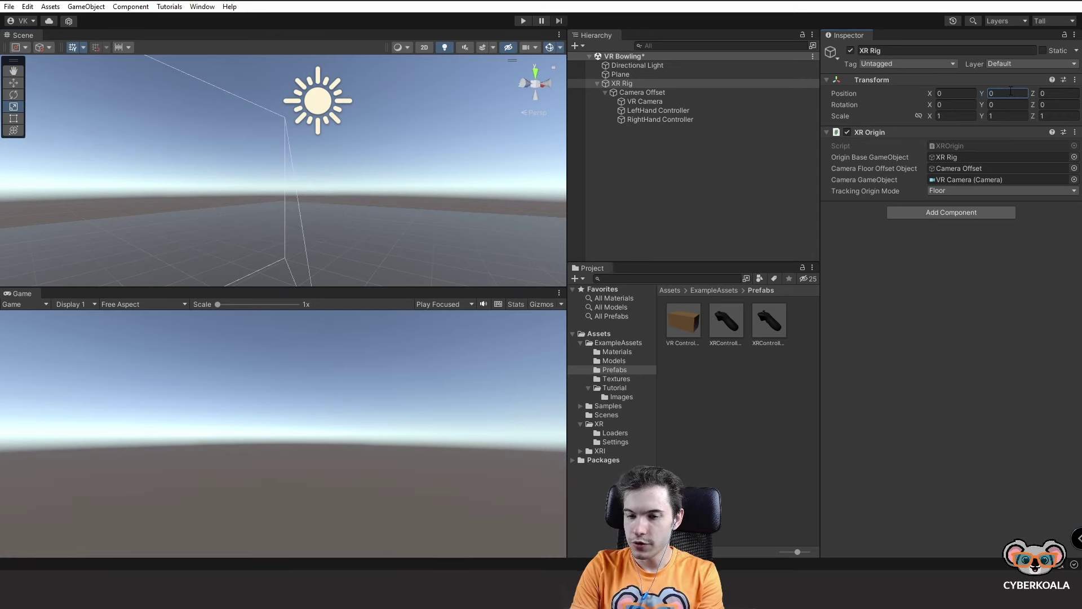
key(Return)
Step: Frame the XR Rig, enter Play mode and orbit up to spot the controller cube
key(f)
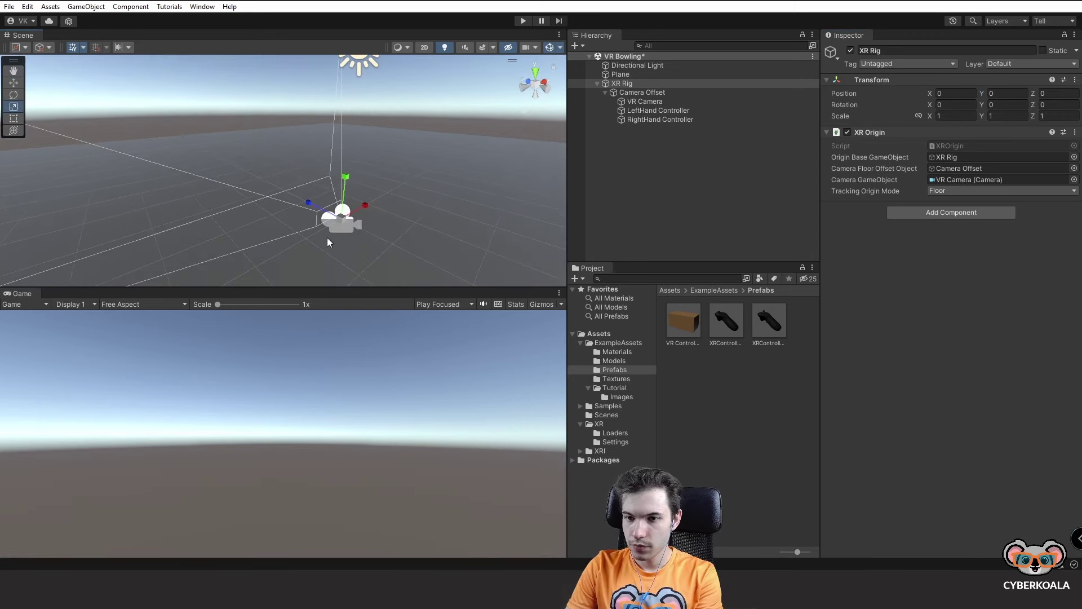
click(523, 22)
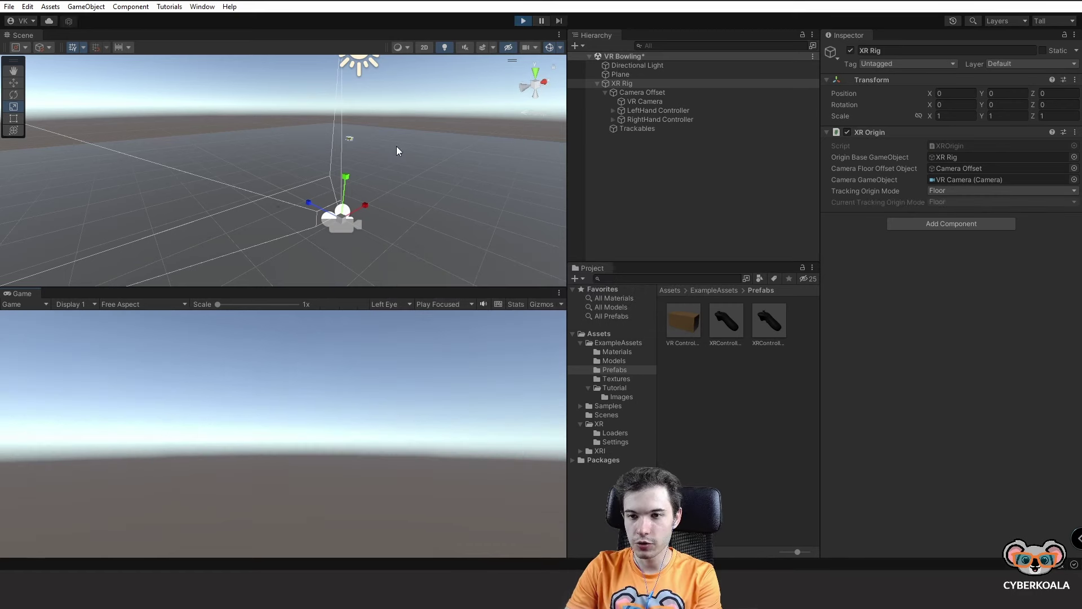
alt+drag(392, 149, 283, 162)
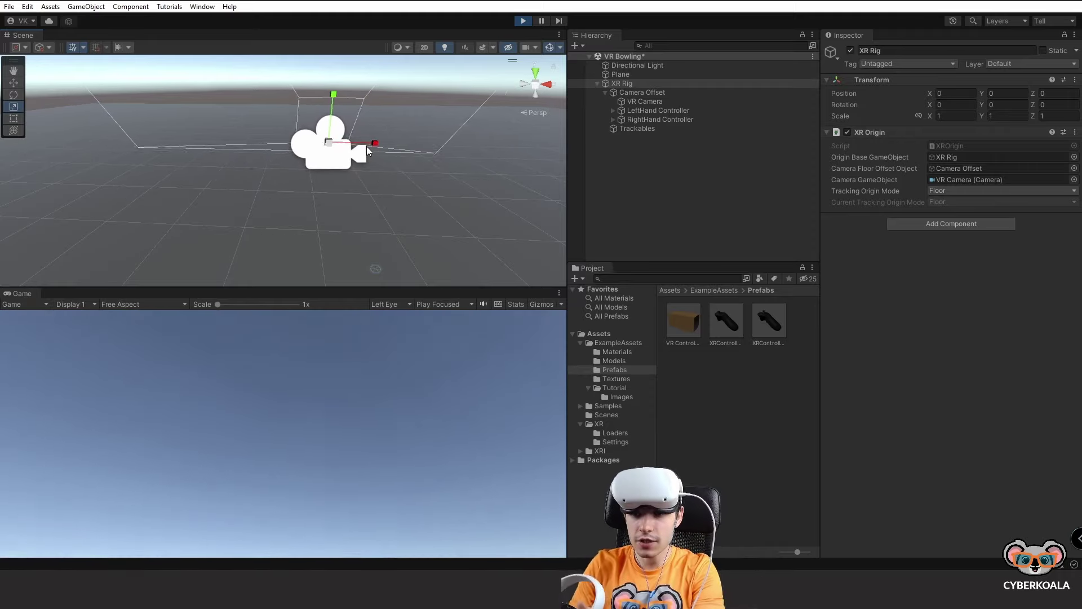
mouse_move(366, 146)
right_down()
mouse_move(450, 22)
mouse_move(428, 67)
right_up()
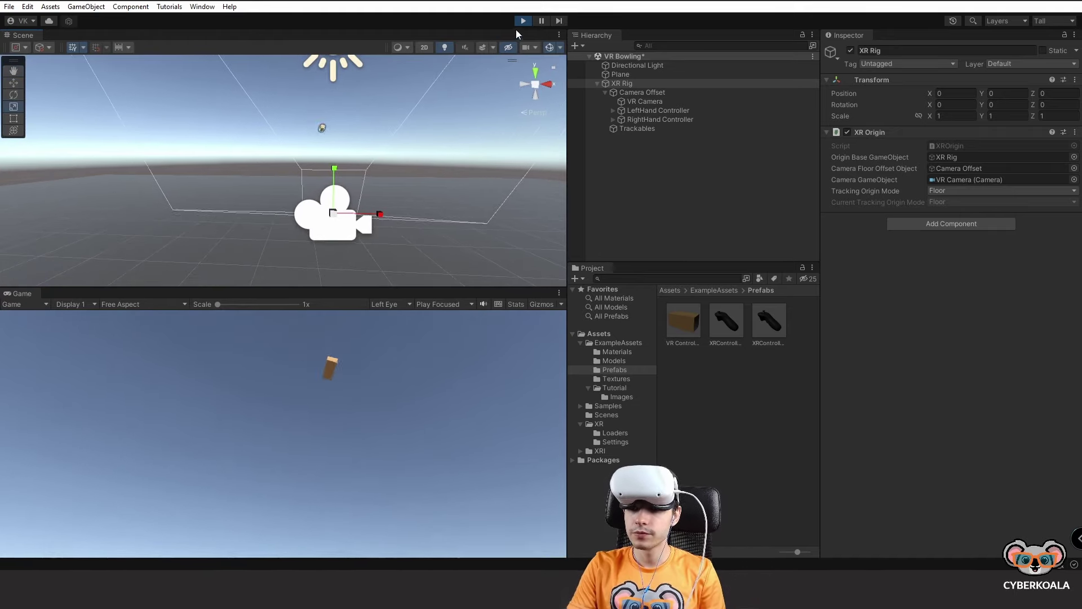
Step: Stop the play test and inspect the XR Rig's origin, camera offset and camera references
click(523, 21)
click(662, 94)
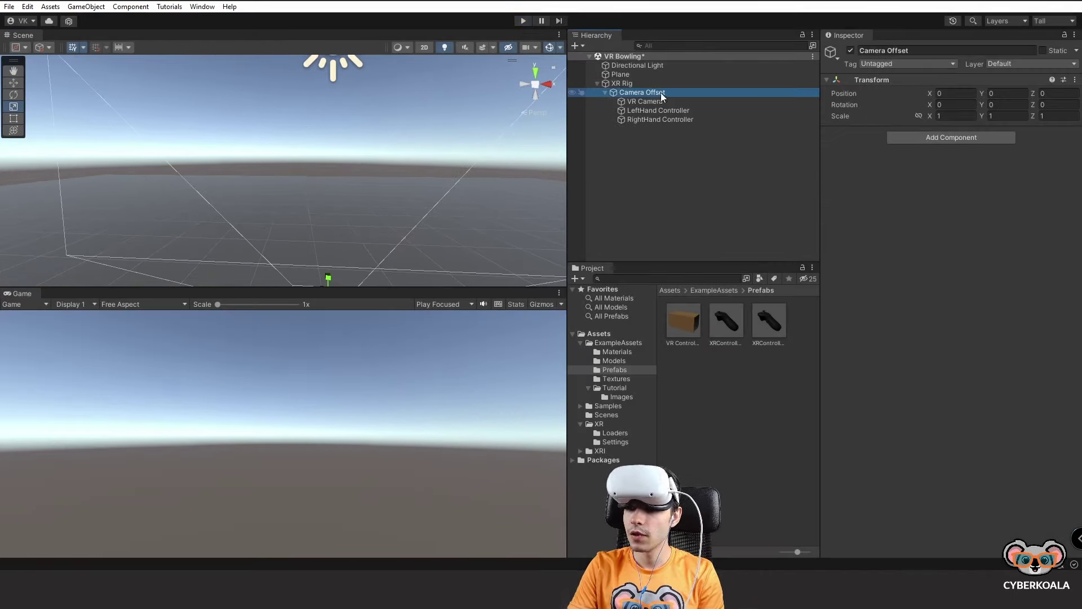
click(663, 83)
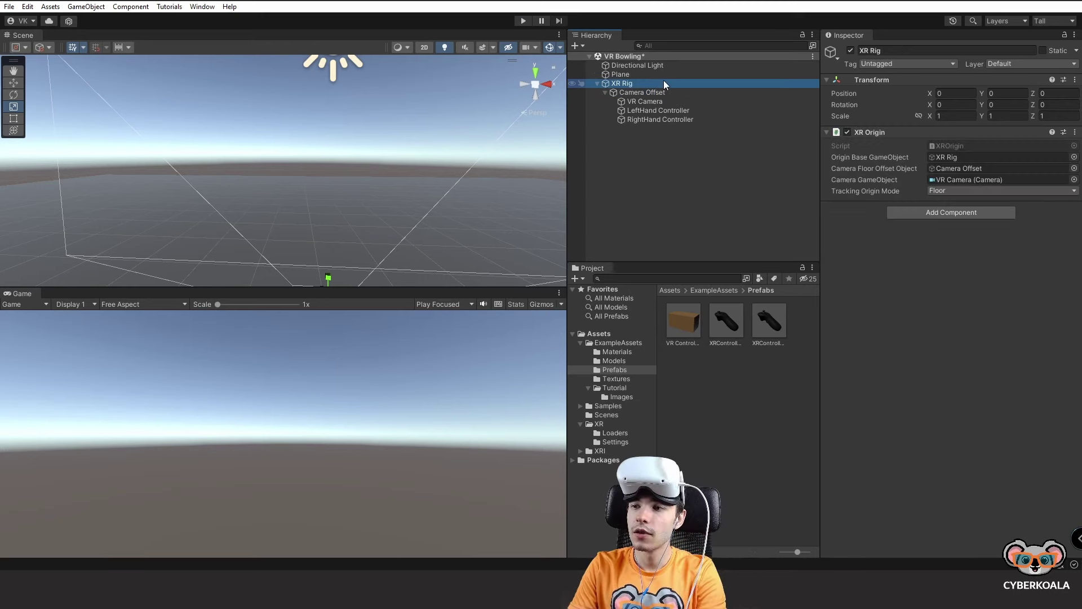
click(943, 161)
click(946, 169)
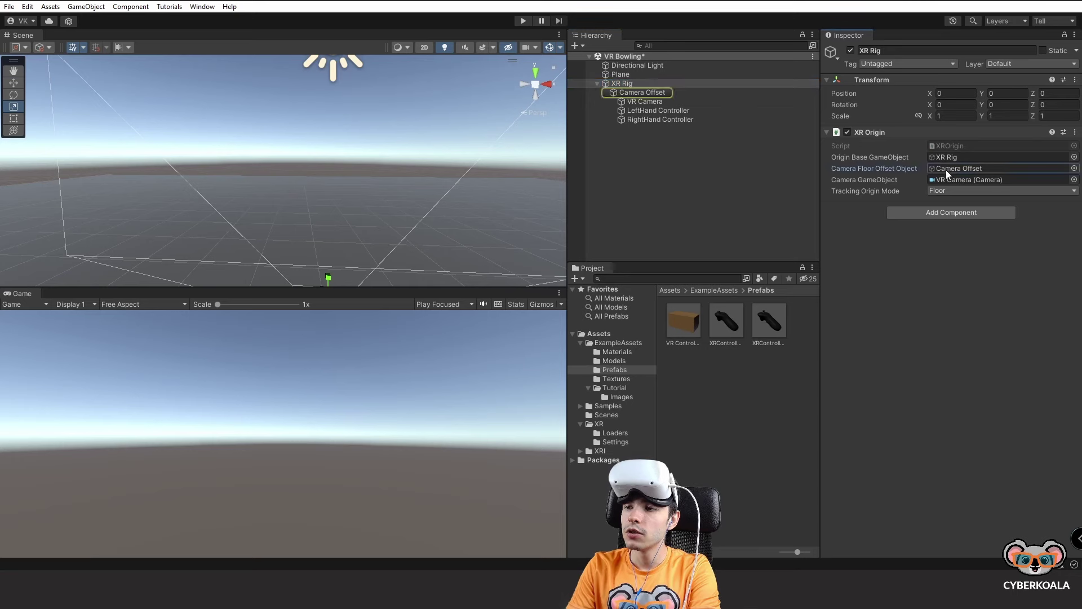
click(946, 179)
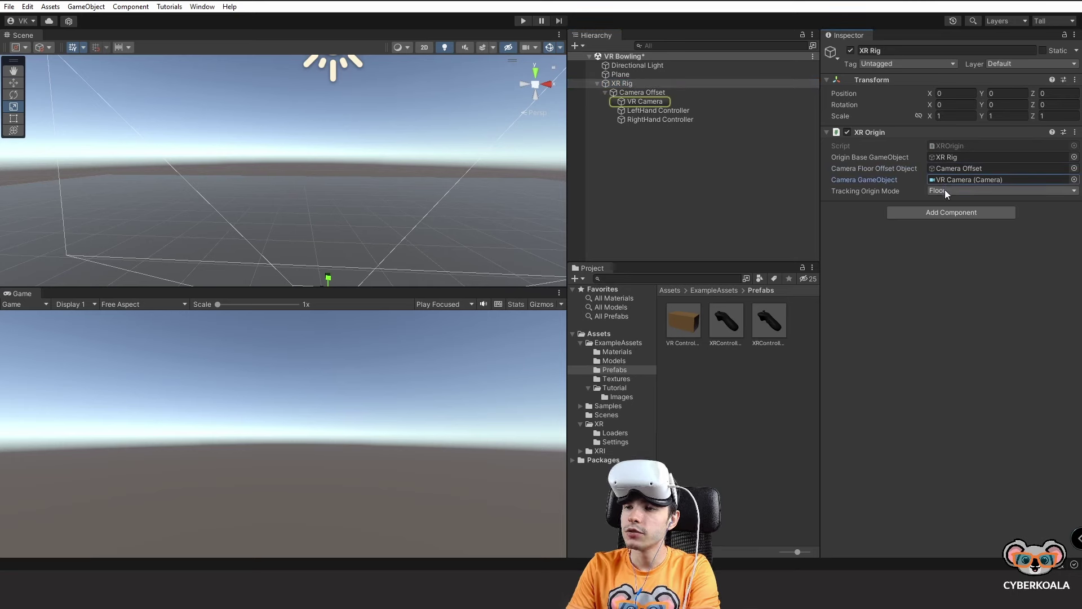
Step: Compare the LeftHand and RightHand Controller settings, then select the VR Controller prefab
click(644, 111)
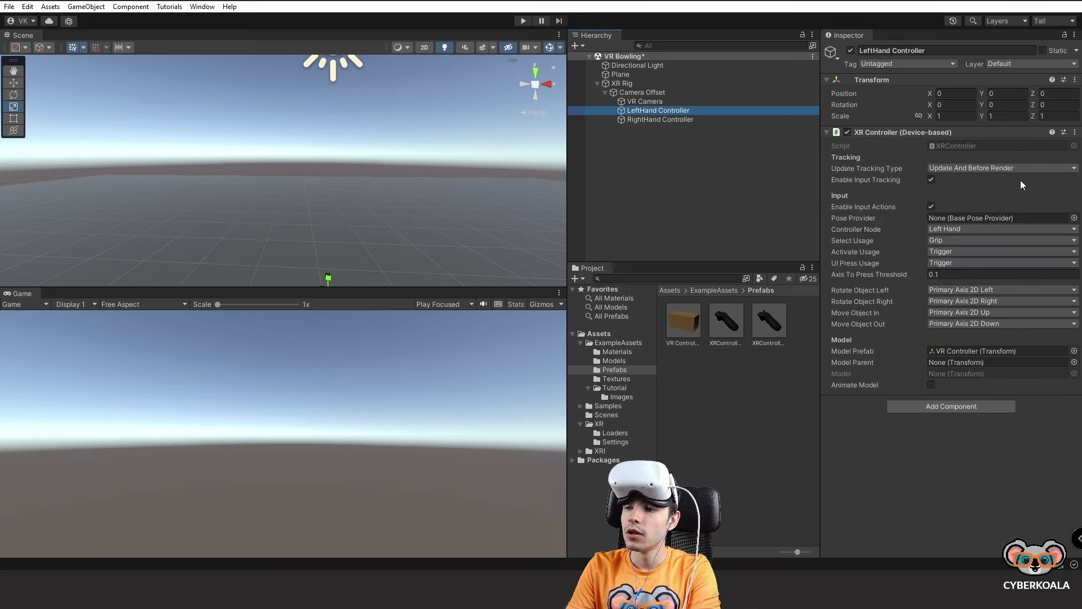
click(662, 120)
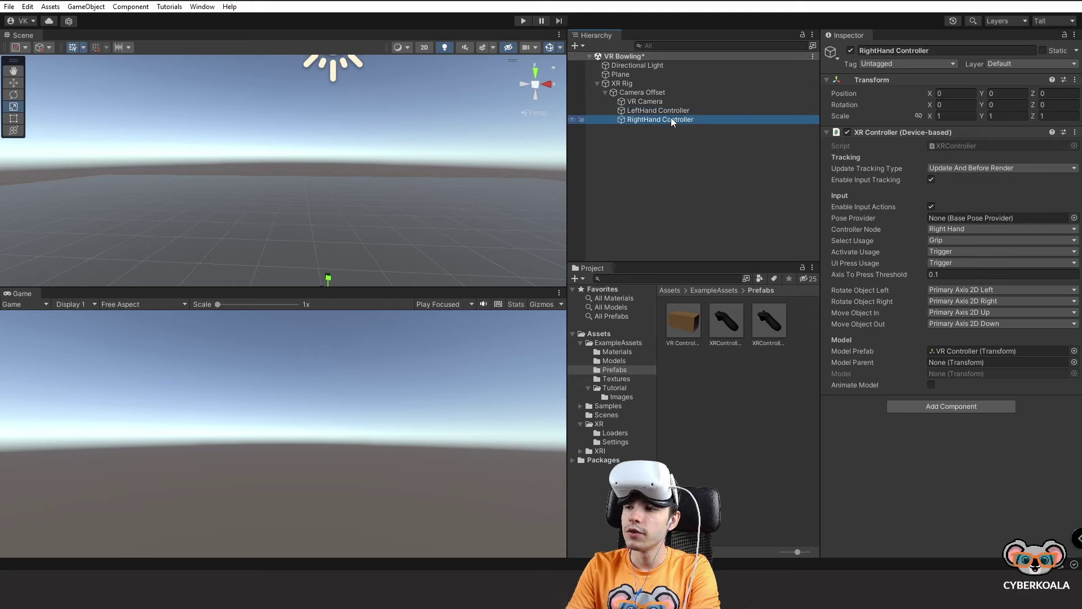
click(673, 111)
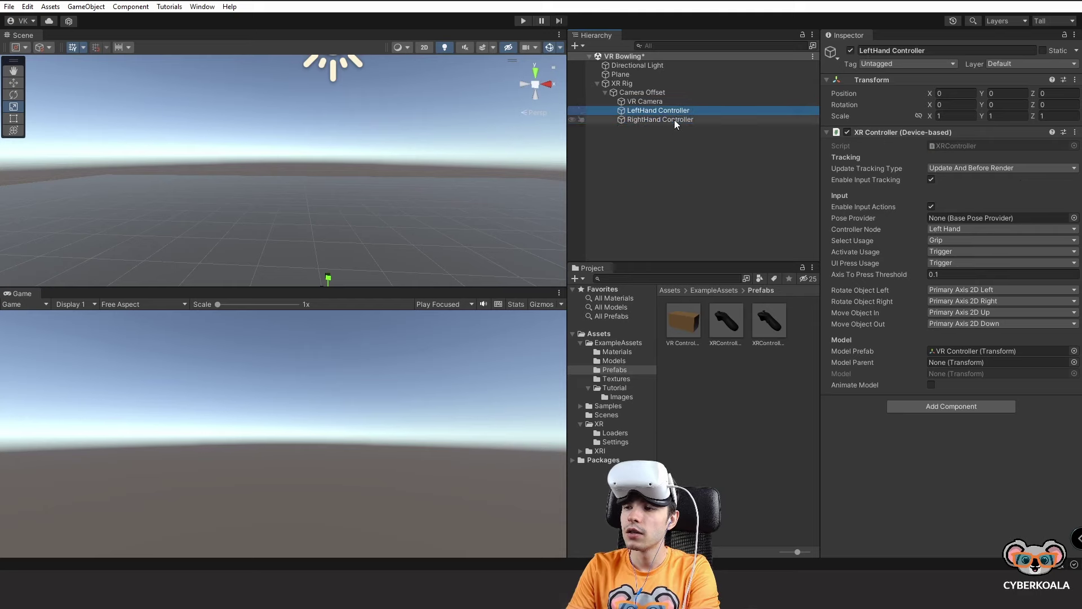
click(674, 120)
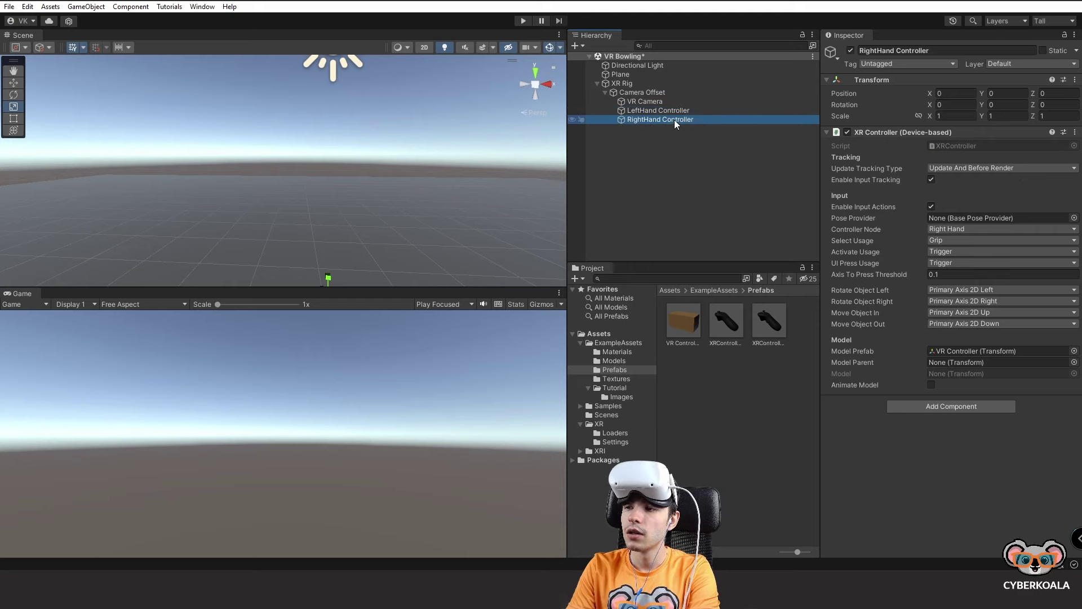
click(676, 326)
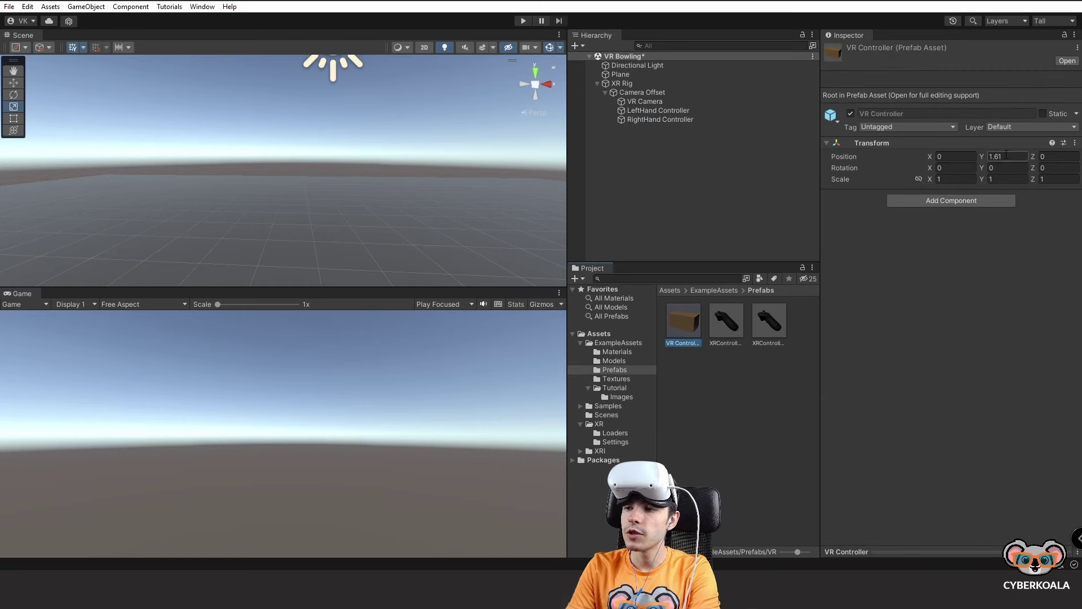
Step: Rescale the VR Controller prefab's box to about -1.97, 1, 2.33 and return to VR Bowling
double_click(700, 314)
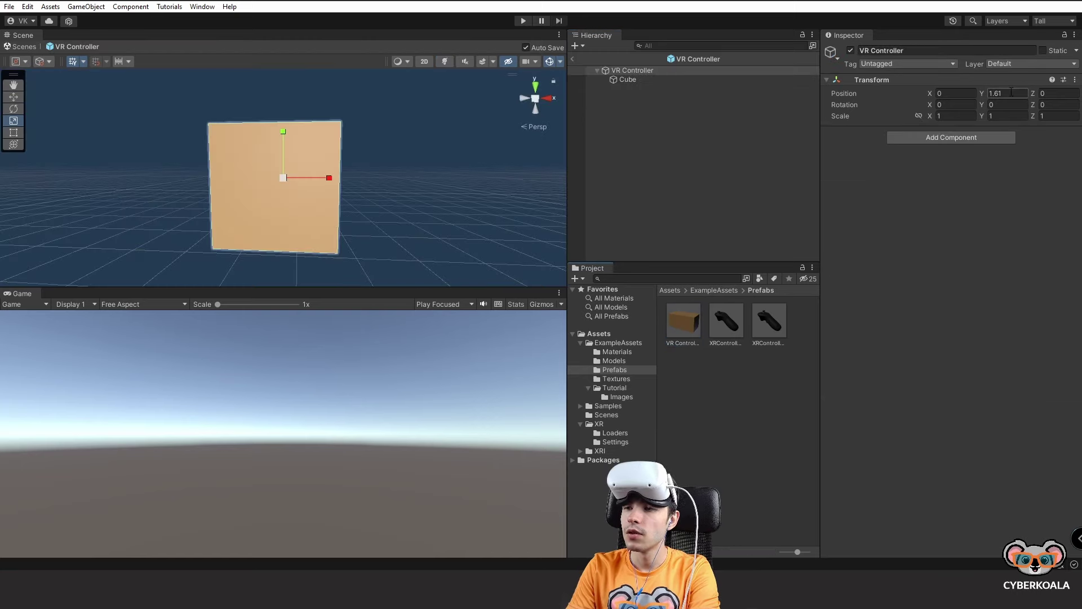
mouse_move(399, 134)
right_down()
mouse_move(345, 147)
mouse_move(237, 149)
right_up()
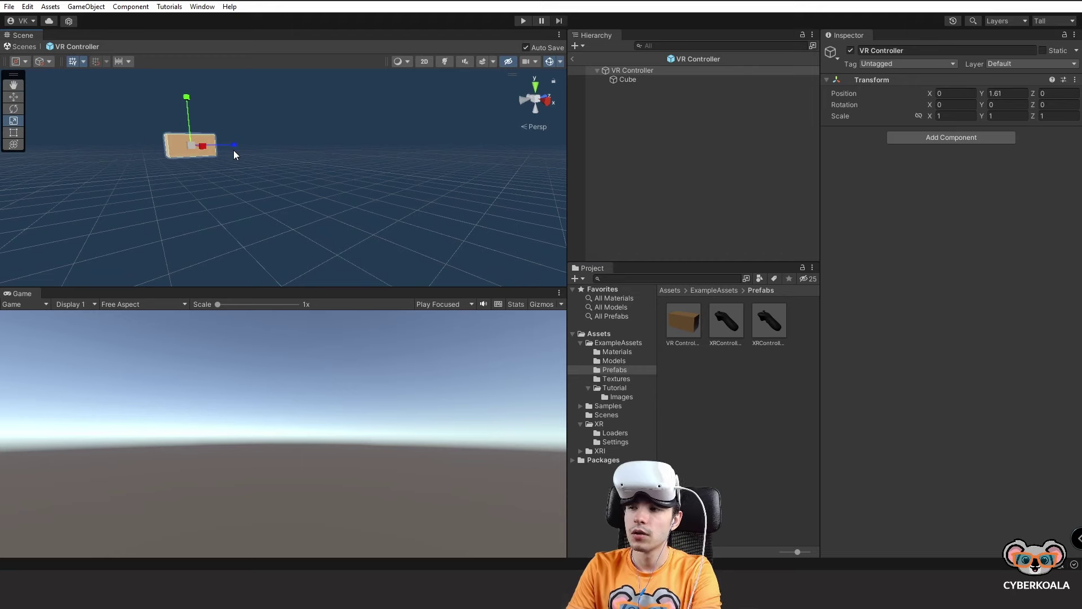
drag(213, 152, 222, 152)
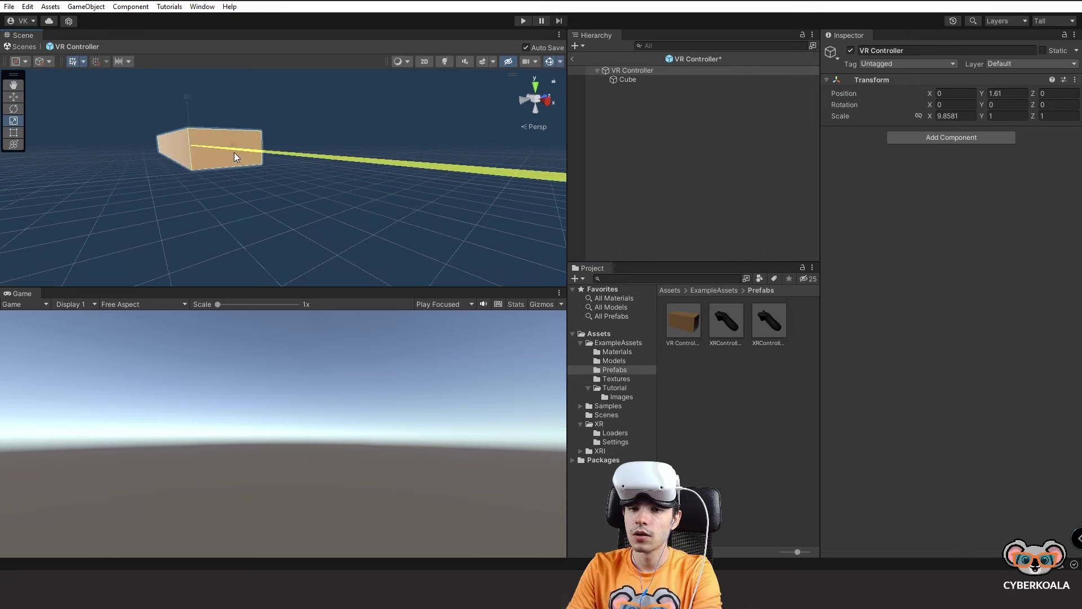
mouse_move(222, 152)
right_down()
mouse_move(284, 151)
mouse_move(175, 135)
right_up()
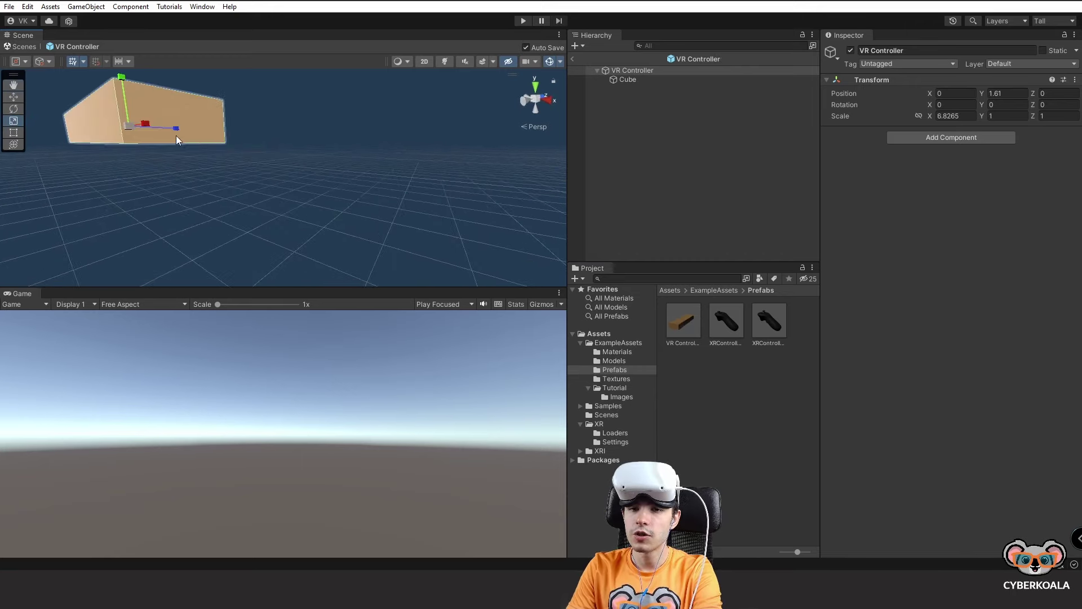
drag(145, 126, 200, 126)
key(f)
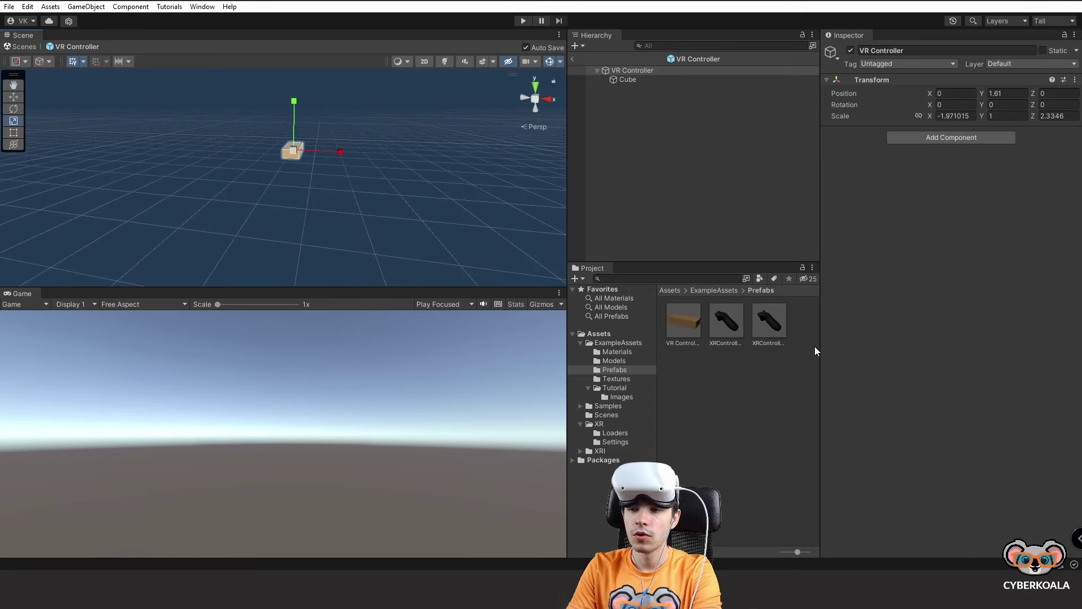
click(573, 58)
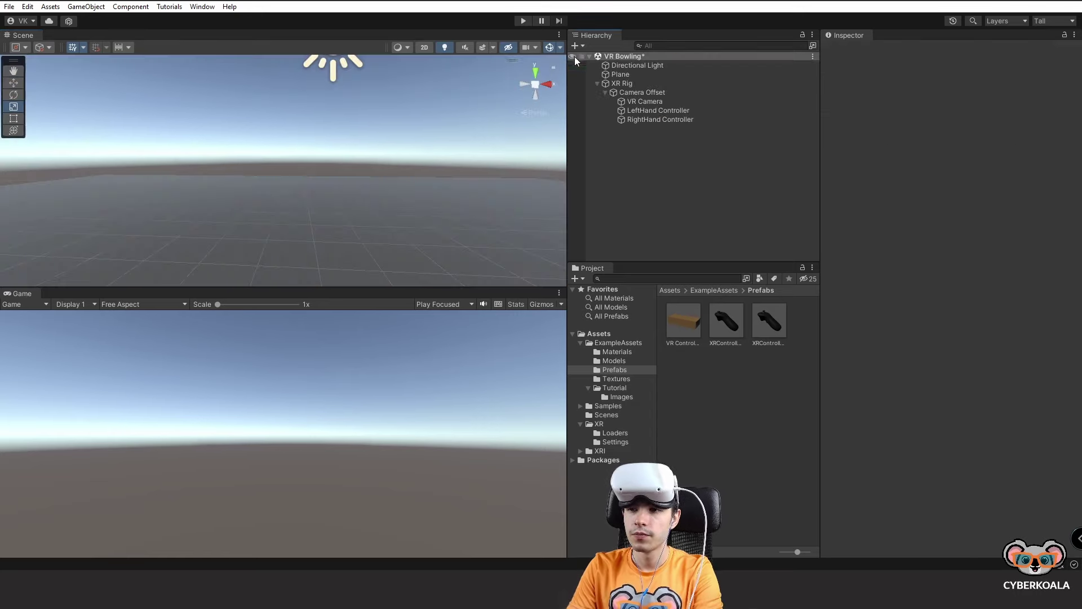
Step: Run a headset play test of the resized controller boxes, then stop playing
click(644, 92)
click(524, 22)
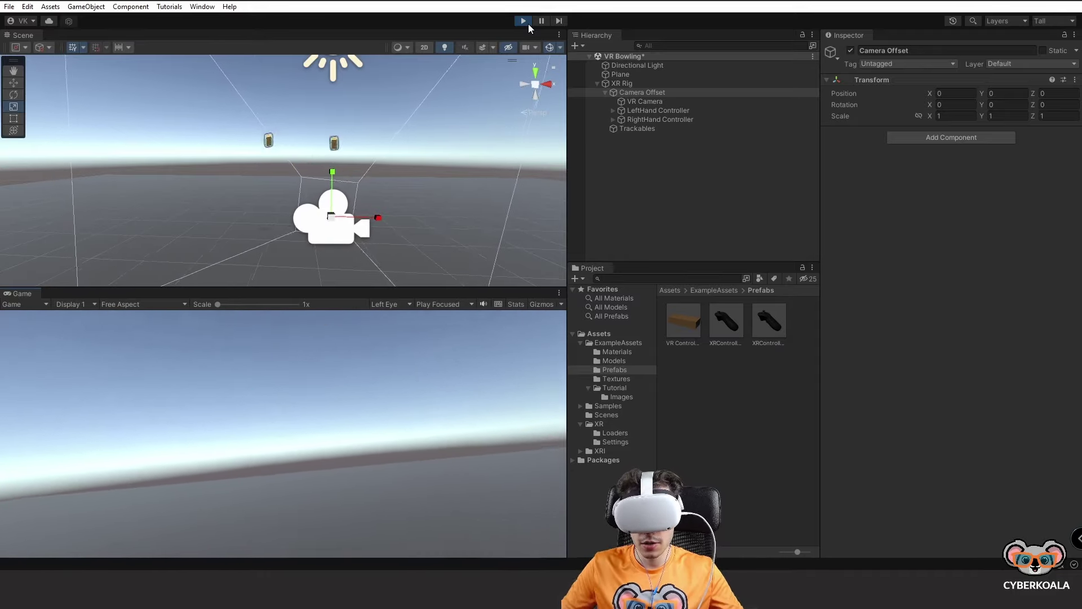
click(529, 24)
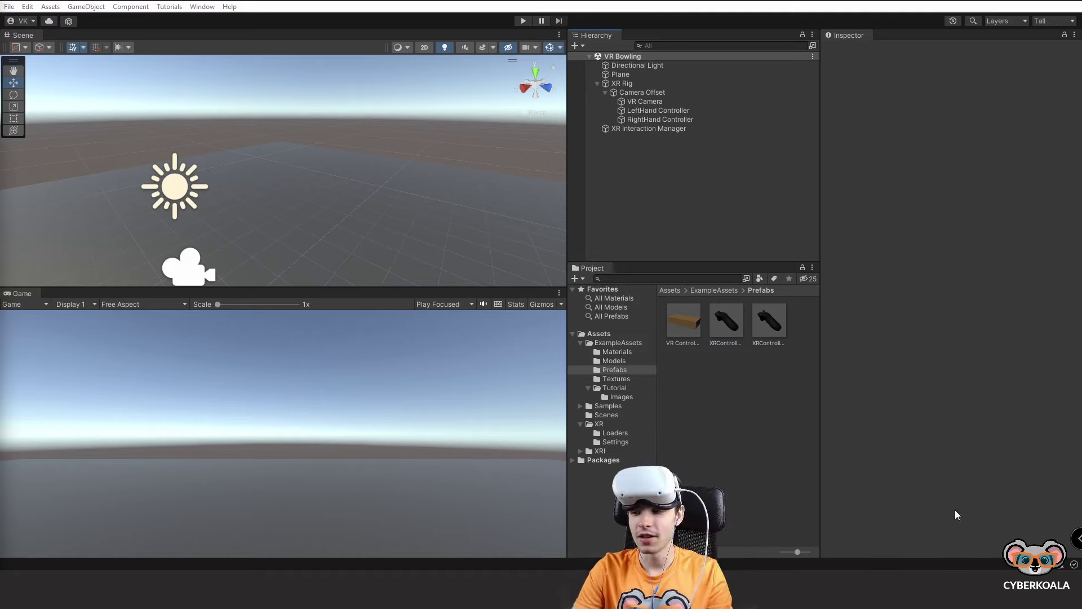
Step: Narrow the VR Controller prefab's box to a Scale X of about -1.30
double_click(678, 313)
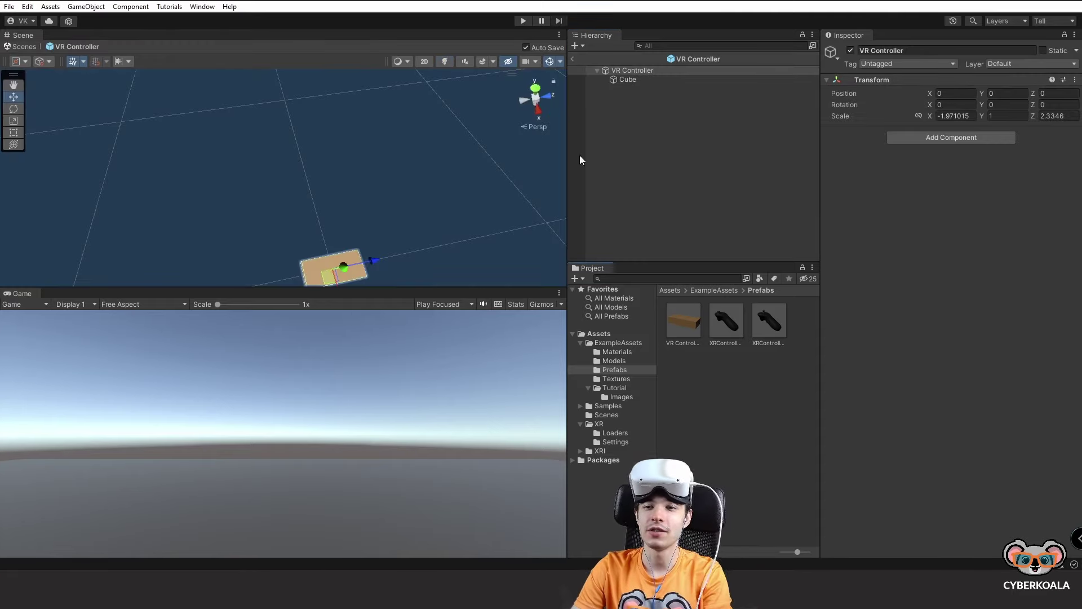
mouse_move(338, 169)
alt+mouse_down()
mouse_move(182, 87)
mouse_move(396, 32)
mouse_move(453, 137)
alt+mouse_up()
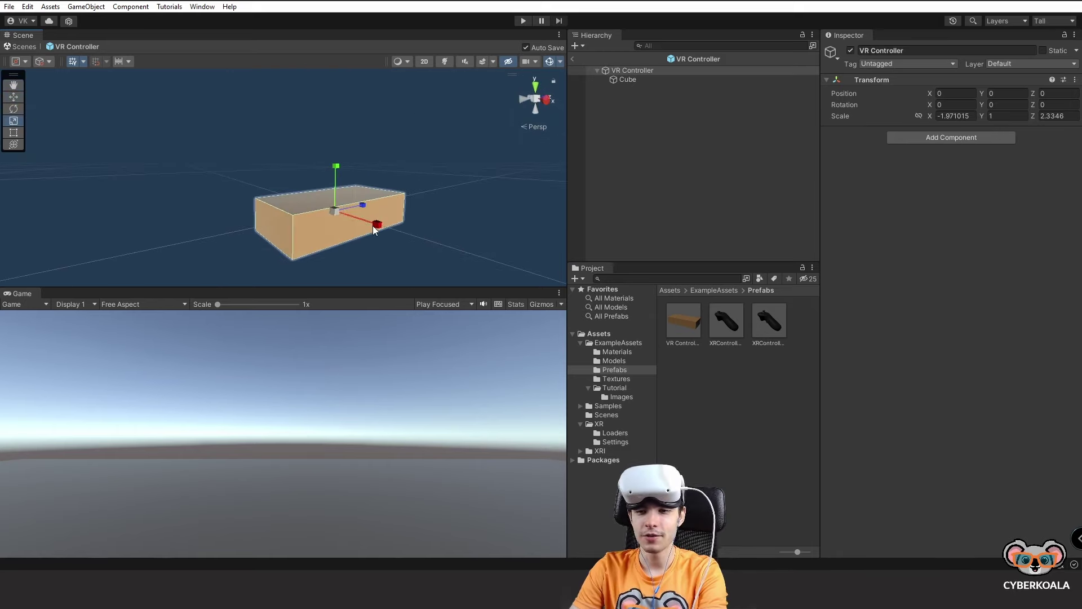
drag(374, 230, 369, 226)
click(1007, 92)
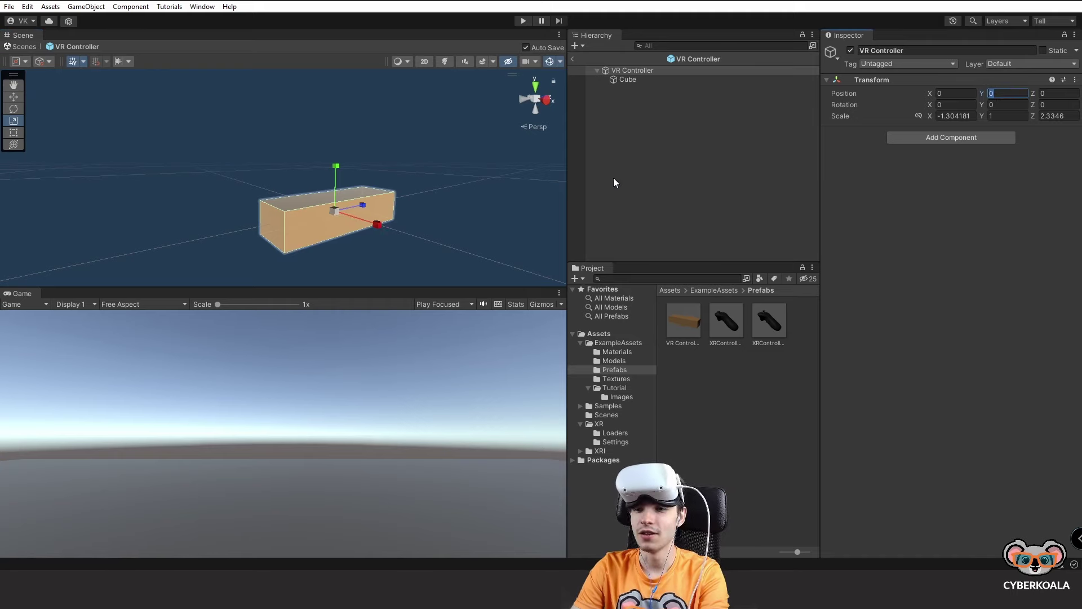
Step: Try raising the prefab's Cube with the Move tool, then undo the move
click(348, 192)
key(w)
drag(336, 183, 339, 46)
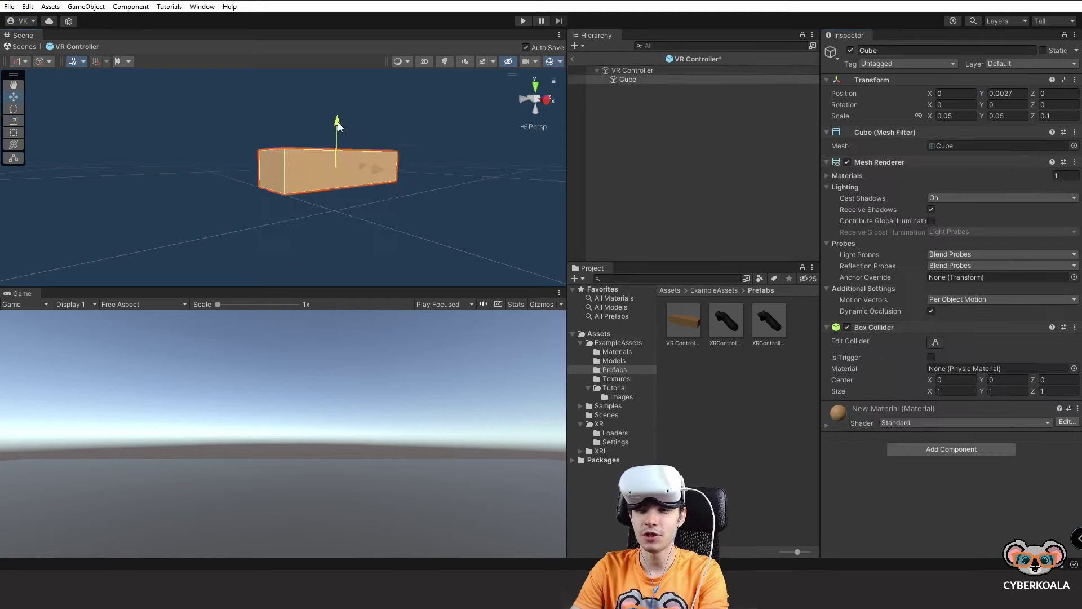
key(ctrl+z)
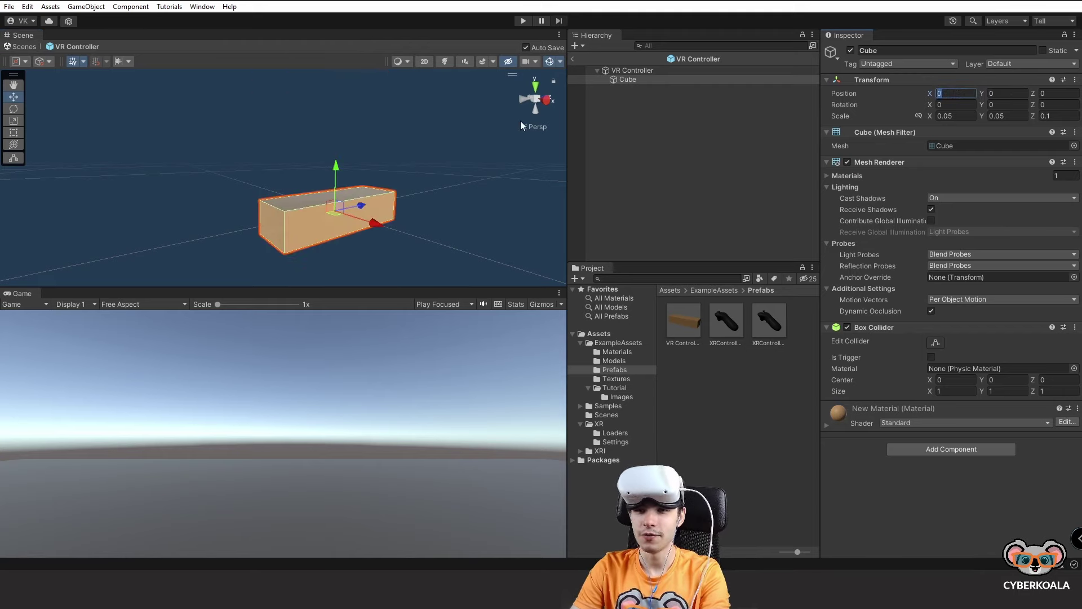
click(573, 59)
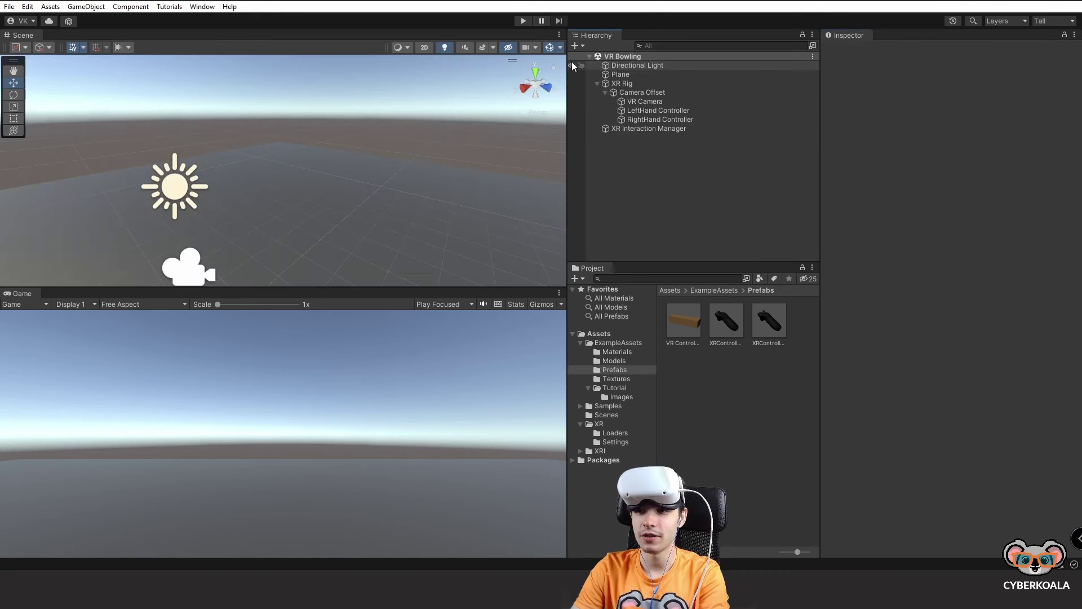
click(637, 92)
click(640, 83)
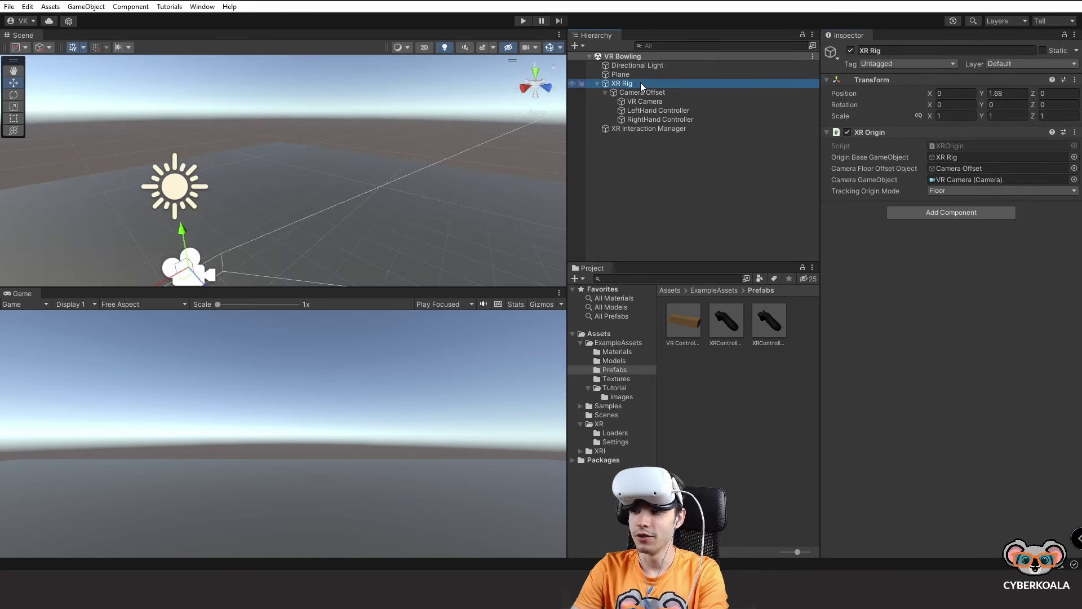
click(648, 111)
click(647, 120)
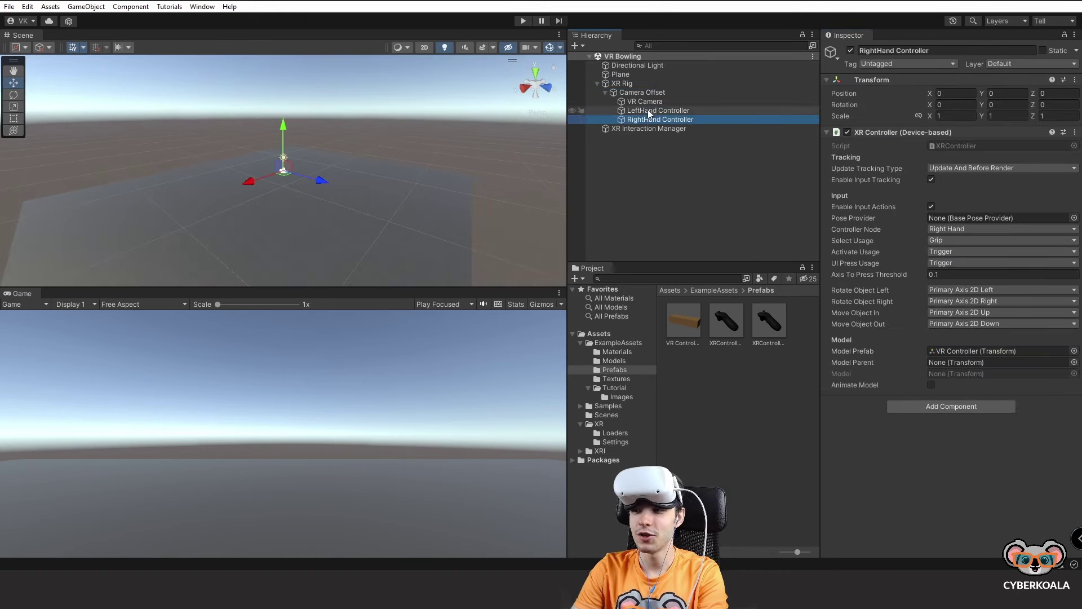
click(649, 111)
click(517, 22)
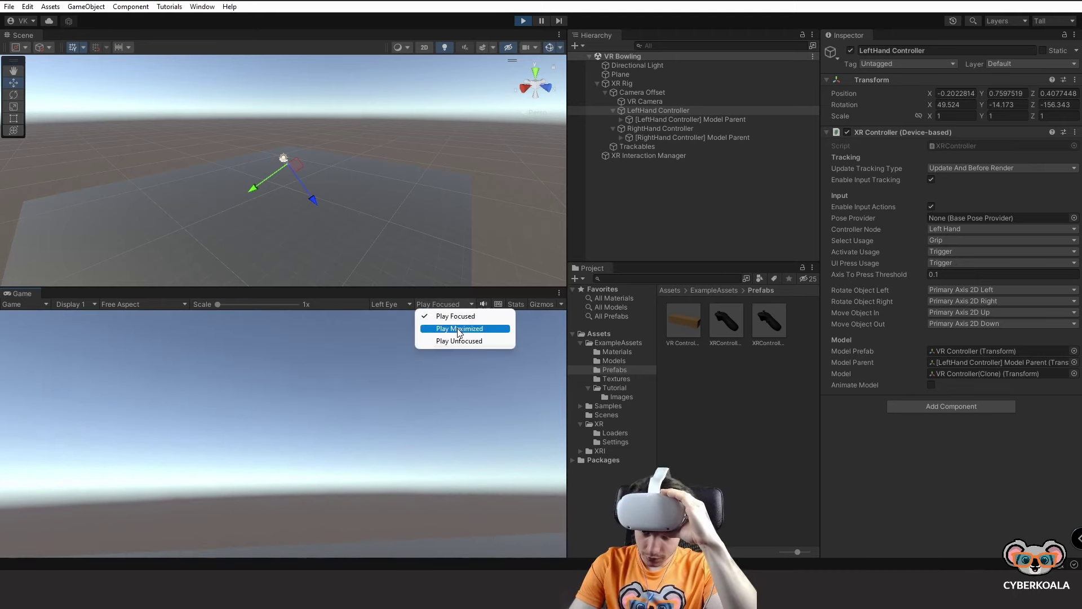
click(457, 329)
click(456, 307)
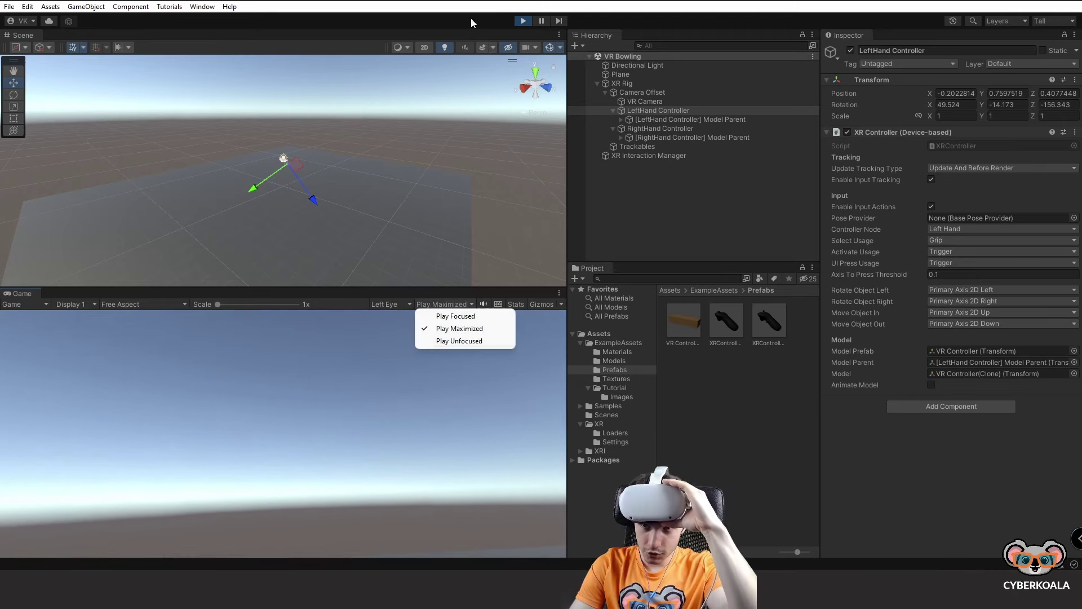
click(521, 22)
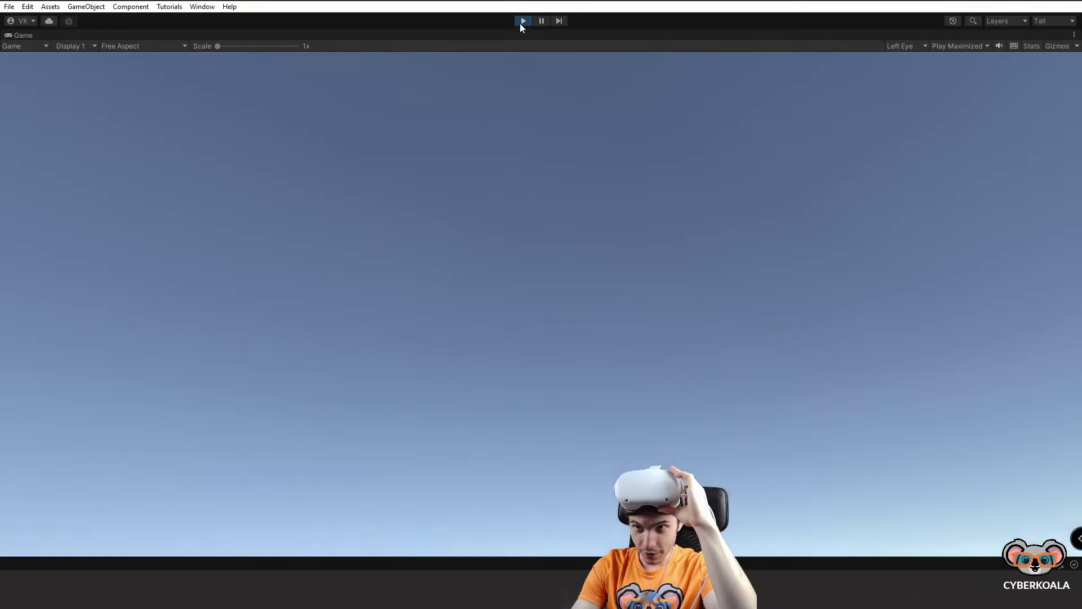
click(522, 21)
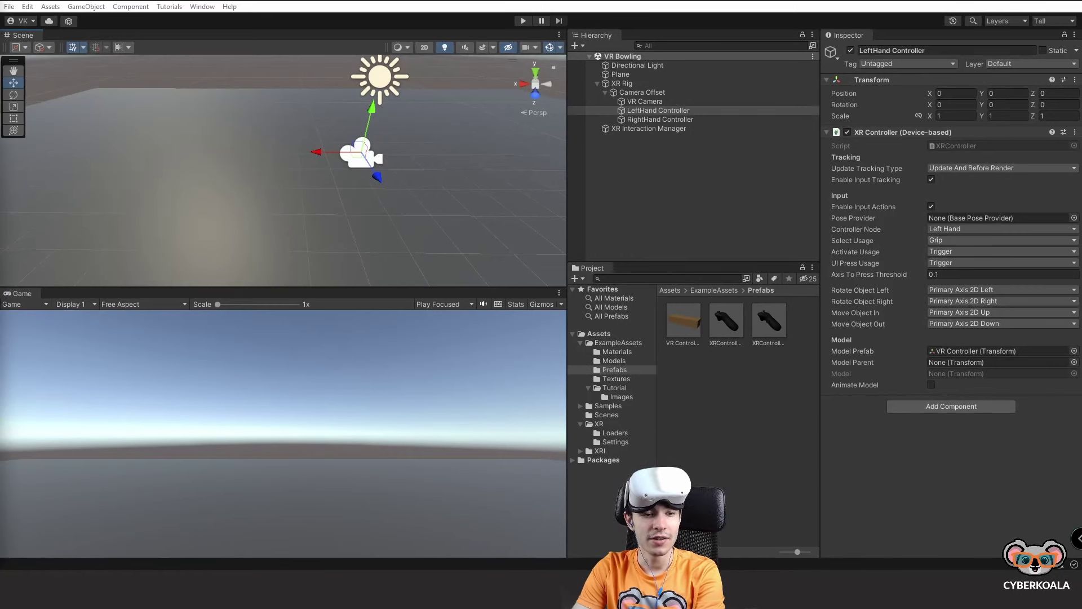
Step: Play-test the controllers in the headset, stop, and orbit the view around the camera rig
click(528, 20)
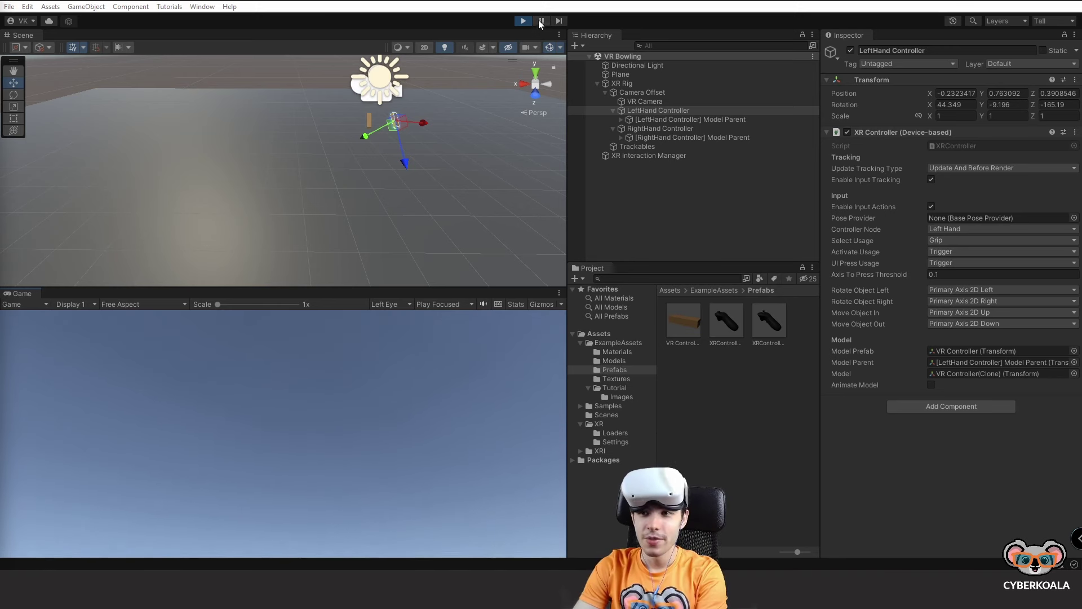
click(526, 20)
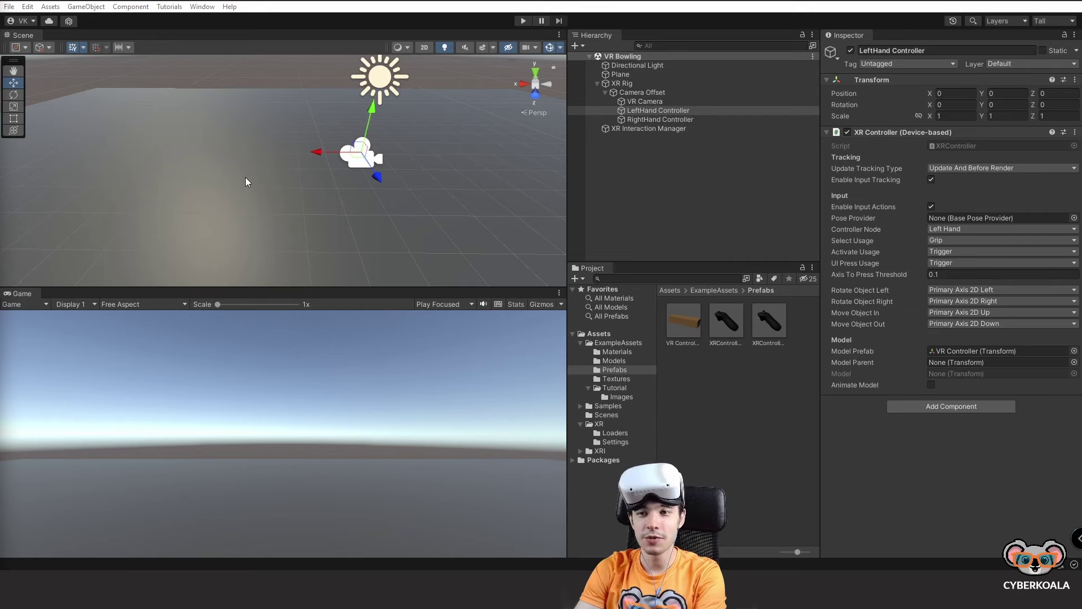
right_drag(244, 177, 293, 174)
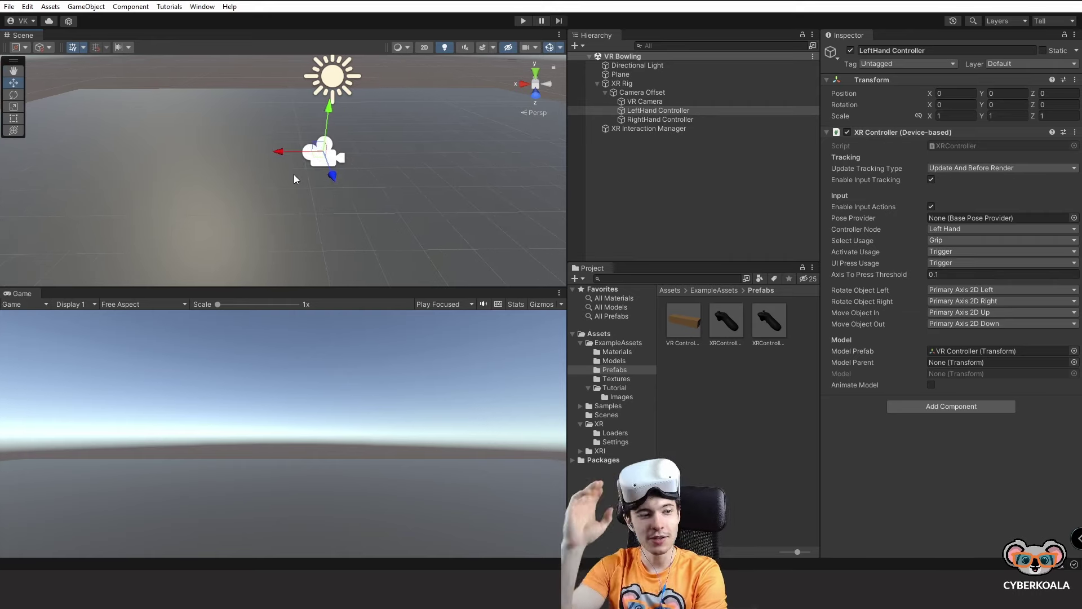
right_drag(293, 179, 279, 155)
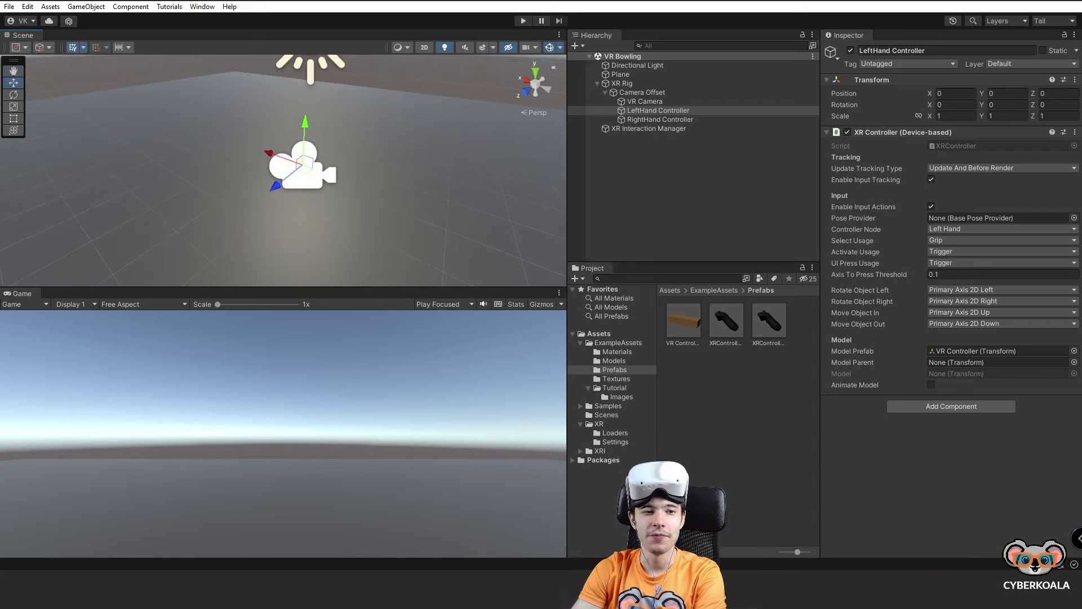
right_drag(457, 192, 441, 192)
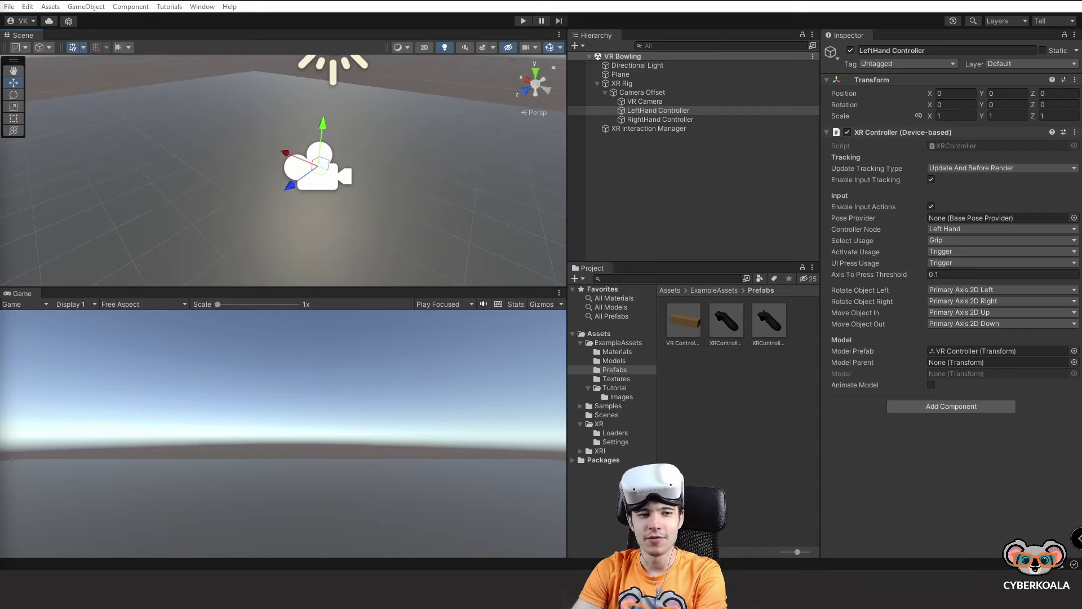
Step: Create a 3D Cube in the Hierarchy and set its Position Z to 0
right_click(624, 158)
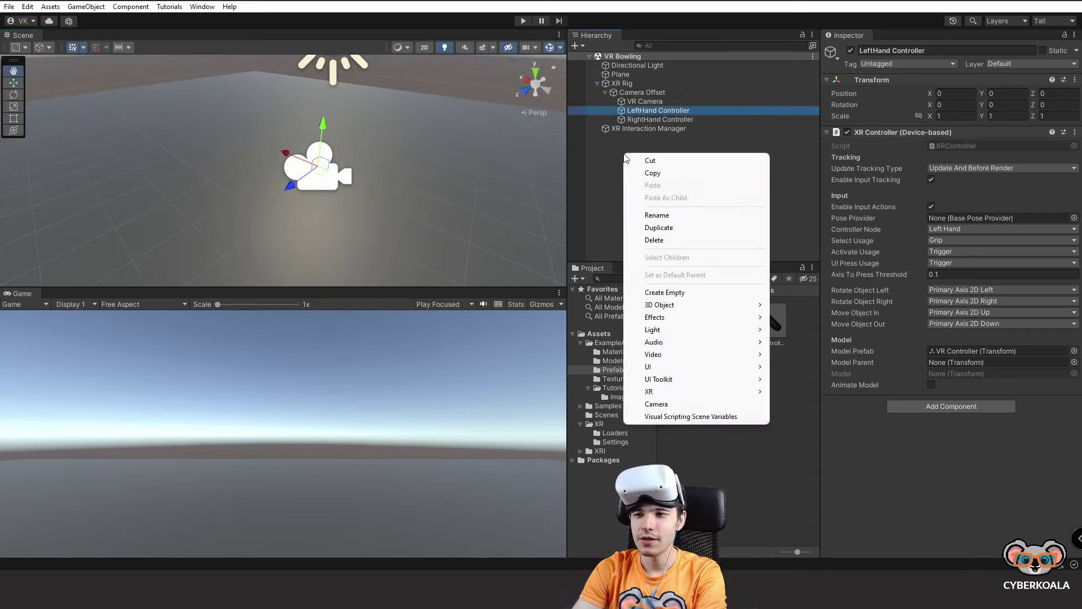
mouse_move(686, 311)
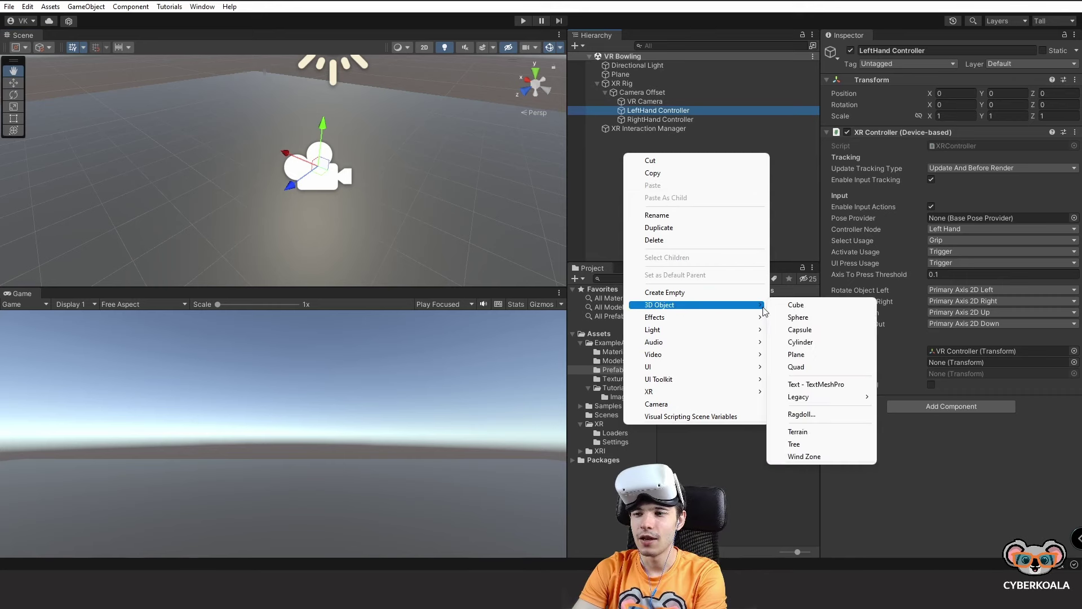
click(783, 305)
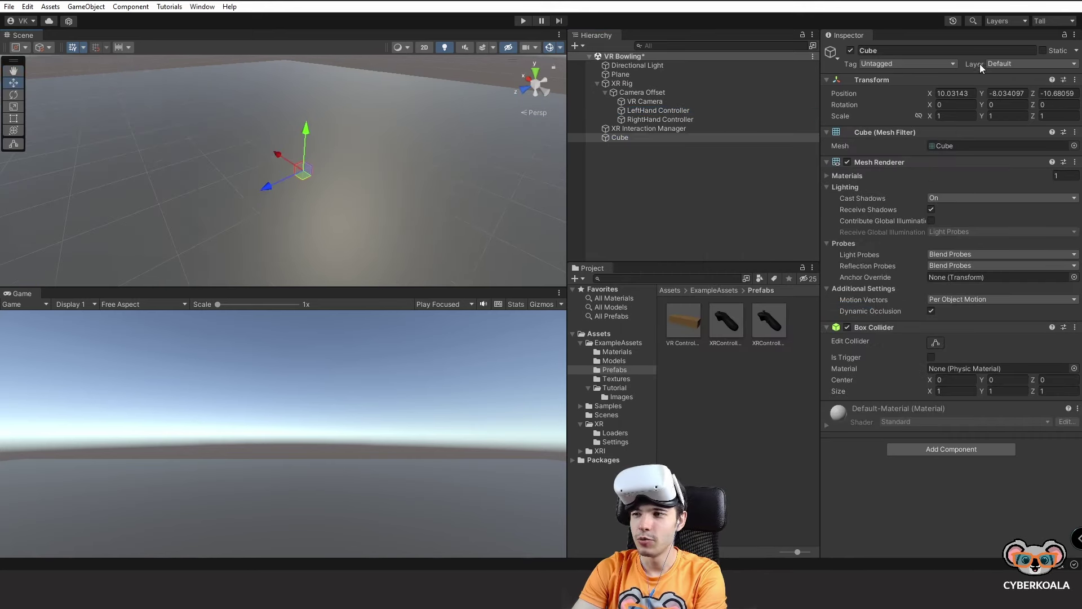
key(Tab)
text(0)
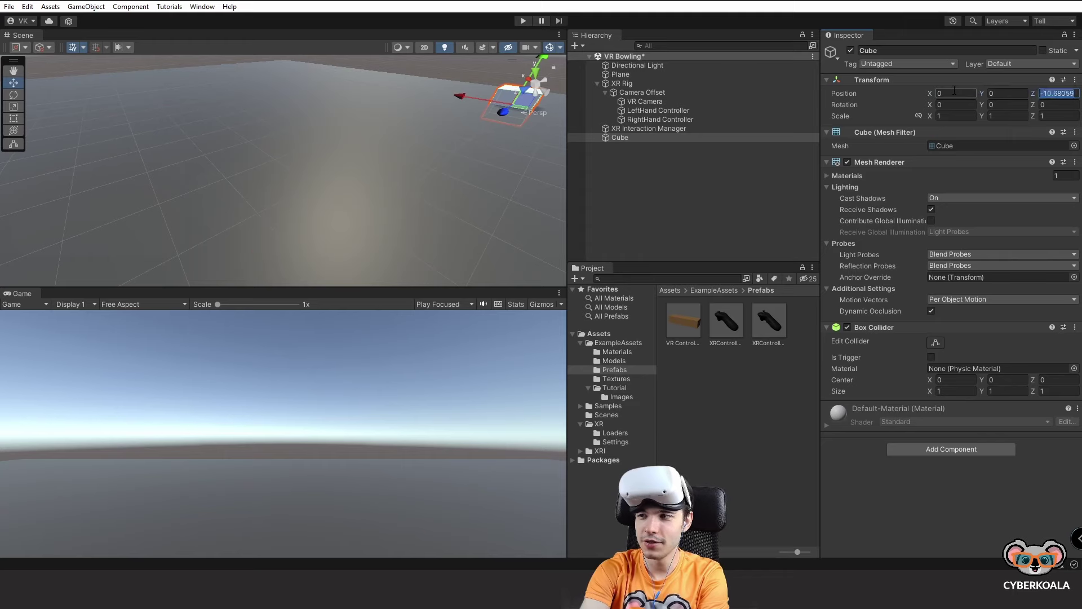
key(Return)
Step: Move the cube along Z to about 0.69 and play-test it in VR
alt+drag(485, 225, 302, 227)
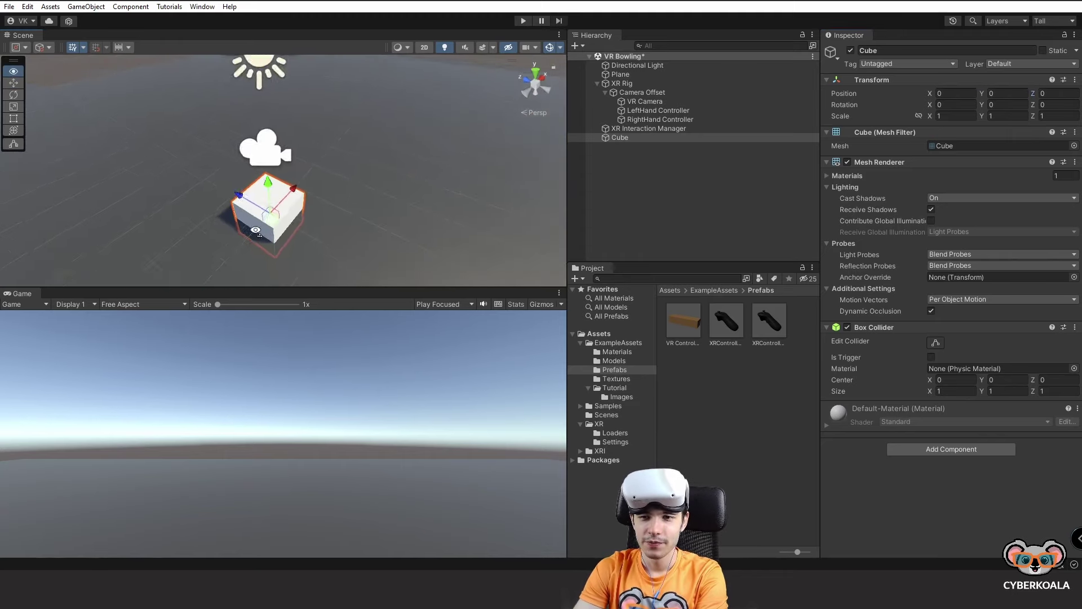
scroll(302, 227, up, 3)
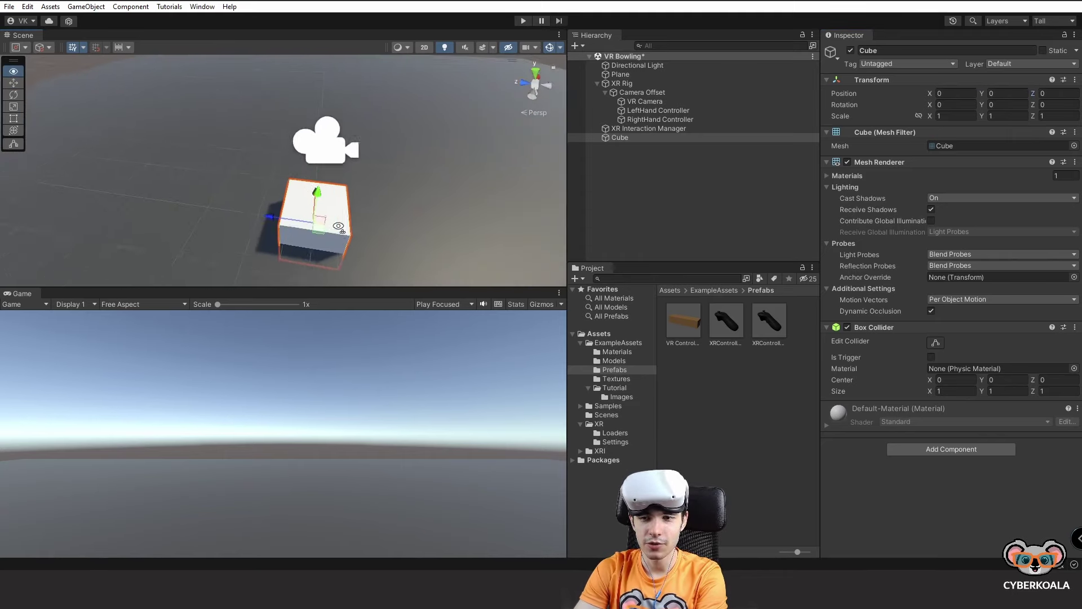
alt+drag(434, 194, 613, 212)
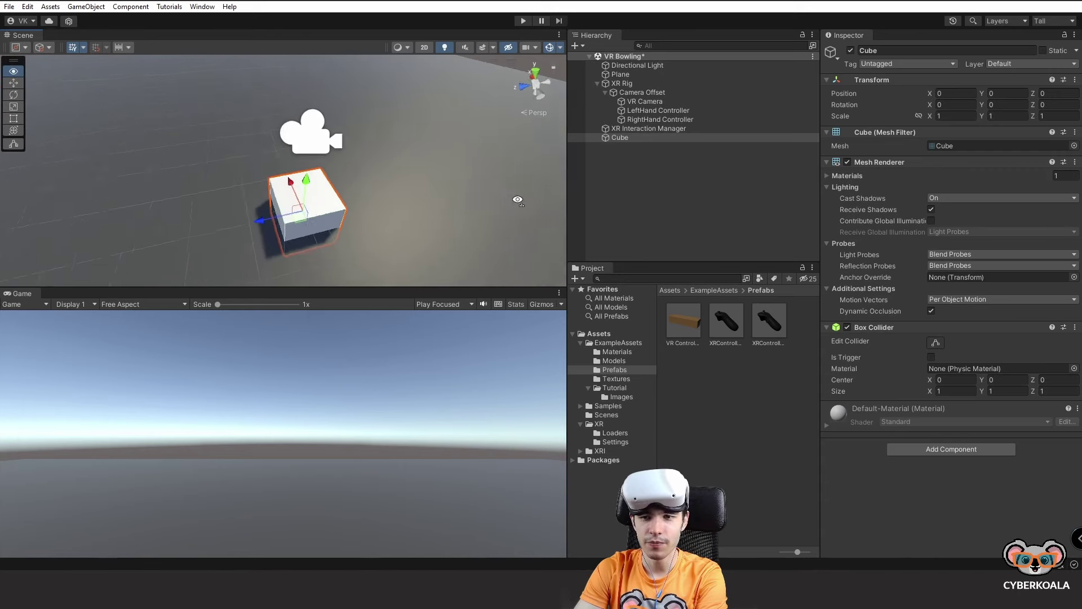
drag(274, 222, 310, 195)
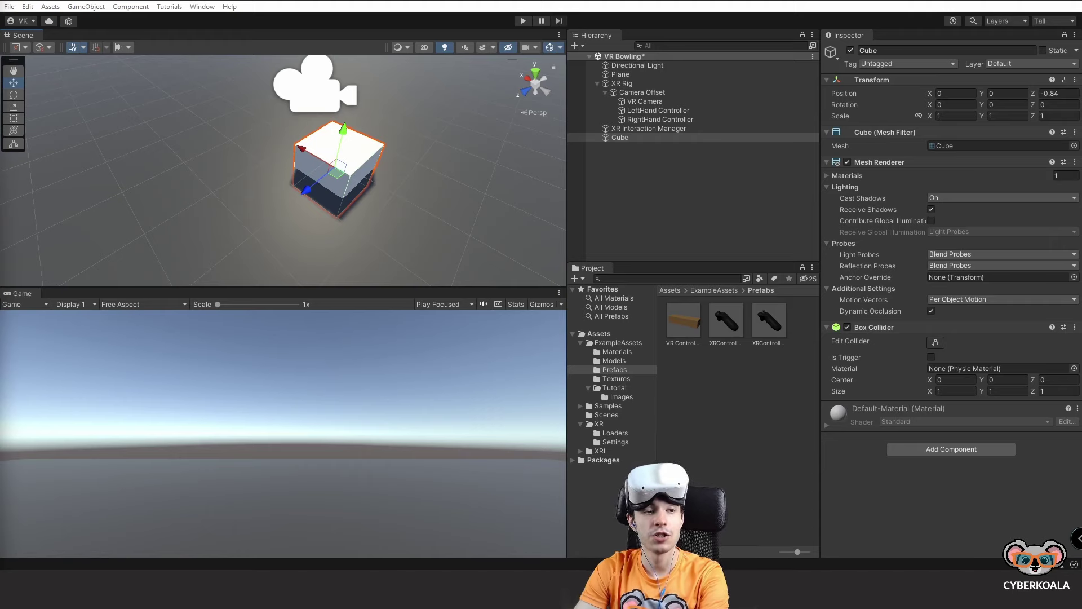
click(658, 89)
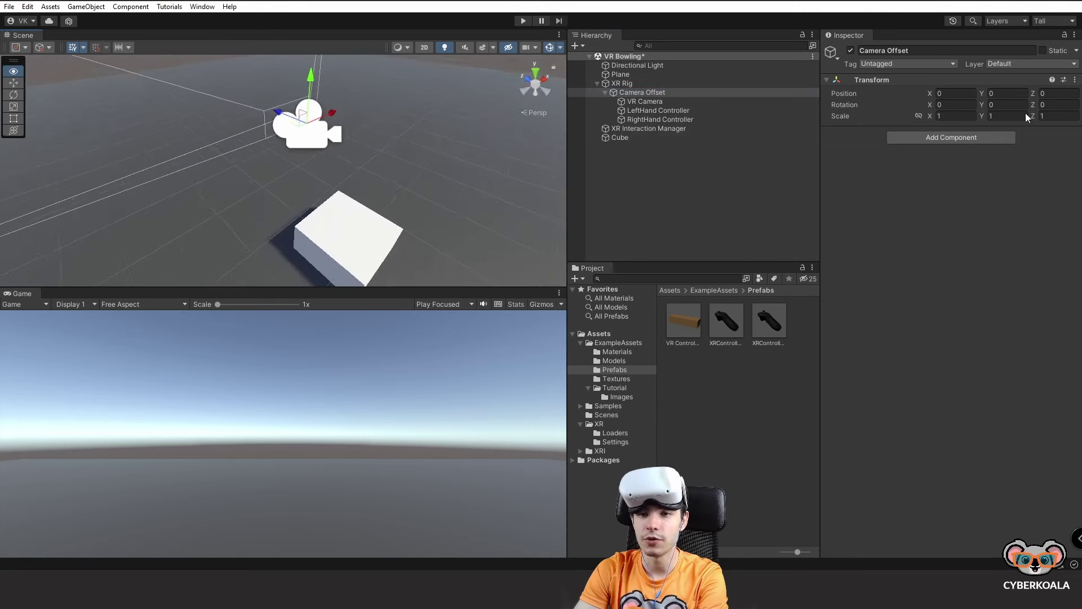
click(311, 233)
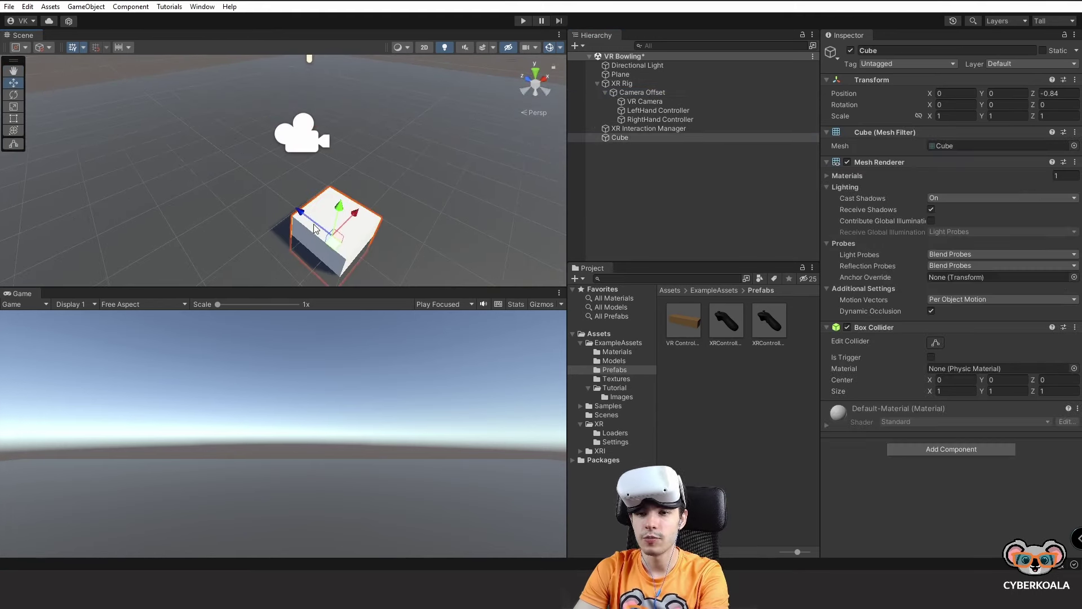
mouse_move(314, 229)
mouse_down()
mouse_move(251, 188)
mouse_move(320, 178)
mouse_move(281, 112)
mouse_move(220, 136)
mouse_move(231, 131)
mouse_up()
key(r)
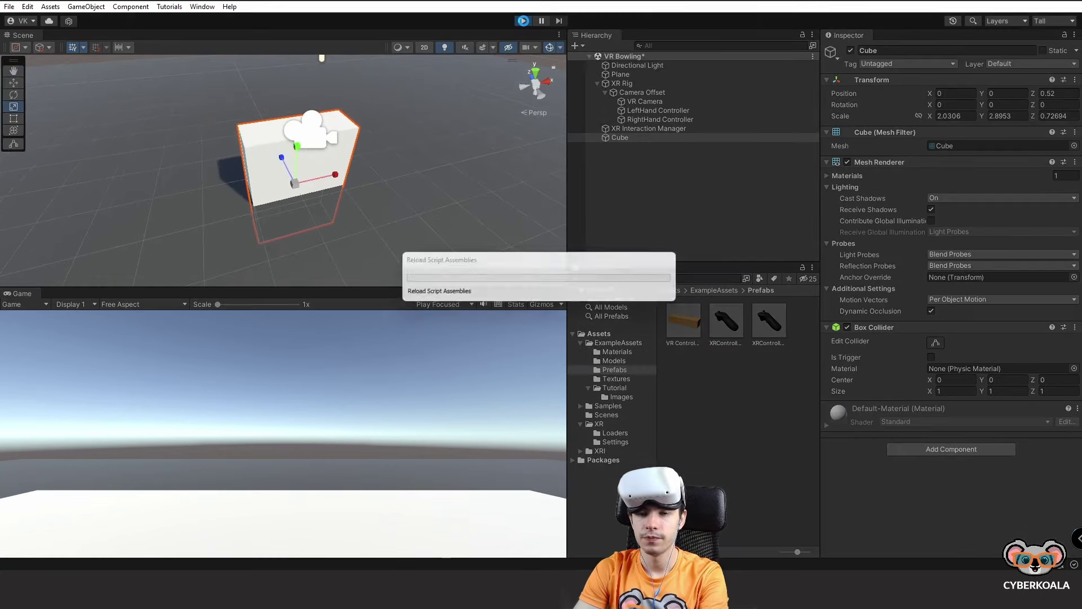
click(523, 22)
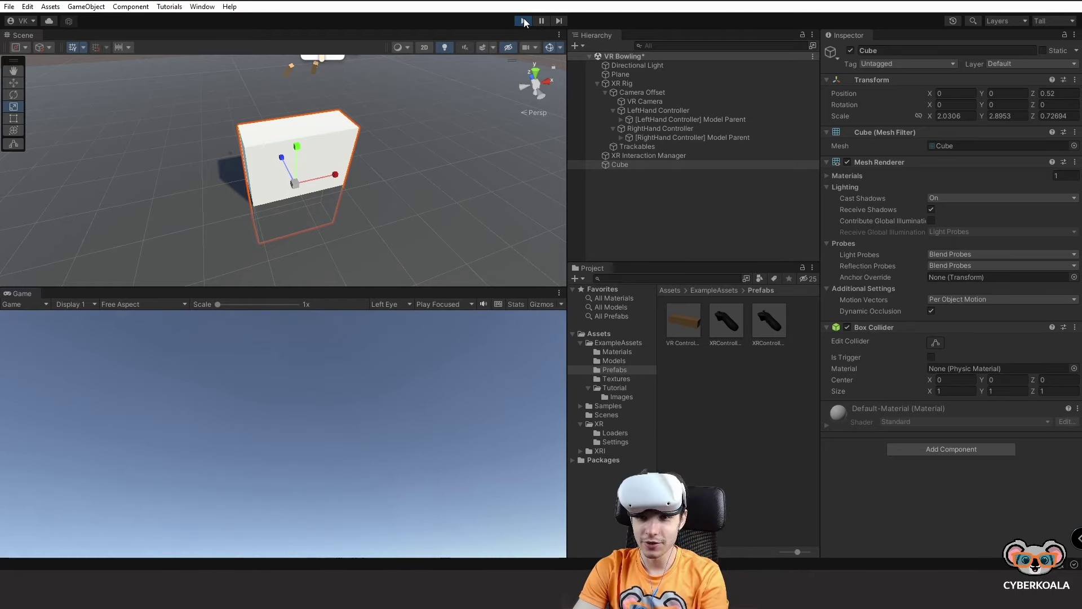
Step: Stretch the cube taller along Y and check its height in Play mode
click(524, 20)
mouse_move(298, 146)
mouse_down()
mouse_move(307, 153)
mouse_move(480, 80)
mouse_up()
click(523, 21)
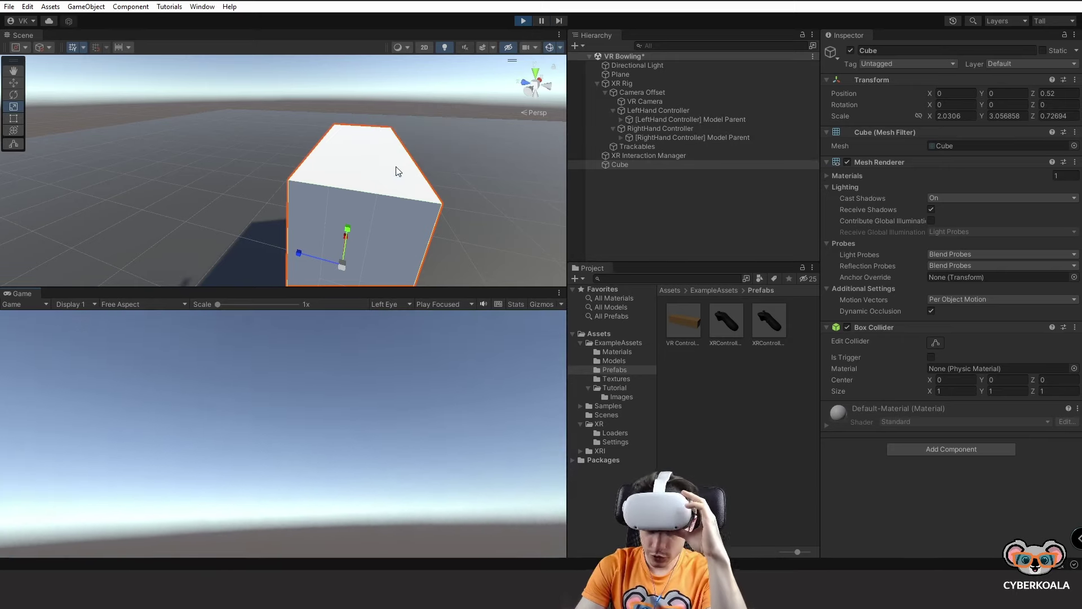
drag(346, 228, 351, 211)
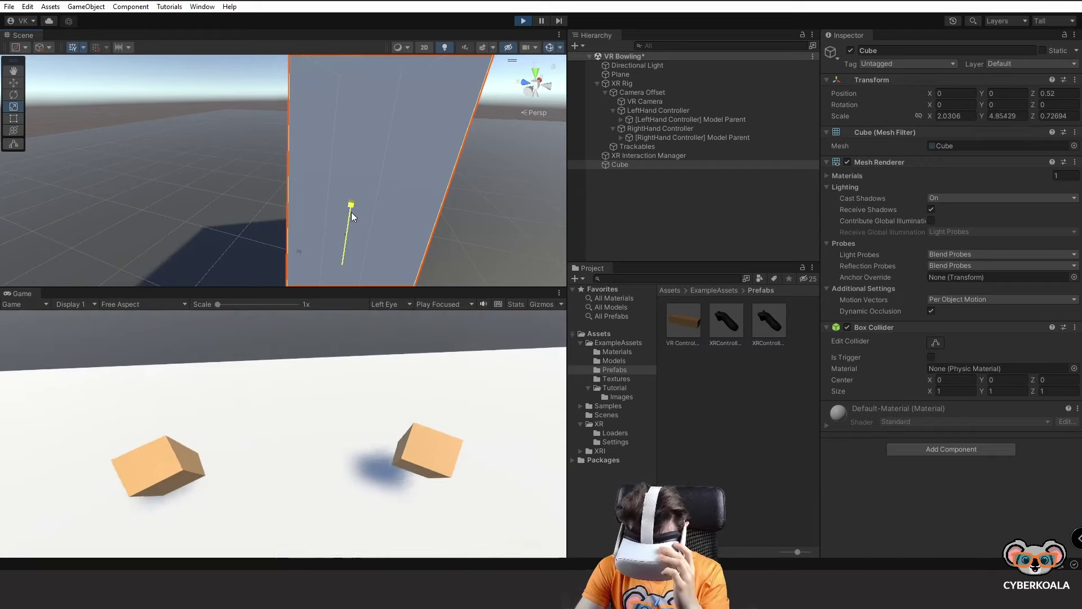
drag(351, 212, 368, 211)
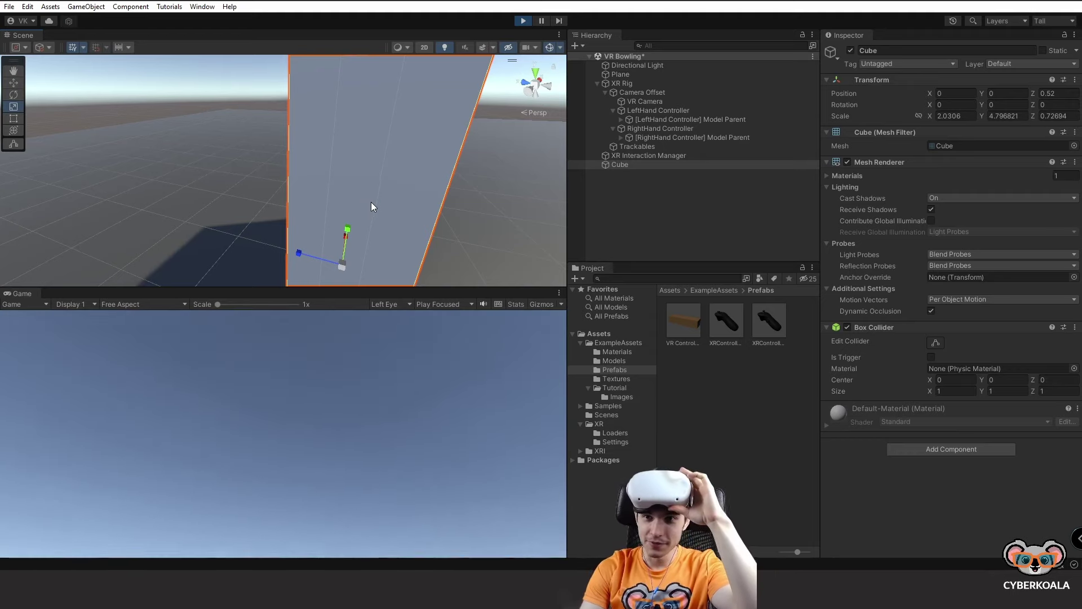
click(520, 23)
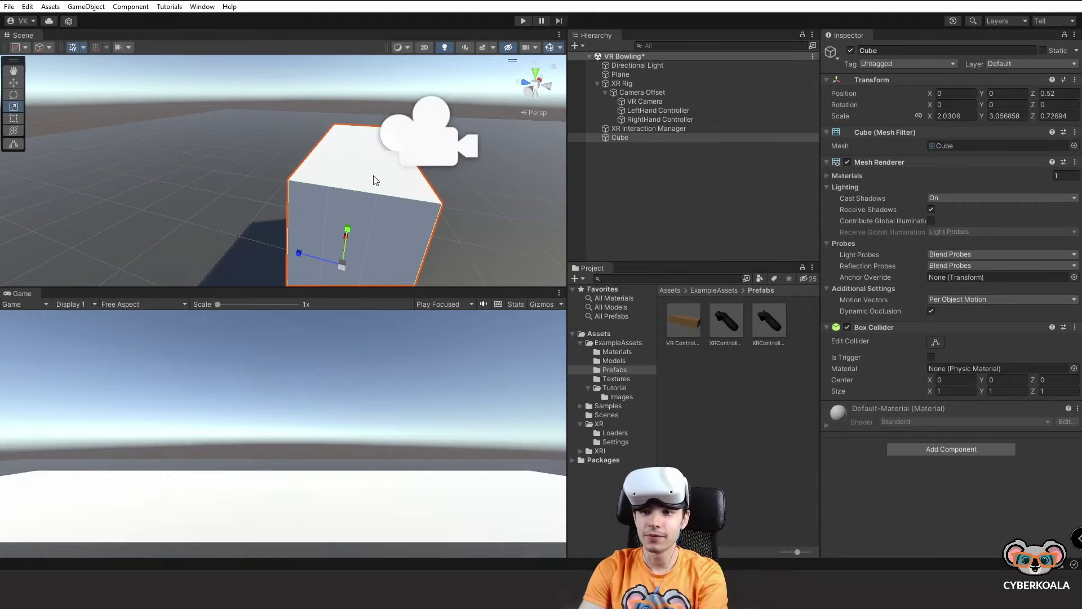
Step: Stretch the cube to about 4.49 in Y, re-test, and view the tall slab from above
mouse_move(343, 227)
mouse_down()
mouse_move(363, 207)
mouse_move(299, 224)
mouse_move(400, 131)
mouse_up()
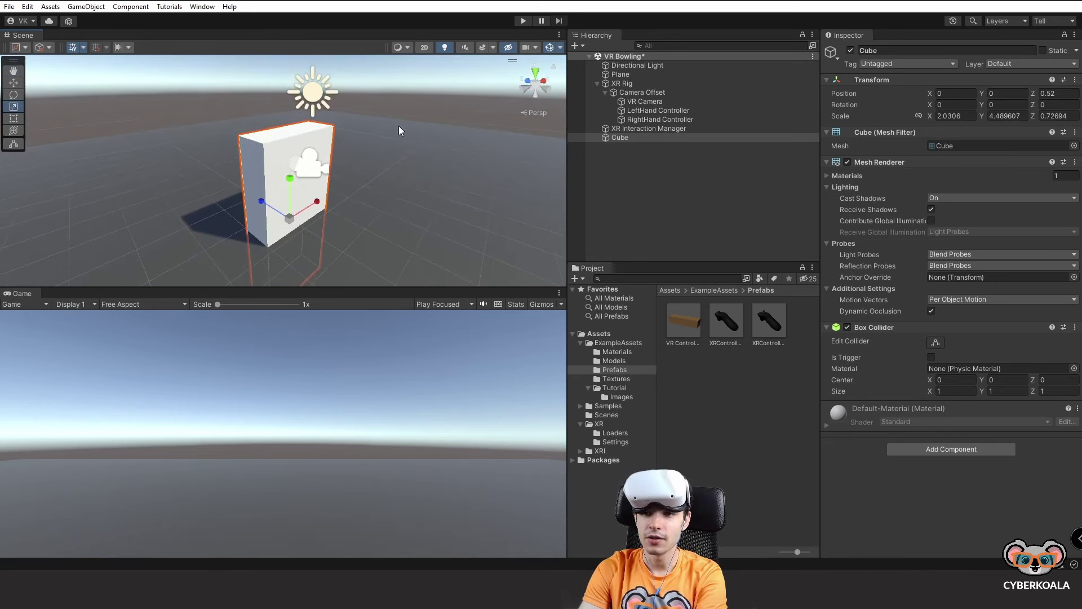
click(524, 21)
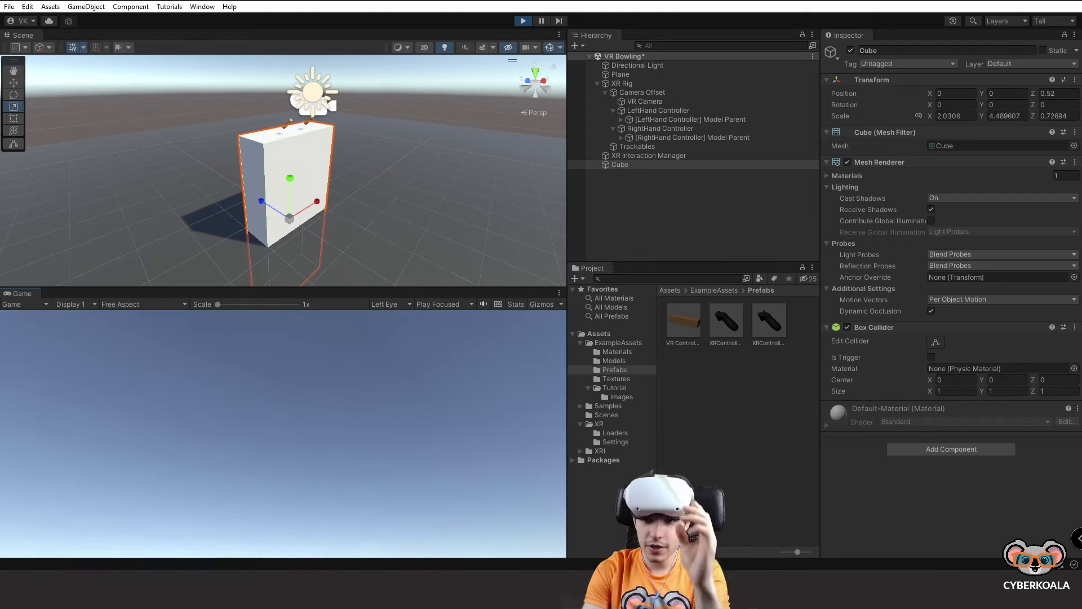
drag(289, 175, 290, 173)
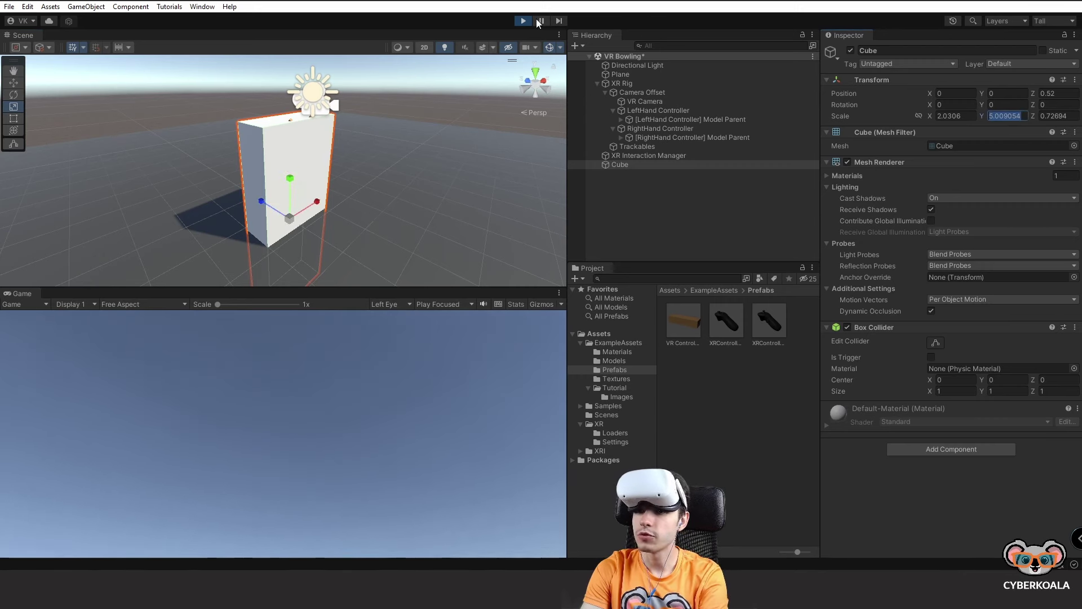
click(530, 21)
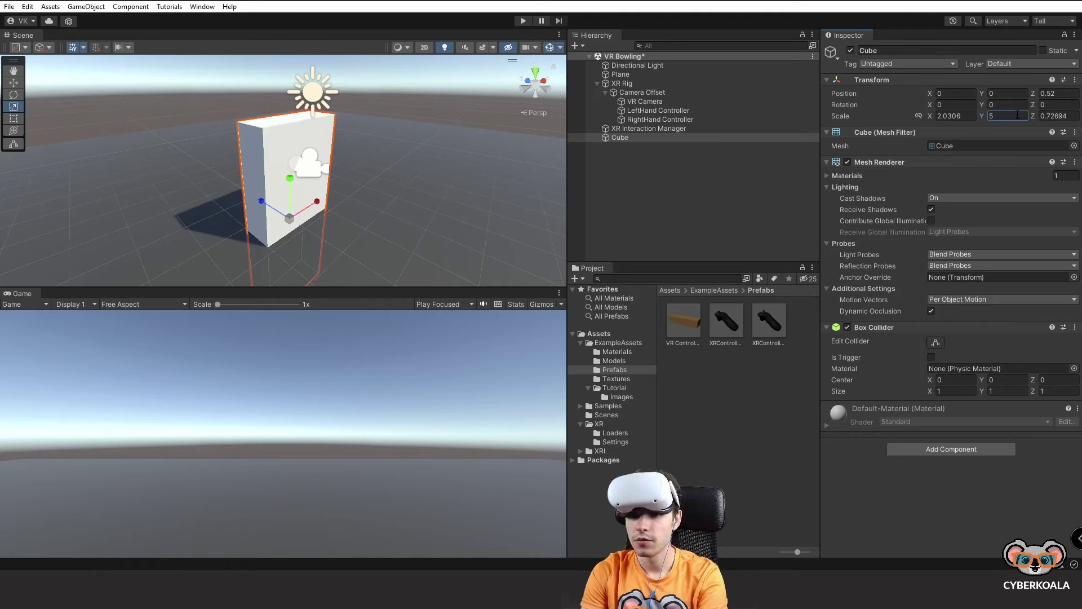
alt+drag(332, 225, 337, 224)
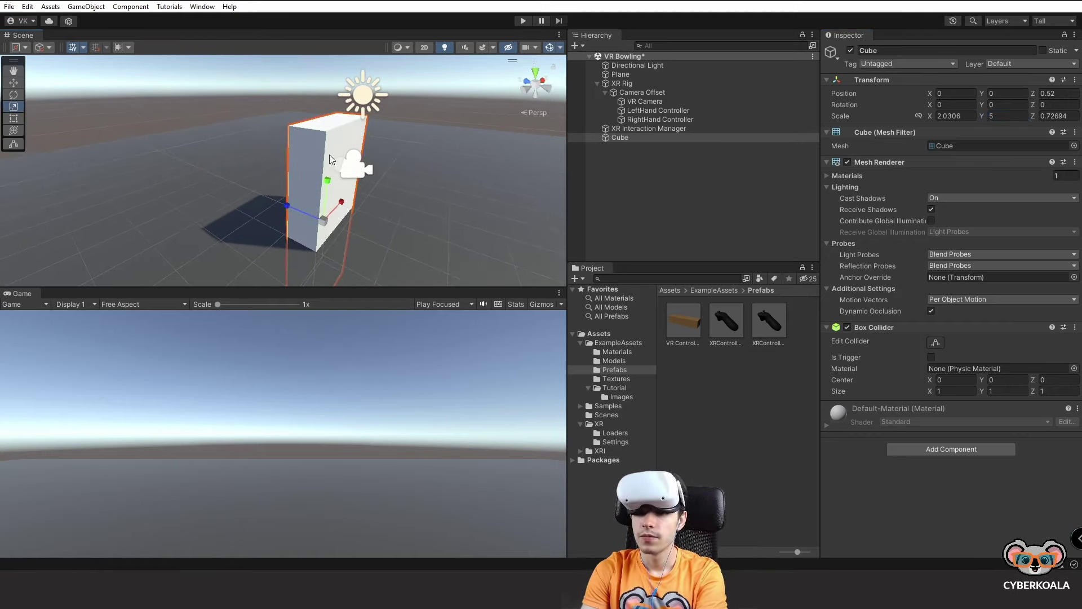
scroll(293, 155, up, 5)
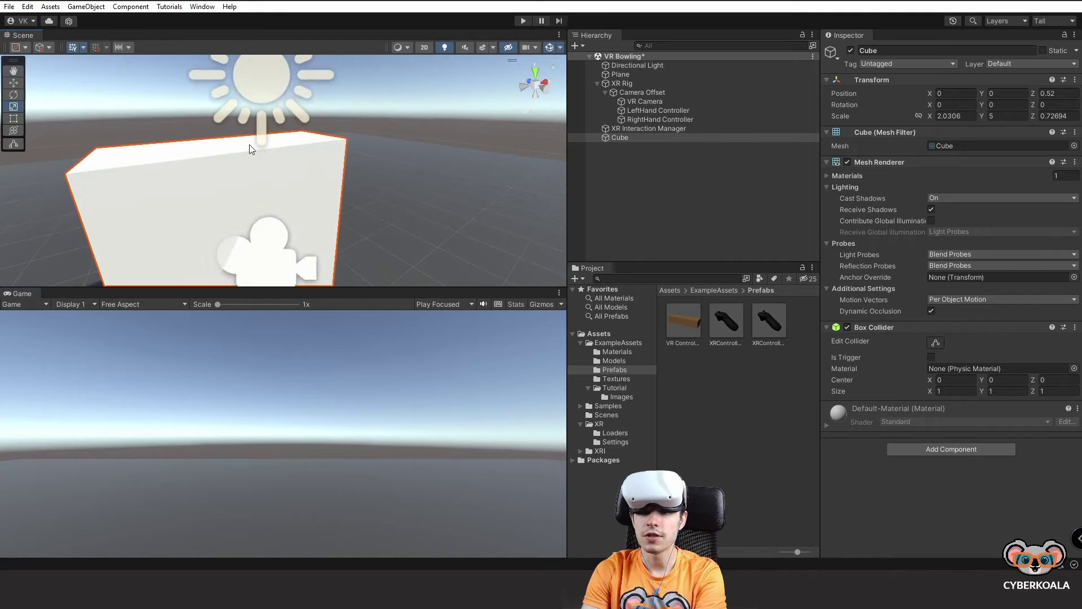
scroll(252, 150, up, 4)
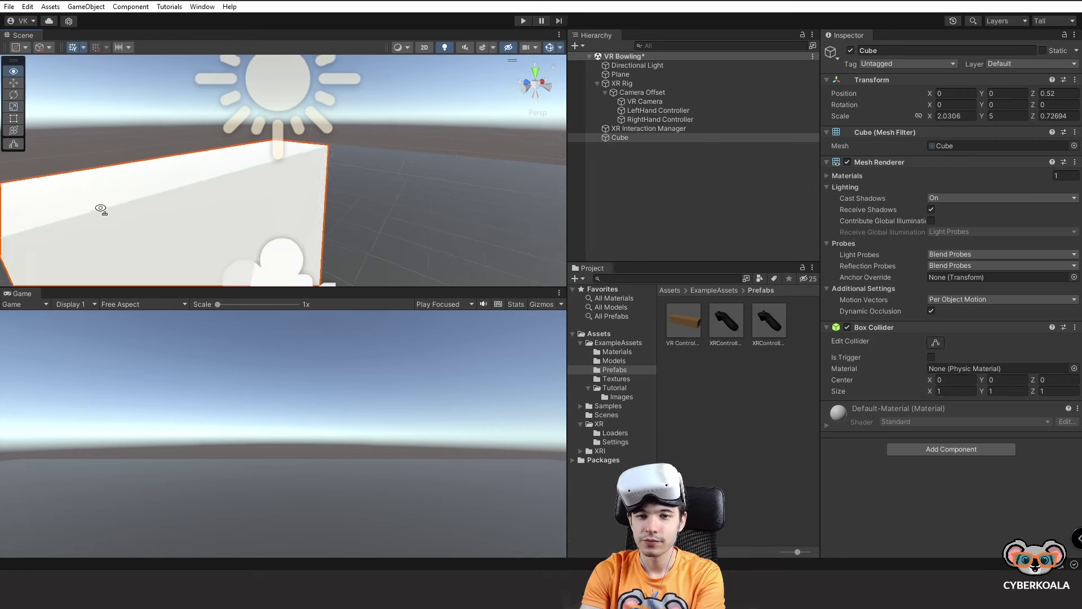
alt+drag(102, 208, 147, 206)
Step: Add a new Sphere object to the scene from the Hierarchy context menu
right_click(632, 138)
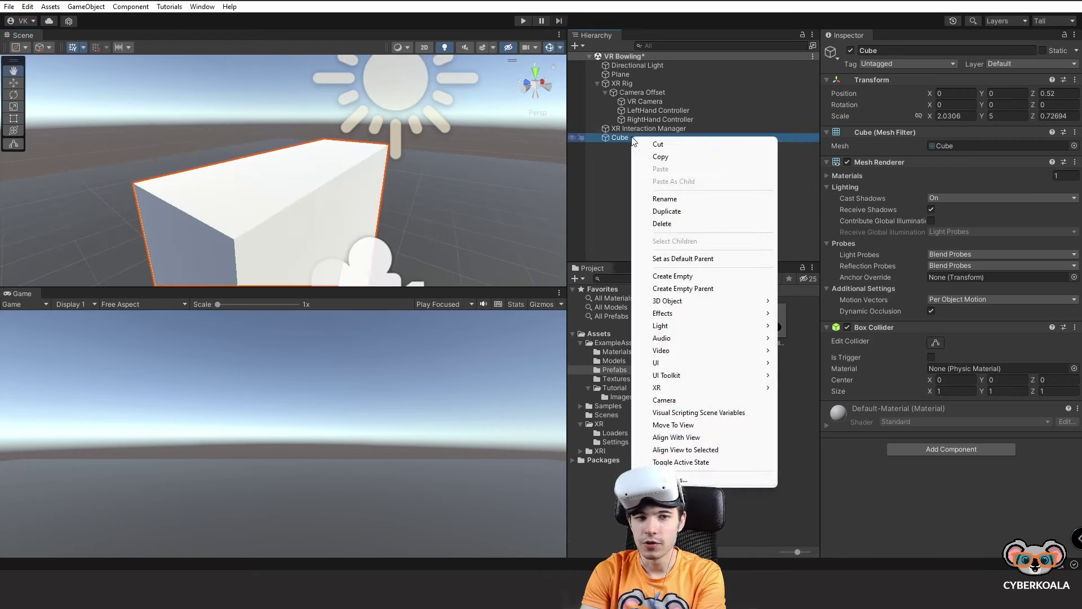
click(618, 168)
right_click(618, 168)
mouse_move(708, 321)
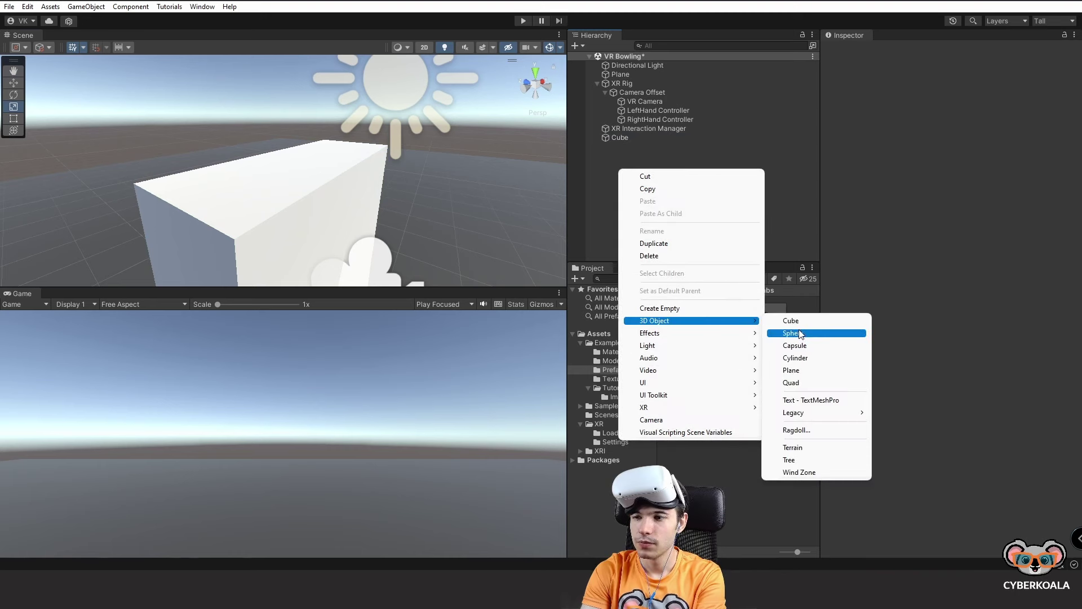
click(801, 334)
alt+drag(319, 185, 349, 186)
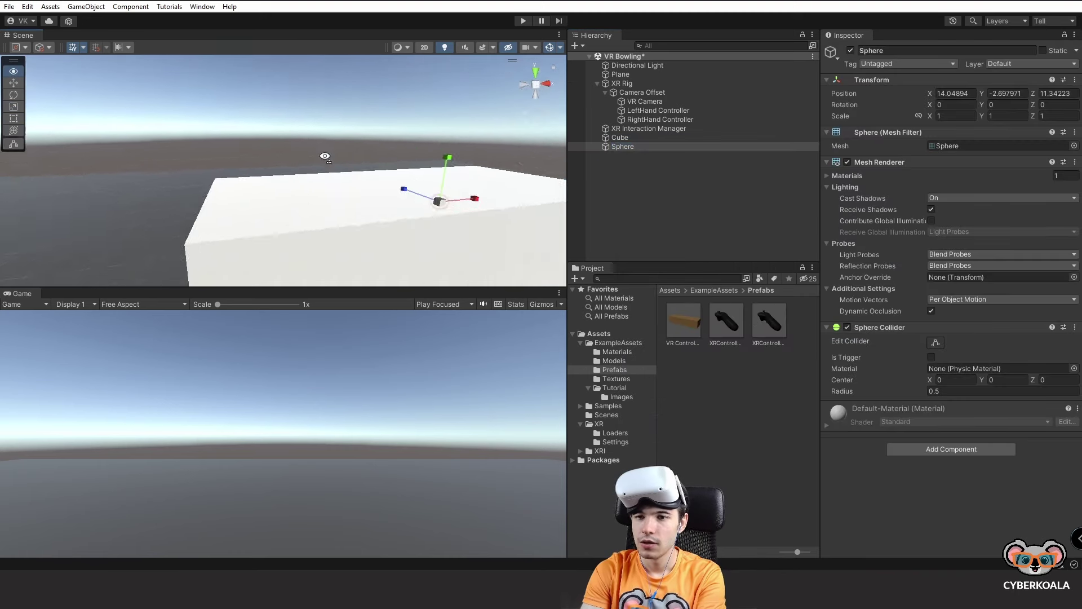
Step: Set the Sphere's position to 0, 5, 0
click(958, 93)
text(0)
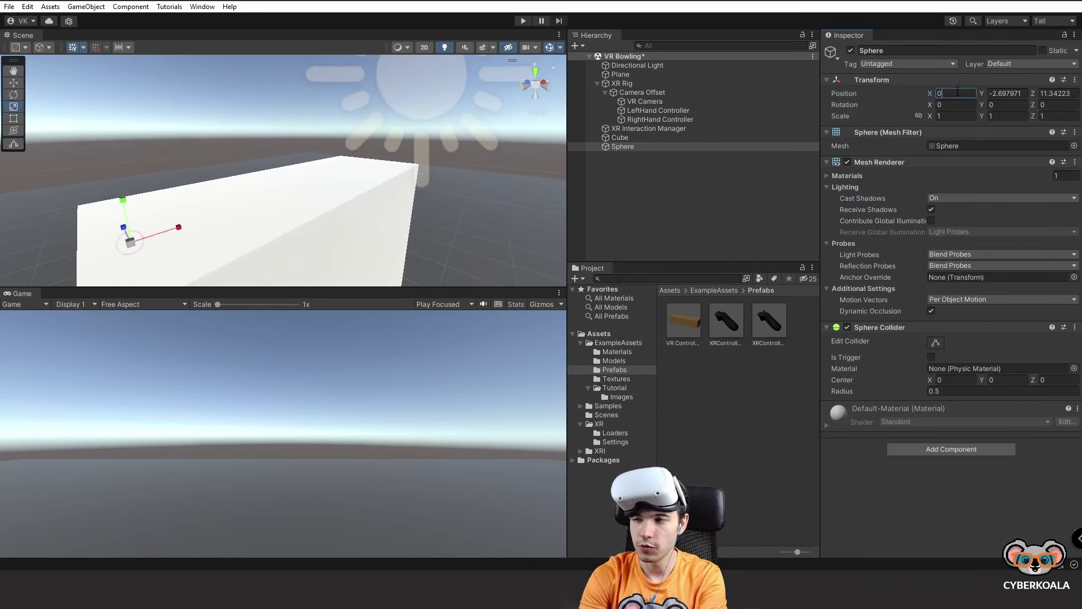
key(Tab)
text(6)
key(BackSpace)
text(5)
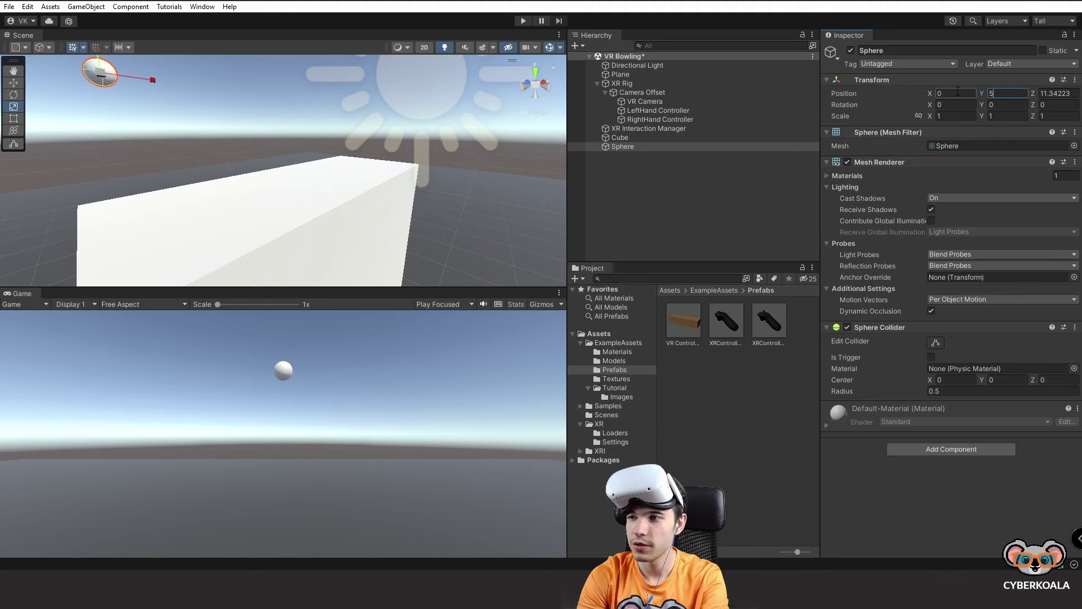
key(Tab)
text(0)
Step: Drag the sphere down from its raised position toward the table top
alt+drag(326, 260, 428, 236)
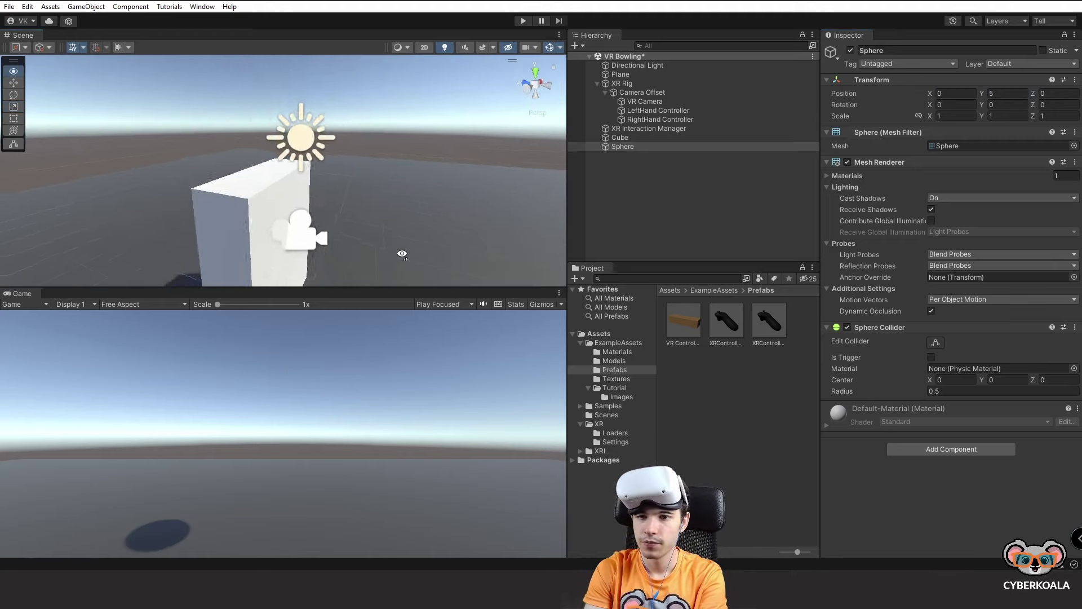
drag(567, 161, 531, 160)
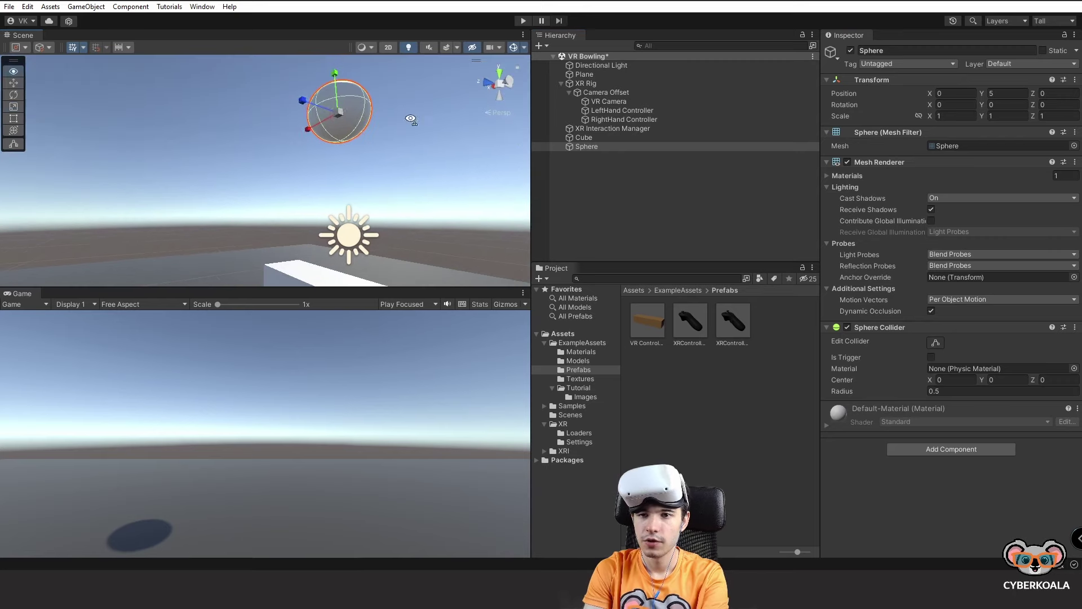
mouse_move(338, 87)
mouse_down()
mouse_move(337, 169)
mouse_move(293, 219)
mouse_up()
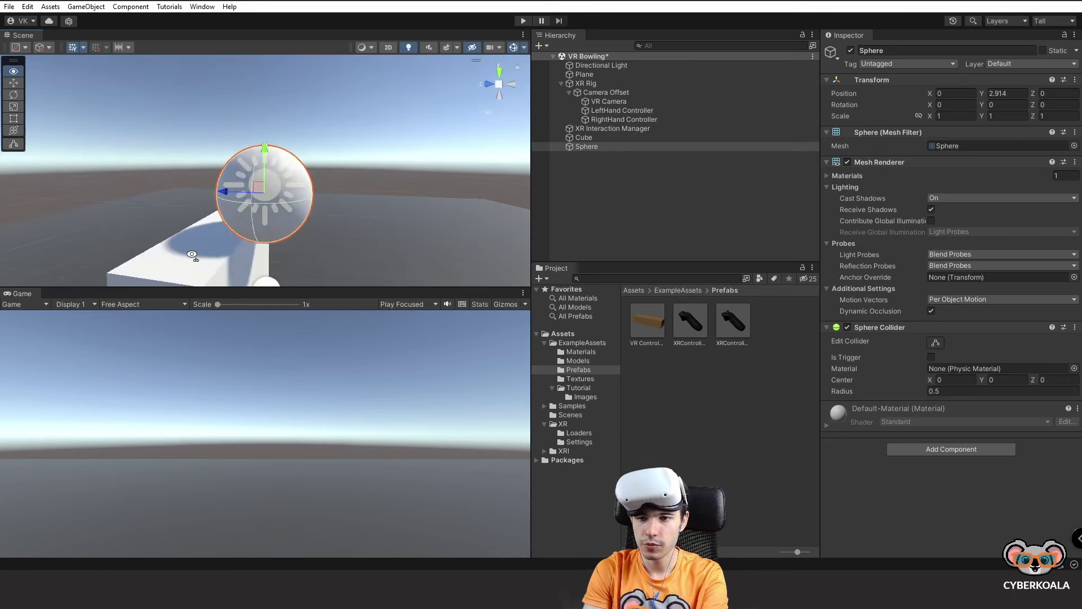
scroll(292, 217, up, 3)
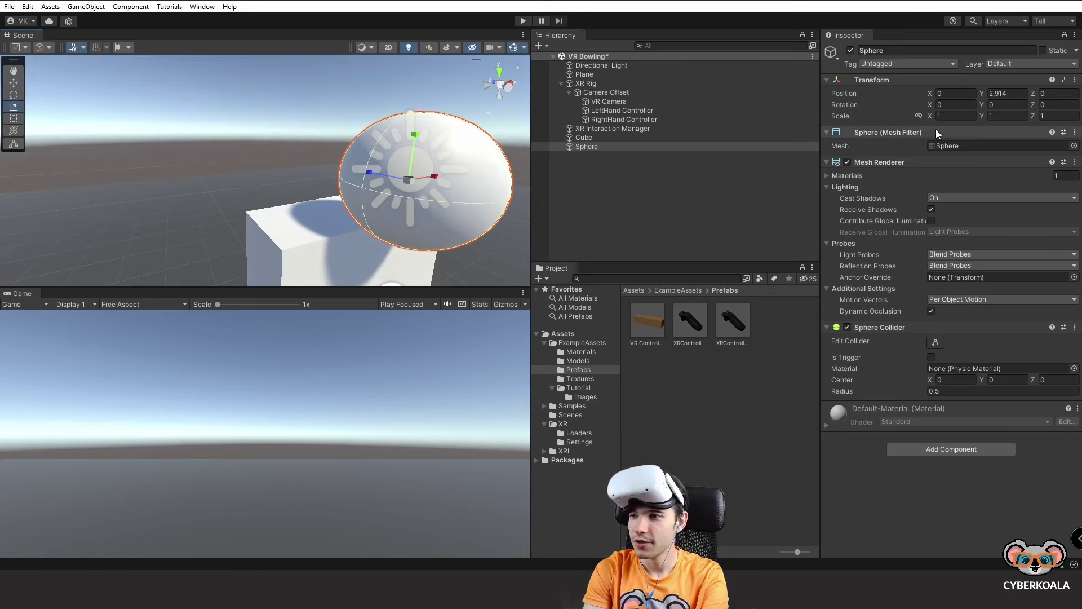
Step: Set the Sphere's scale to 0.1 on X, Y and Z
click(945, 116)
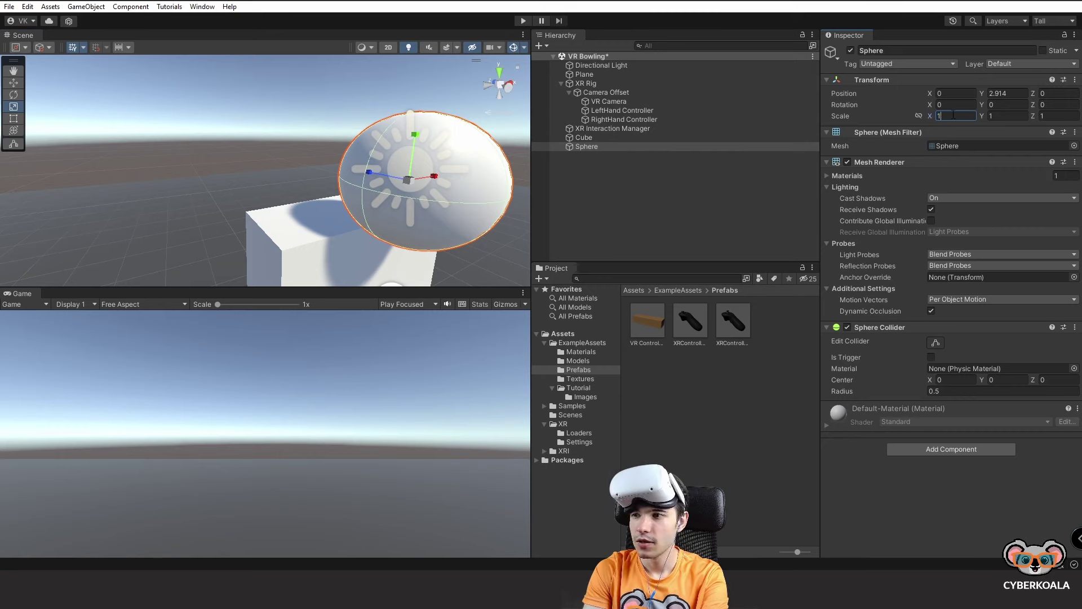
text(0.1)
key(Tab)
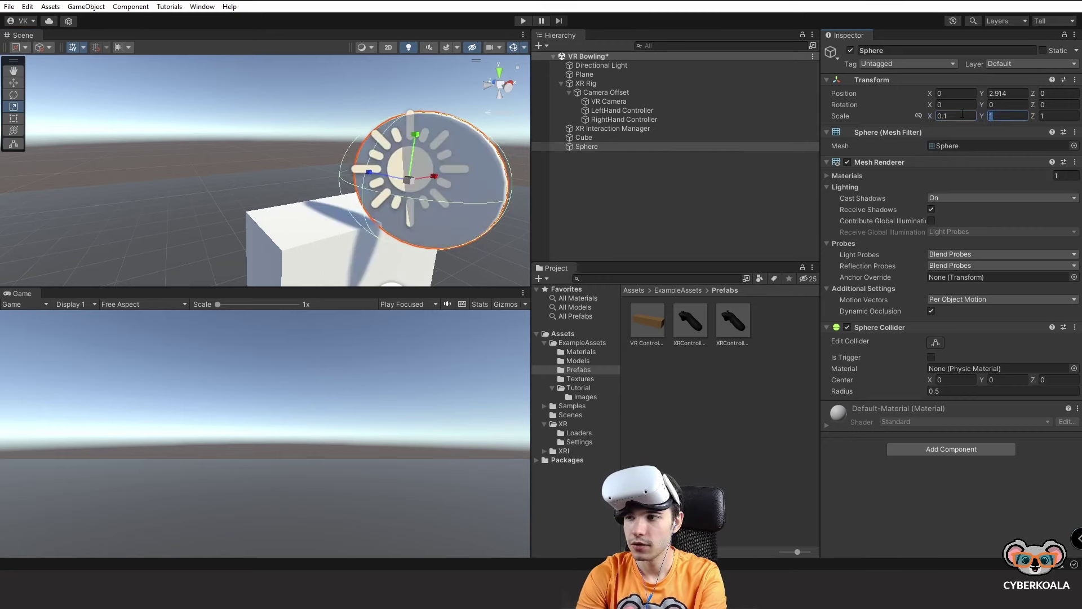
text(0.1)
key(Tab)
text(0.1)
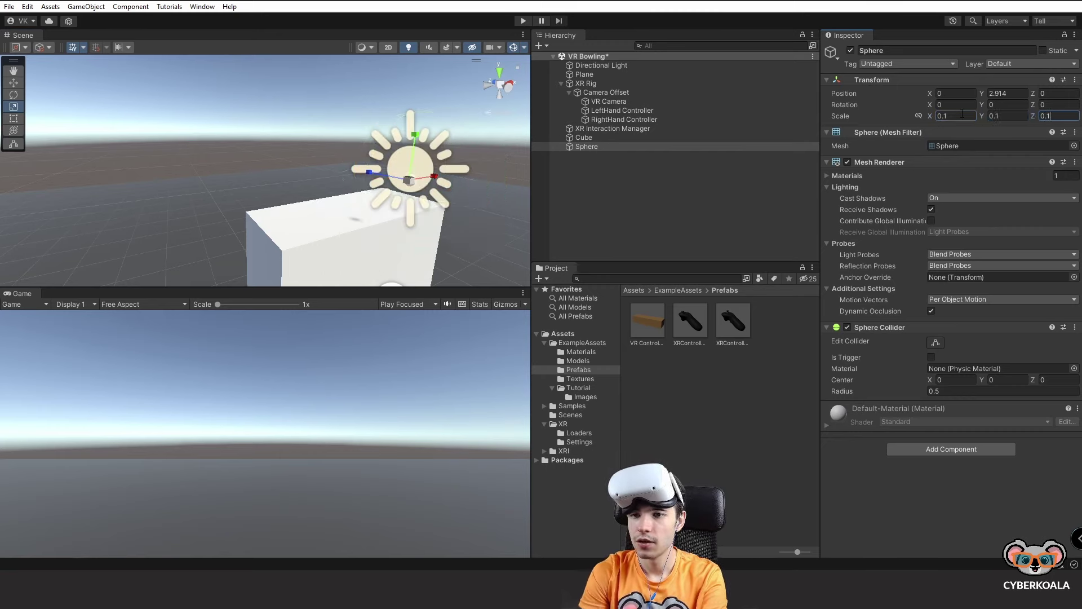
Step: Use the Move tool to settle the small sphere onto the long white table
right_drag(27, 201, 357, 109)
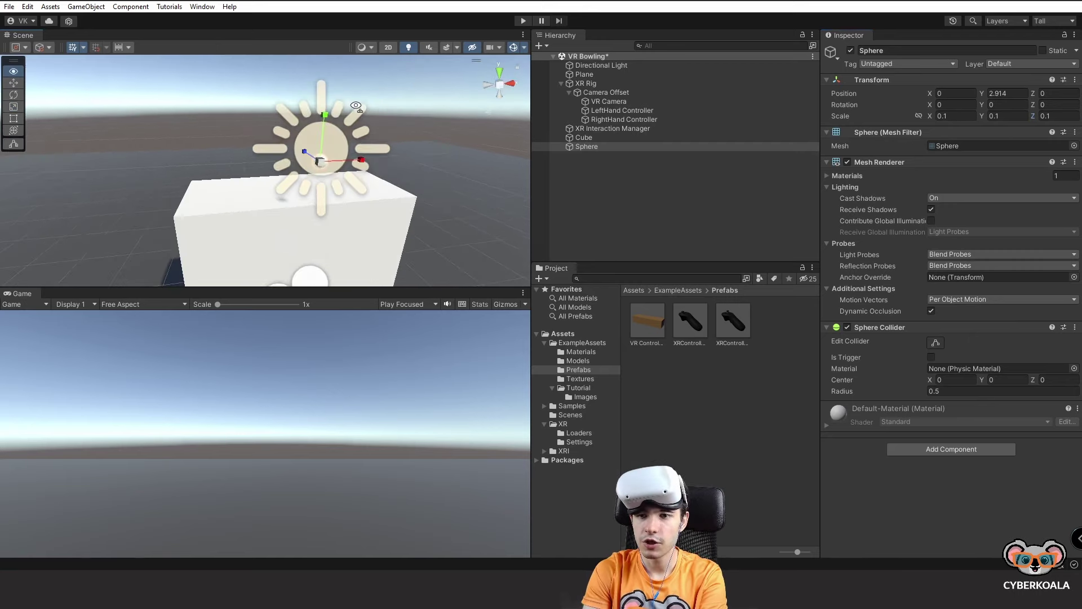
key(w)
drag(400, 100, 393, 169)
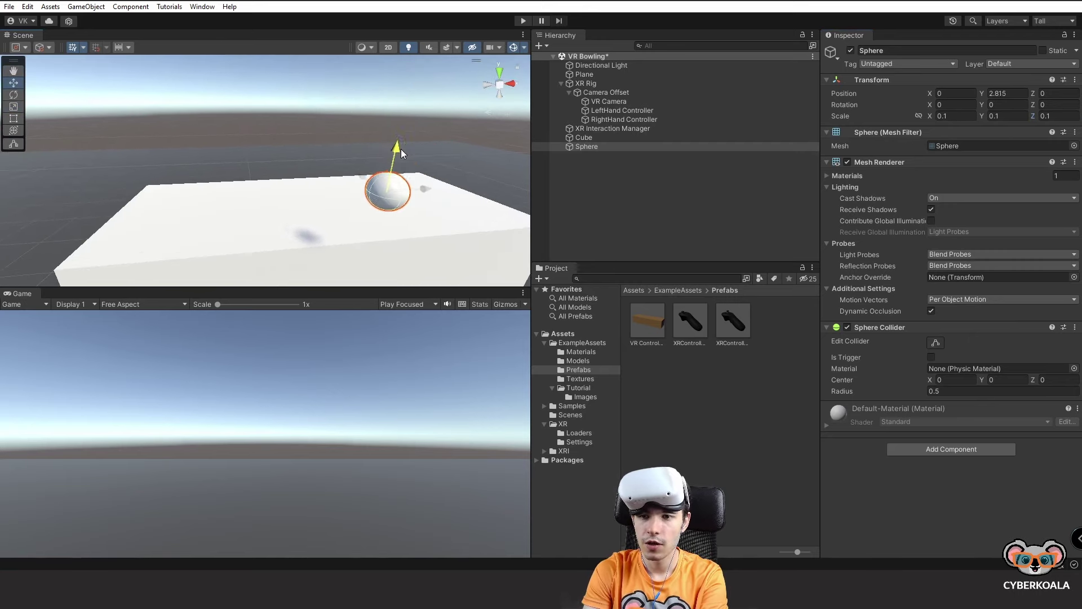
drag(379, 210, 309, 163)
mouse_move(308, 163)
right_down()
mouse_move(291, 161)
mouse_move(301, 152)
right_up()
drag(276, 130, 275, 154)
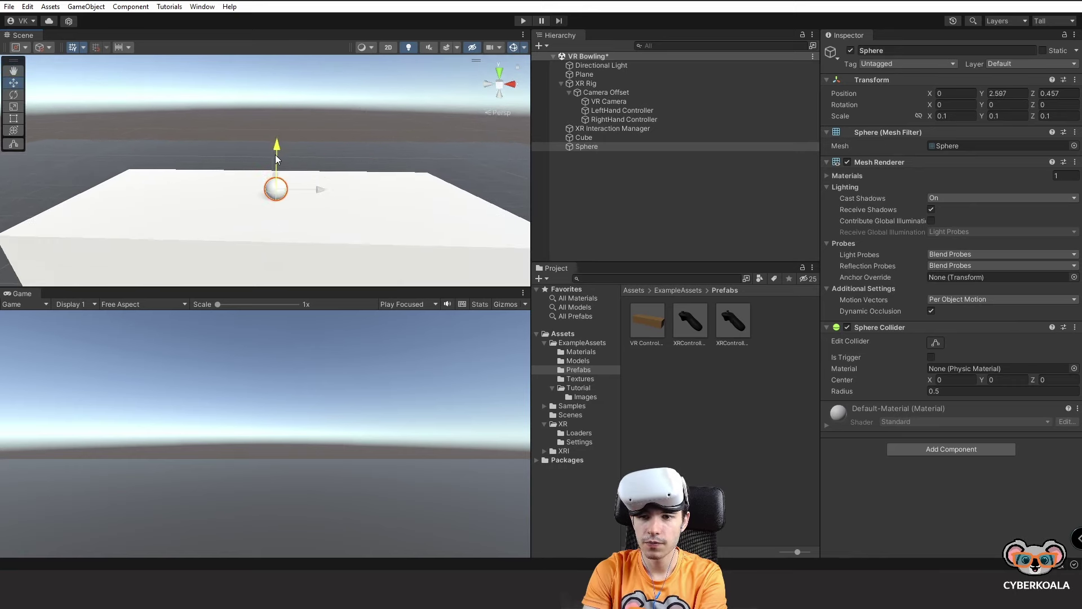
mouse_move(354, 151)
right_down()
mouse_move(307, 152)
mouse_move(371, 137)
right_up()
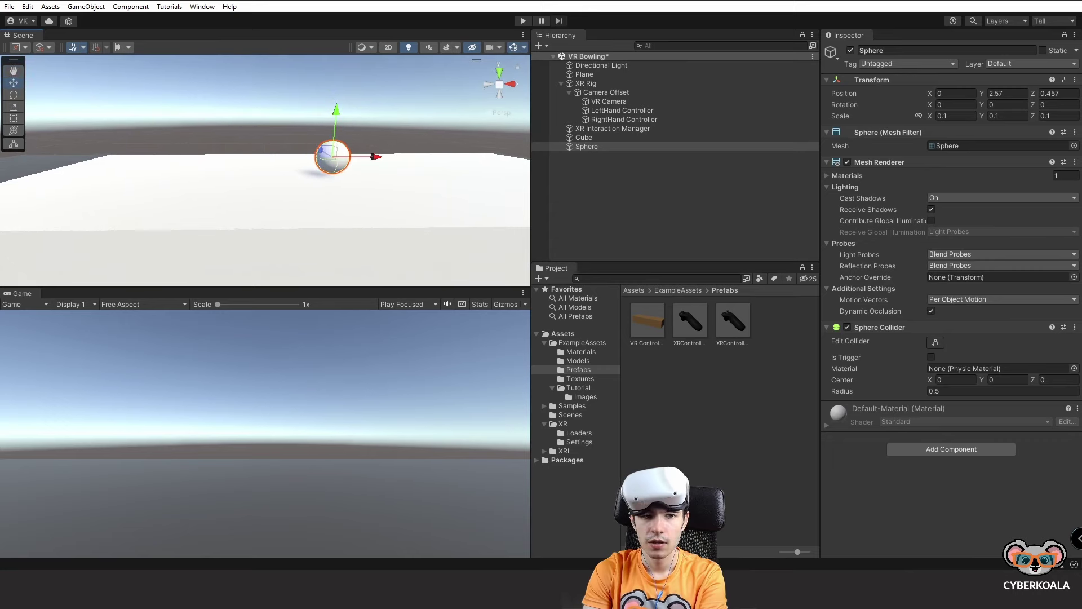
Step: Create a new material in the Materials folder
click(583, 352)
right_click(720, 367)
mouse_move(756, 57)
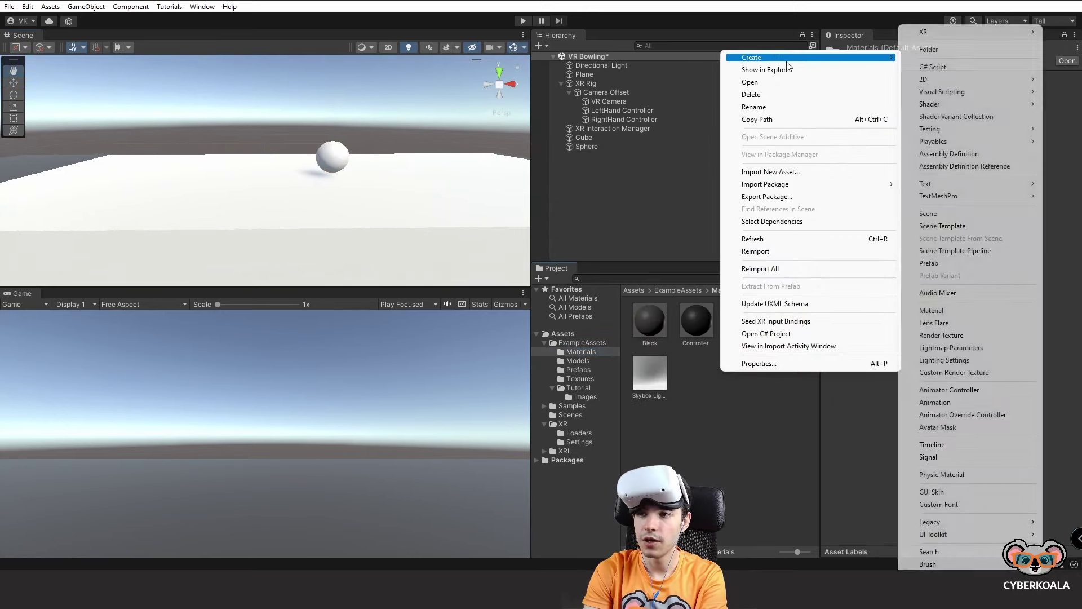
click(959, 312)
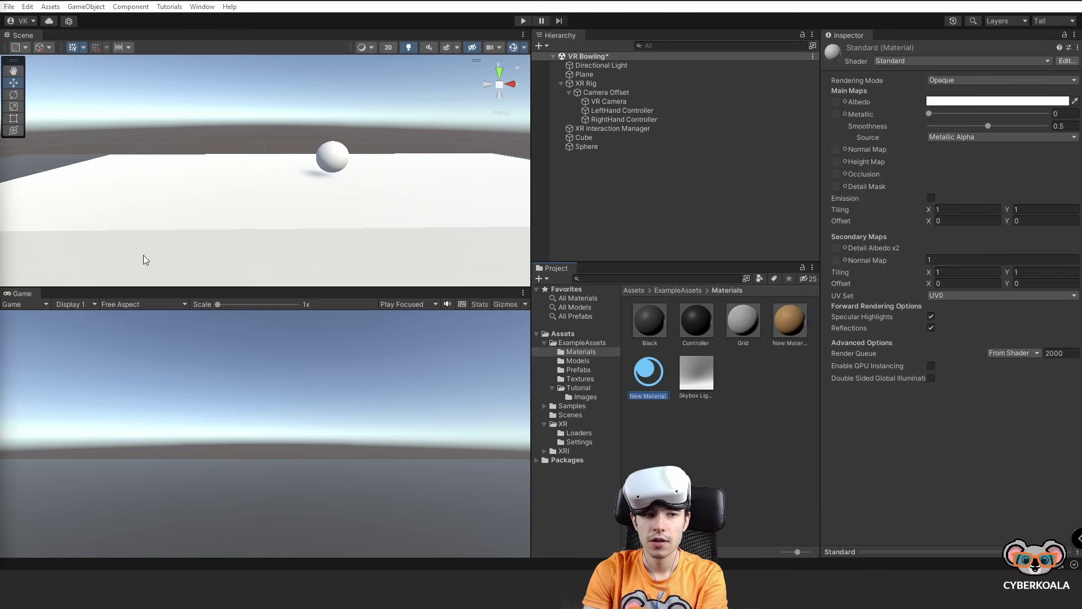
key(Return)
Step: Set the material's Albedo colour to a bright, saturated orange
click(971, 101)
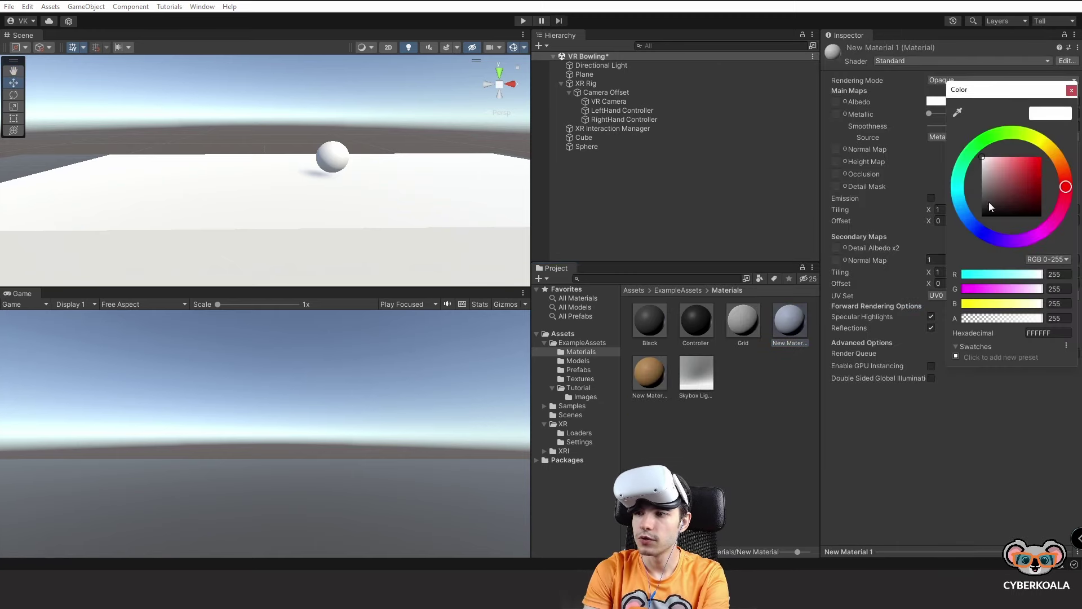
click(963, 211)
click(1058, 176)
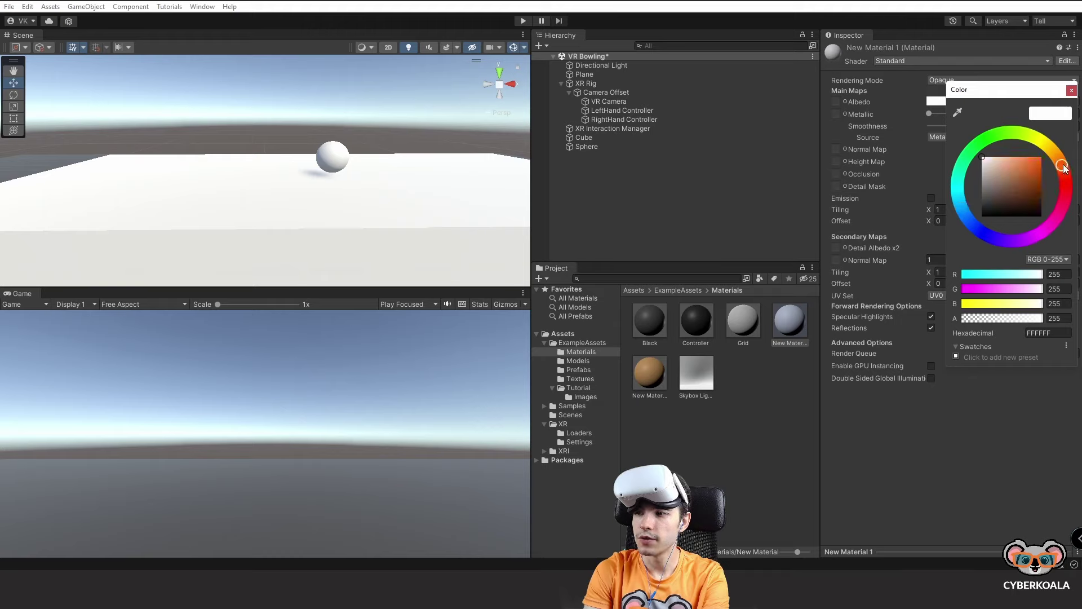
click(1040, 159)
click(1053, 150)
click(1062, 160)
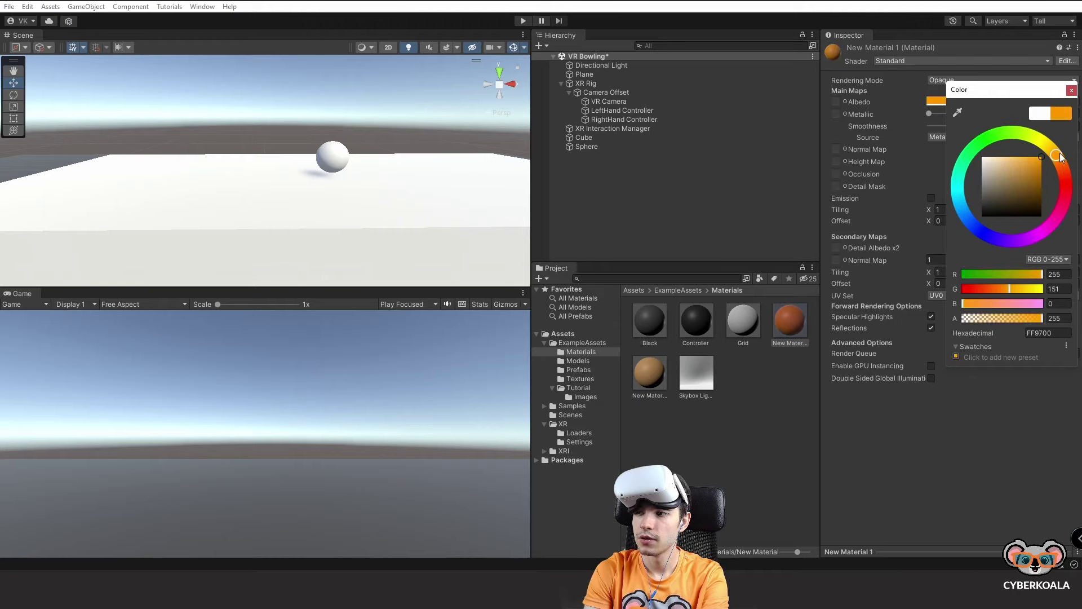
click(913, 181)
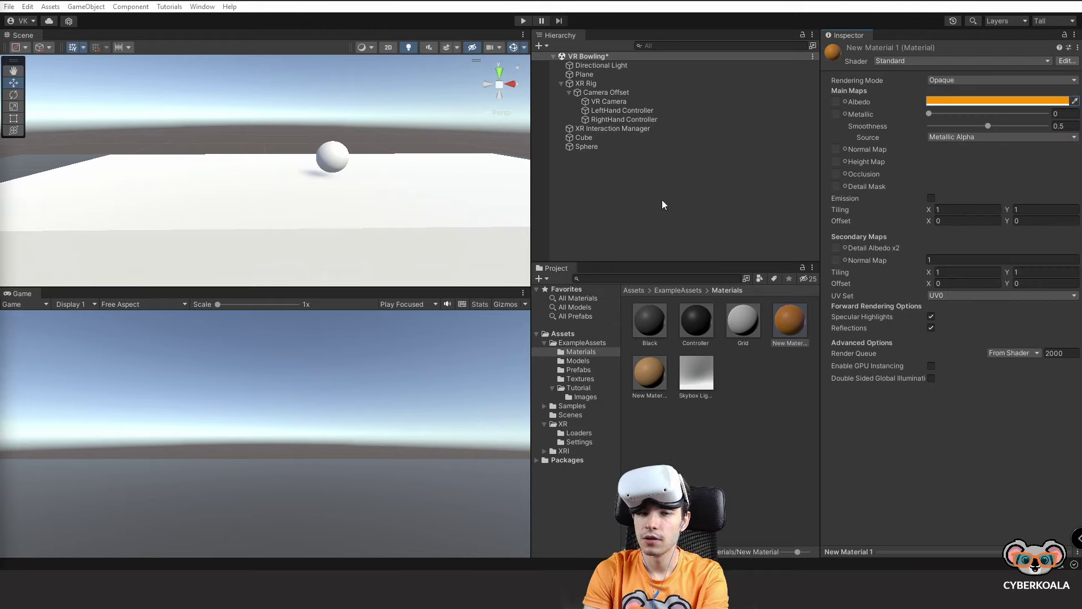
Step: Rename the material to Ball and apply it to the Sphere
click(672, 409)
click(797, 324)
key(F2)
text(s)
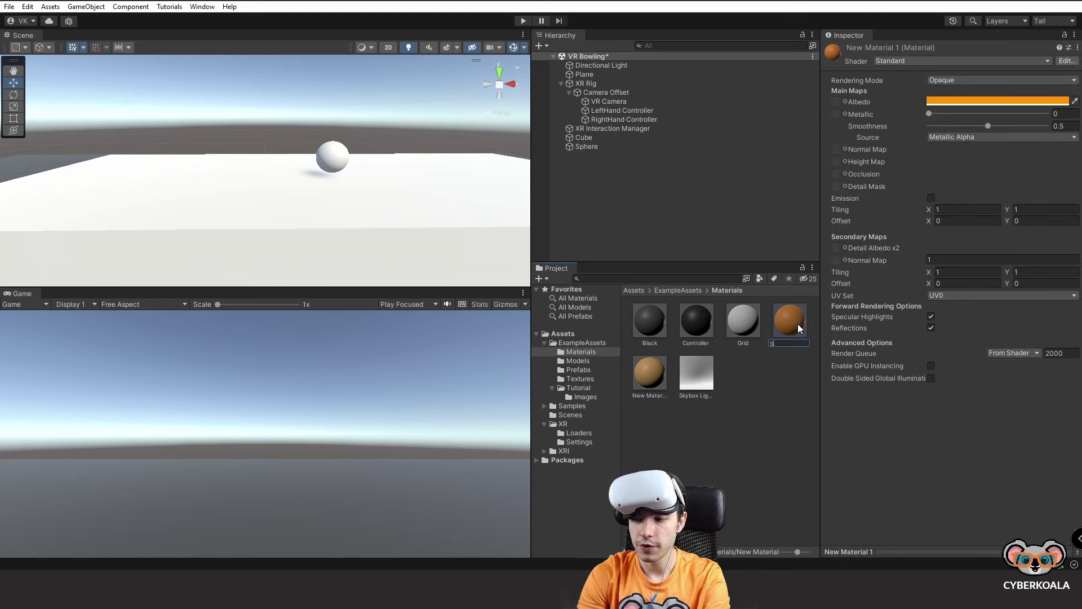
text(p)
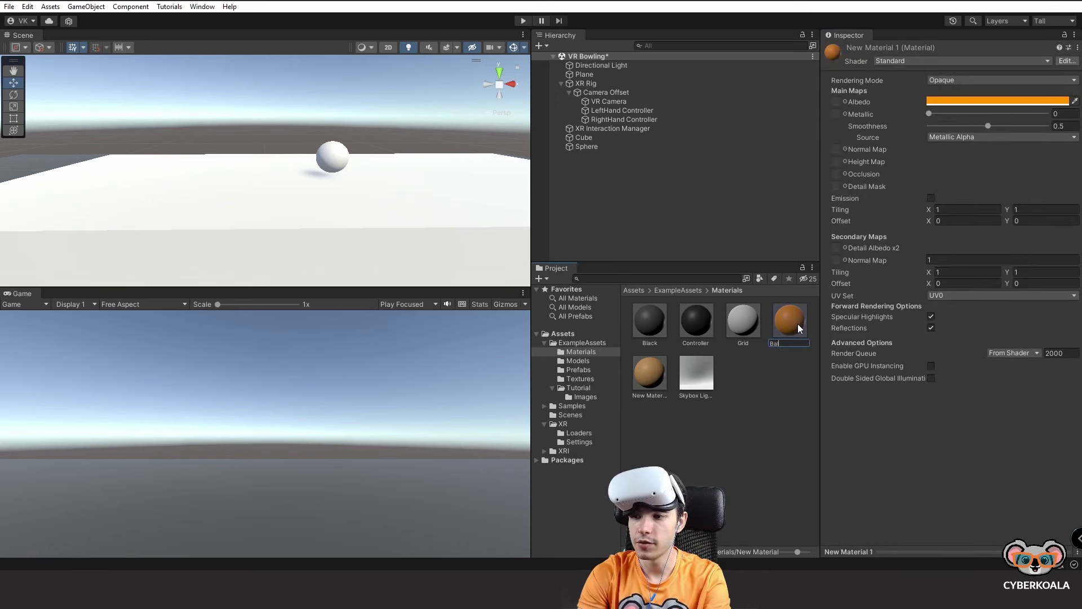
text(l)
key(Return)
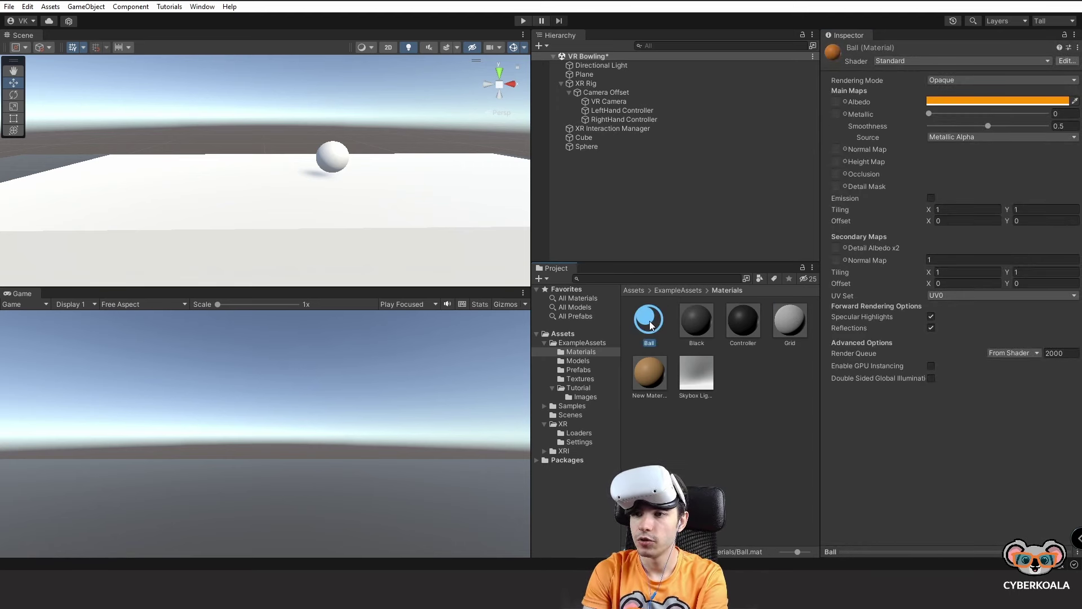
drag(651, 326, 332, 162)
Step: Add a Rigidbody to the Sphere, lift it slightly above the table, and enter Play mode
click(330, 138)
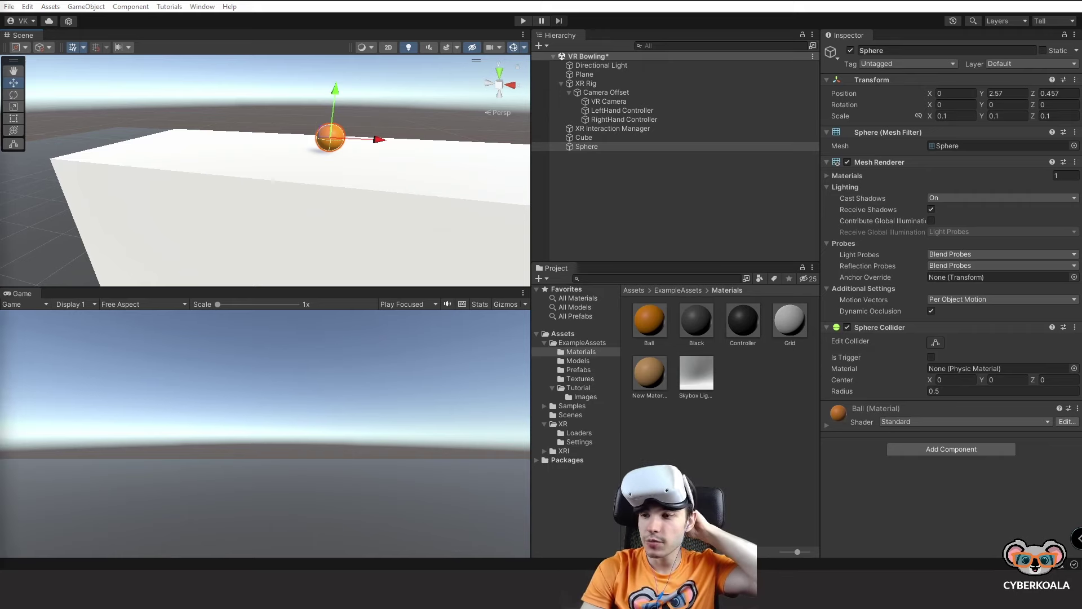
click(660, 188)
click(625, 148)
click(978, 448)
text(R)
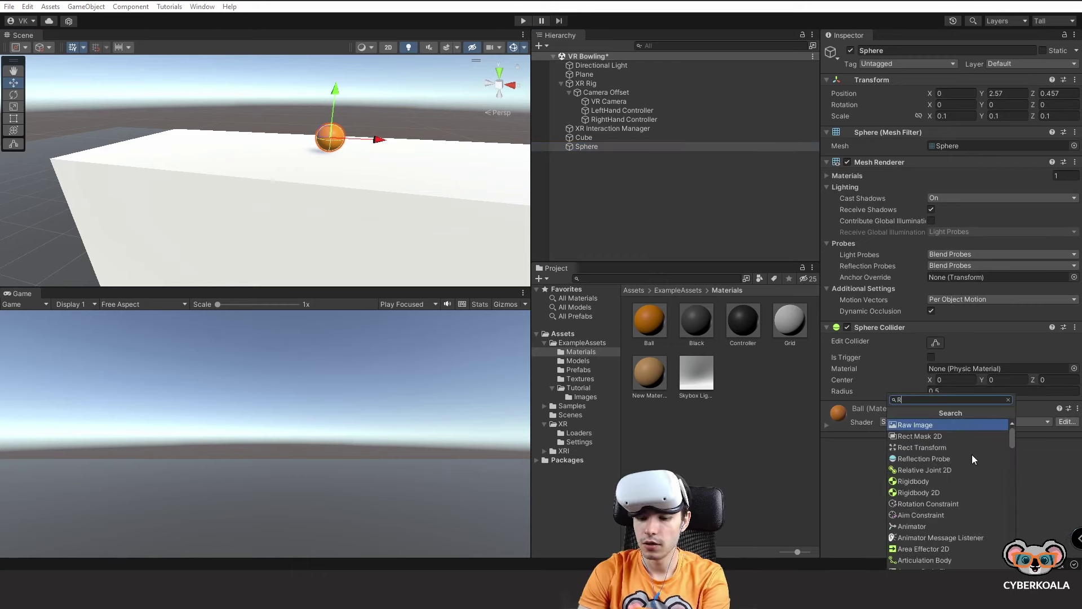
text(igid)
click(939, 425)
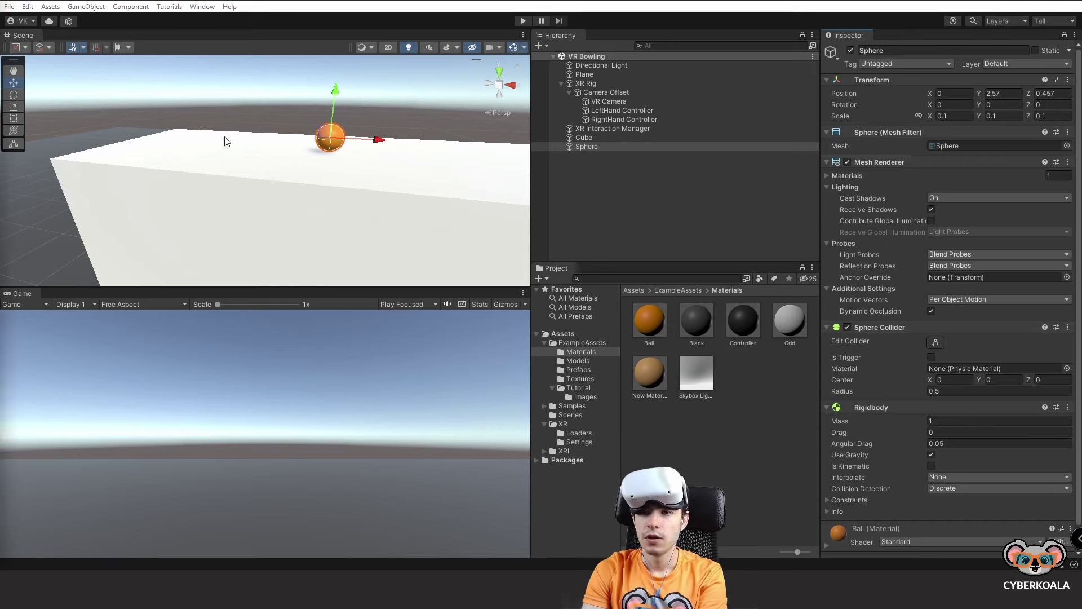
mouse_move(343, 92)
mouse_down()
mouse_move(347, 46)
mouse_move(333, 77)
mouse_up()
click(524, 21)
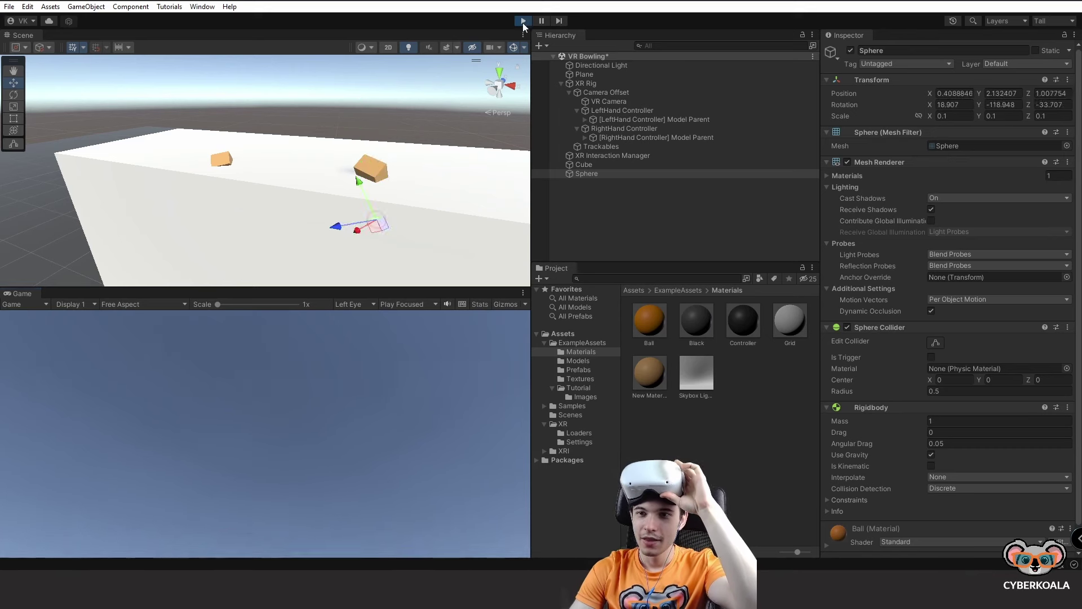
Step: Exit Play mode to return to editing the scene
click(522, 22)
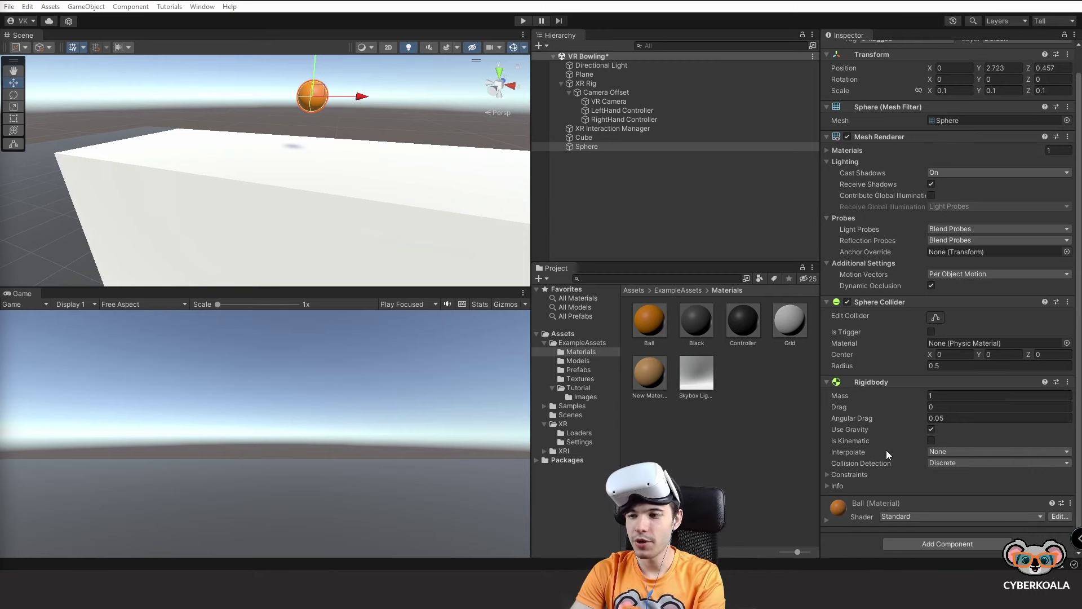
Step: Add an XR Grab Interactable component to the Sphere
scroll(886, 450, down, 1)
click(635, 181)
click(610, 148)
scroll(924, 505, down, 1)
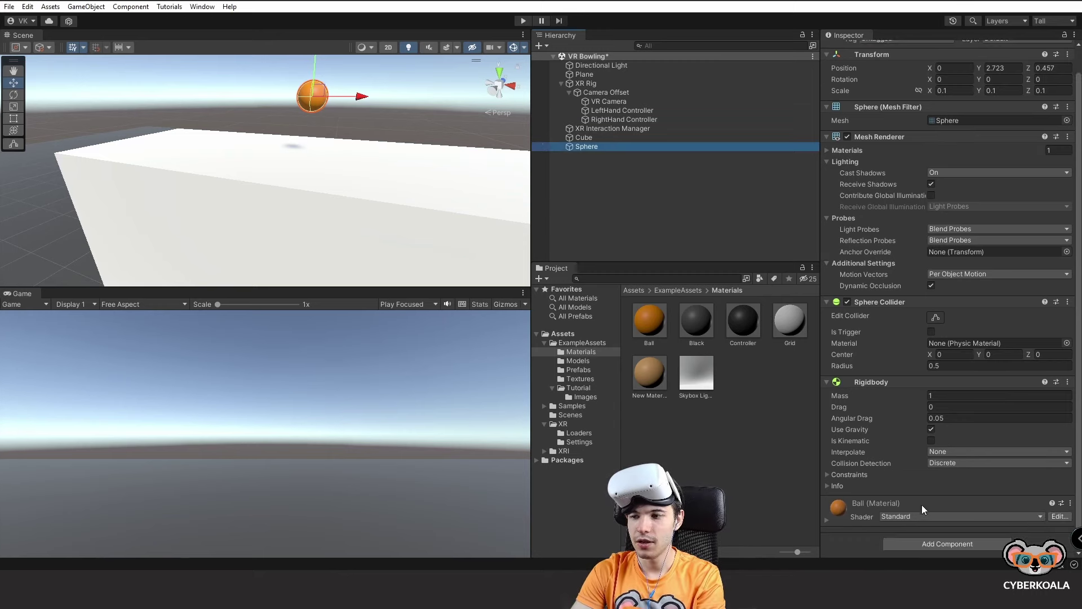
click(919, 545)
text(xr)
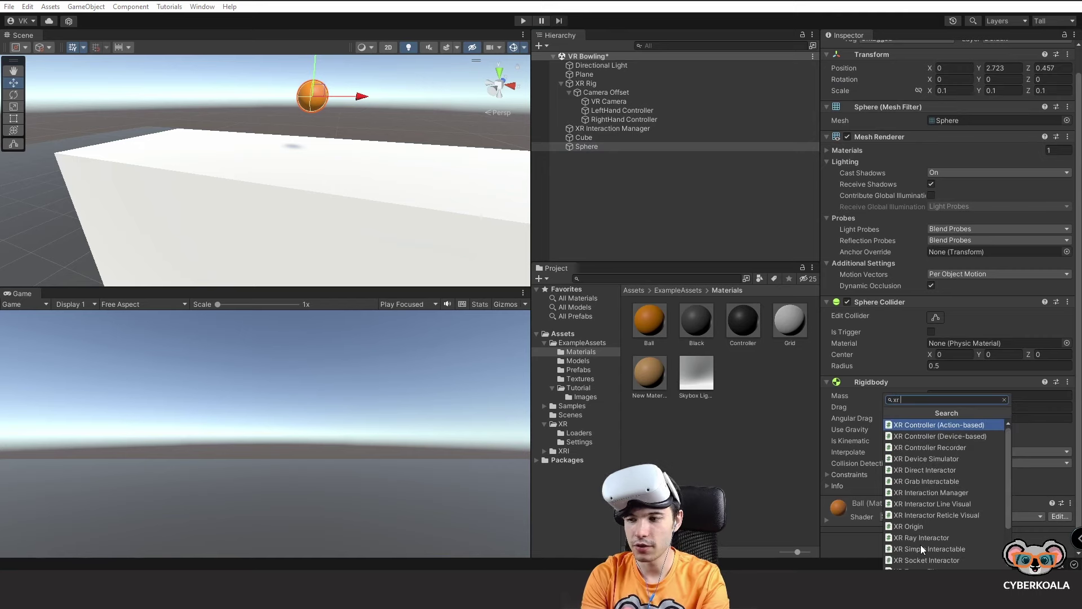
text( g)
click(918, 426)
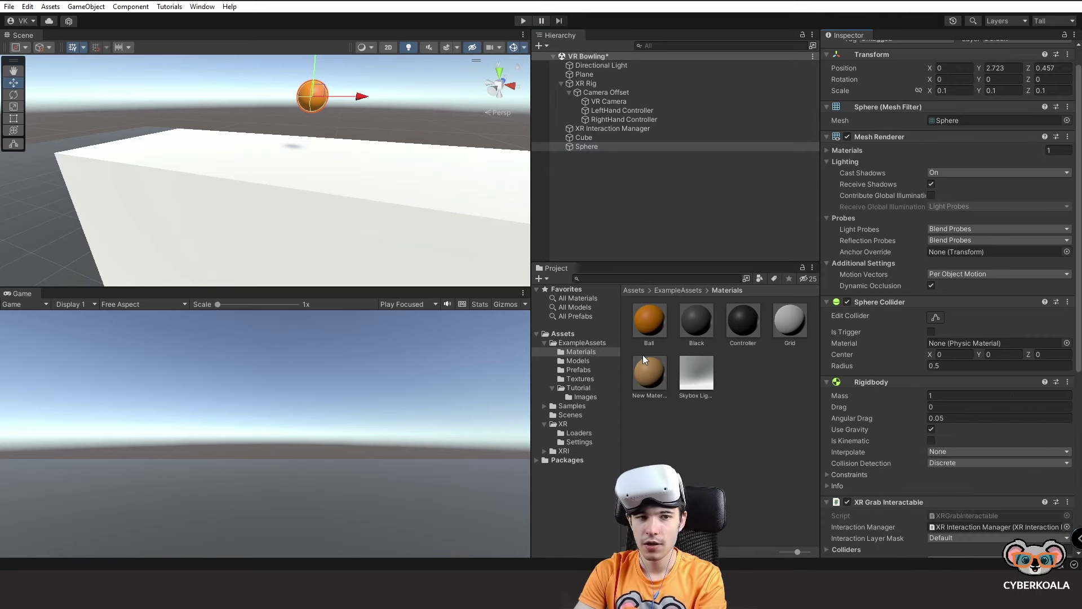
Step: Select both LeftHand and RightHand Controllers and add an XR Direct Interactor to them
click(599, 110)
shift+click(607, 117)
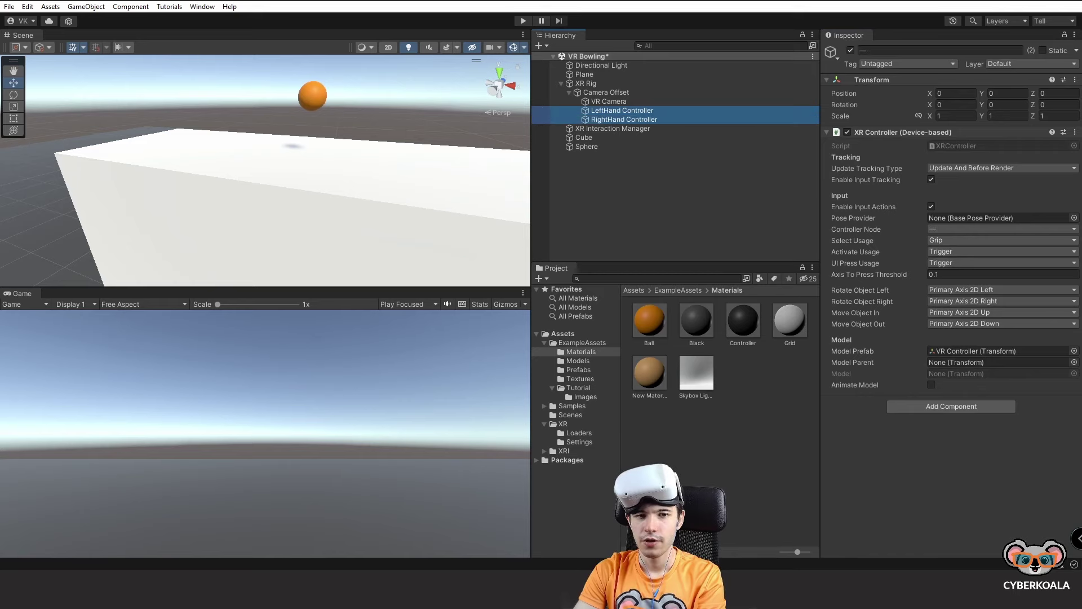
click(631, 110)
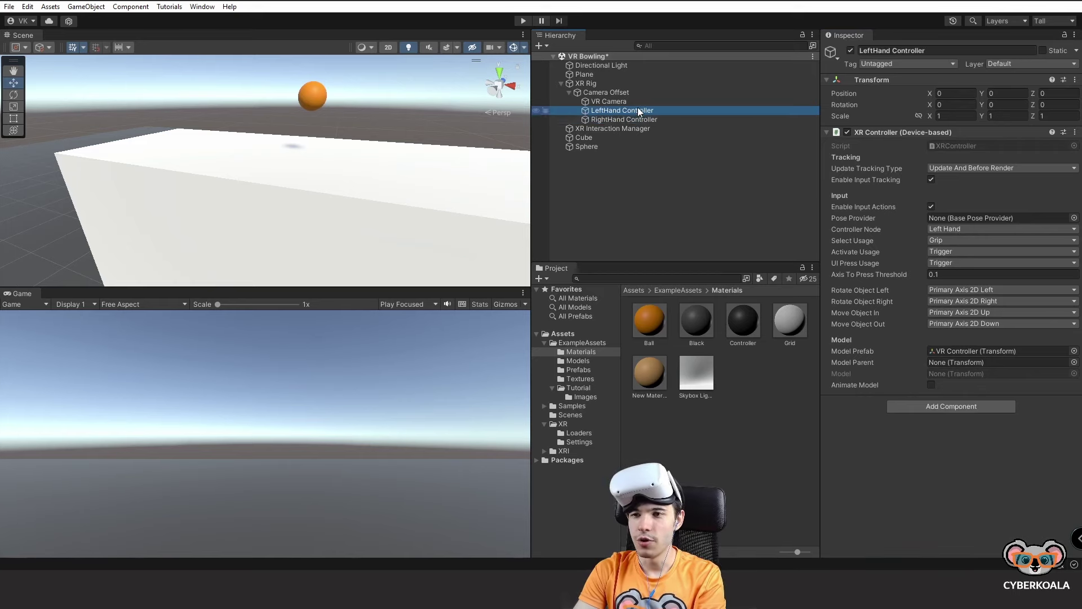
click(630, 120)
shift+click(630, 109)
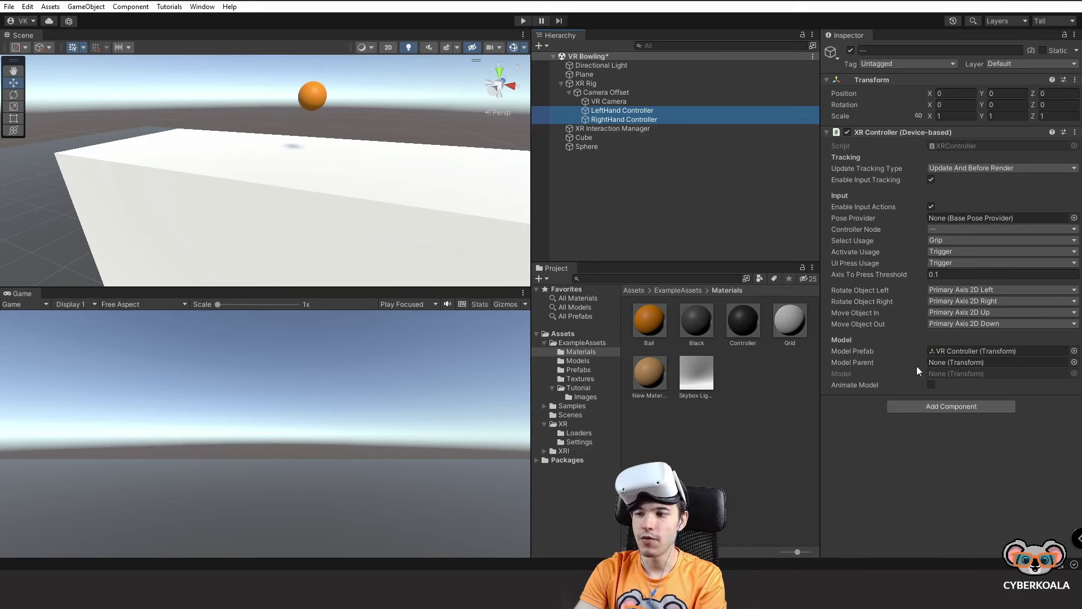
click(915, 412)
text(XR)
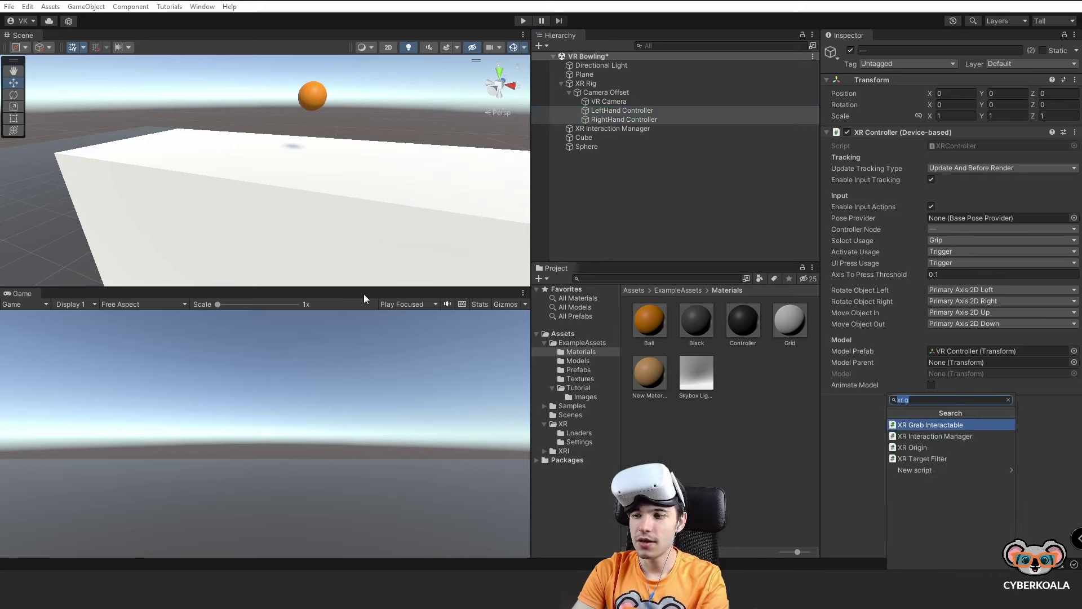
text( D)
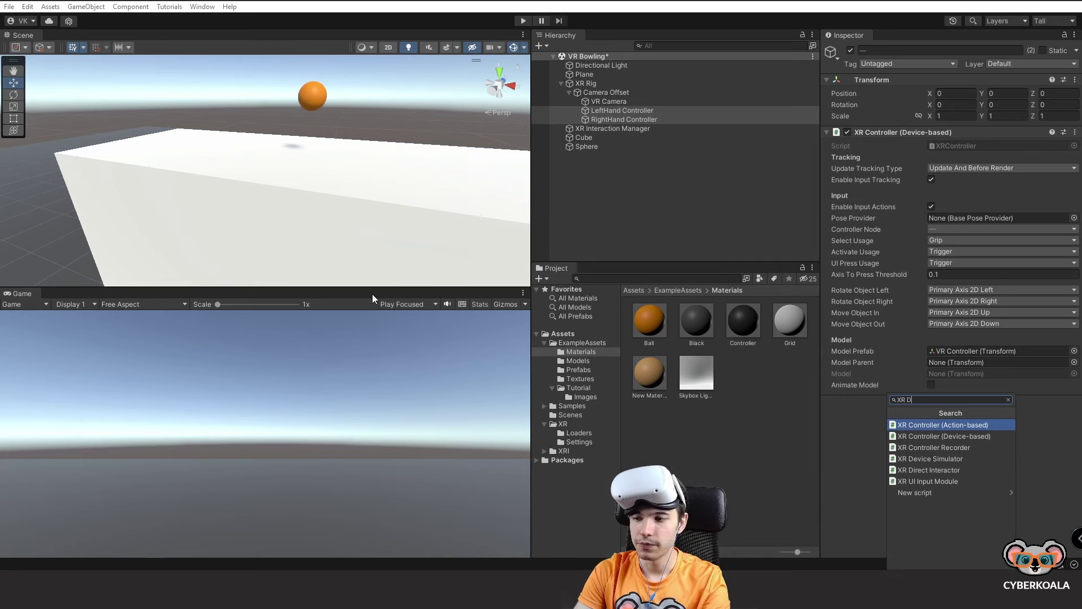
click(921, 470)
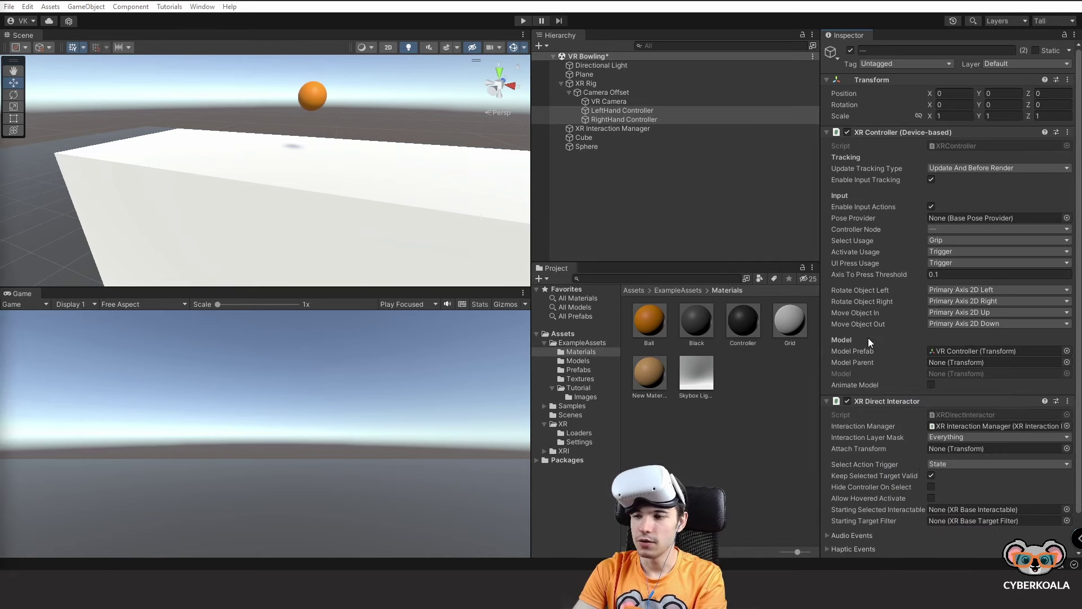
Step: Add a Sphere Collider to both hand controllers
scroll(904, 373, down, 2)
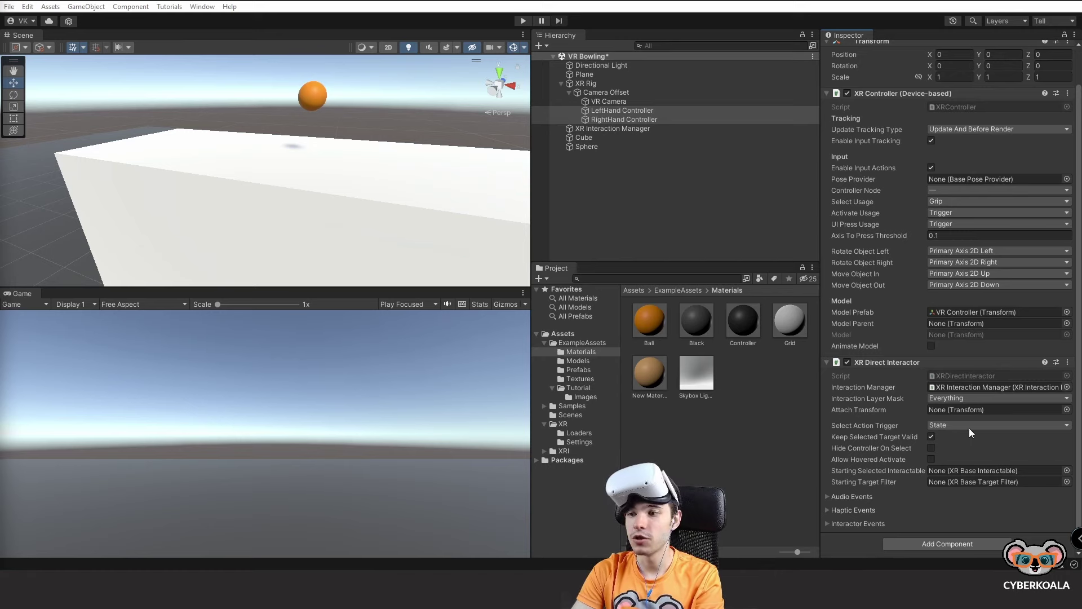
click(935, 541)
text(S)
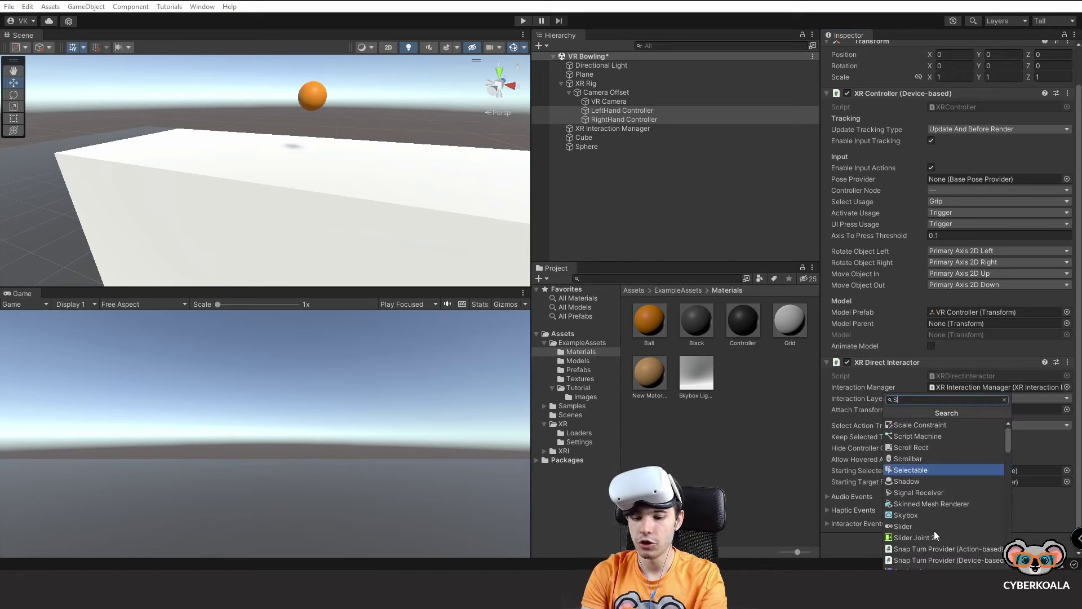
text(phere)
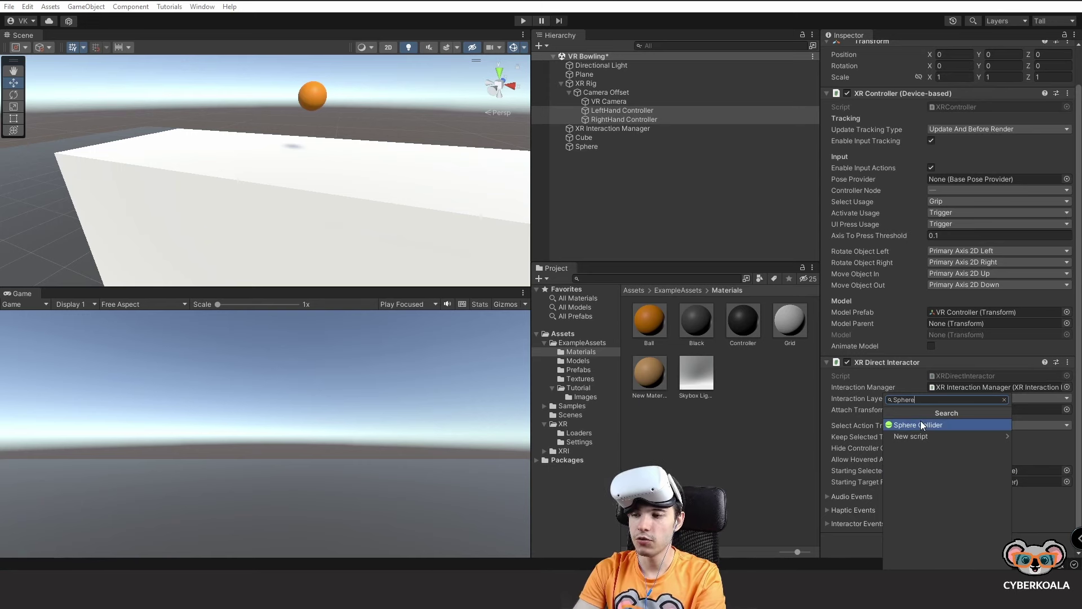
click(921, 424)
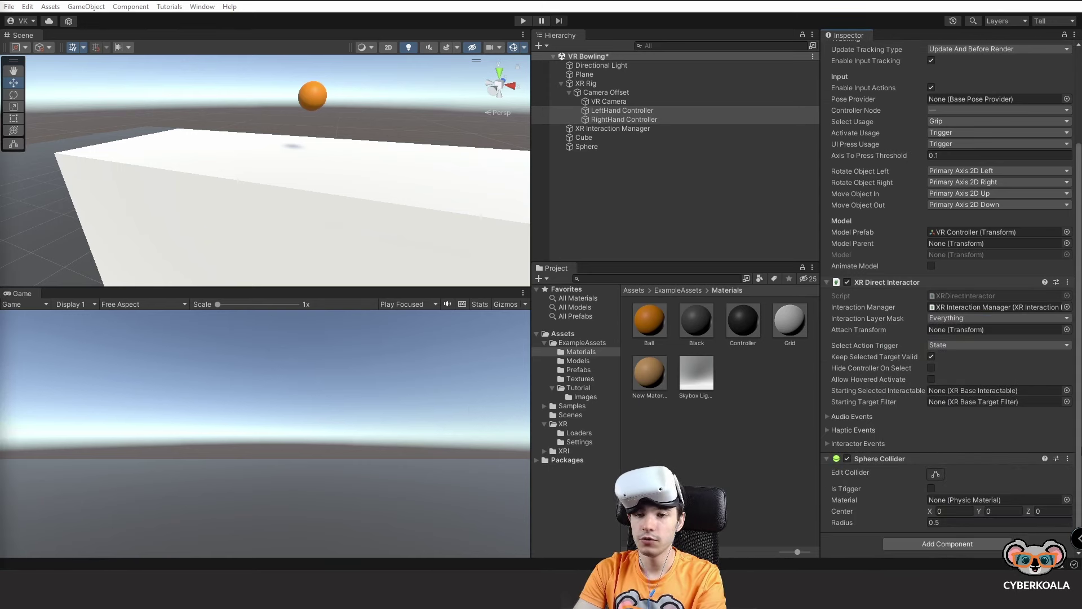
click(955, 523)
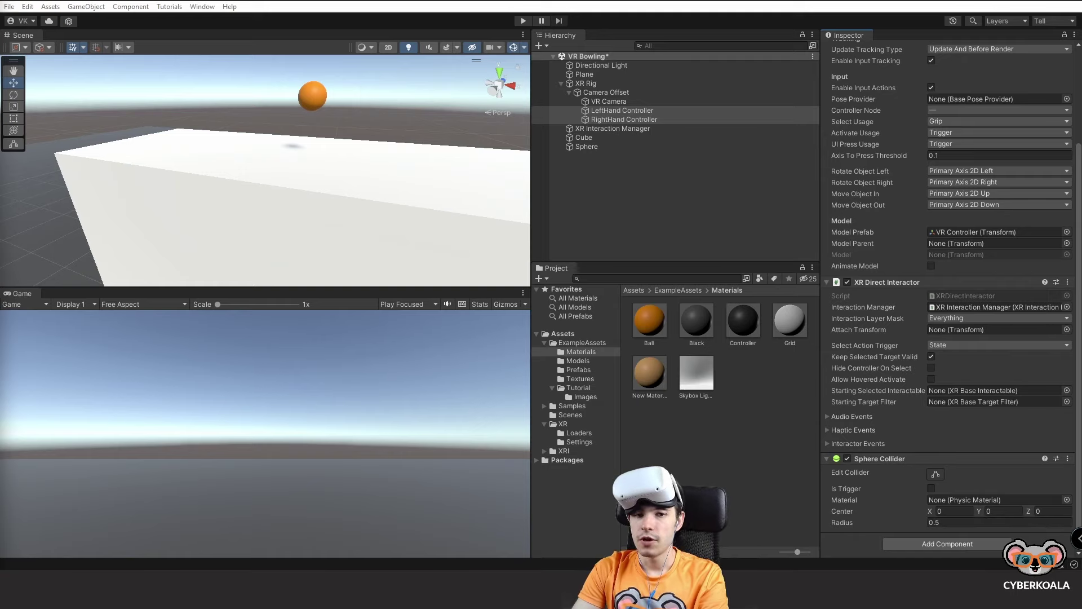
Step: Set the controllers' Sphere Collider radius to 0.2 and bring the orange ball back into view
click(960, 527)
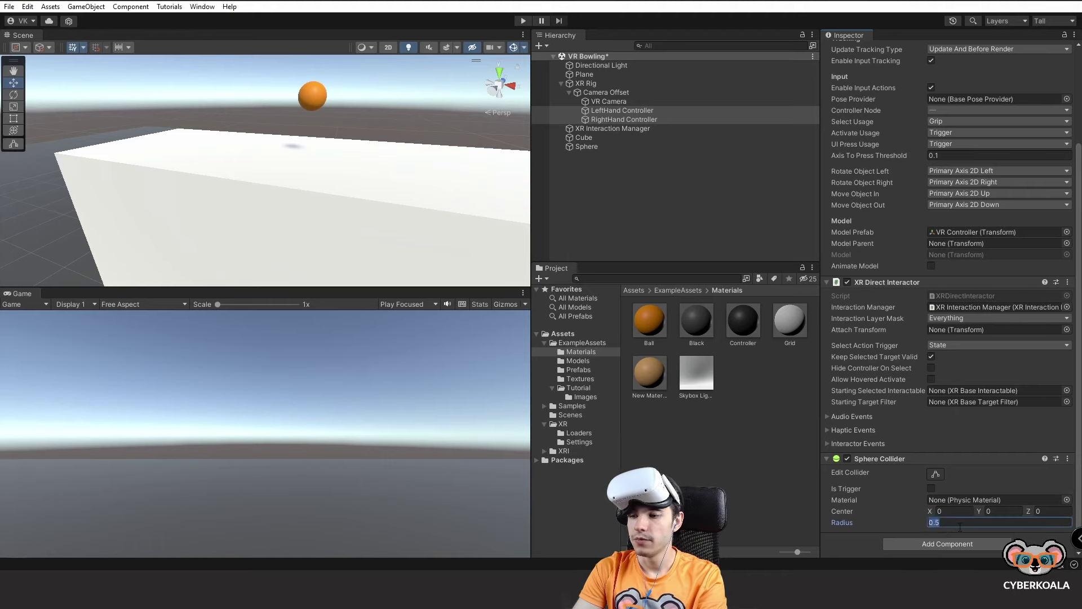
text(0.2)
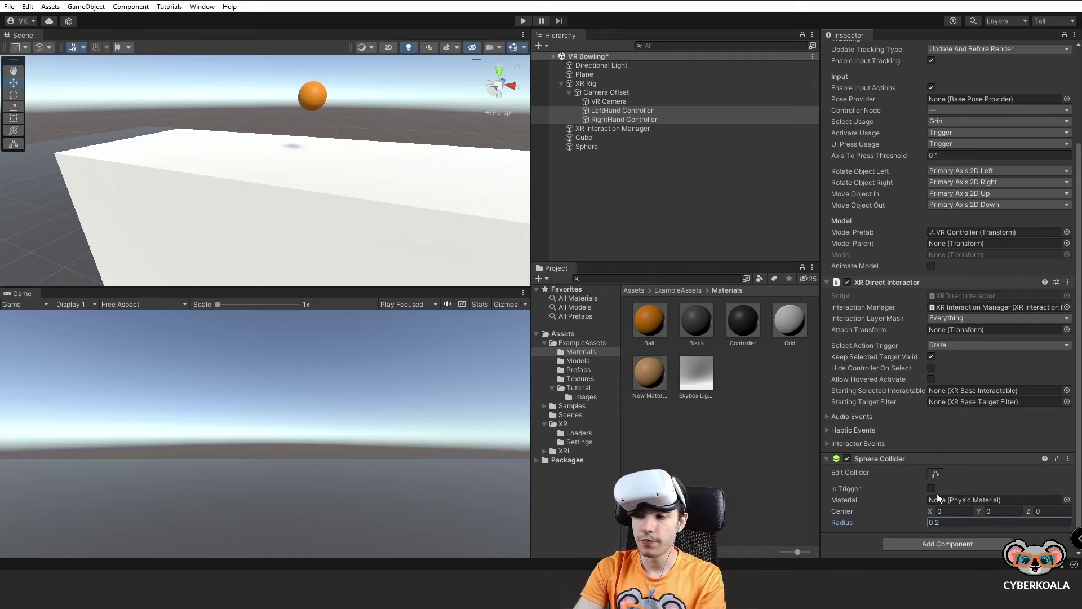
key(Return)
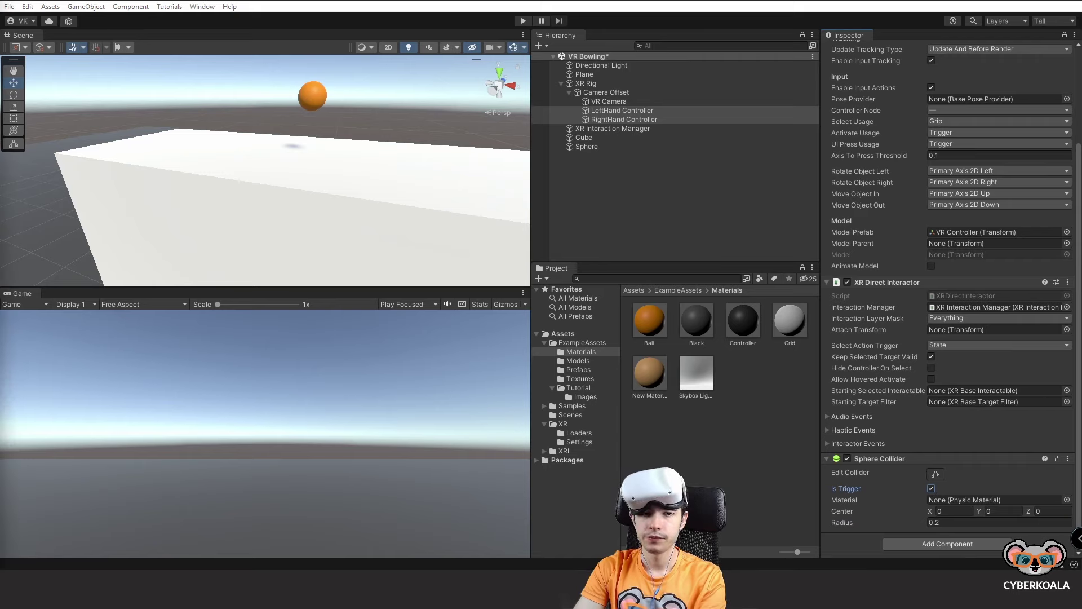
mouse_move(363, 186)
right_down()
mouse_move(75, 221)
mouse_move(172, 186)
right_up()
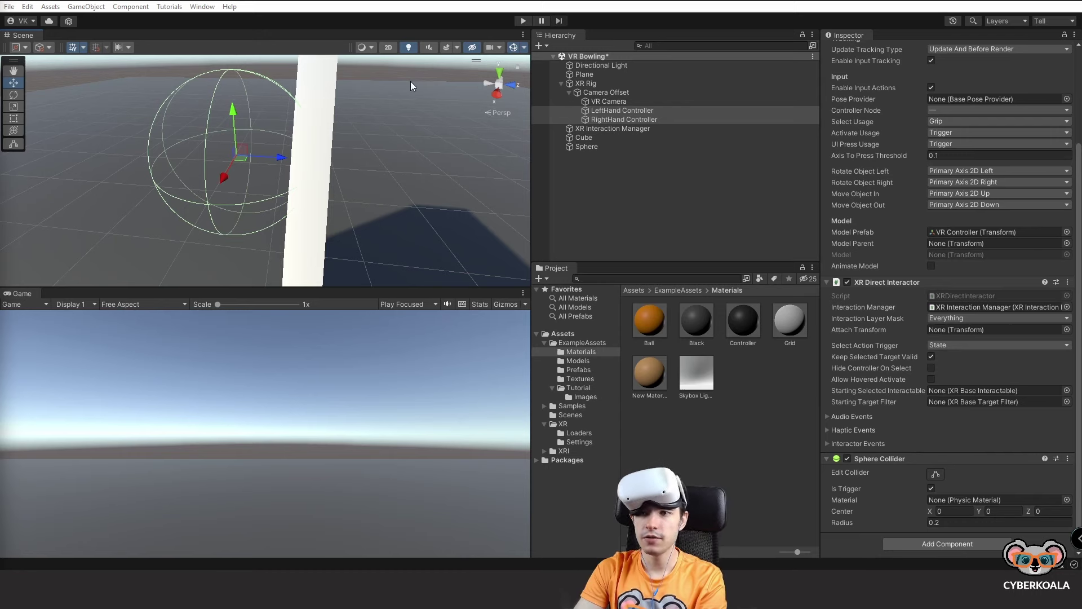
right_drag(319, 110, 319, 110)
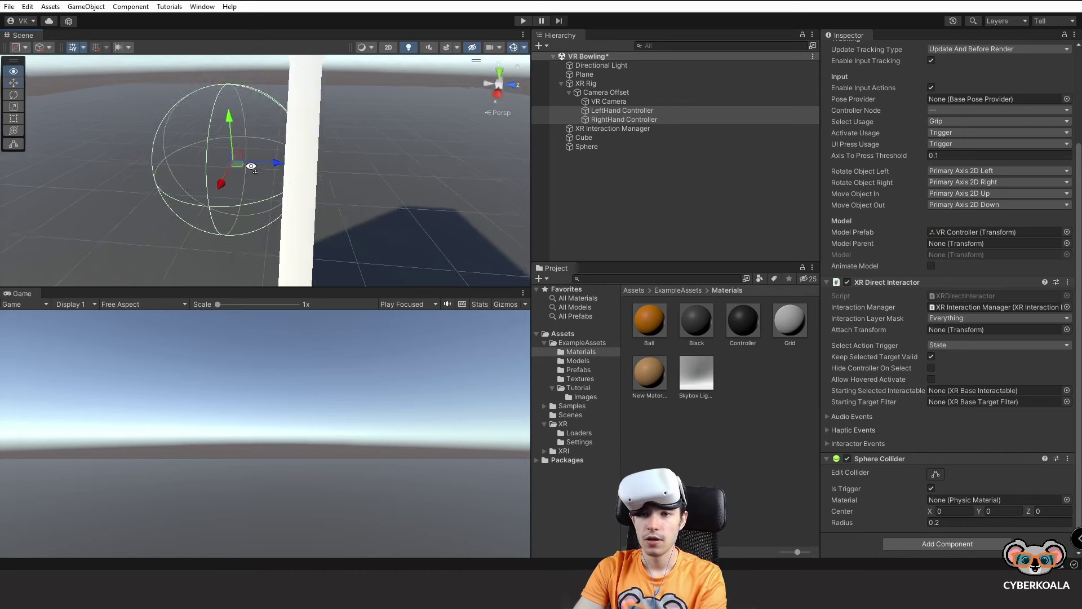
Step: Set the orange ball's scale to 0.2 on X, Y and Z, then enter Play mode
click(319, 113)
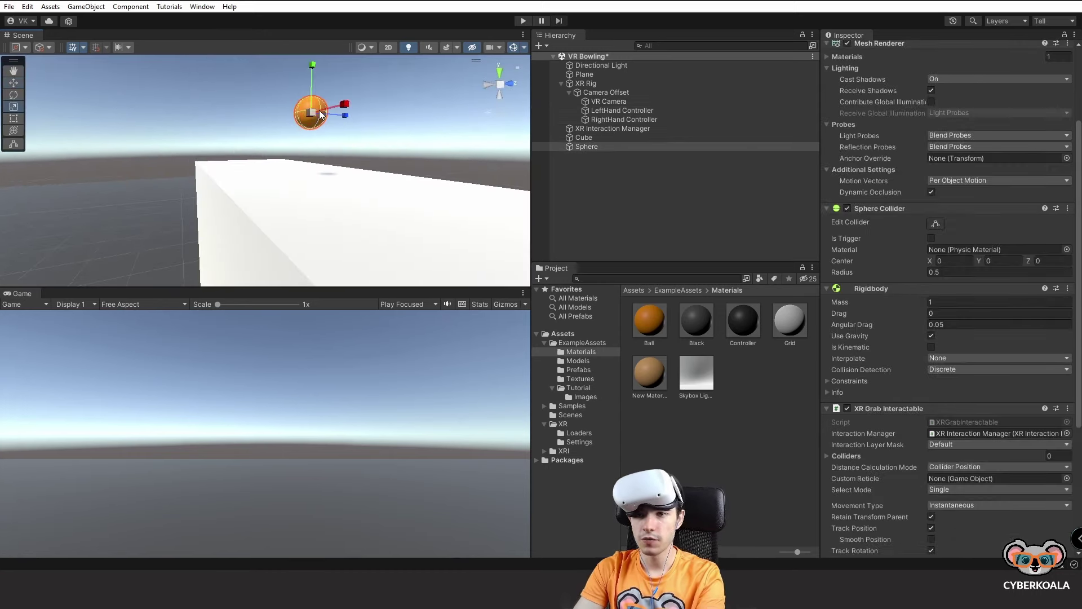
click(590, 139)
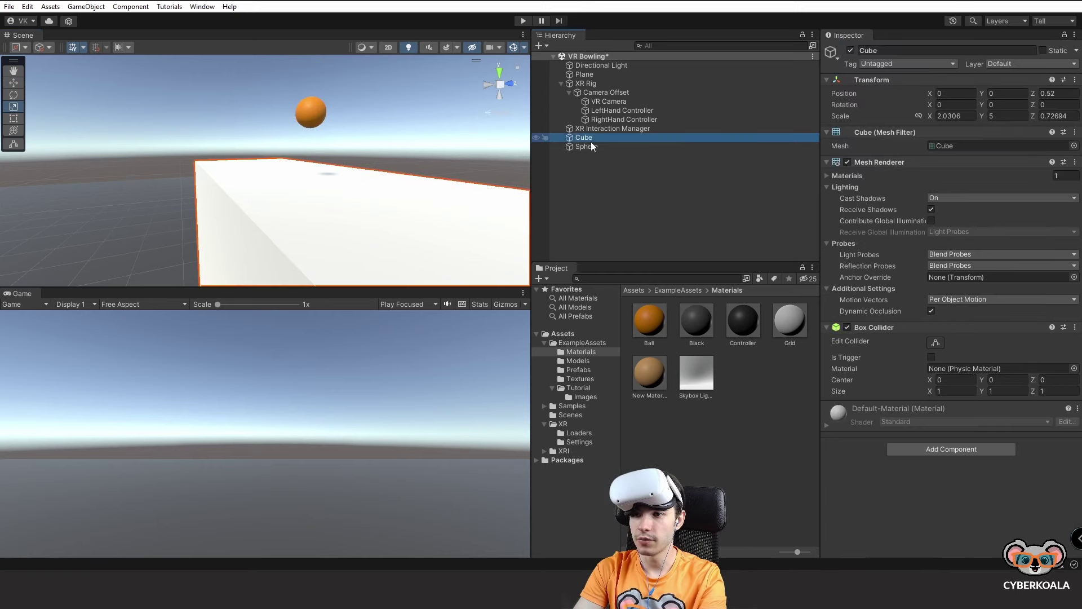
click(588, 147)
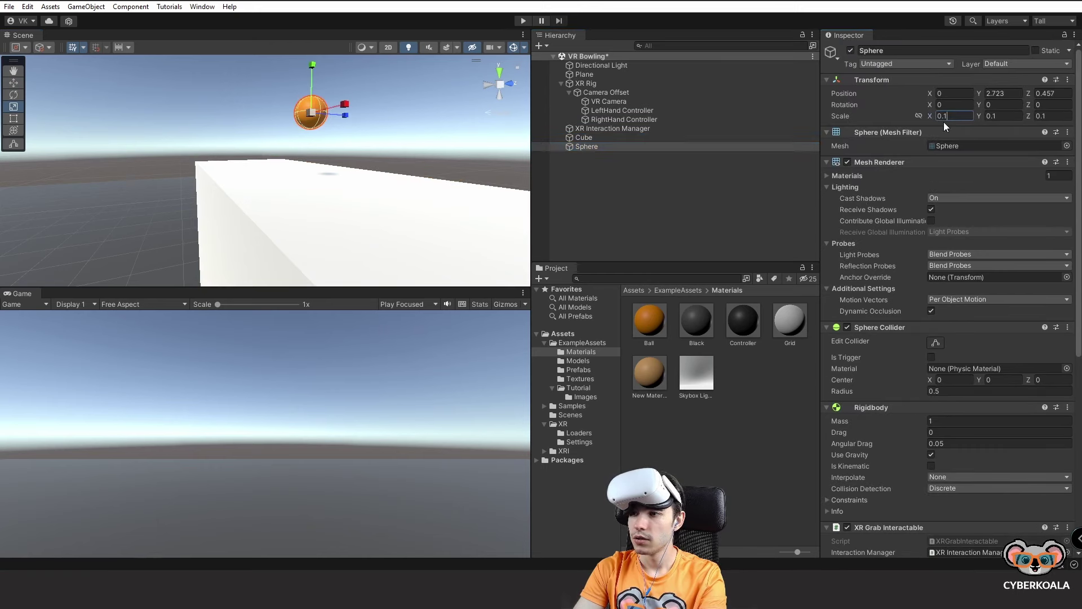
key(BackSpace)
text(2)
click(995, 116)
key(BackSpace)
text(2)
click(1046, 117)
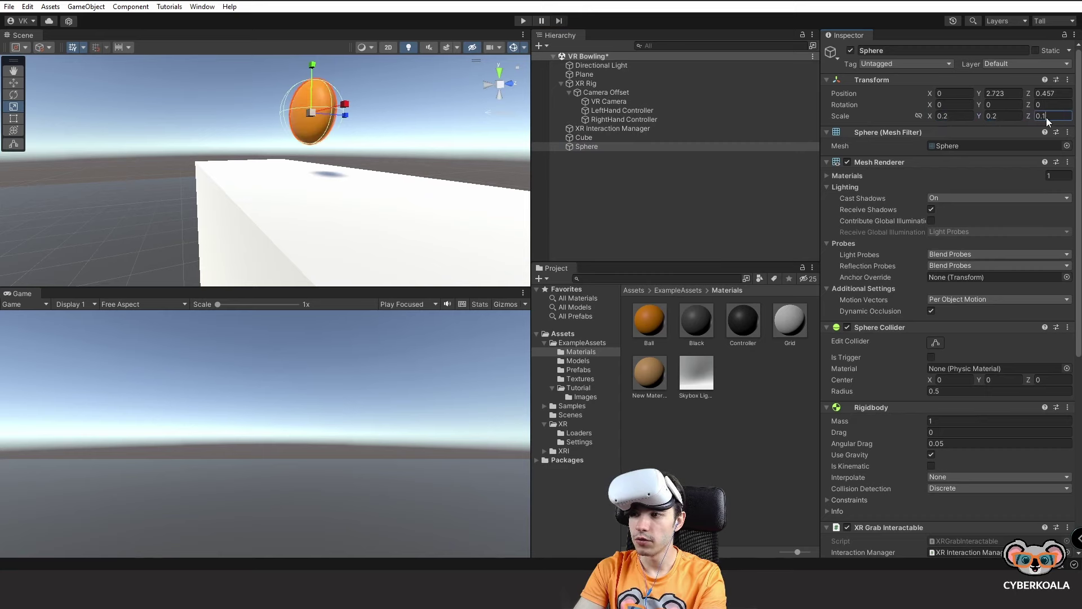
key(BackSpace)
text(2)
click(522, 21)
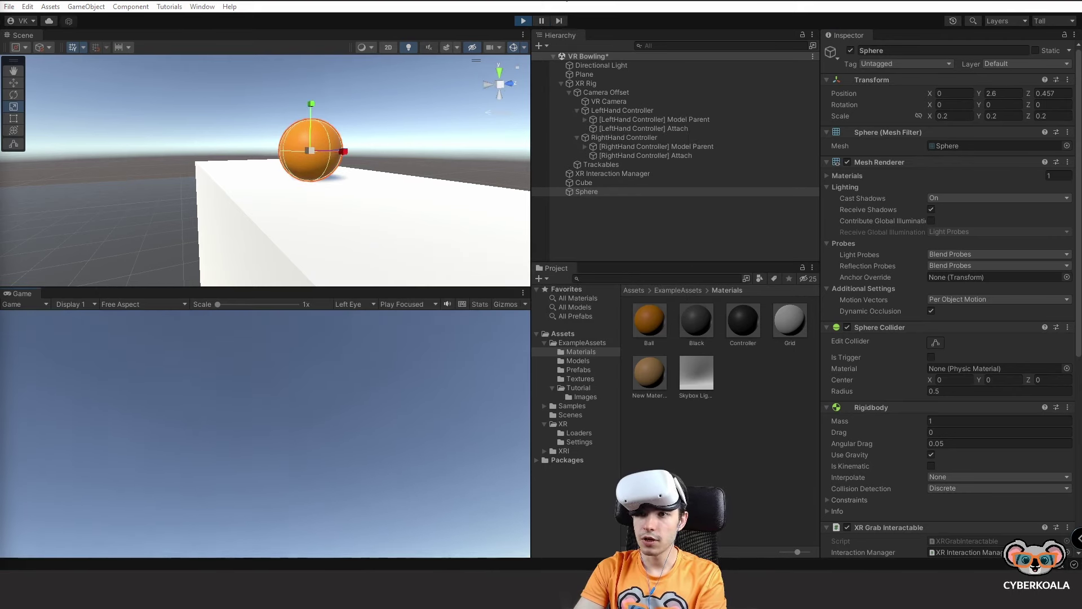
Step: Stop Play mode, run the scene again in the maximized Game view, then stop it
click(523, 21)
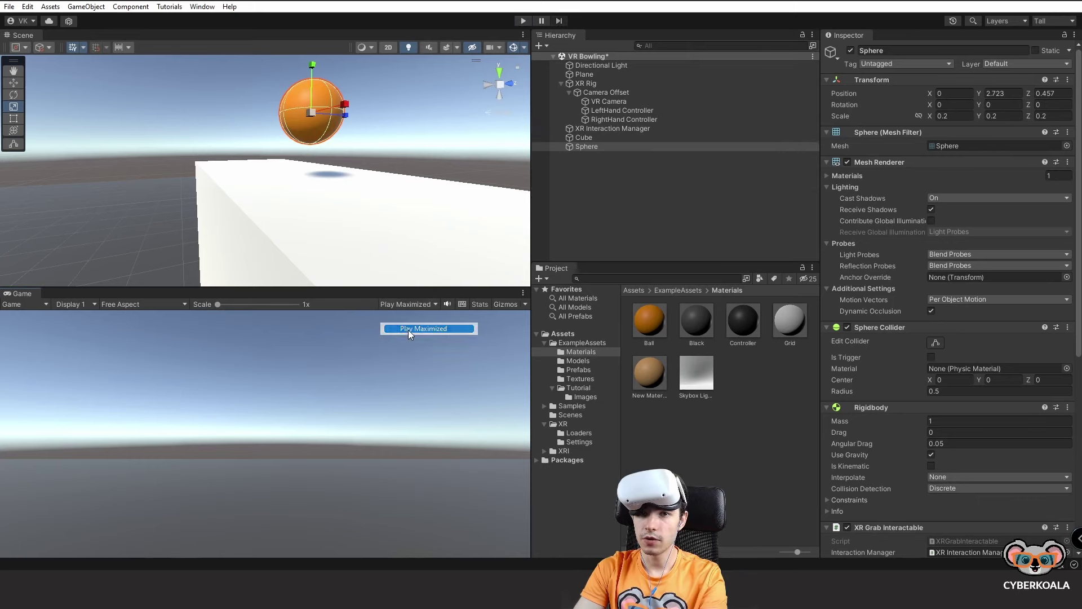
click(523, 21)
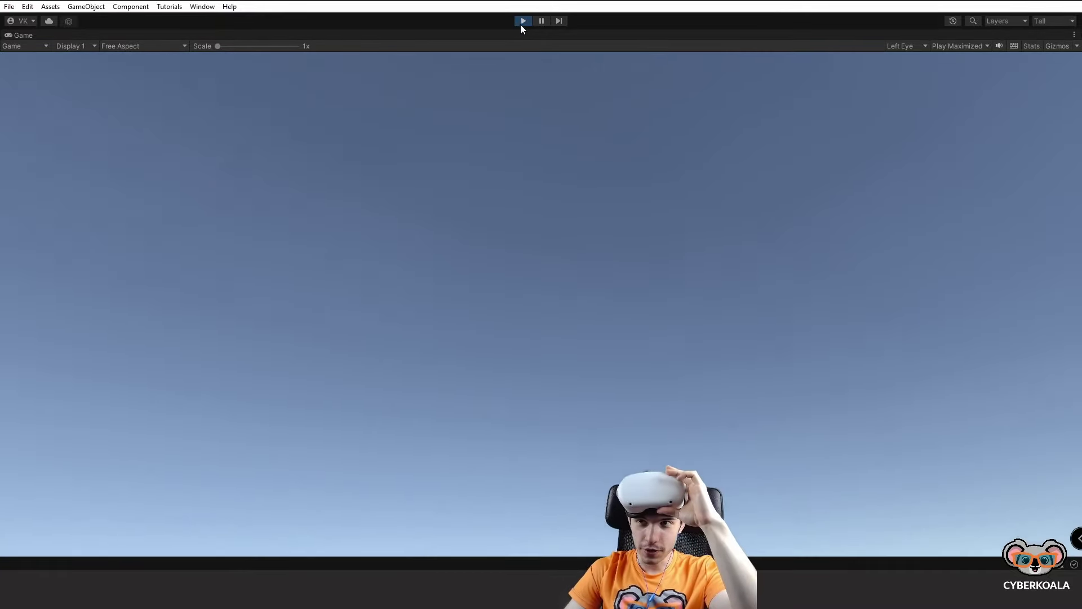
click(523, 22)
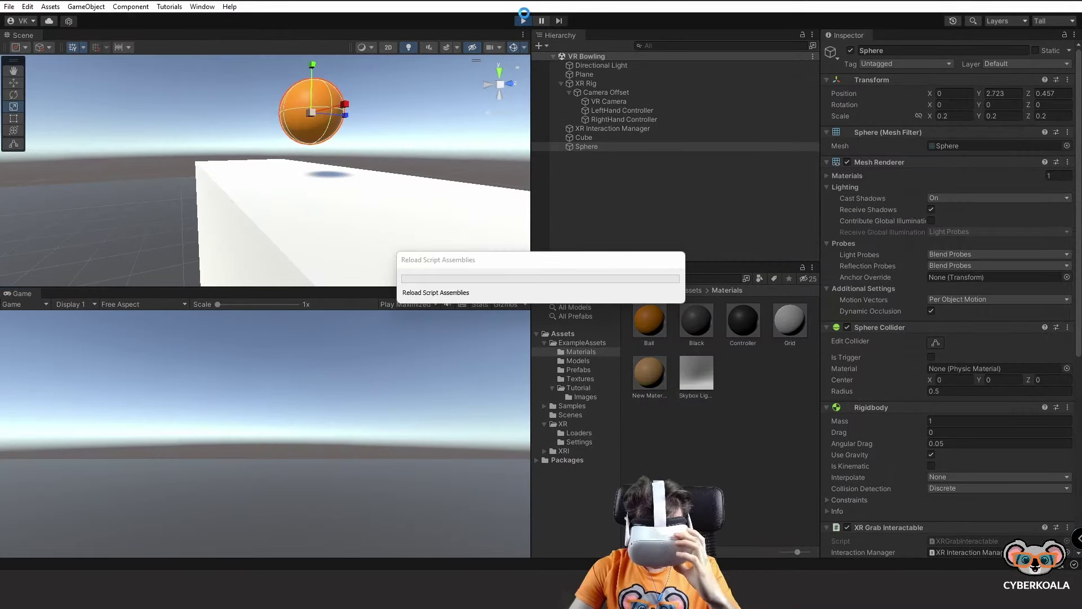
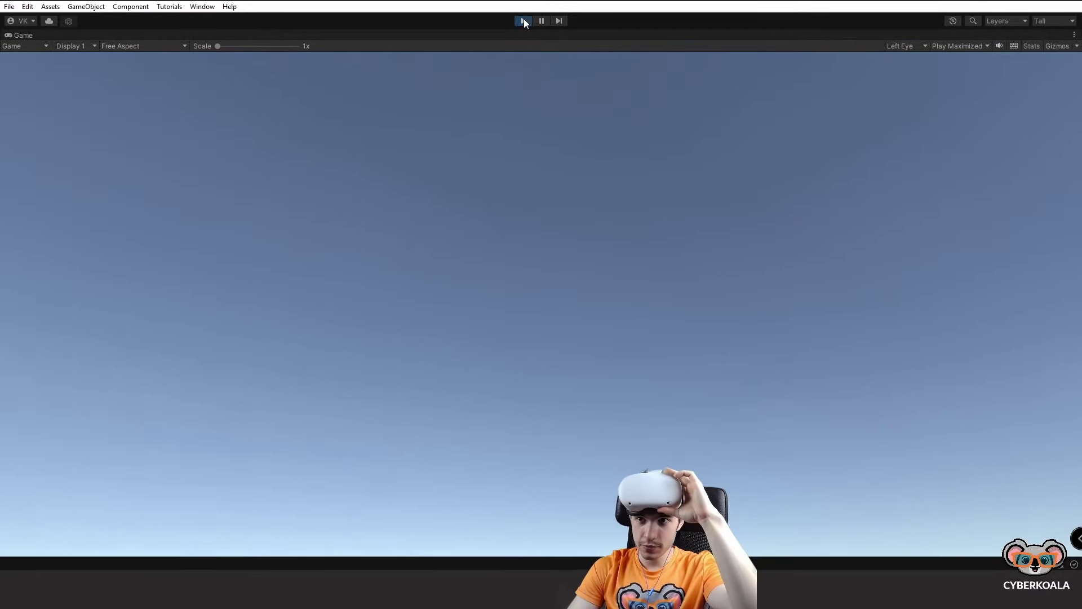
Step: Stop play mode, select the VR Camera under Camera Offset, and expand its Camera component
click(523, 21)
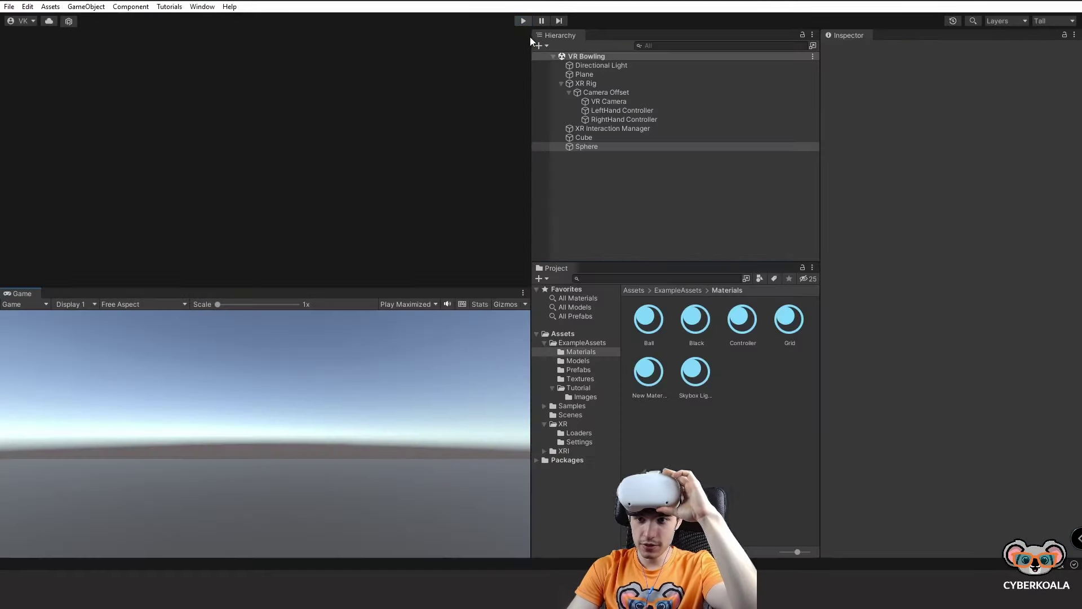
click(604, 92)
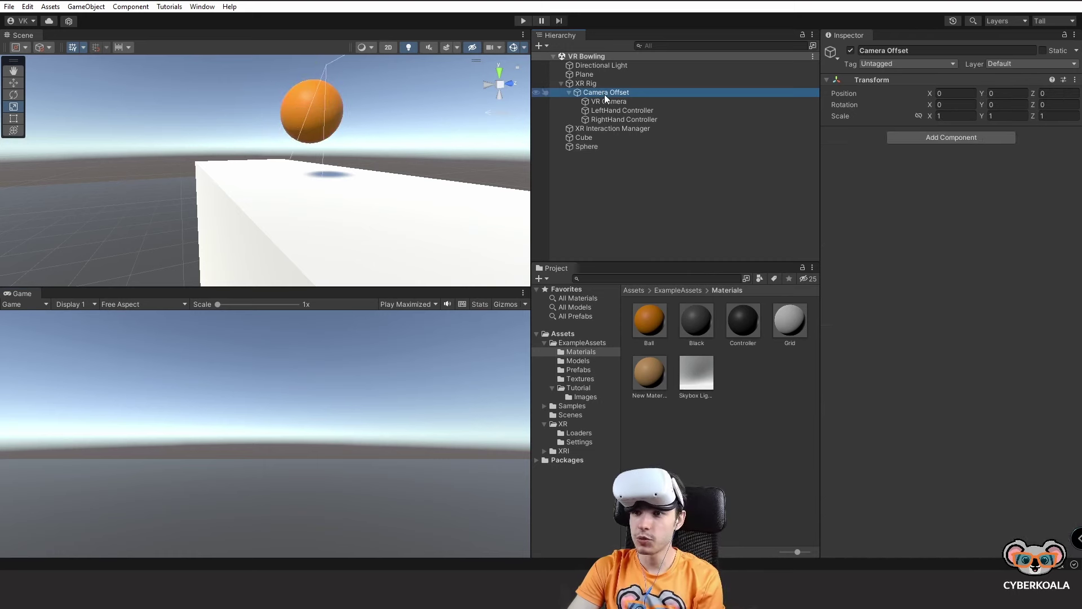
double_click(604, 95)
click(606, 101)
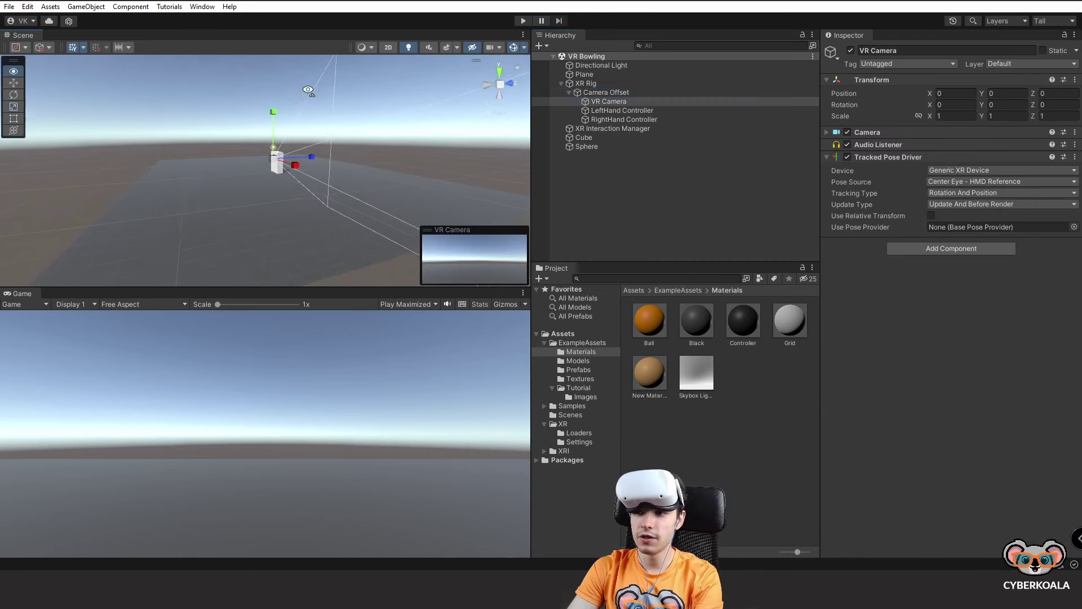
mouse_move(282, 102)
alt+mouse_down()
mouse_move(304, 92)
mouse_move(387, 126)
mouse_move(468, 76)
alt+mouse_up()
click(610, 91)
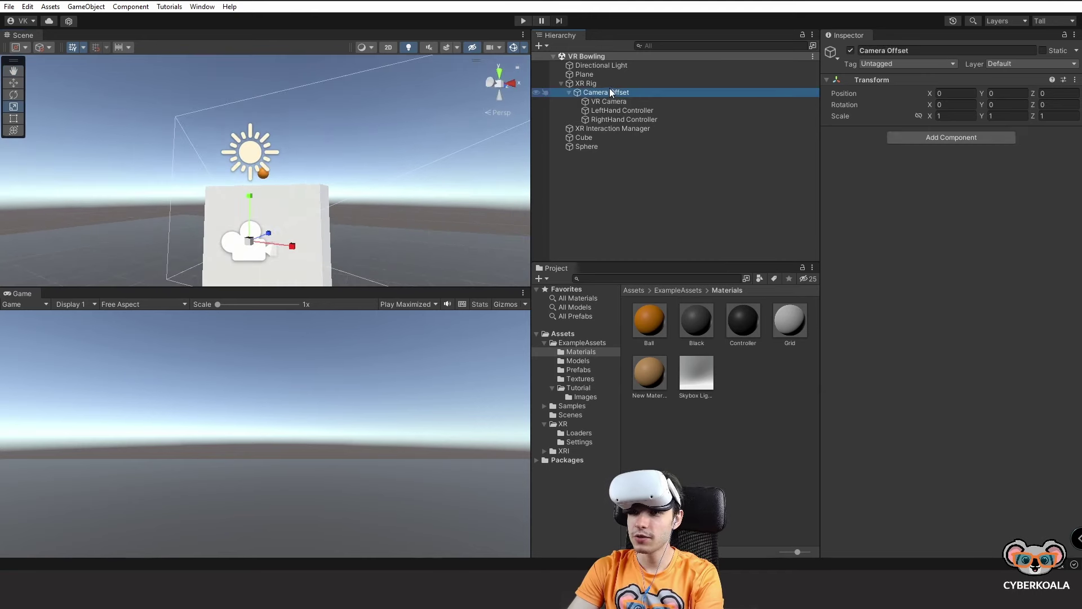
click(610, 83)
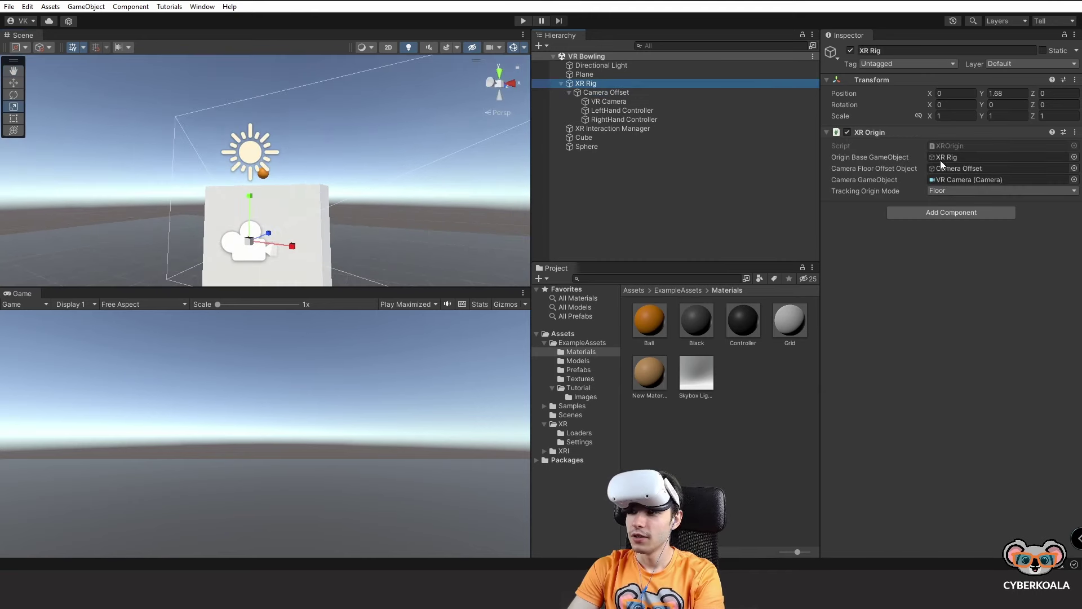
click(672, 100)
click(874, 130)
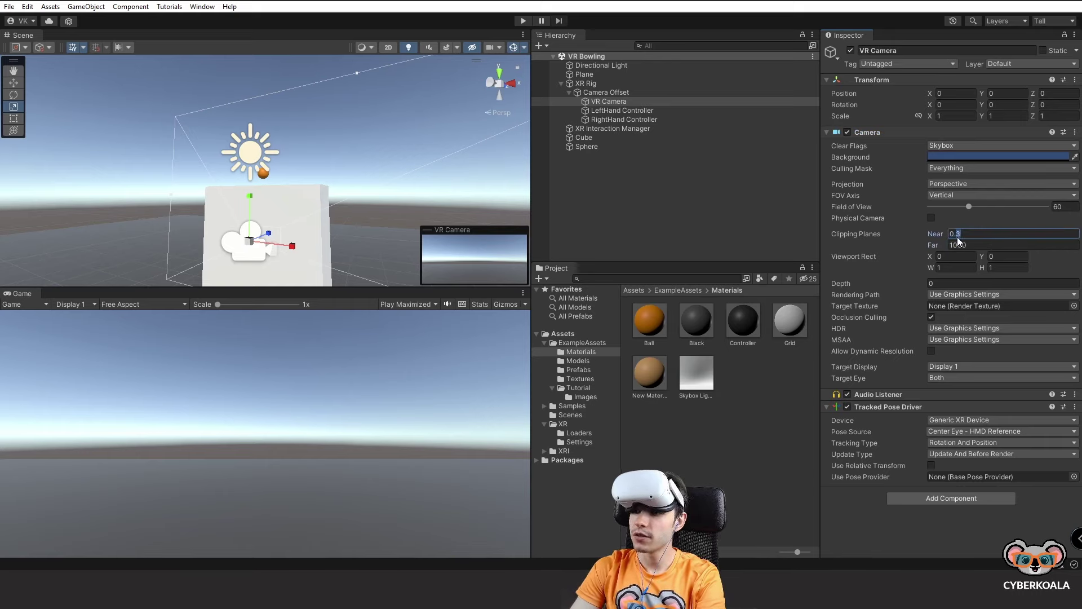
Step: Set the VR Camera's near clipping plane to 0.1 and test it in a play-mode session
text(0.1)
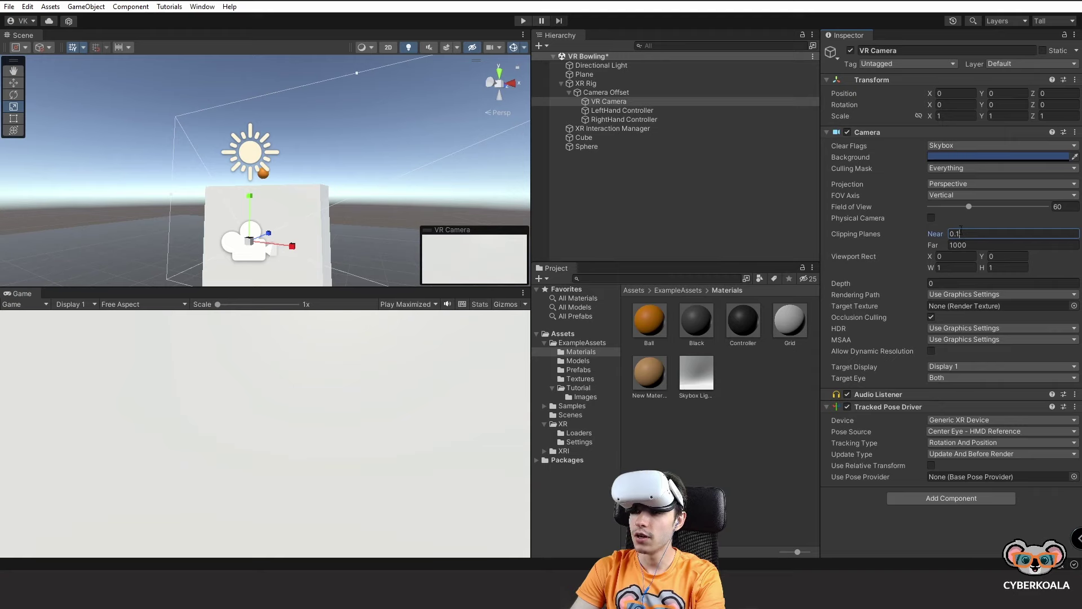
click(522, 20)
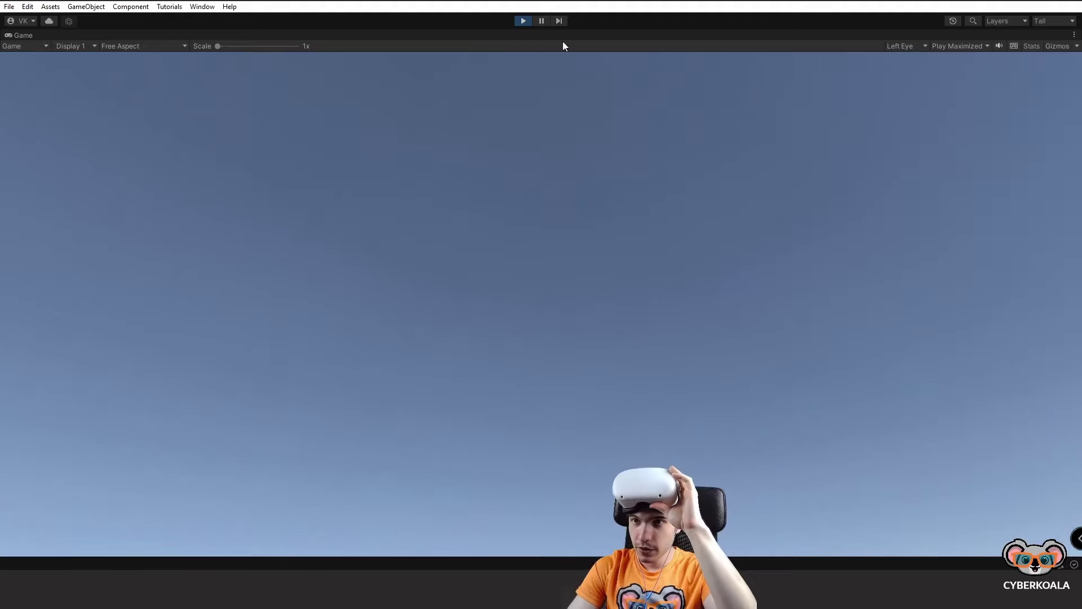
click(518, 22)
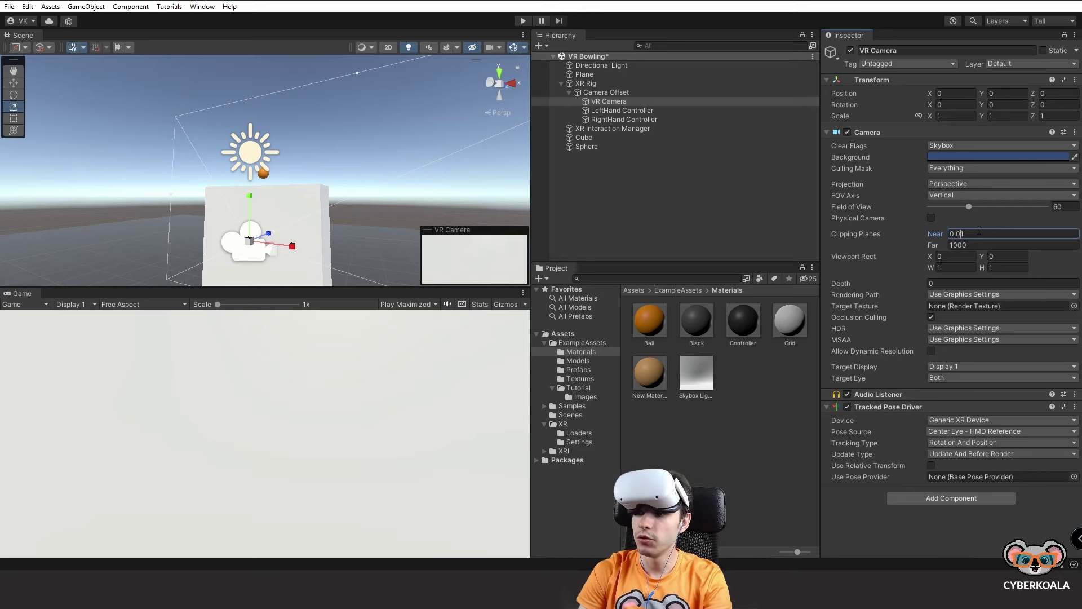
Step: Run a play-mode test in the headset with the 0.01 near clipping plane, then stop
click(523, 21)
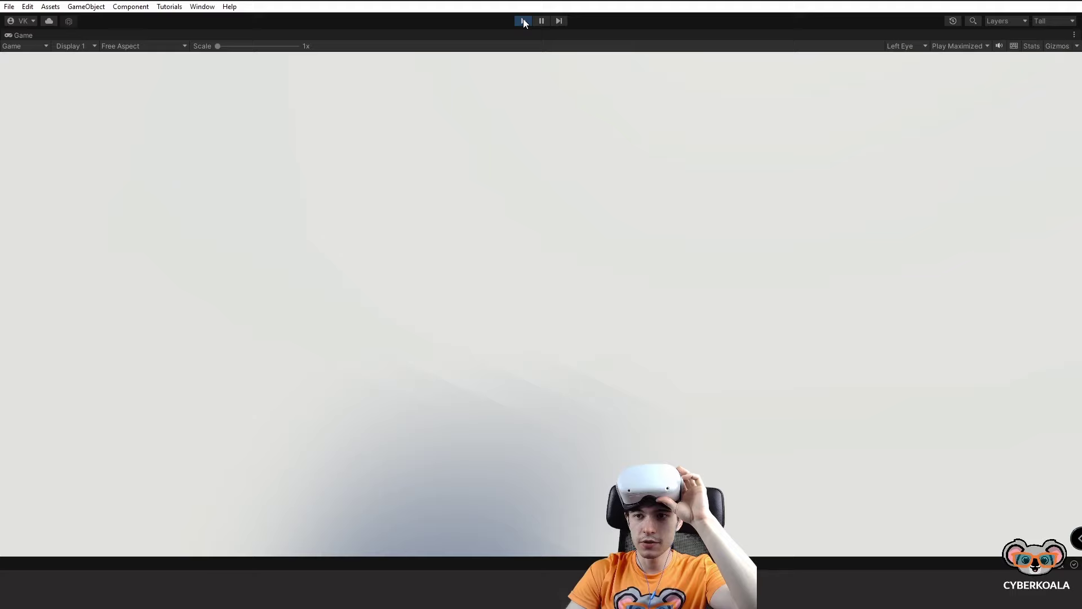
click(523, 21)
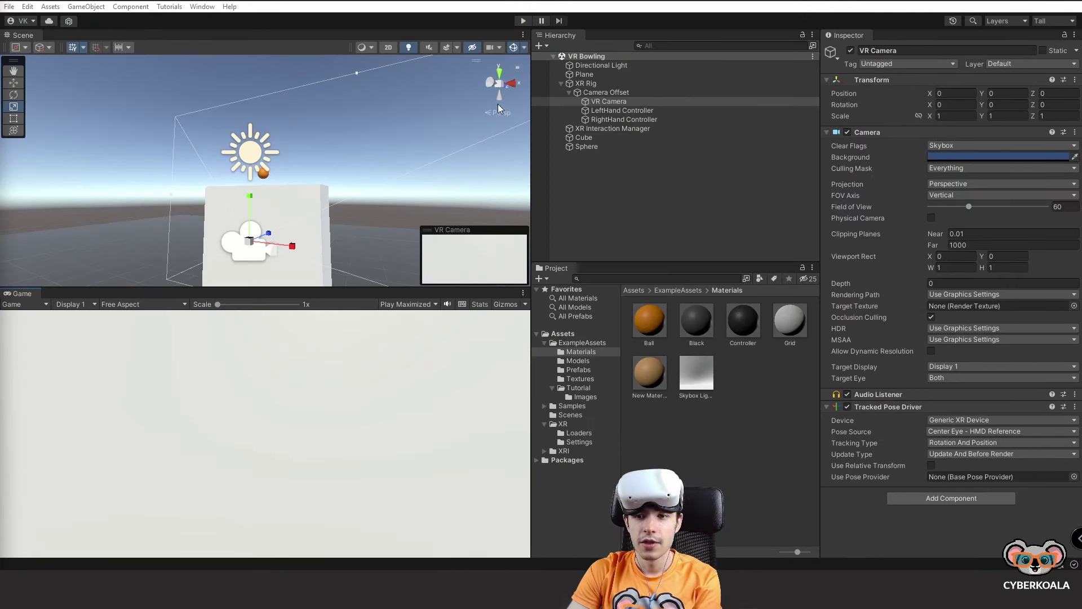
mouse_move(413, 124)
right_down()
mouse_move(384, 139)
mouse_move(388, 107)
right_up()
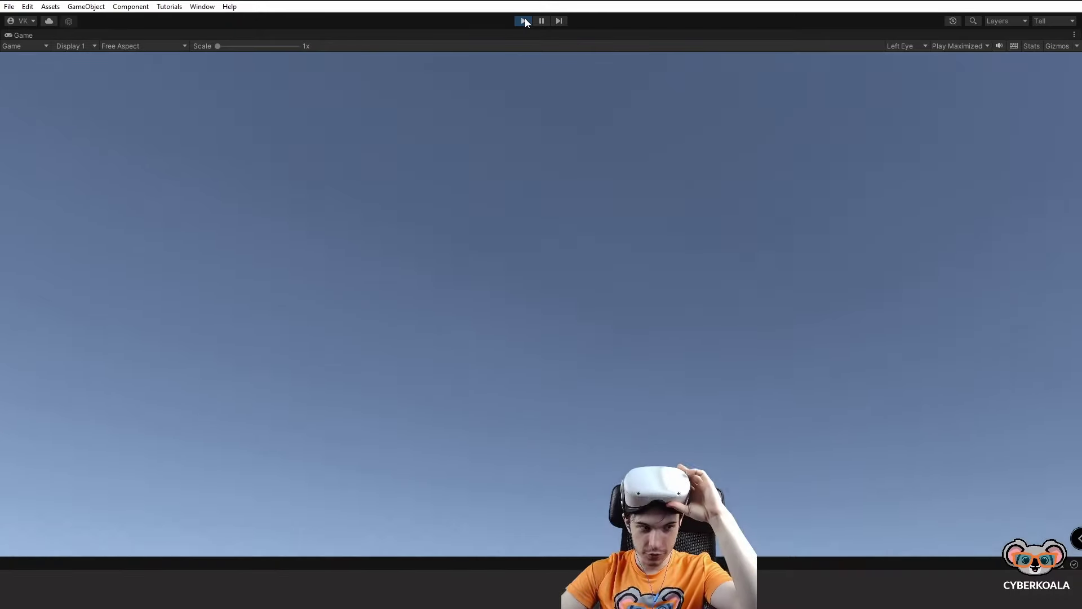
click(525, 22)
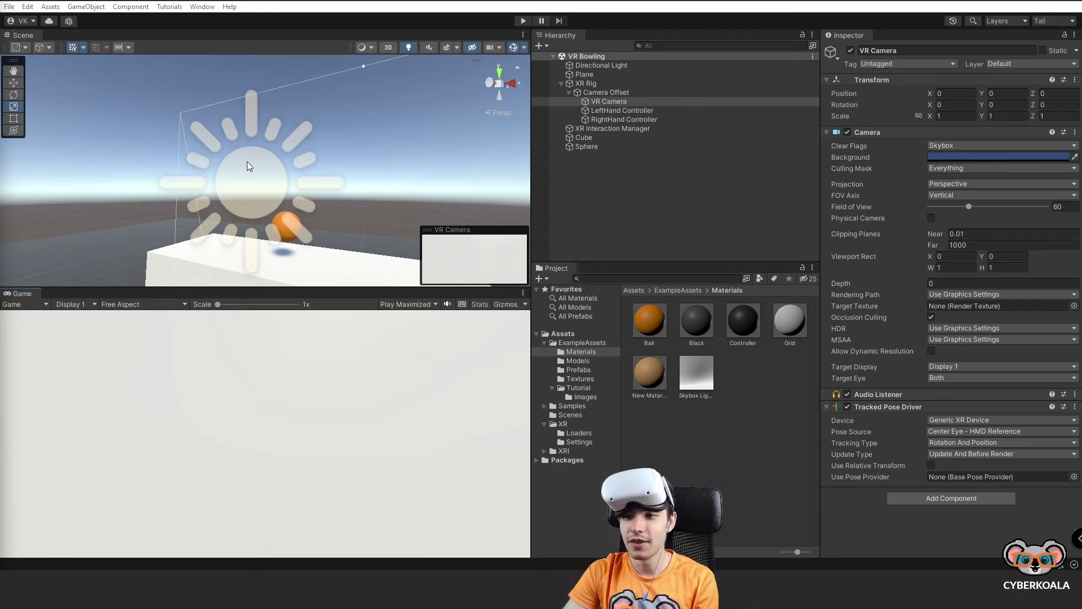
Step: Create a new cube, set its Z scale to 17.51 and its position to 0, 0, 0
click(569, 203)
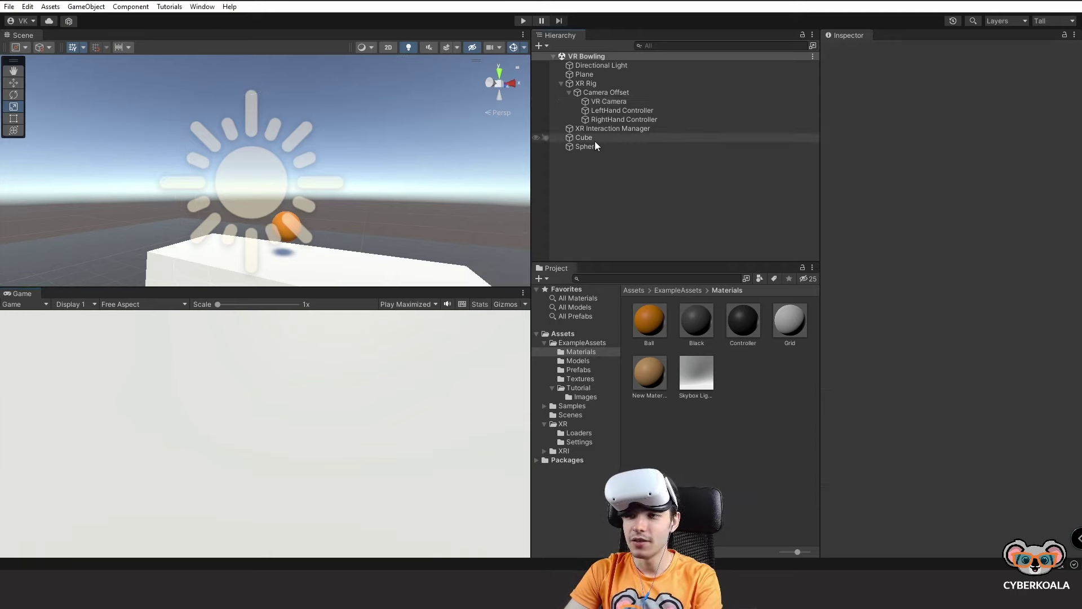
right_click(592, 204)
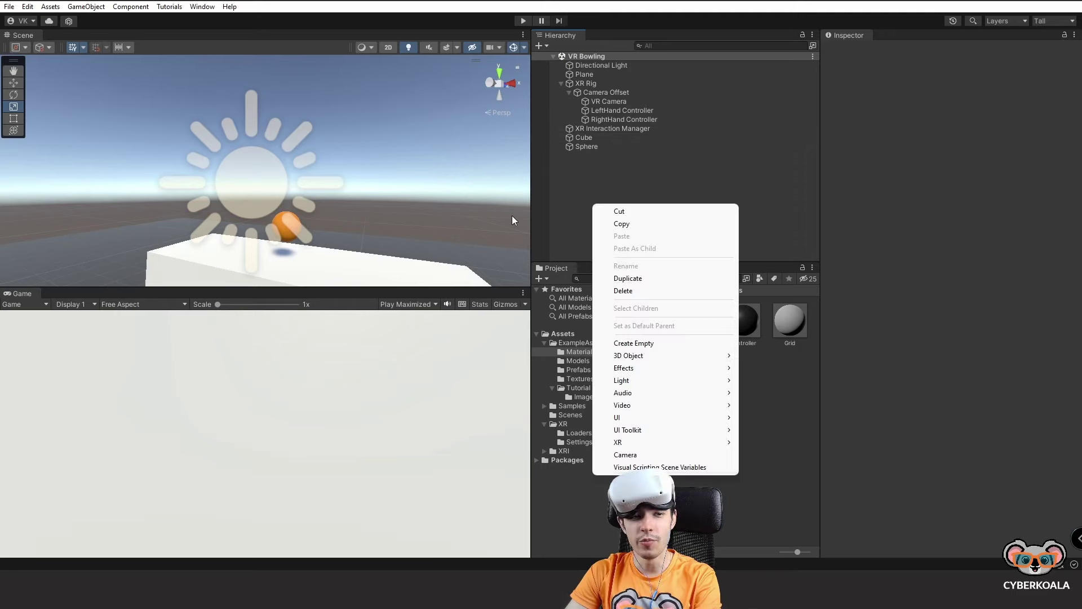
mouse_move(652, 355)
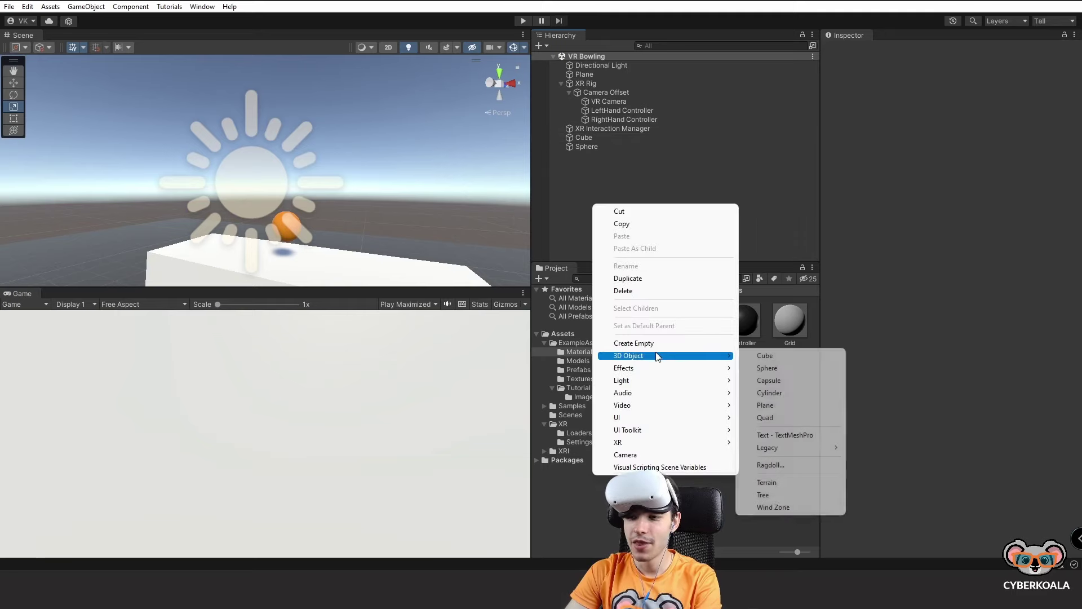
click(826, 357)
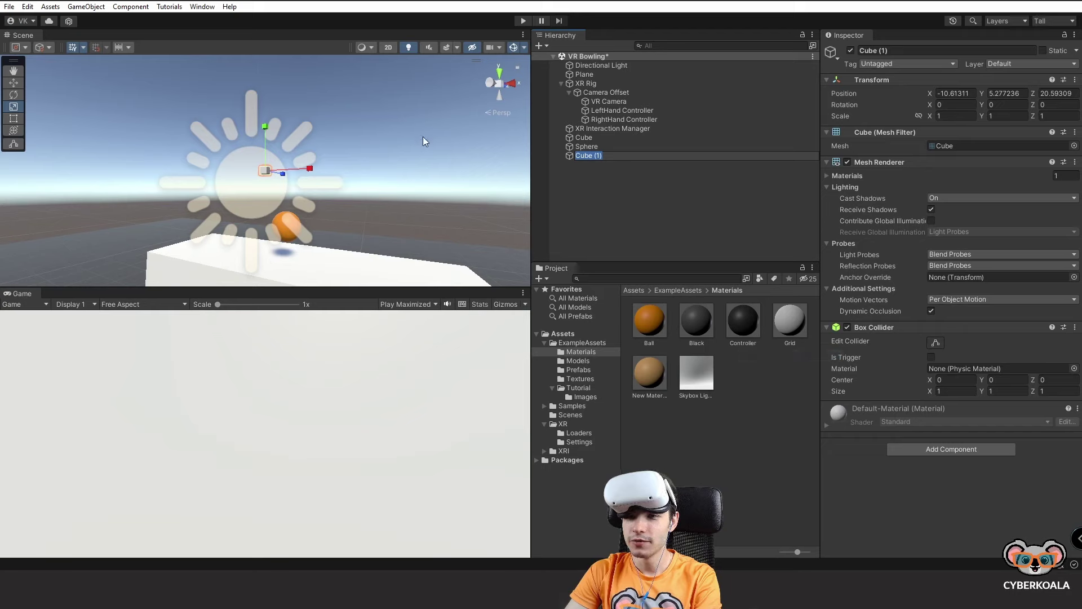
key(Return)
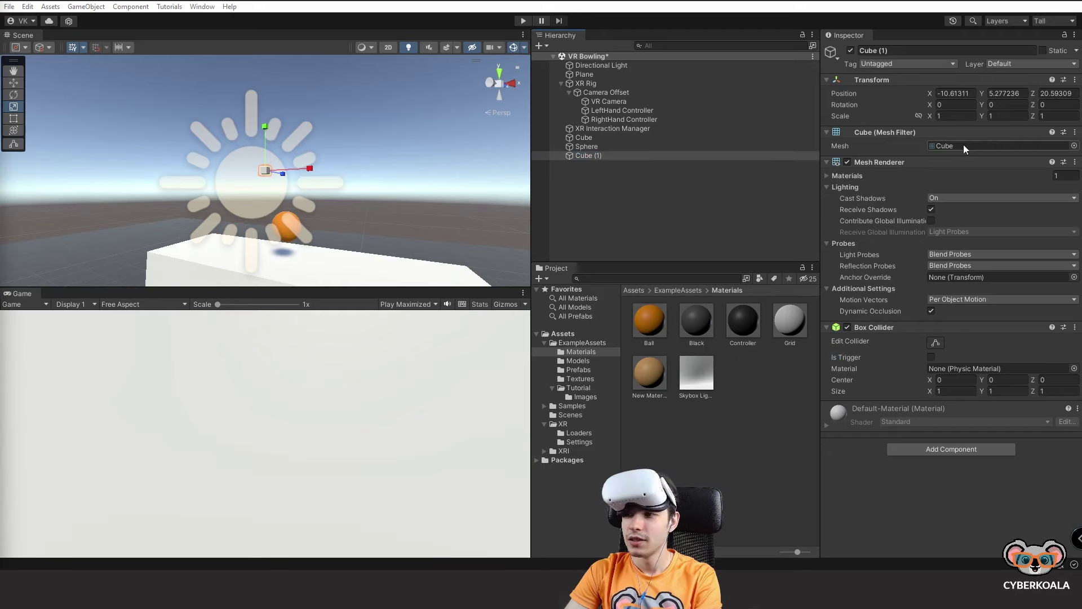
click(1053, 116)
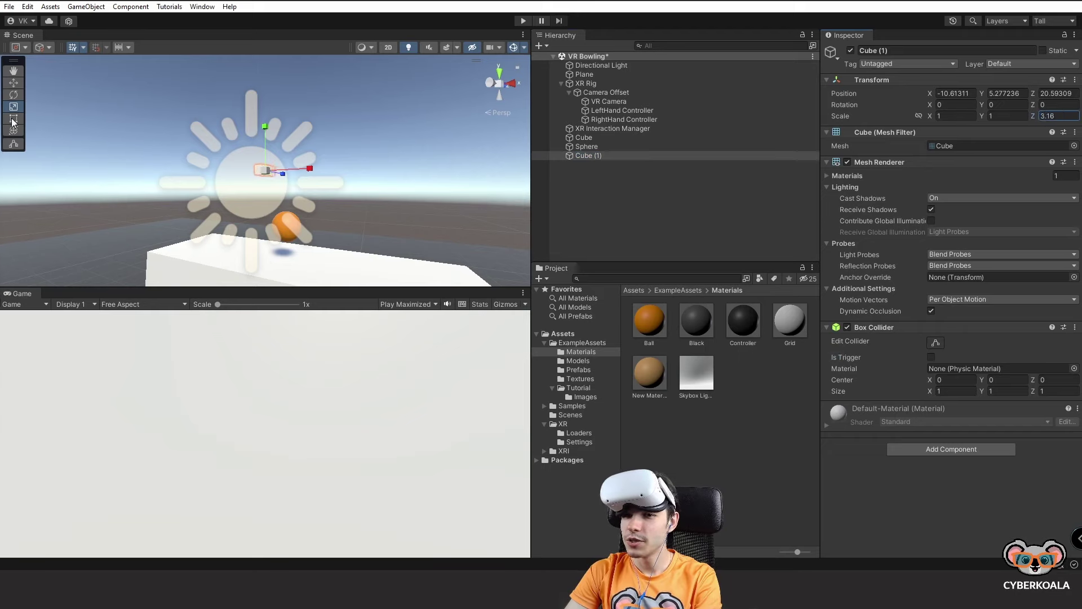
right_drag(241, 141, 169, 147)
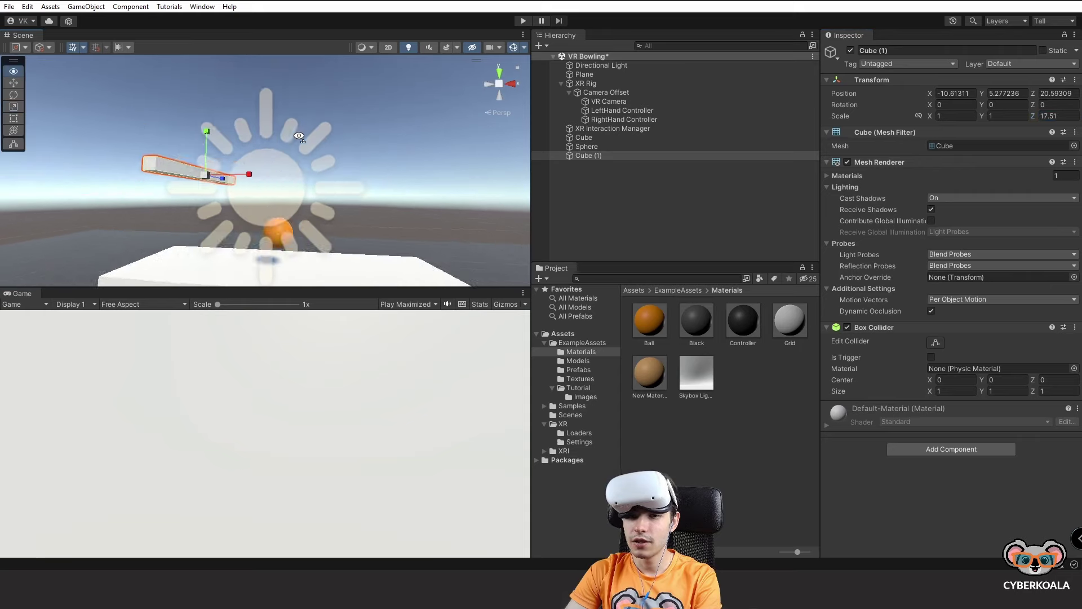
click(958, 94)
text(0)
key(Tab)
text(0)
key(Tab)
text(0)
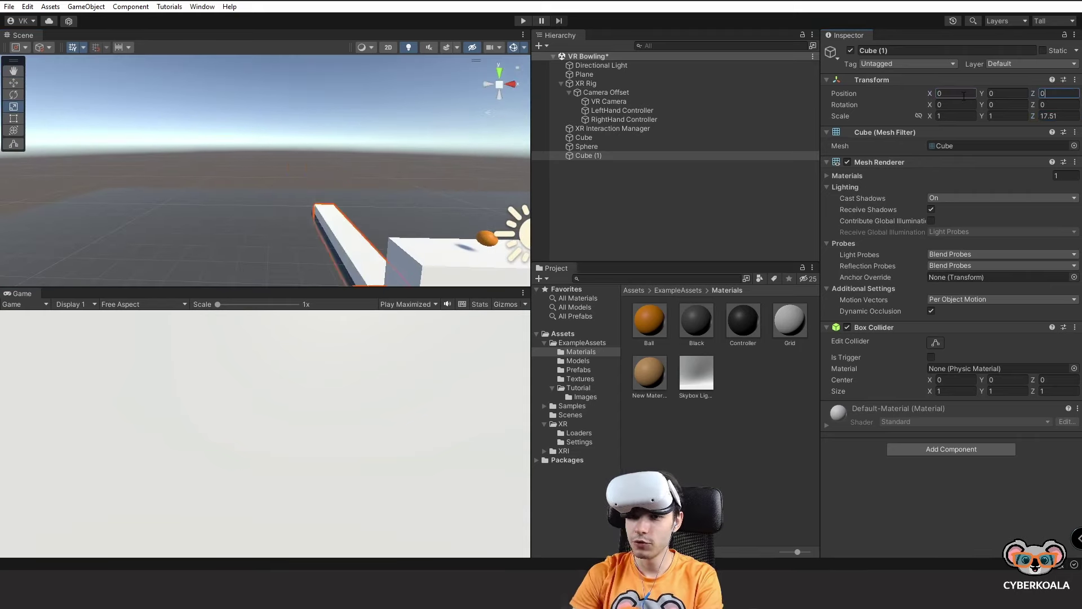
Step: Rotate the cube 90° on Y and widen it to 3.8097 into a long lane slab
mouse_move(240, 177)
right_down()
mouse_move(377, 260)
mouse_move(372, 252)
right_up()
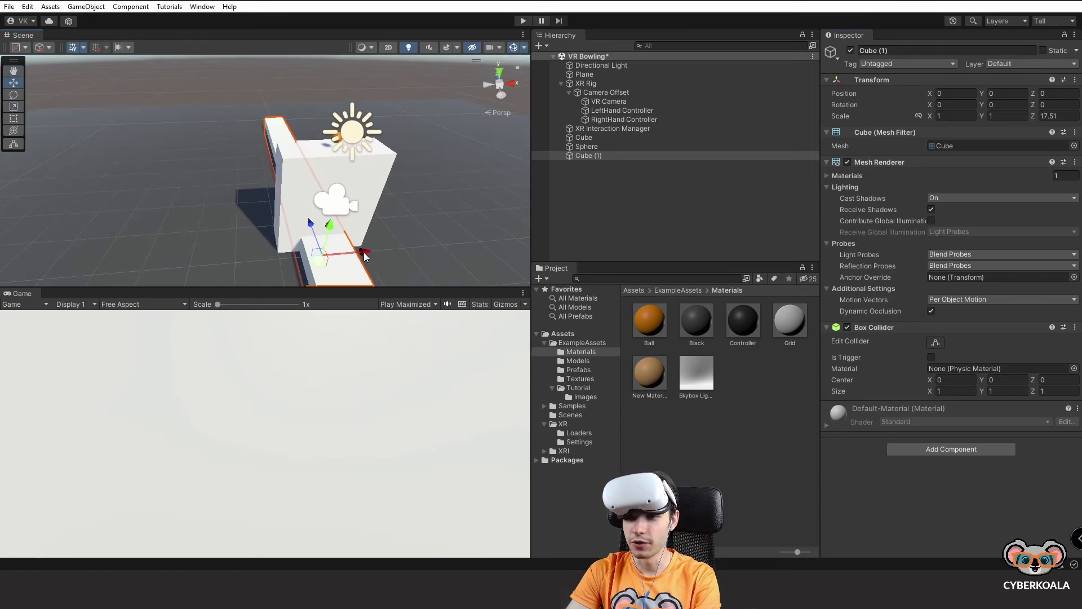
drag(364, 257, 440, 242)
right_drag(439, 242, 378, 218)
key(e)
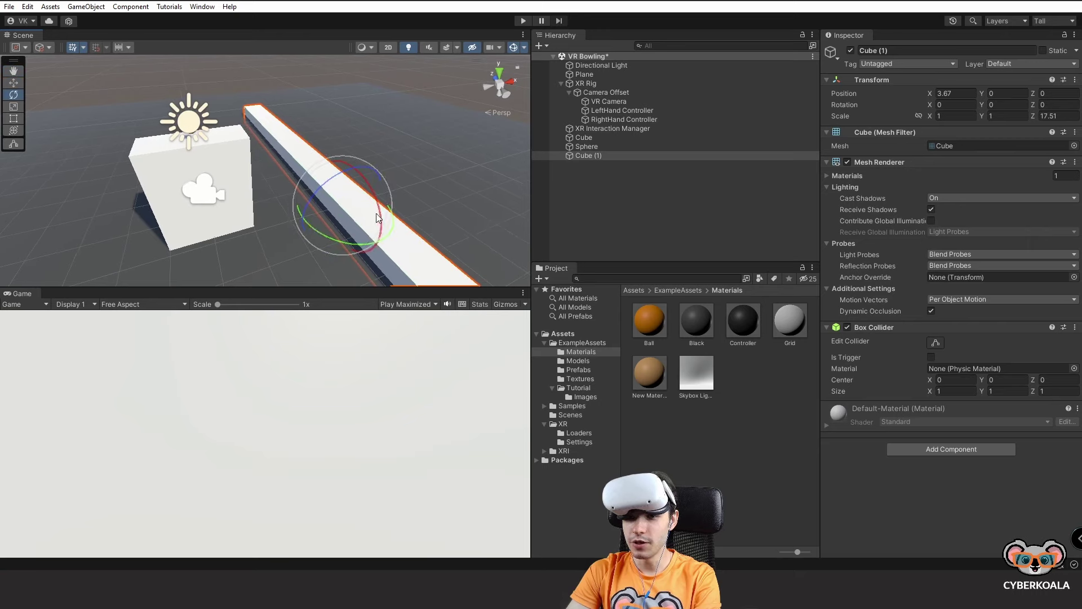
drag(354, 242, 181, 221)
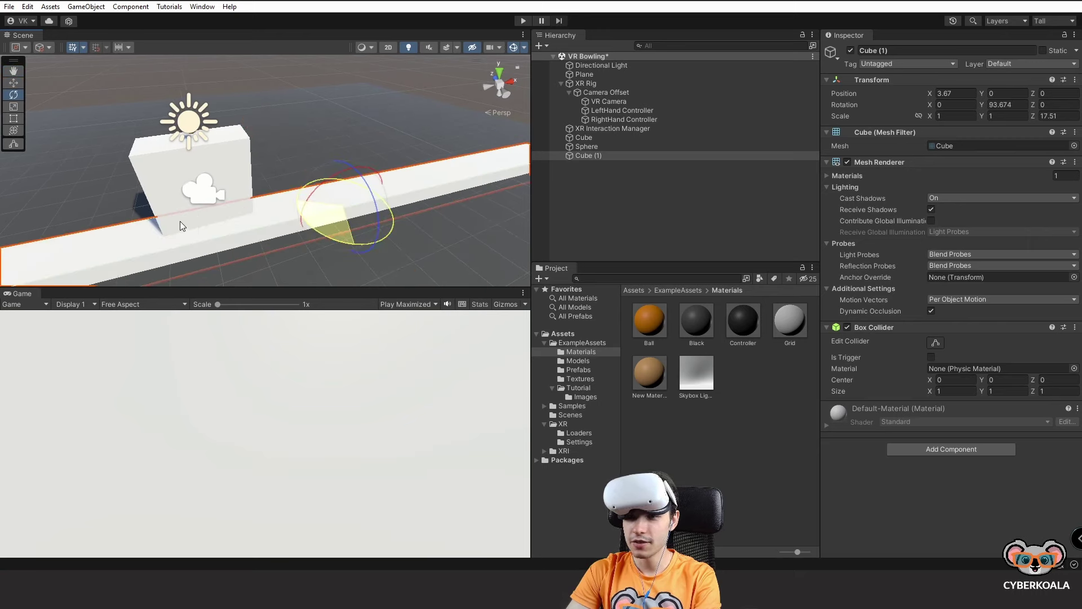
click(1005, 105)
text(90)
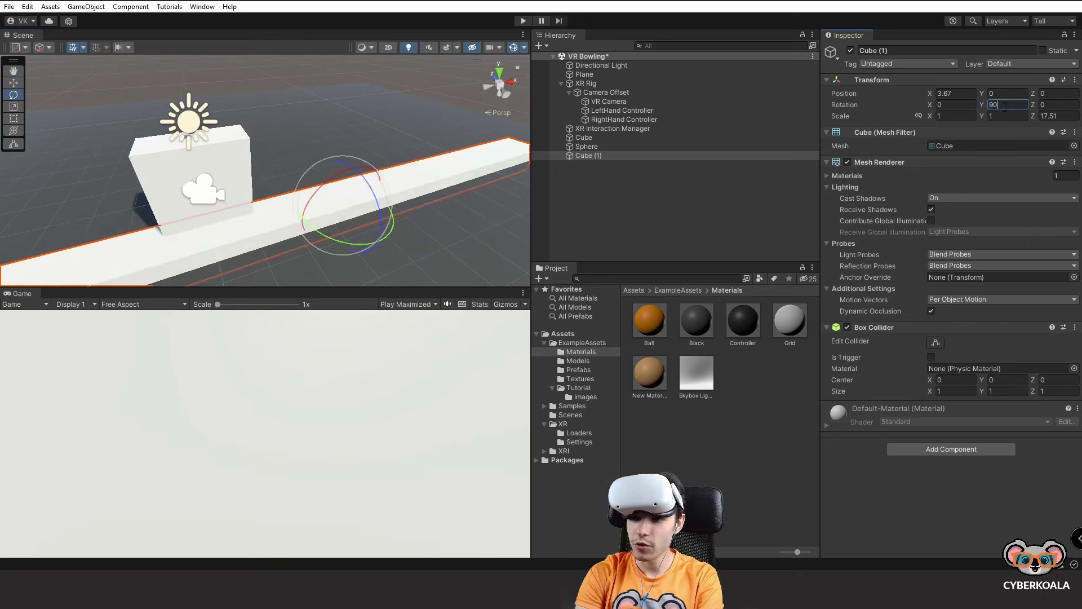
text(w)
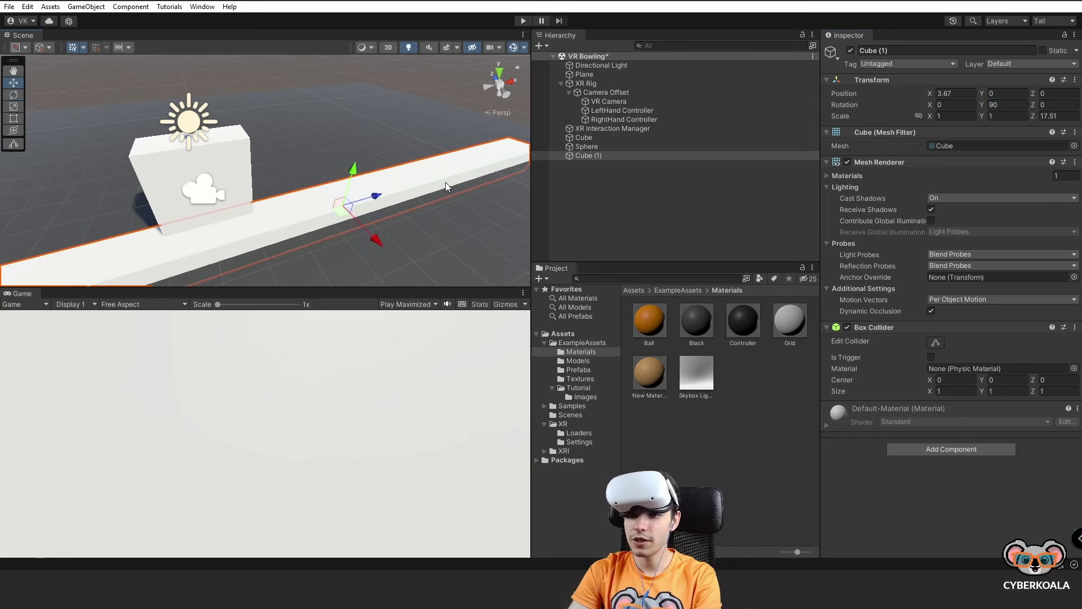
text(r)
drag(382, 242, 471, 300)
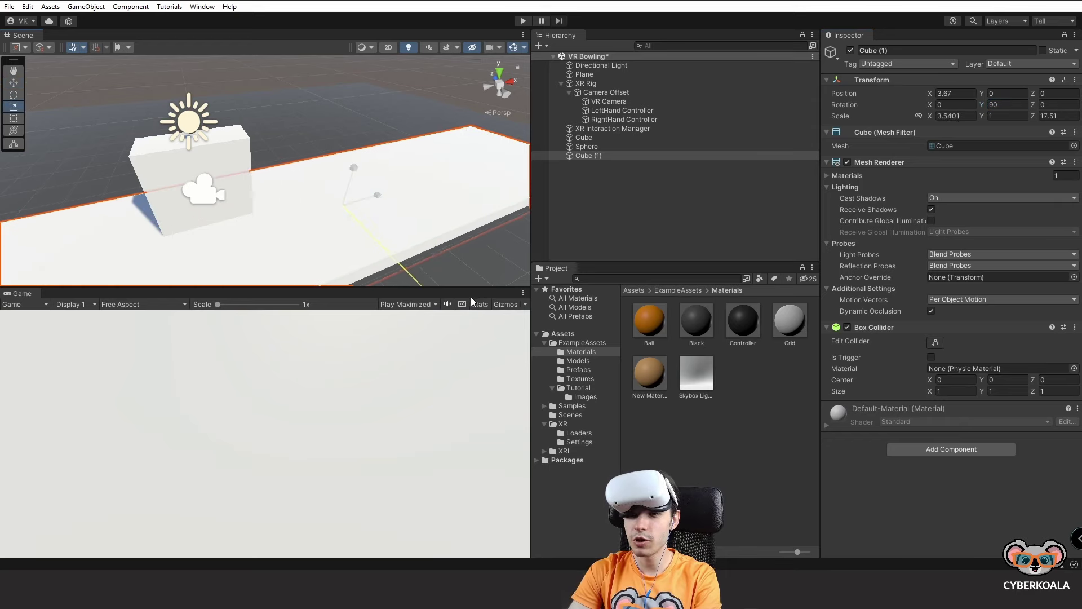
drag(361, 189, 445, 169)
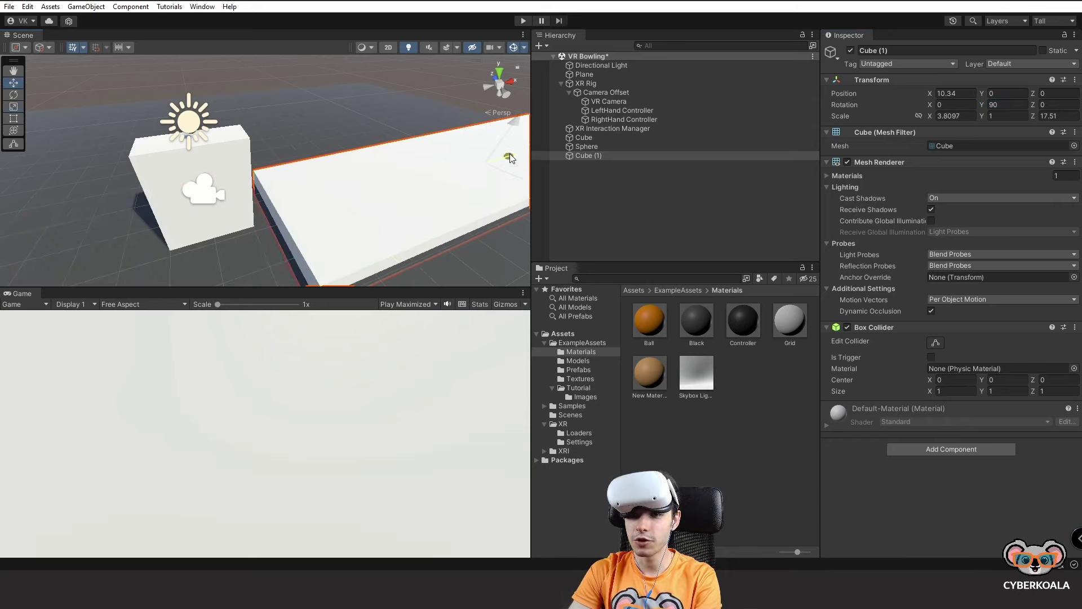
mouse_move(445, 169)
right_down()
mouse_move(546, 160)
mouse_move(364, 137)
right_up()
drag(360, 136, 326, 124)
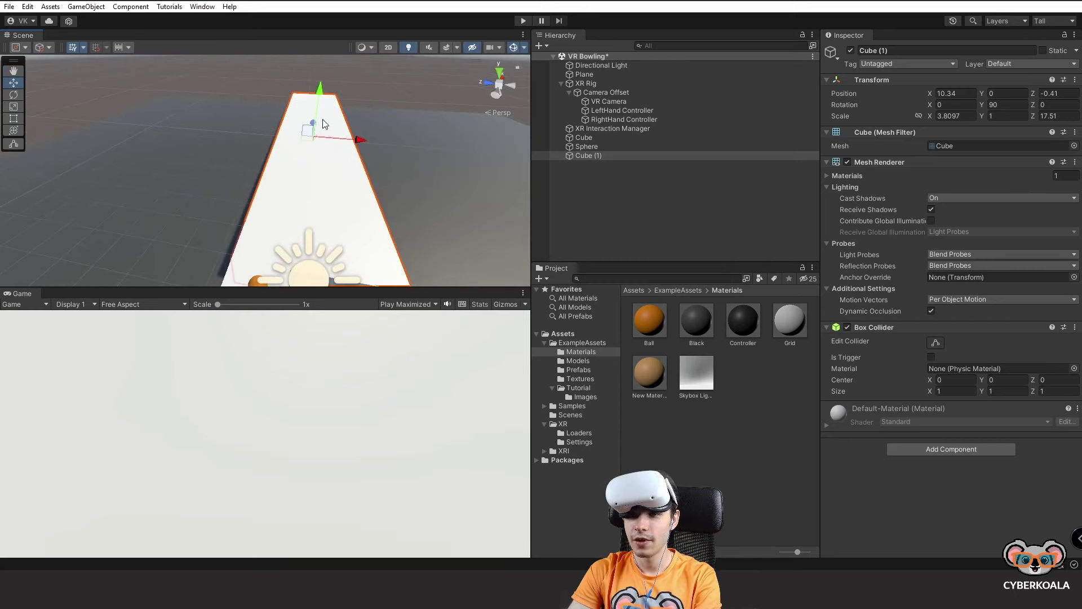
mouse_move(317, 103)
right_down()
mouse_move(282, 76)
mouse_move(156, 158)
right_up()
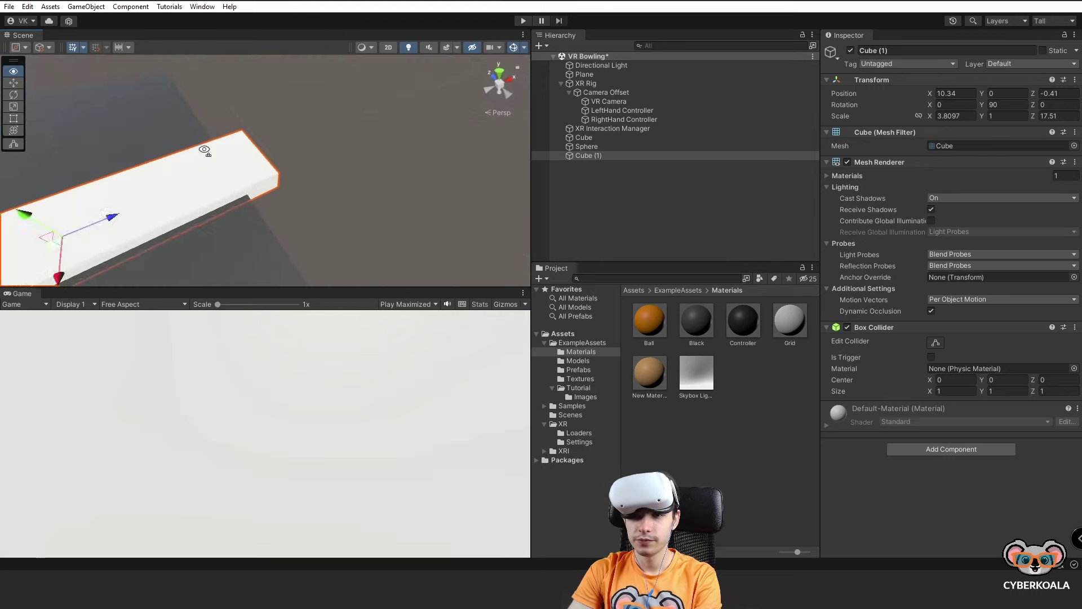
scroll(285, 195, up, 5)
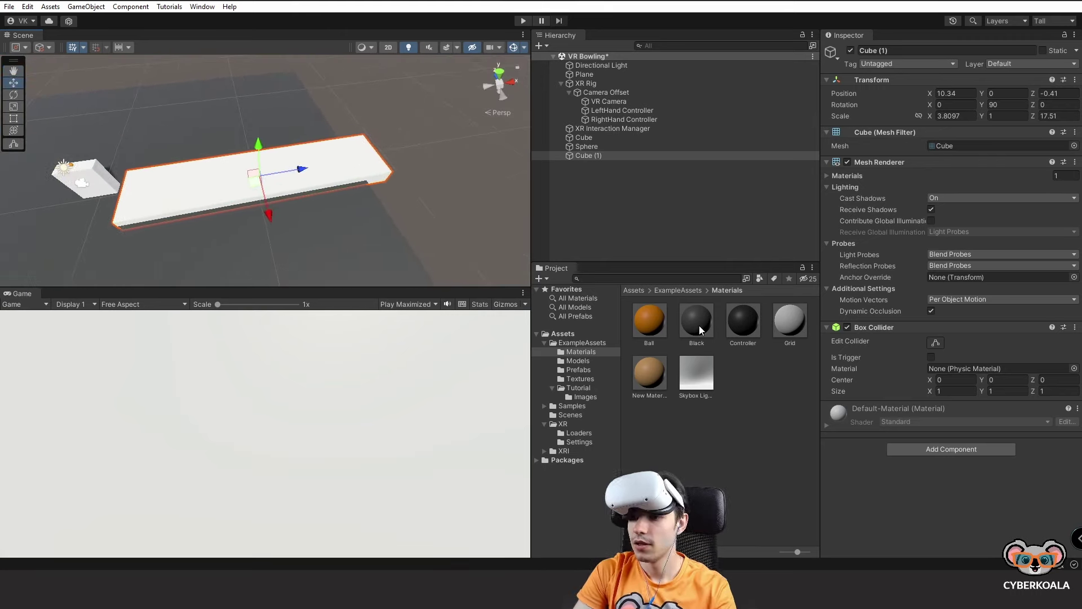
Step: Add a cylinder as a child of the plank and set its Y scale to 0.2
right_click(648, 180)
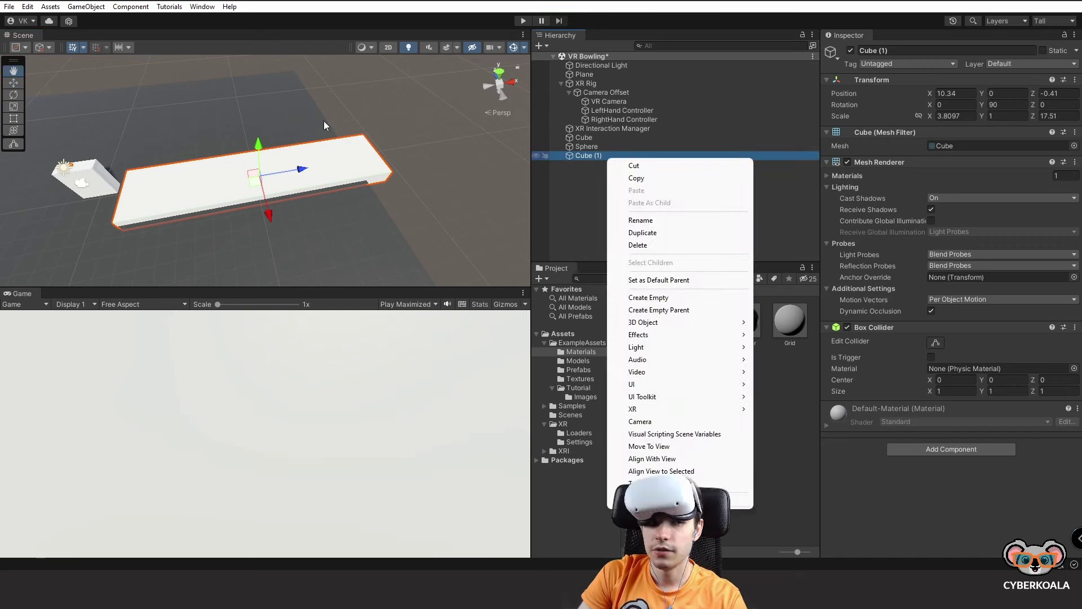
right_drag(352, 159, 360, 169)
right_click(576, 156)
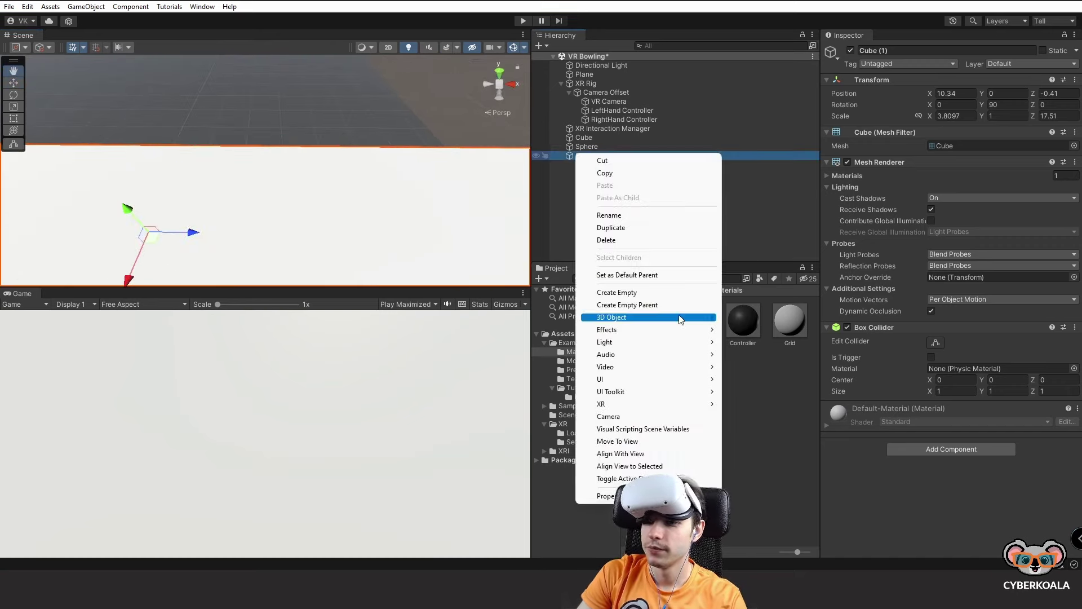
mouse_move(684, 317)
click(761, 356)
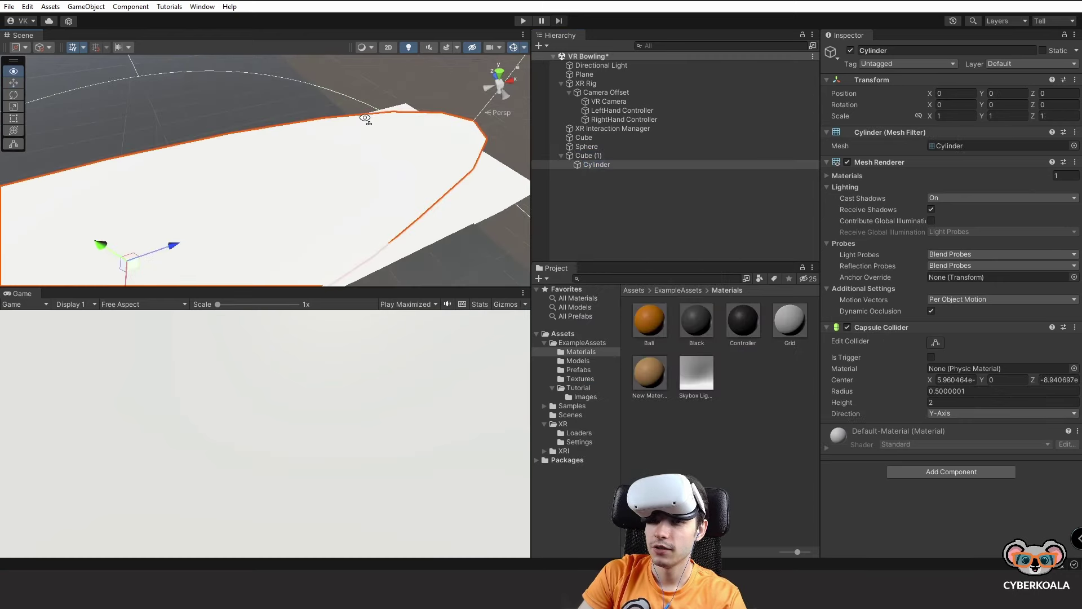
alt+drag(478, 127, 513, 146)
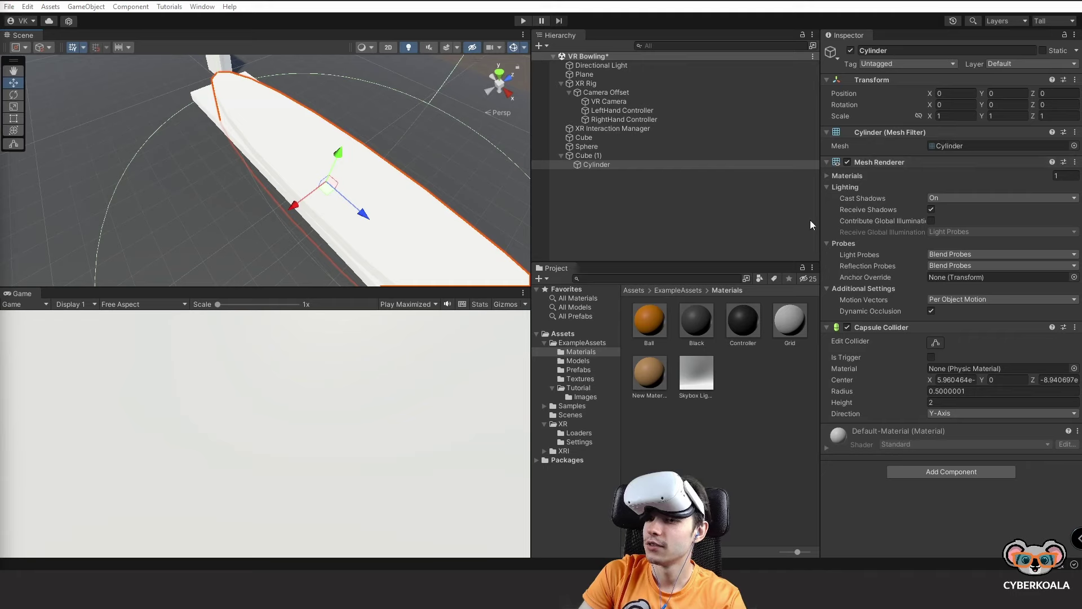
click(621, 165)
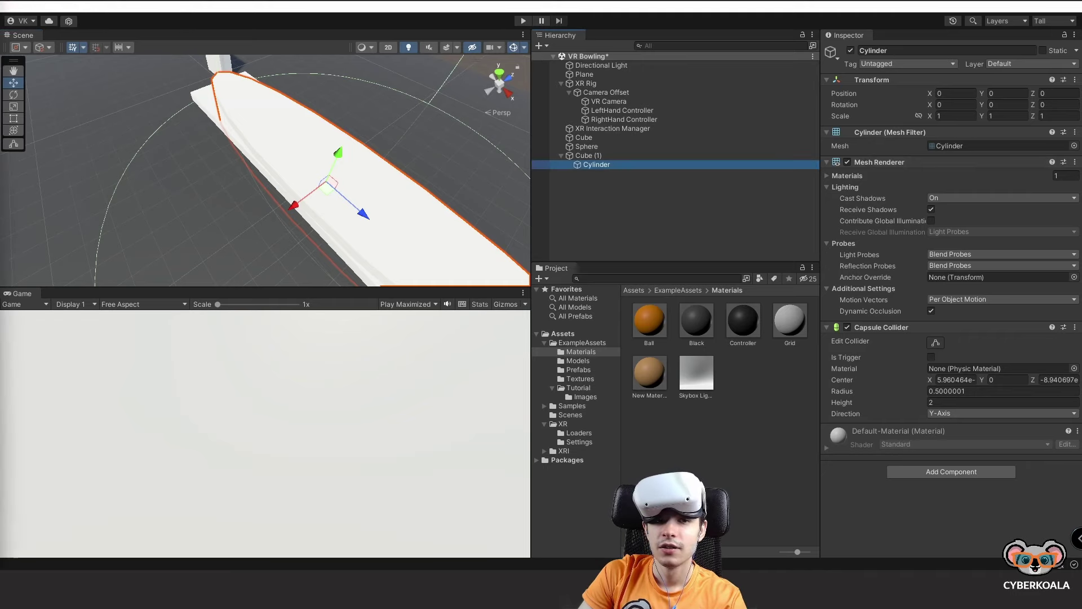
click(1002, 116)
text(0)
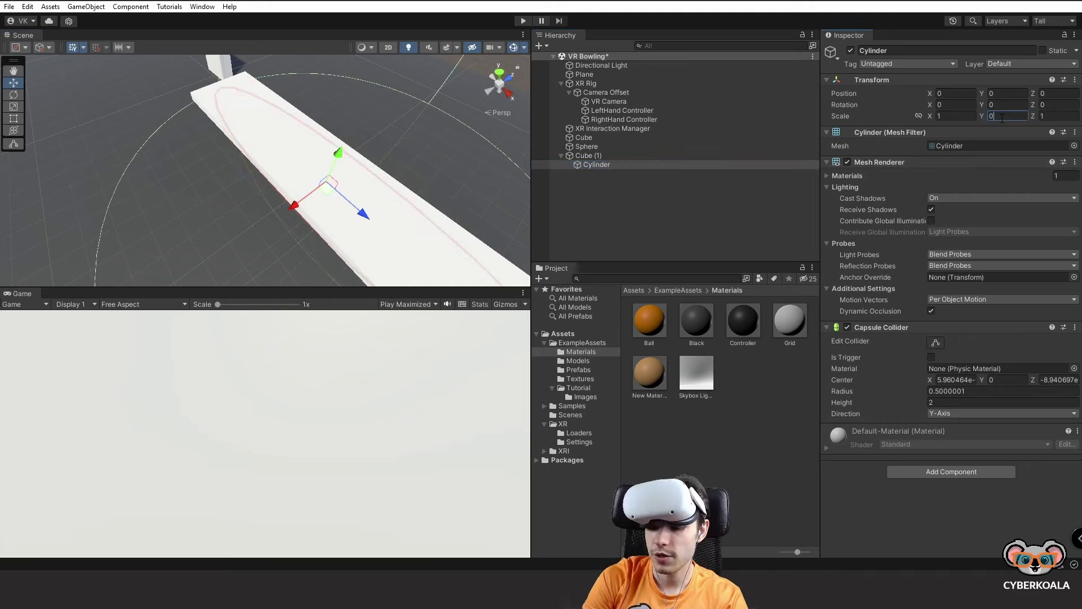
text(.2)
key(Tab)
text(0)
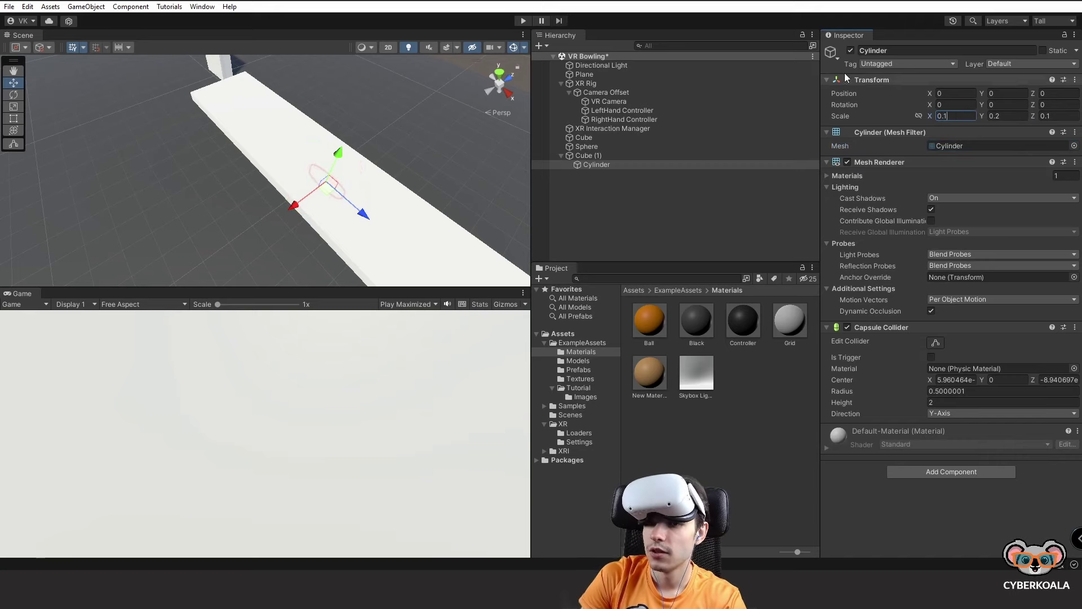
Step: Delete the nested cylinder and bring up the top-level 3D Object menu in the Hierarchy
click(326, 168)
click(335, 141)
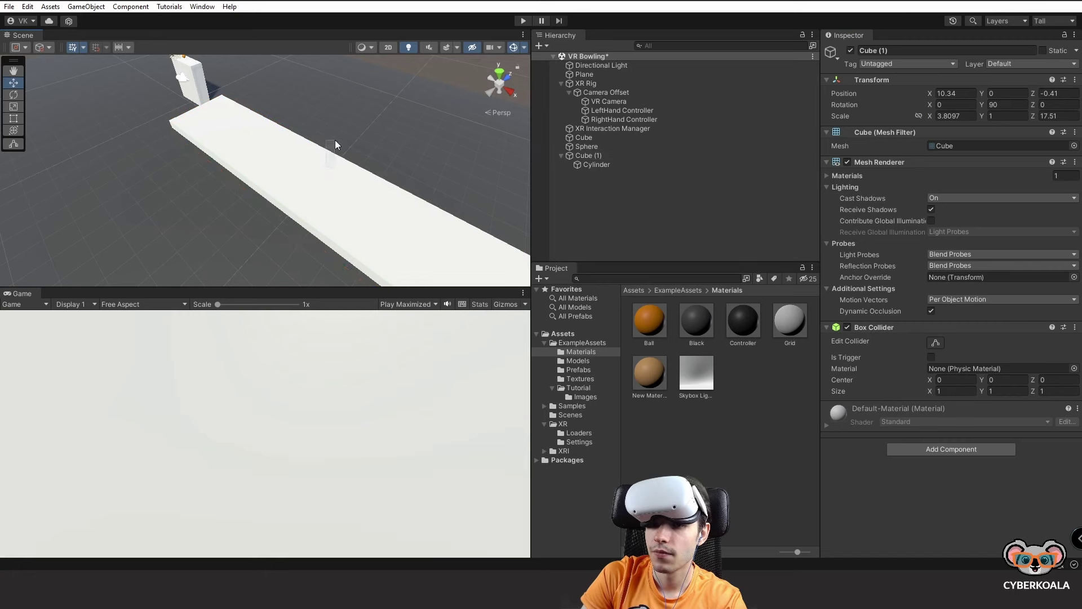
click(544, 165)
click(326, 172)
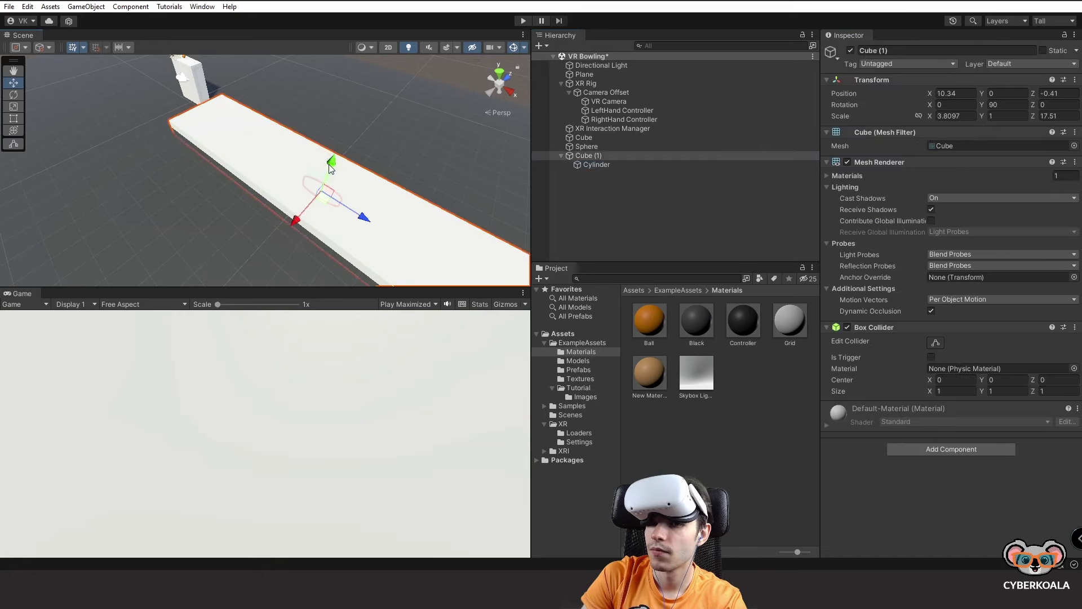
click(626, 167)
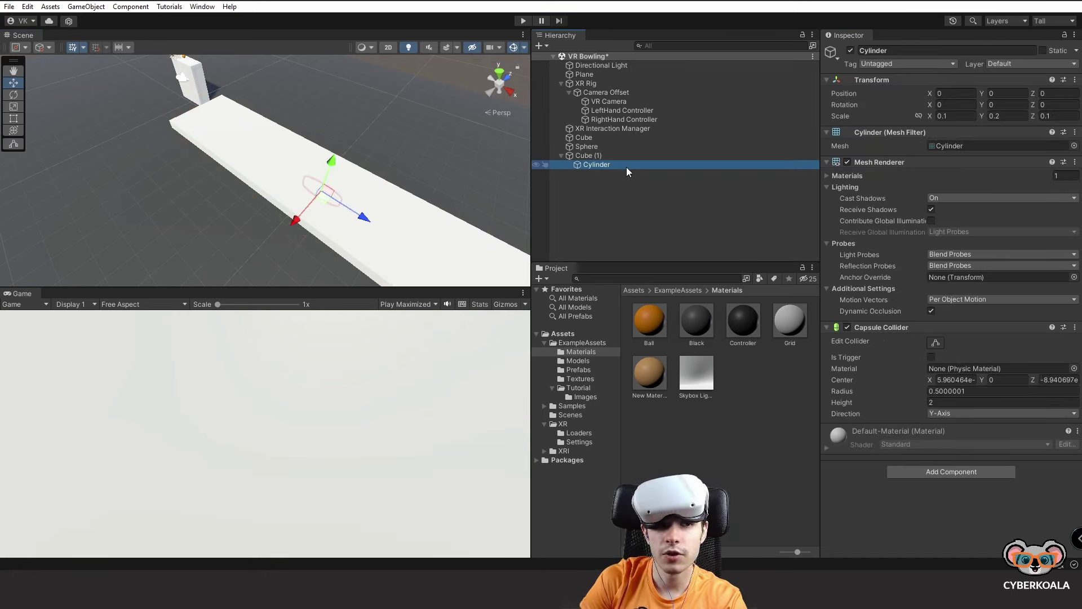
key(Delete)
right_click(627, 167)
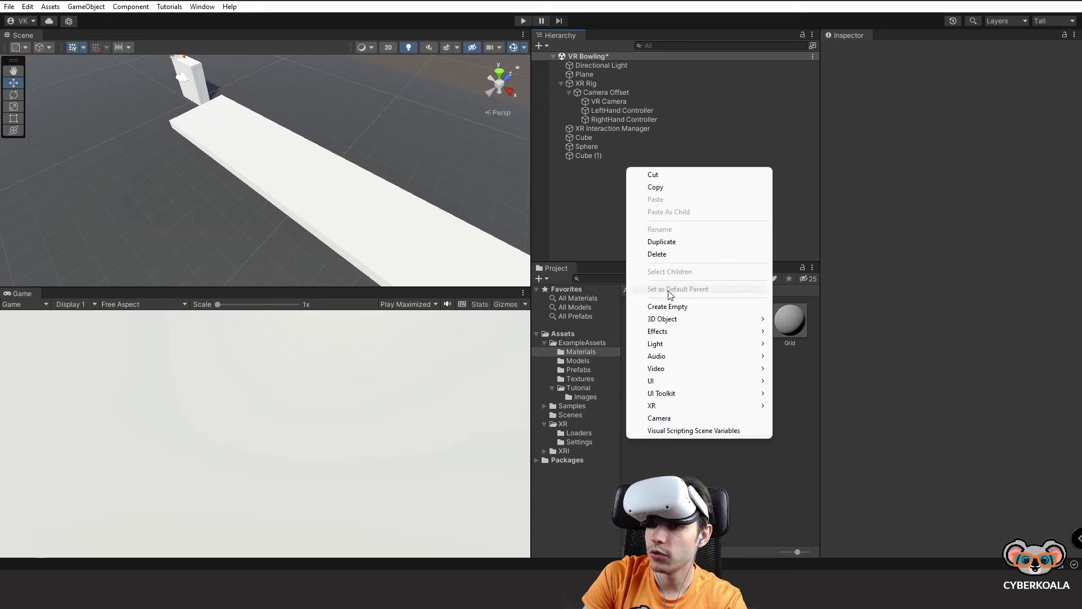
mouse_move(704, 319)
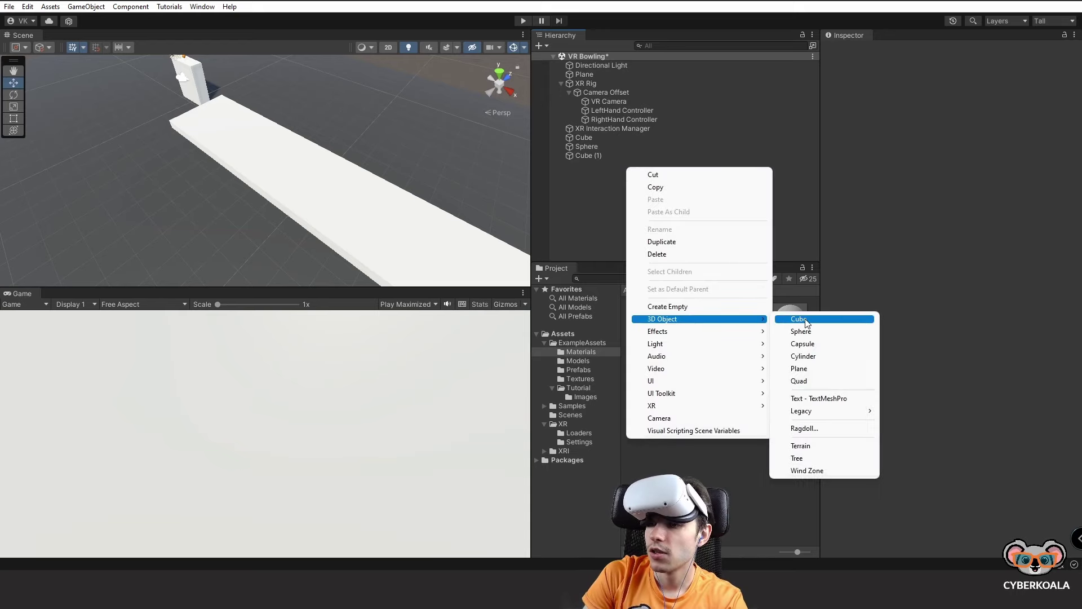
Step: Add a top-level cylinder scaled 0.1 × 0.2 × 0.1 named Caggle; rename the plank Bowling Plane
click(821, 358)
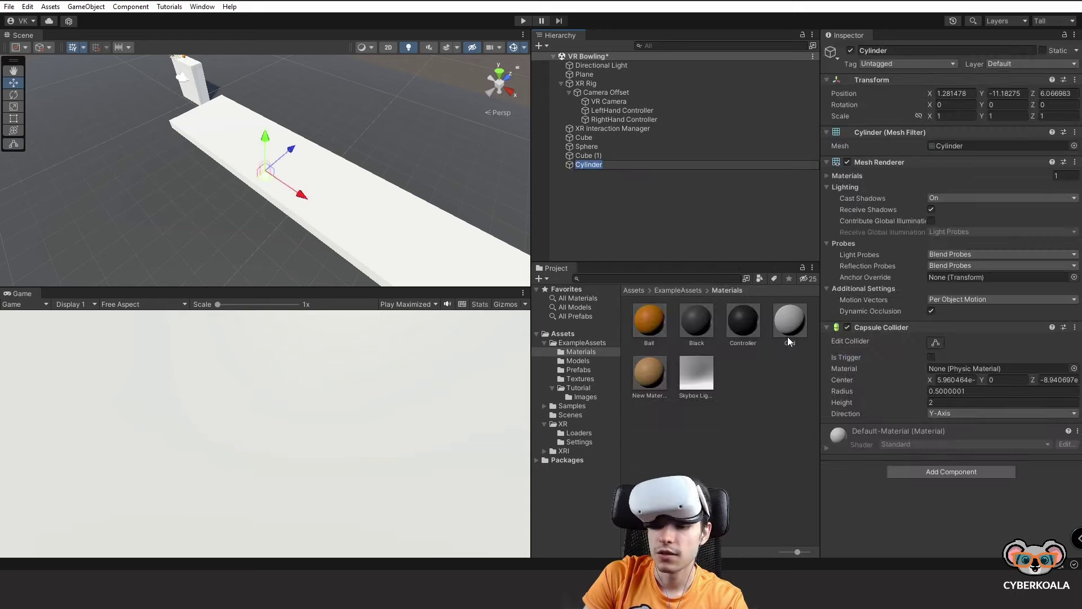
click(957, 115)
text(0.1)
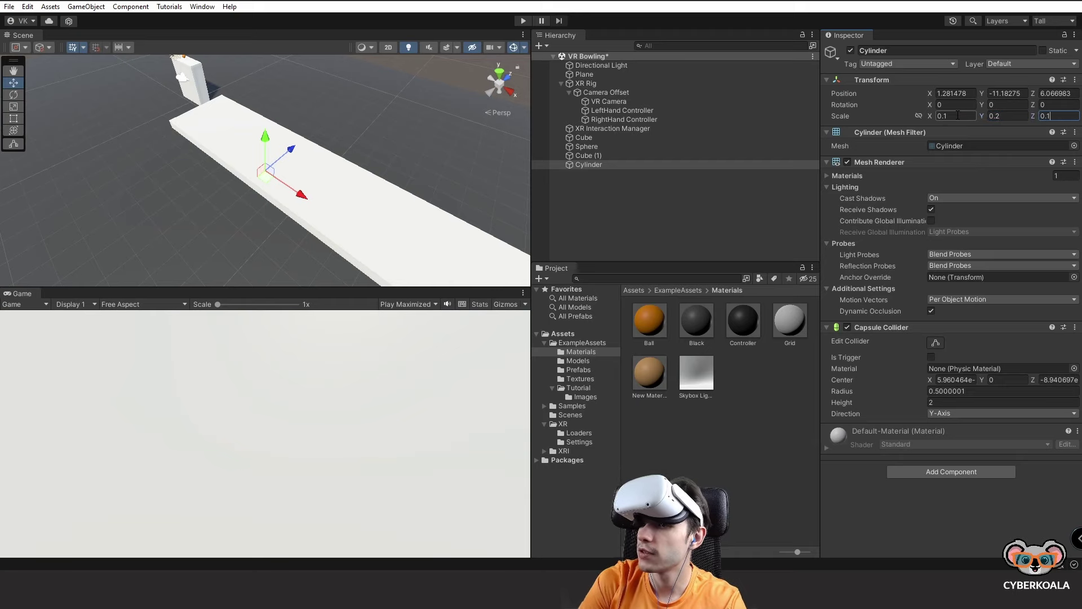
click(674, 152)
text(Bowling Pla)
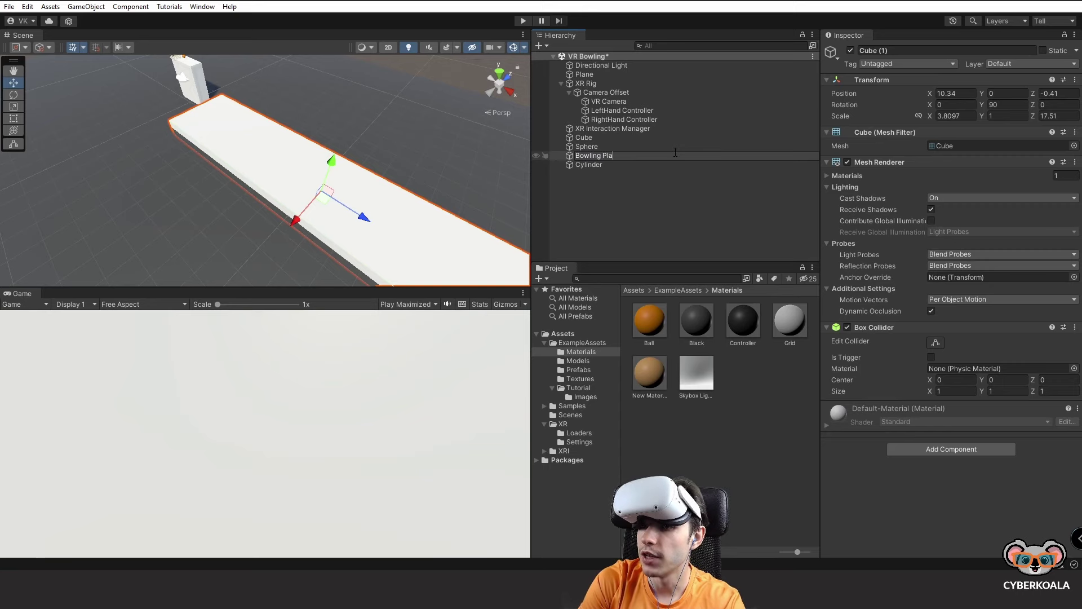
text(ne)
key(Return)
click(637, 164)
key(F2)
text(Cagg)
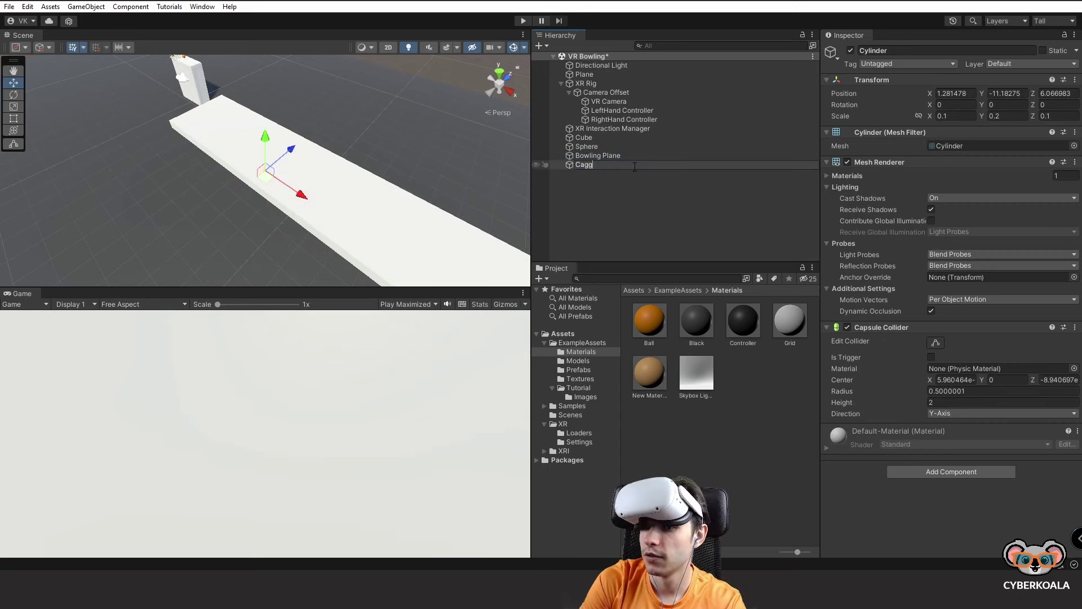
text(le)
key(Return)
Step: Stand Caggle on the lane at 6.448, 0.707, -0.26 and apply New Material to it
drag(265, 140, 274, 89)
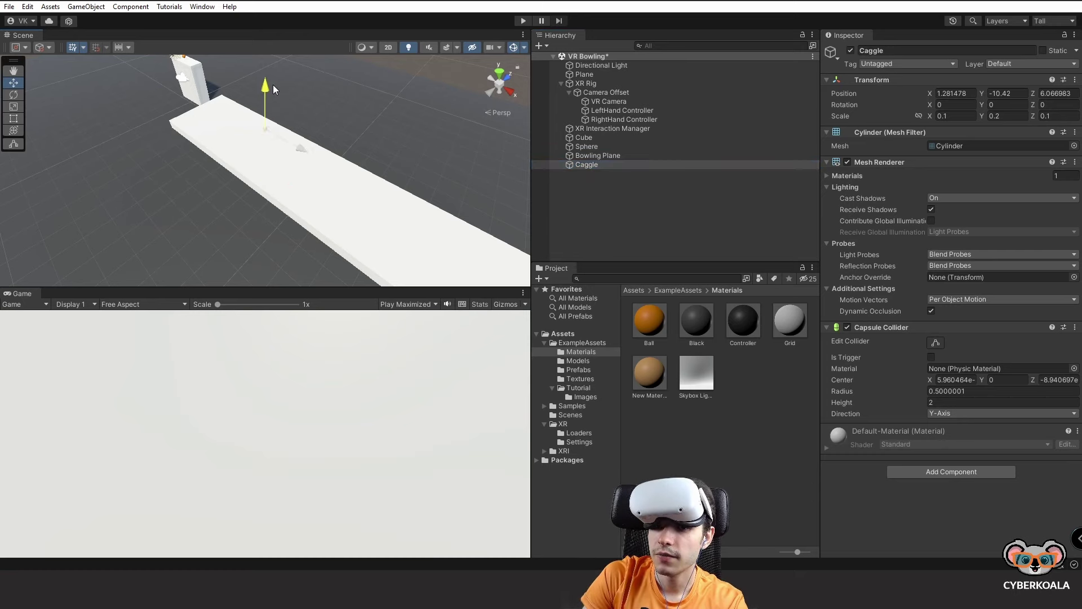
scroll(305, 79, down, 5)
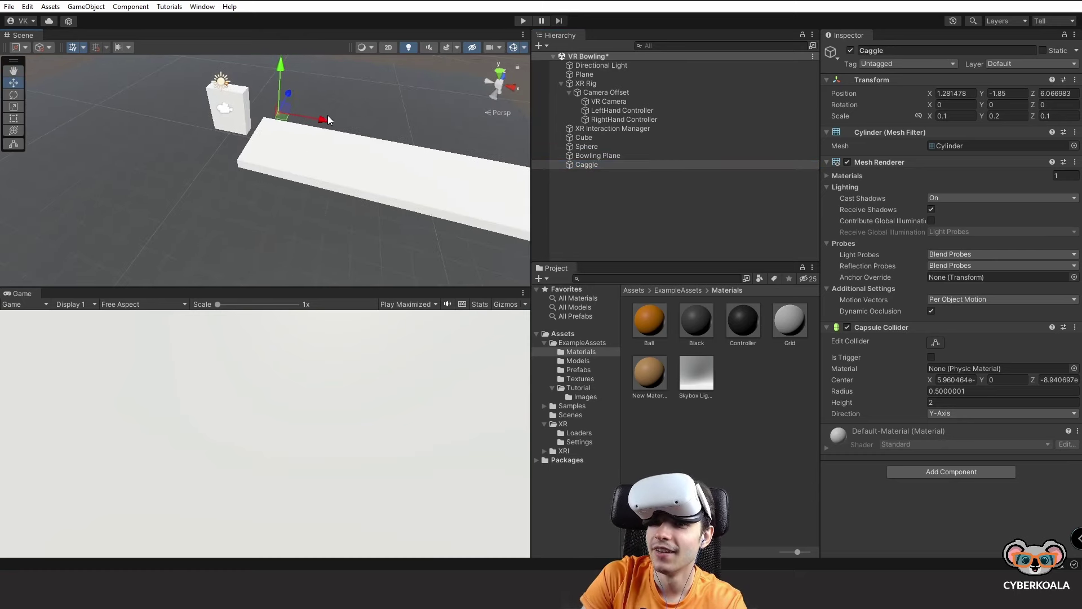
drag(393, 133, 527, 138)
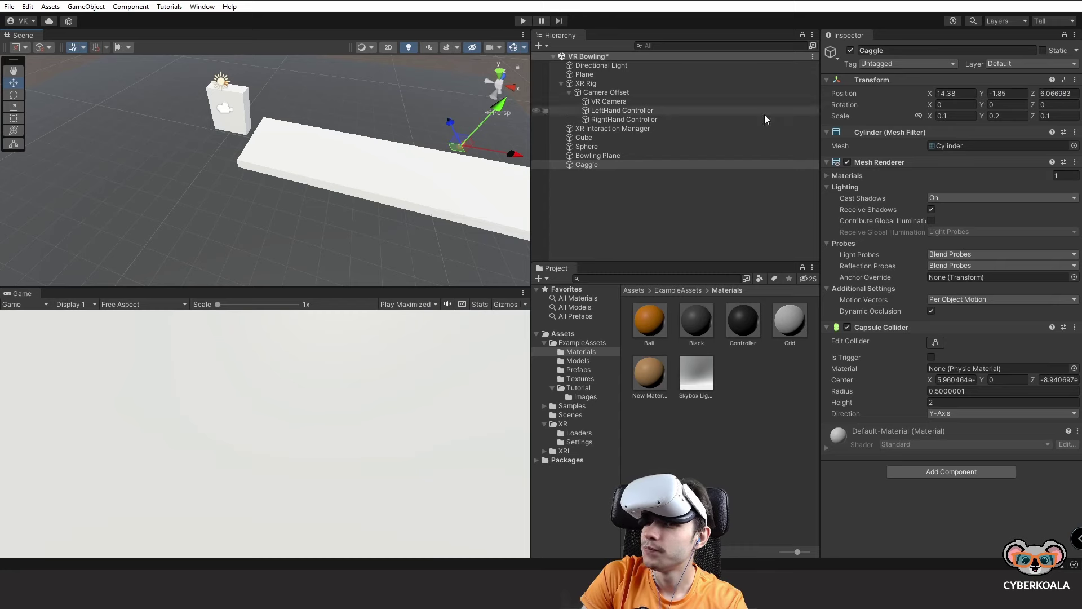
alt+drag(463, 179, 457, 145)
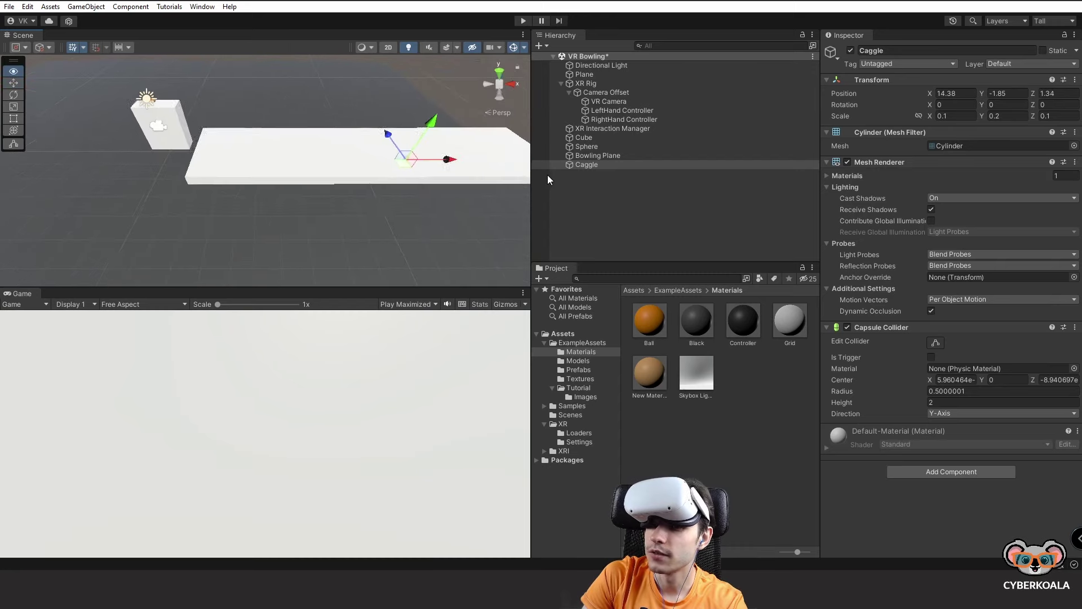
drag(462, 100, 599, 45)
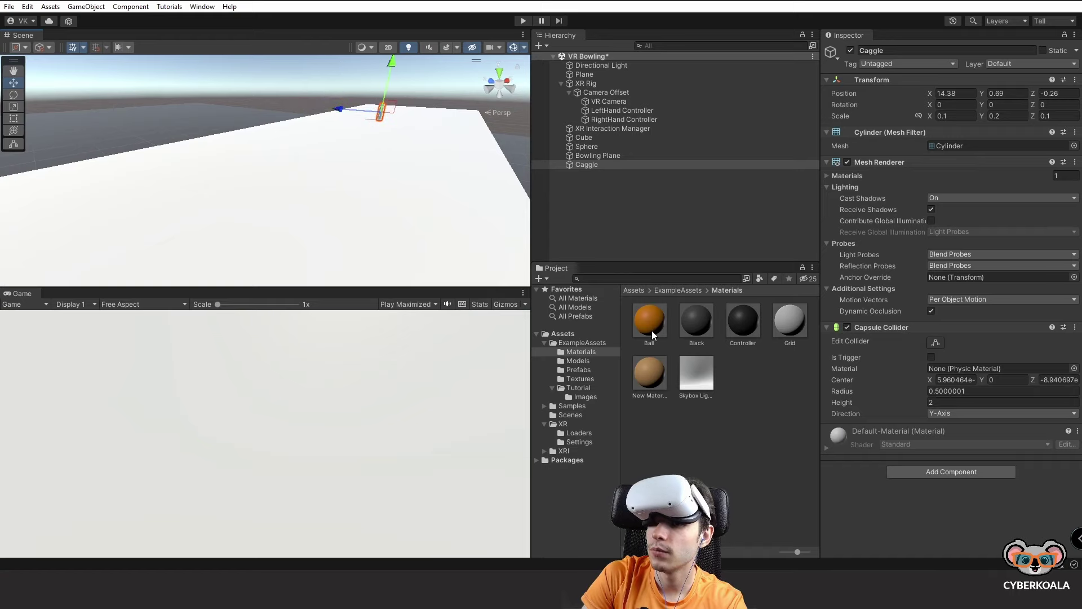
drag(654, 366, 581, 165)
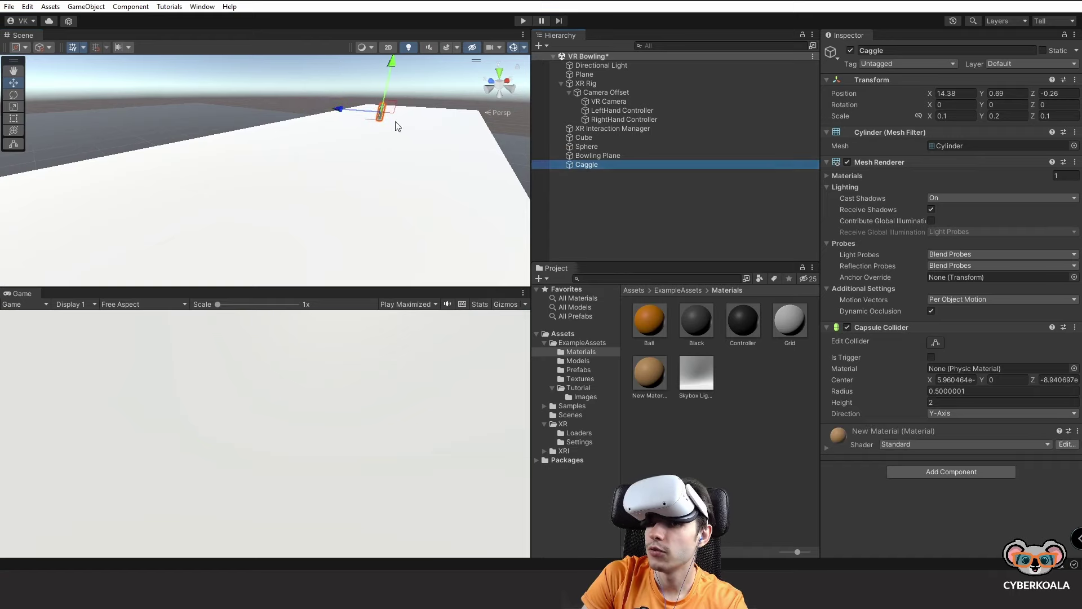
mouse_move(397, 126)
alt+mouse_down()
mouse_move(158, 116)
mouse_move(232, 188)
alt+mouse_up()
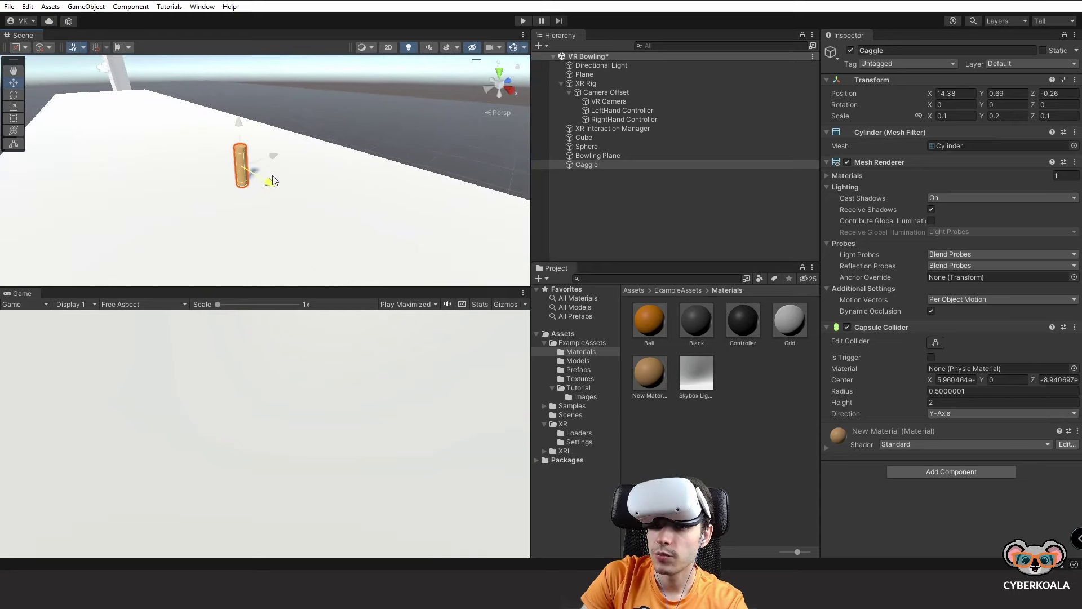
mouse_move(168, 98)
alt+mouse_down()
mouse_move(454, 163)
mouse_move(231, 141)
mouse_move(418, 120)
alt+mouse_up()
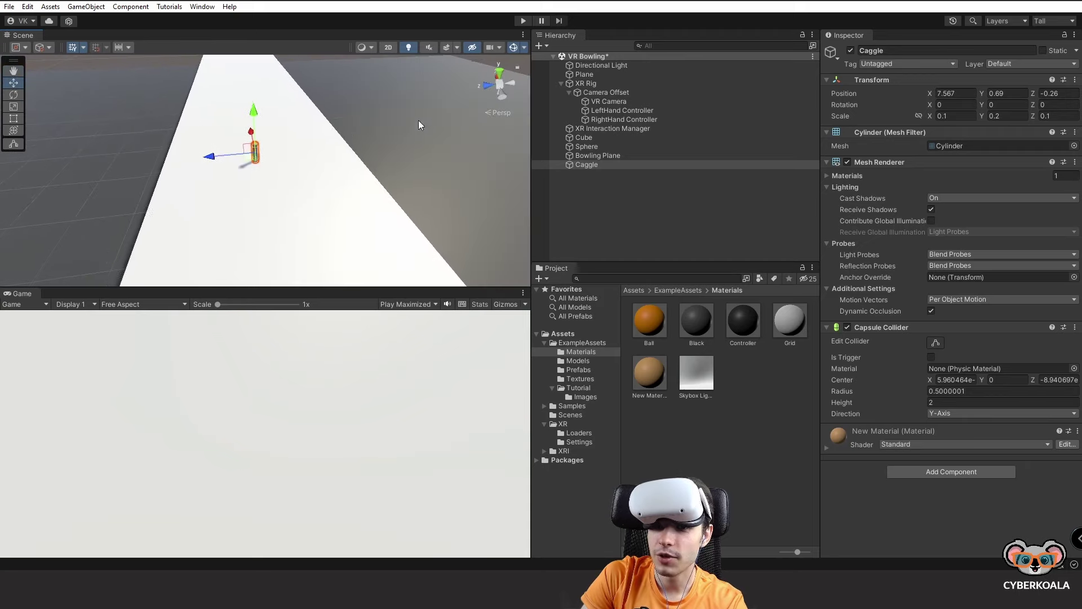
mouse_move(255, 151)
mouse_down()
mouse_move(265, 186)
mouse_move(32, 212)
mouse_move(251, 208)
mouse_up()
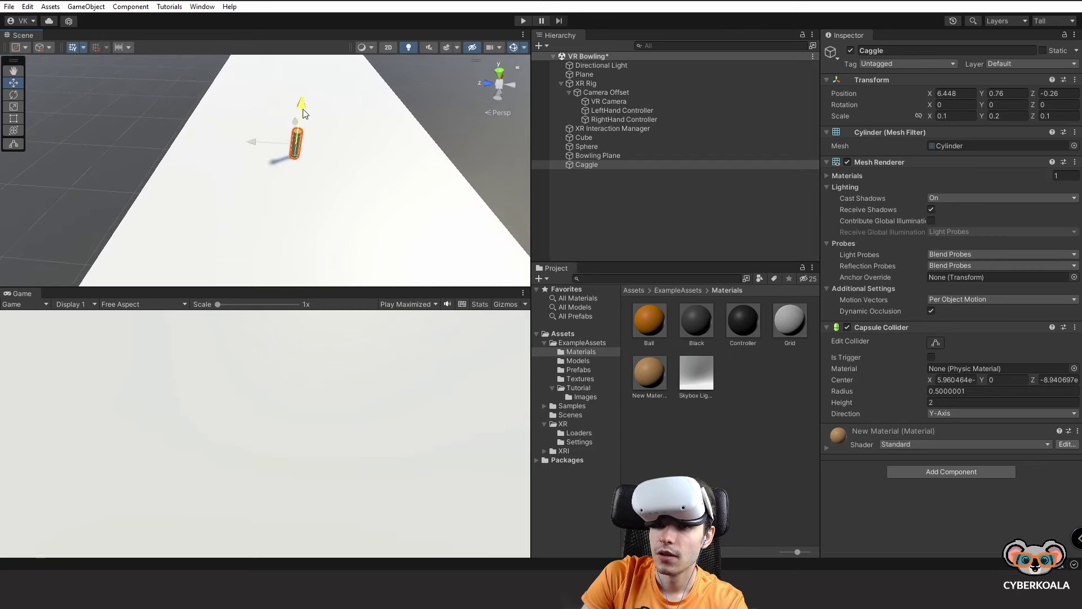
mouse_move(266, 220)
alt+mouse_down()
mouse_move(209, 163)
mouse_move(272, 200)
alt+mouse_up()
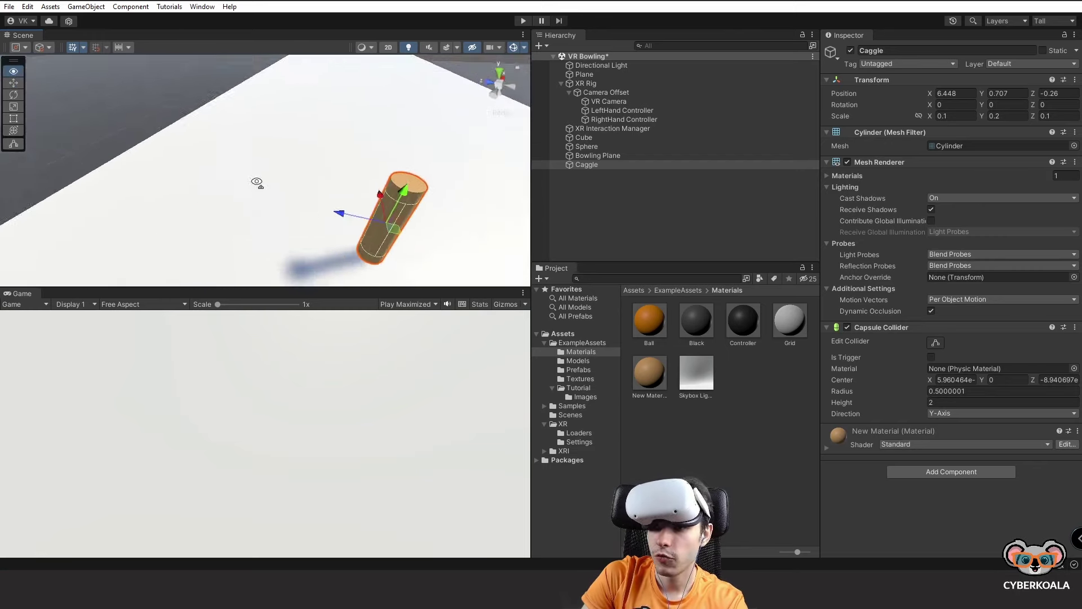
Step: Duplicate Caggle into seven copies and arrange all eight pins in a formation on the lane
key(ctrl+d)
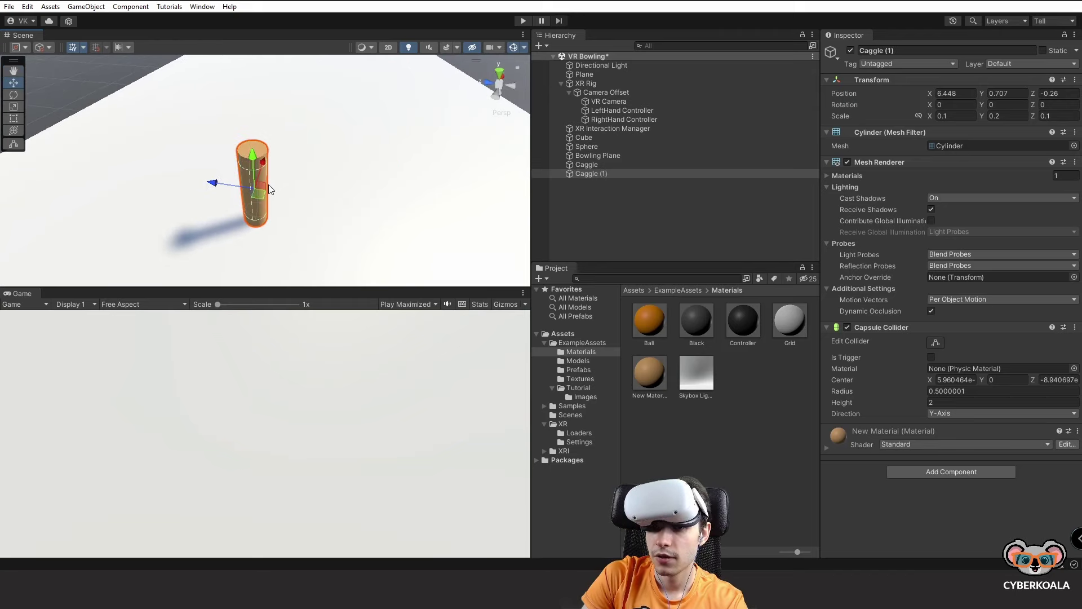
mouse_move(221, 186)
mouse_down()
mouse_move(187, 184)
mouse_move(201, 138)
mouse_move(285, 150)
mouse_move(391, 196)
mouse_move(391, 229)
mouse_up()
key(ctrl+d)
key(ctrl+d)
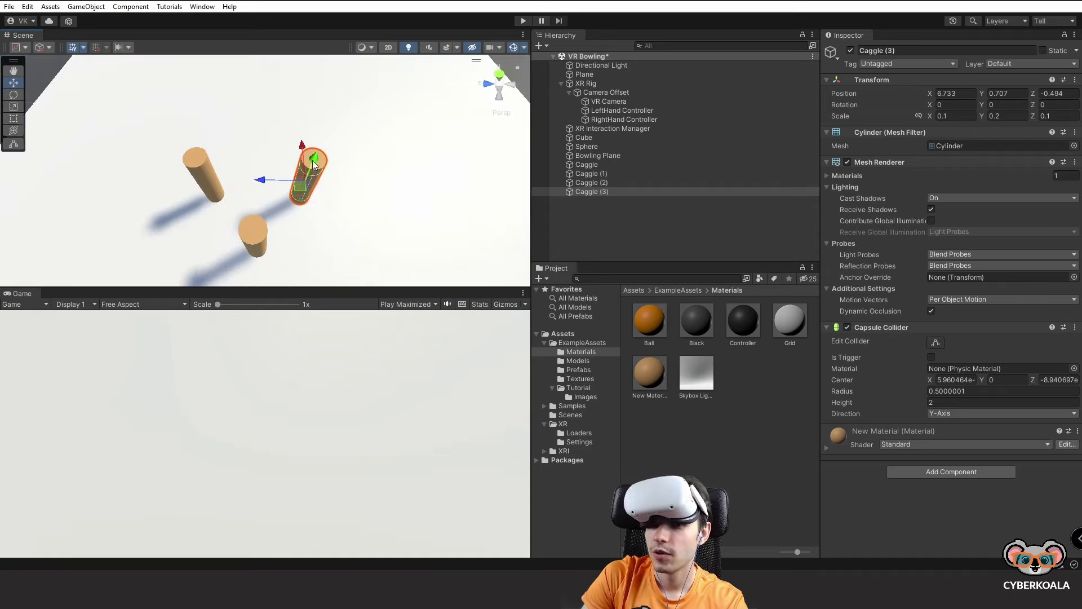
mouse_move(313, 164)
mouse_down()
mouse_move(304, 116)
mouse_move(160, 118)
mouse_up()
key(ctrl+d)
click(309, 128)
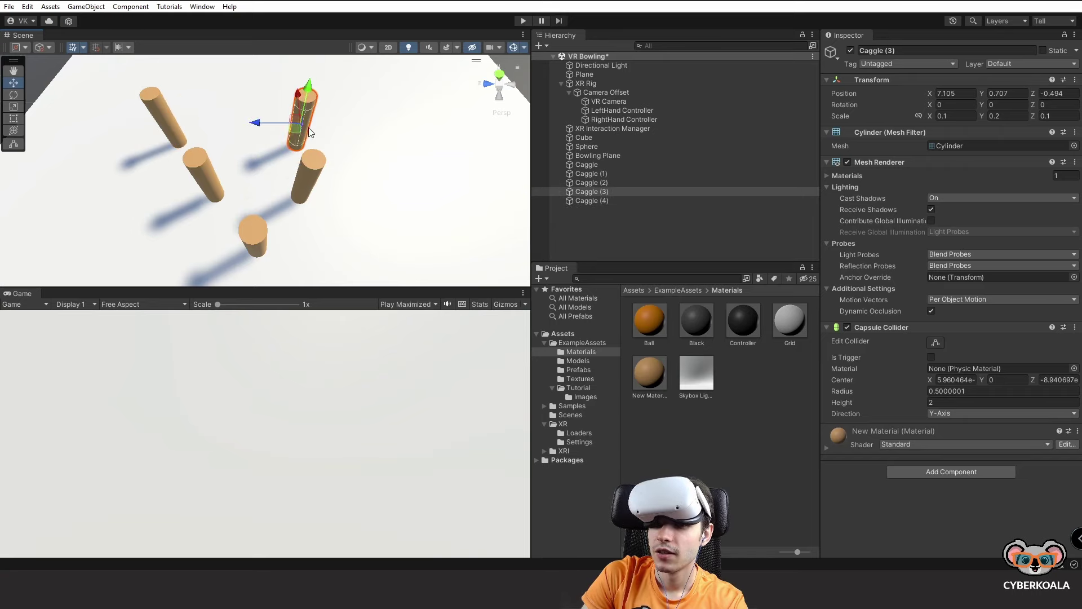
mouse_move(308, 127)
mouse_down()
mouse_move(197, 121)
mouse_move(266, 126)
mouse_move(257, 124)
mouse_move(298, 145)
mouse_up()
key(ctrl+d)
click(334, 133)
click(366, 128)
key(ctrl+d)
key(ctrl+d)
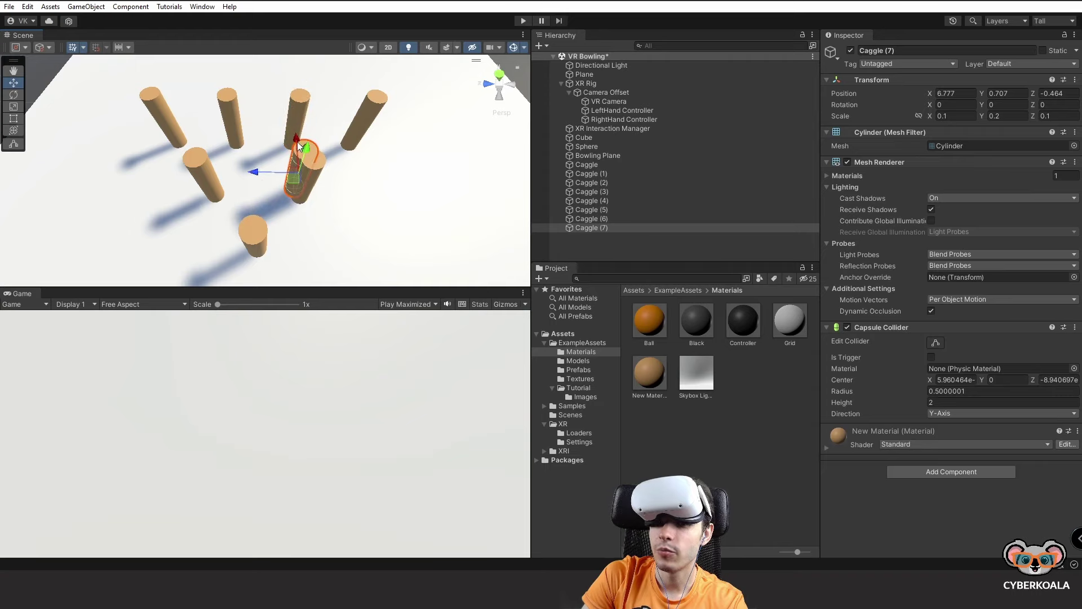
drag(255, 177, 248, 172)
scroll(282, 203, down, 5)
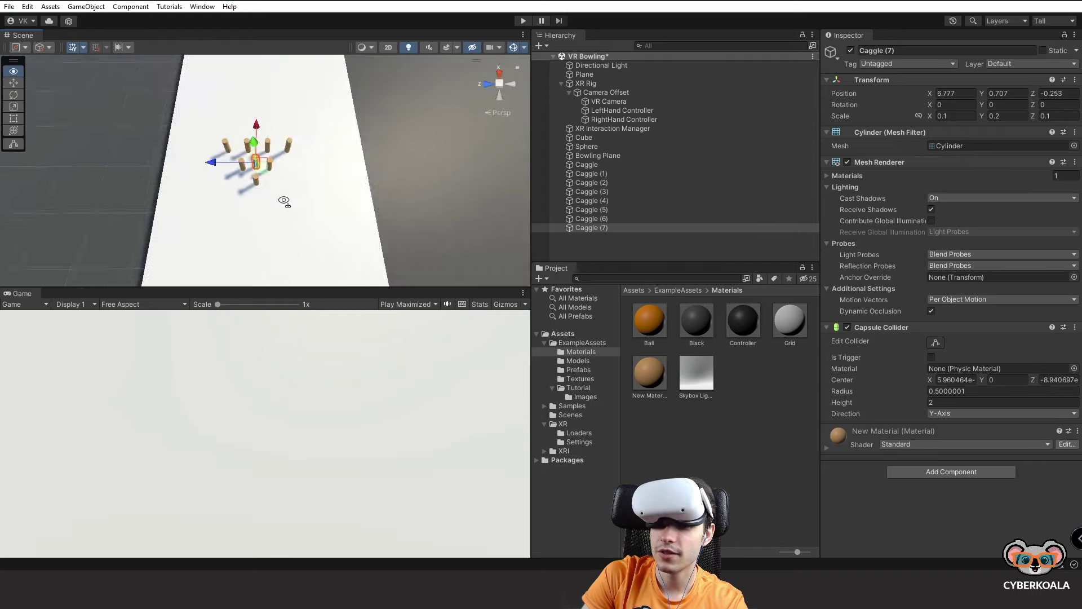
mouse_move(283, 203)
right_down()
mouse_move(43, 168)
mouse_move(56, 81)
right_up()
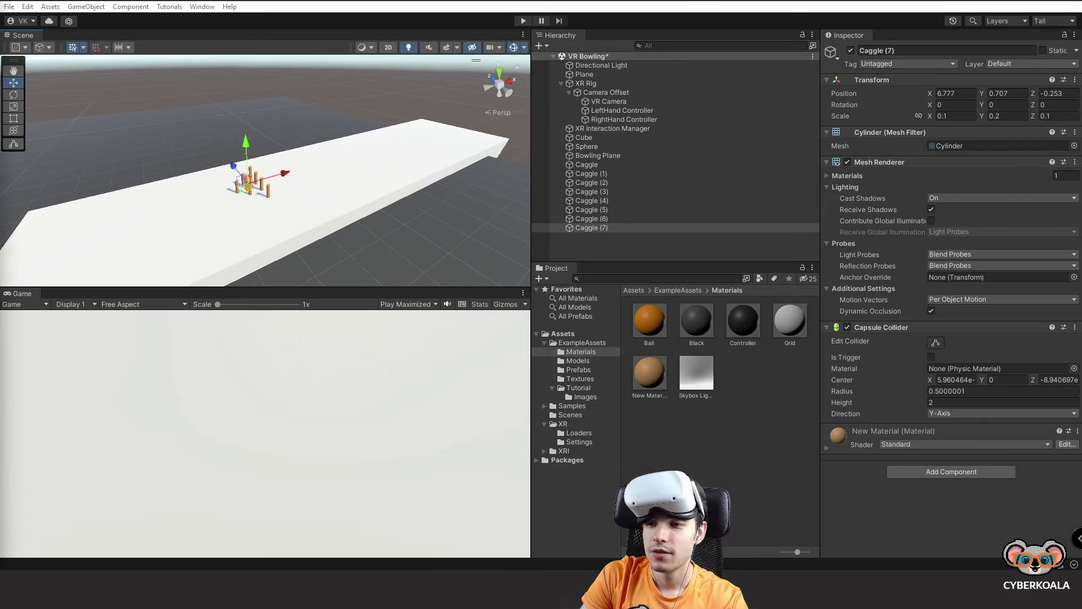
Step: Rename the Sphere object to Ball
click(594, 175)
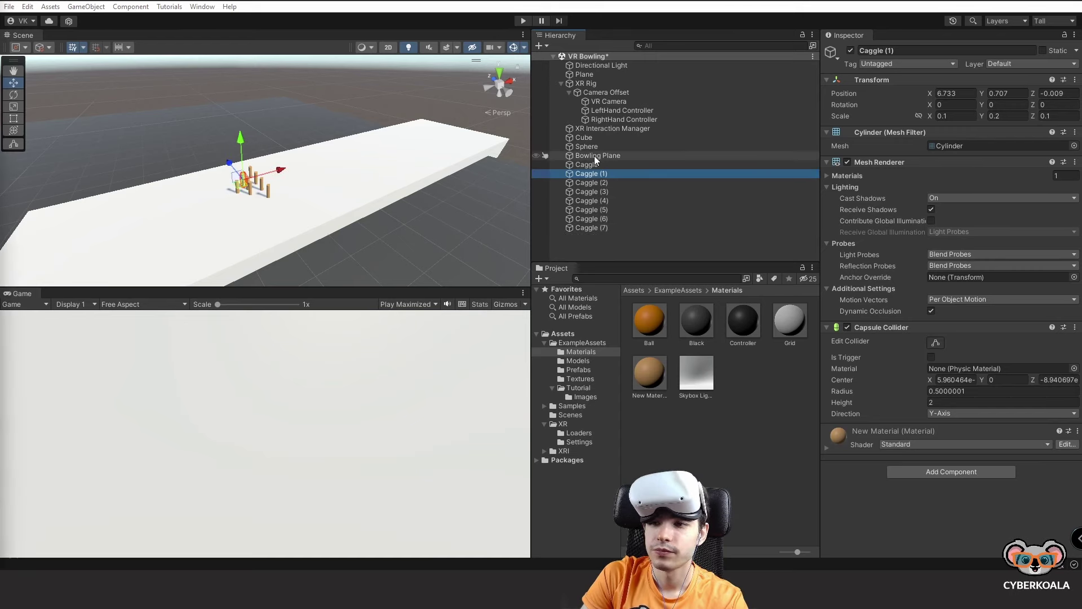
click(600, 146)
click(604, 154)
double_click(602, 137)
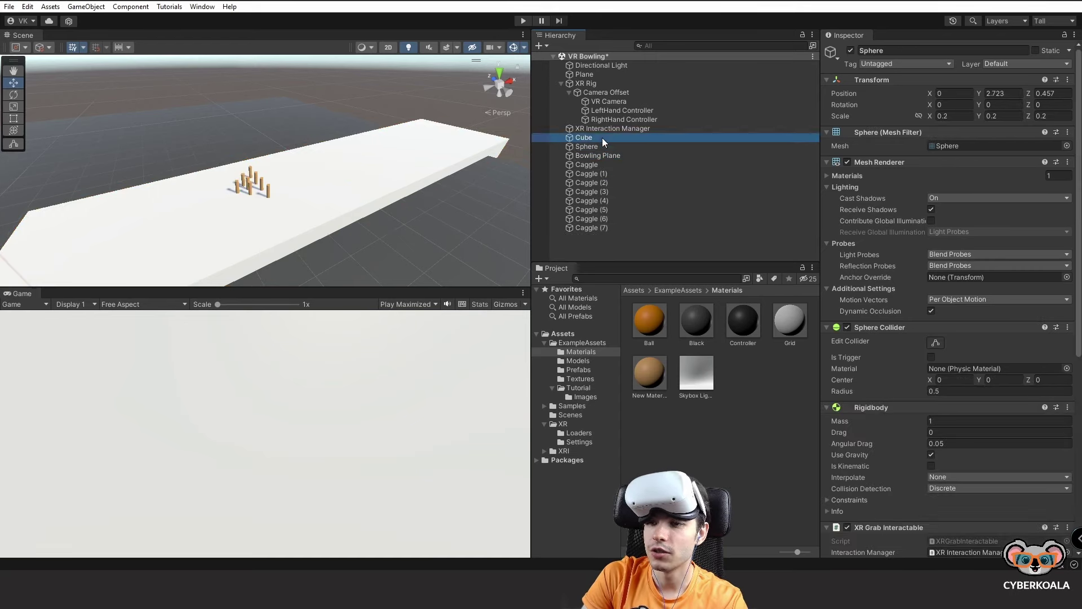
double_click(655, 146)
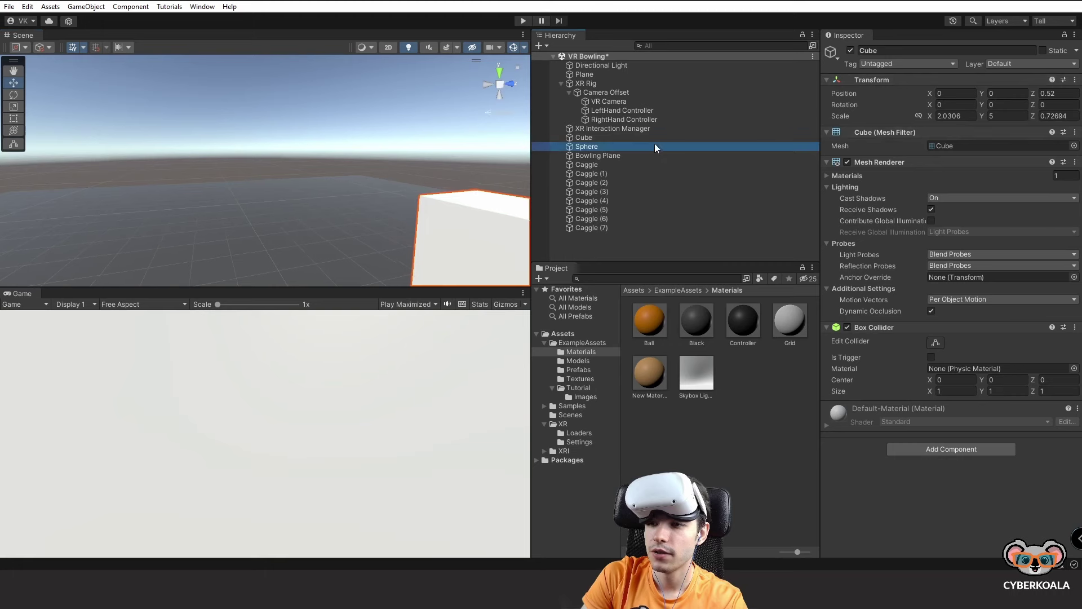
click(610, 137)
key(F2)
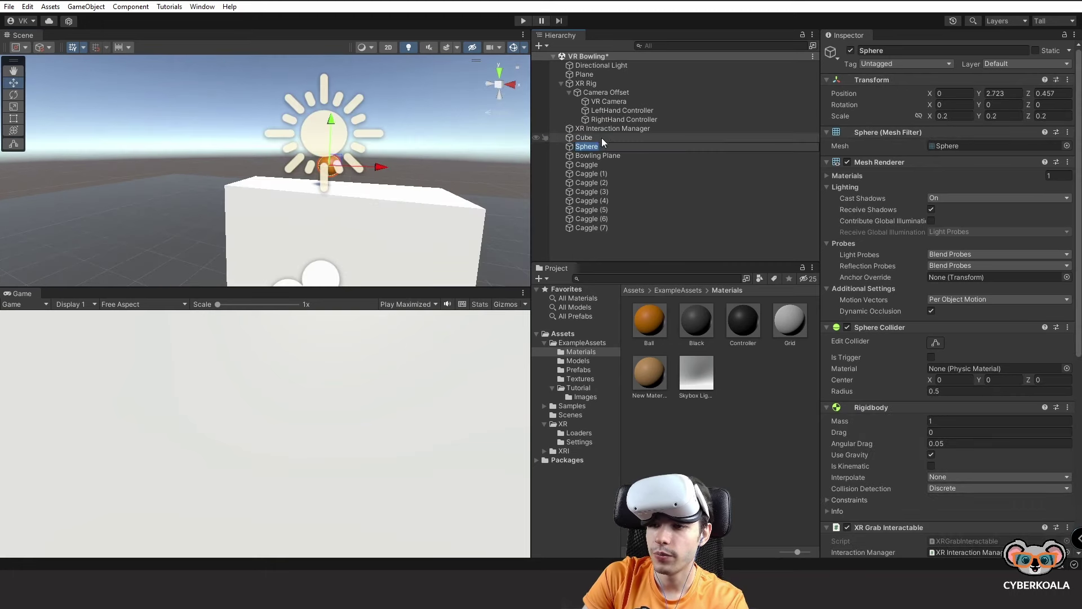
text(V)
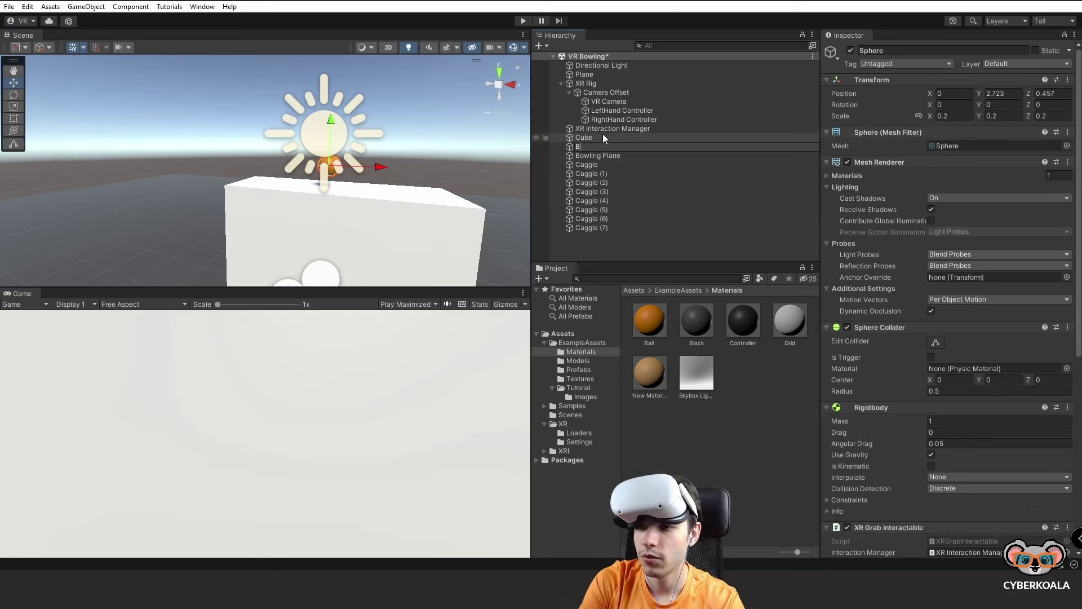
text(all)
key(Return)
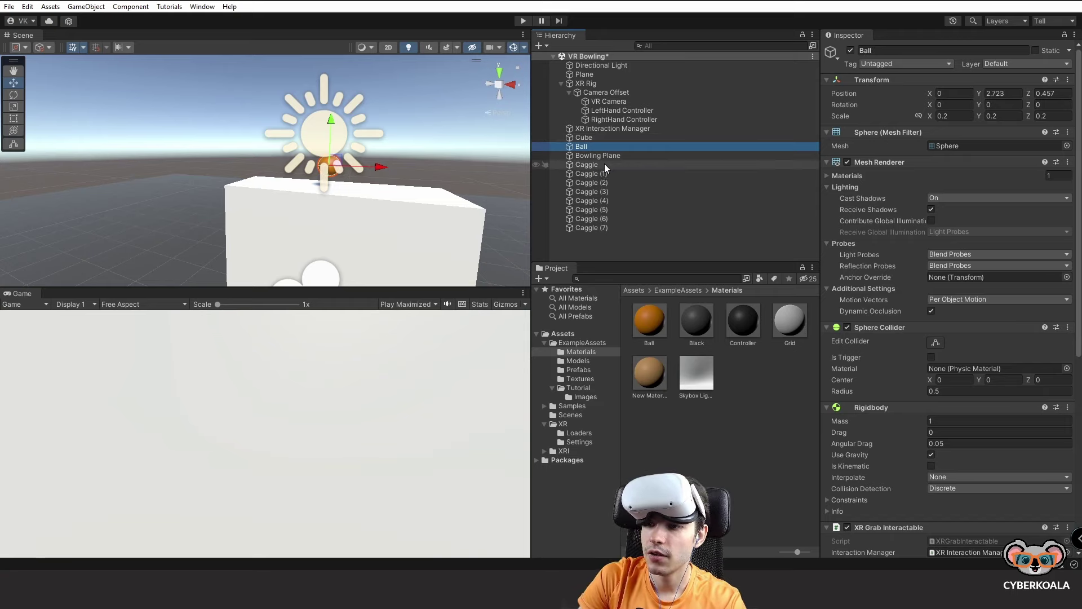
Step: Parent all eight Caggle pins under Bowling Plane in the Hierarchy
click(598, 164)
shift+click(597, 227)
drag(596, 219, 597, 155)
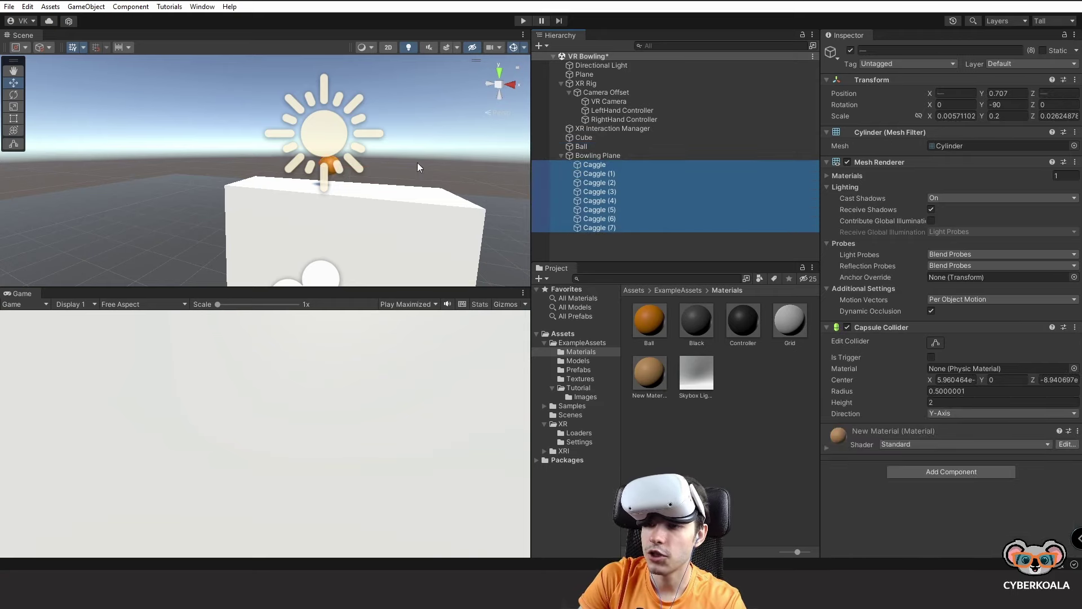
Step: Adjust Bowling Plane's Z scale to 16.67065, then frame the Ball in the scene view
right_drag(417, 166, 362, 181)
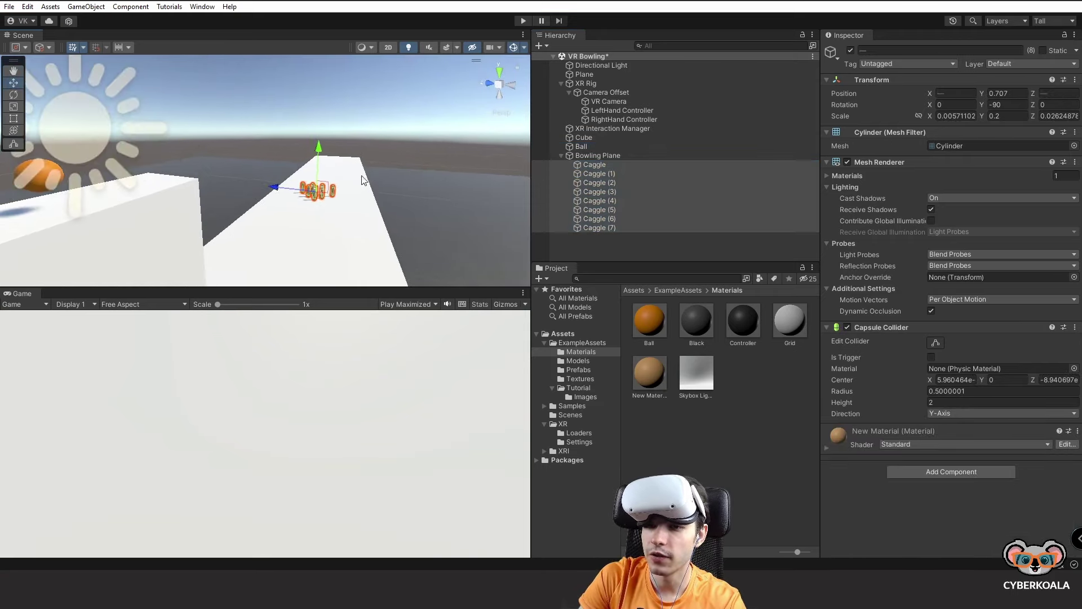
click(366, 179)
mouse_move(361, 182)
right_down()
mouse_move(269, 203)
mouse_move(335, 190)
right_up()
drag(368, 168, 355, 179)
right_drag(355, 179, 275, 179)
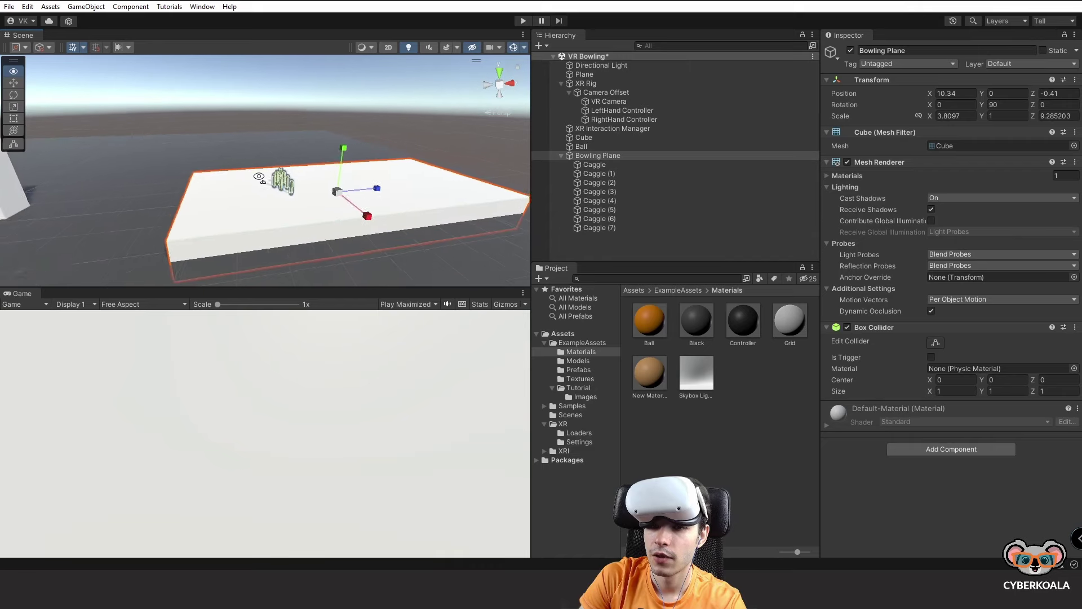
drag(367, 191, 389, 193)
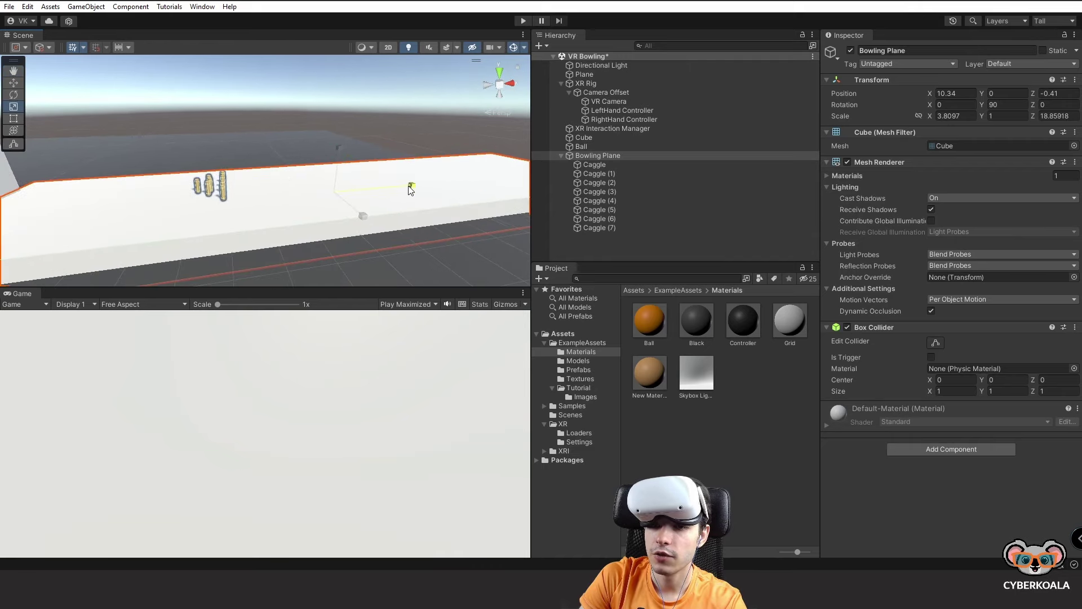
mouse_move(389, 193)
right_down()
mouse_move(355, 188)
mouse_move(462, 185)
right_up()
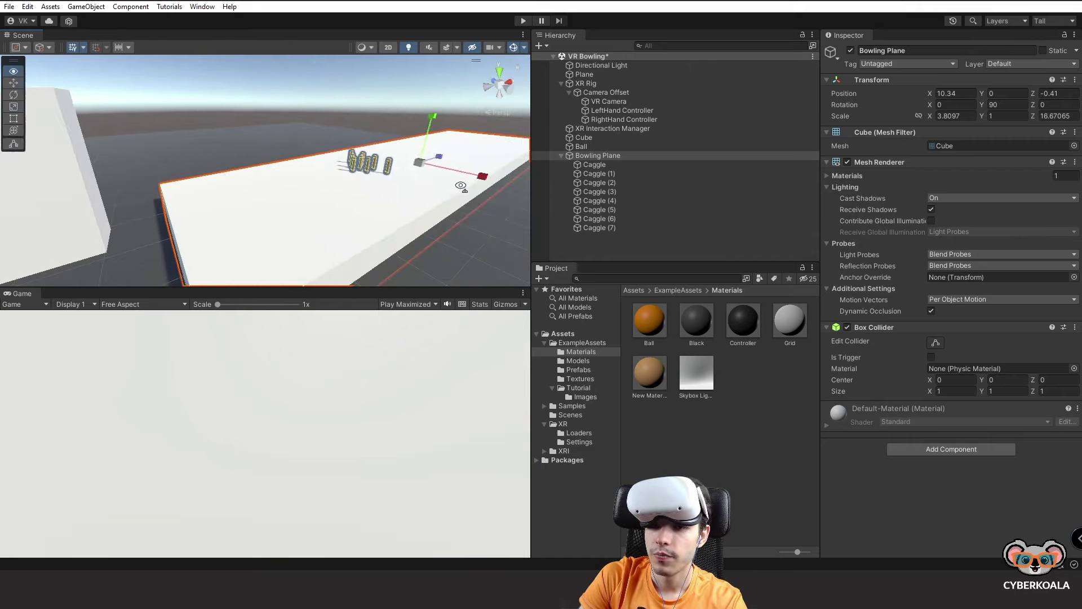
click(394, 245)
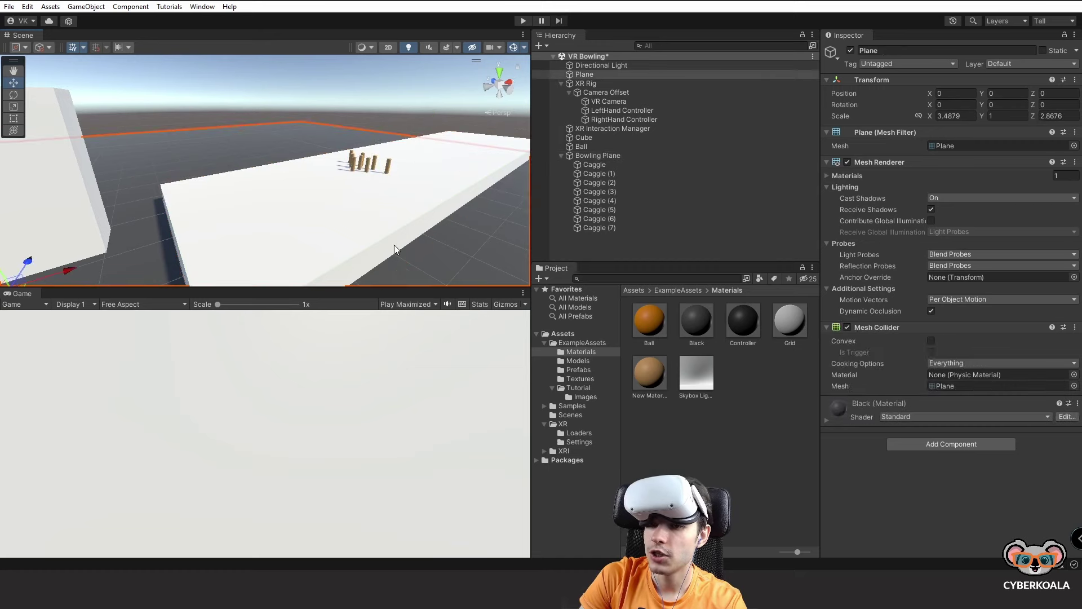
right_drag(371, 171, 174, 123)
click(148, 92)
key(f)
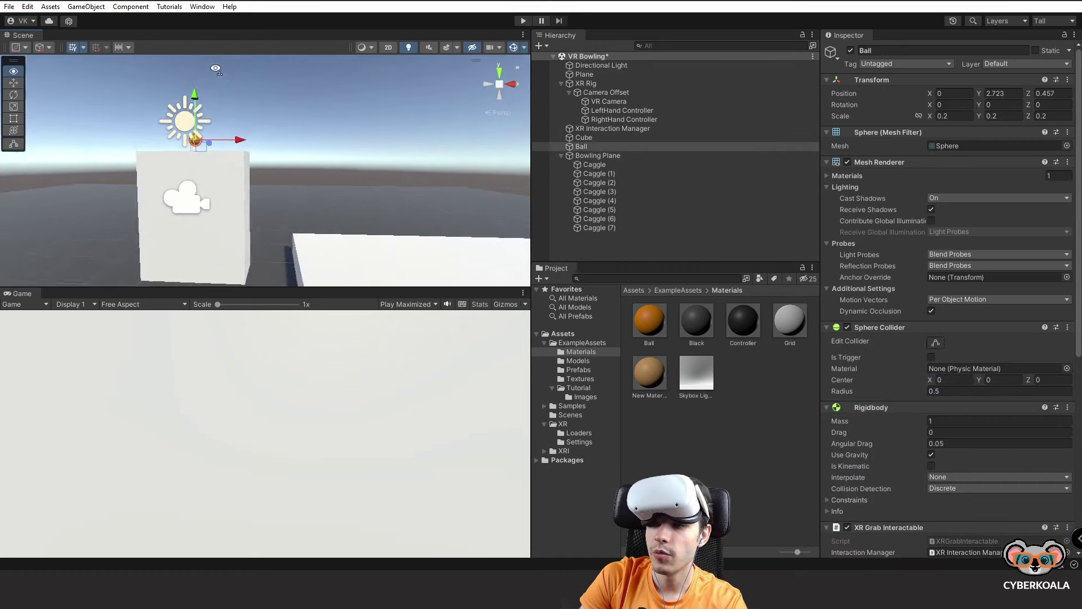
right_drag(285, 49, 395, 85)
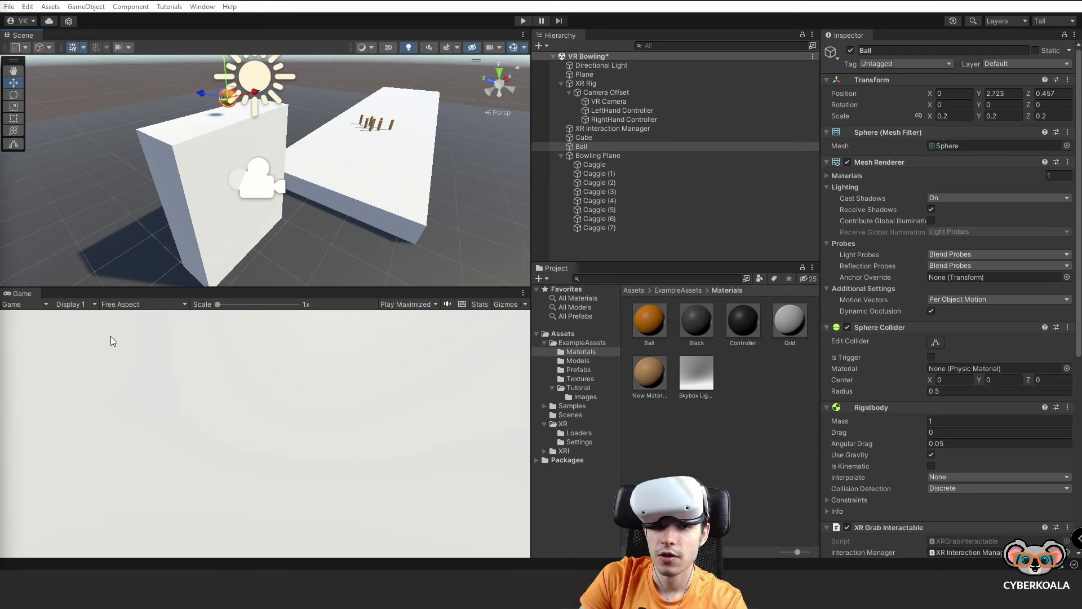
Step: Give the Ball's Rigidbody a mass of 6 and save the VR Bowling scene
click(936, 421)
text(6)
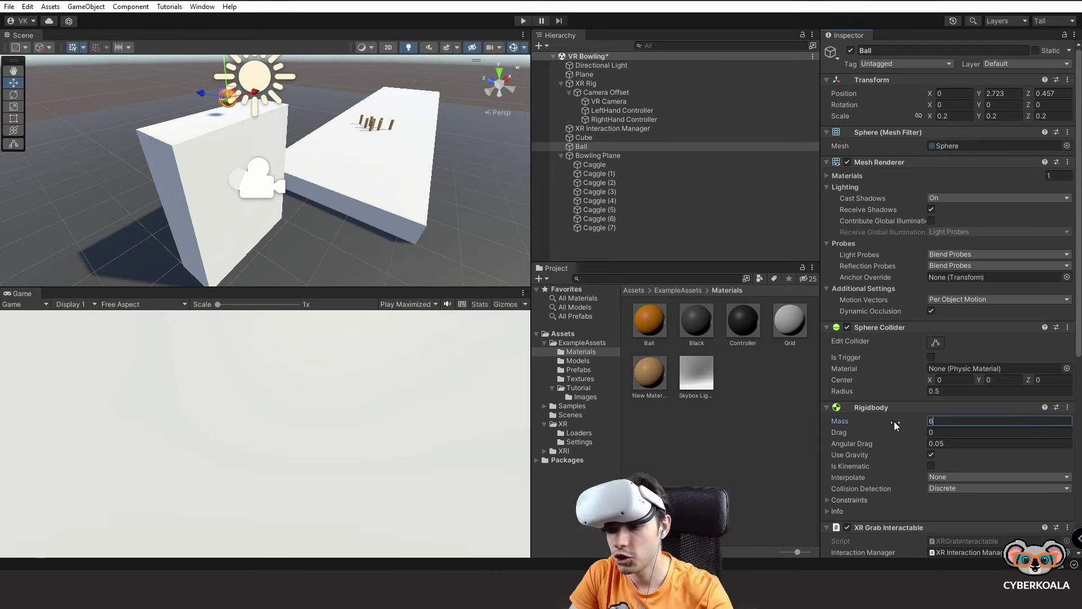
key(ctrl+s)
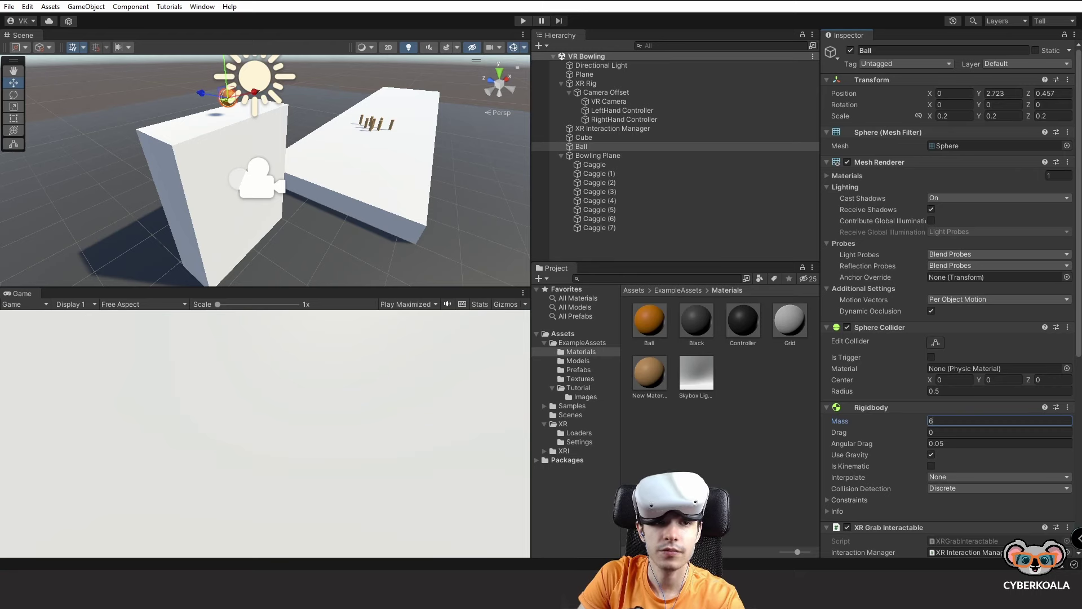
Step: Select the first Caggle pin and start play mode to test the bowling scene
scroll(395, 141, up, 6)
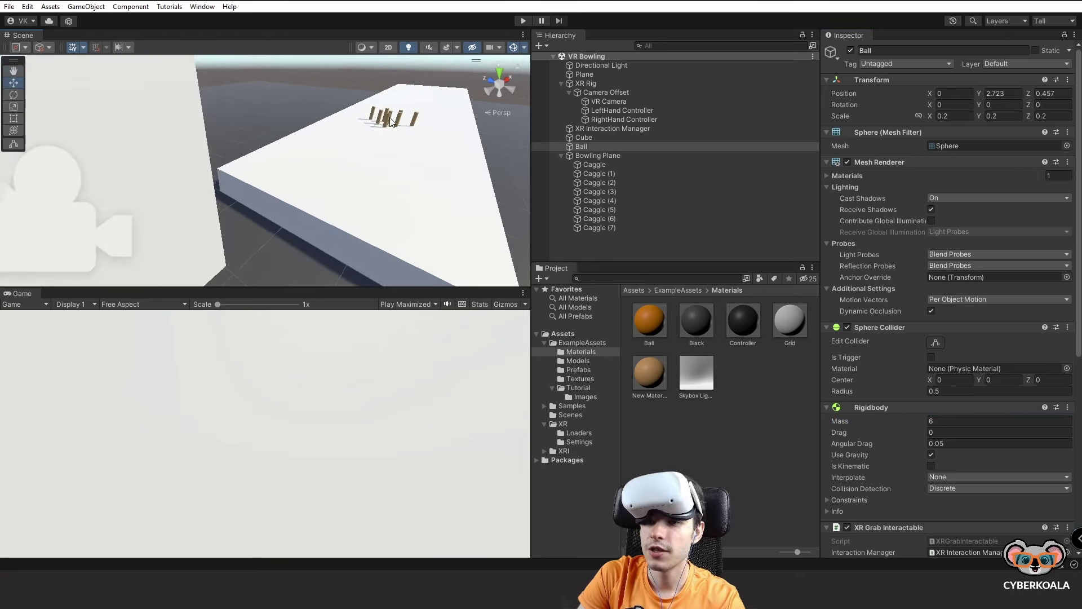
click(386, 118)
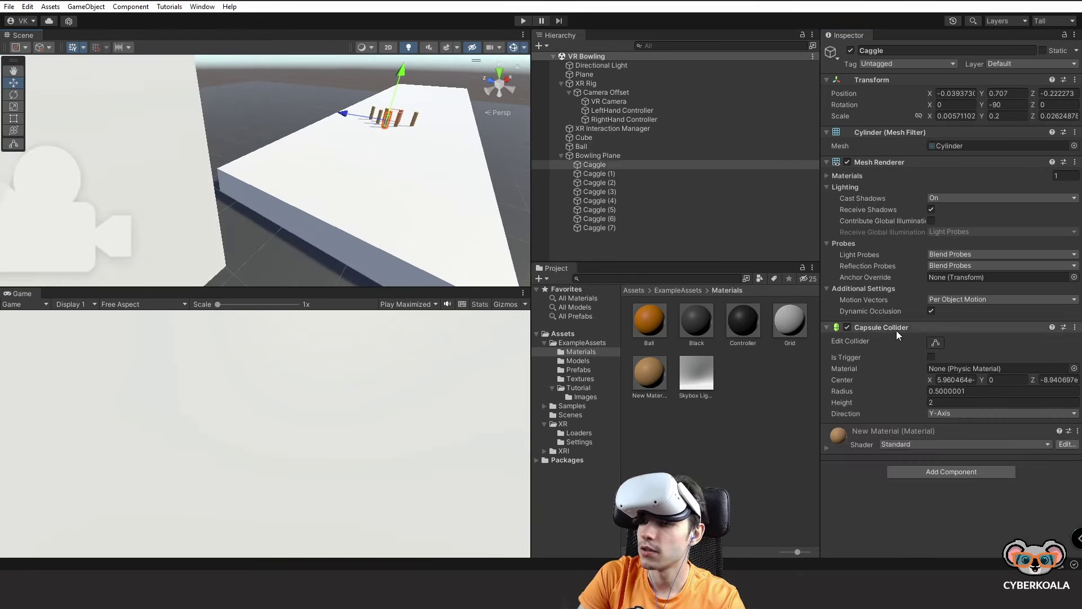
click(523, 20)
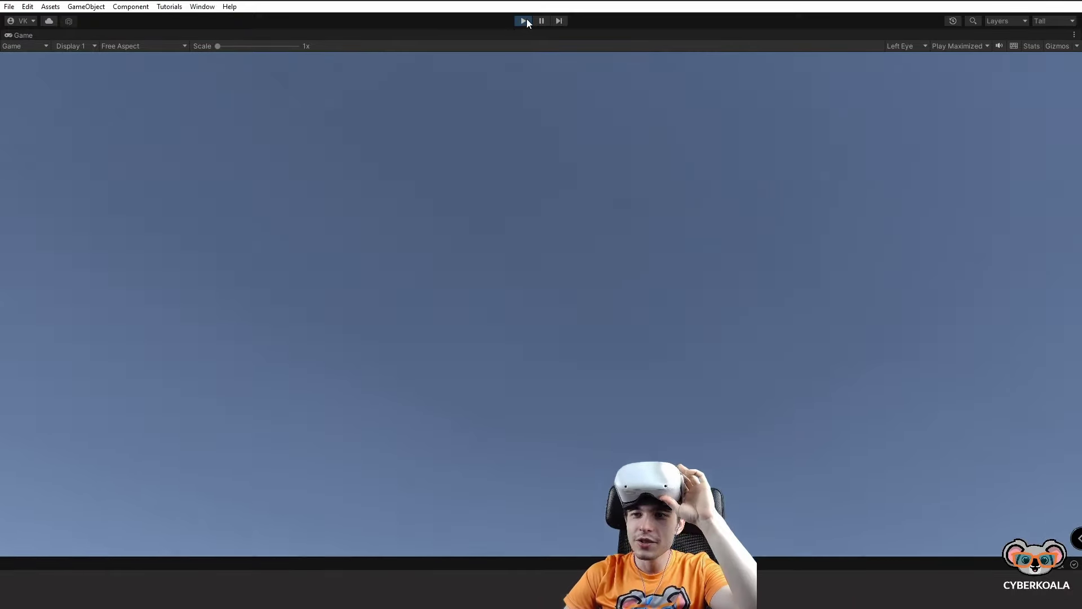
Step: Stop play mode, raise all eight Caggle pins from Y 0.707 to 0.727, and search components for 'rig'
click(527, 21)
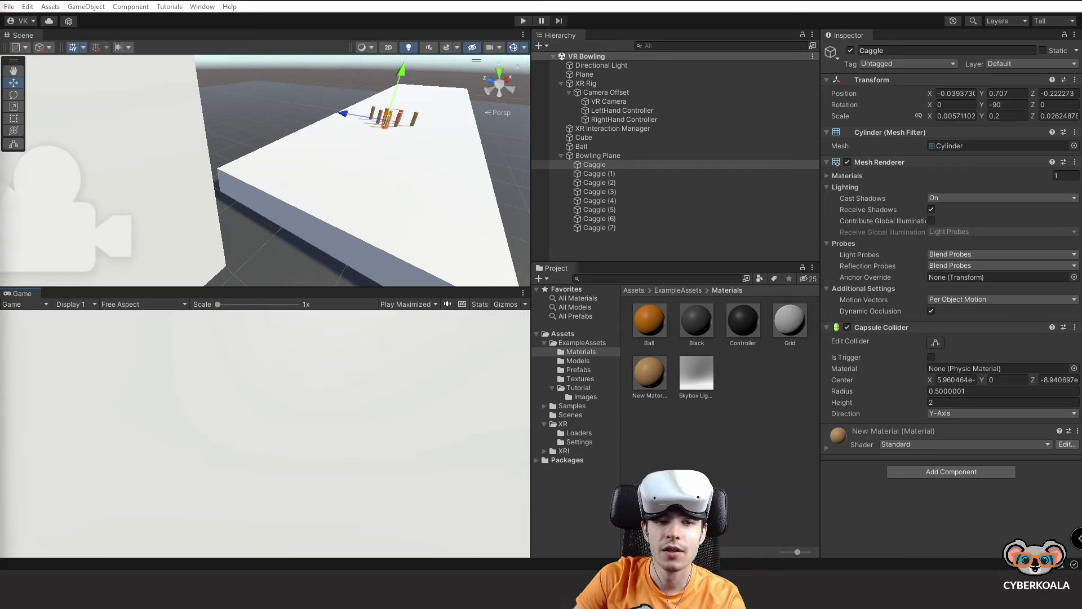
right_drag(346, 116, 268, 133)
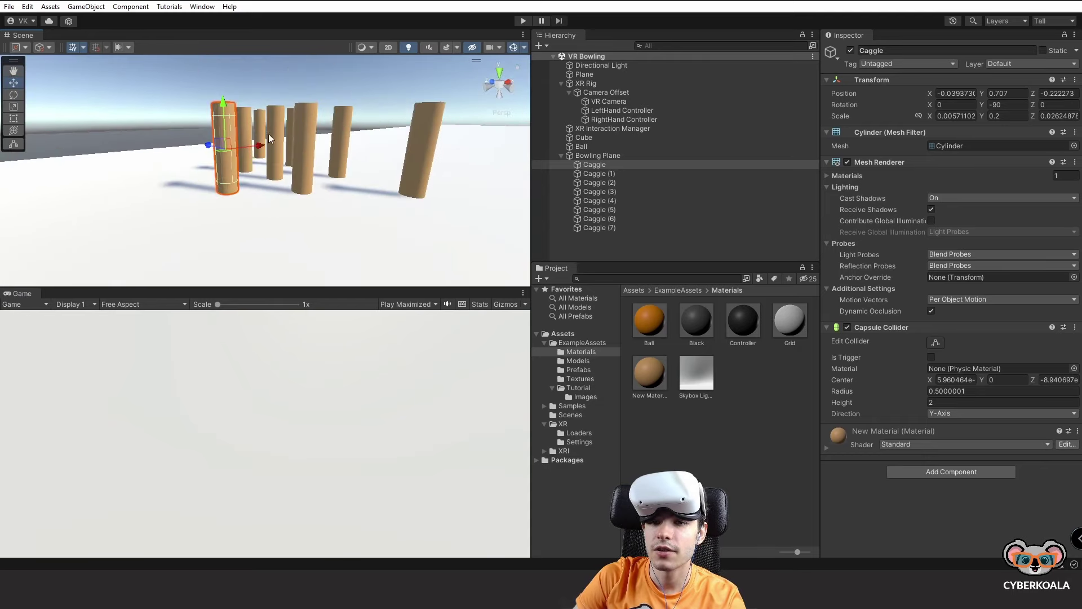
shift+click(599, 227)
drag(279, 105, 282, 101)
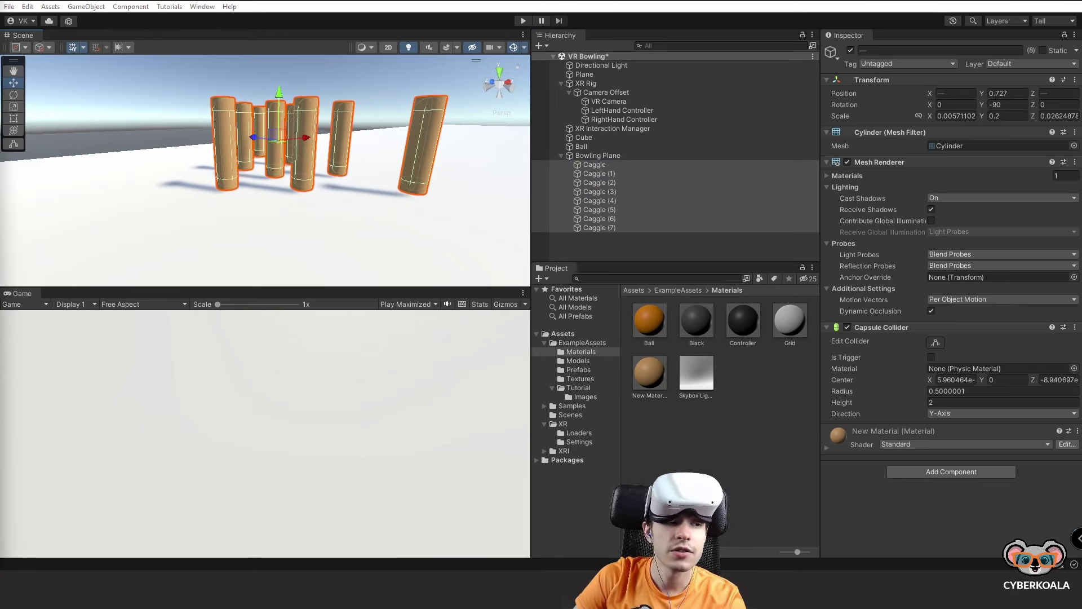
click(942, 474)
text(rigi)
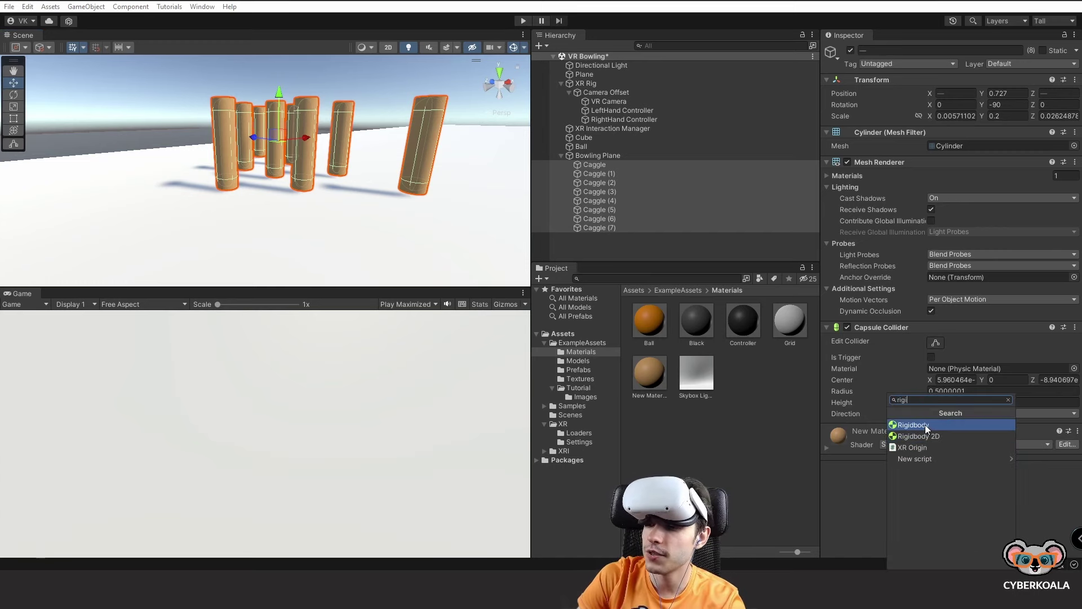
Step: Add a Rigidbody to the selected Caggle pins and enter play mode to test their physics
click(925, 425)
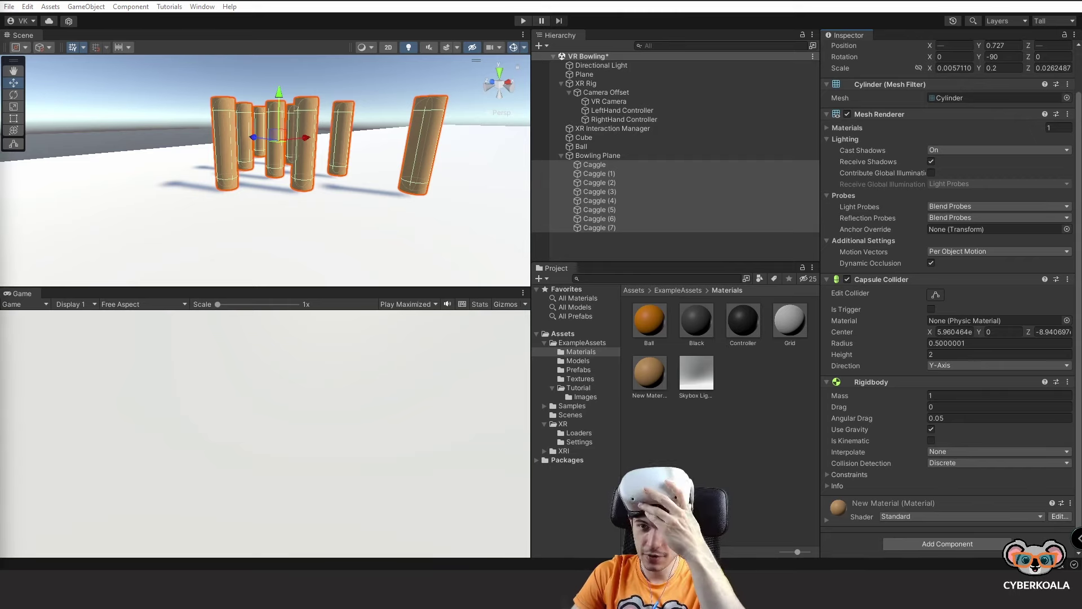
click(523, 22)
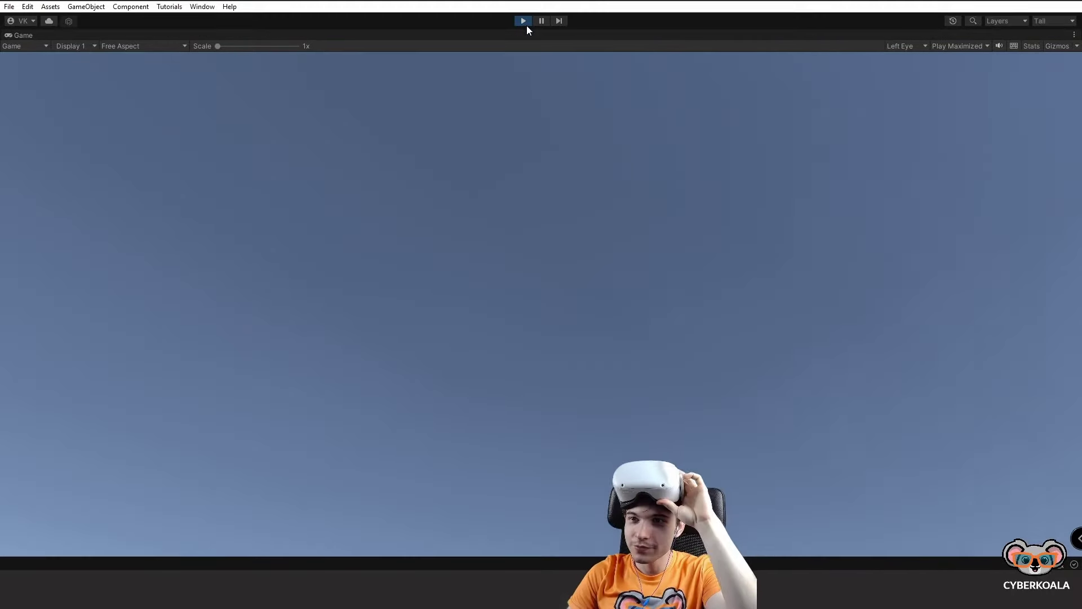
Step: Stop play mode and move the eight Caggle pins out of Bowling Plane to the top level
click(525, 24)
scroll(366, 149, down, 3)
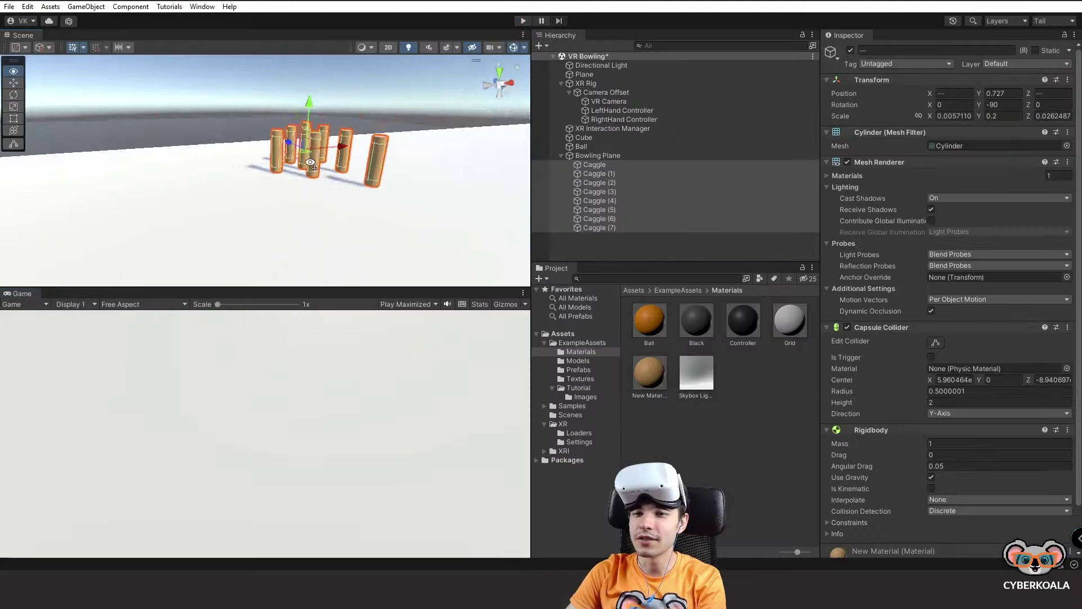
right_drag(366, 149, 336, 158)
click(624, 164)
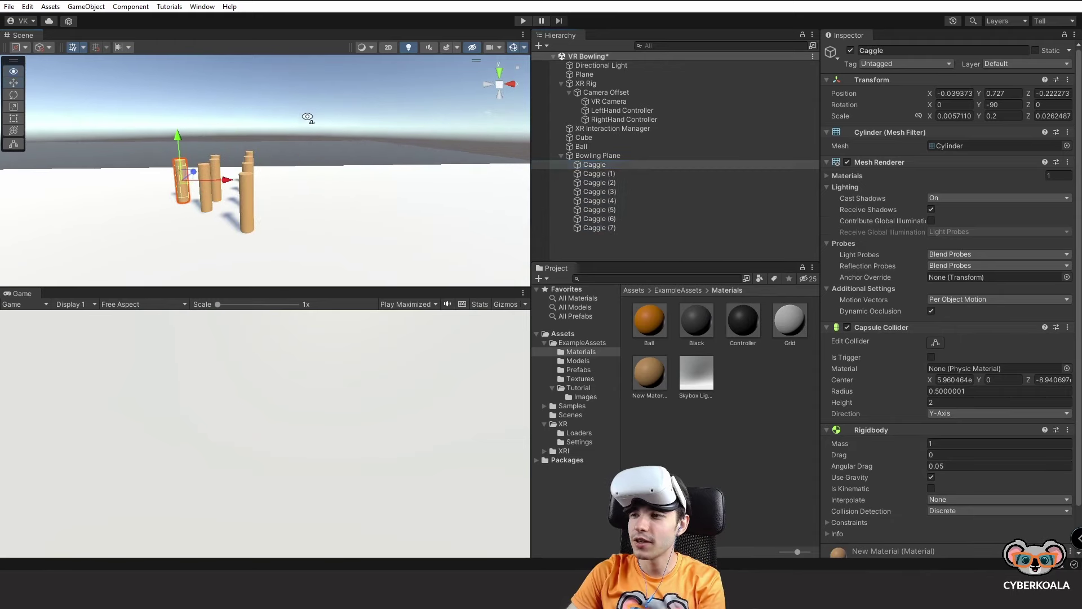
mouse_move(307, 117)
right_down()
mouse_move(280, 65)
mouse_move(293, 169)
right_up()
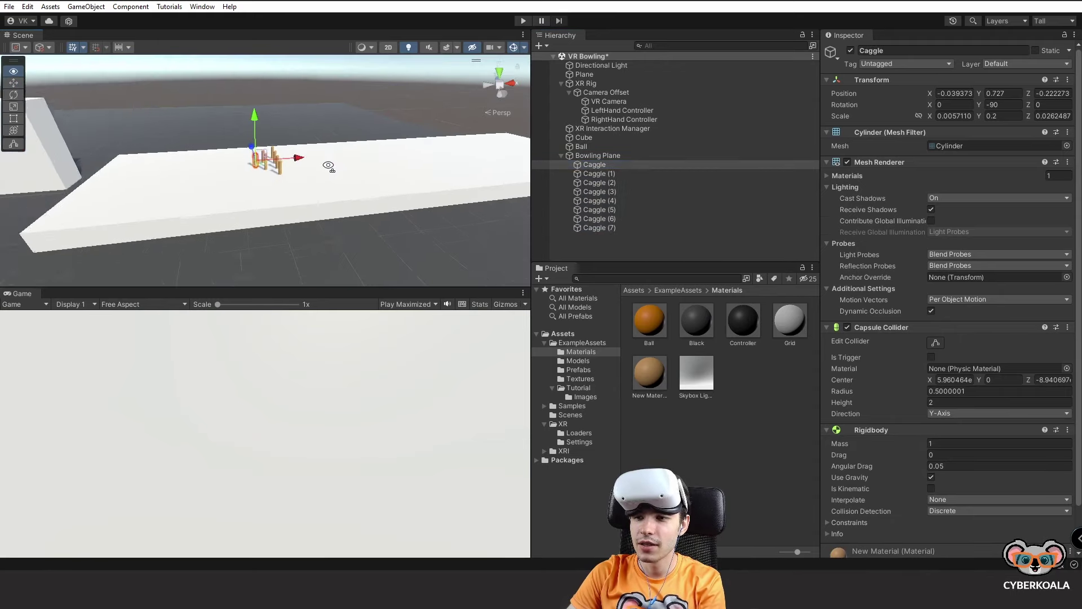
shift+click(620, 227)
drag(594, 169, 594, 151)
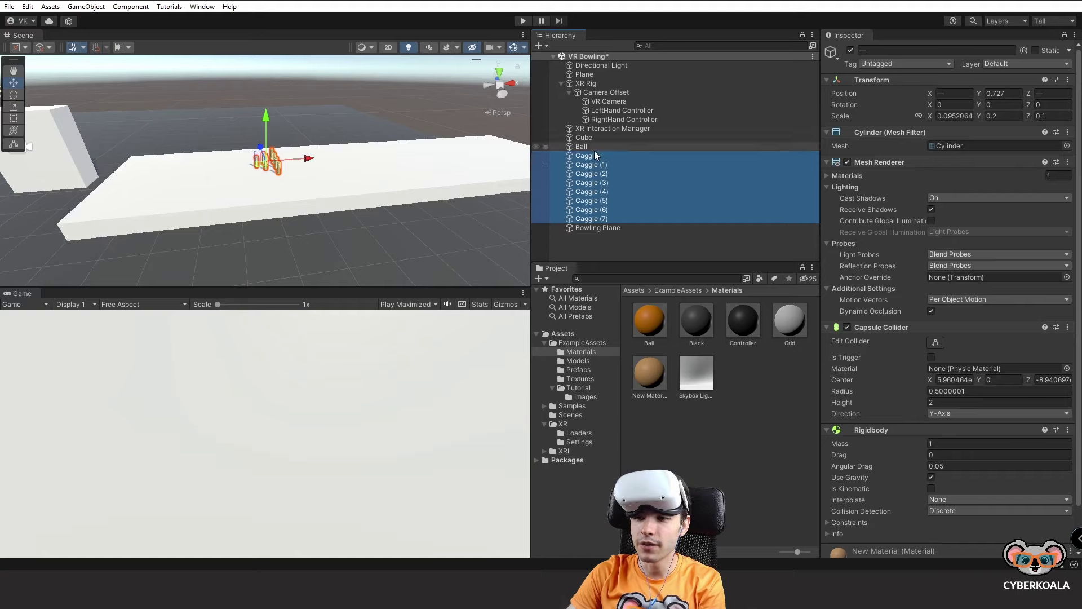
click(597, 165)
click(586, 156)
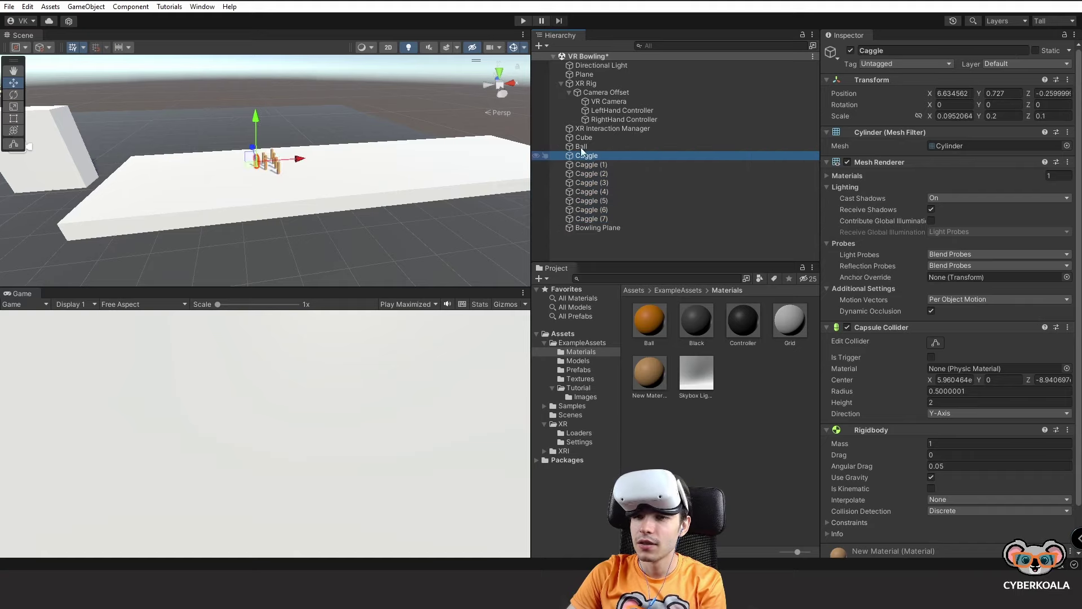
mouse_move(493, 93)
right_down()
mouse_move(381, 111)
mouse_move(462, 130)
right_up()
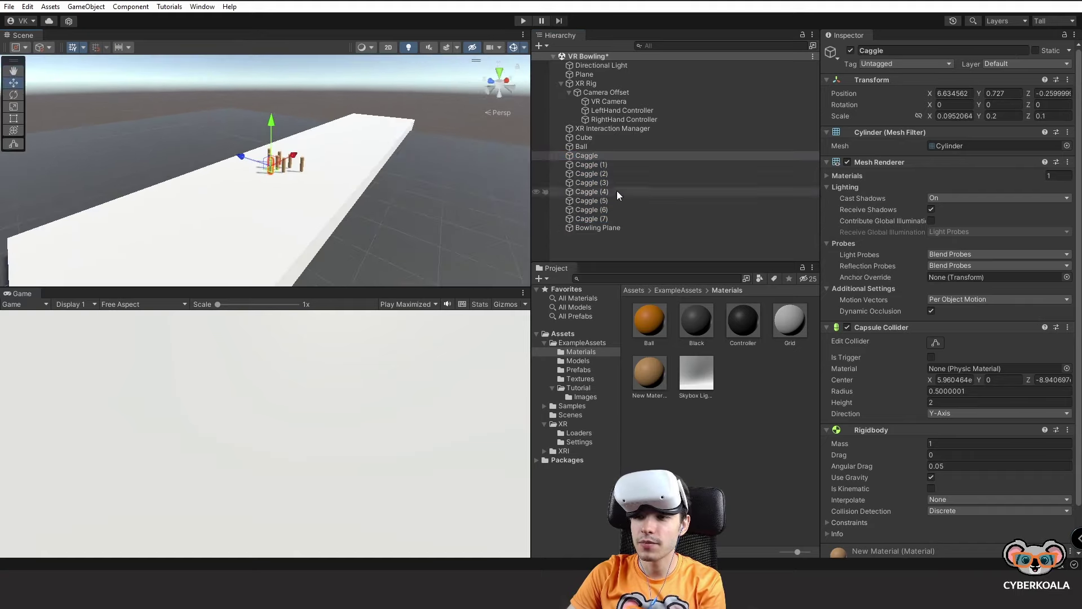
shift+click(592, 219)
right_drag(316, 143, 282, 181)
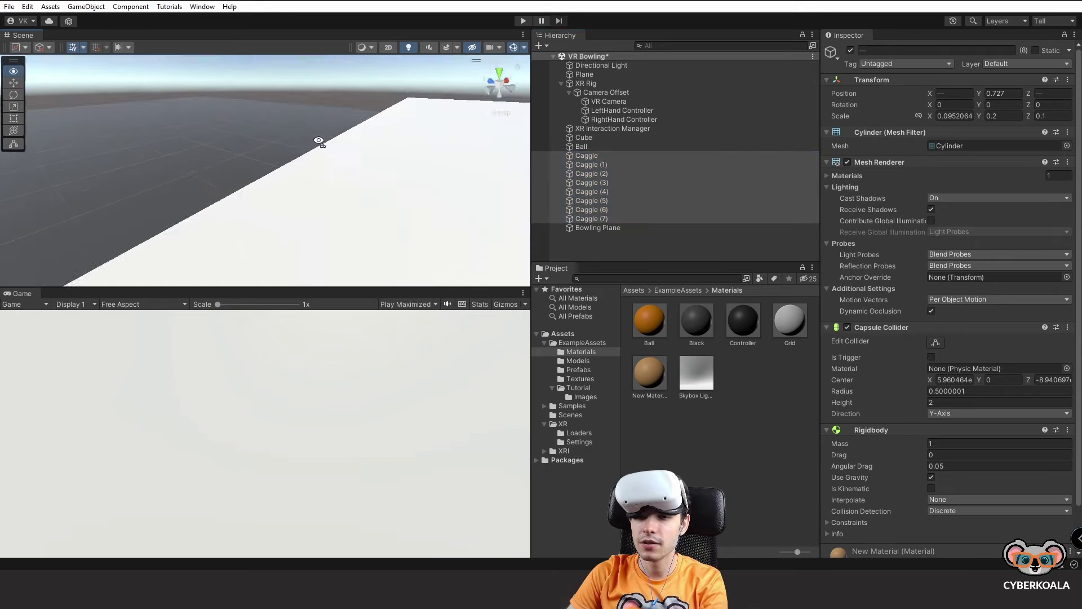
Step: Widen the selected pins with the Scale tool to about 0.129 on X and Z
key(r)
drag(257, 179, 248, 161)
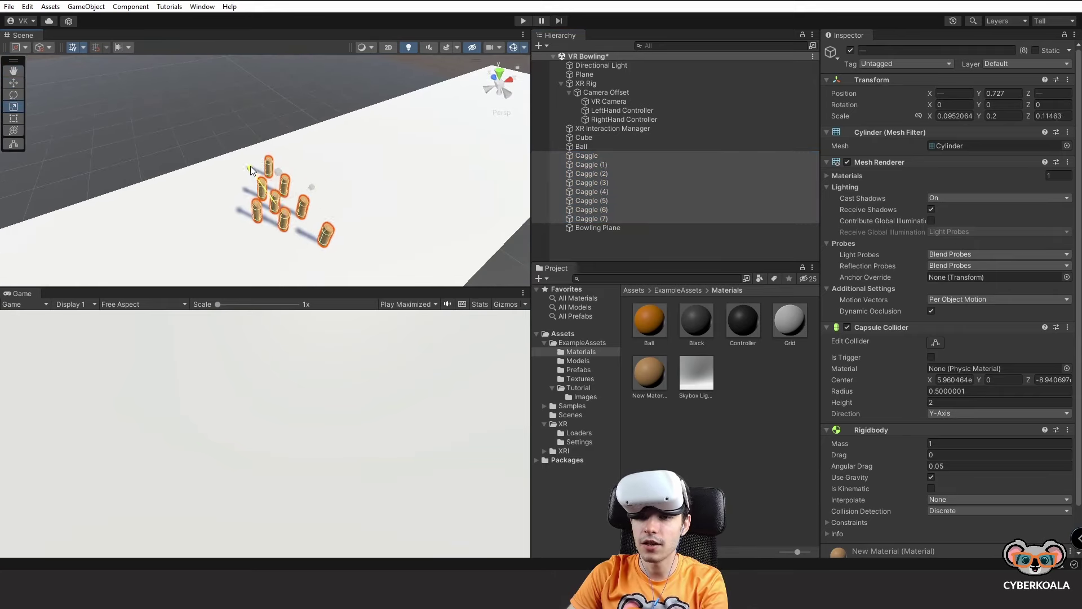
drag(319, 187, 327, 183)
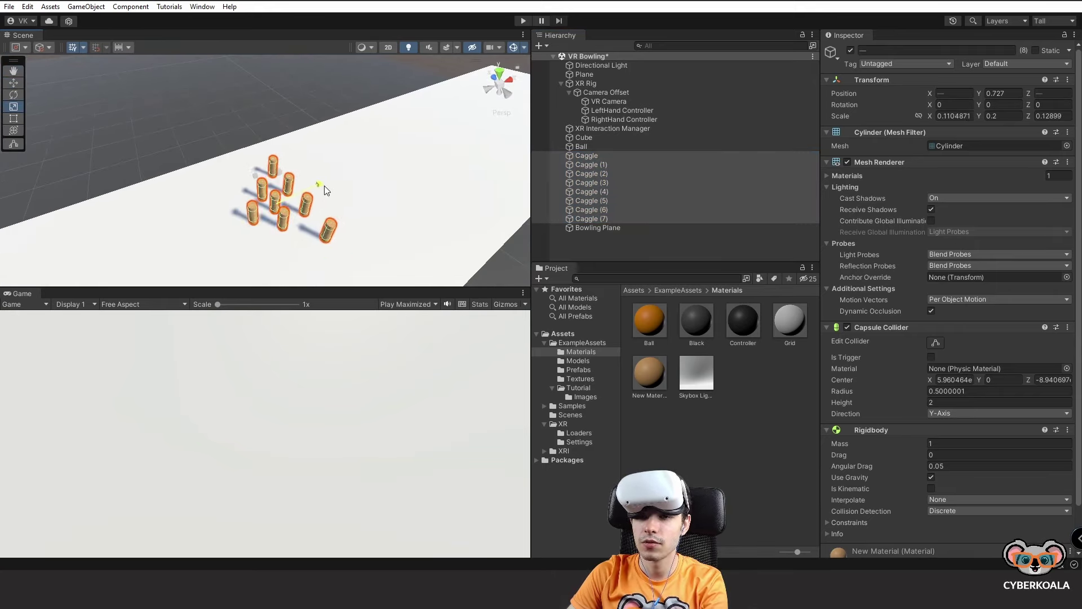
right_drag(327, 184, 451, 189)
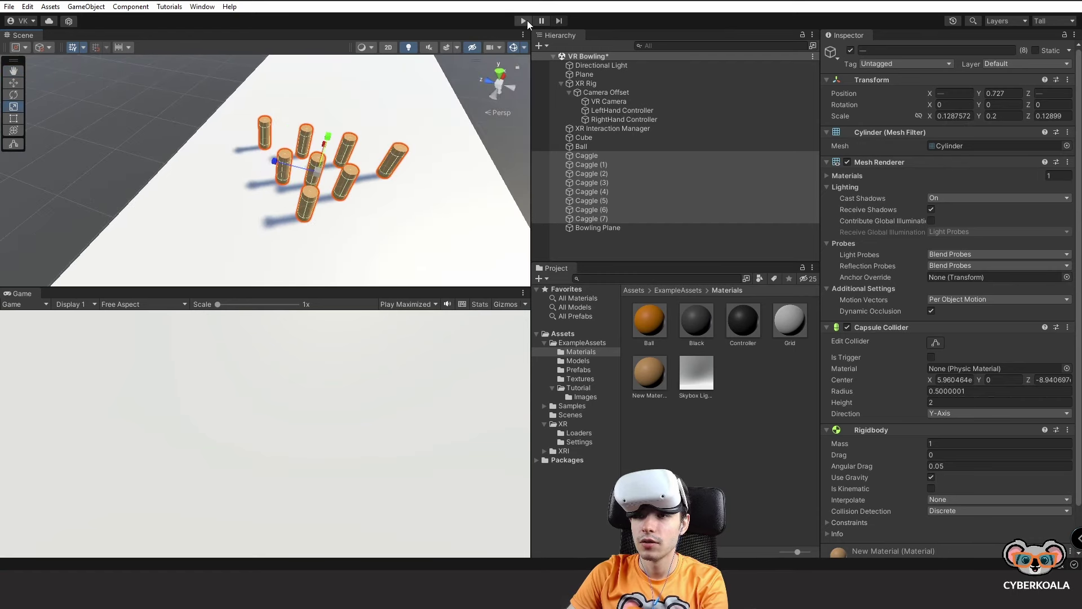
click(523, 21)
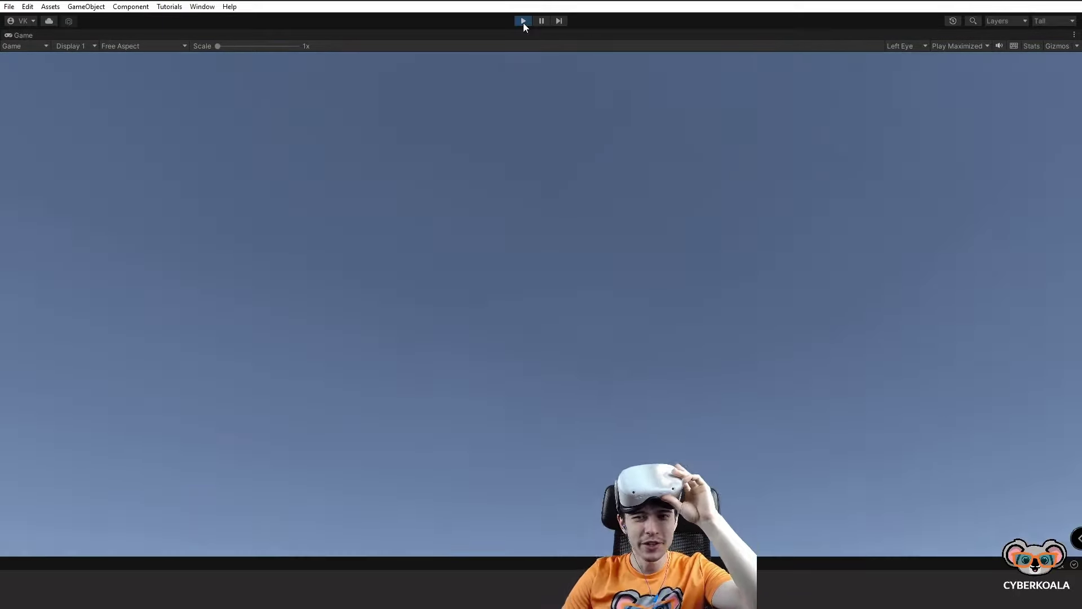
click(523, 23)
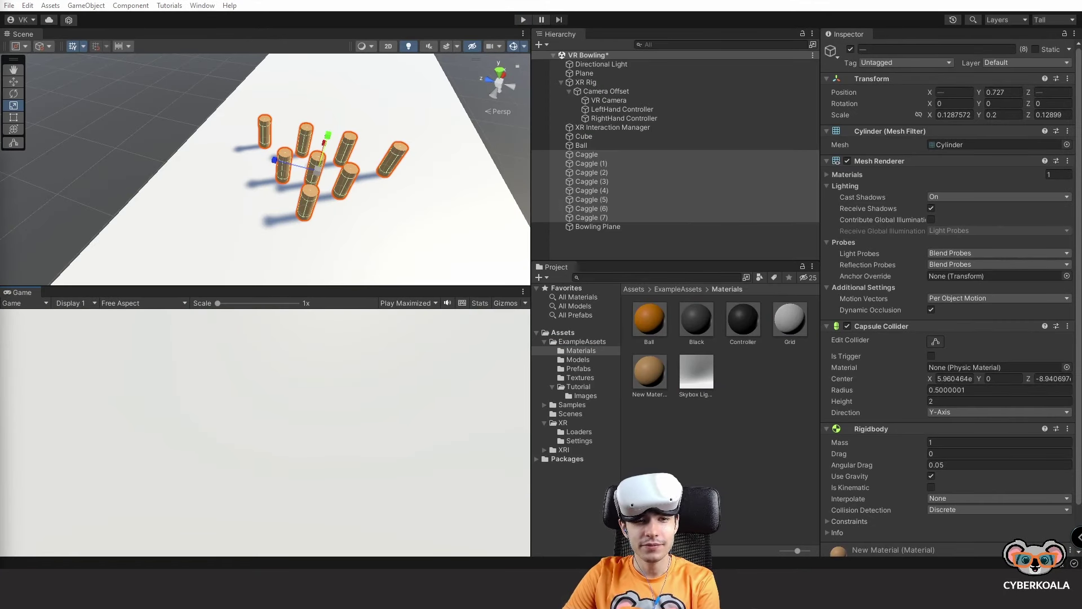
Step: Add the open VR Bowling scene to the Build Settings scene list
scroll(376, 177, down, 5)
alt+drag(376, 176, 428, 186)
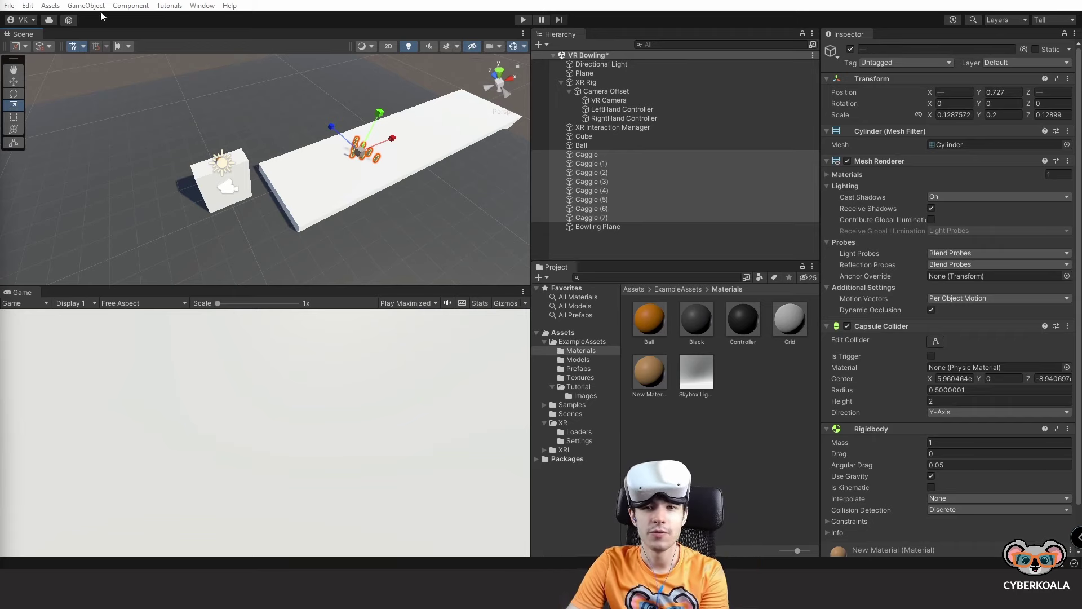
click(9, 6)
click(51, 145)
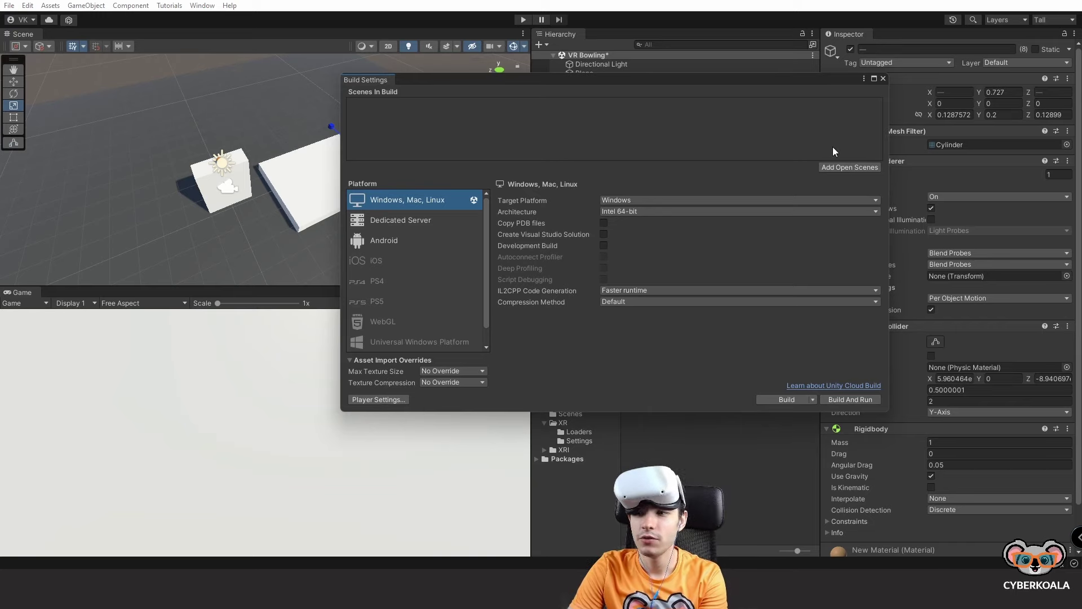
click(837, 168)
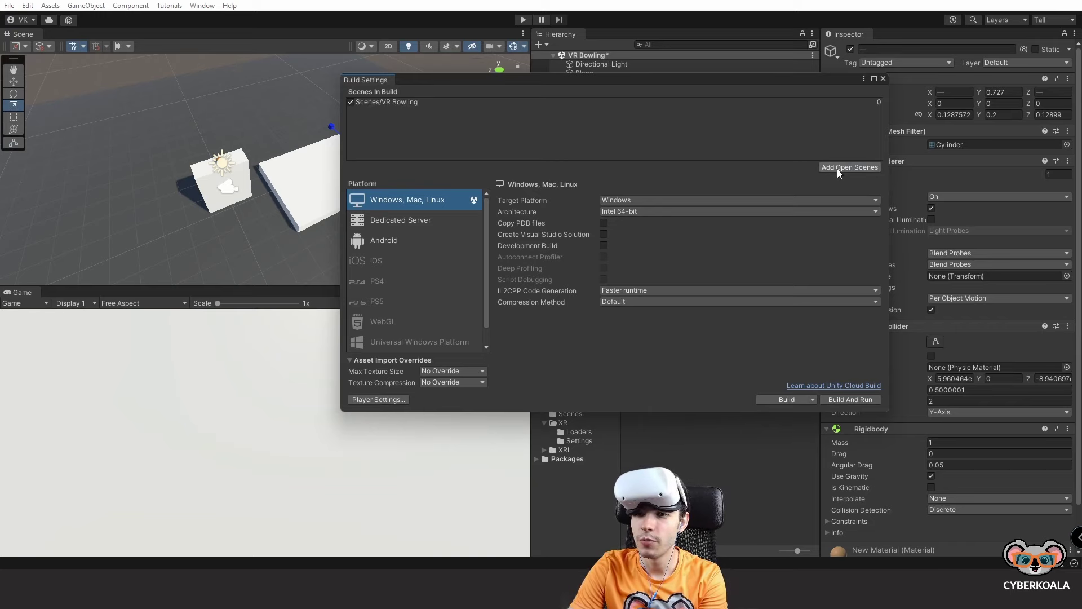
click(425, 107)
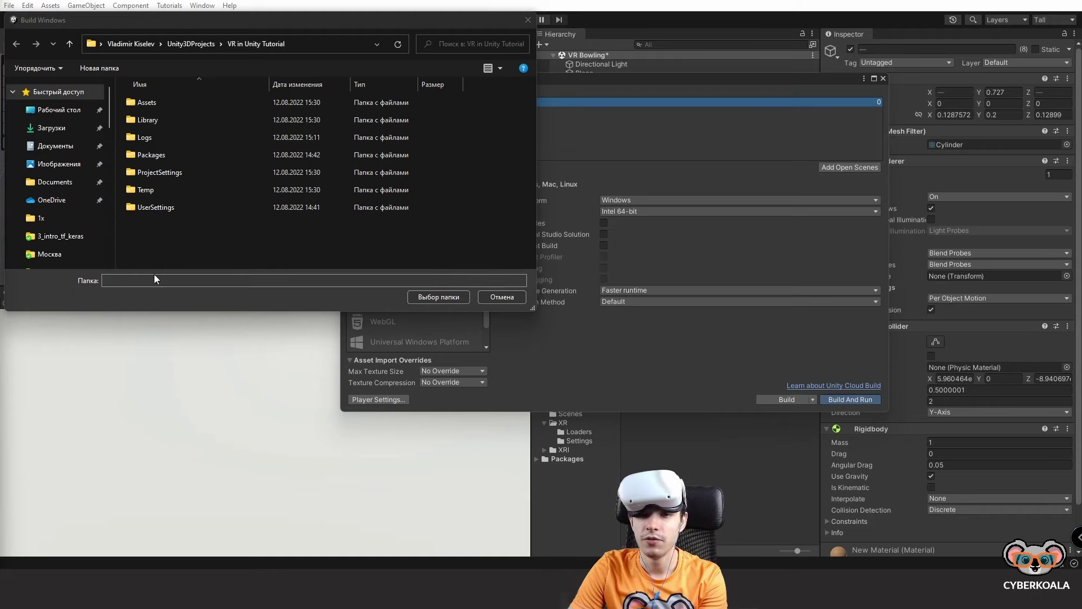
Step: Create a new Builds folder and choose it as the Windows build destination
right_click(174, 244)
mouse_move(219, 425)
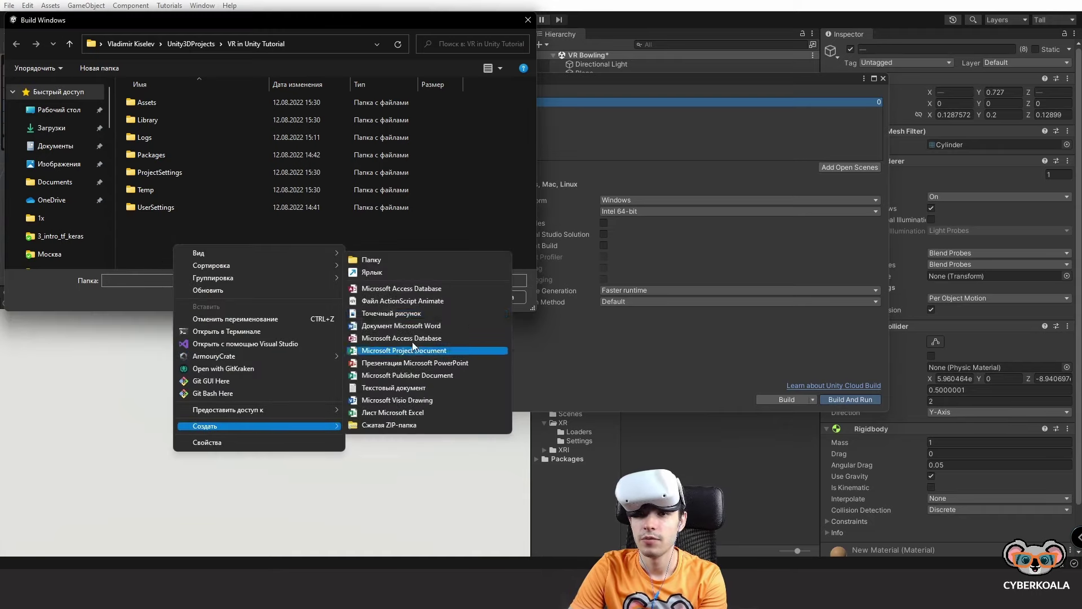
click(407, 265)
text(Builds)
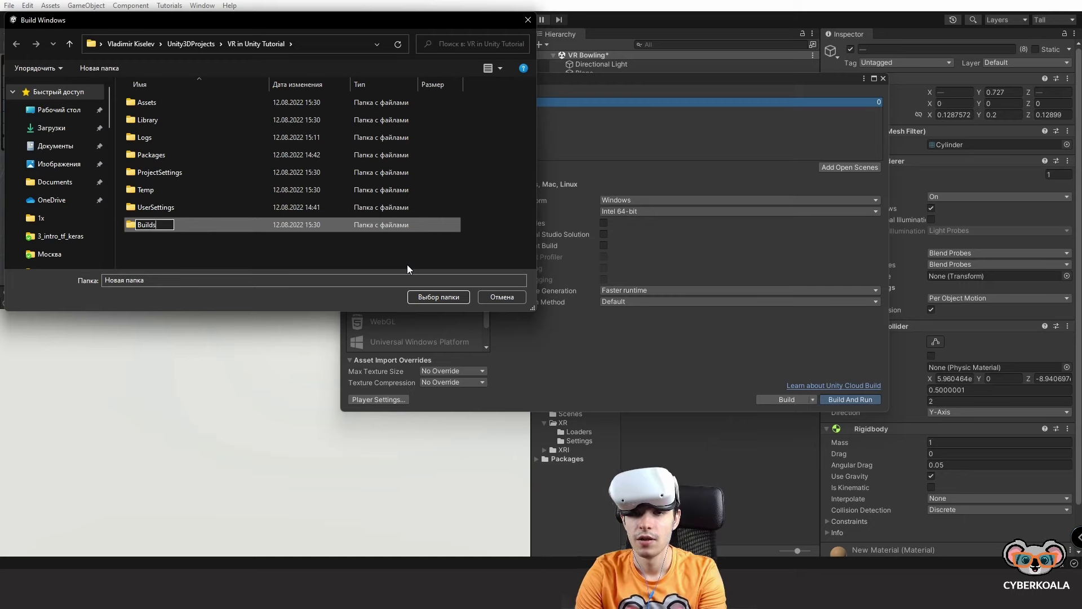
key(Return)
key(Return)
click(437, 296)
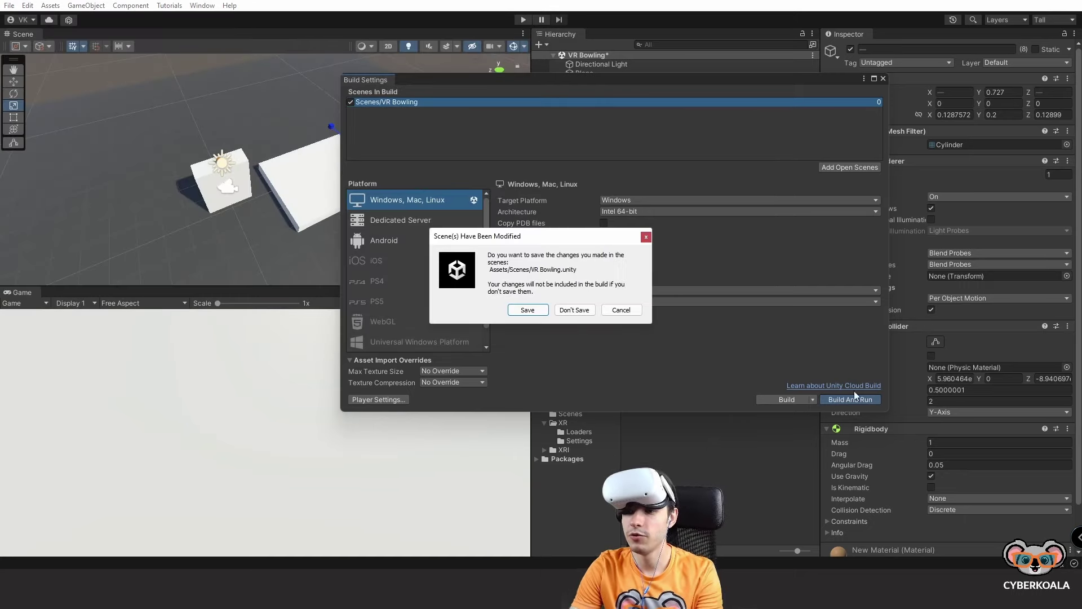
Step: Save the VR Bowling scene and browse Explorer to Unity3DProjects > VR in Unity Tutorial > Builds
click(519, 312)
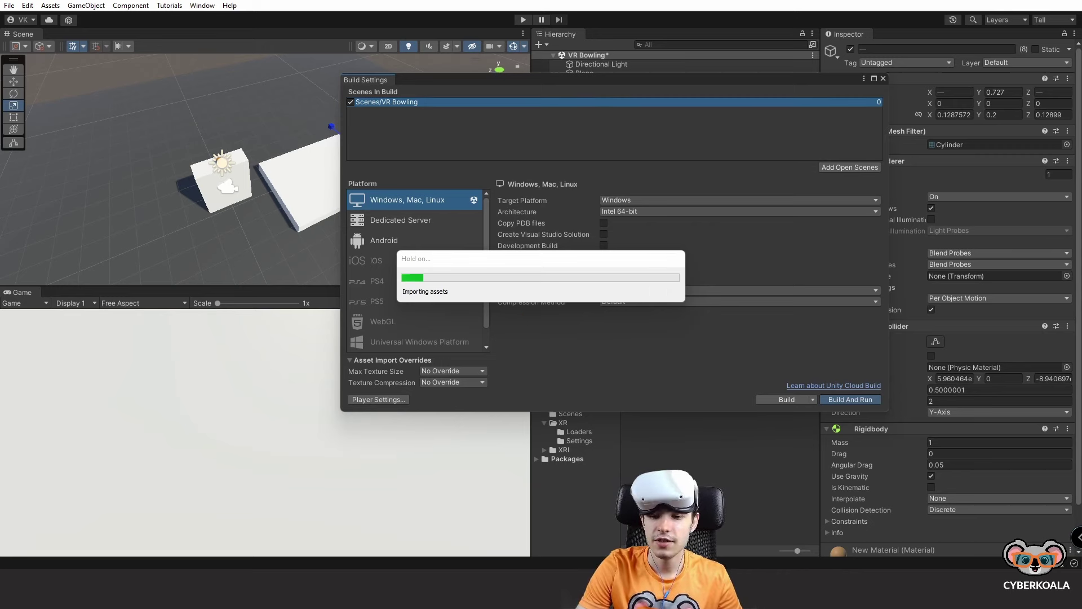
click(289, 515)
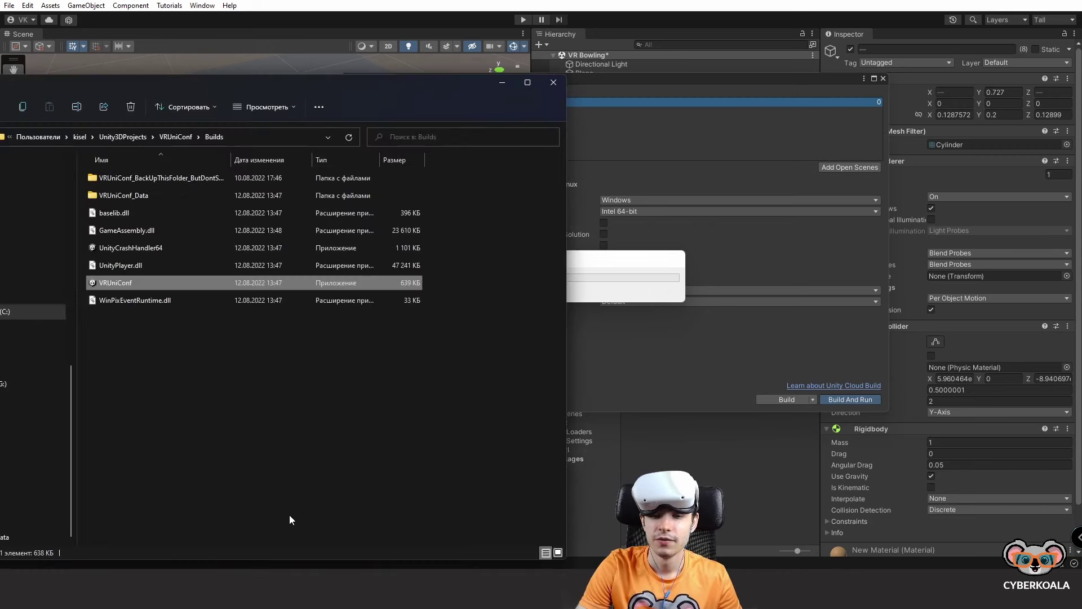
click(238, 135)
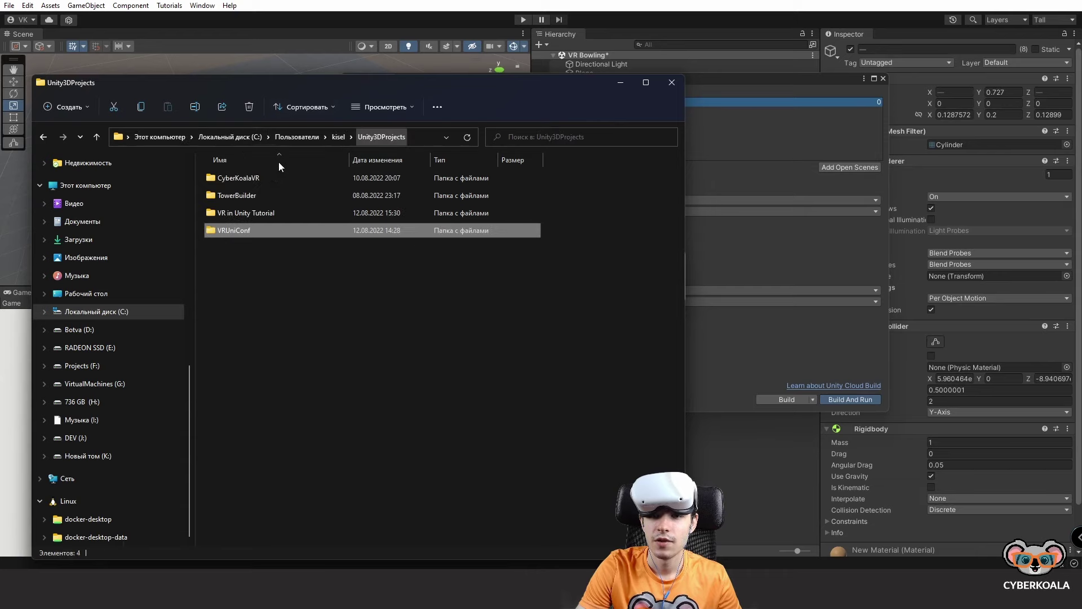
double_click(257, 213)
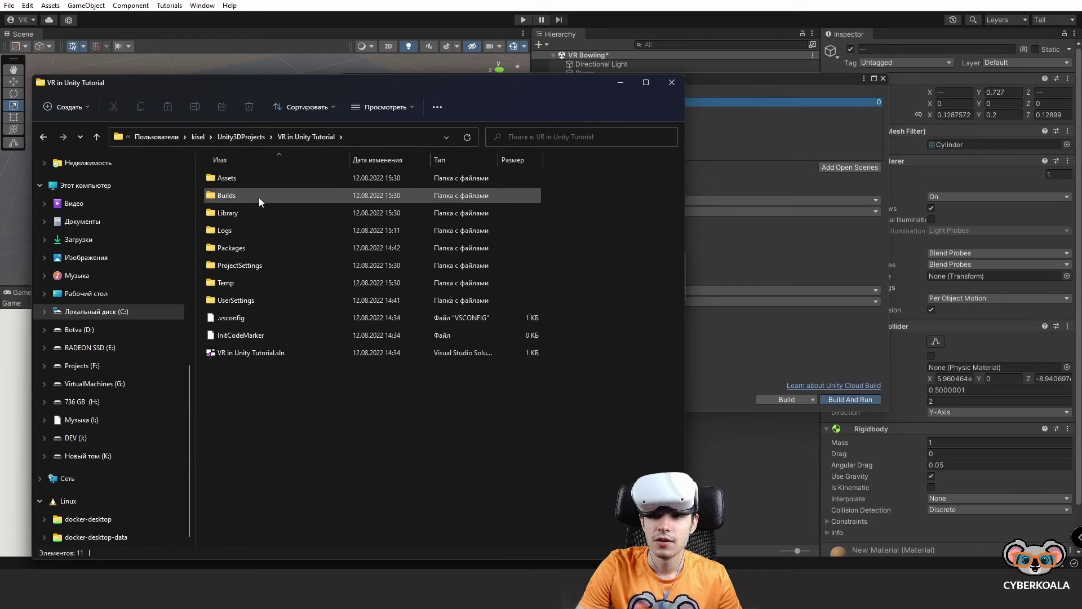
double_click(259, 196)
drag(445, 84, 249, 75)
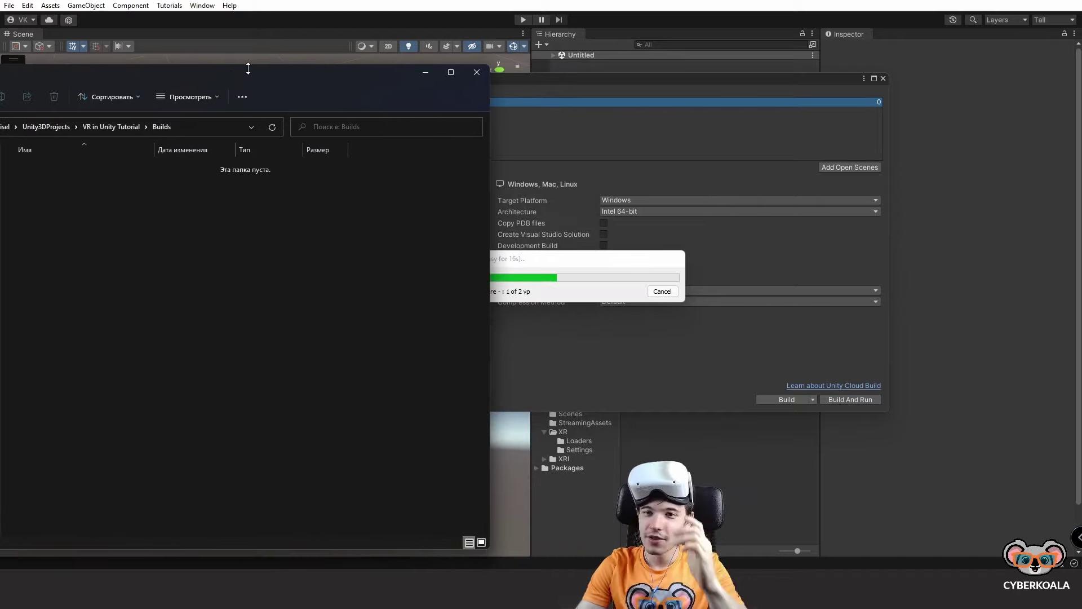
mouse_move(248, 83)
mouse_down()
mouse_move(369, 68)
mouse_move(0, 67)
mouse_move(62, 77)
mouse_up()
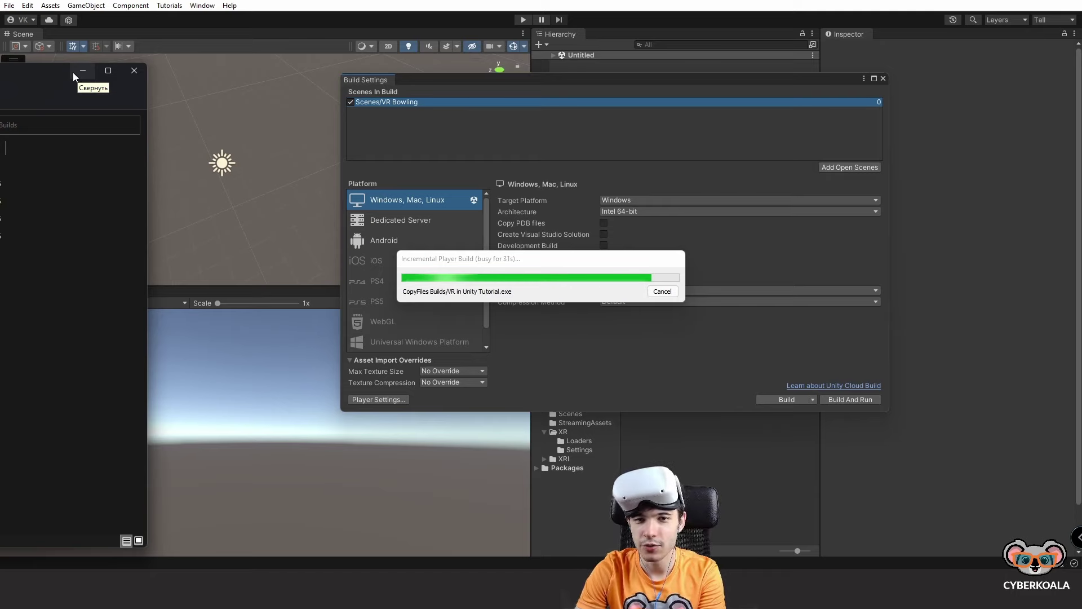
Step: Once the build finishes, run VR in Unity Tutorial.exe from the Builds folder
drag(63, 73, 482, 61)
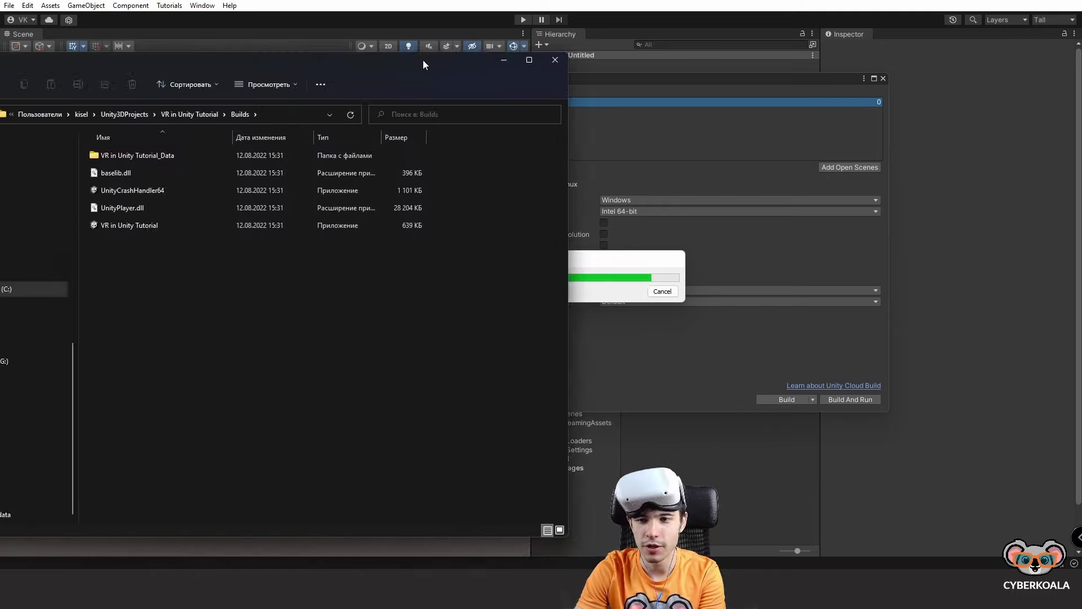
click(229, 229)
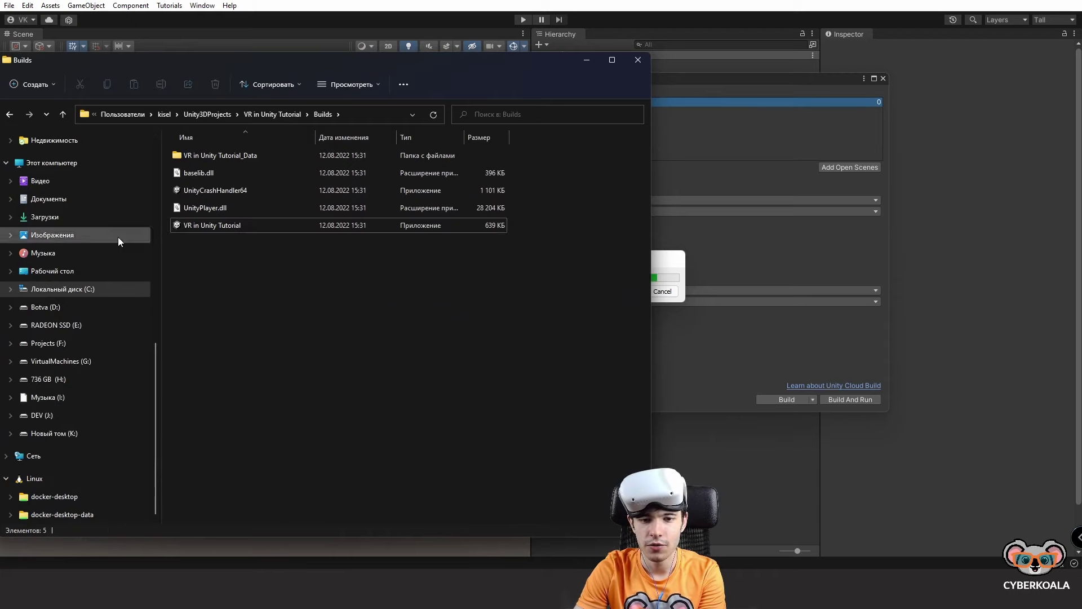
mouse_move(366, 60)
mouse_down()
mouse_move(222, 398)
mouse_move(303, 305)
mouse_move(324, 316)
mouse_move(346, 306)
mouse_up()
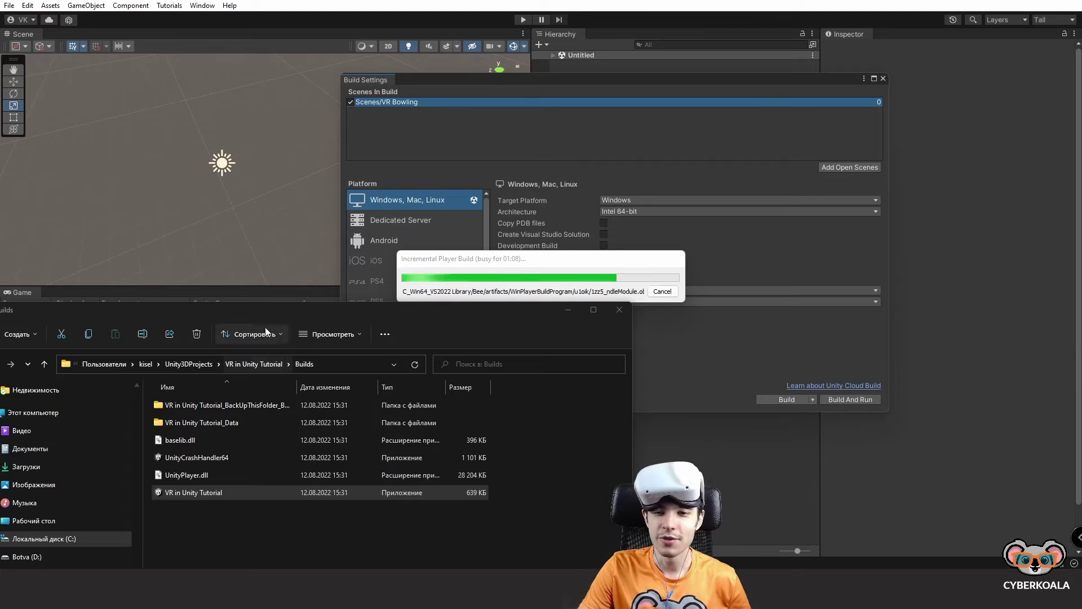
drag(254, 312, 290, 303)
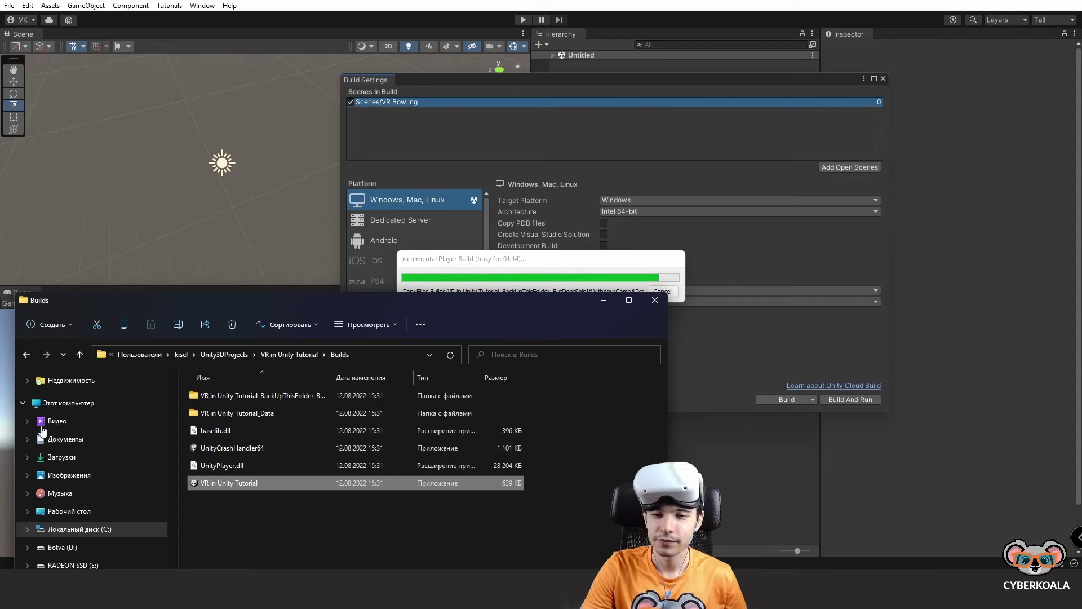
drag(134, 301, 163, 296)
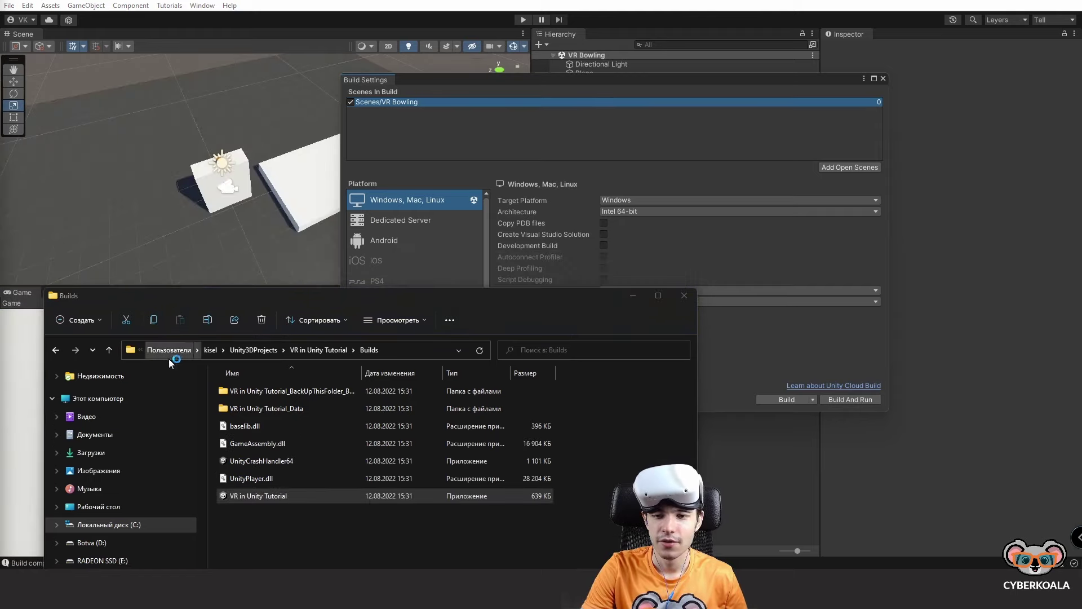
double_click(335, 478)
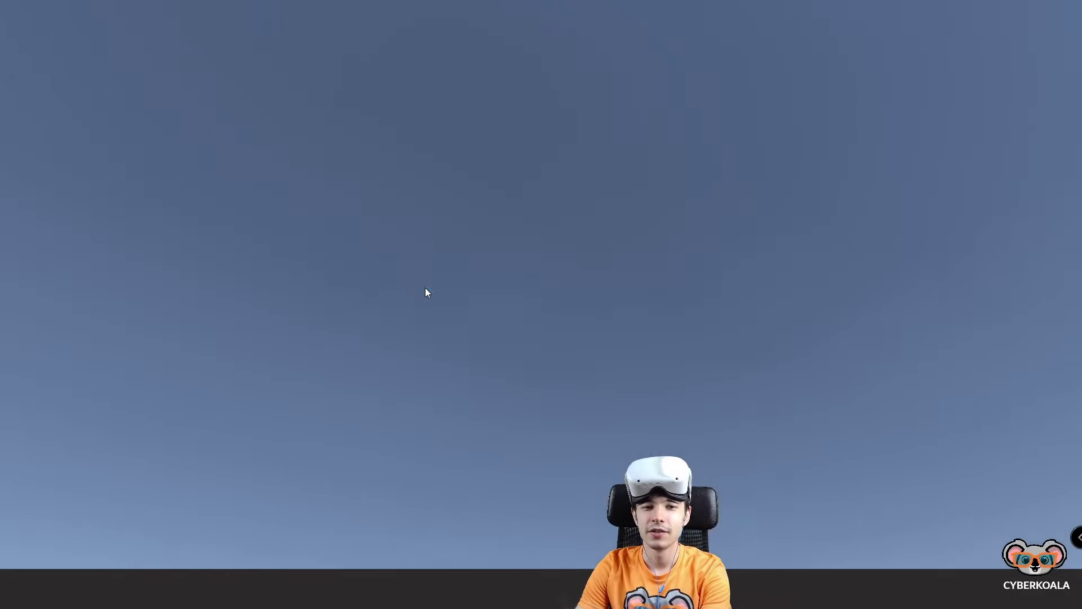
Step: Close the running VR in Unity Tutorial game with Close all windows on its taskbar icon
key(super)
right_click(901, 588)
click(905, 556)
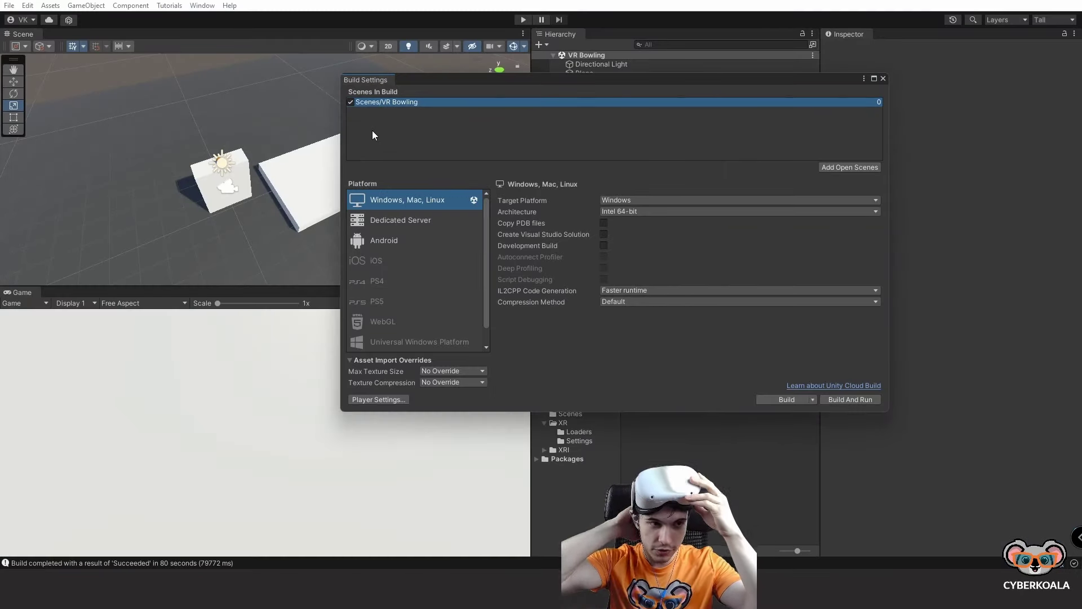
Step: Switch the build platform to Android, review Run Device keeping Default, then reselect Windows, Mac, Linux
click(406, 239)
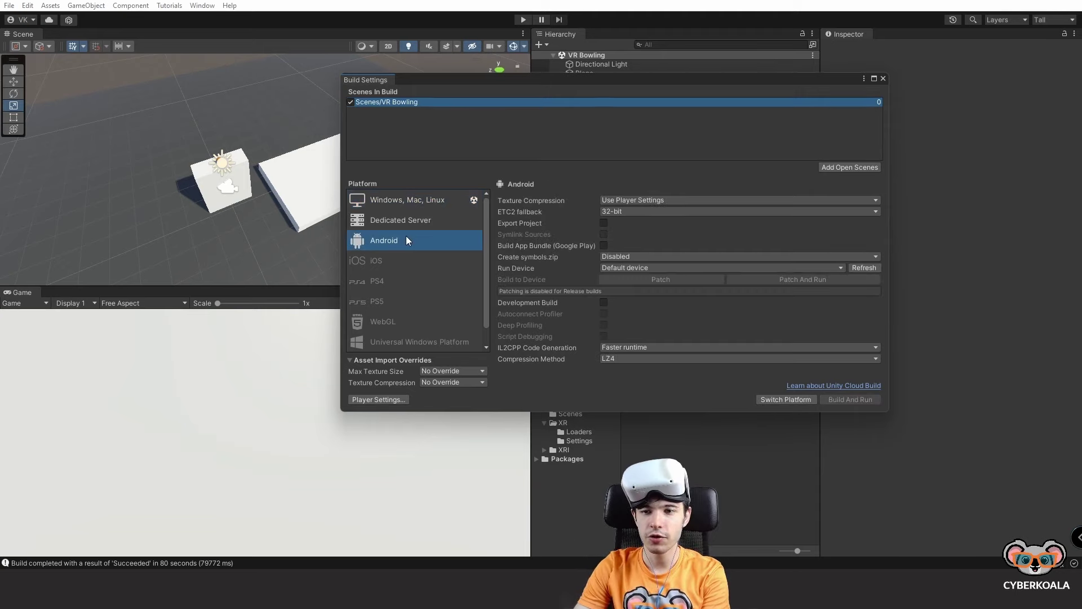
click(787, 404)
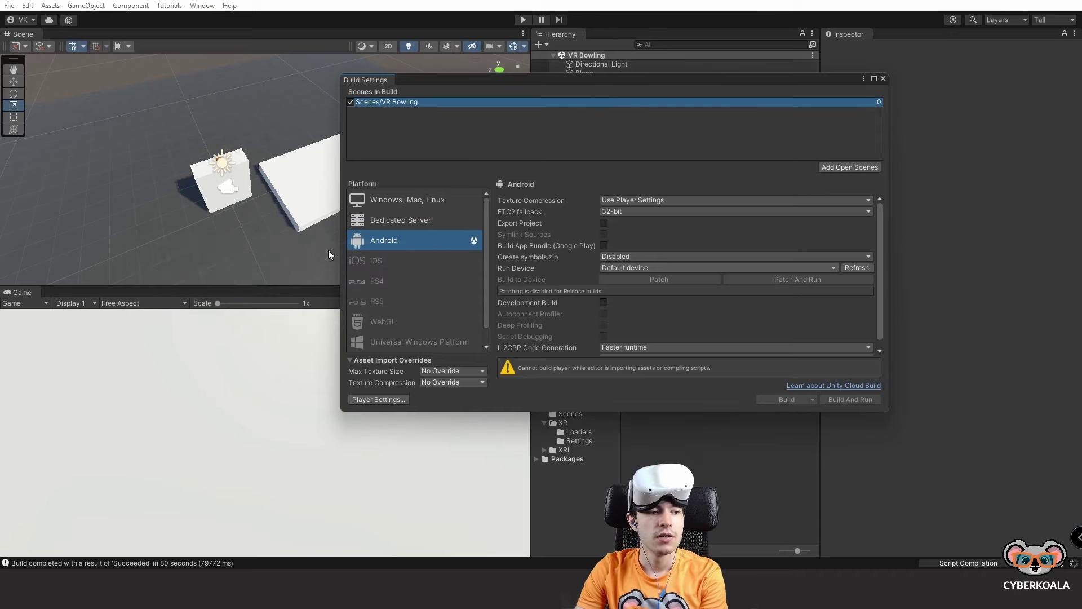
click(728, 267)
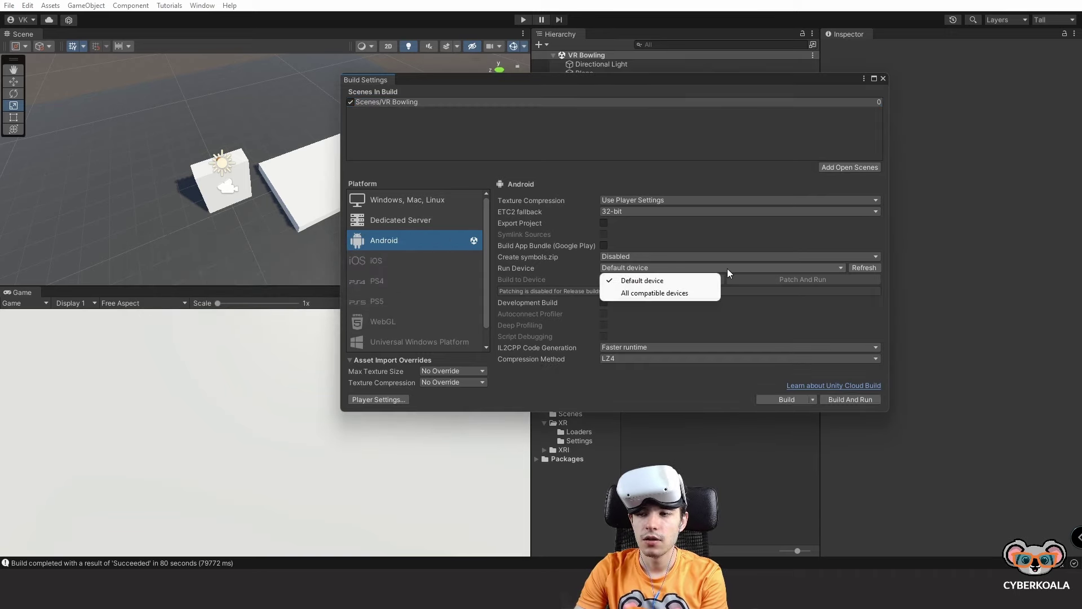
click(857, 269)
click(827, 269)
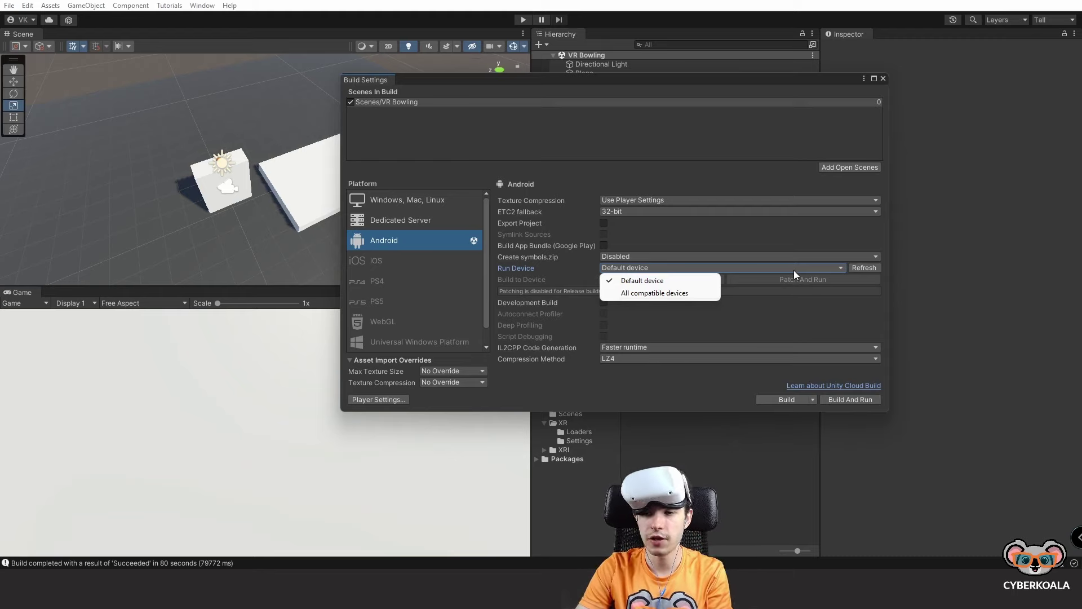
click(779, 273)
click(775, 269)
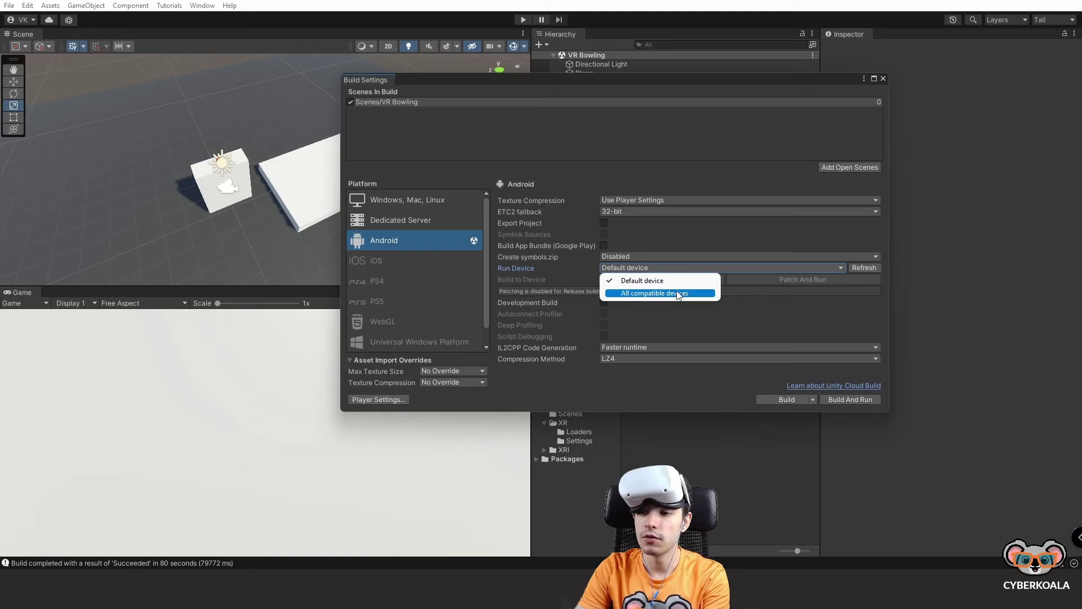
click(674, 292)
click(388, 203)
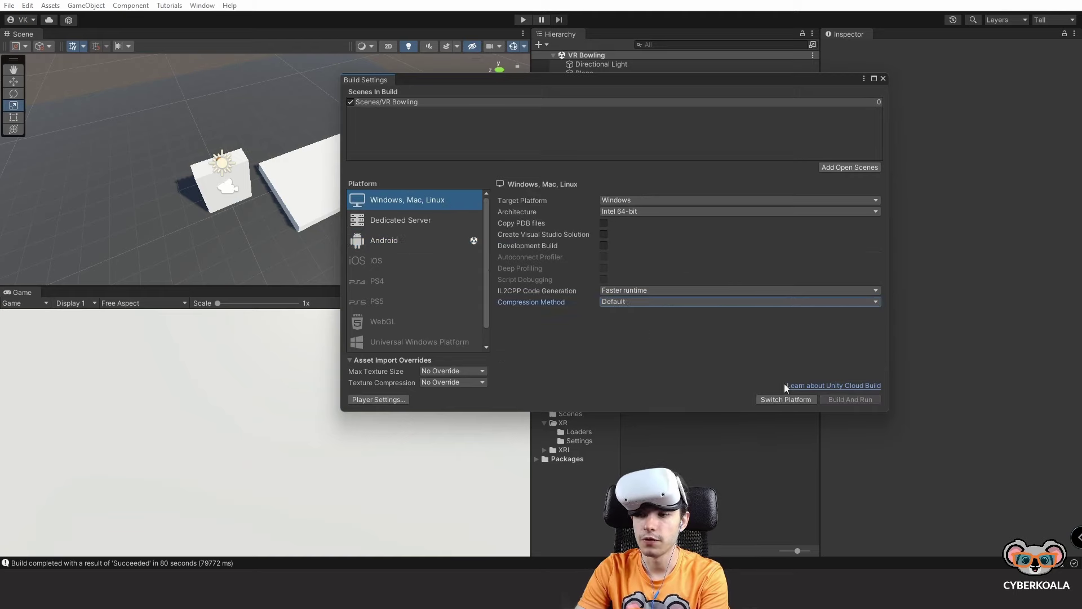